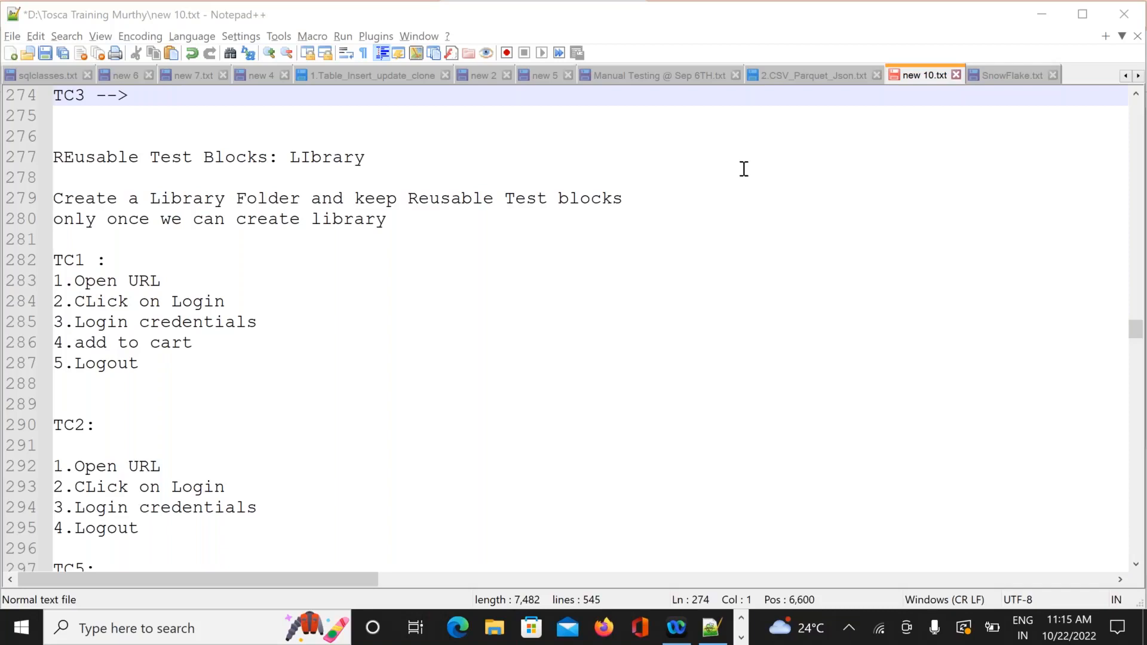
Review the Open URL and Click on Login steps of TC1, TC2 and TC5.
left_click(225, 299)
key("Down")
key("Down")
key("Down")
key("Down")
key("Down")
key("Down")
key("Down")
key("Down")
key("Down")
key("Down")
key("Down")
key("Down")
key("Down")
key("Down")
key("Down")
key("Down")
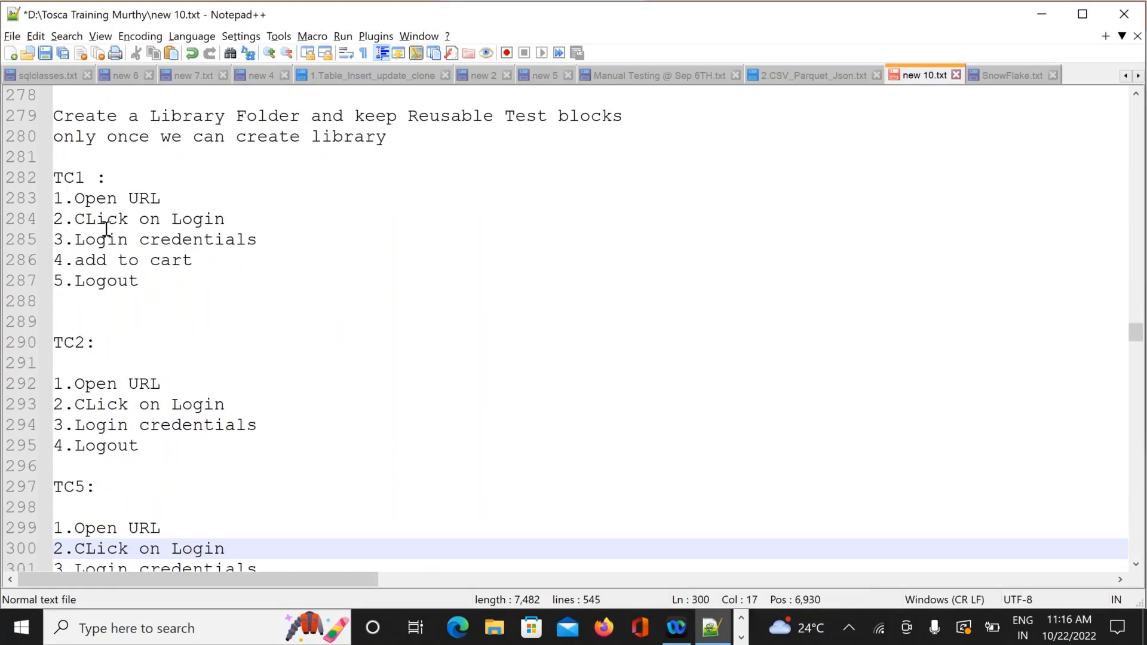
left_click(48, 198)
double_click(57, 198)
left_click(46, 198)
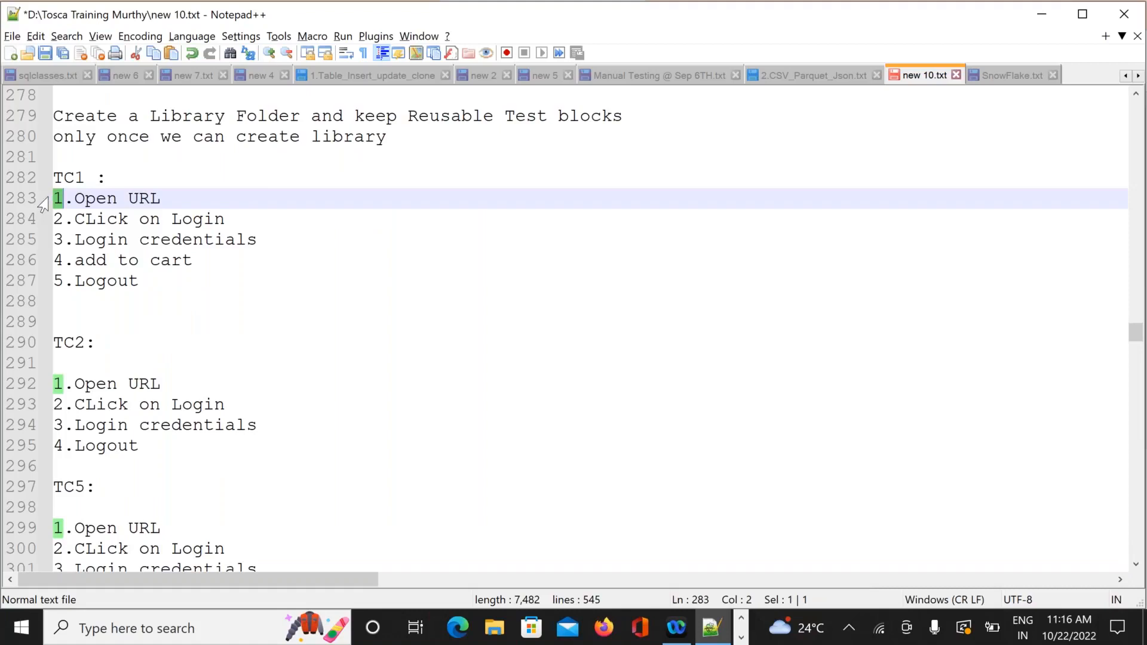
left_click(57, 197)
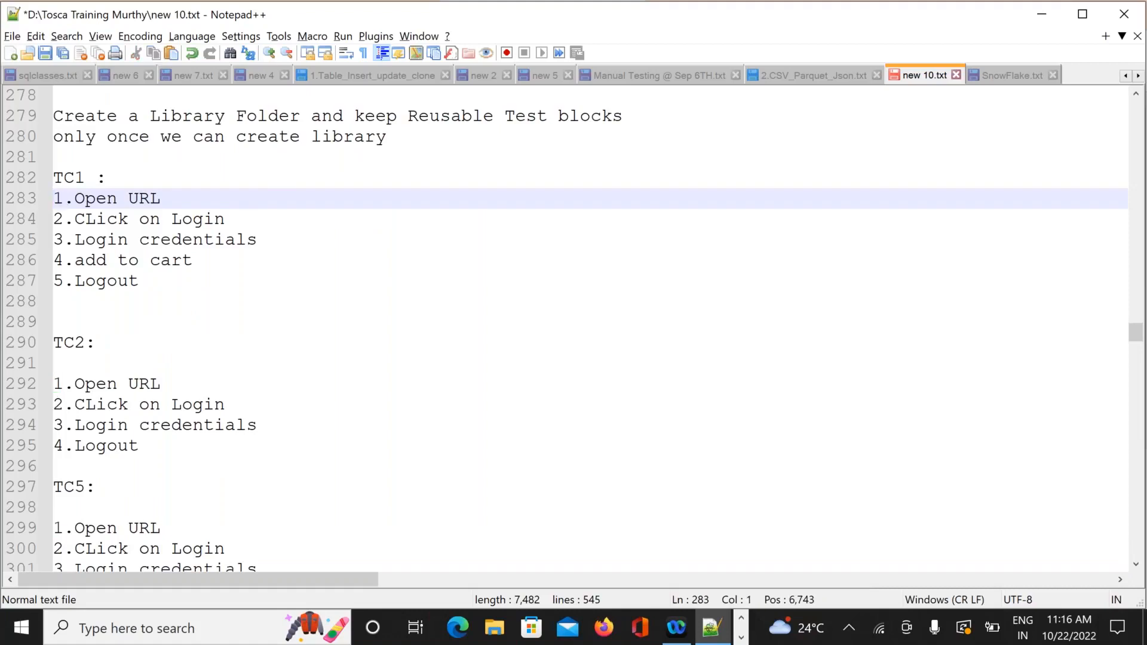
left_click(230, 220, "shift")
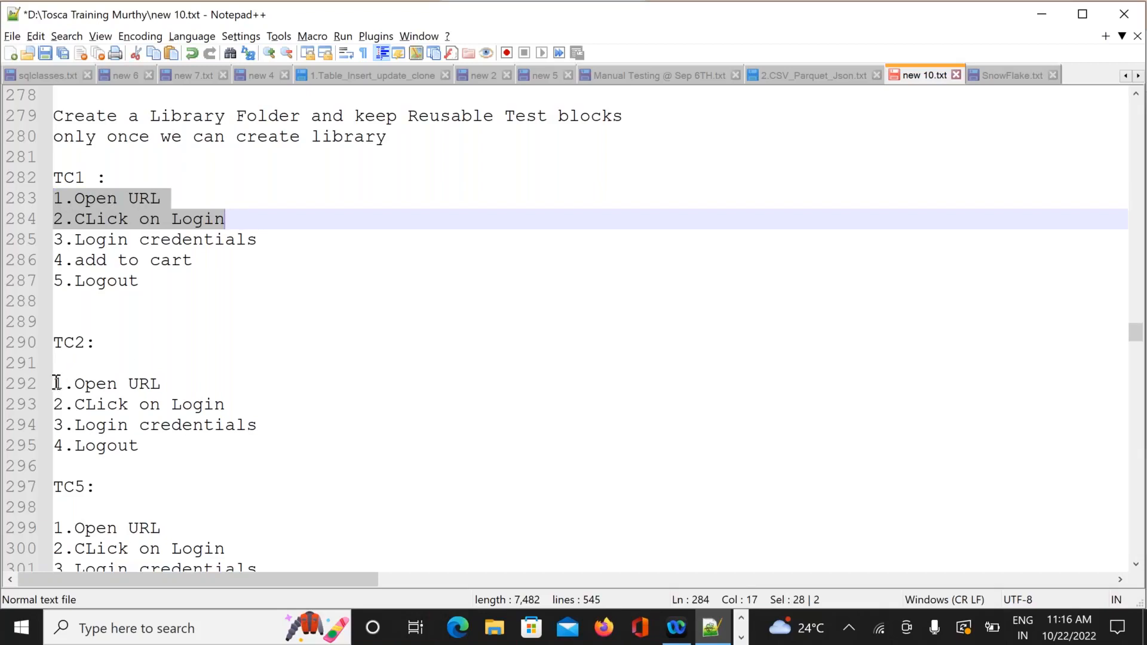
left_click_drag(57, 383, 233, 403)
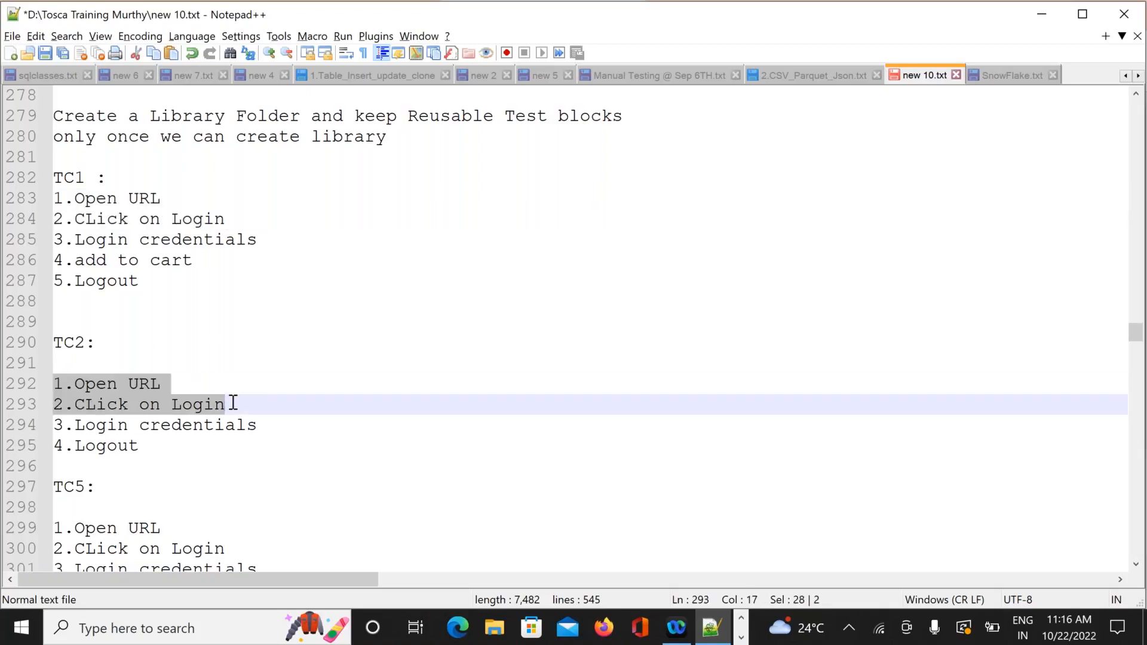
left_click(233, 403)
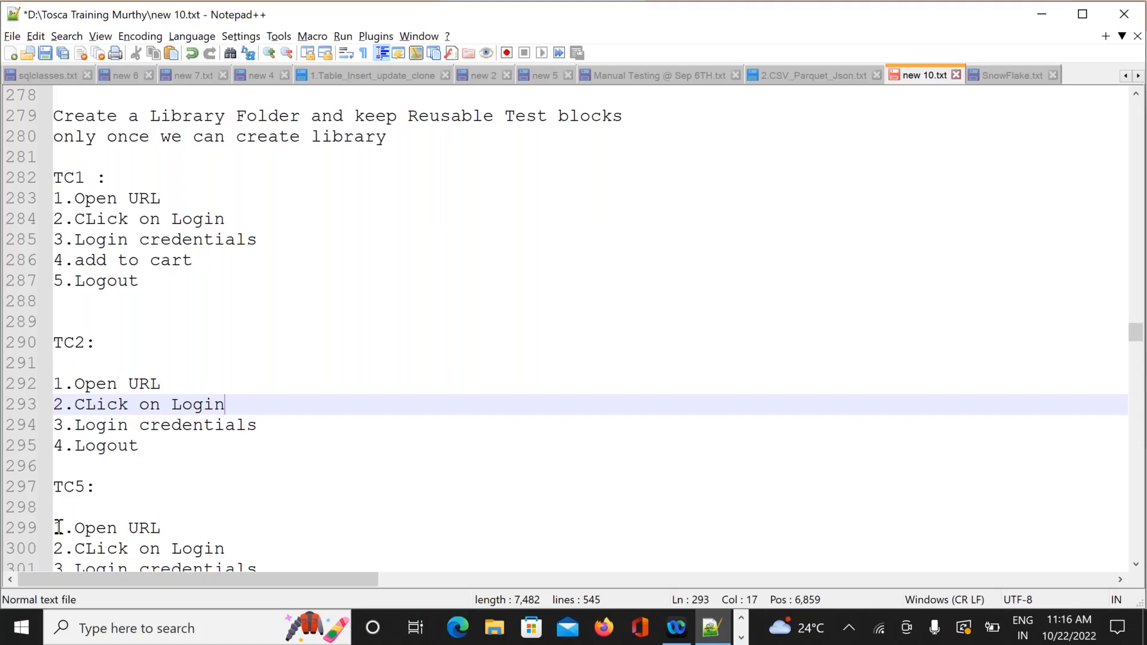
left_click_drag(57, 527, 258, 542)
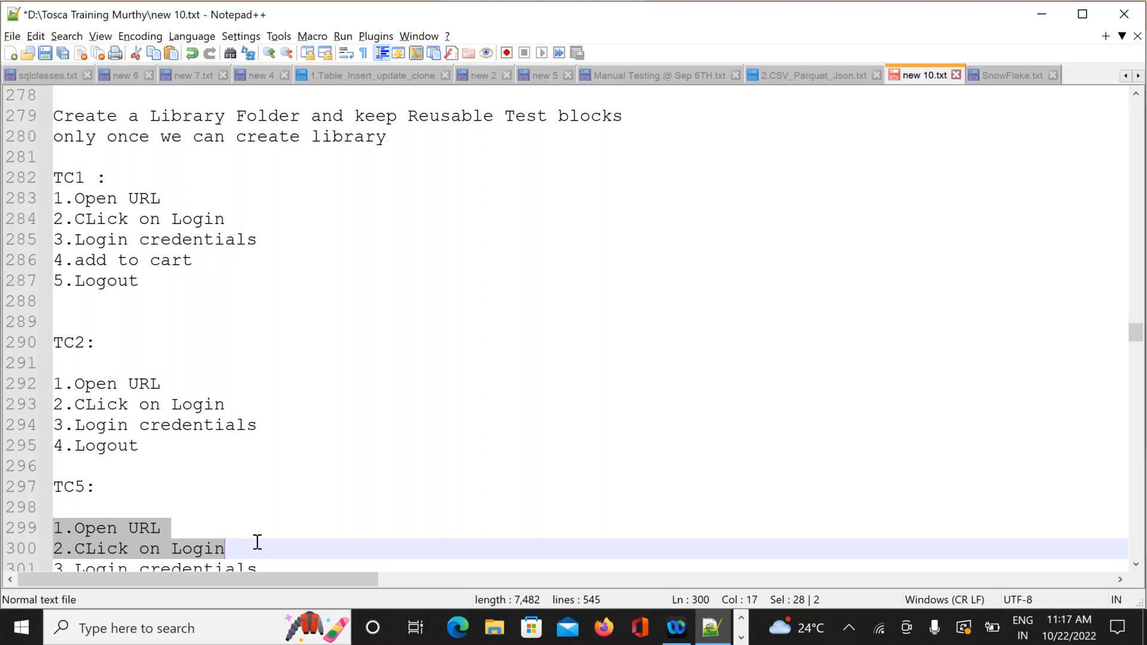
Add the '***********Reusable Test Blocks******************' heading on line 308 with blank lines below.
key("Down")
key("Down")
key("Down")
key("Down")
key("Down")
key("Down")
key("Down")
key("Down")
key("Down")
key("Down")
key("Down")
key("Down")
key("Down")
key("Down")
key("Down")
key("Down")
key("Down")
key("Down")
key("Down")
key("Down")
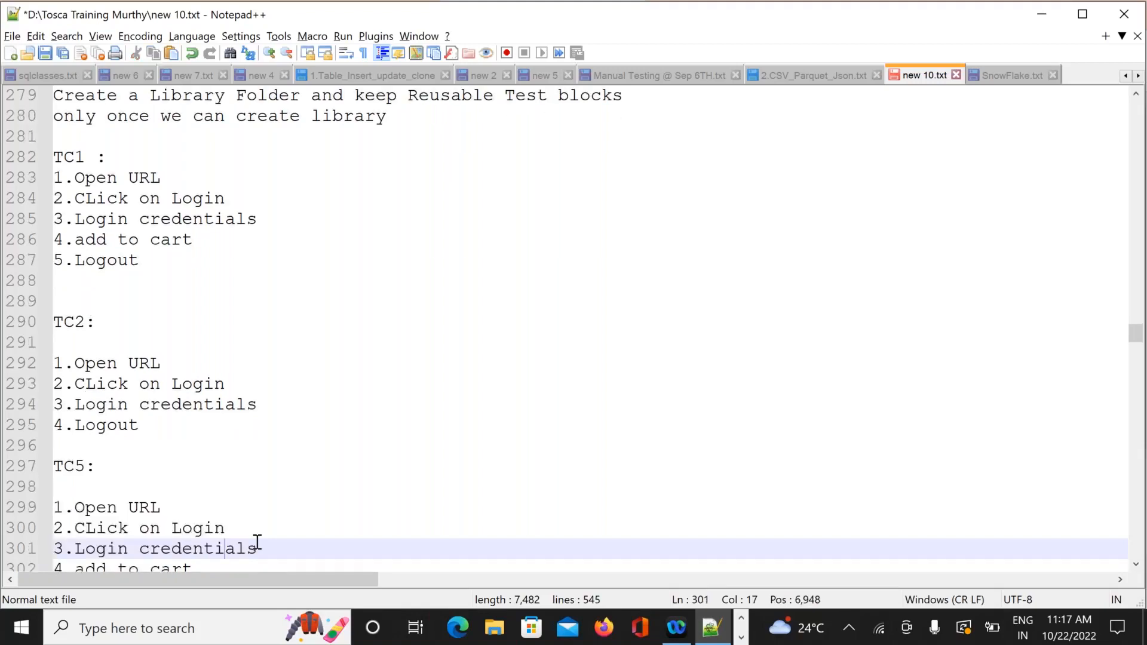
key("Down")
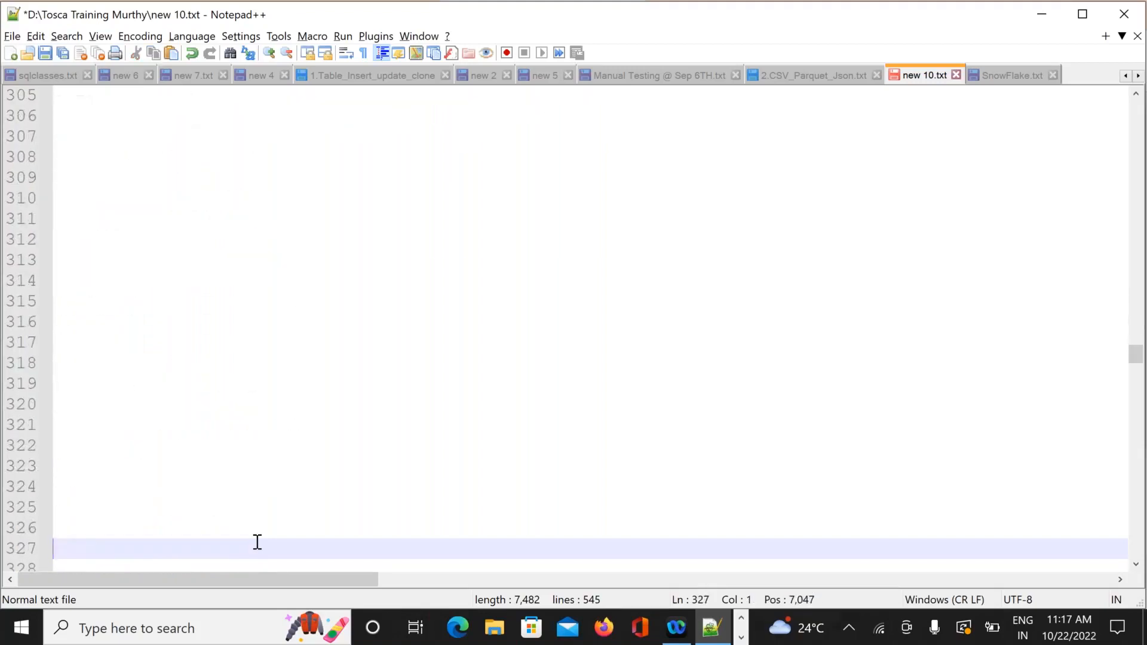
key("Up")
key("Up")
key("Up")
key("Up")
key("Up")
key("Up")
key("Up")
key("Up")
key("Up")
key("Up")
key("Up")
key("Up")
key("Up")
key("Up")
key("Up")
key("Up")
key("Up")
key("Up")
key("Up")
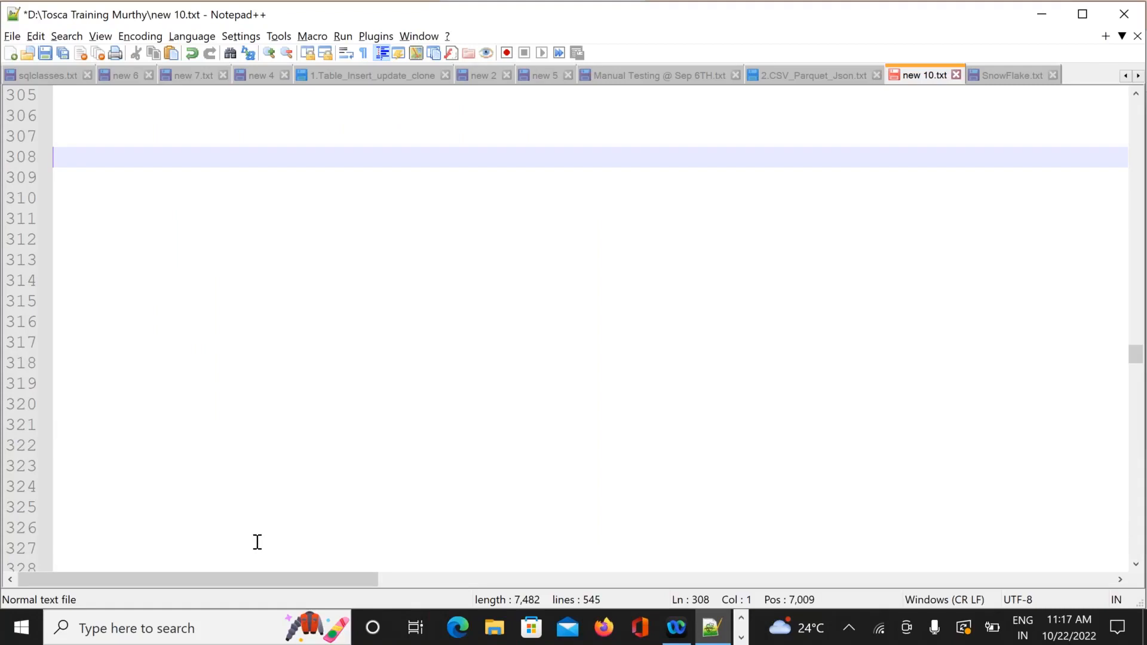
type("***********Re")
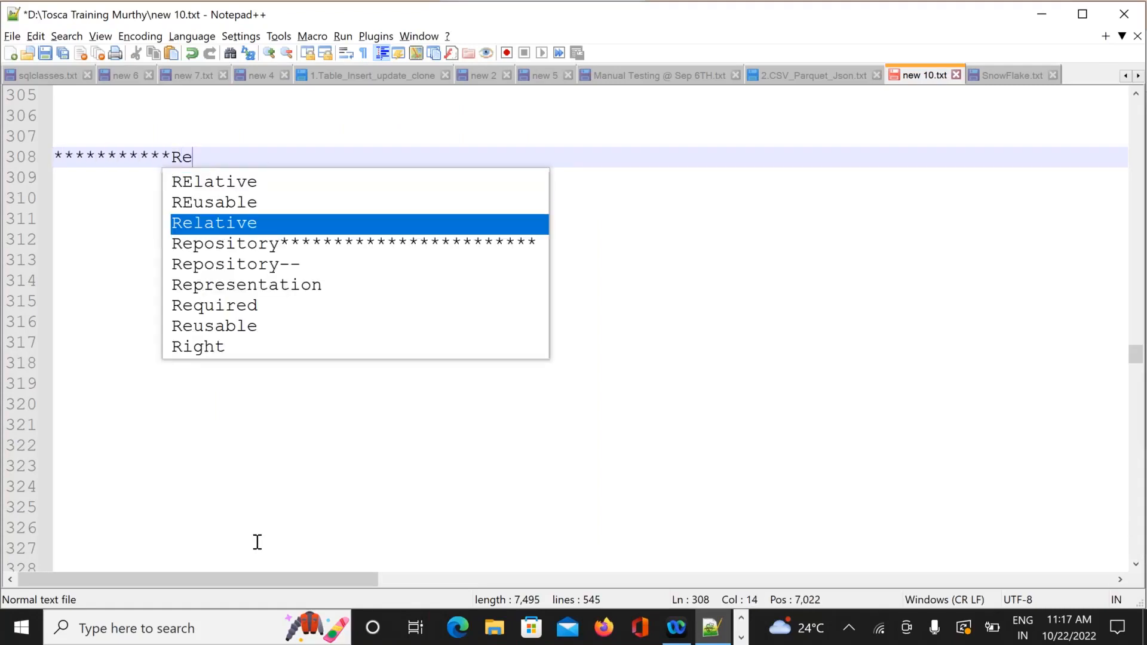
type("usable ")
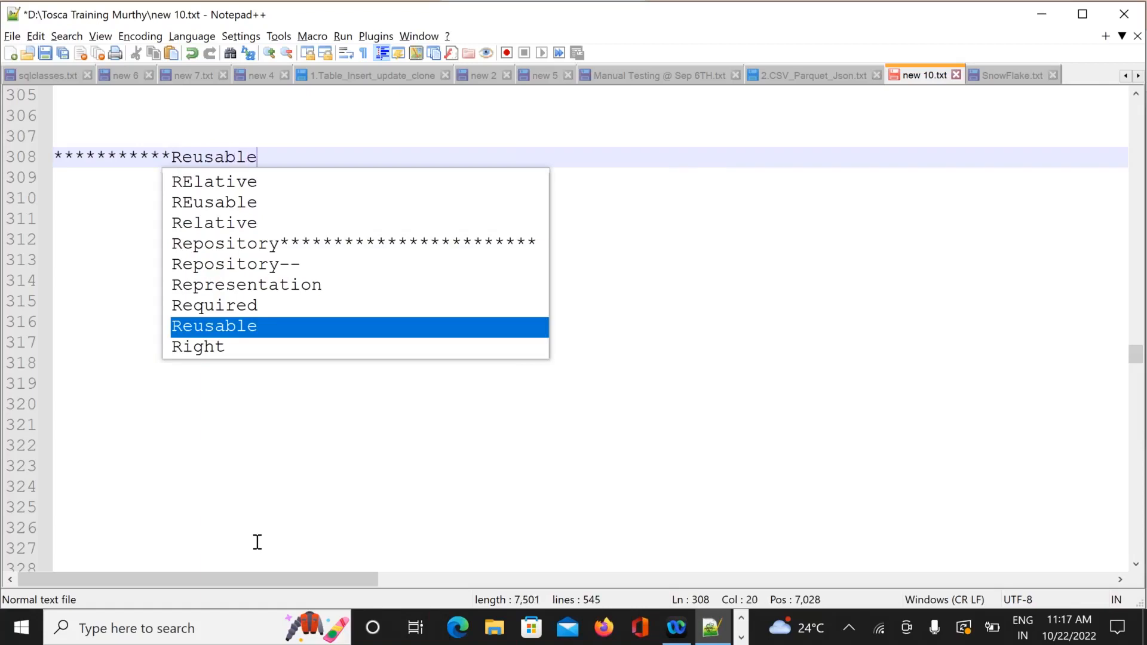
type("Test ")
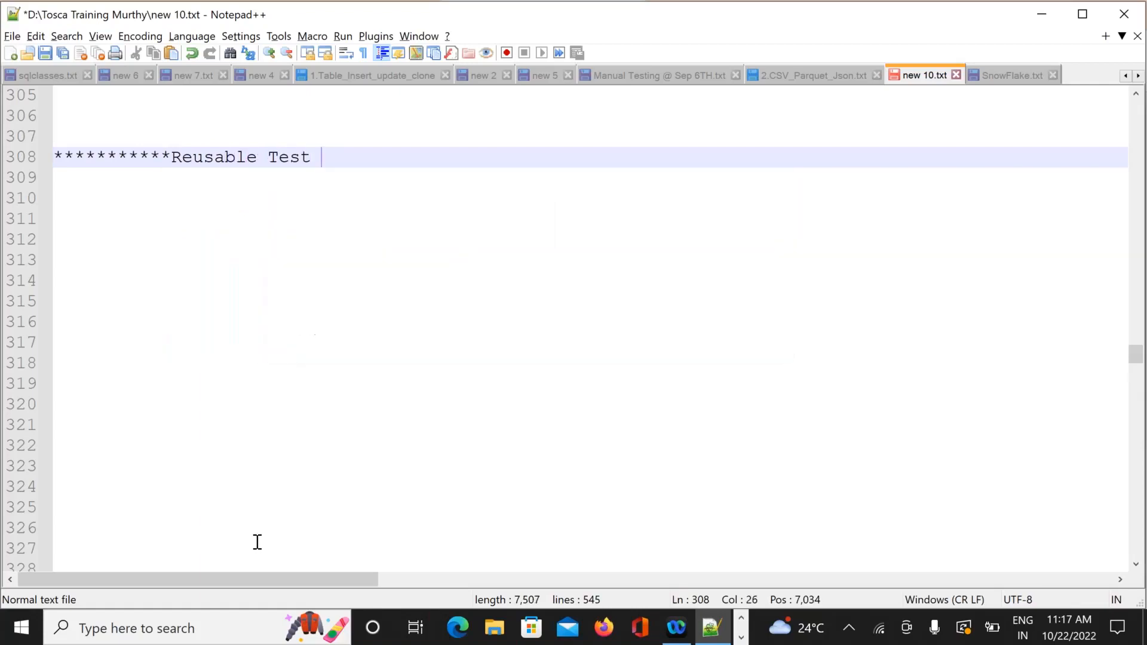
type("Block")
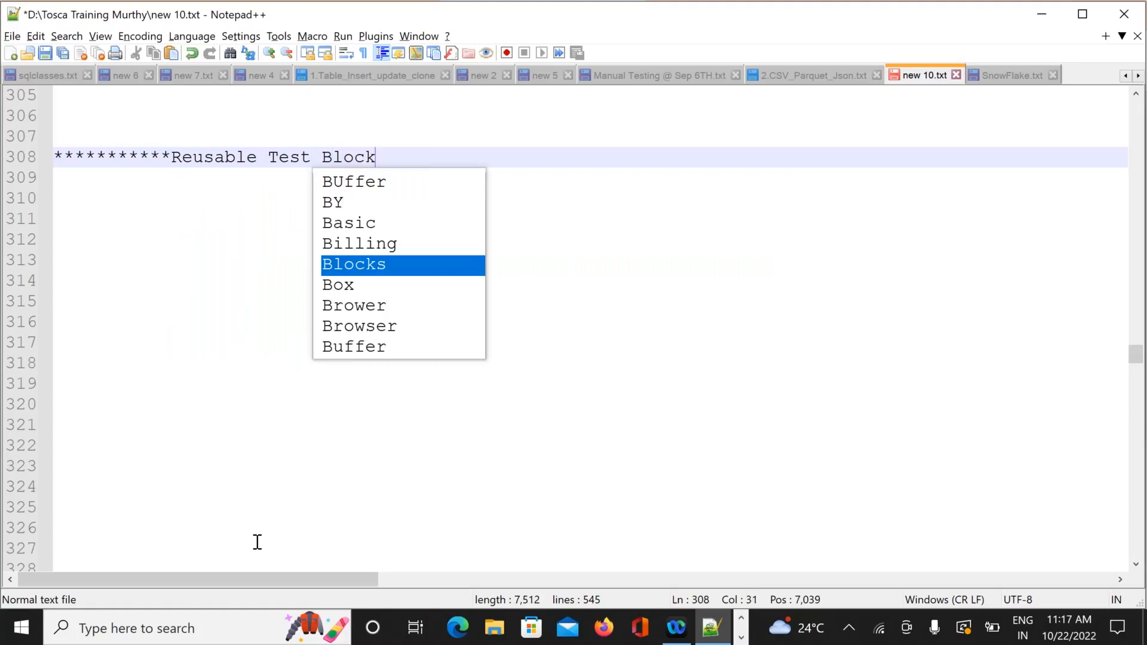
type("s******************")
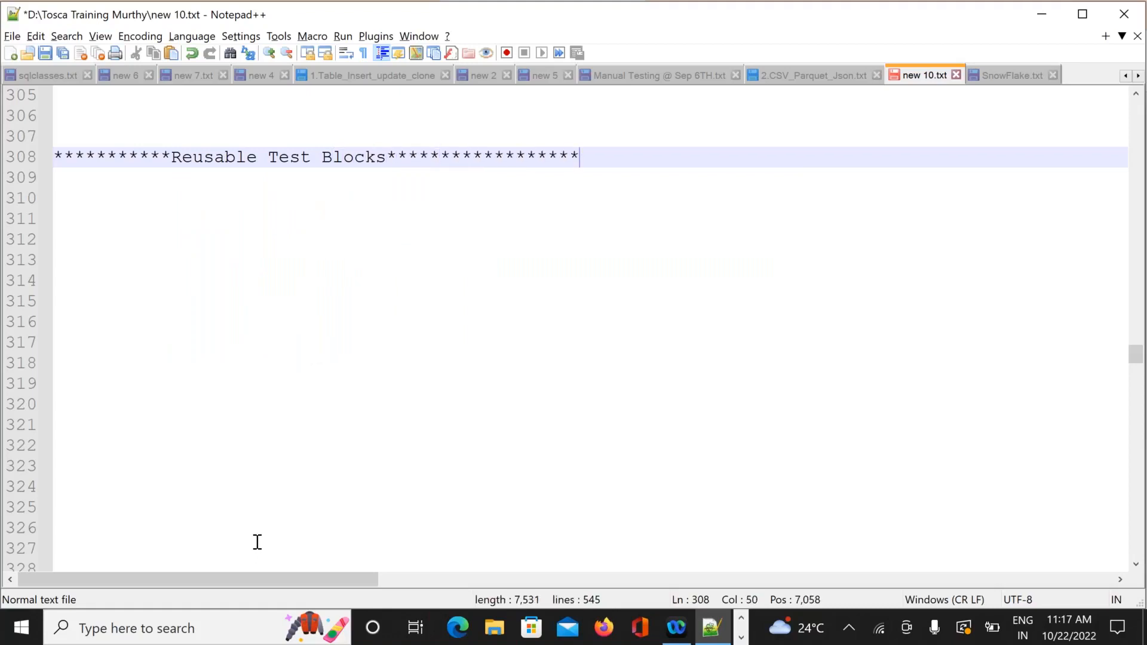
key("Return")
key("Return")
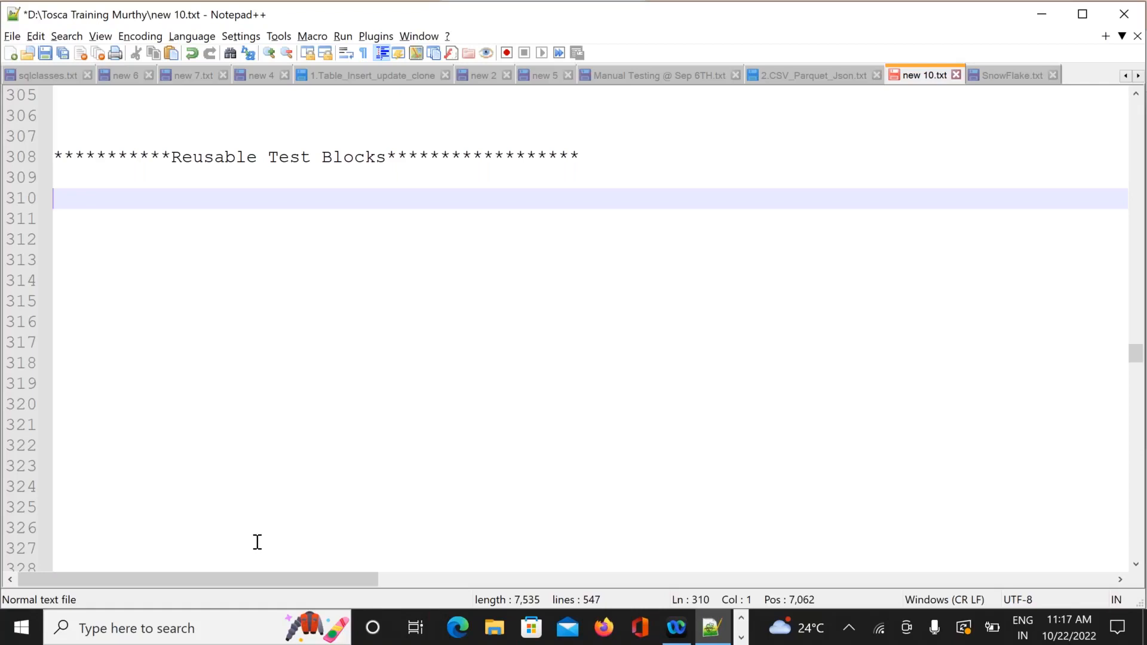
Switch to Tosca Commander and show the TestCases section.
key("alt+Tab")
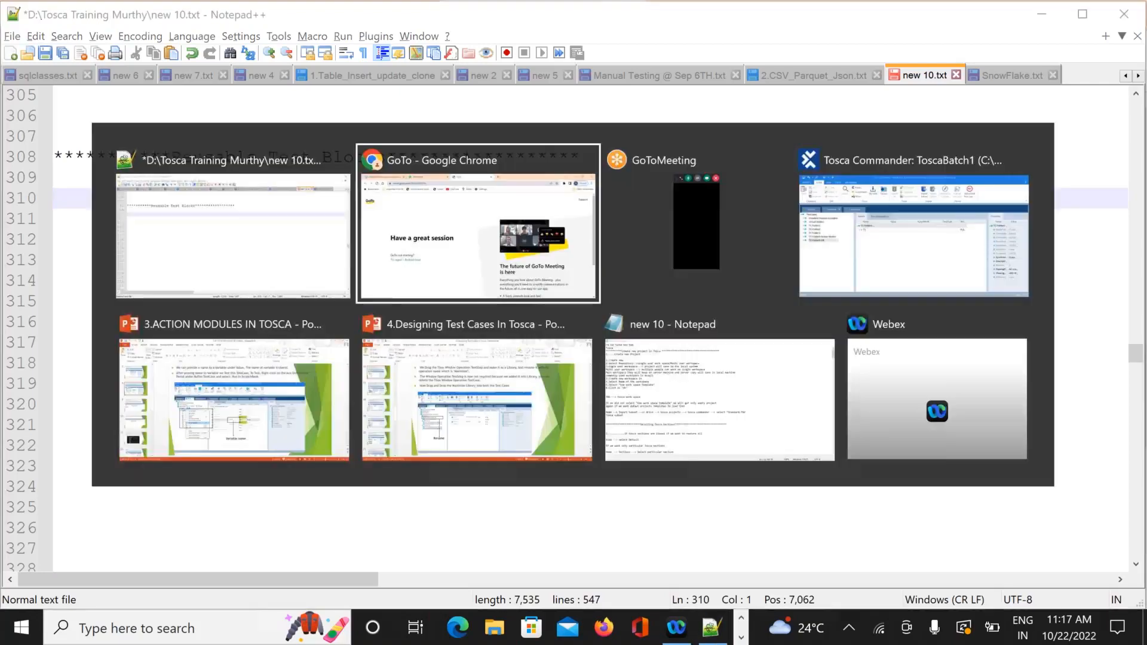
key("alt+Tab")
key("alt+Tab")
key("alt+Tab")
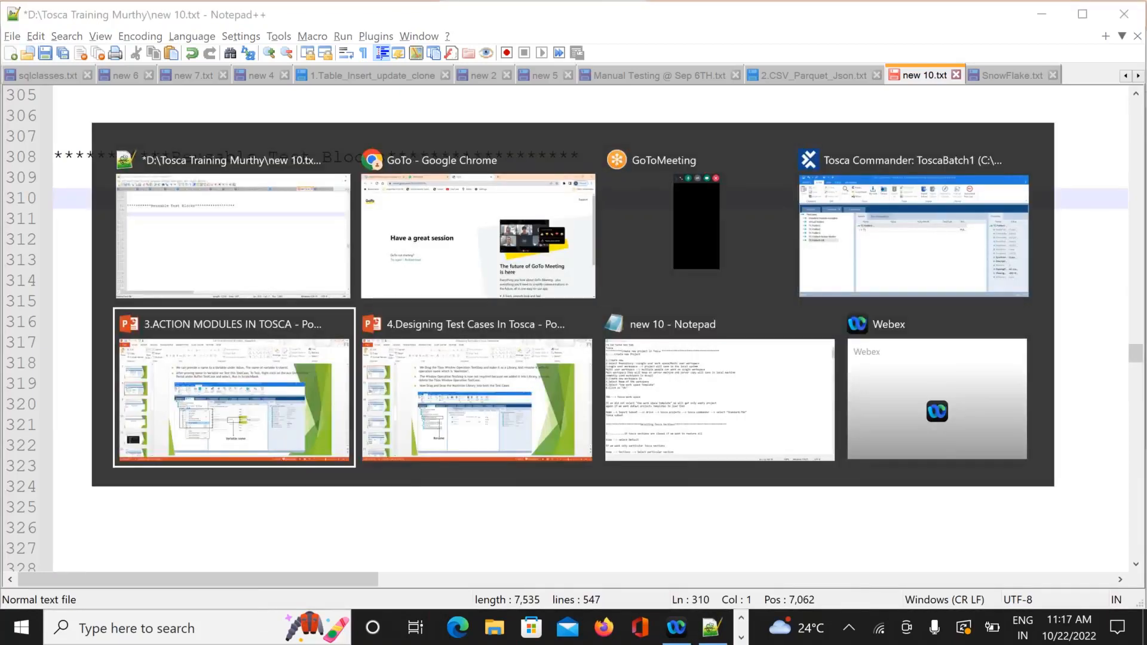
key("alt+Tab")
key("alt+Tab")
key("alt+Tab")
key("alt+Tab")
key("alt+Tab")
key("alt+Tab")
key("alt+Tab")
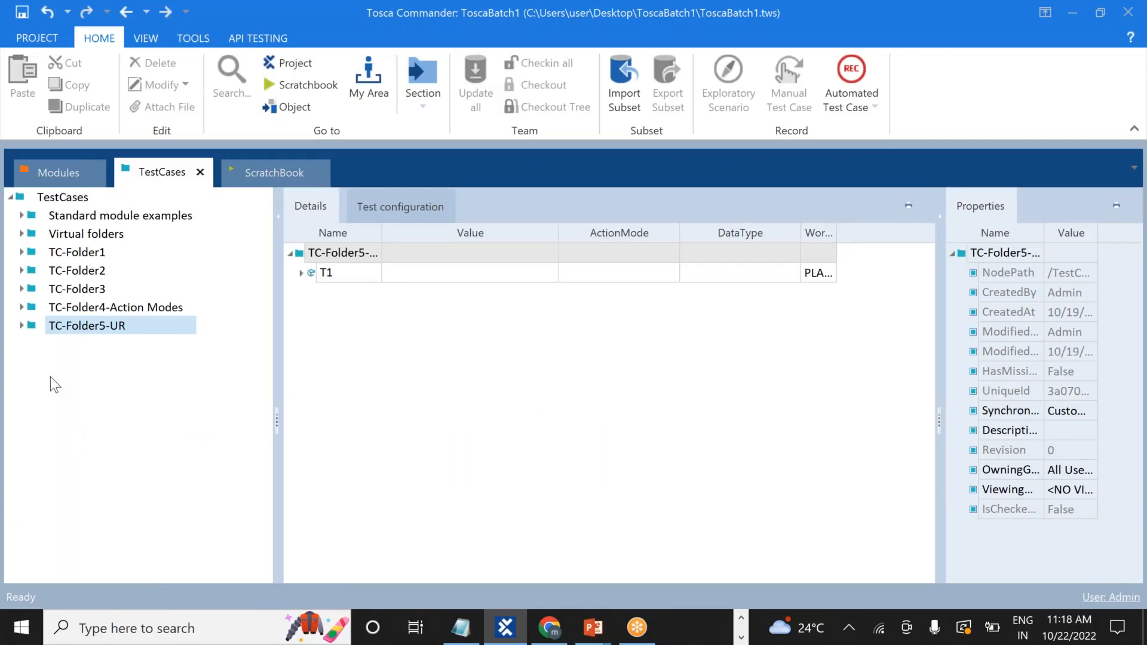
right_click(59, 174)
left_click(34, 312)
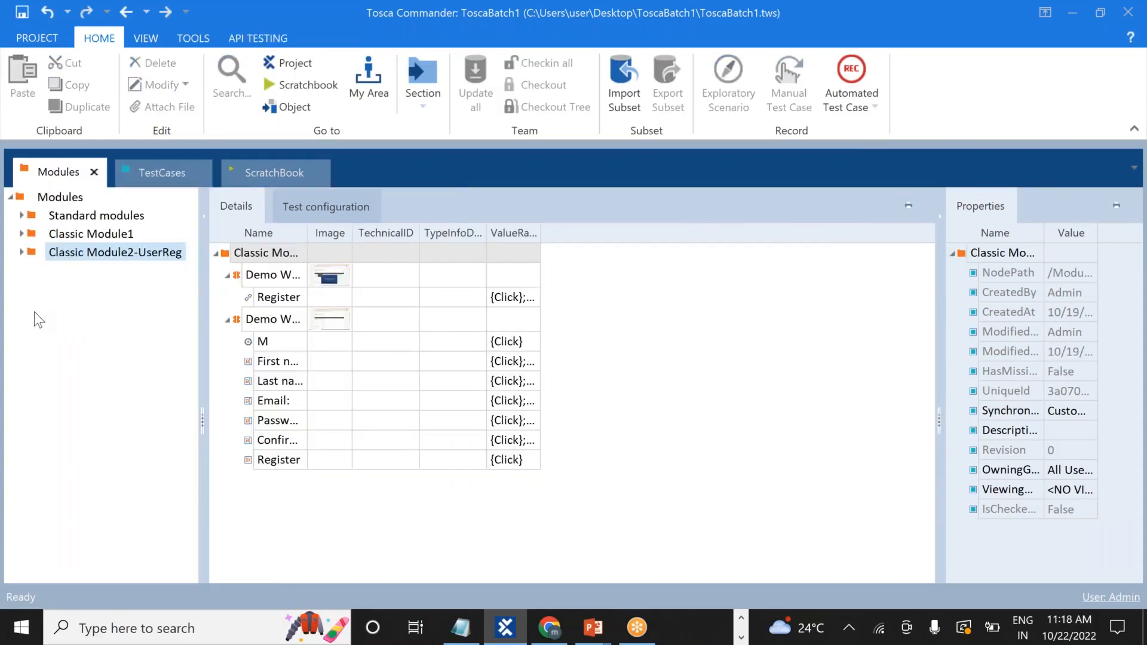
left_click(152, 172)
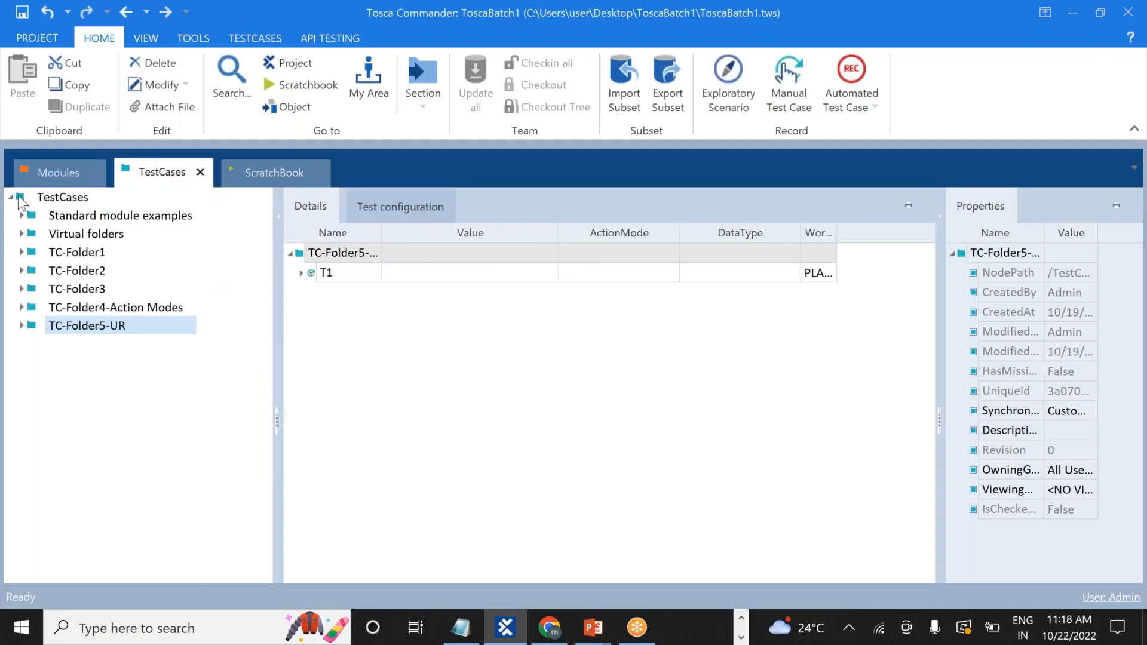
Create a folder named Reusable_TestBlock under the TestCases root.
right_click(33, 200)
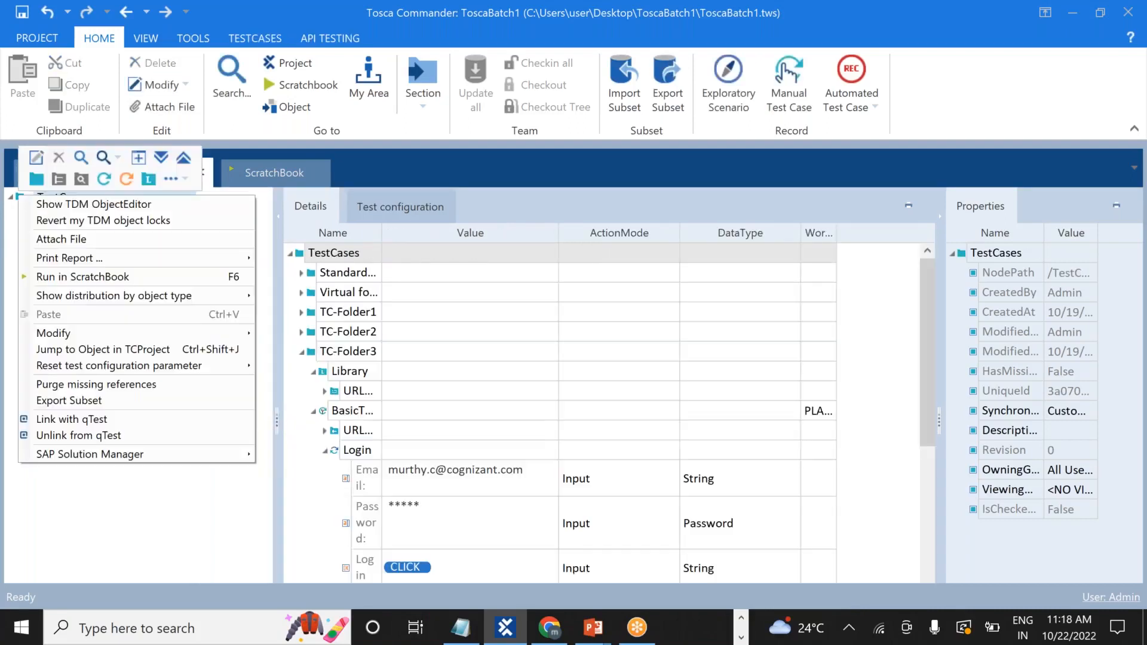
left_click(36, 179)
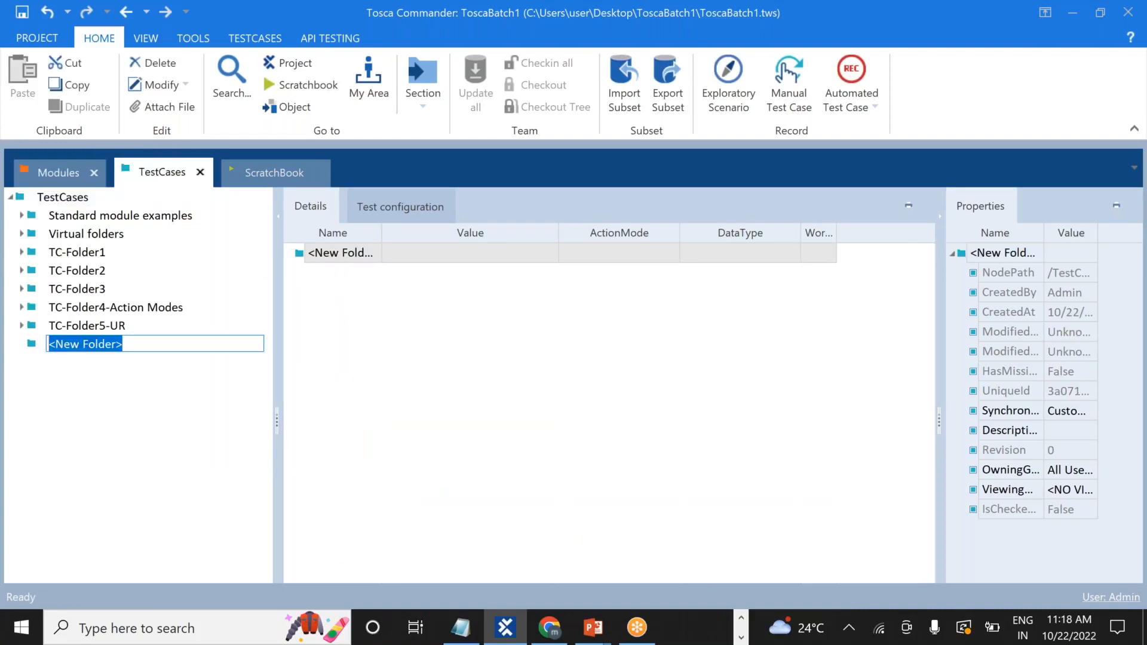
type("REu")
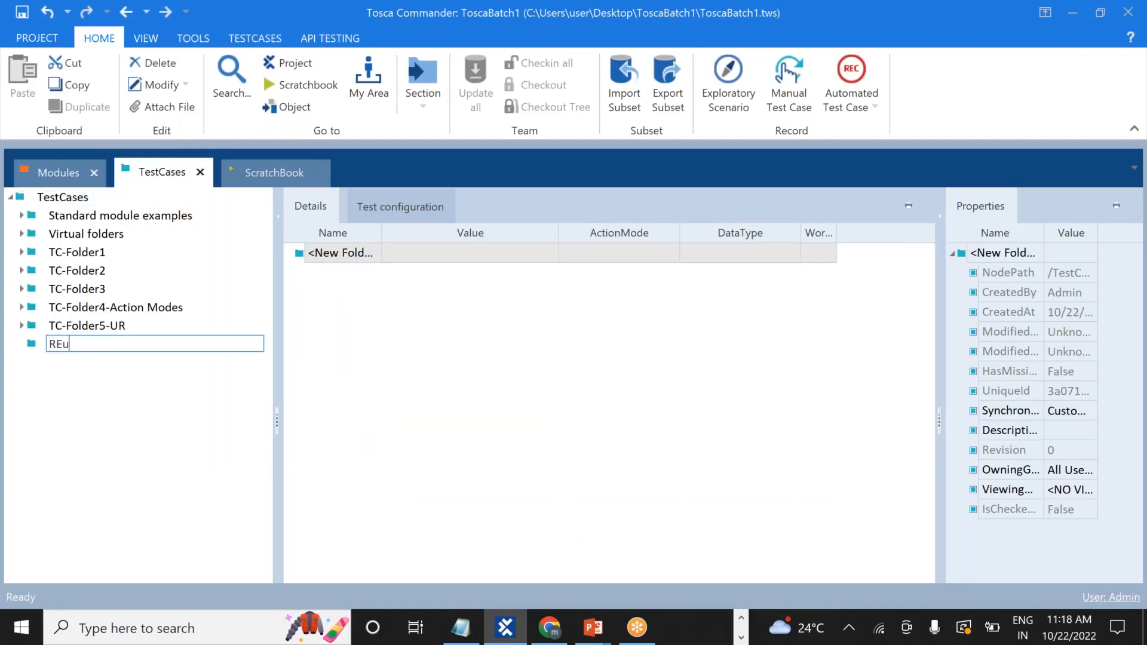
type("sable")
key("BackSpace")
key("BackSpace")
key("BackSpace")
key("BackSpace")
key("BackSpace")
key("BackSpace")
key("BackSpace")
type("eusable")
type("_TestBlock")
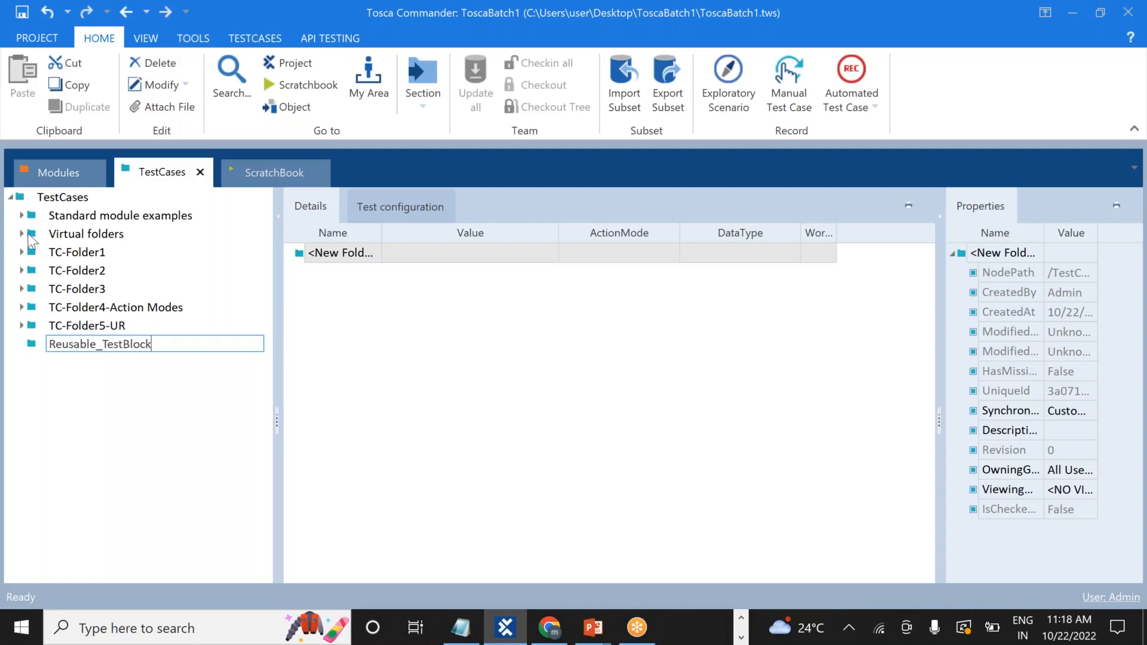
key("Return")
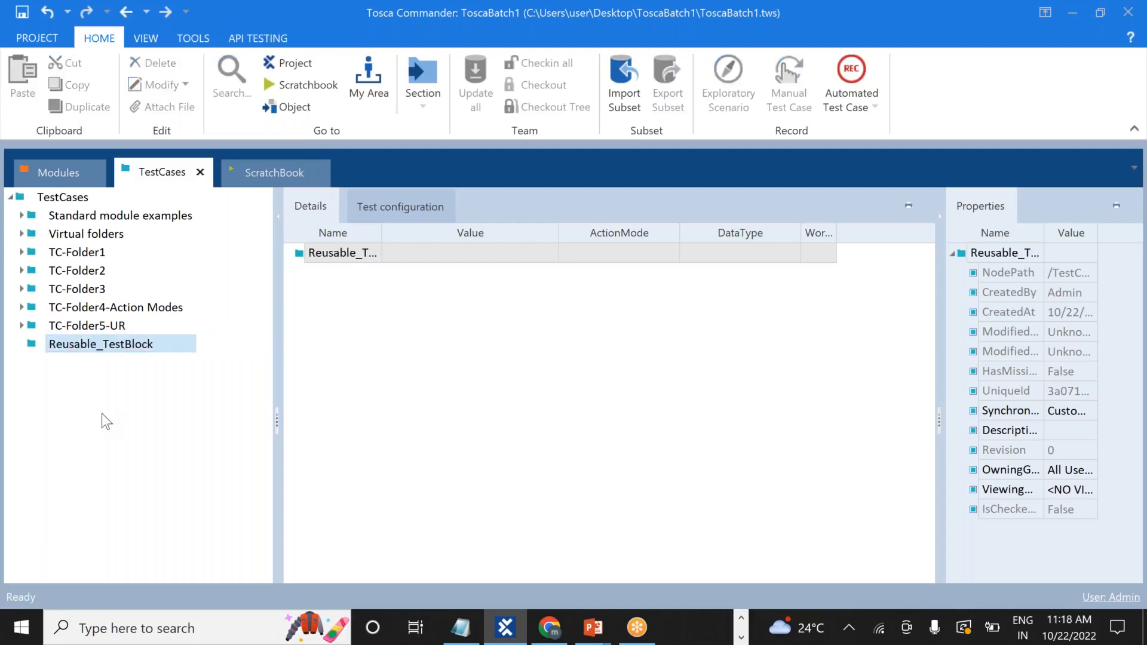
Copy the BasicTest1 test case from TC-Folder1.
left_click(64, 348)
left_click(21, 253)
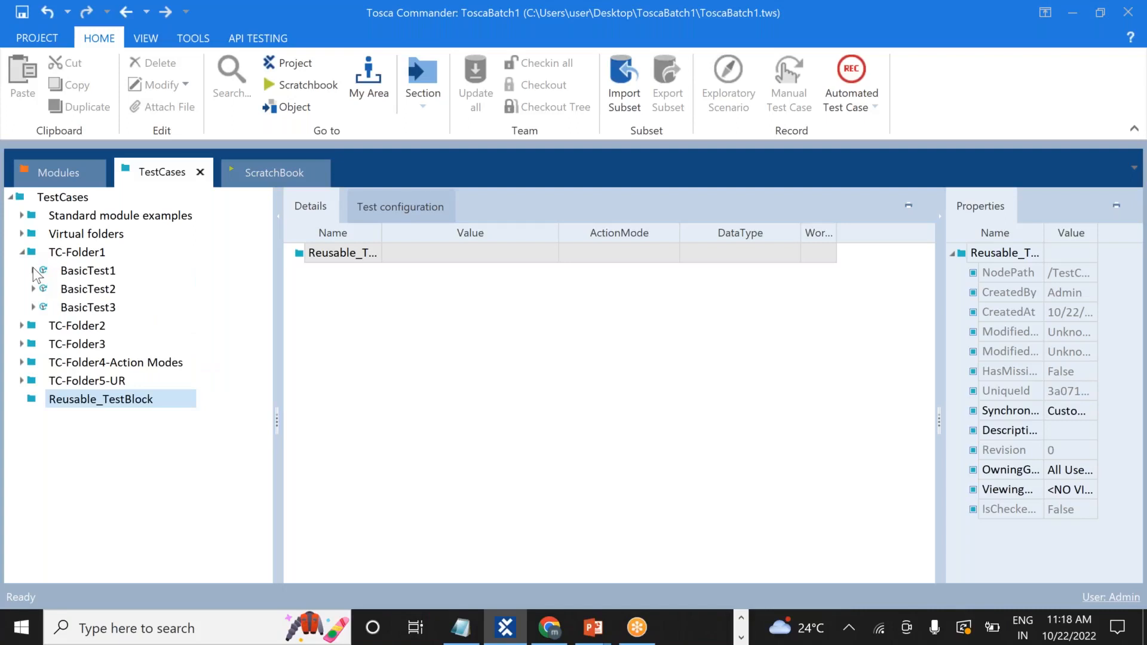
left_click(34, 271)
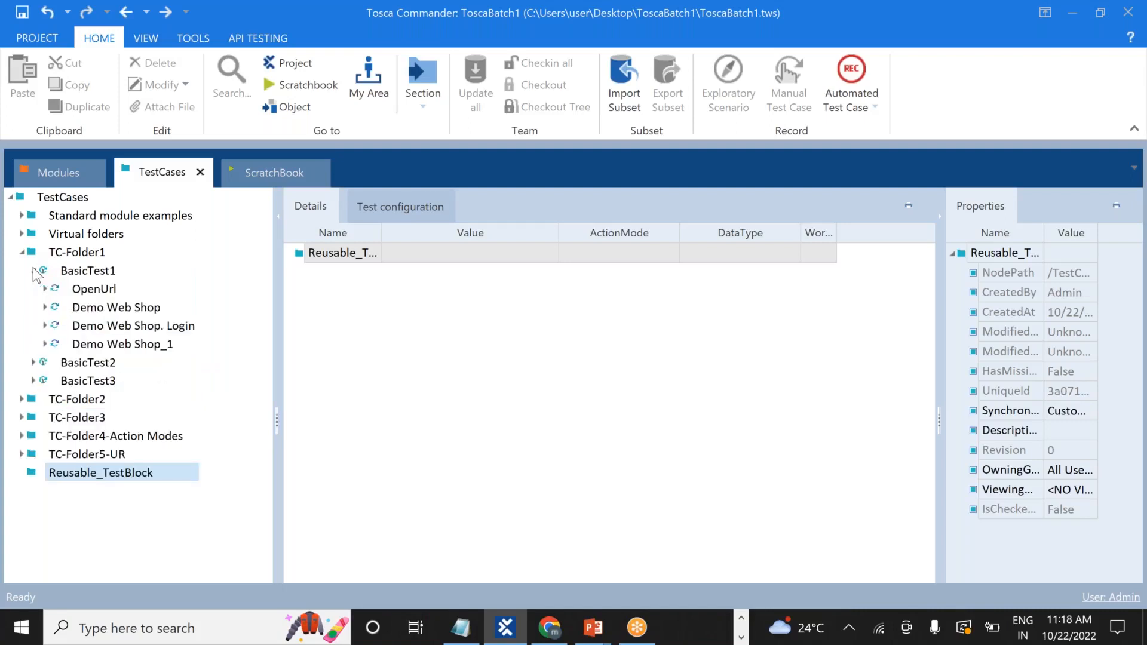
left_click(34, 270)
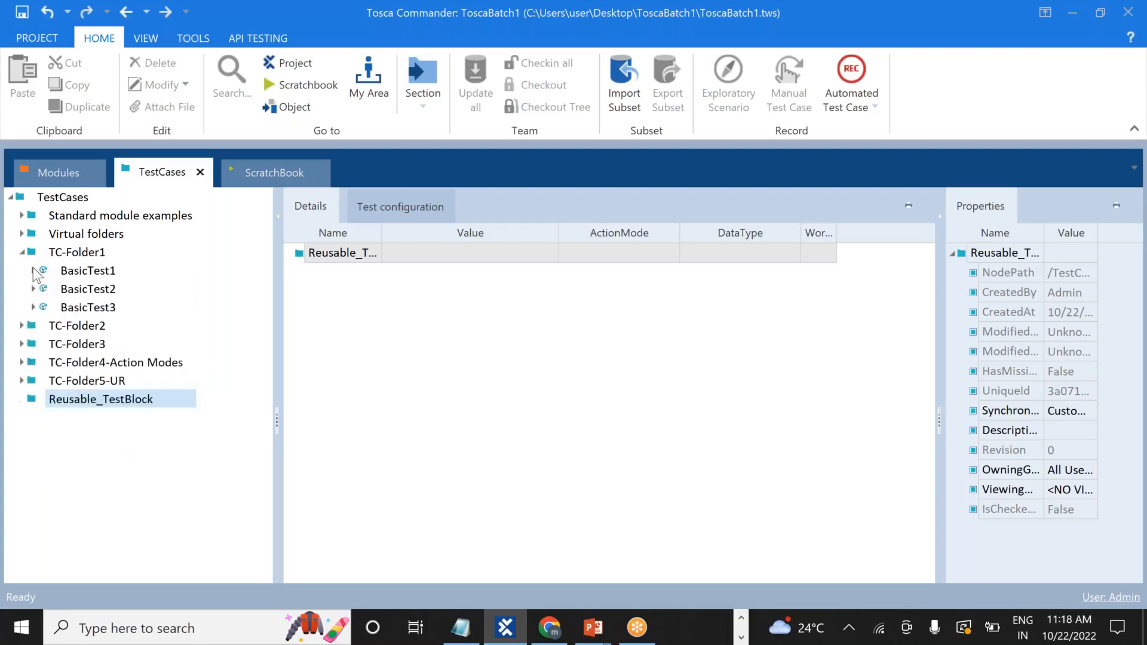
right_click(75, 277)
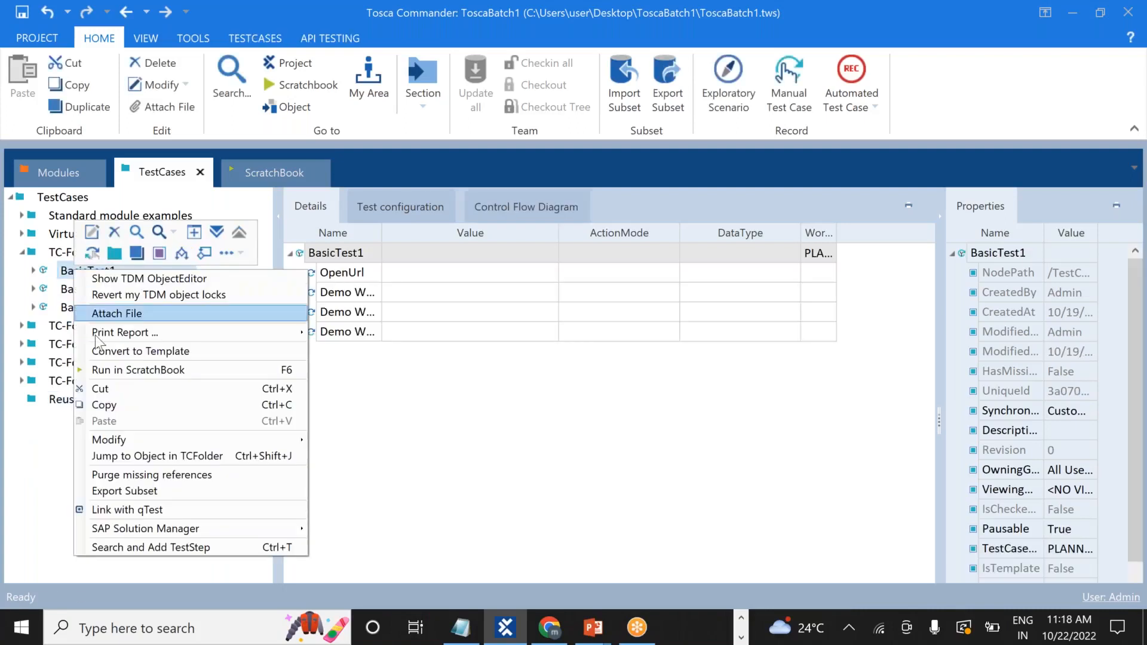
left_click(126, 410)
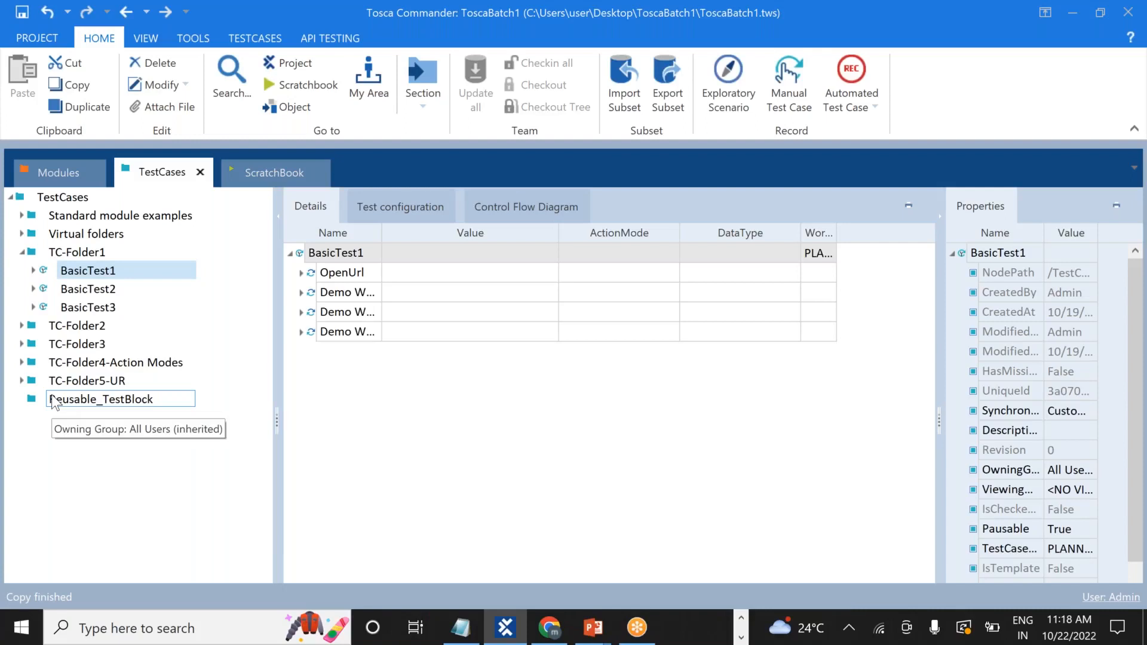
Paste the BasicTest1 copy into the Reusable_TestBlock folder, closing the ScratchBook first.
right_click(54, 403)
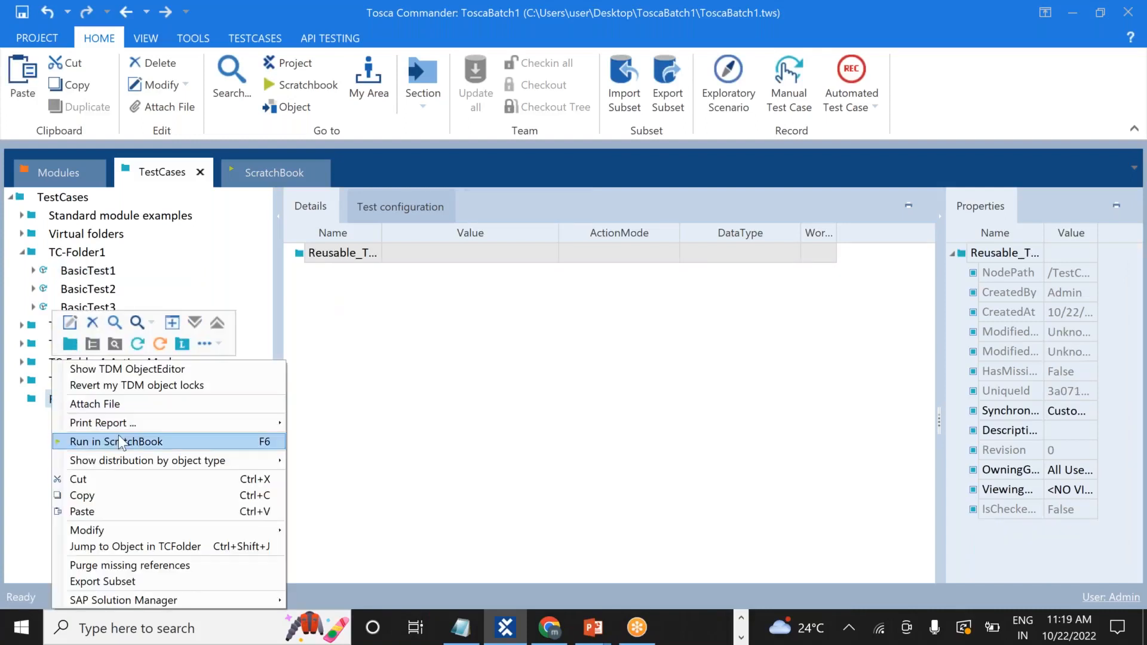
left_click(122, 442)
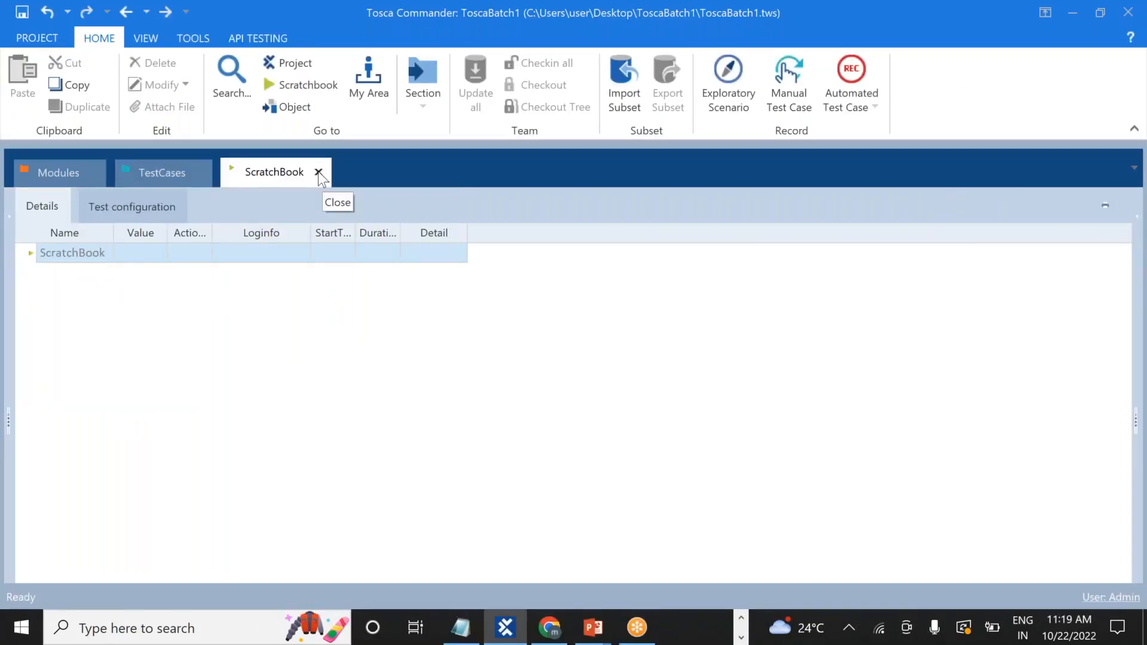
left_click(154, 173)
left_click(79, 400)
right_click(77, 400)
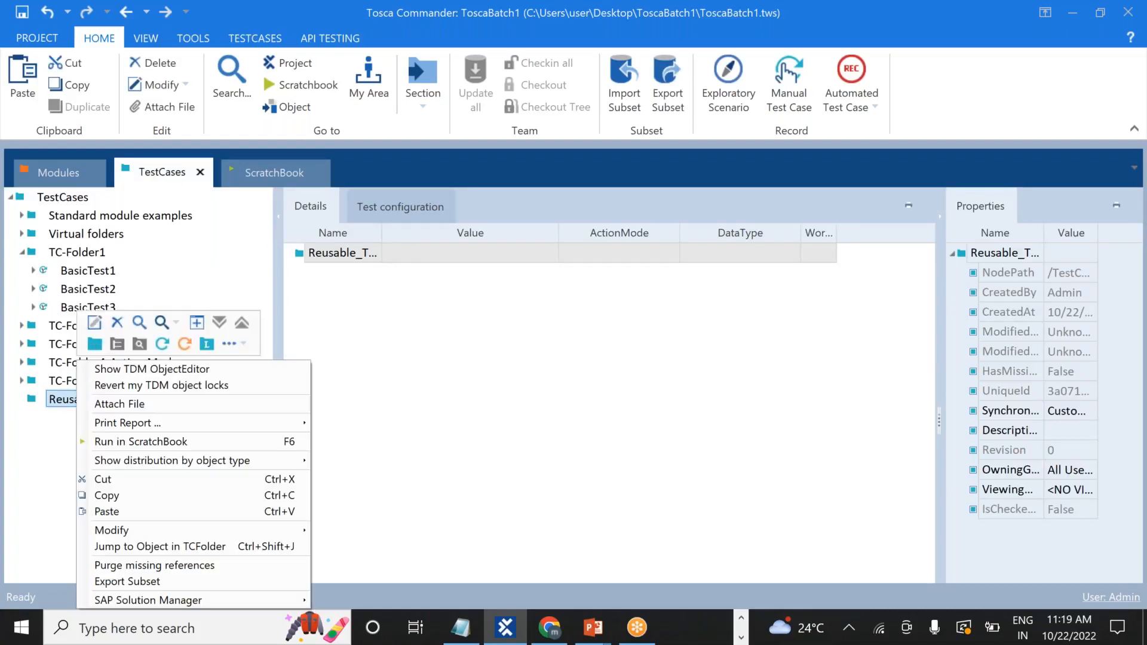
mouse_move(118, 425)
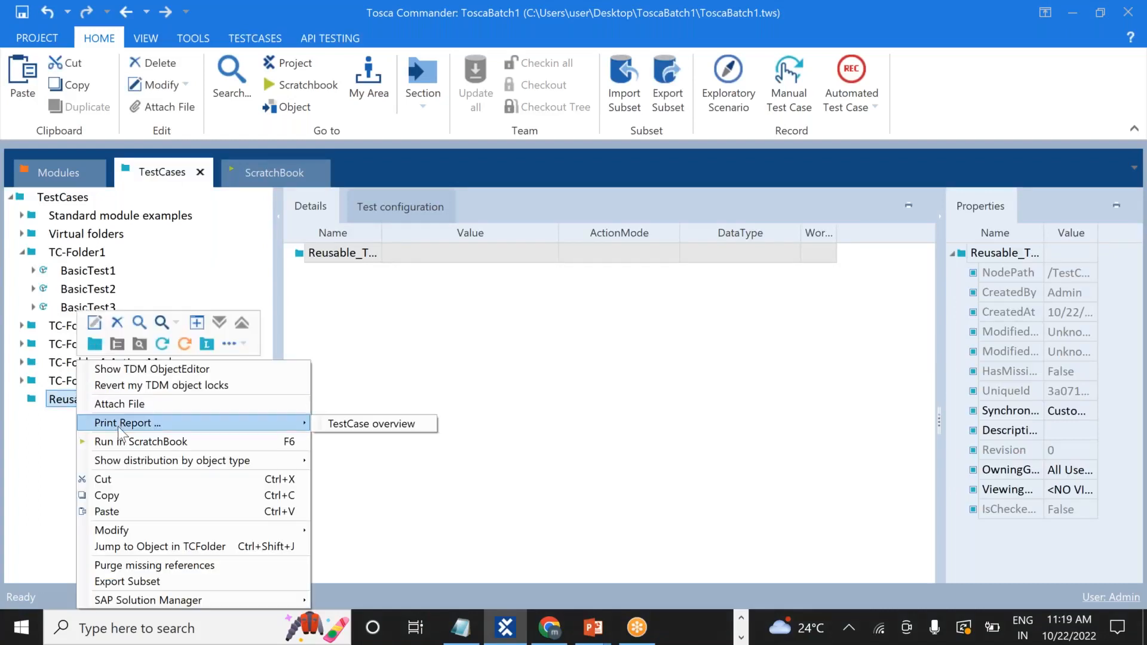
left_click(127, 511)
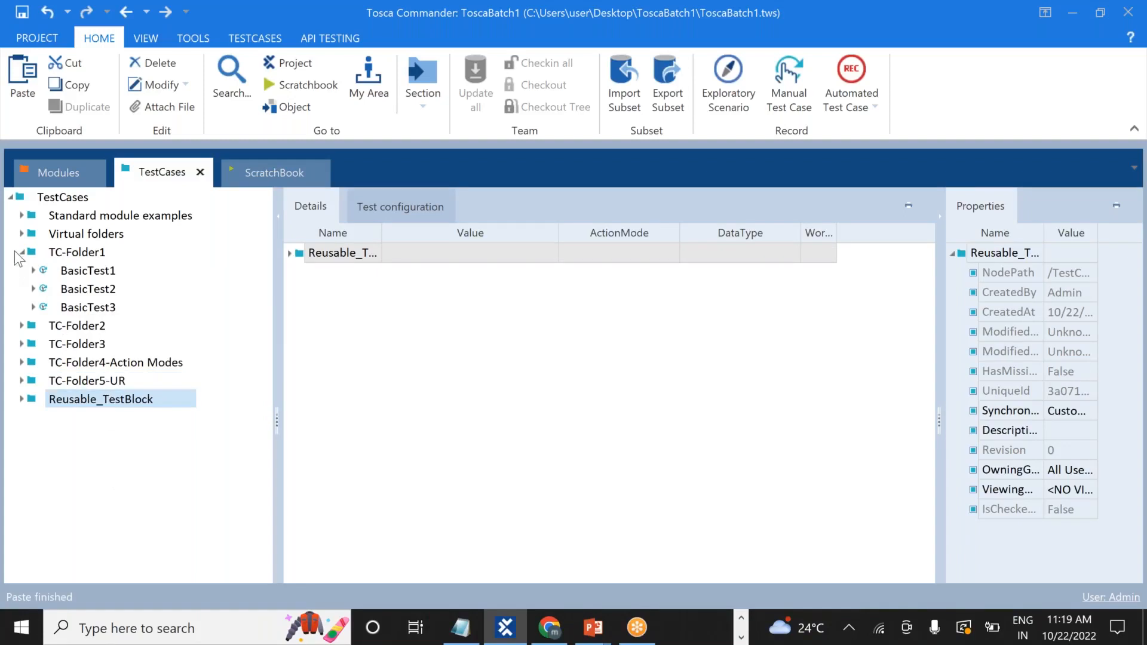
Expand the BasicTest1 copy and review its OpenUrl, Demo Web Shop, Login and logout steps.
left_click(22, 252)
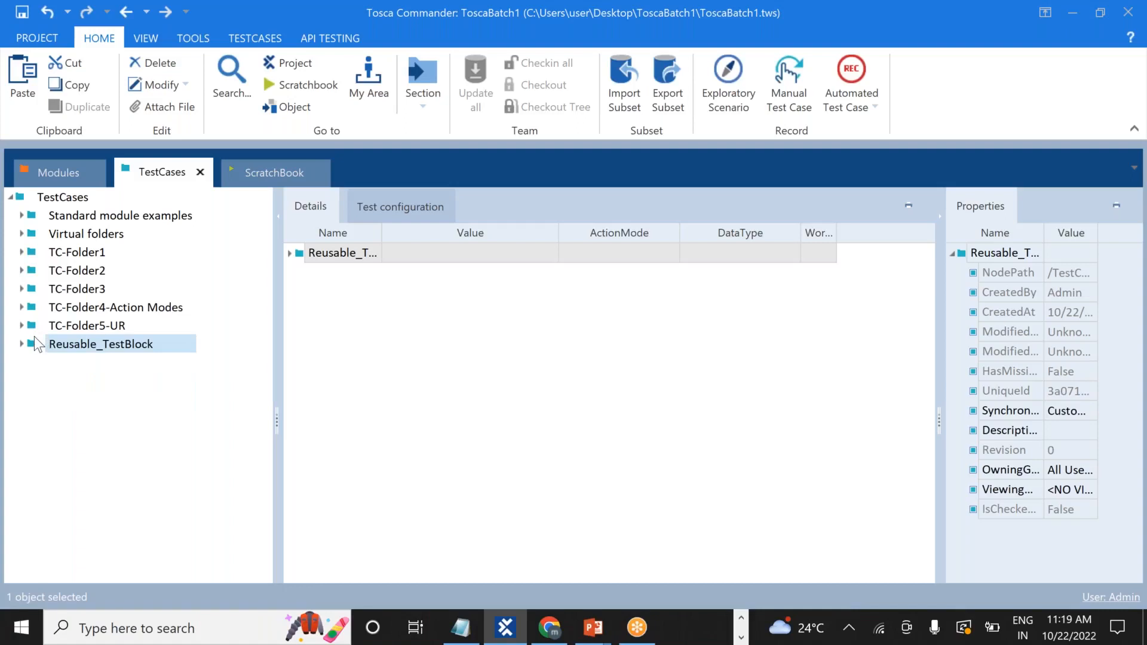
left_click(22, 345)
left_click(34, 363)
left_click(106, 383)
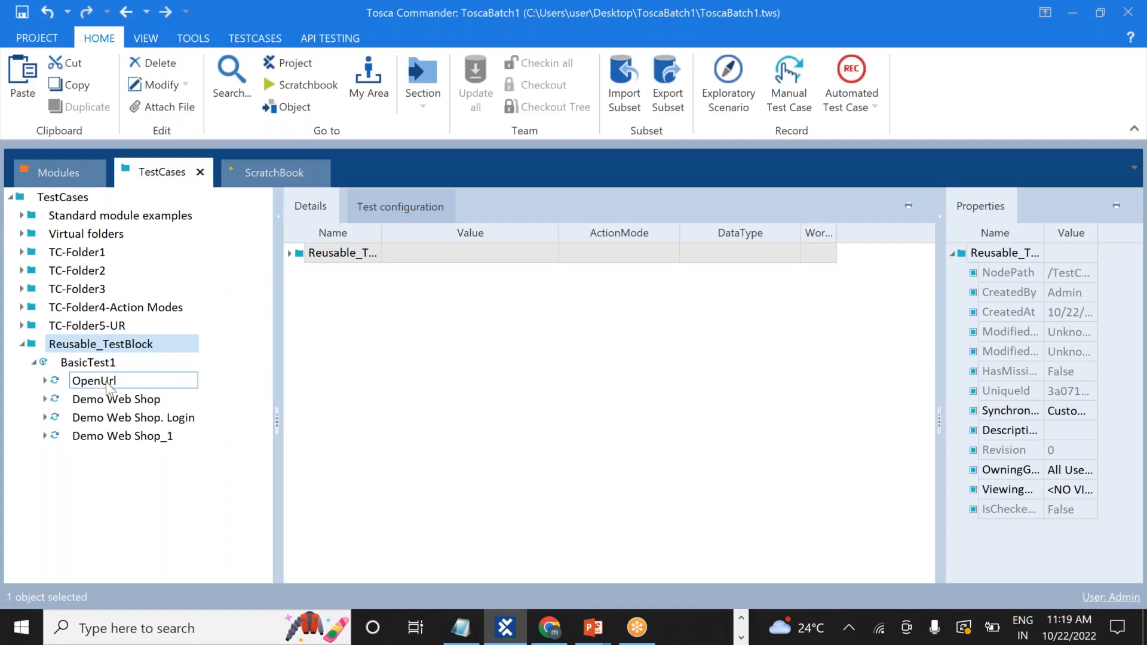
left_click(158, 400)
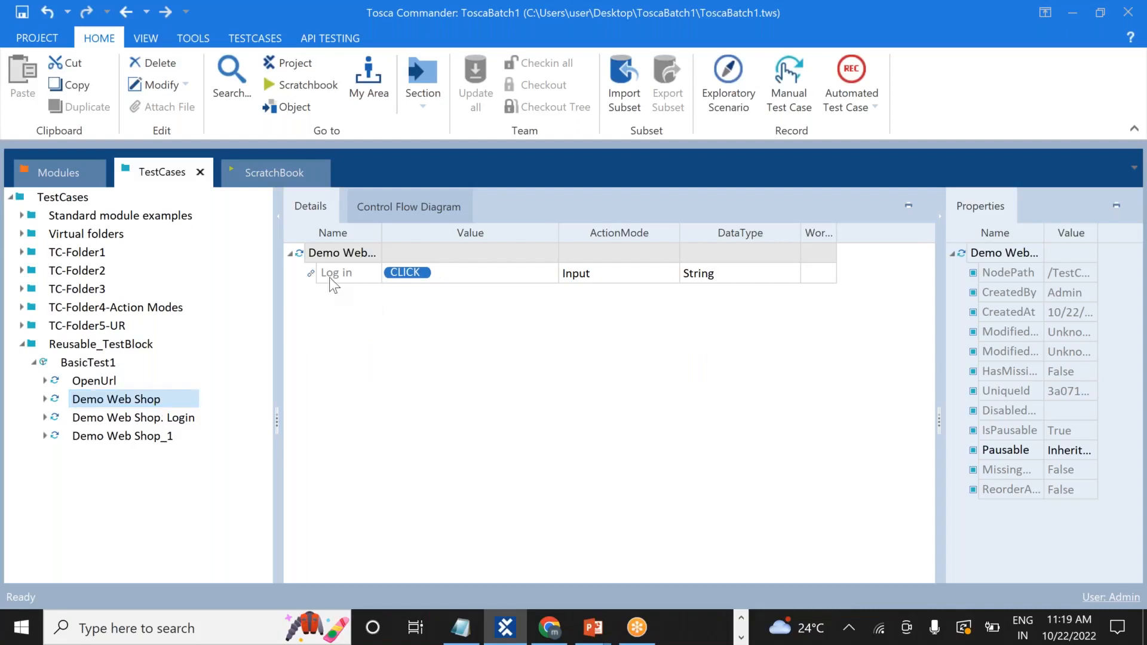
left_click(157, 421)
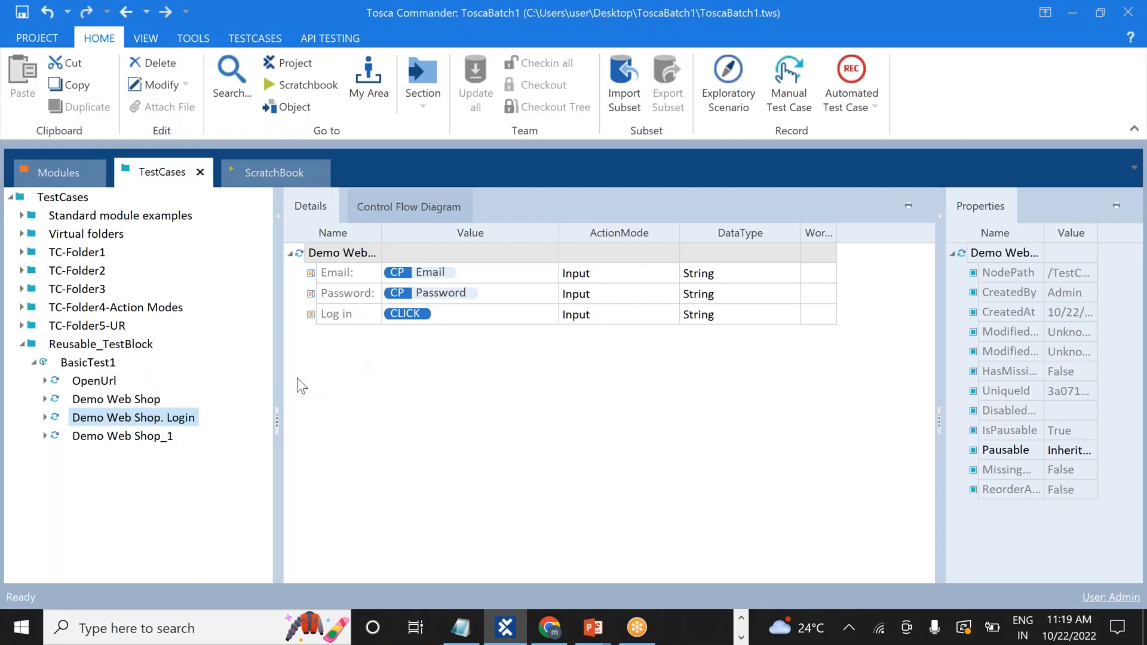
left_click(135, 437)
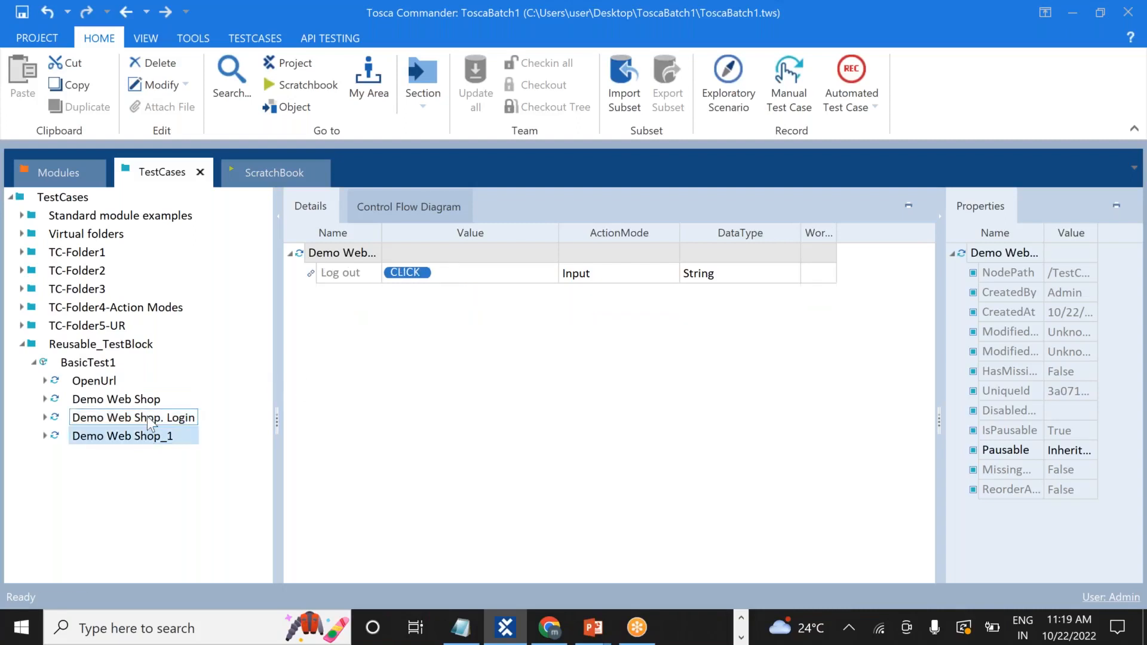
left_click(147, 417)
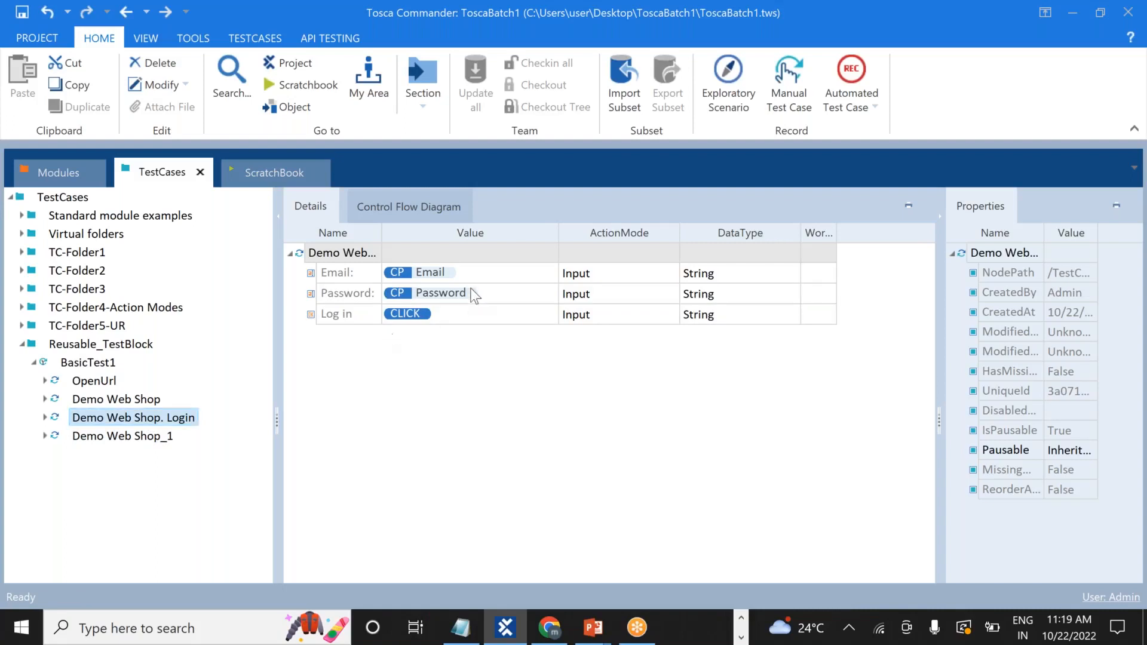
Replace the Email value's {Cp[Email]} reference with the start of the account e-mail address.
left_click(482, 272)
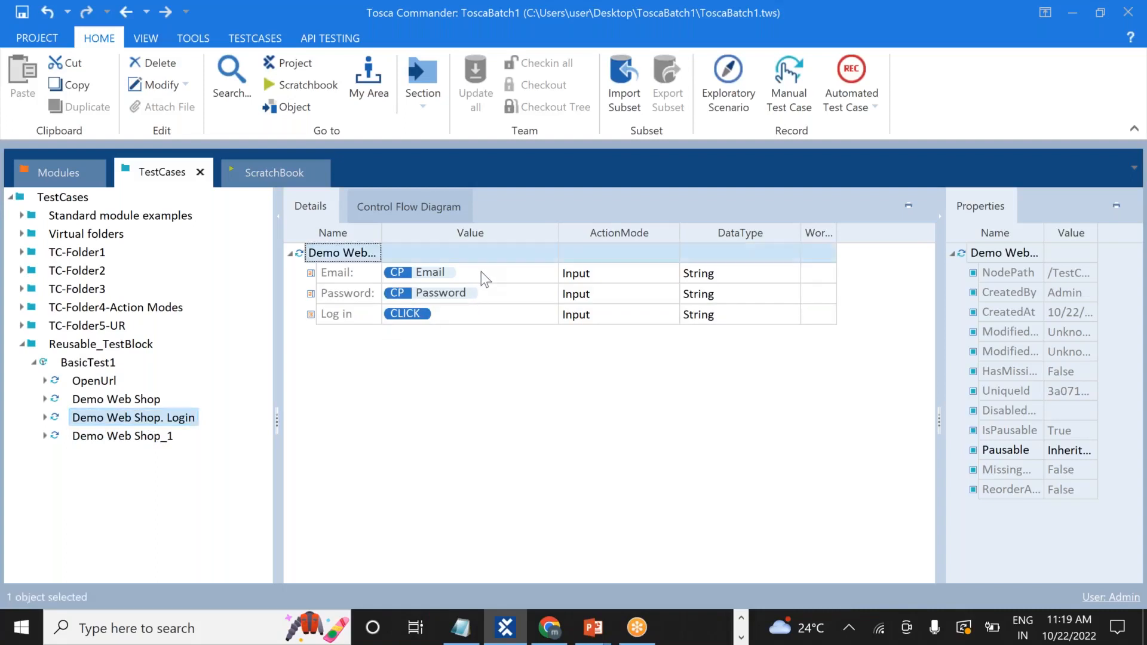
key("BackSpace")
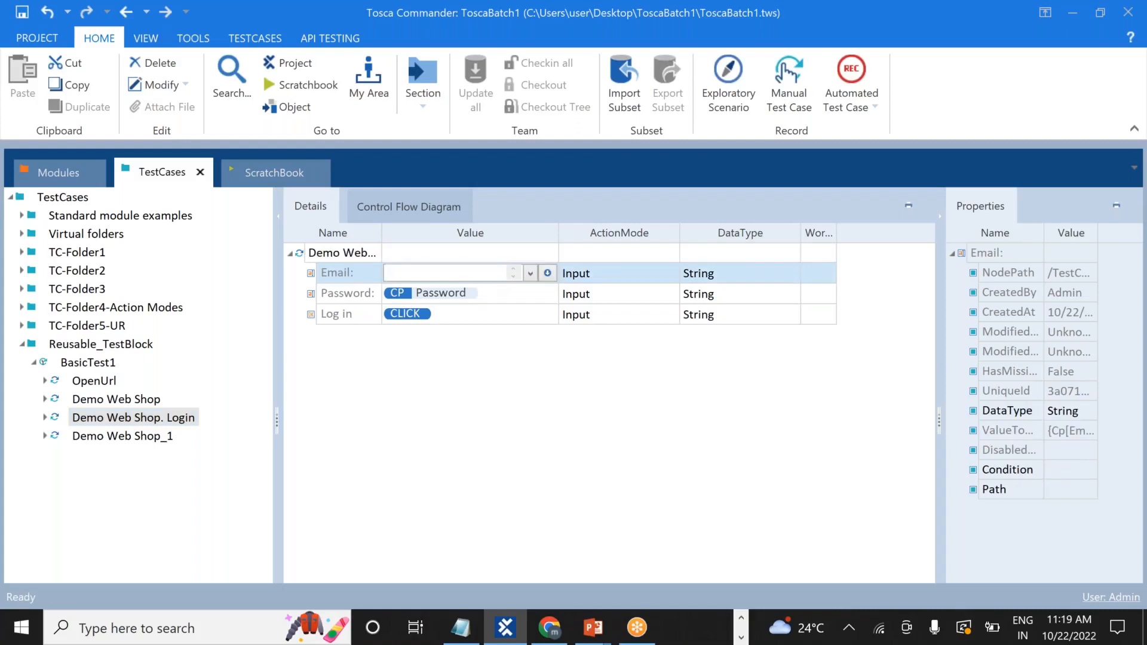
key("ctrl+a")
left_click(458, 273)
double_click(458, 273)
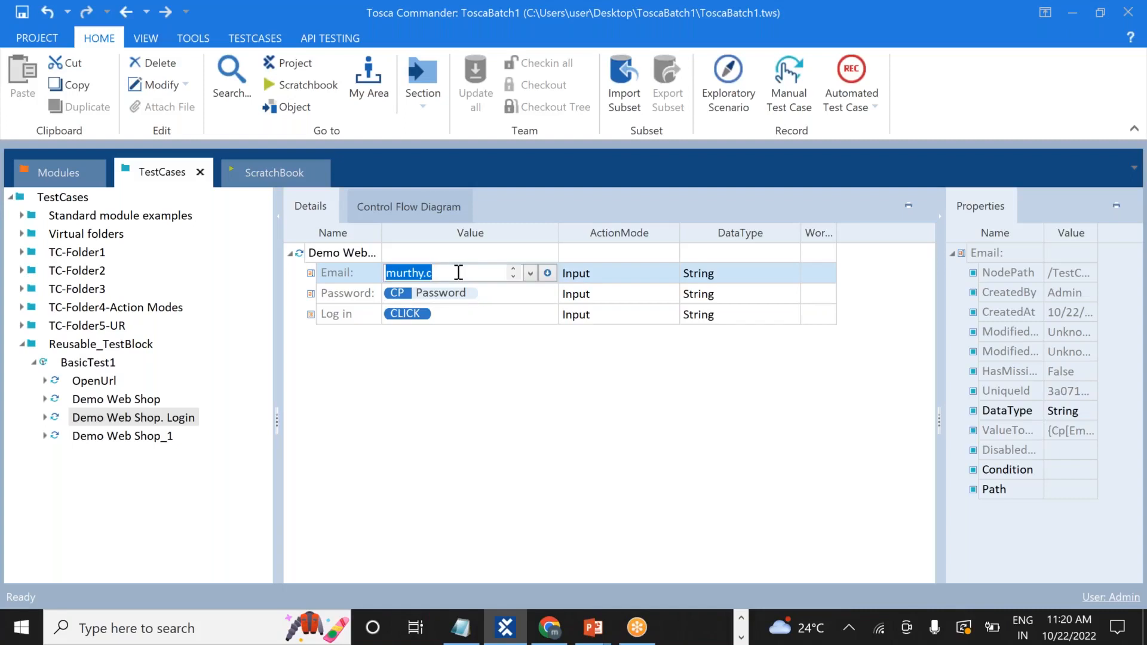
double_click(458, 273)
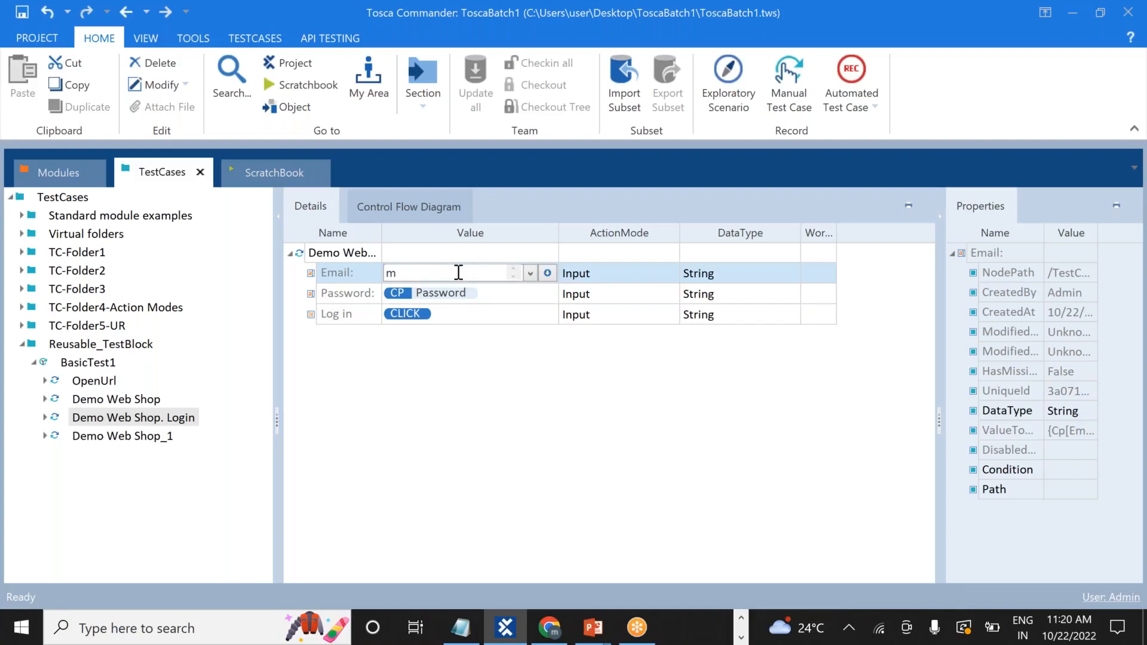
left_click(509, 274)
double_click(462, 271)
left_click(461, 272)
key("Up")
key("ctrl+a")
key("BackSpace")
key("Return")
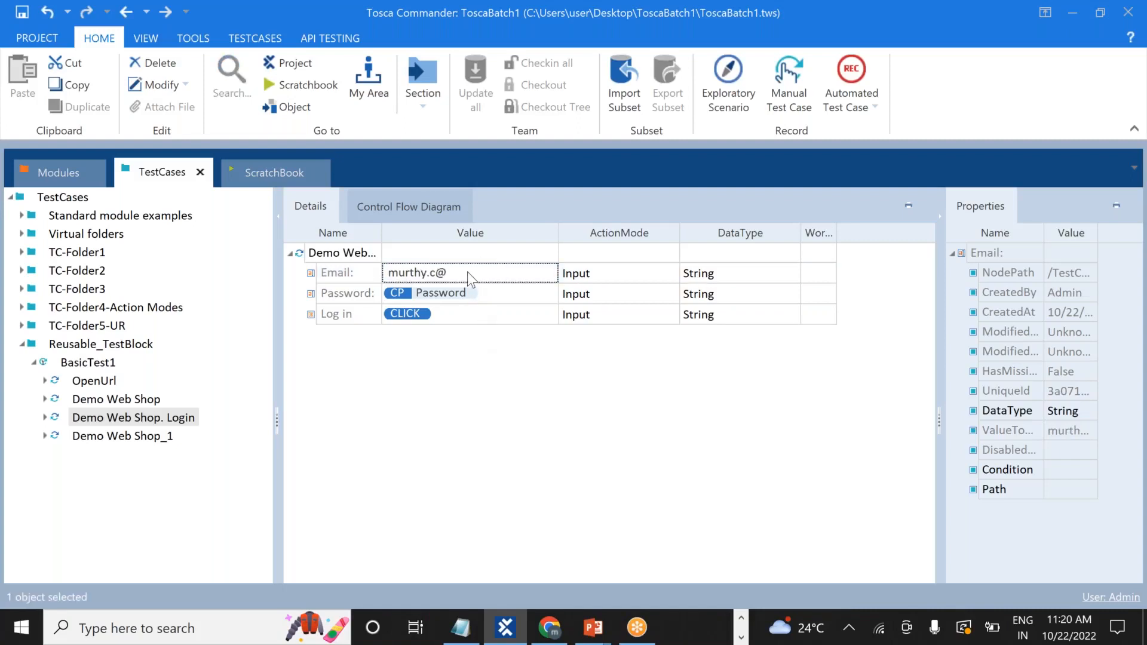
Complete the account e-mail address in the Email value with its cognizant.com domain.
left_click(468, 271)
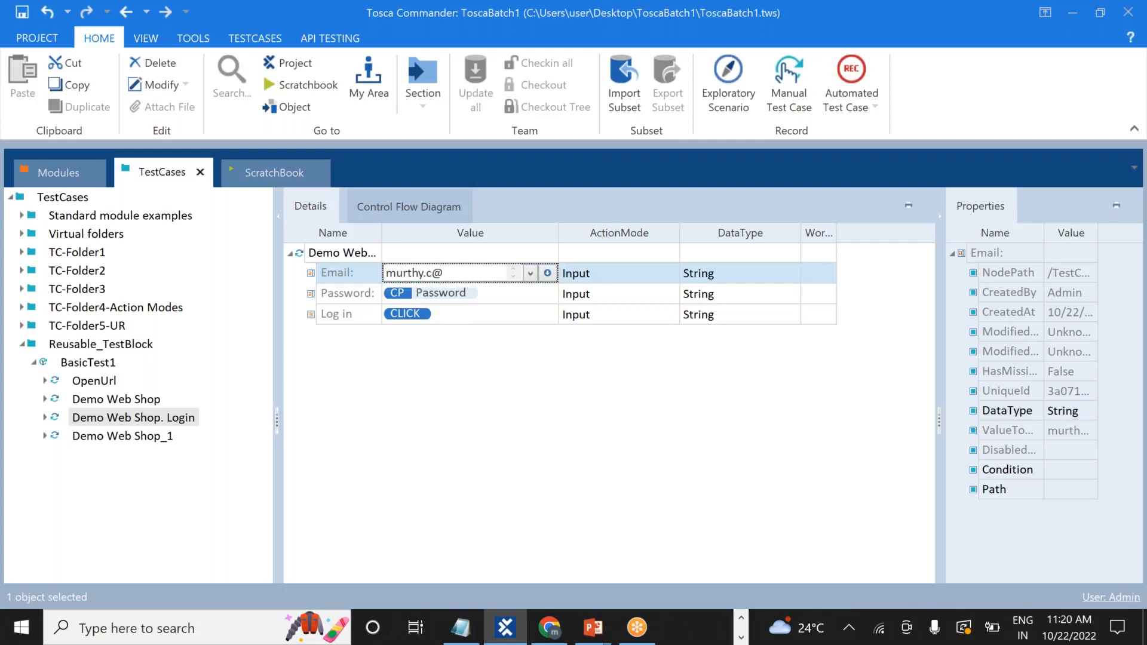
type("cognizan")
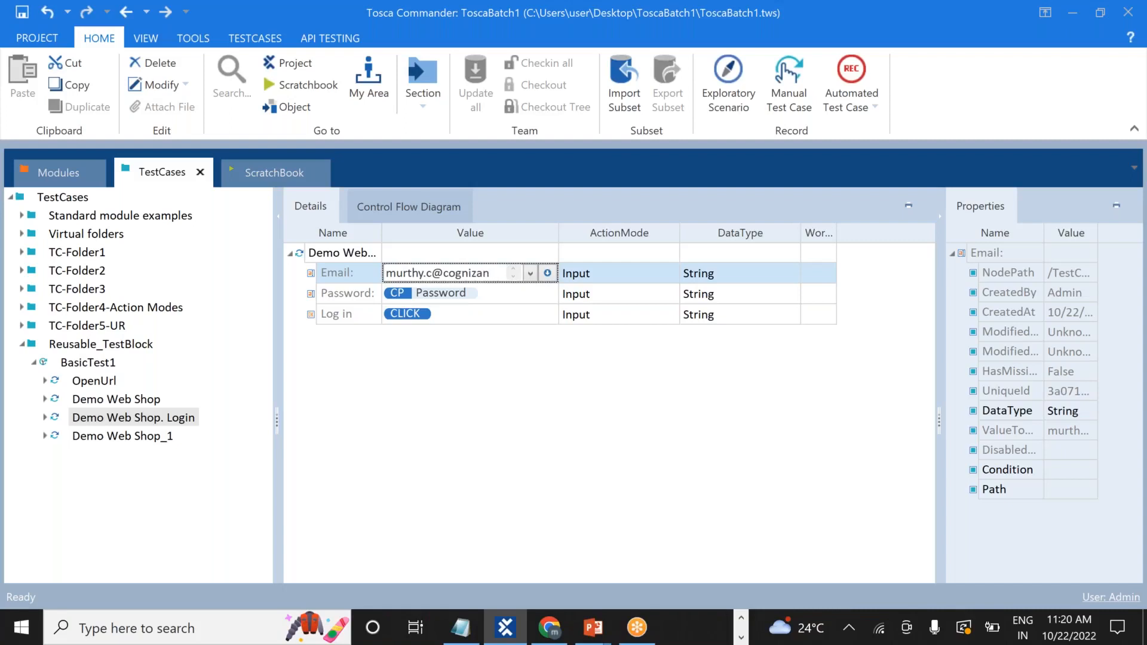
type("t.c")
type("om")
key("Return")
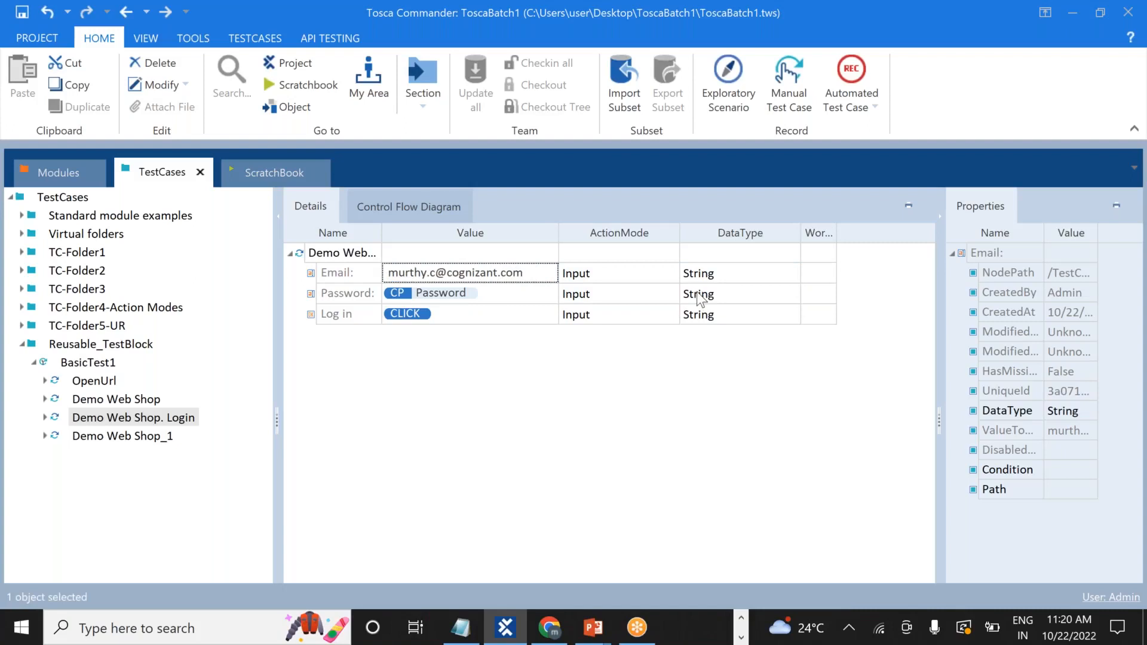
Replace the Password value's {Cp[Password]} reference with a fixed account password.
left_click(532, 296)
left_click(485, 293)
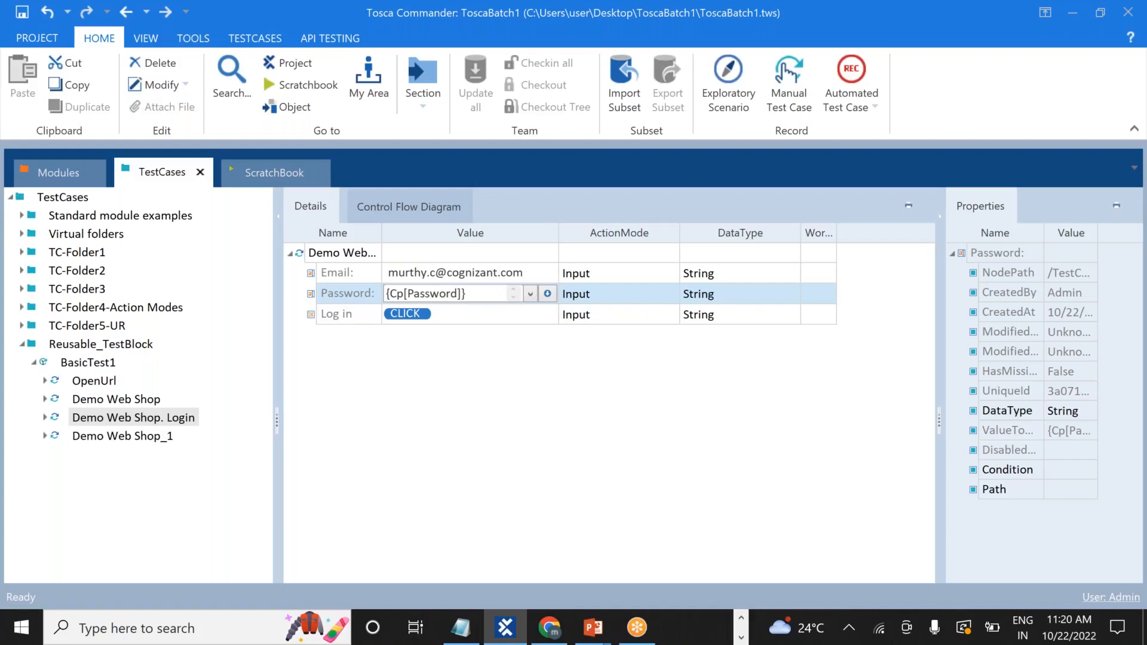
double_click(482, 294)
key("BackSpace")
key("BackSpace")
type("lick")
key("Return")
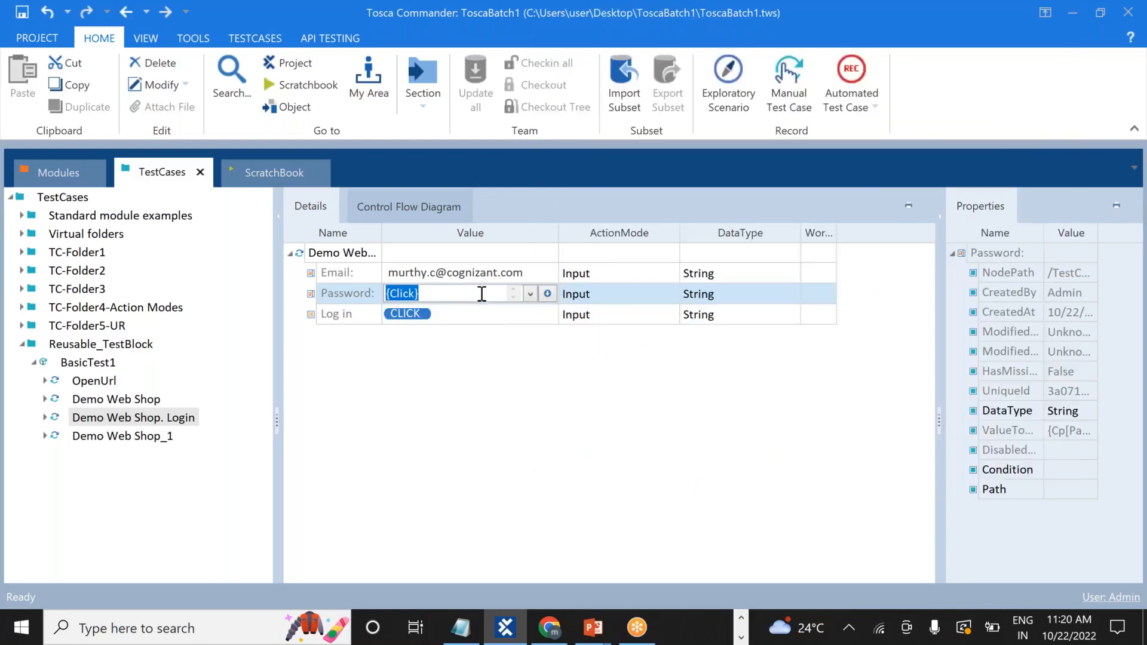
type("123456")
key("Return")
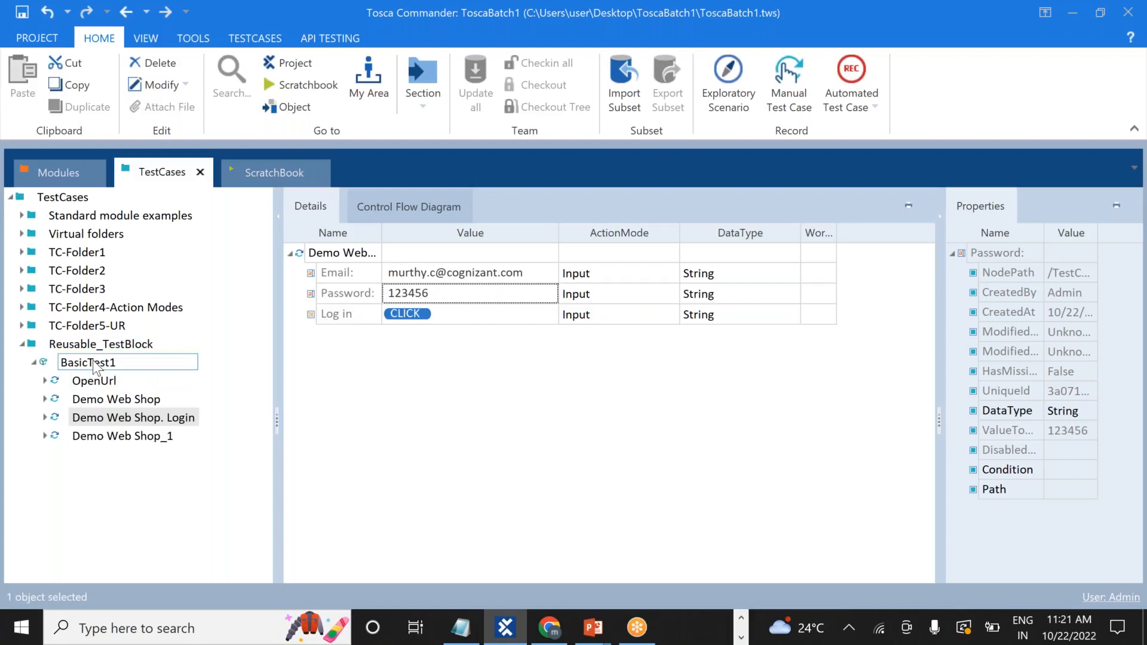
Run the copied BasicTest1 in the ScratchBook.
right_click(93, 363)
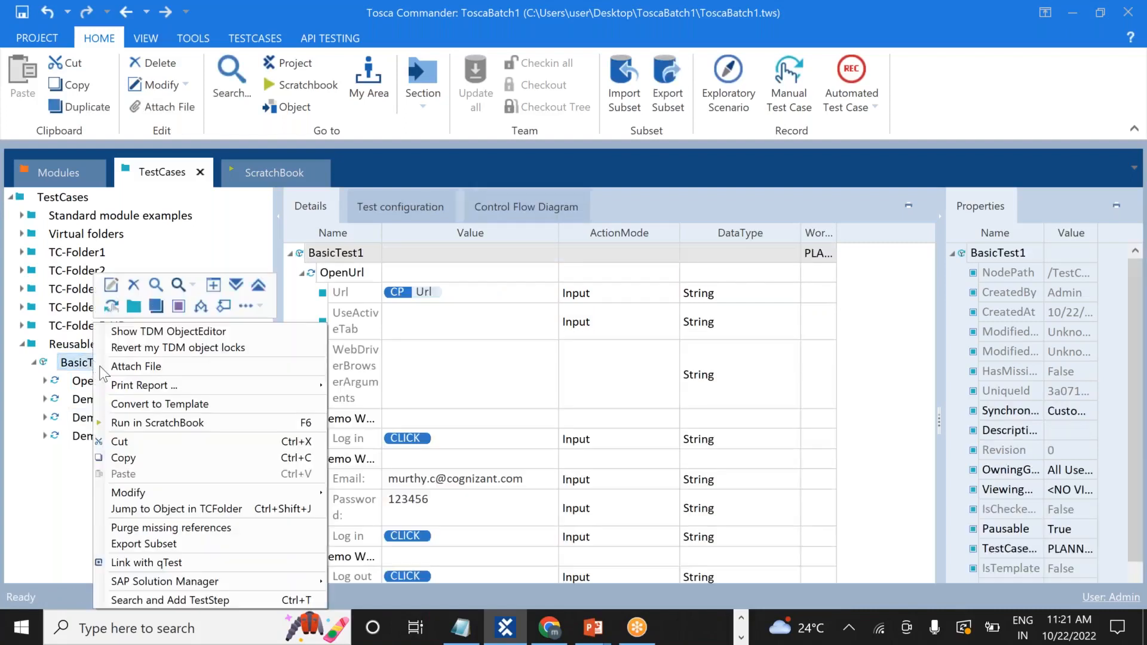
left_click(157, 423)
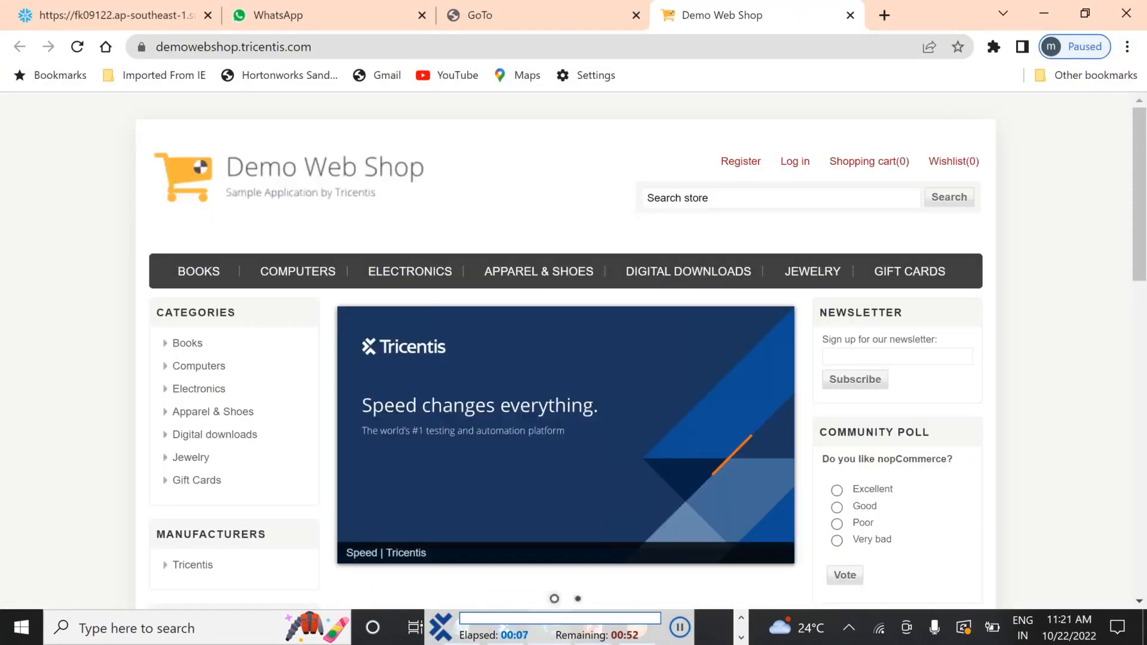
Let the run sign in to Demo Web Shop with the stored e-mail and password, then log out.
left_click(791, 167)
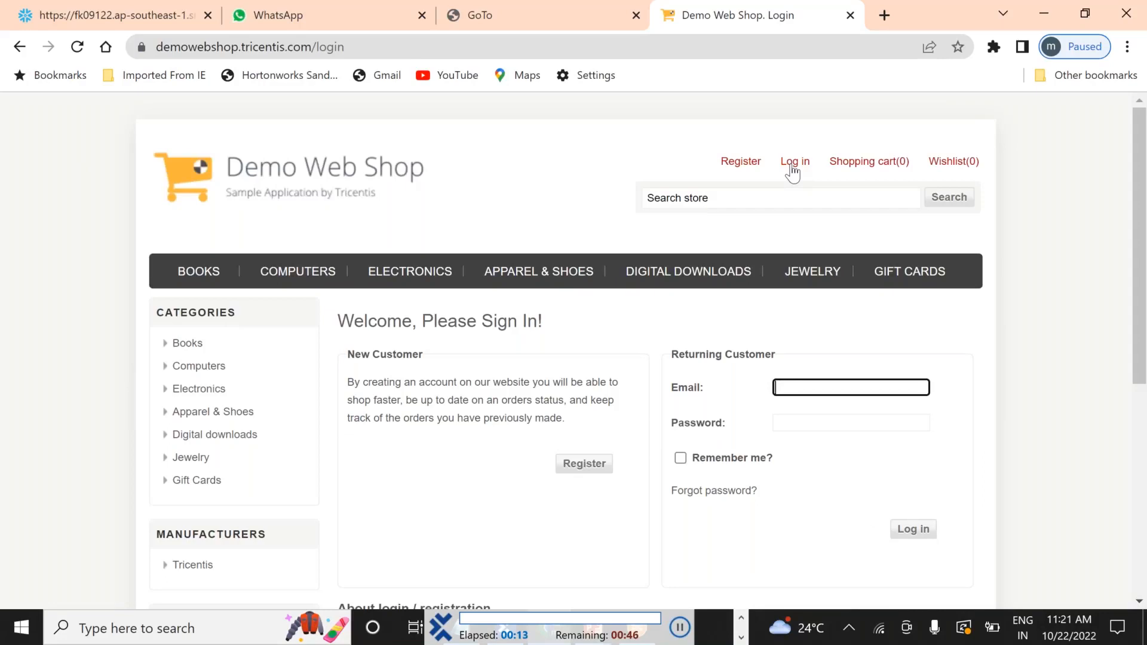
scroll(794, 173, "down", 1)
key("Tab")
type("••••••")
scroll(793, 173, "down", 2)
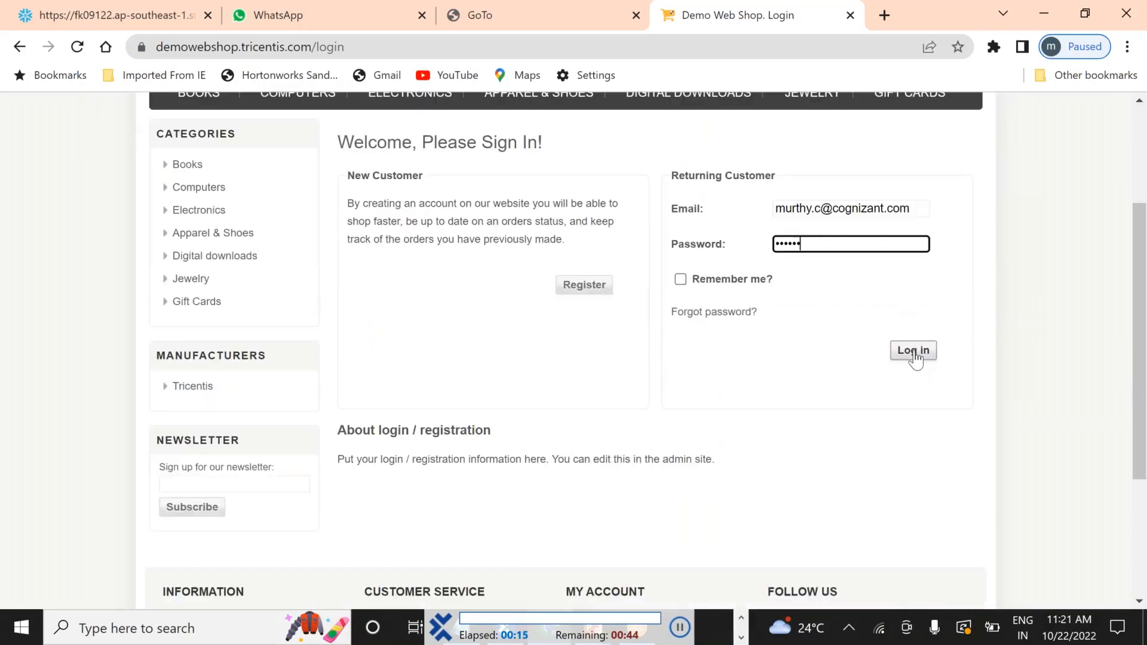
left_click(915, 357)
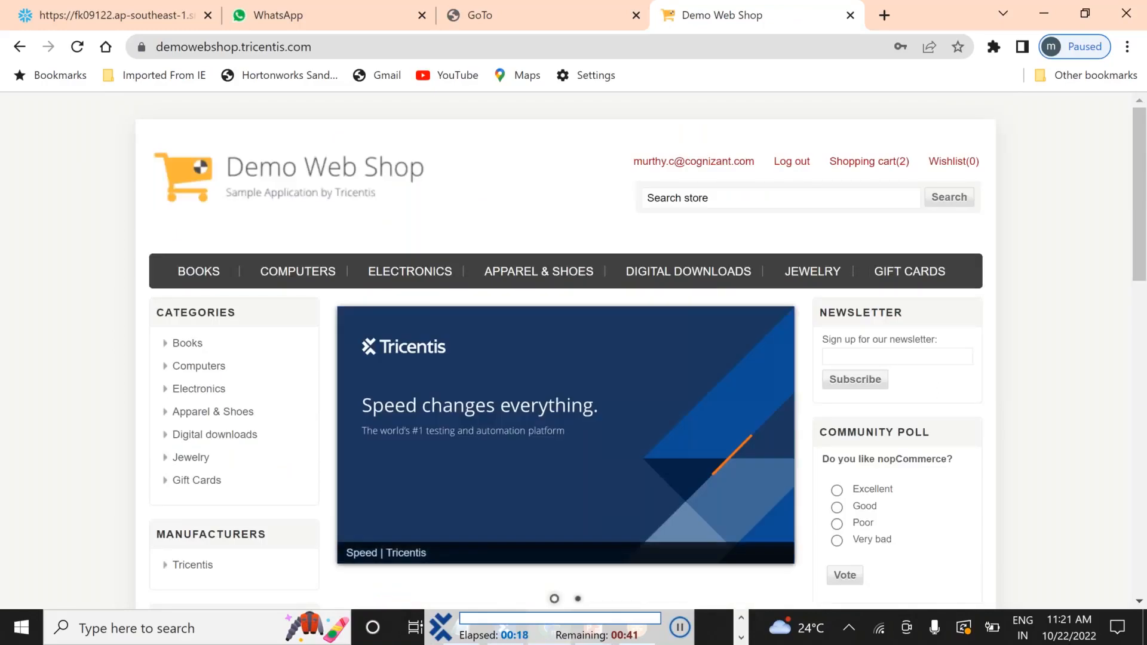
left_click(789, 169)
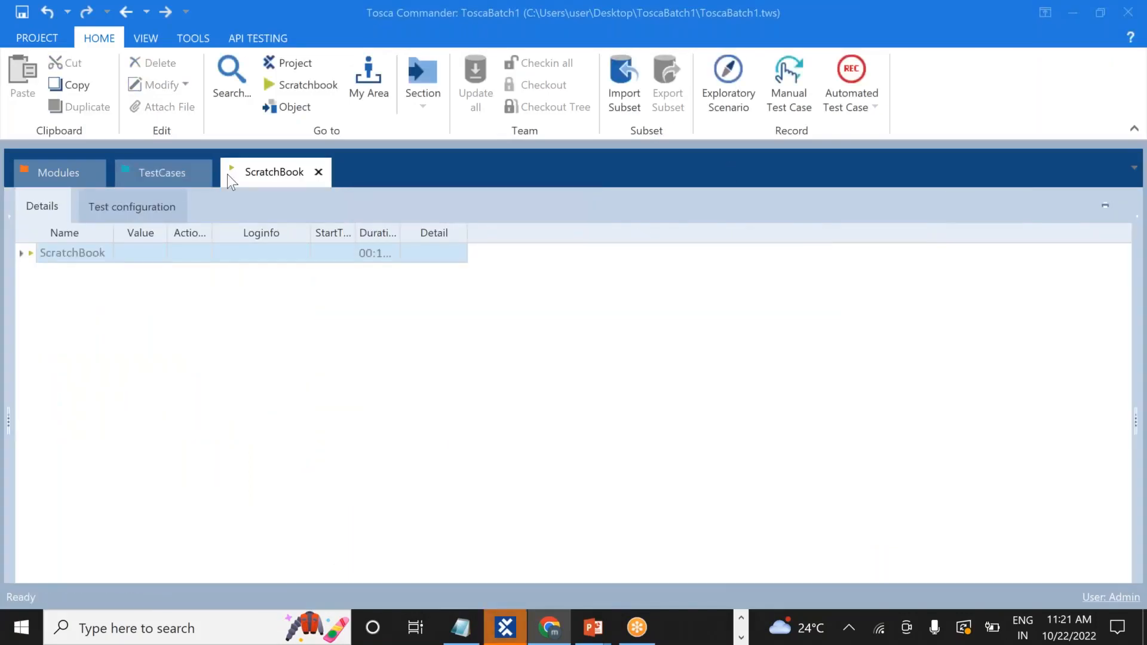
Copy BasicTest1 and paste it twice into Reusable_TestBlock, creating BasicTest2 and BasicTest3.
left_click(166, 163)
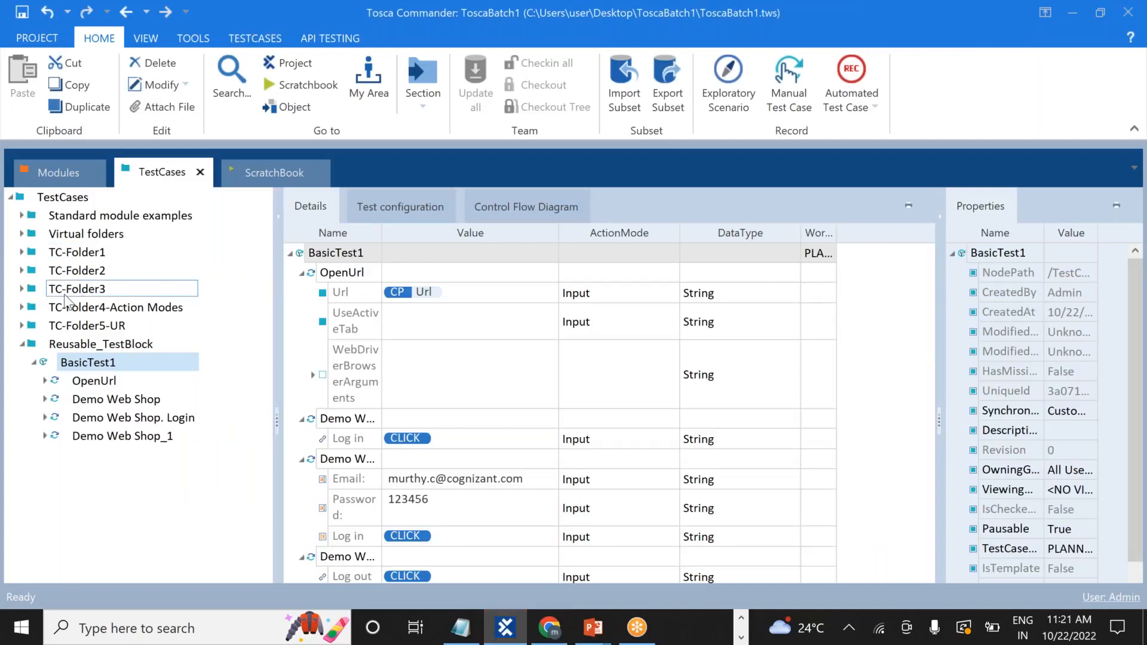
left_click(34, 362)
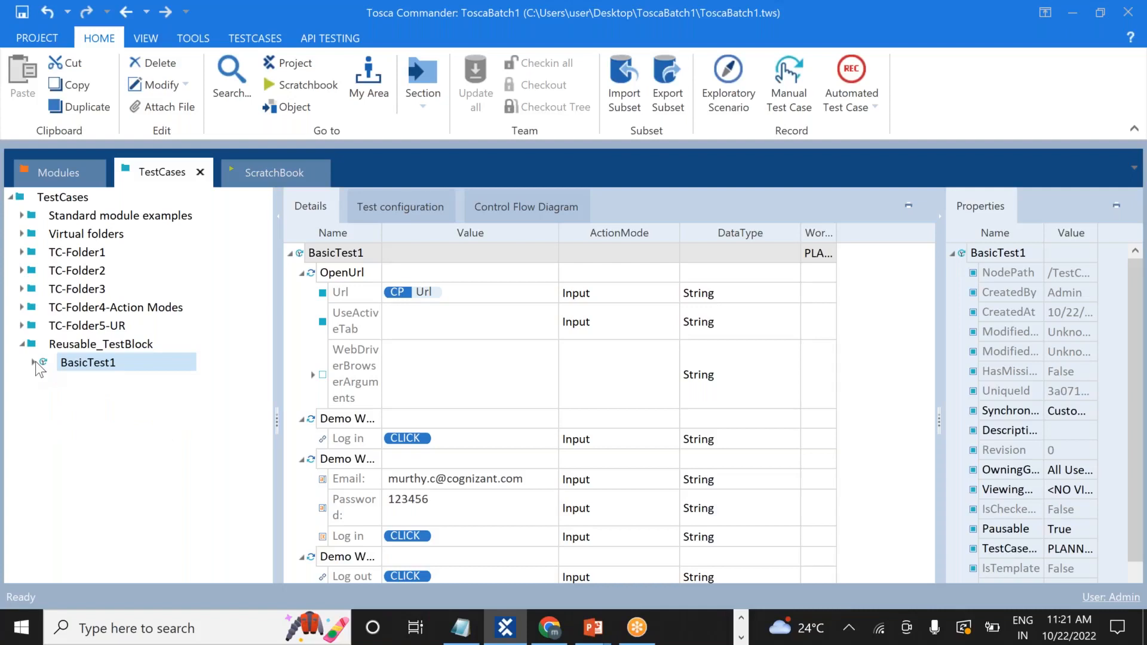
left_click(70, 362)
right_click(71, 362)
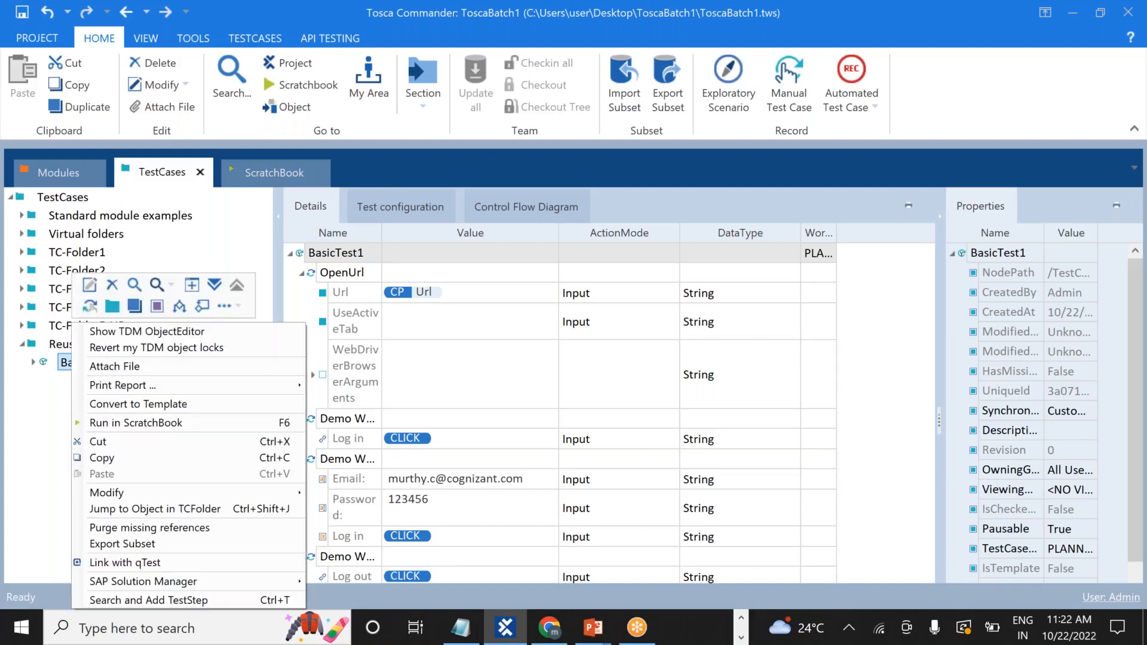
left_click(122, 459)
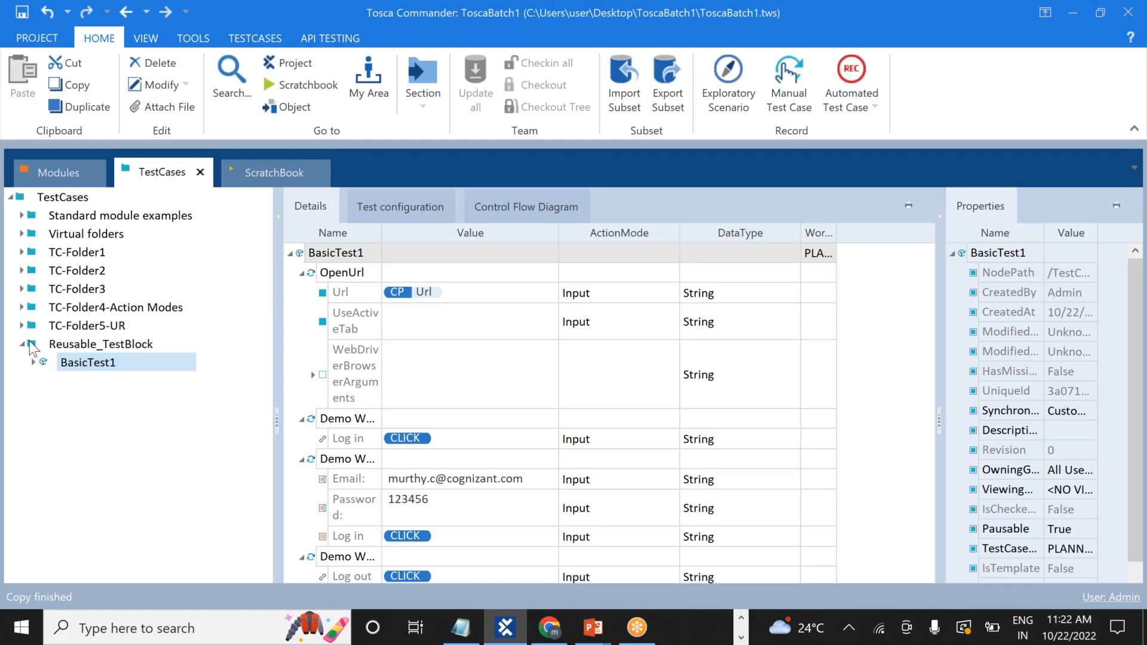
right_click(31, 347)
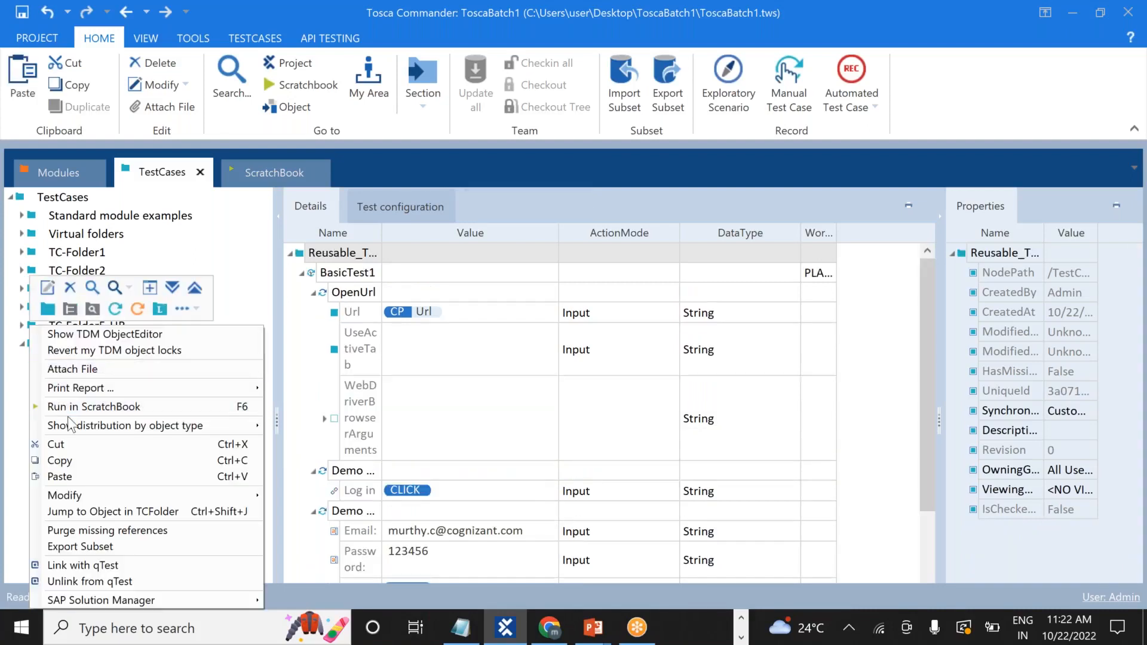
left_click(80, 478)
left_click(57, 347)
right_click(56, 347)
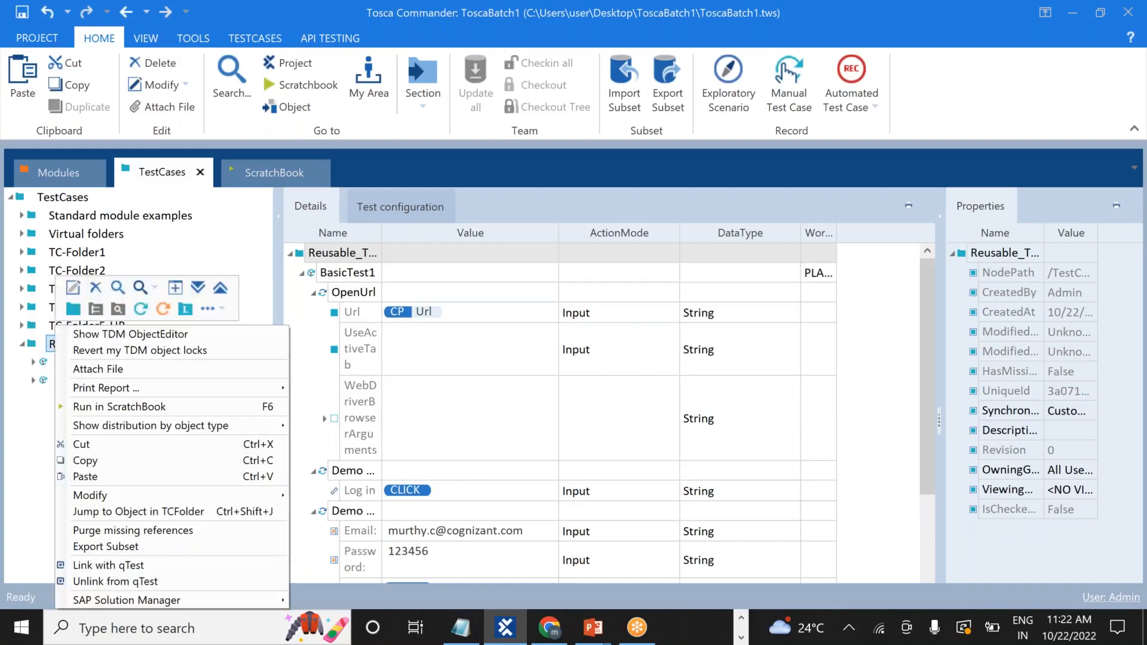
left_click(143, 470)
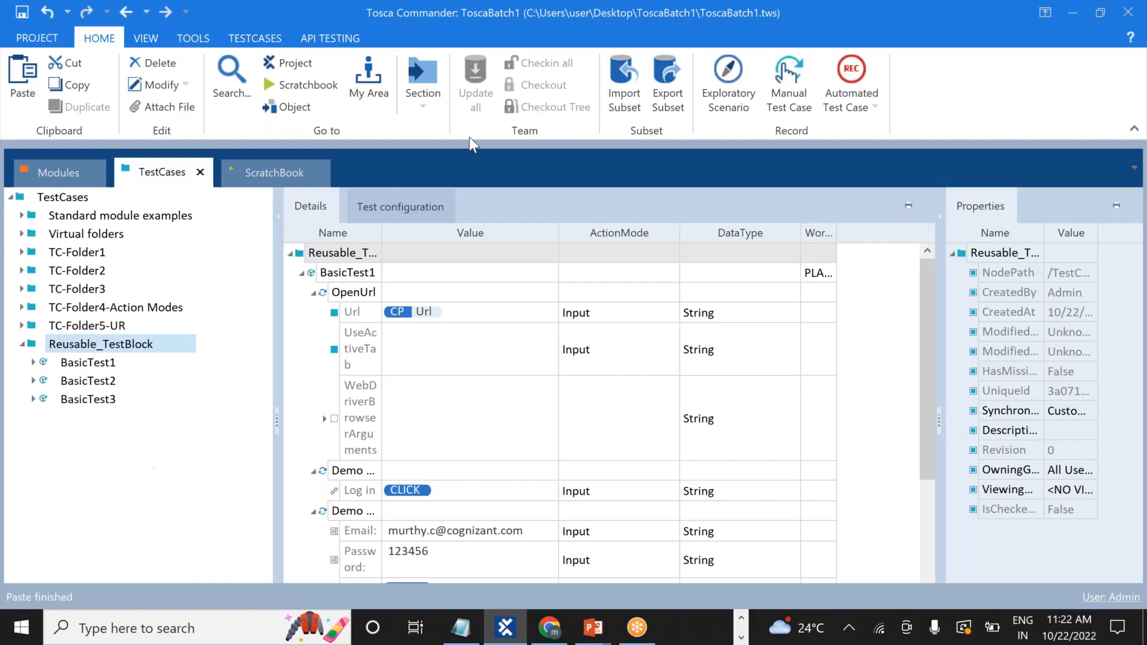
Inspect BasicTest1, BasicTest2 and BasicTest3, then bring the Demo Web Shop browser forward.
left_click(834, 22)
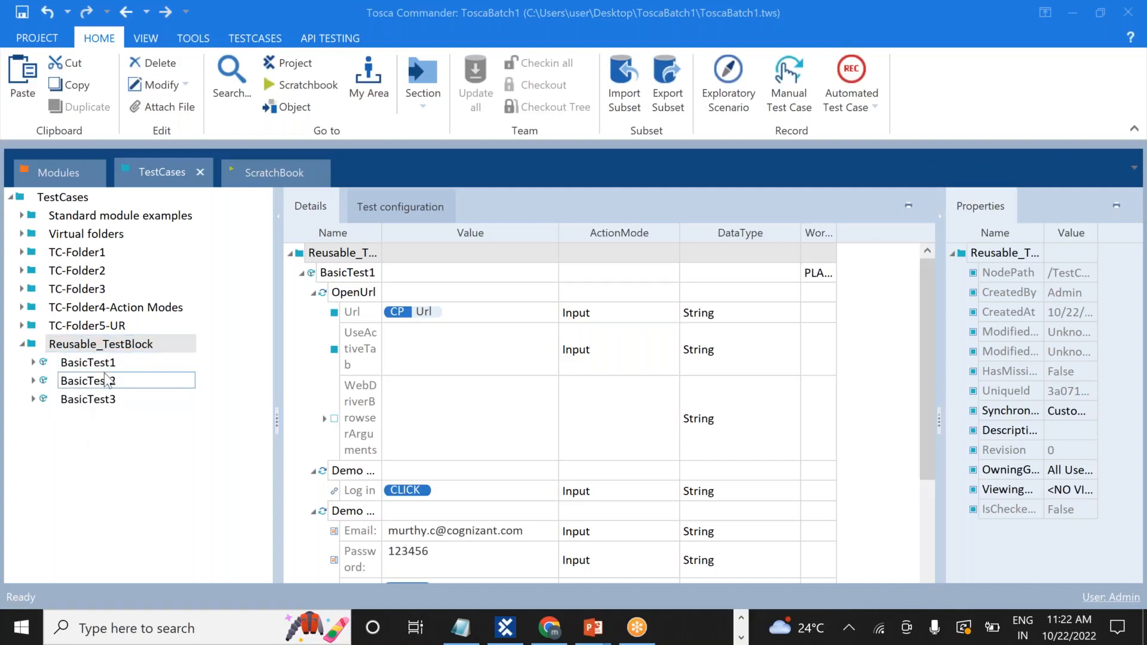
left_click(126, 364)
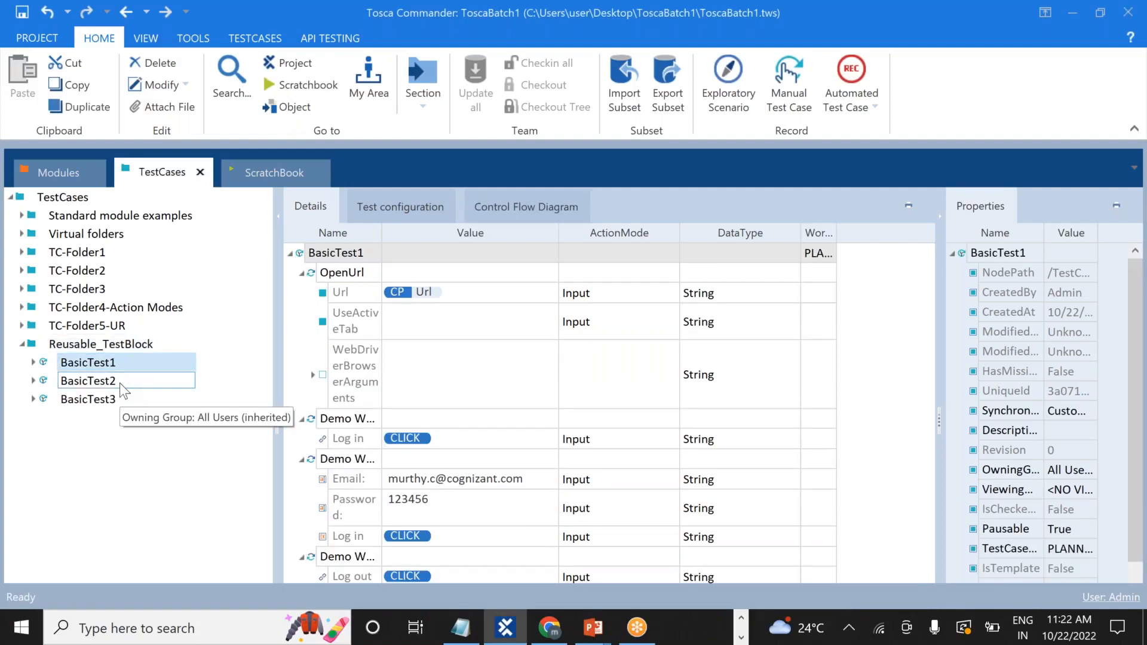
left_click(120, 382)
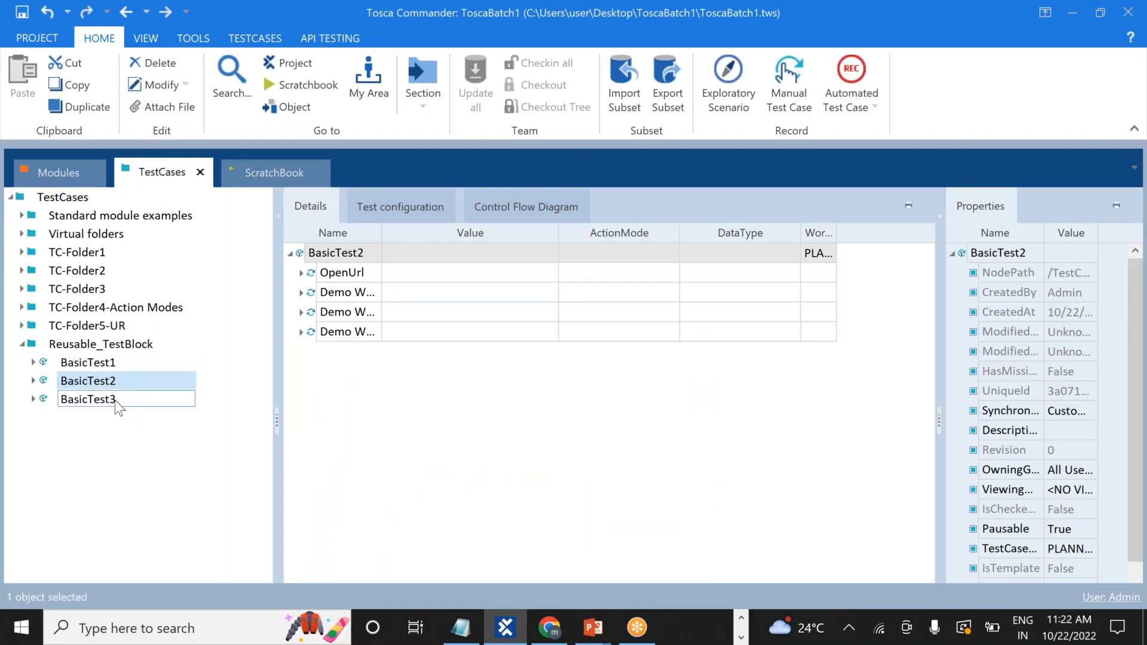
left_click(115, 399)
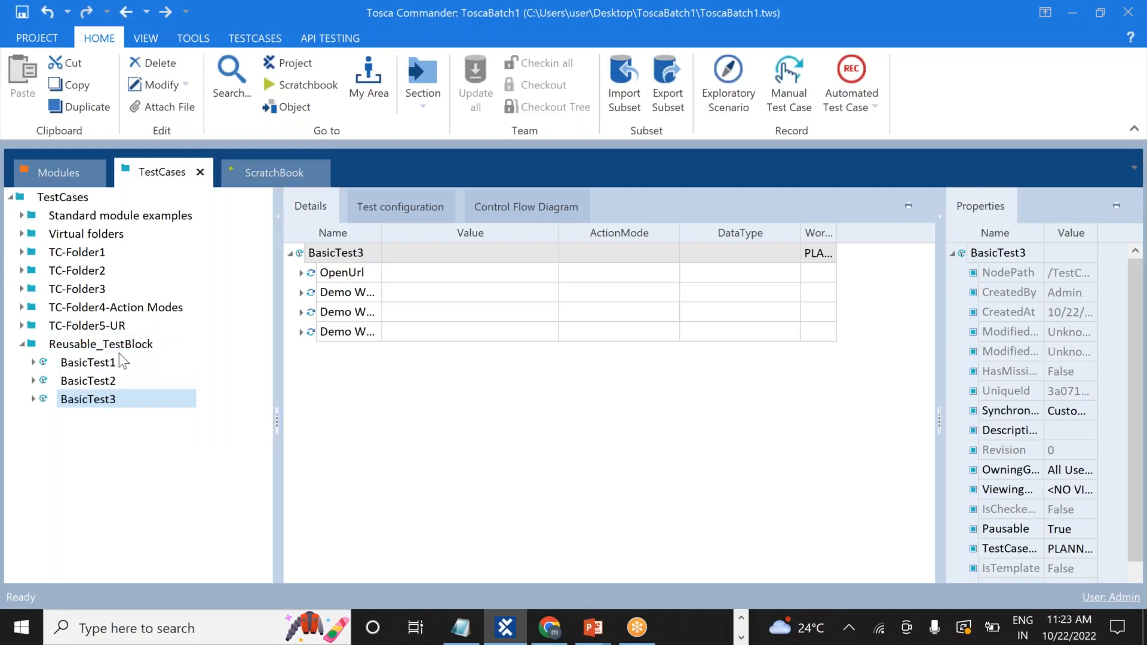
key("alt+Tab")
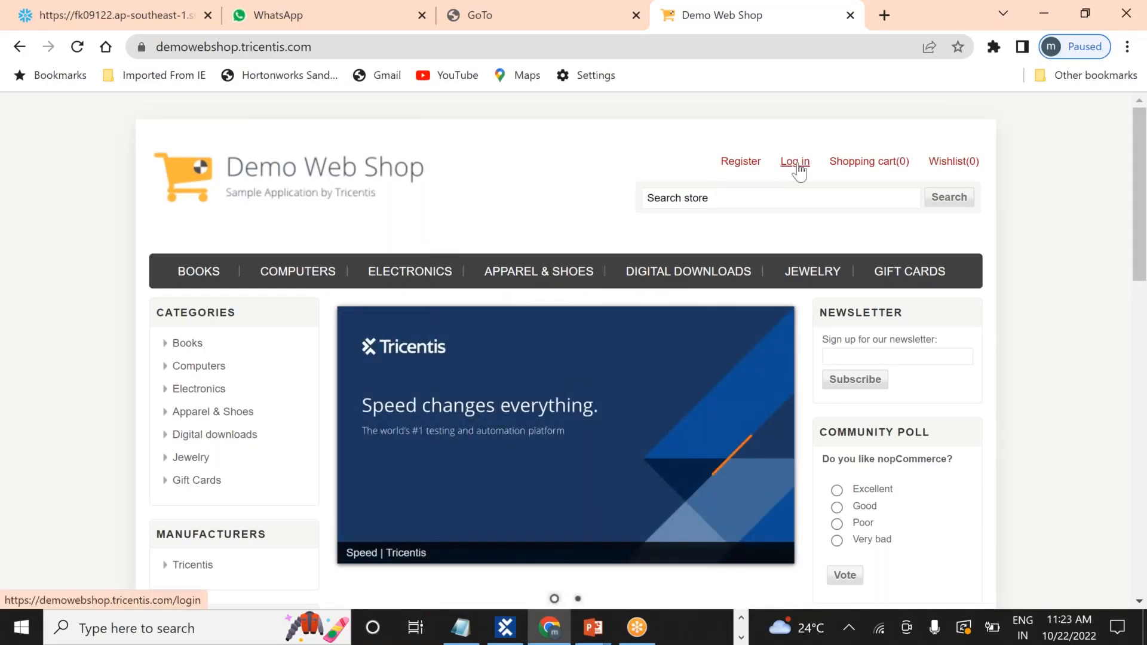
Visit the shop's Register and Login pages, then return to the Notepad++ notes.
left_click(743, 166)
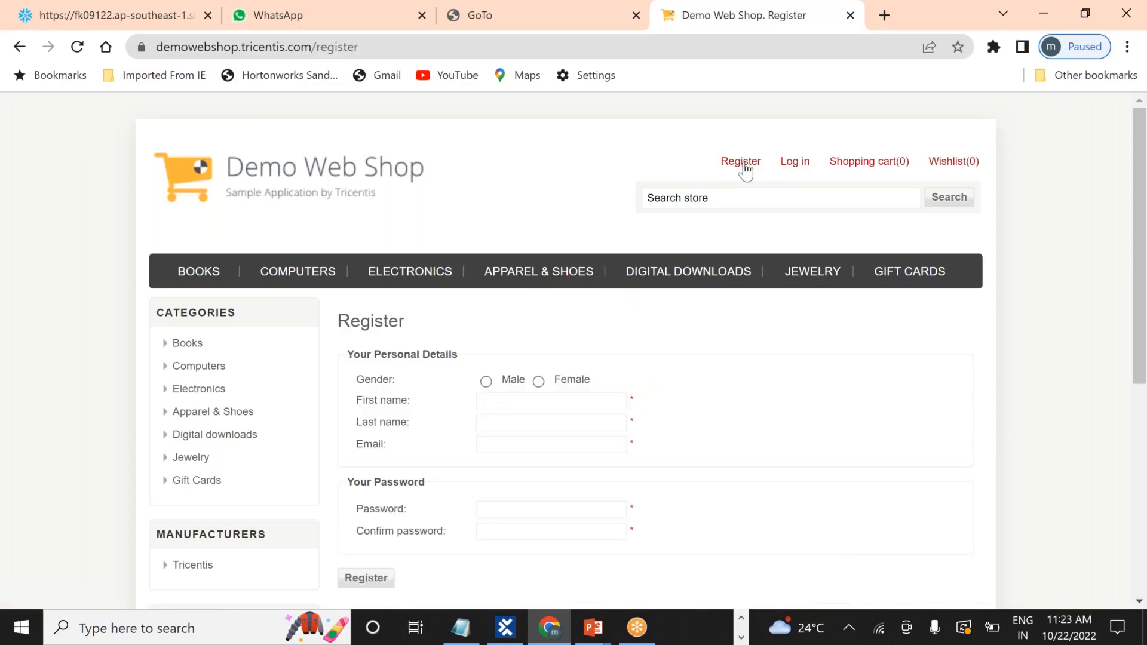
left_click(790, 173)
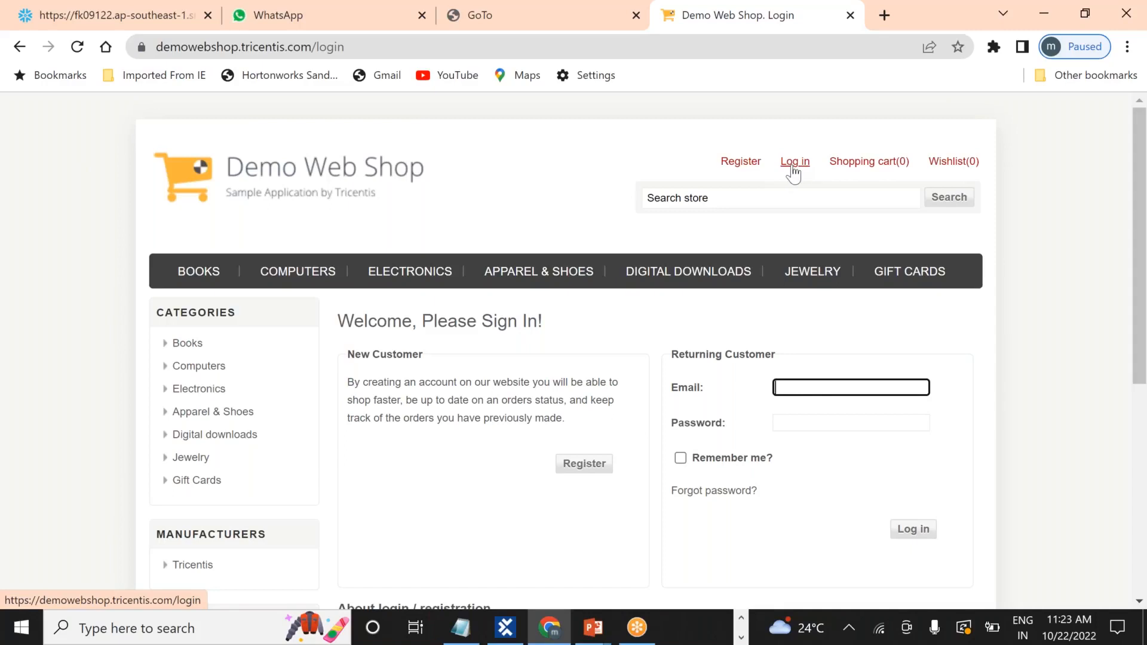
mouse_move(869, 169)
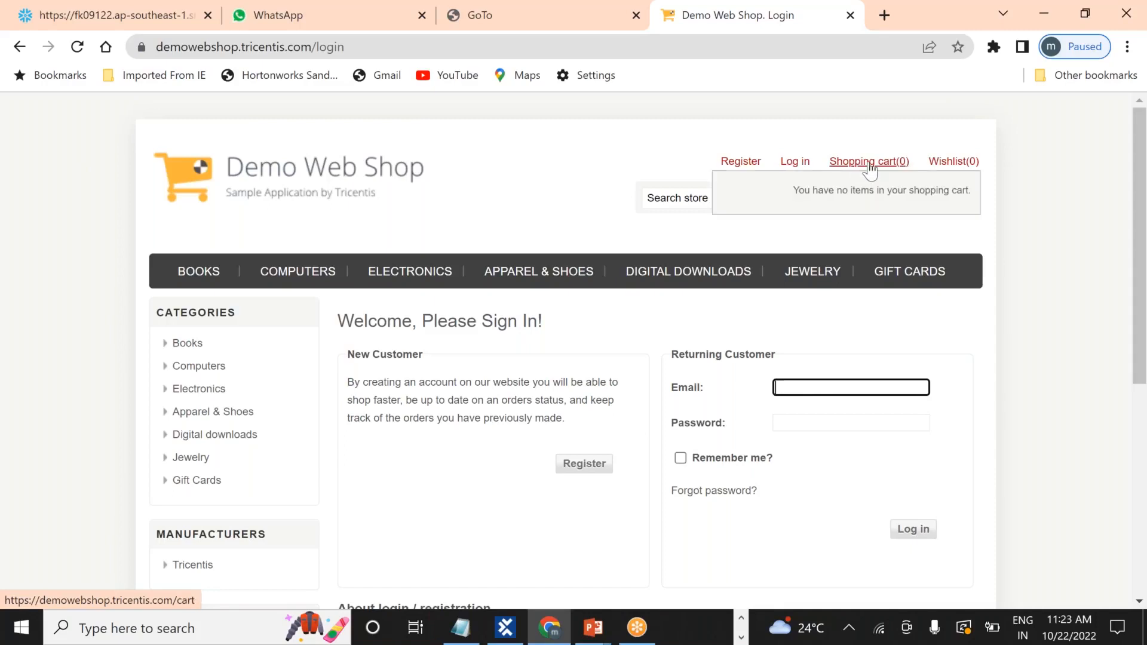
key("alt+Tab")
key("alt+Tab")
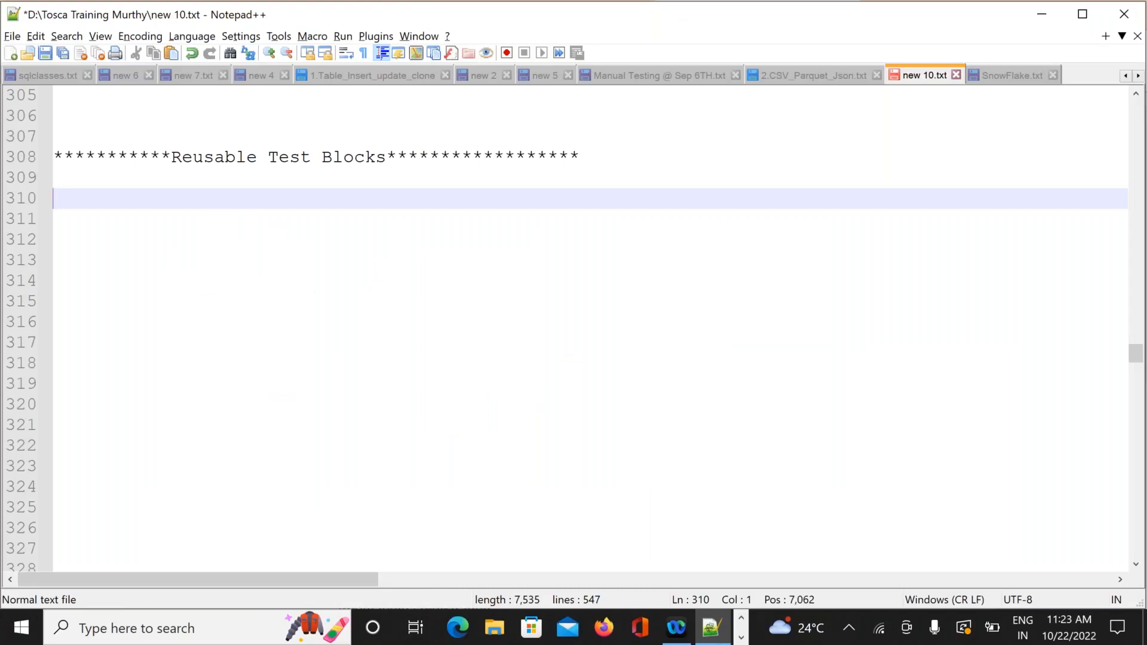
Write the TC1 line: Open Browser --> CLick on Login --> CLose the browser.
type("TC1")
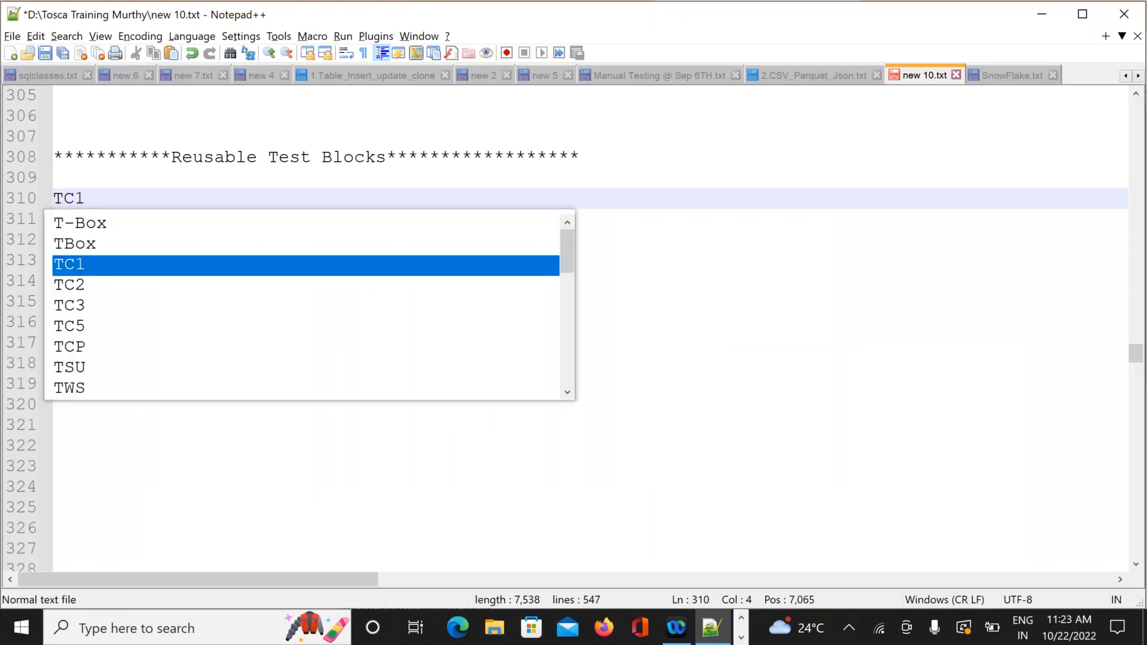
type(" --")
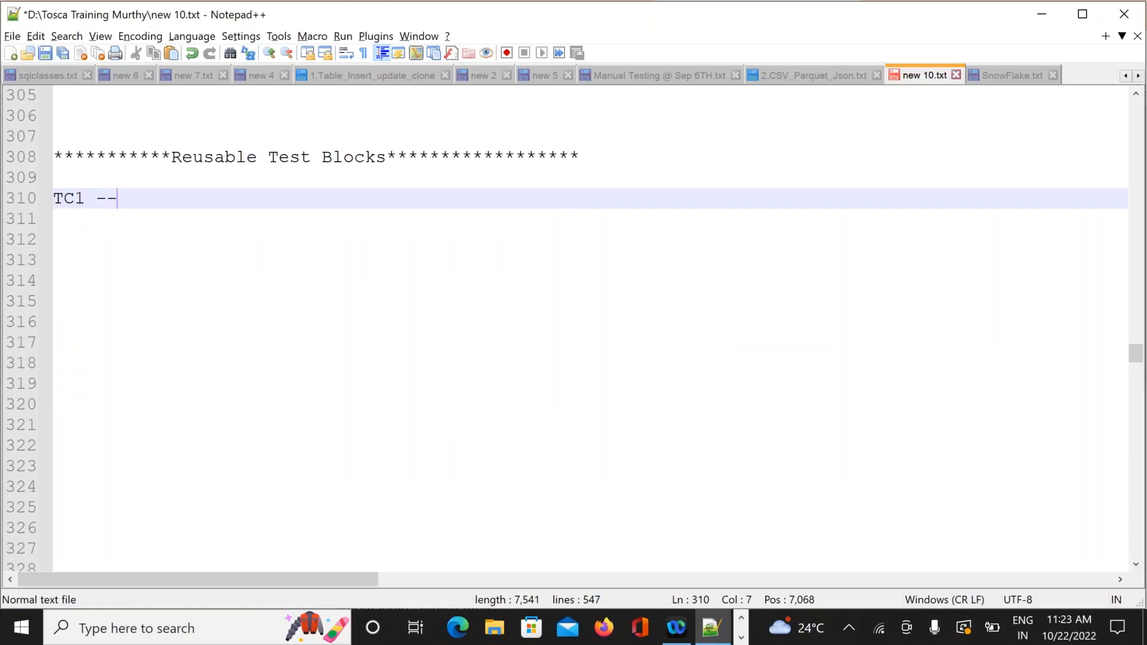
type("> O")
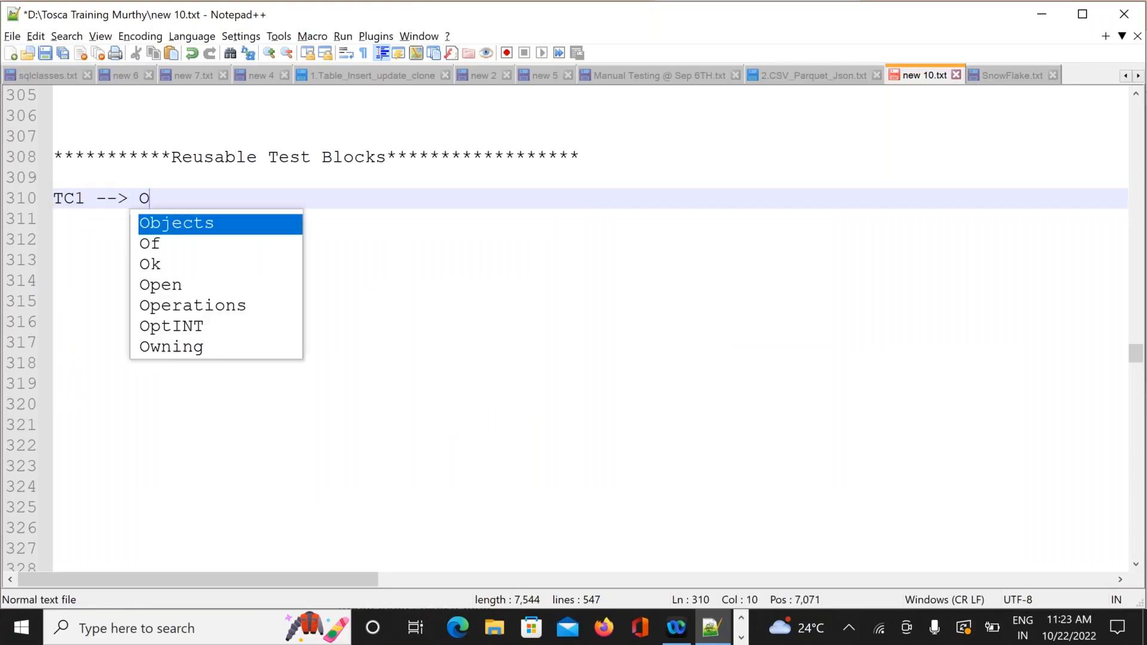
type("pen Browser")
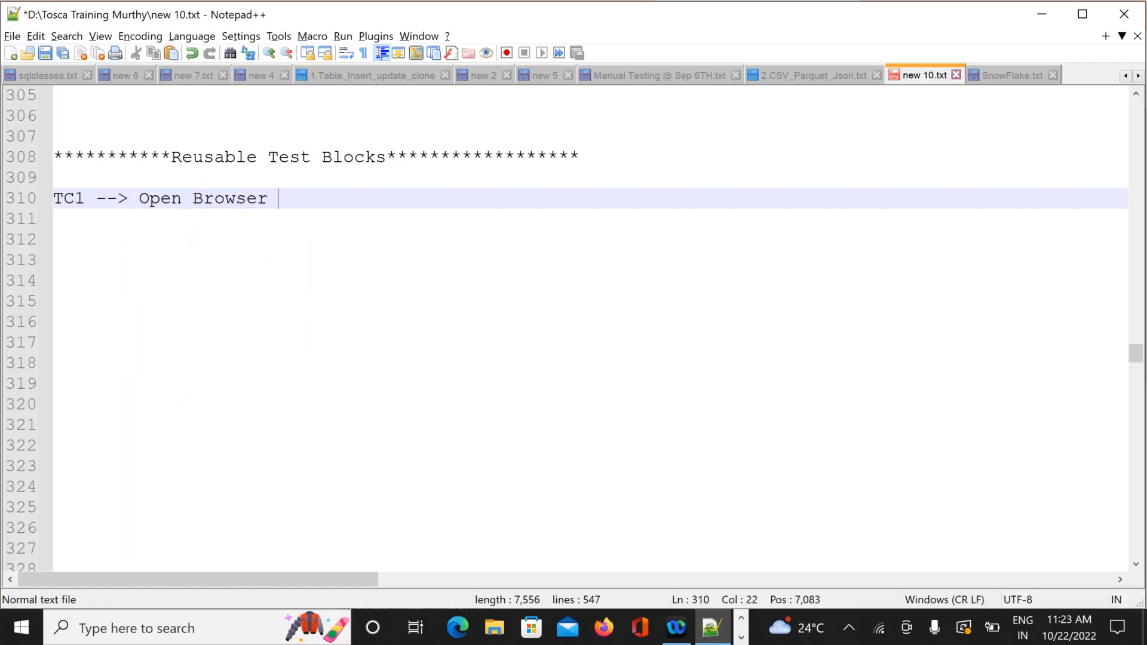
type(" -->")
type(" CLick on Login")
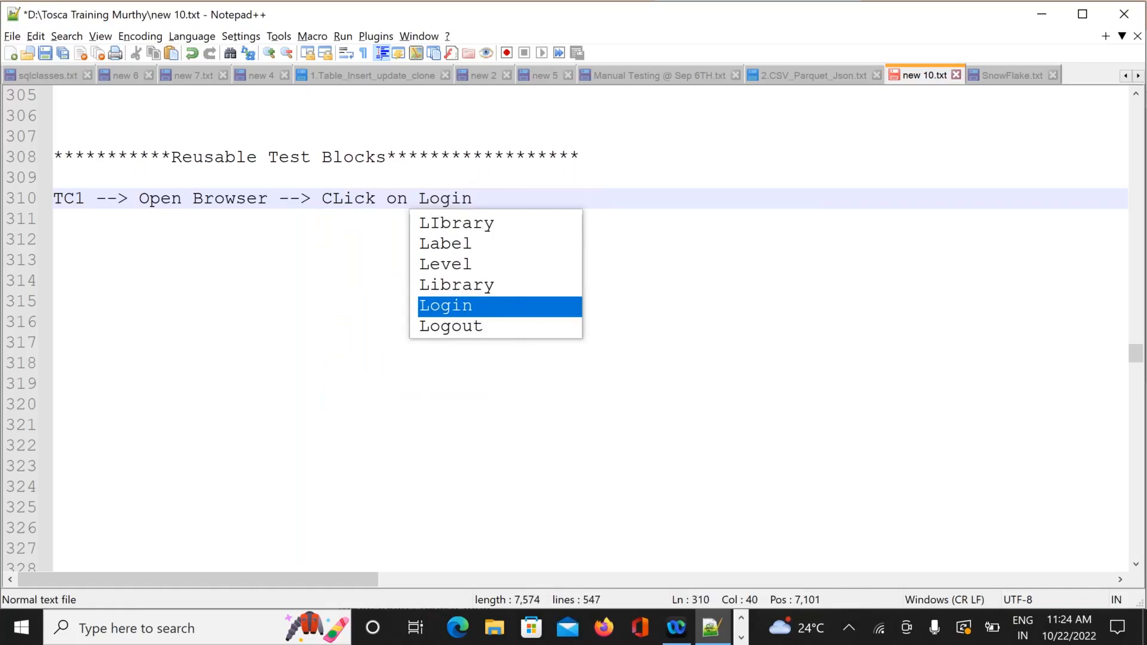
key("Return")
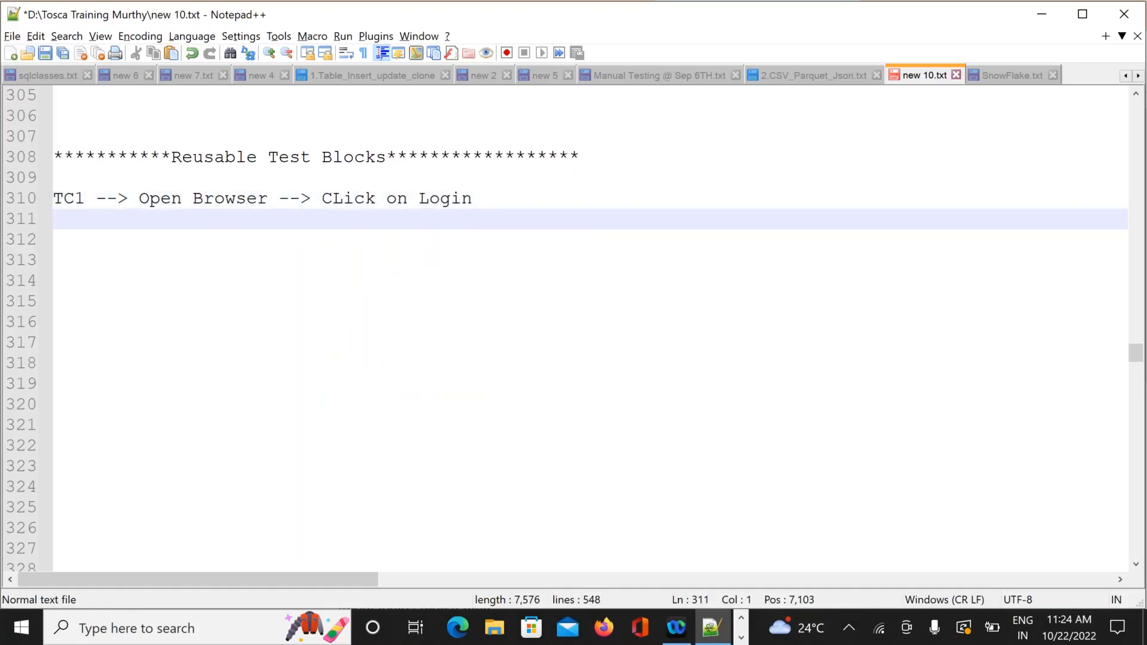
type("TC2 --")
left_click(498, 198)
type("-->")
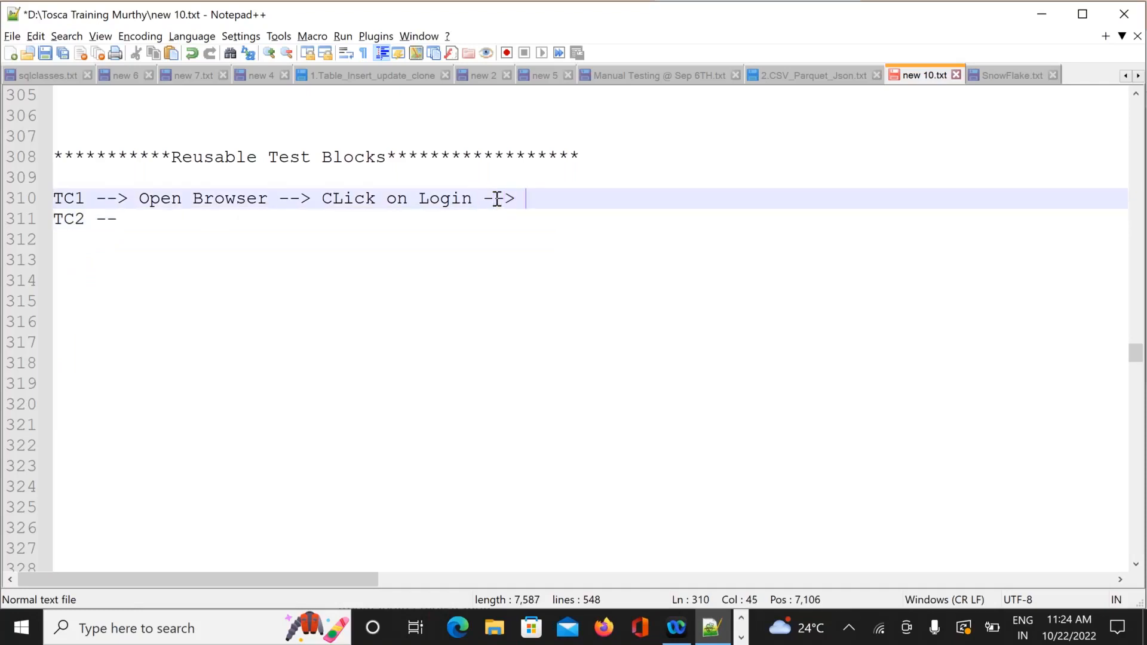
type(" CLose t")
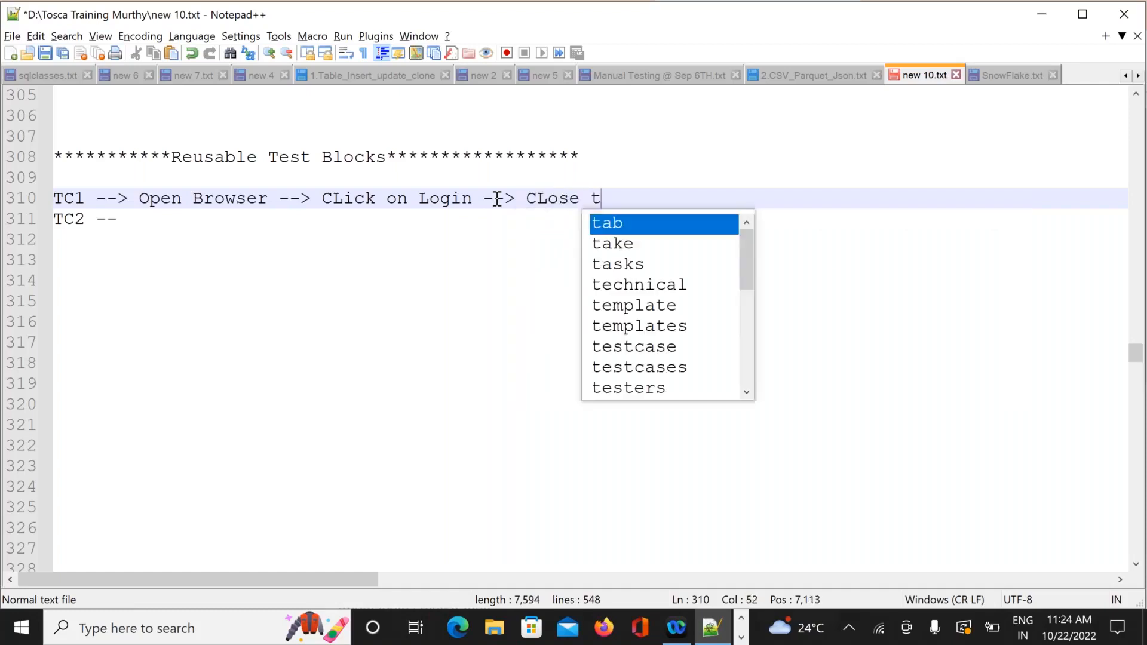
type("he br")
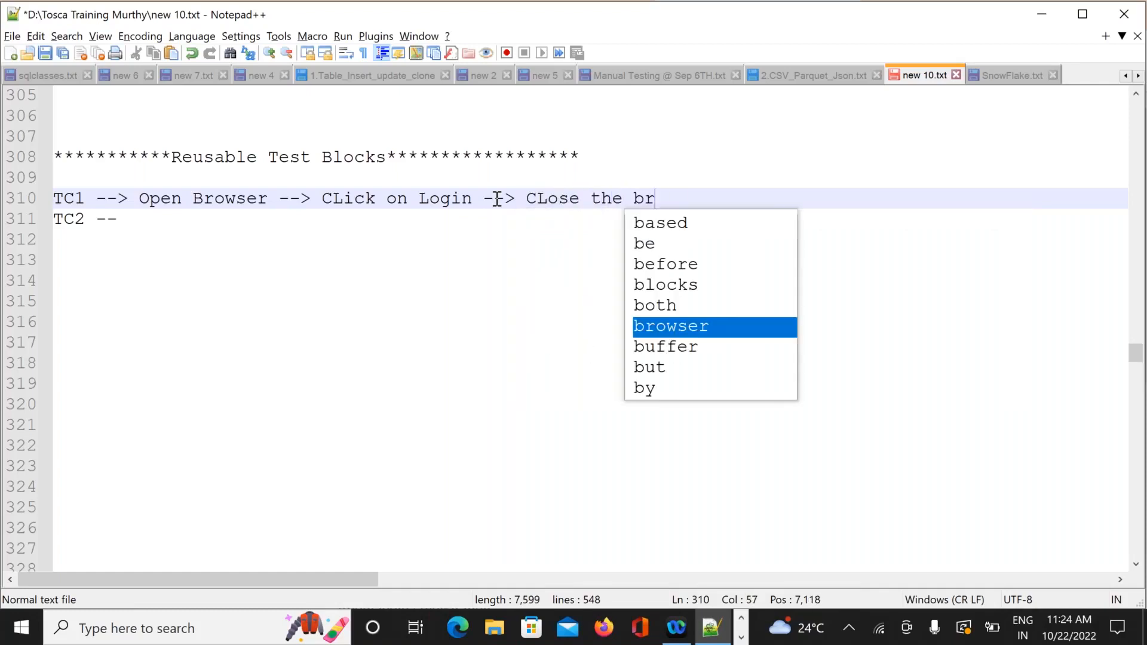
type("owser")
left_click(269, 253)
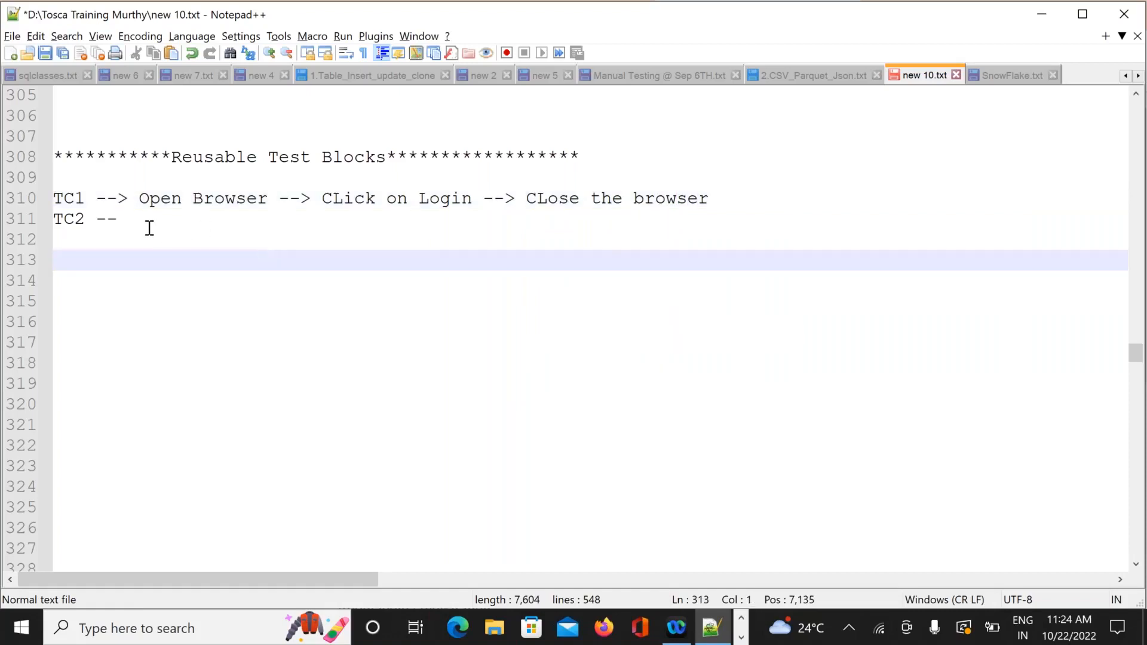
Add TC2 (Register) and TC3 (Shopping kart) lines, each opening and closing the browser.
left_click(123, 218)
type("> Open")
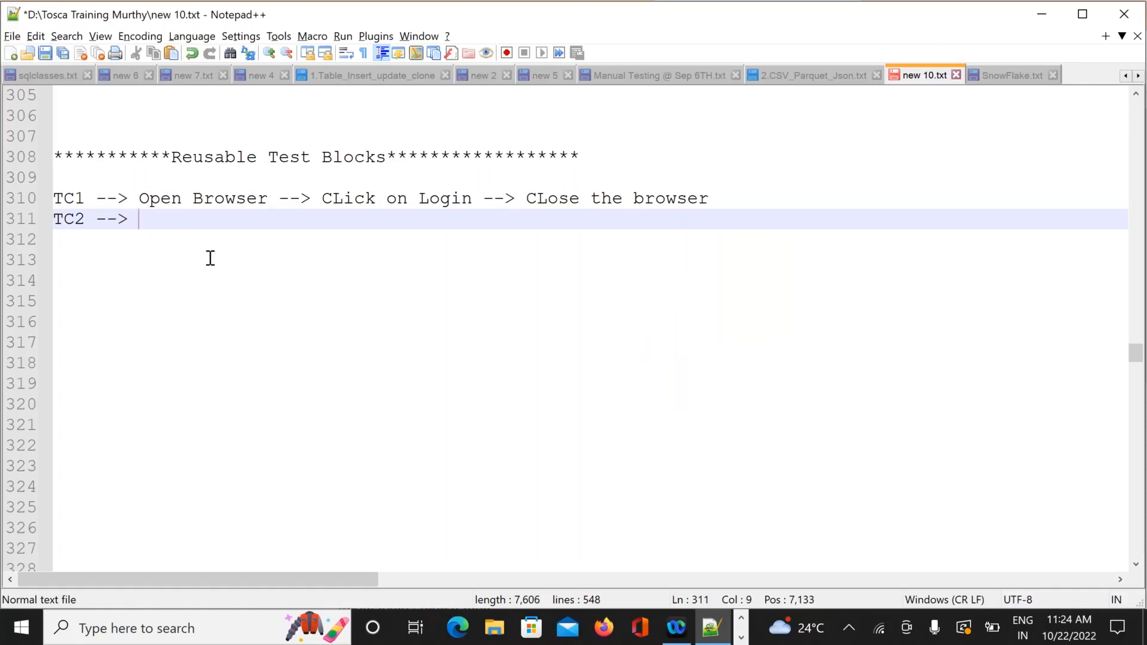
type(" Brow")
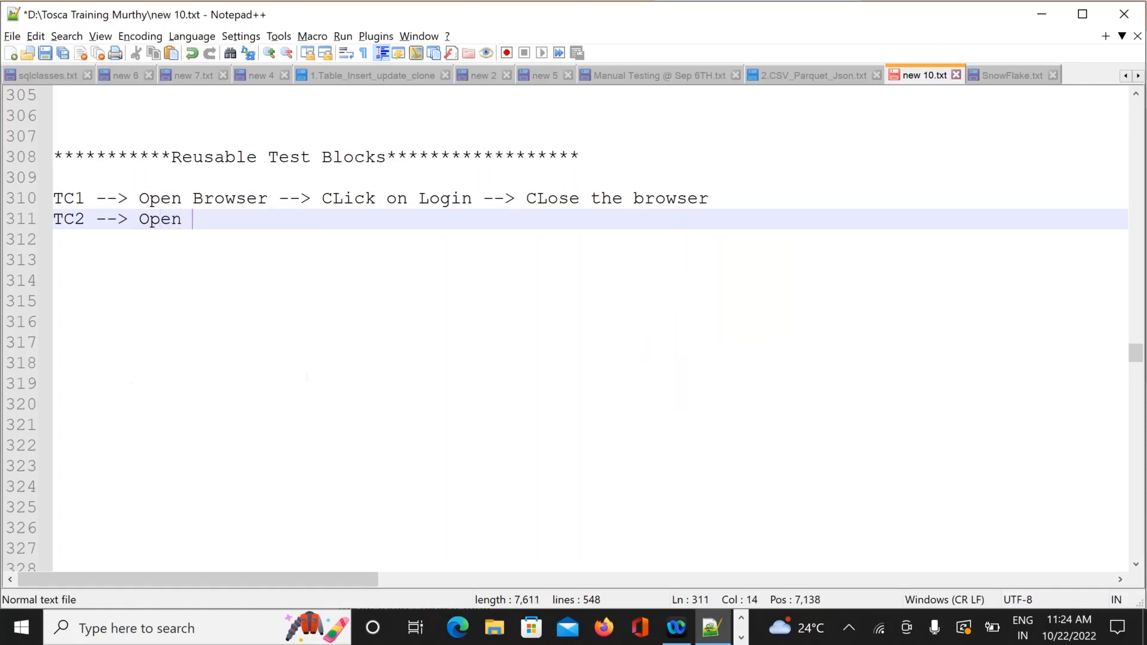
type("ser")
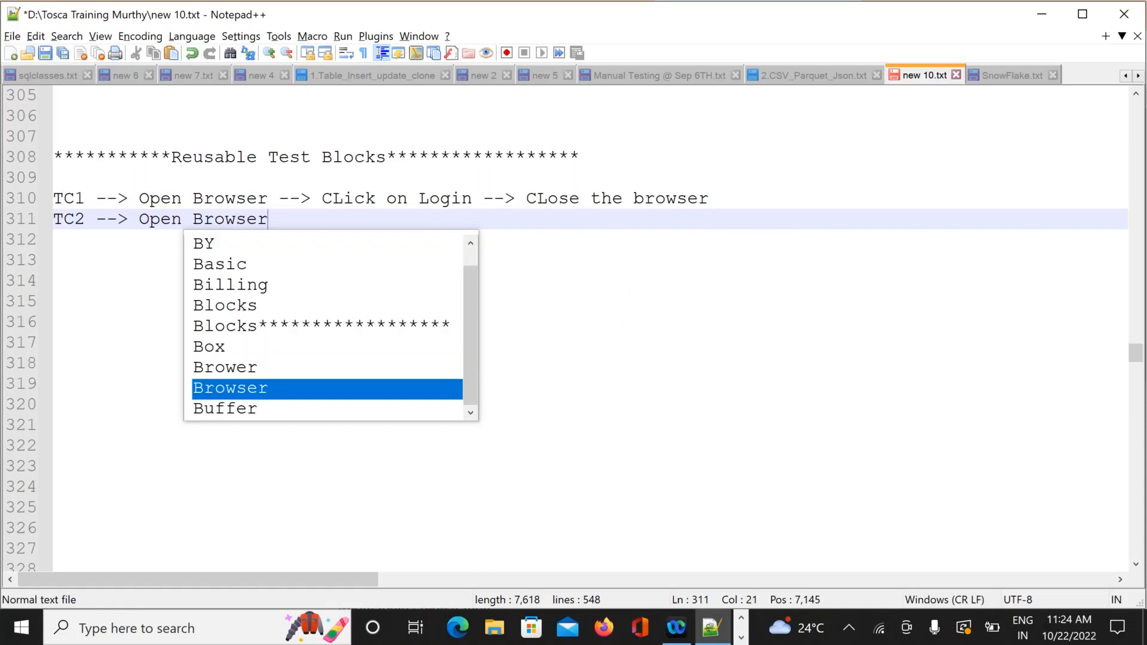
type(" --> ")
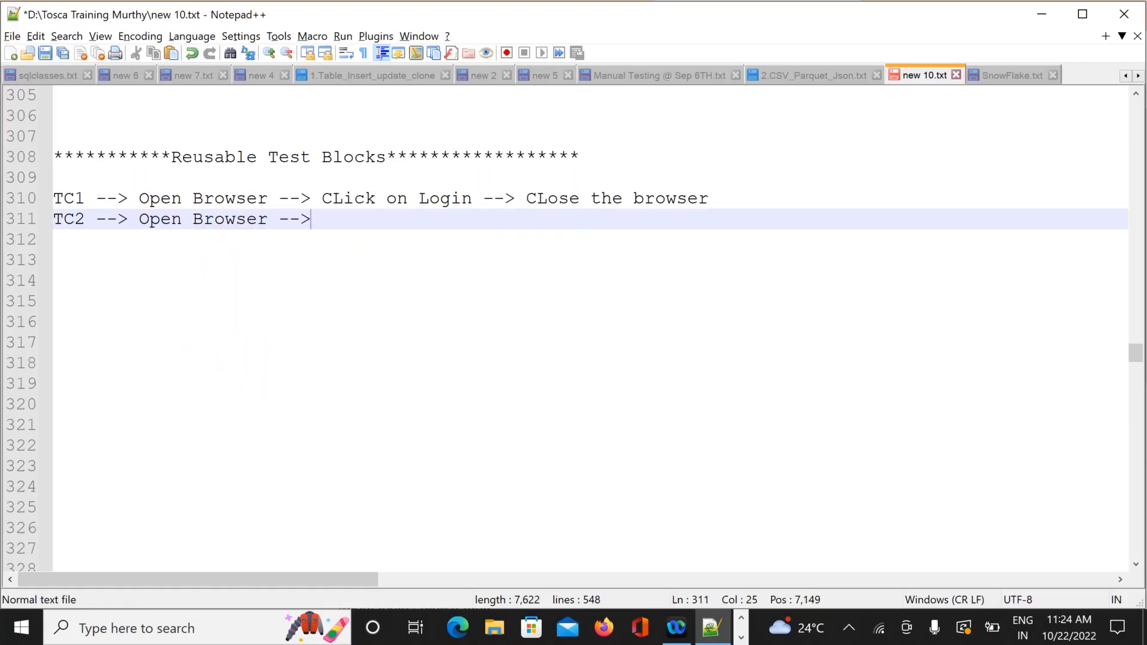
type("CLick")
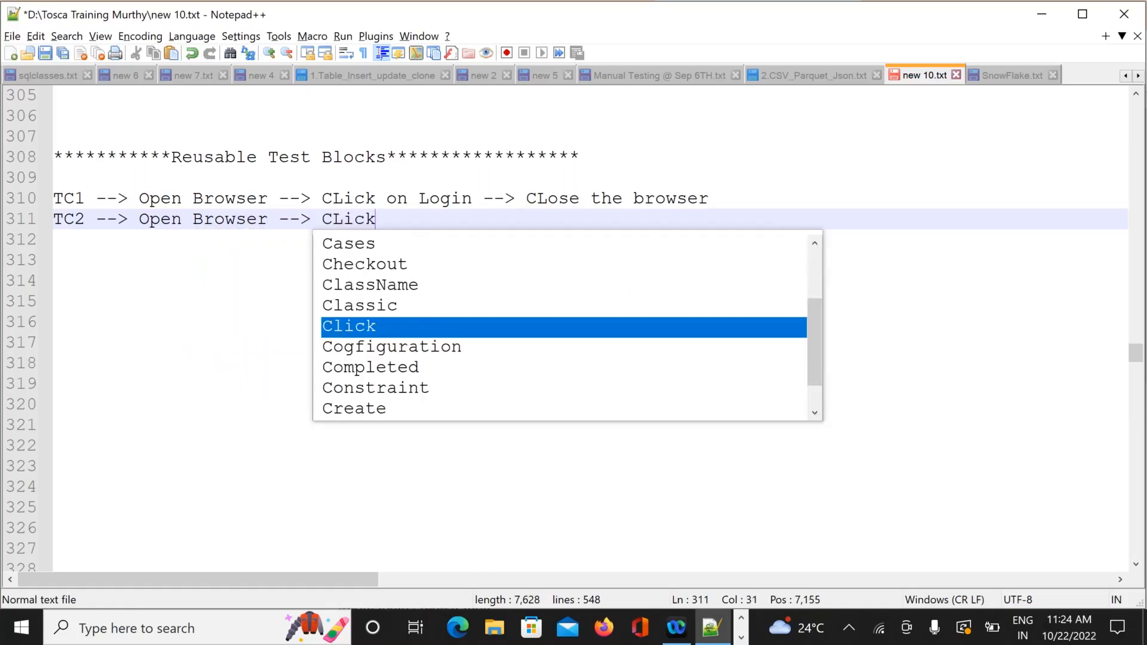
type(" on REgister")
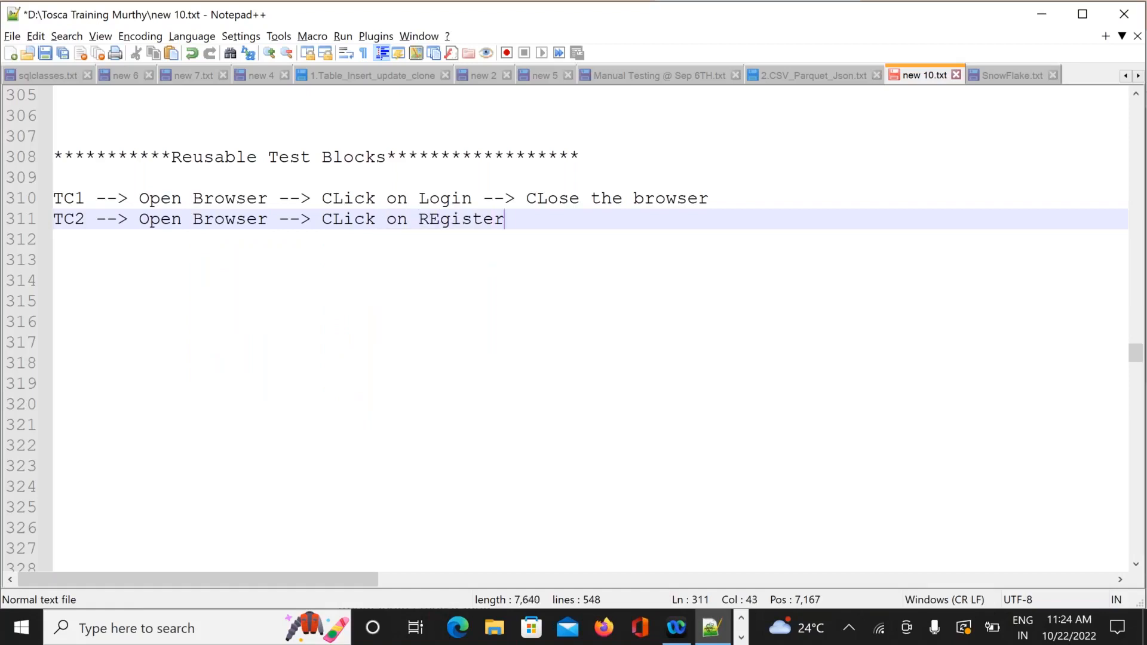
type(" --> ")
type("CL")
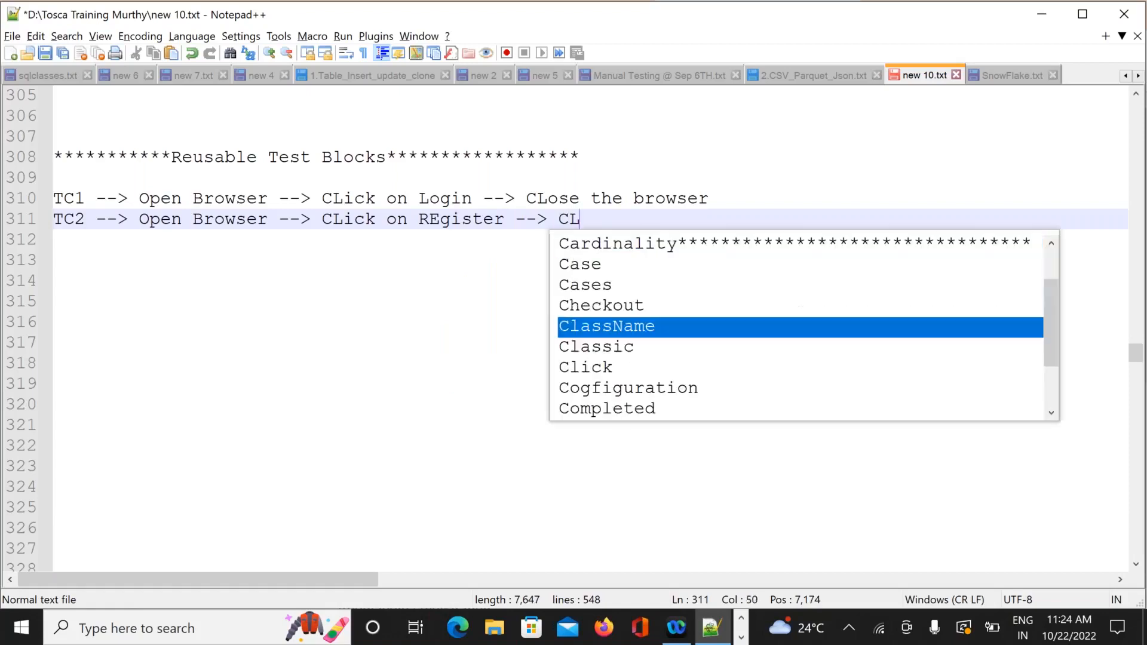
type("ose the ")
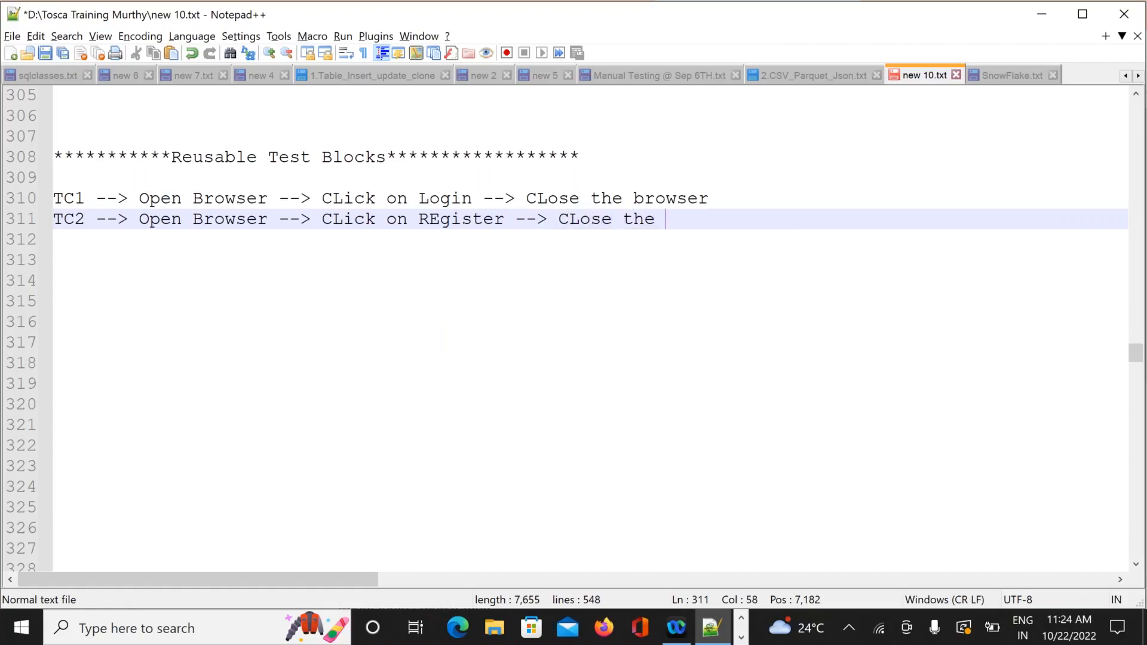
type("browser")
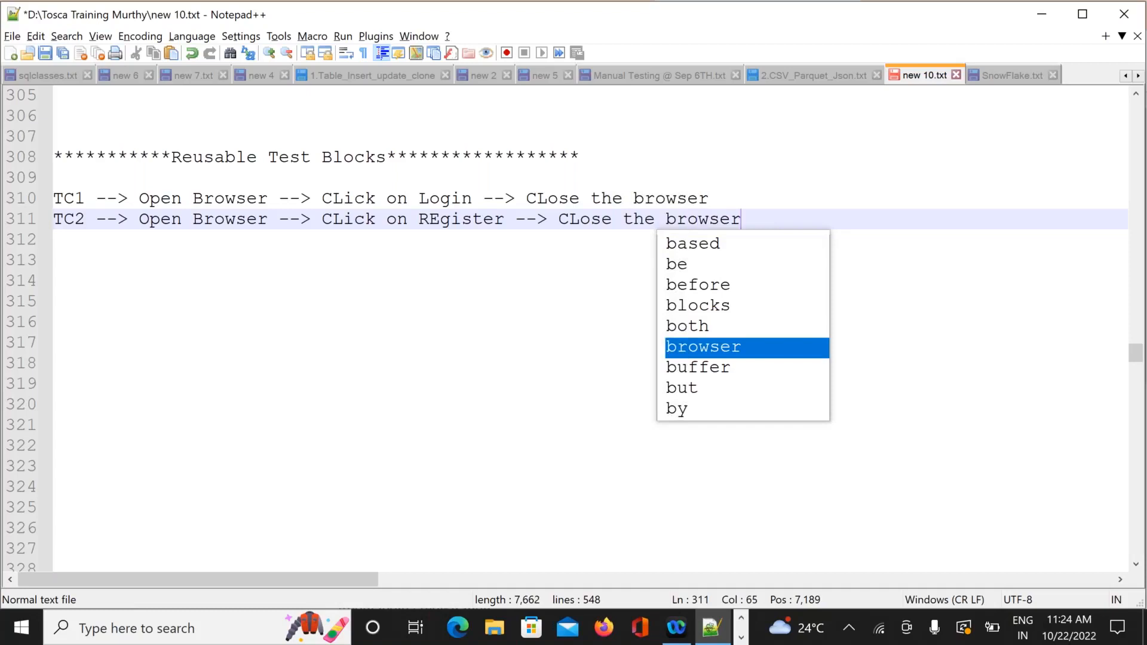
key("Return")
type("T")
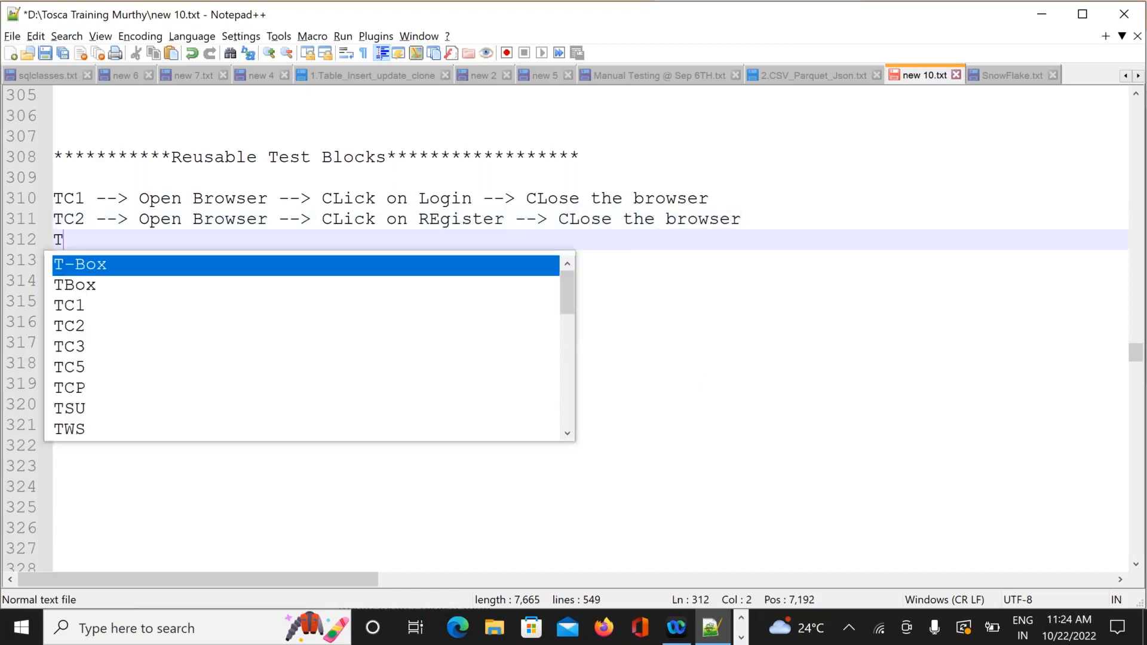
type("C")
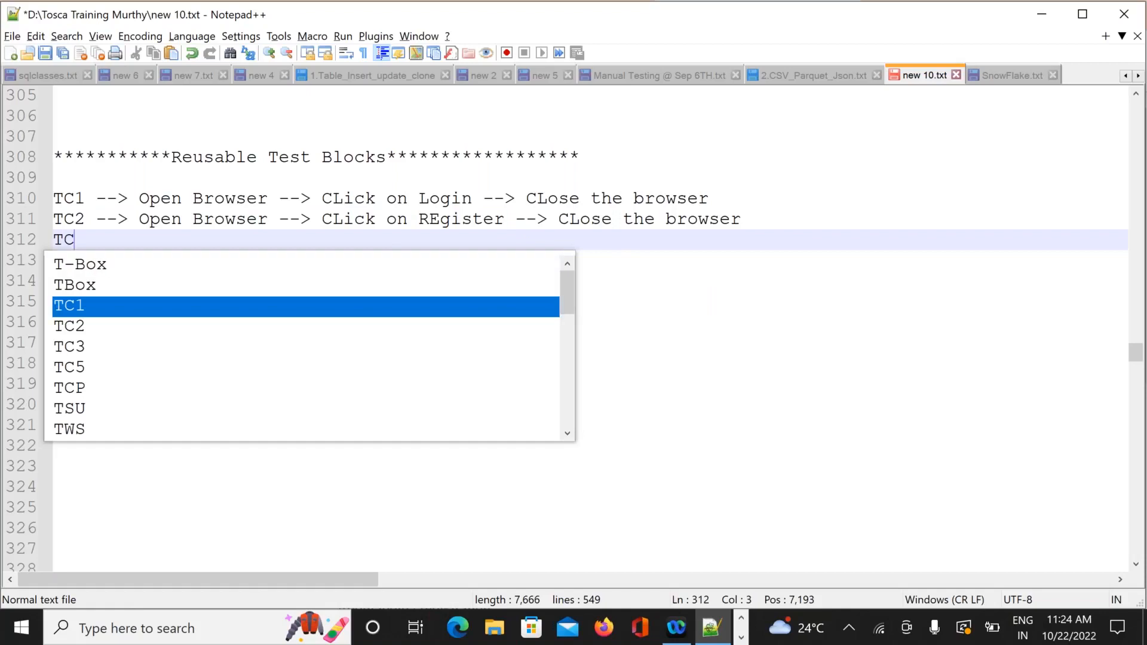
type("3 --> Ope")
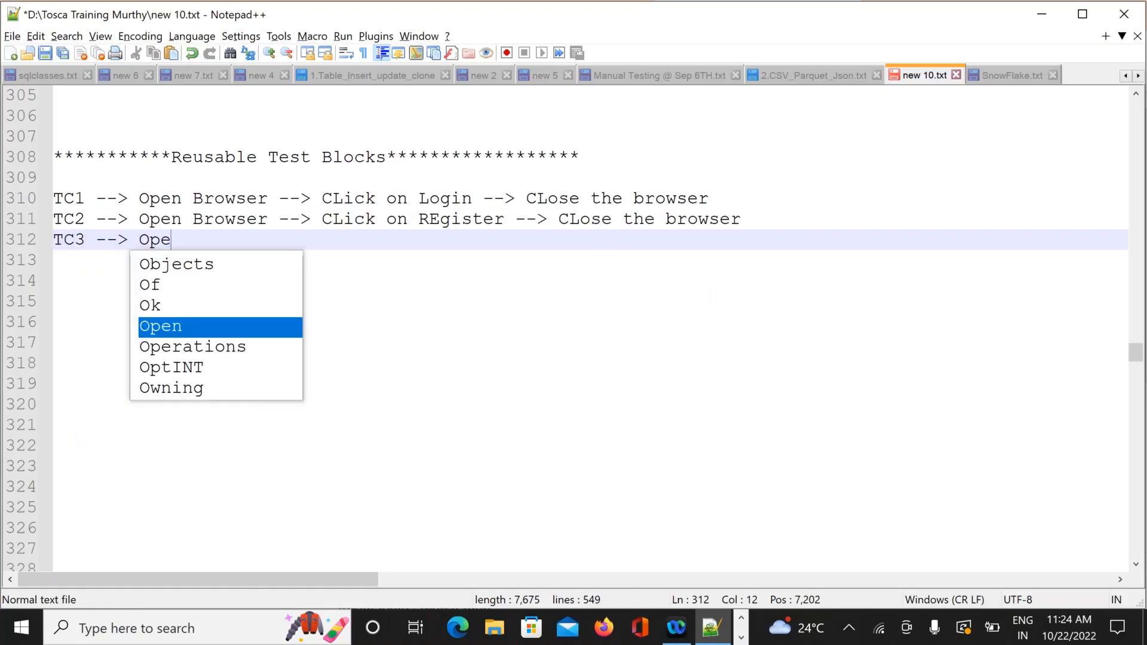
type("n Brow")
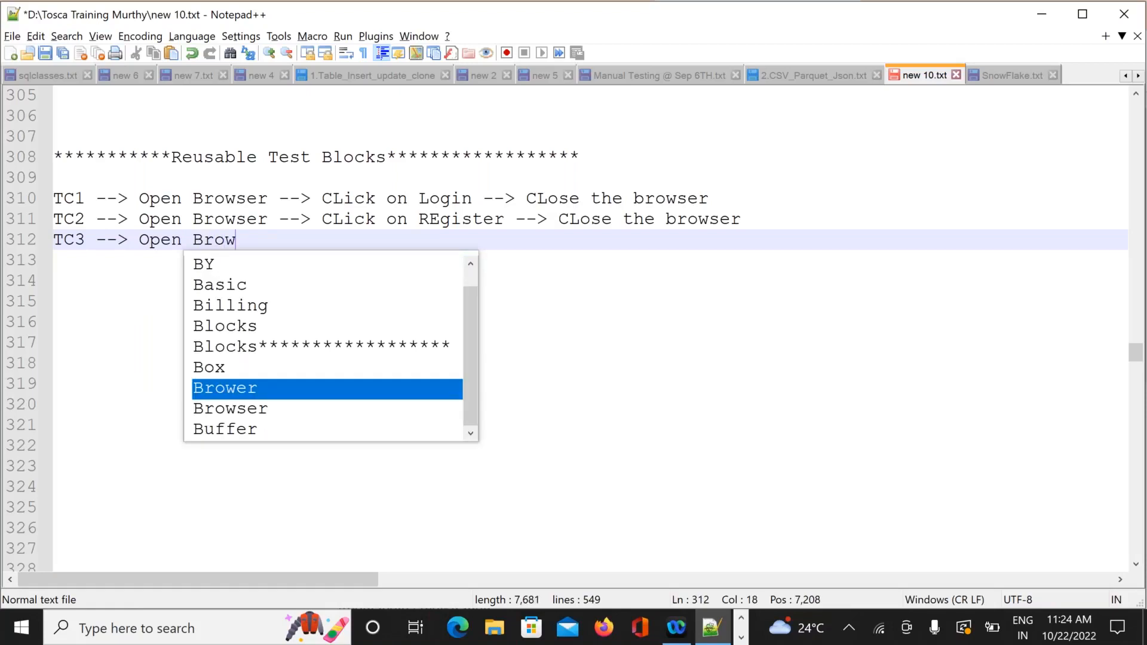
type("ser --")
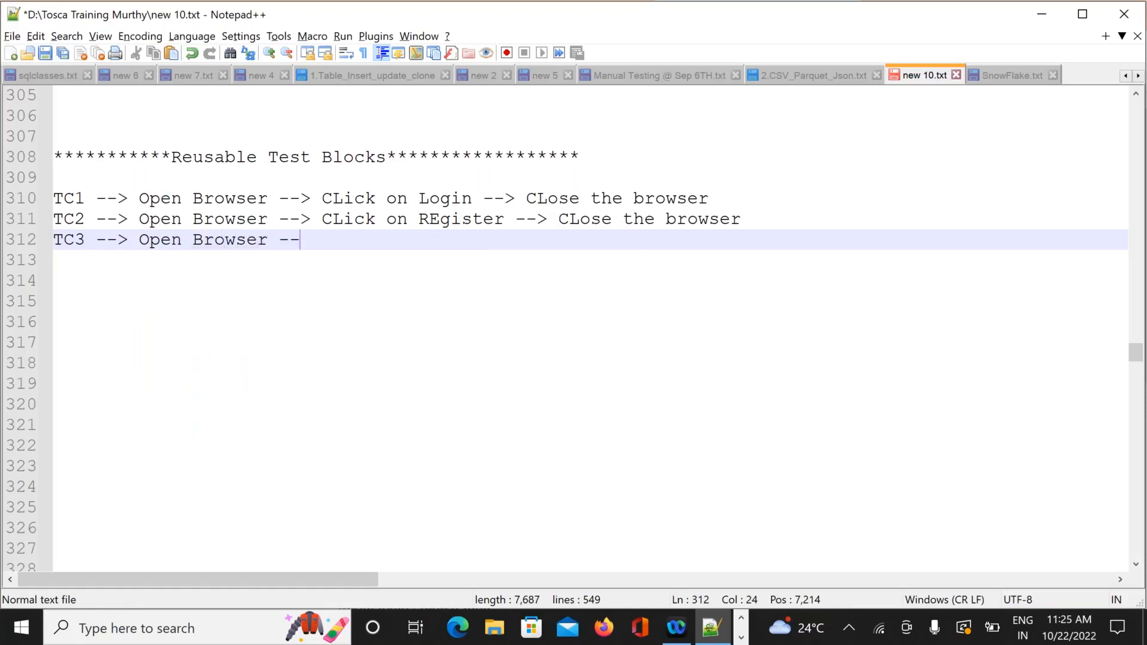
type("> Click")
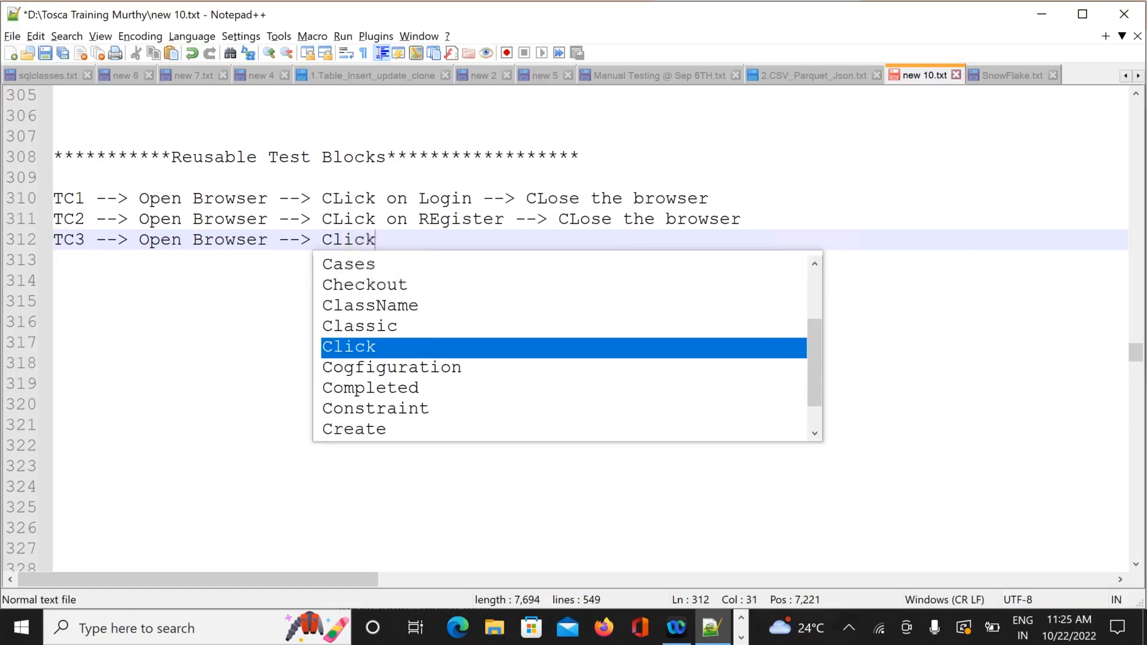
type(" on Sh")
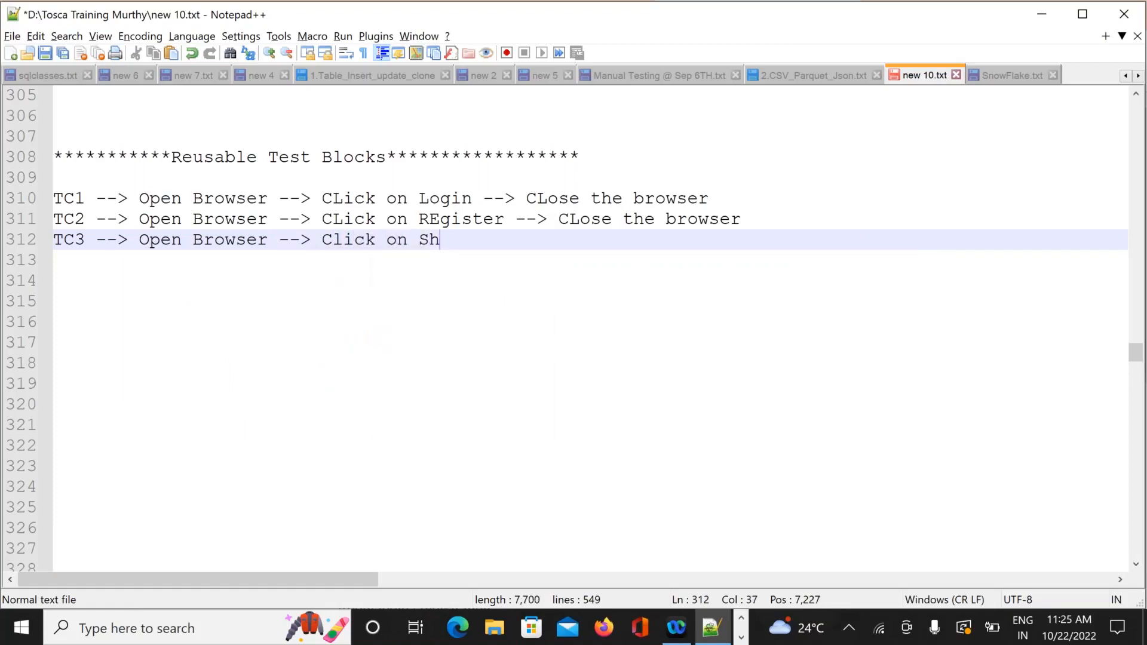
type("opping kart --> CL")
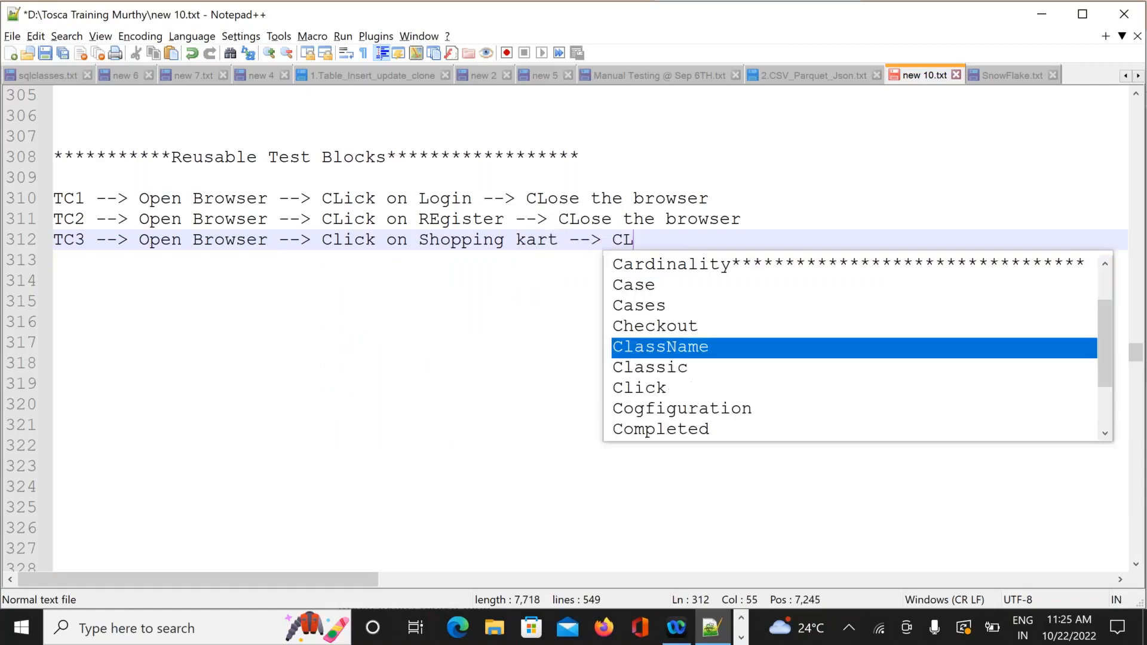
type("ose the ")
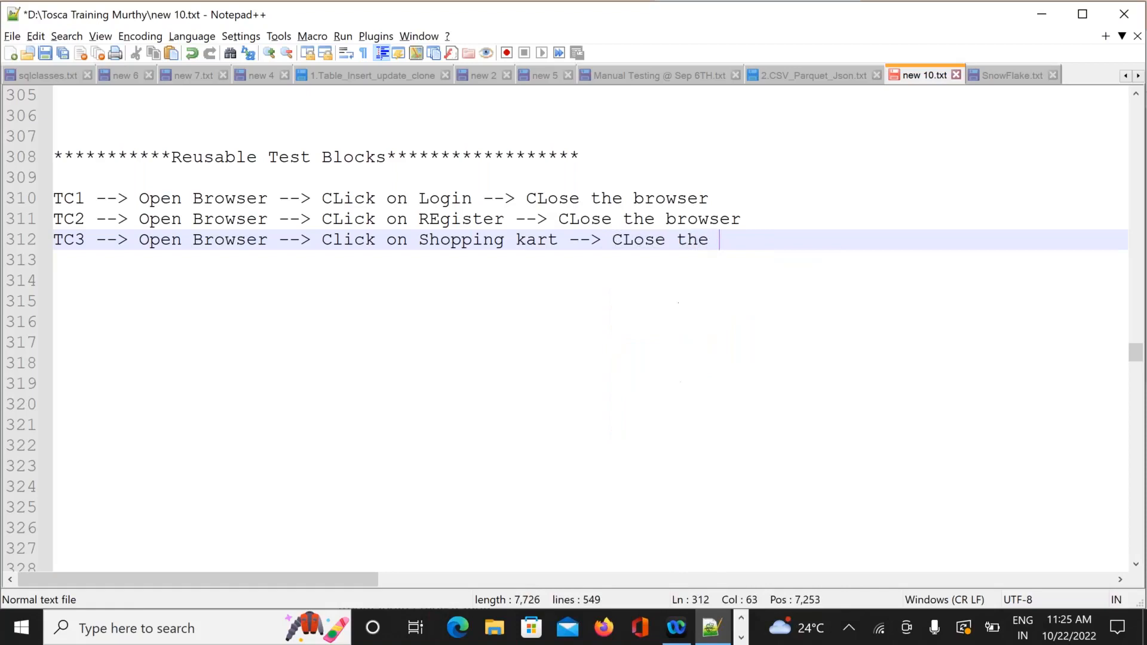
type("browser")
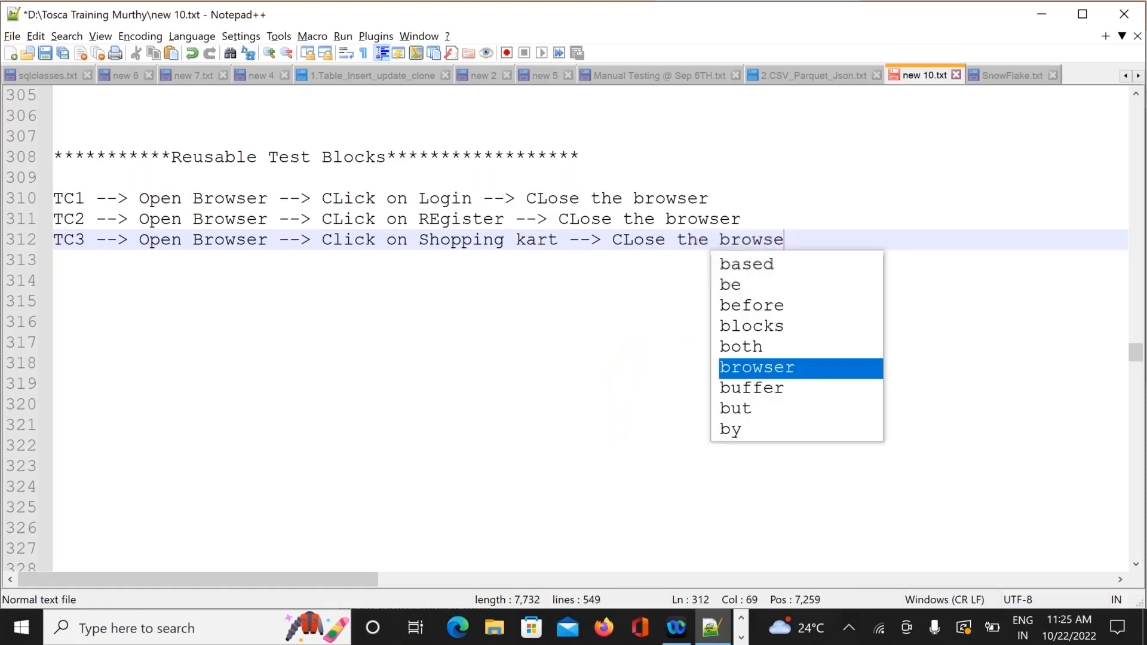
key("Return")
key("Return")
key("Return")
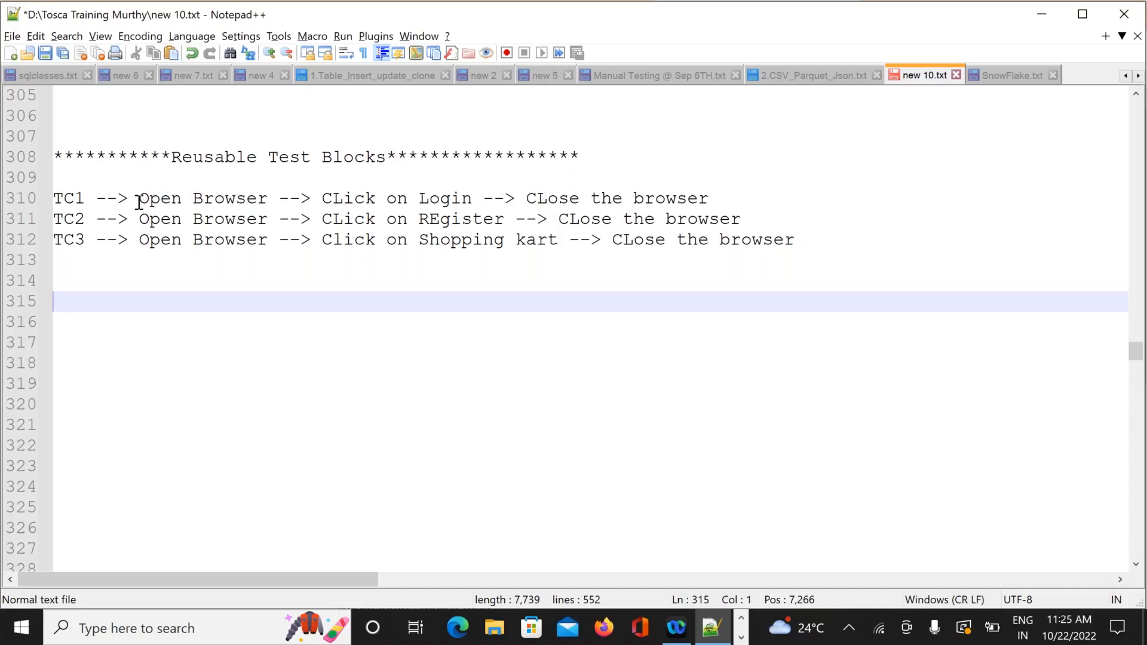
Below the test cases, add the line 'REusable Test block --> open browser and enter URL'.
left_click_drag(139, 201, 267, 237)
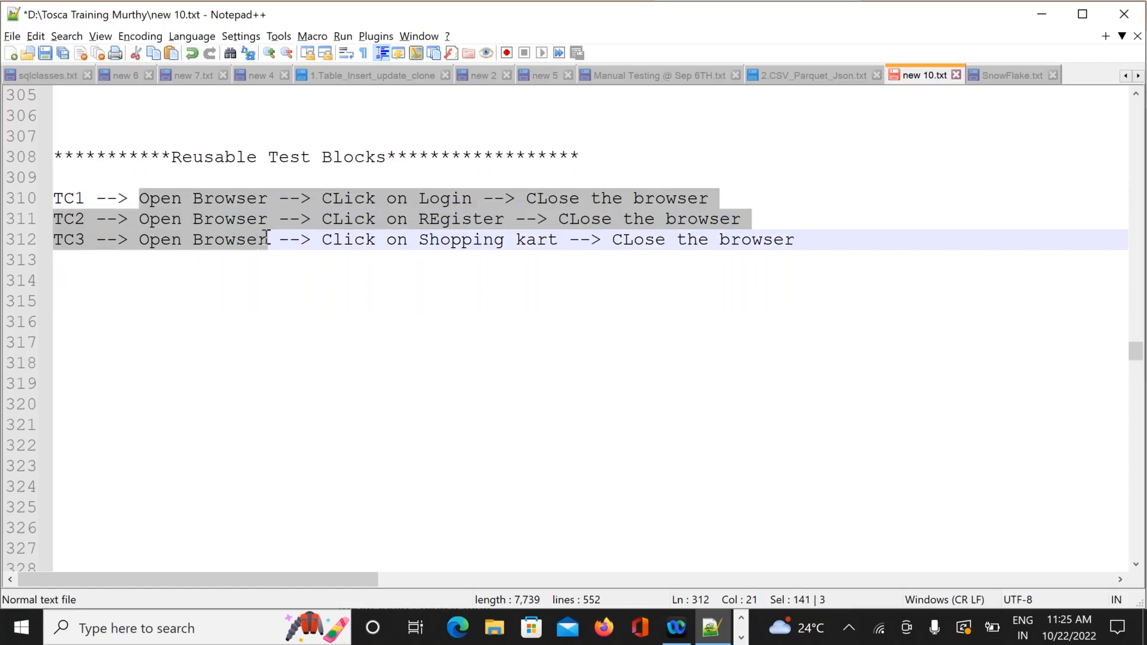
left_click(118, 297)
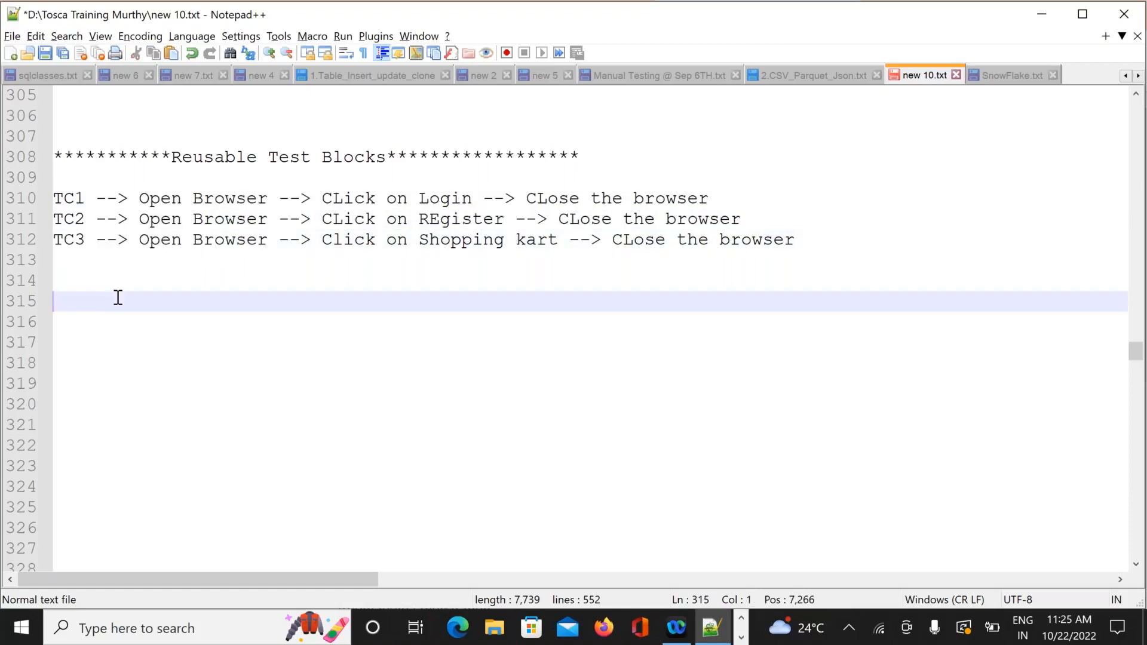
type("RE")
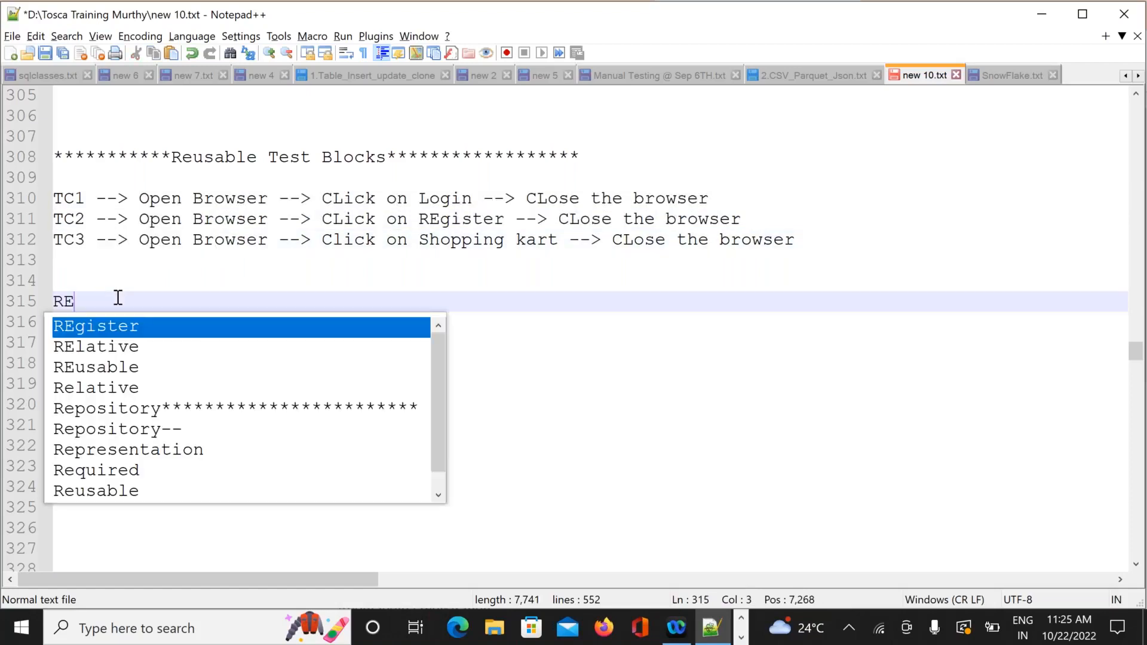
type("usabl")
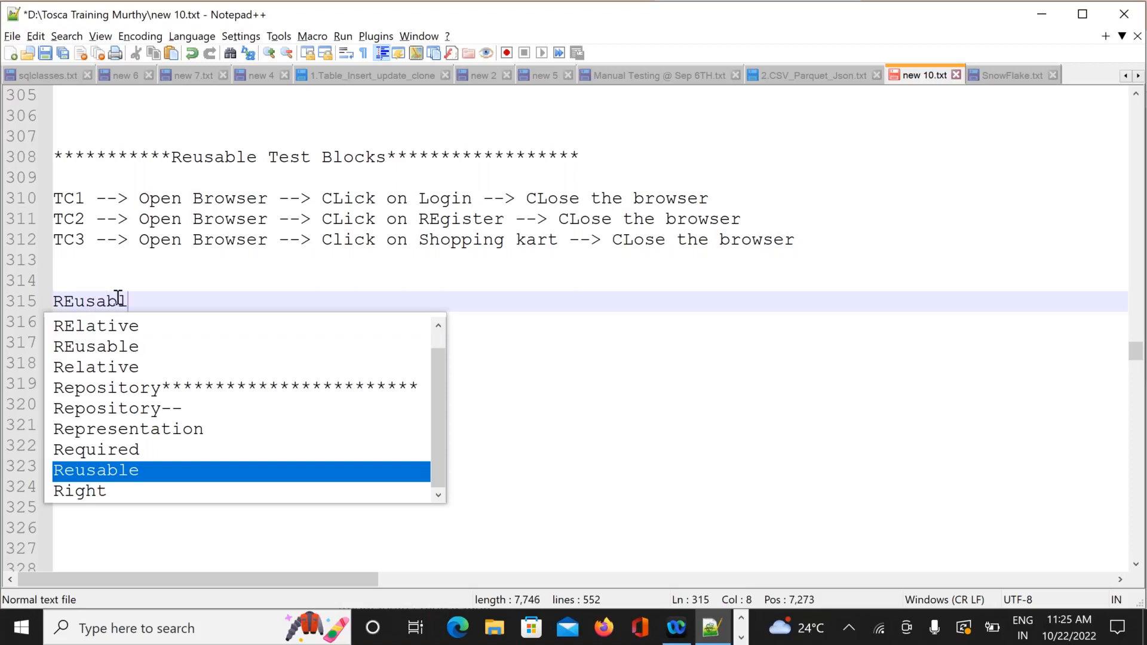
type("e Tes")
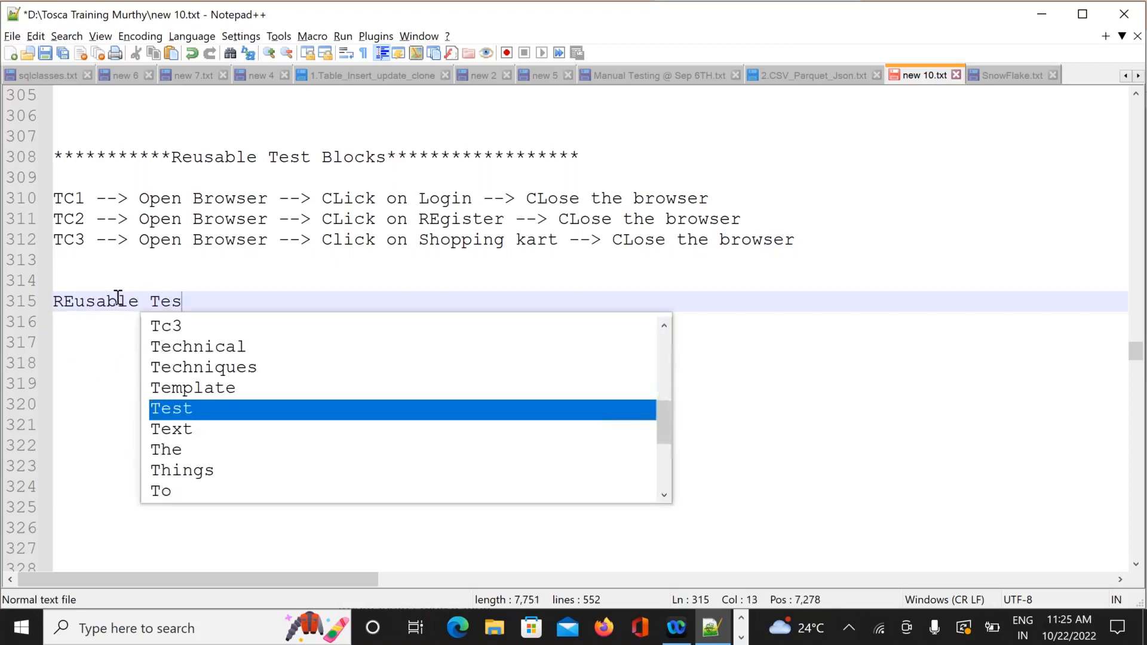
type("t block")
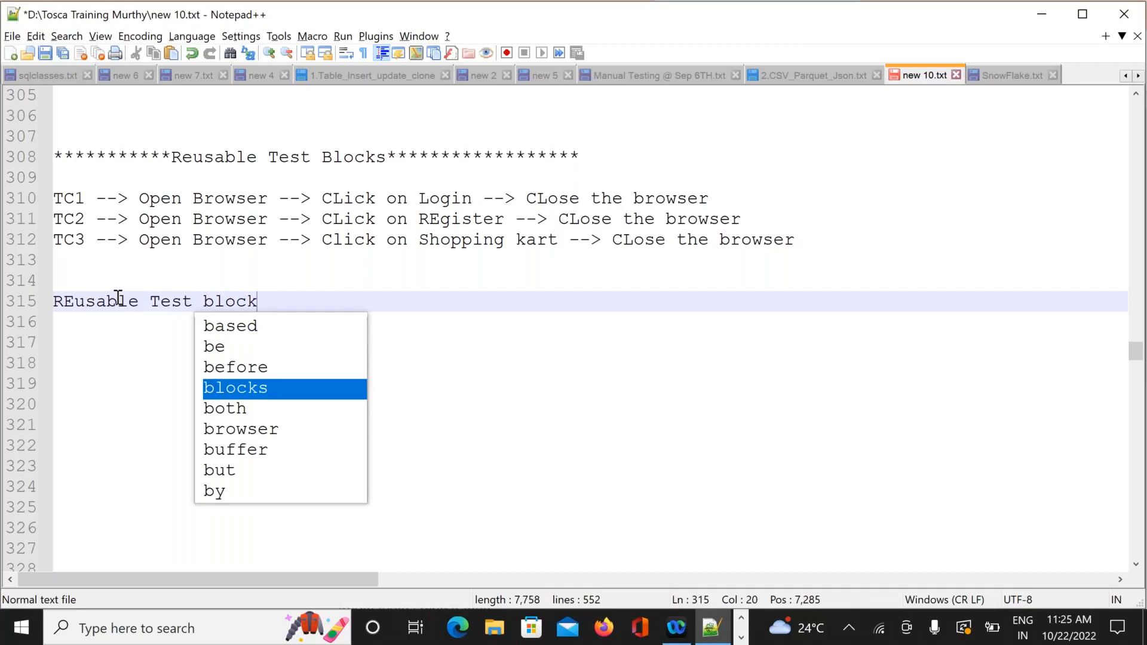
type(" --> ")
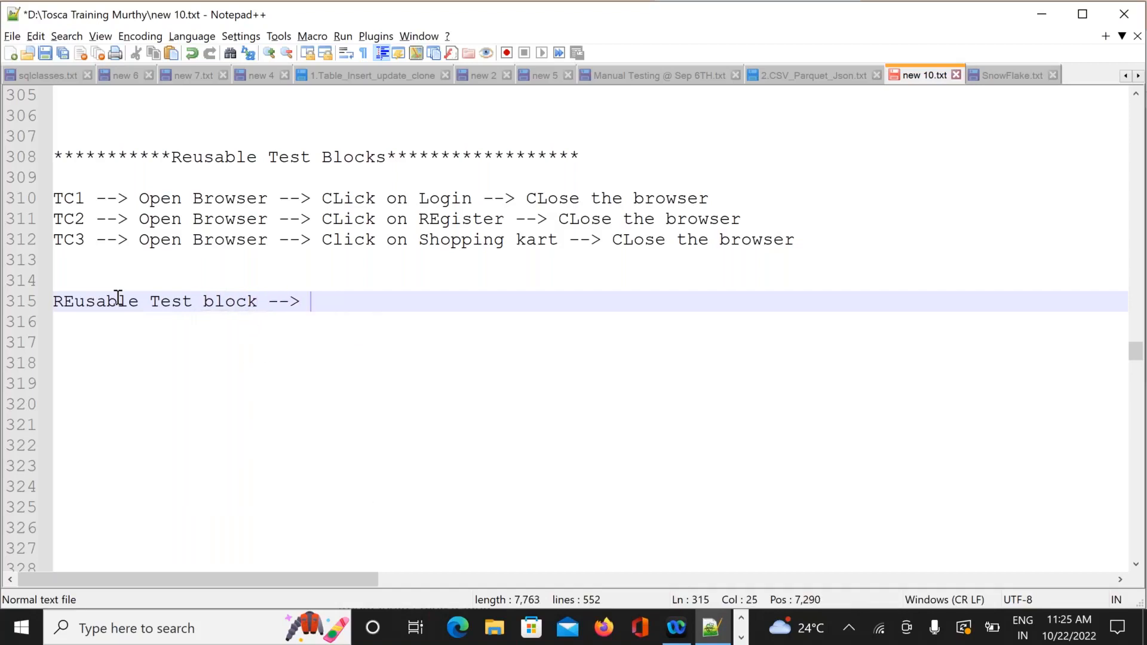
type("open browser")
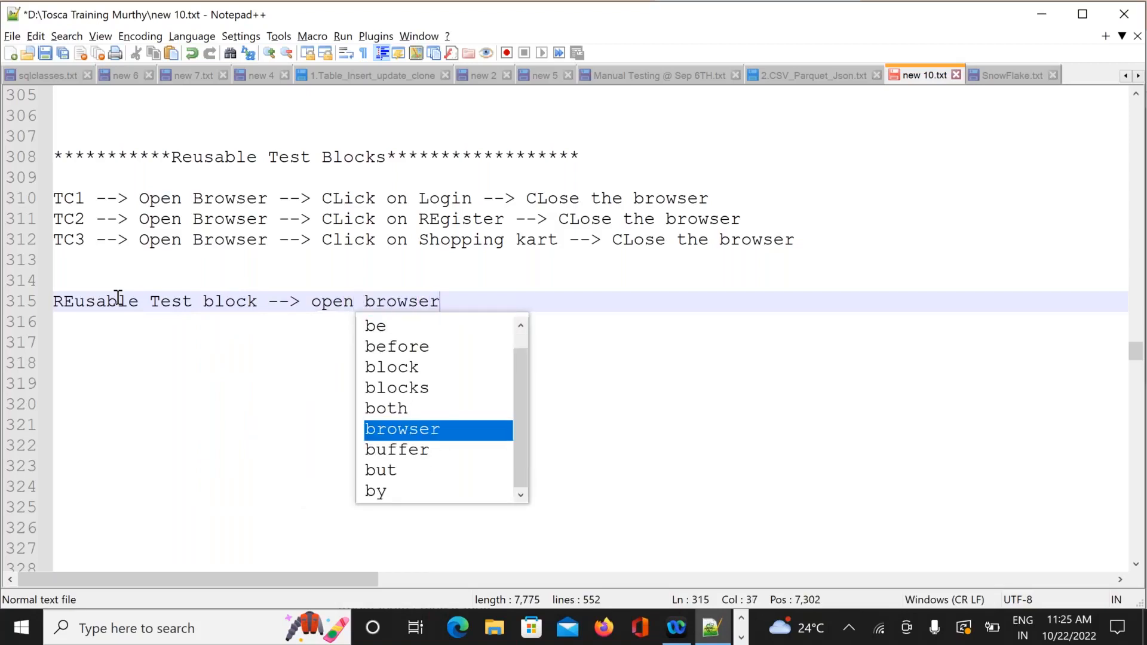
type(" and en")
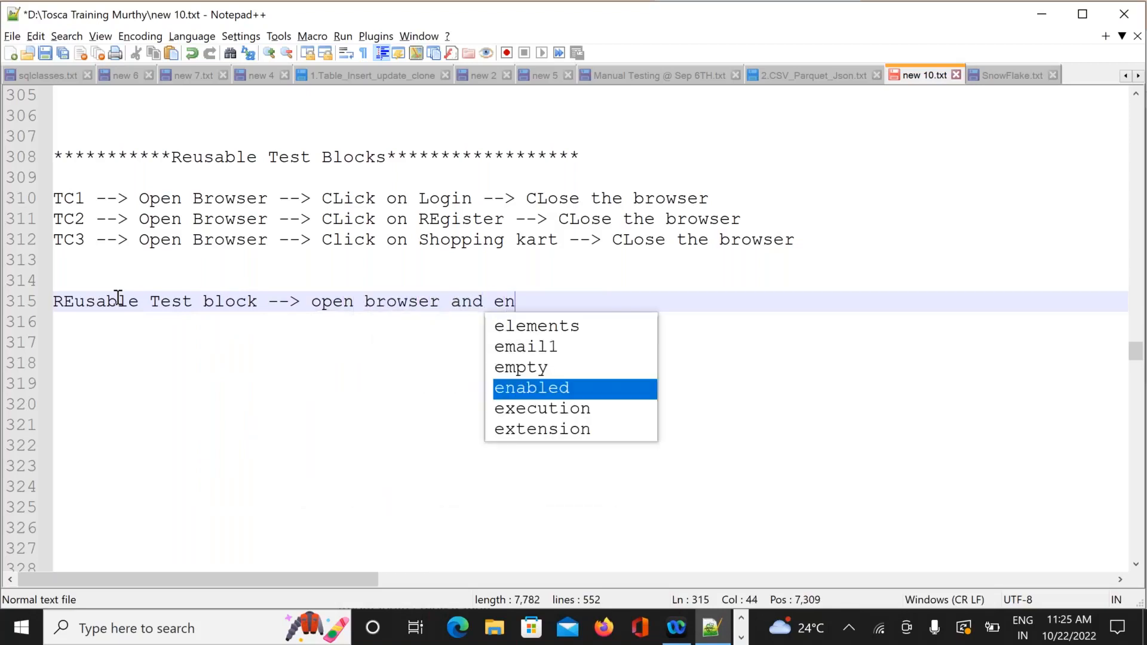
type("ter U")
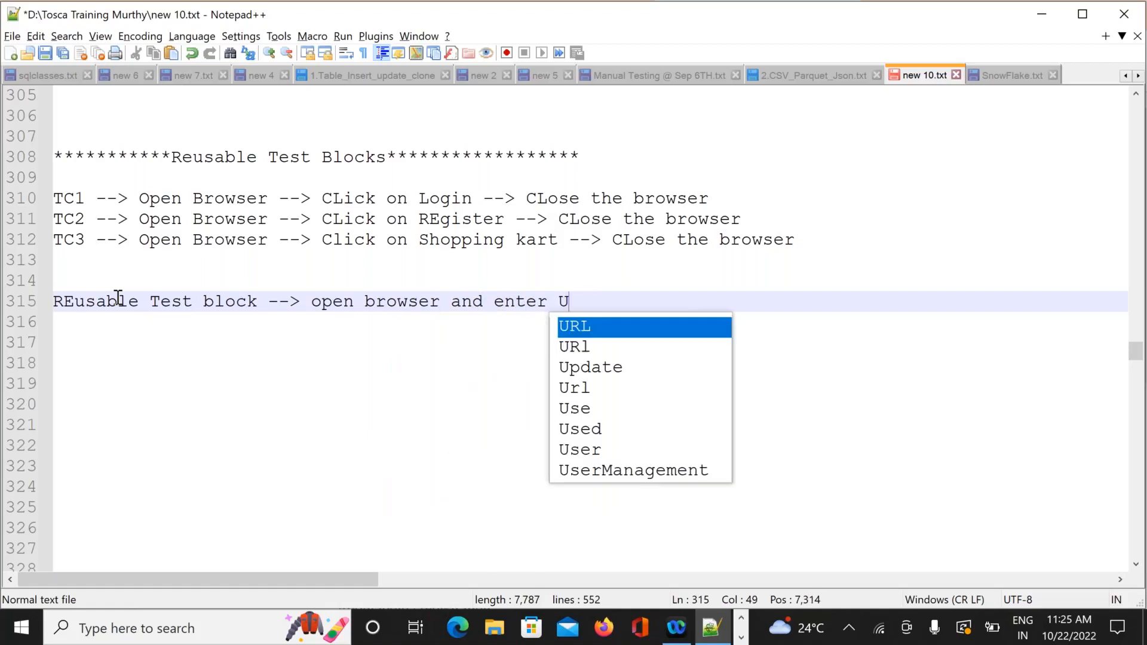
type("RL")
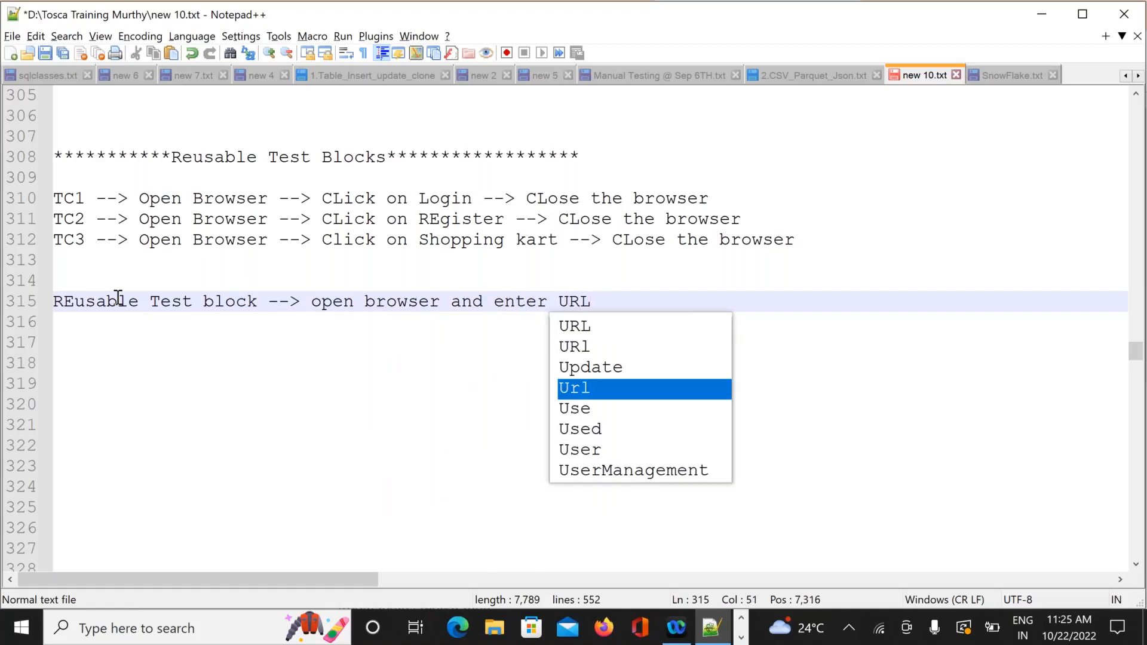
key("Return")
key("Return")
key("Return")
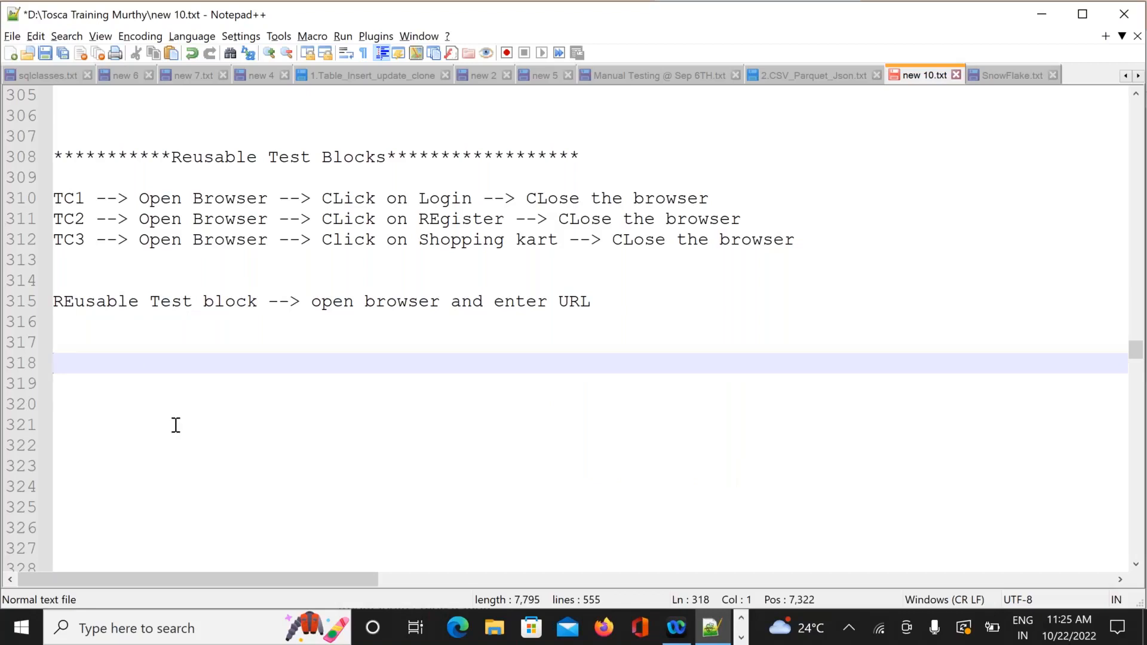
Add the starred heading 'REusable test block using Business Parameters' with blank lines below.
type("**************")
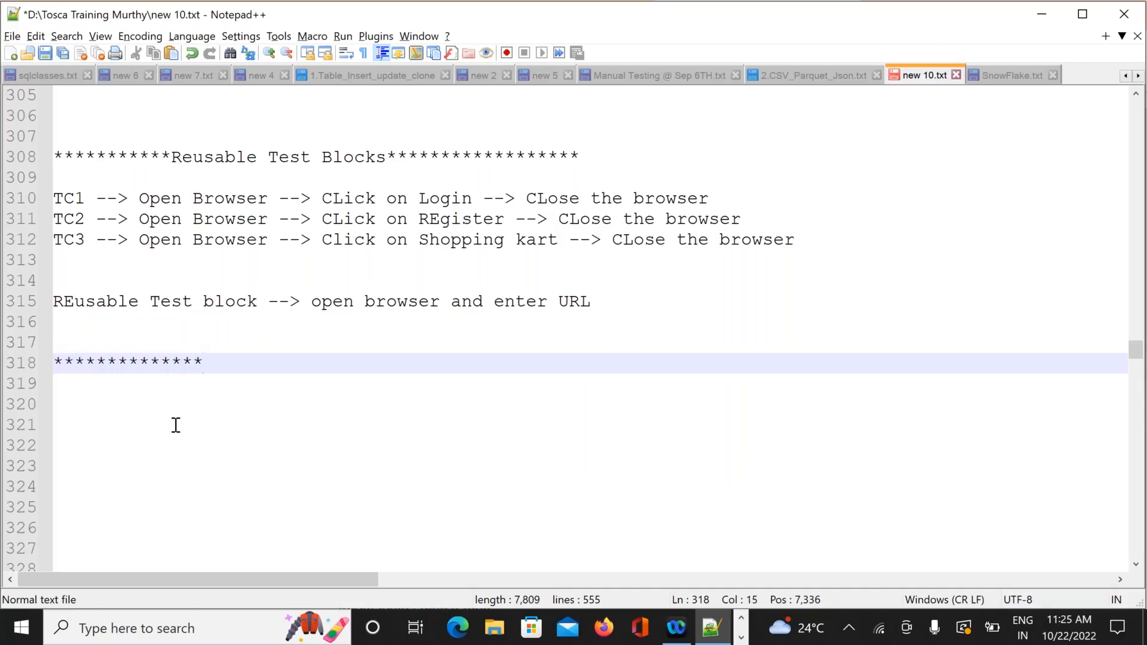
type("REusabl")
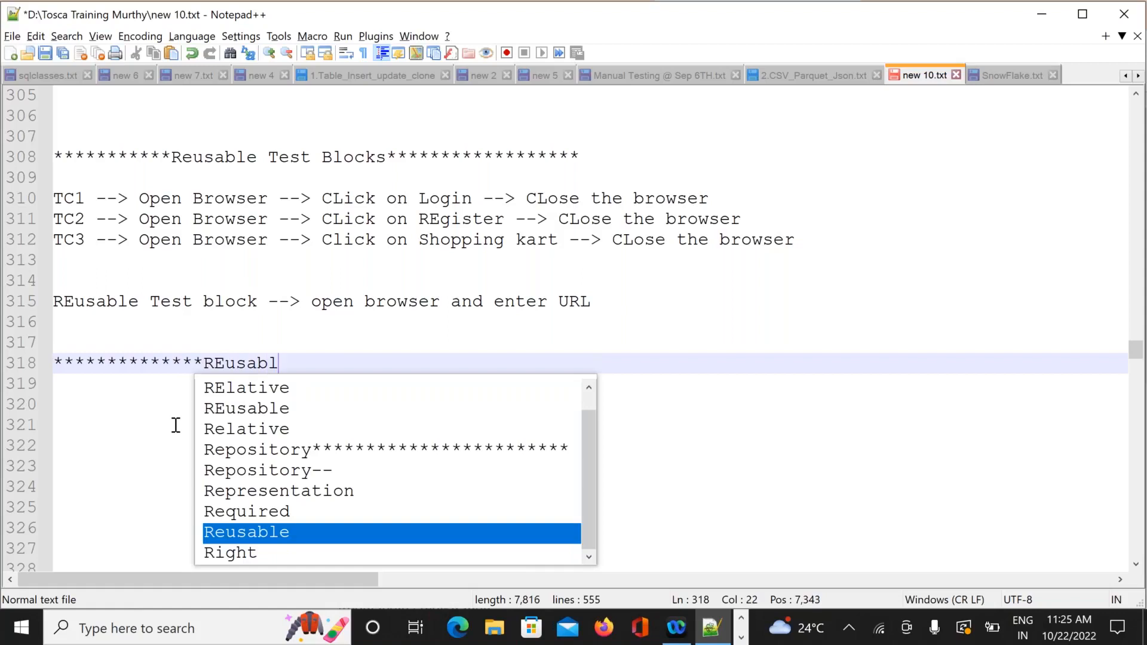
type("e test ")
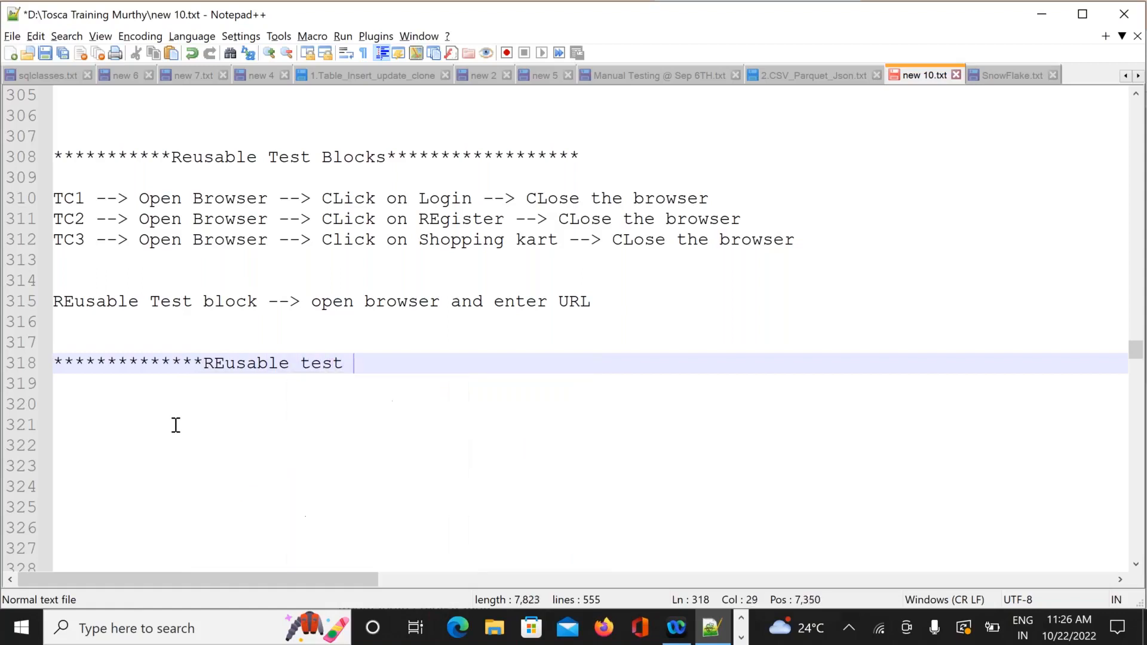
type("block with")
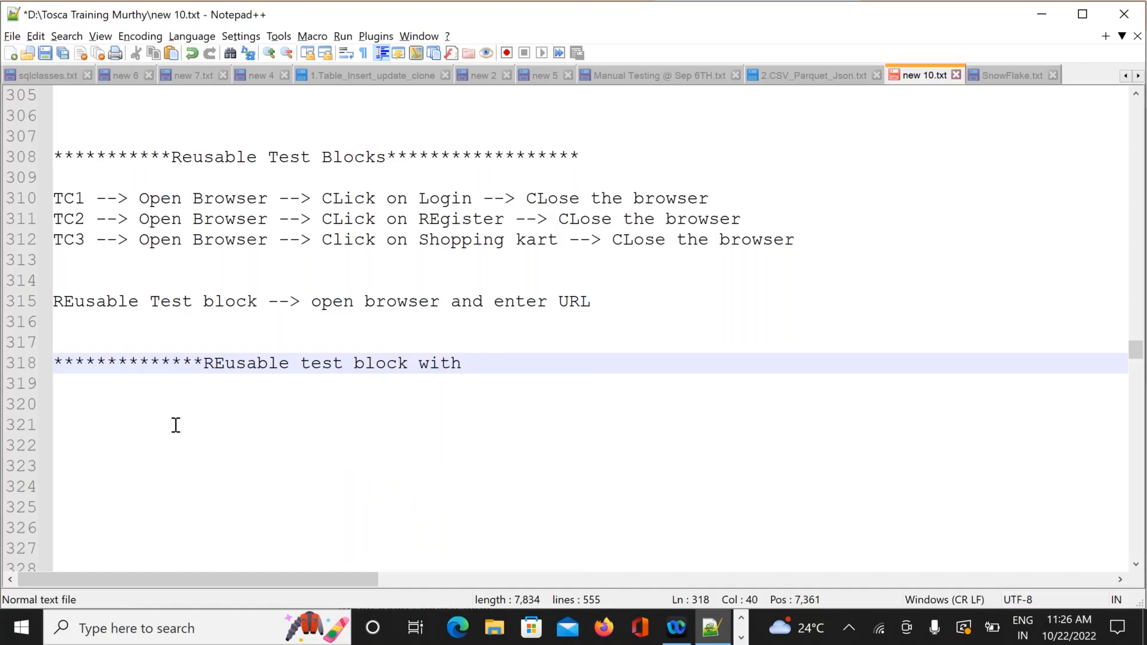
key("BackSpace")
key("BackSpace")
key("BackSpace")
key("BackSpace")
key("BackSpace")
type("using Business Par")
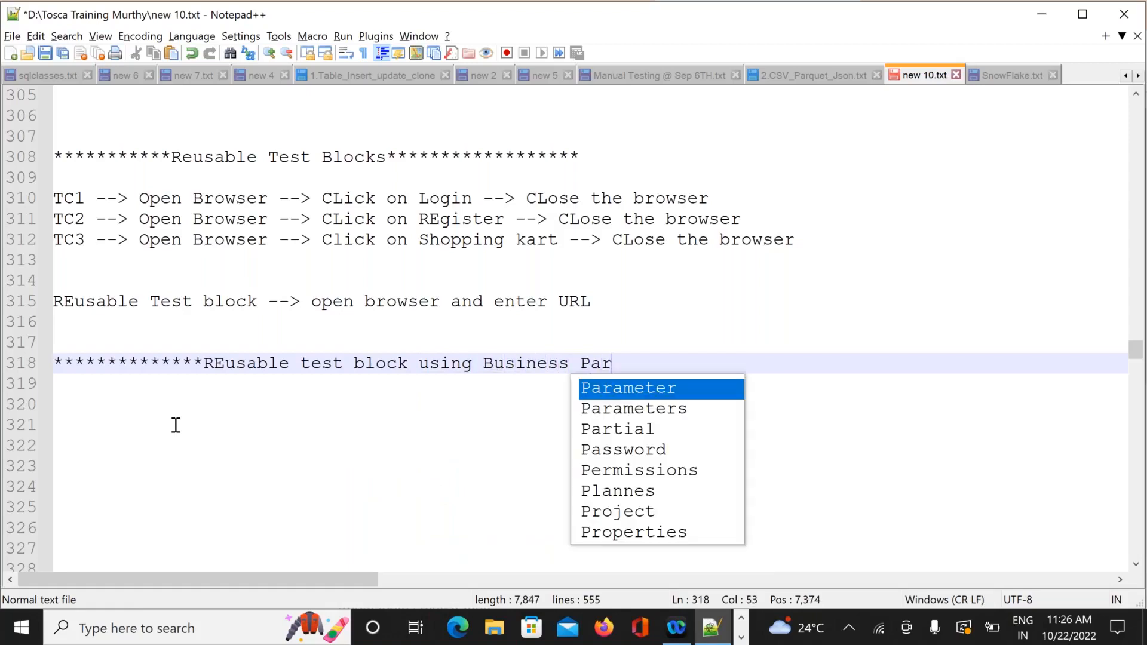
type("ameters ")
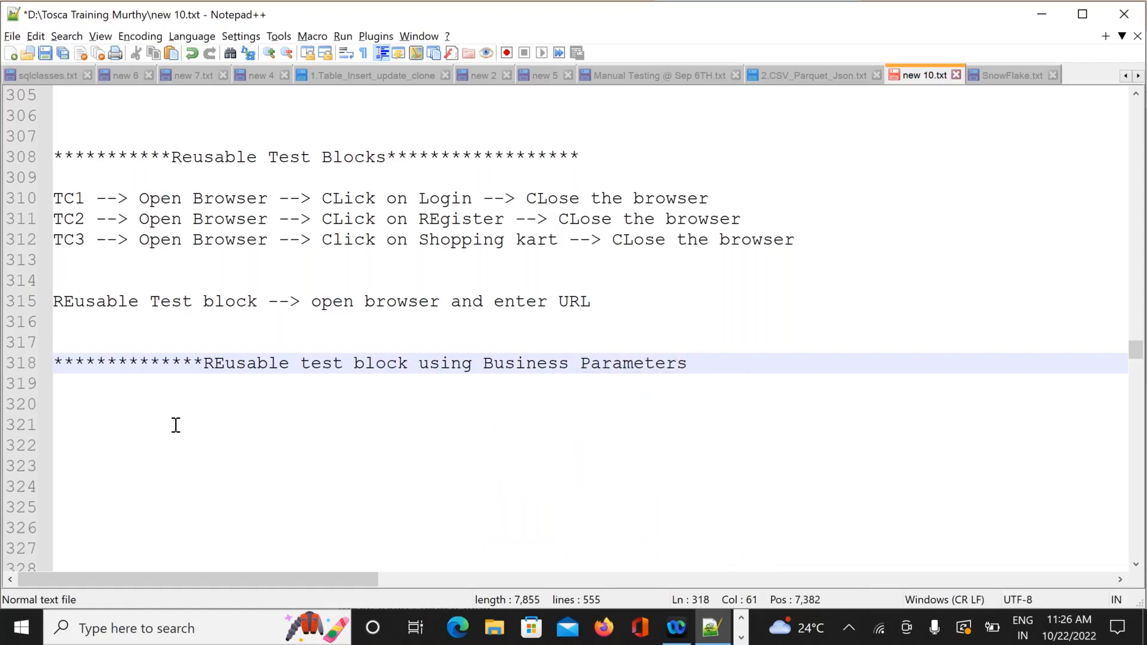
type("*************")
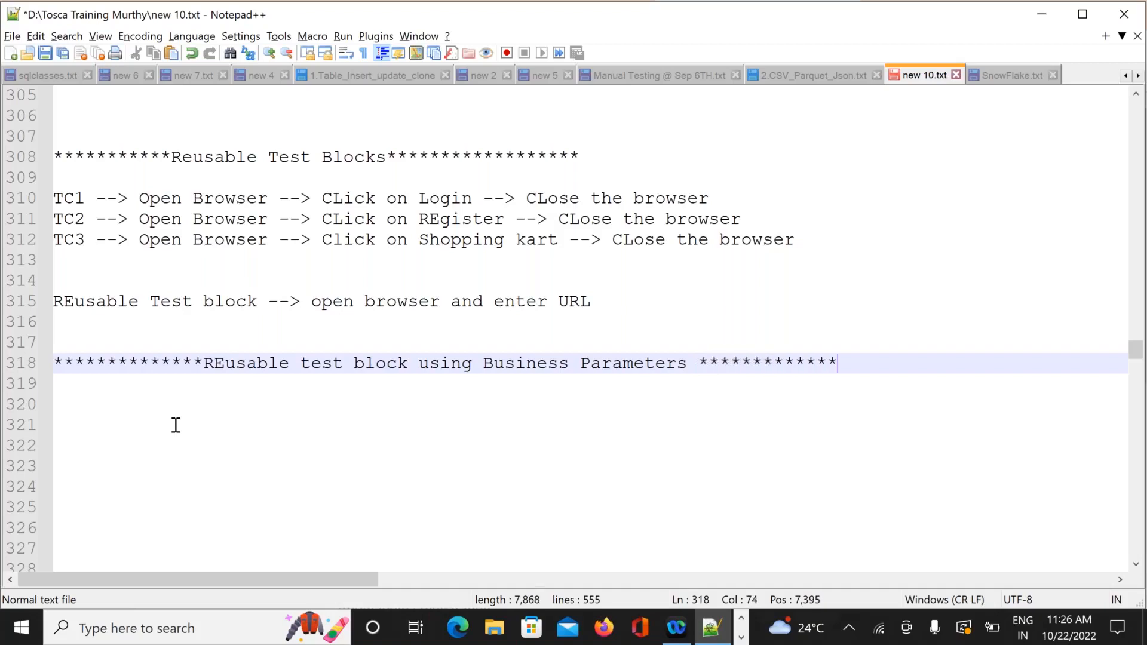
key("Return")
key("Return")
key("Return")
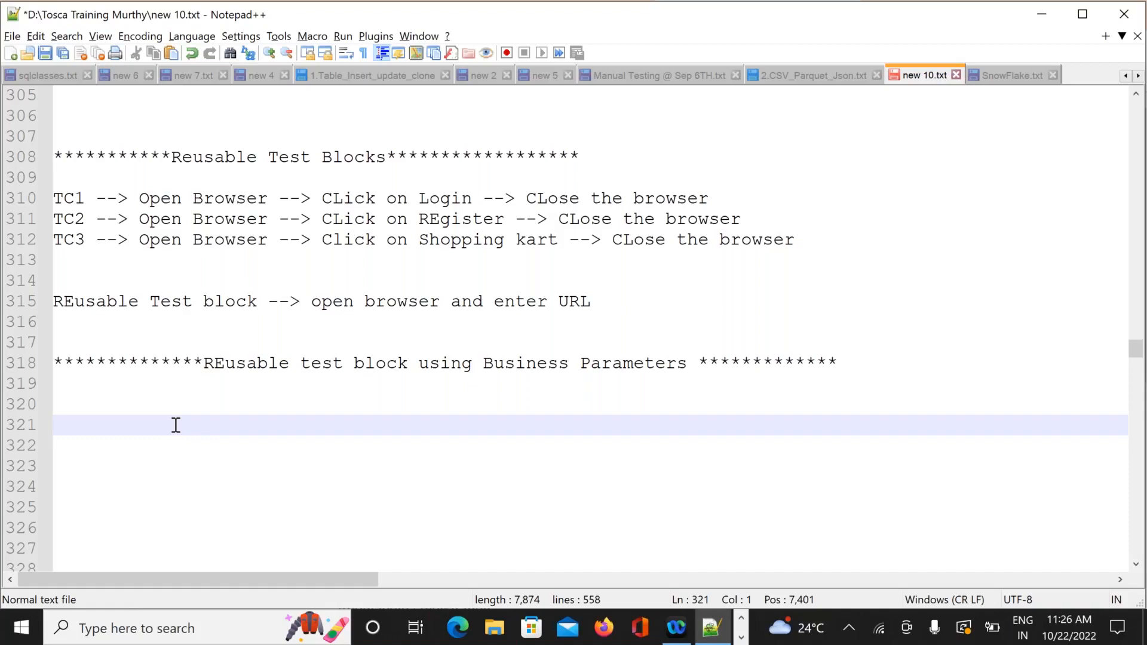
Write 'If we want to change values dynamically in test cases we will use business parameters'.
key("Up")
type("If ")
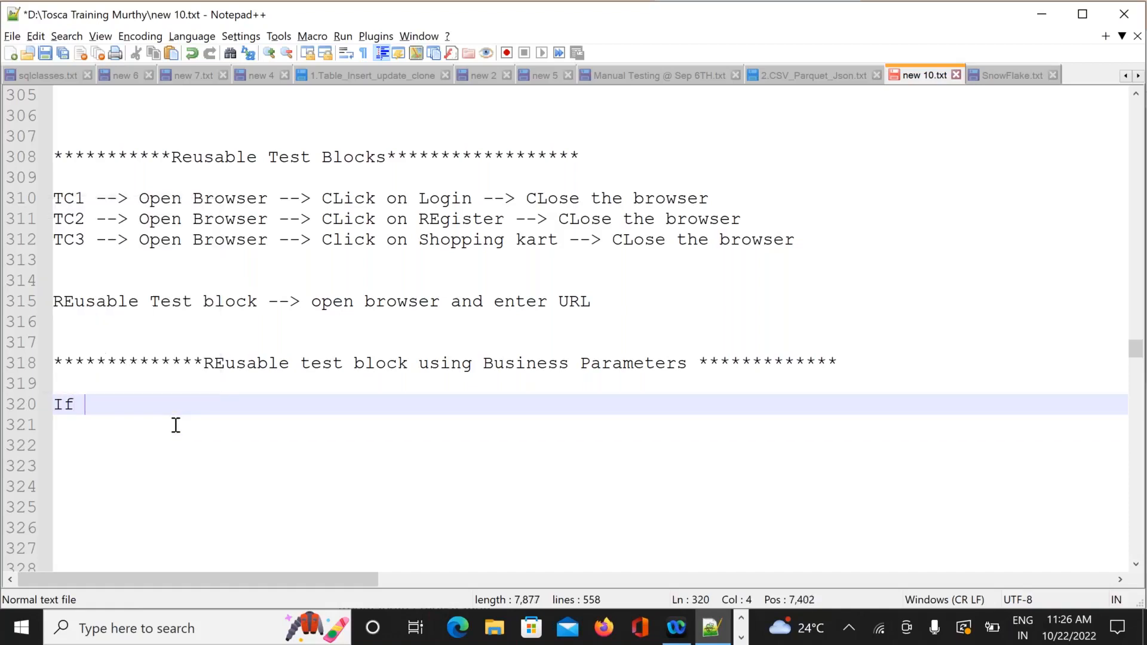
type("we w")
key("Caps_Lock")
type("AN")
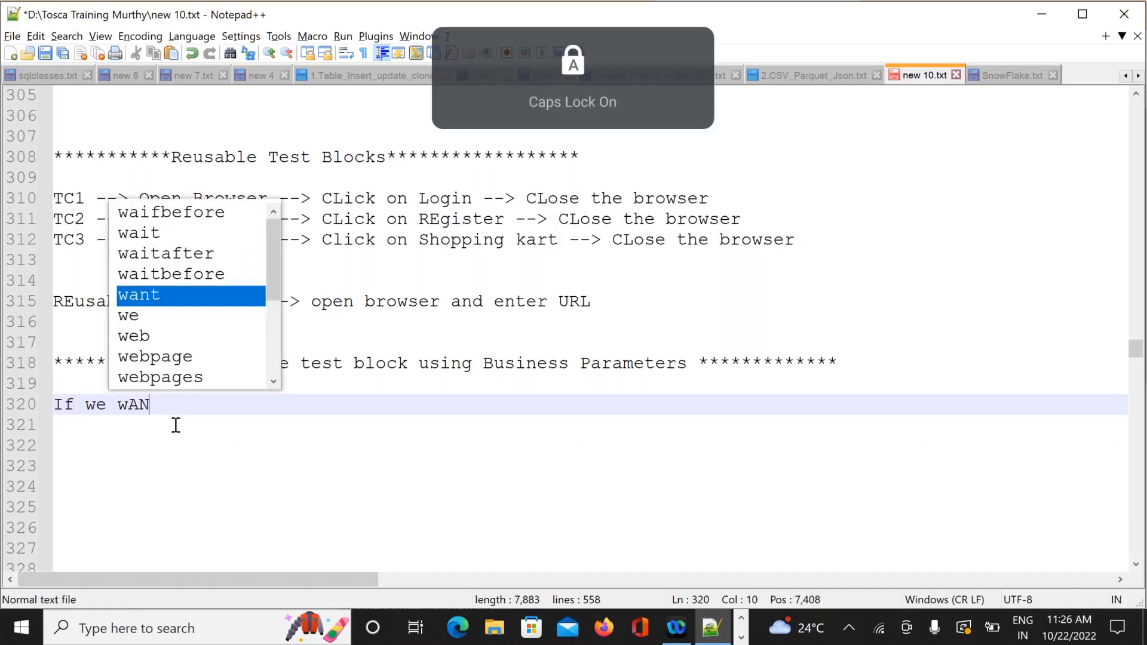
key("Caps_Lock")
key("BackSpace")
key("BackSpace")
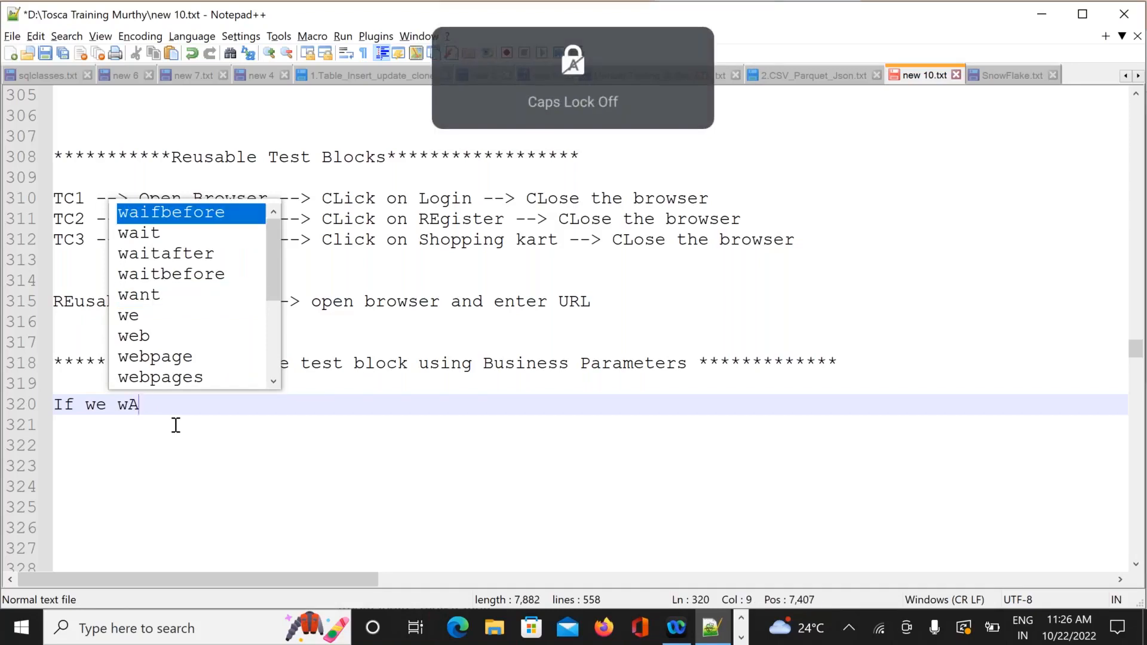
type("ant ")
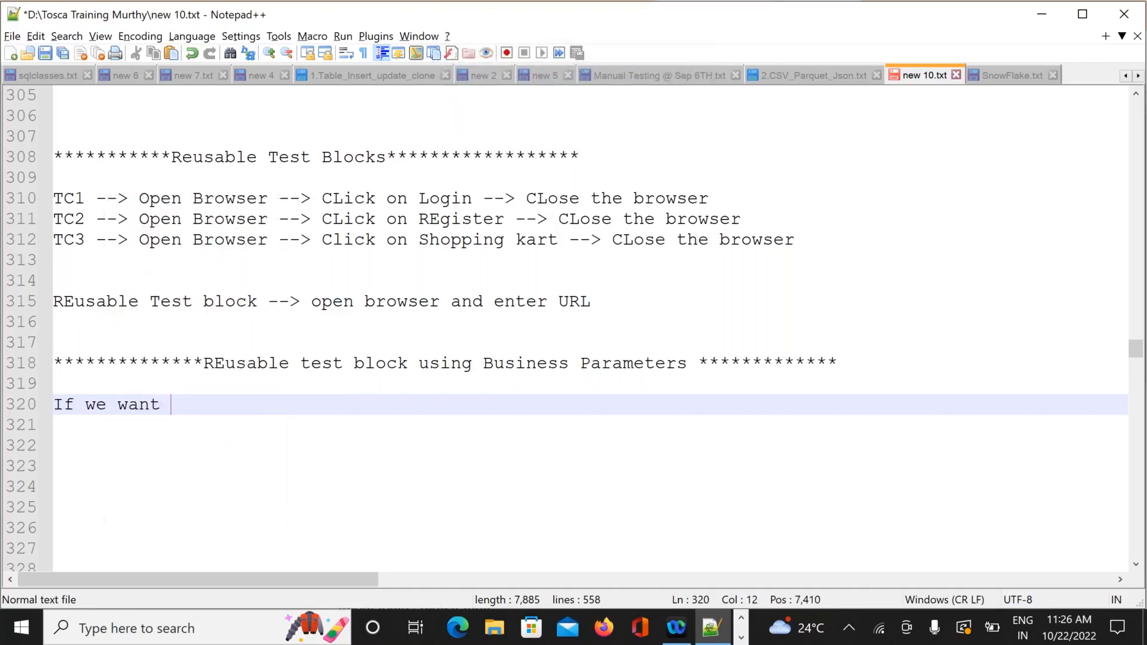
type("to ch")
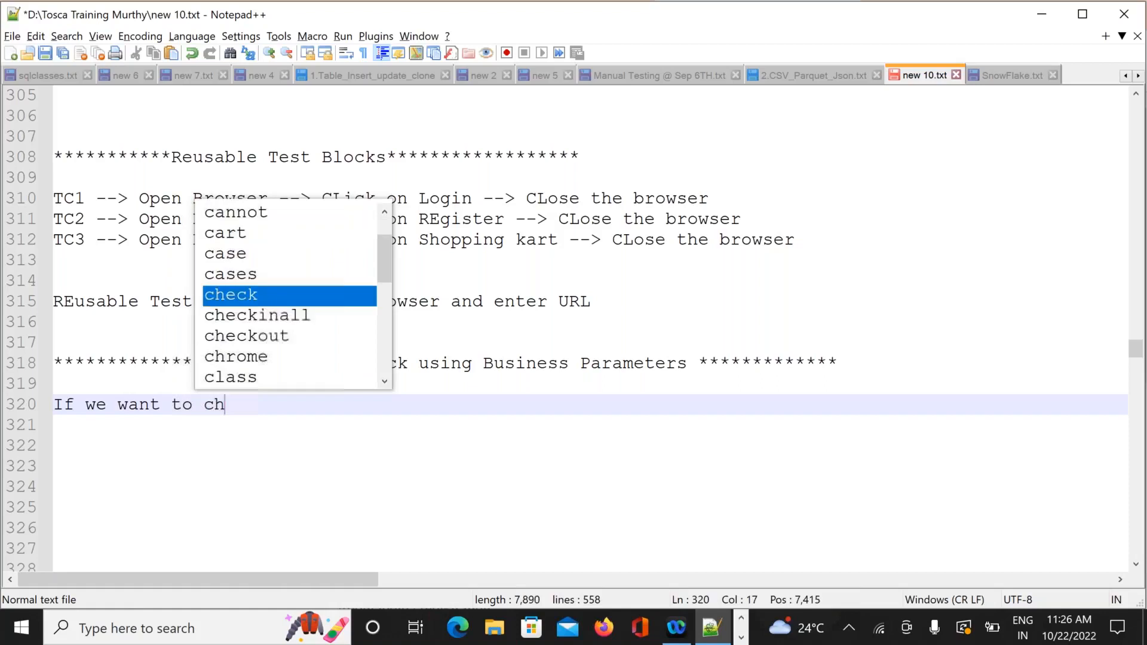
type("ange valu")
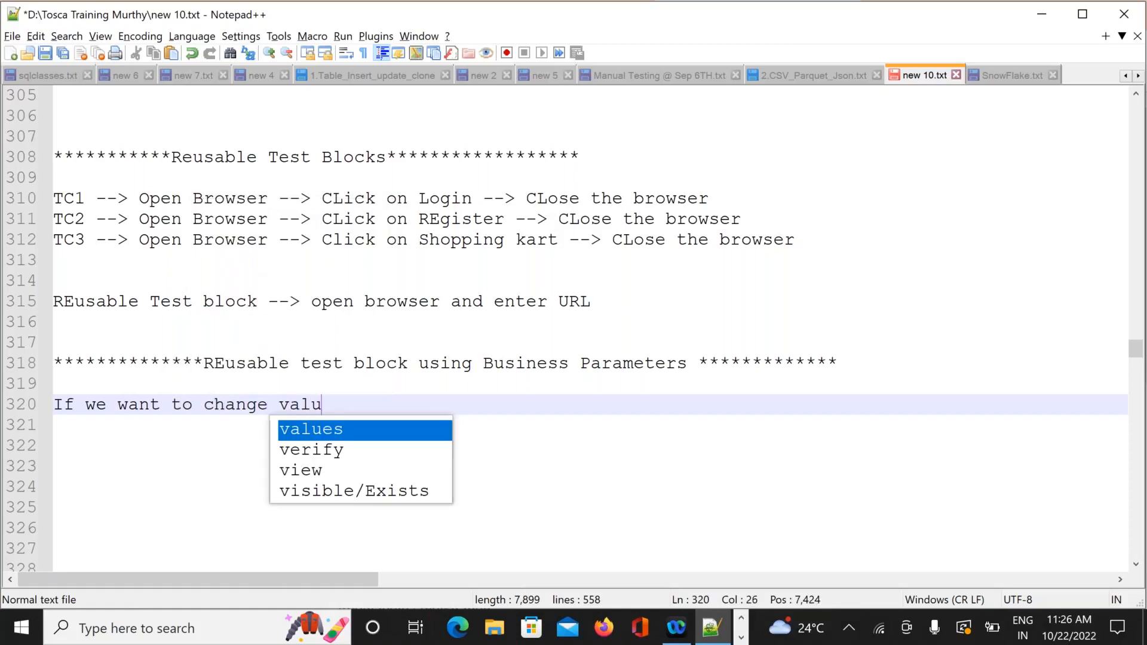
type("es dyn")
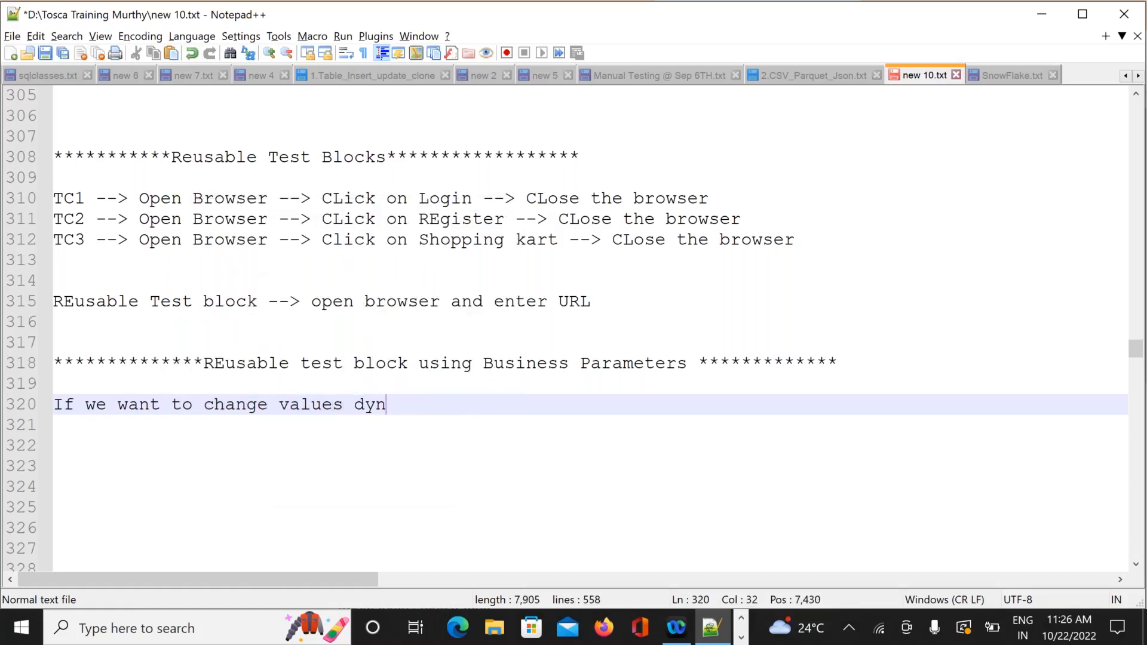
type("amically in te")
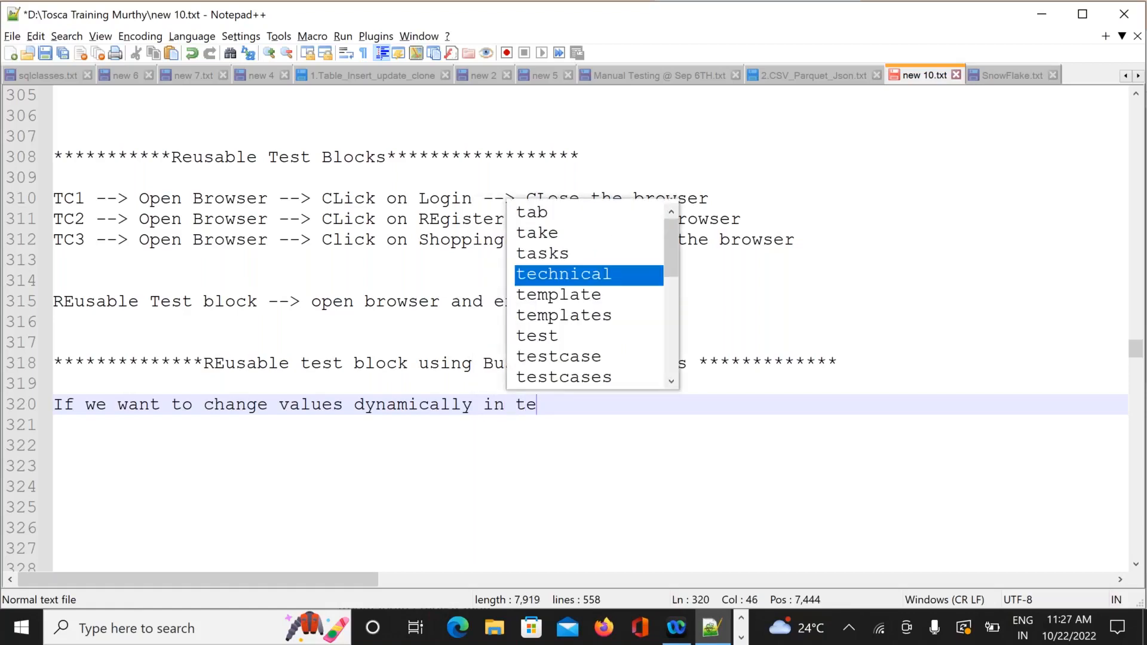
type("st")
key("BackSpace")
type("st ")
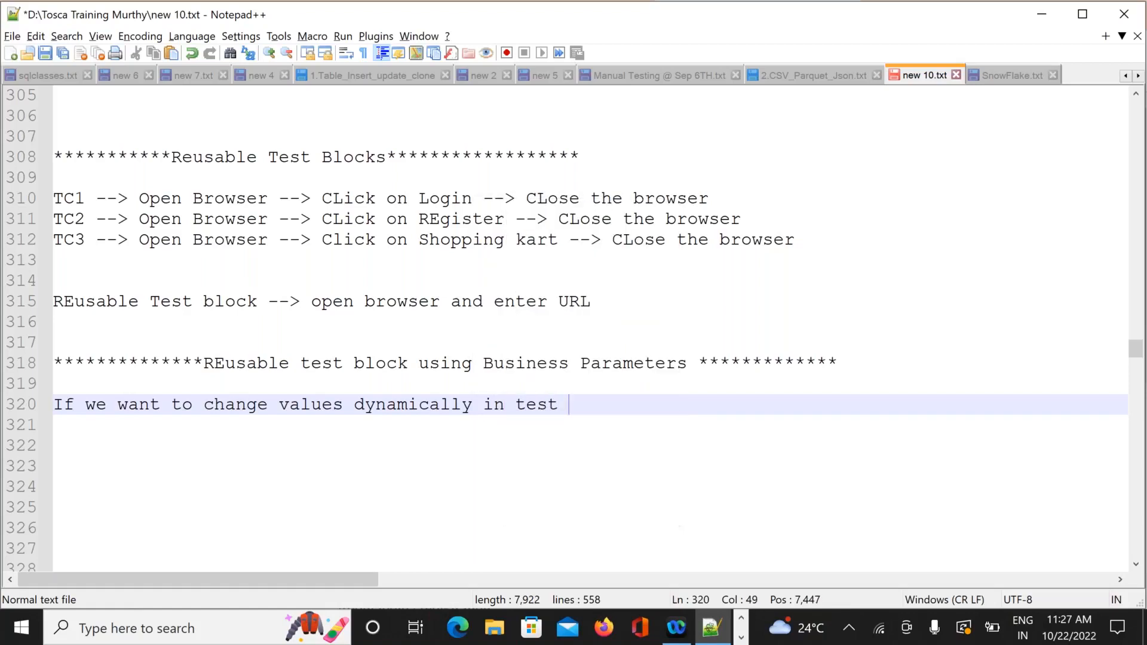
type("cases we will ")
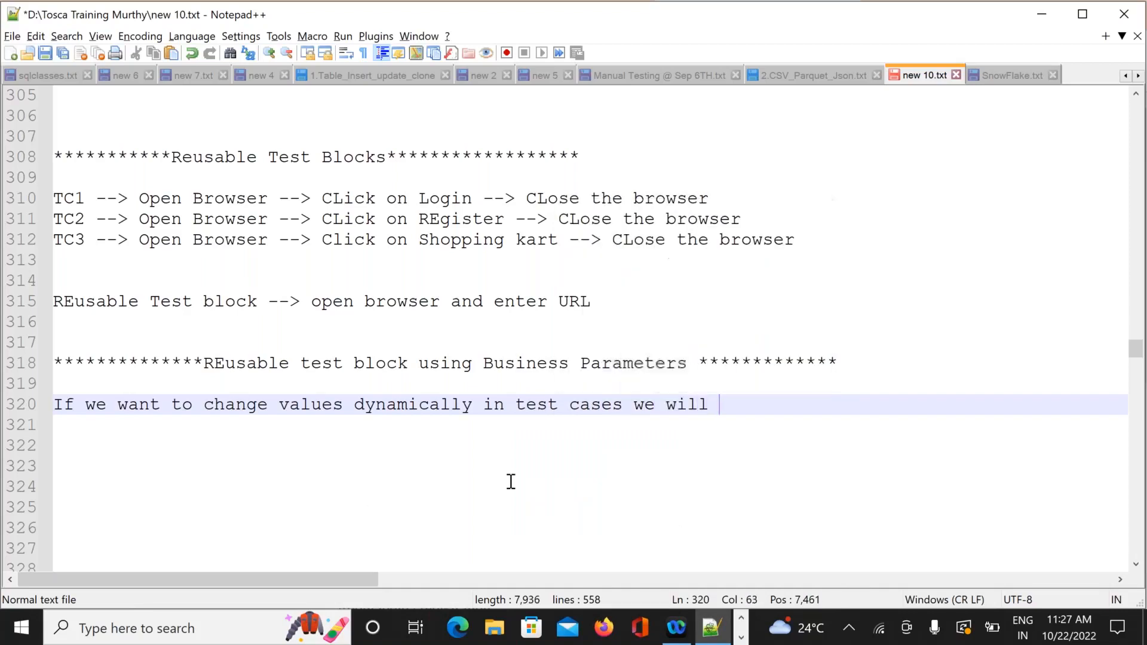
type("use bus")
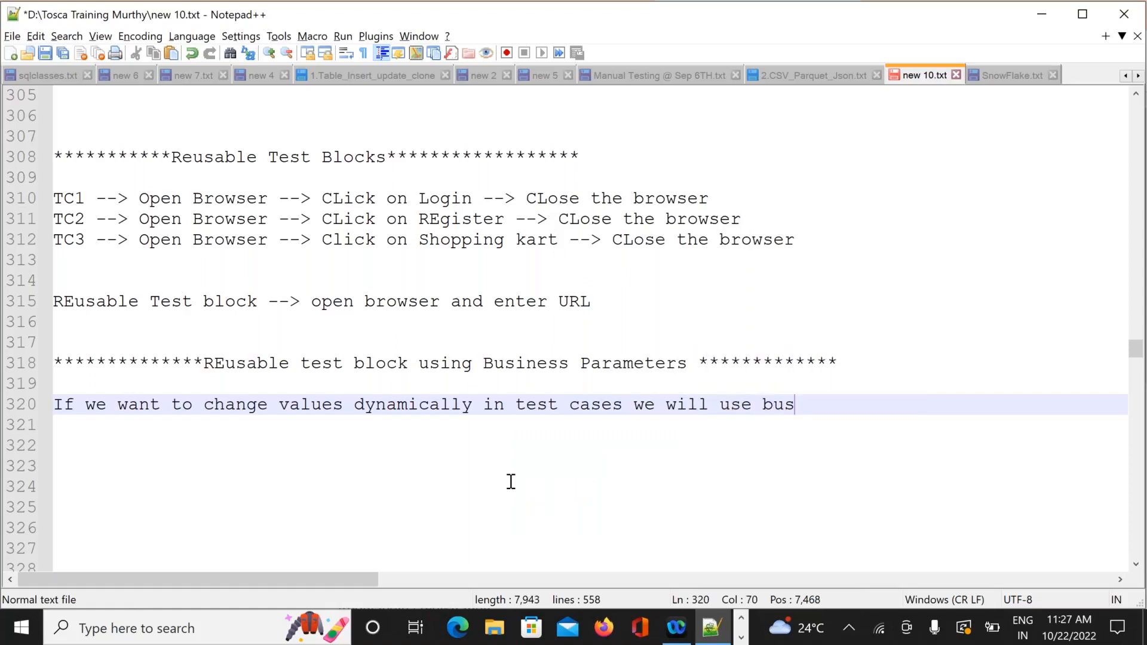
type("iness p")
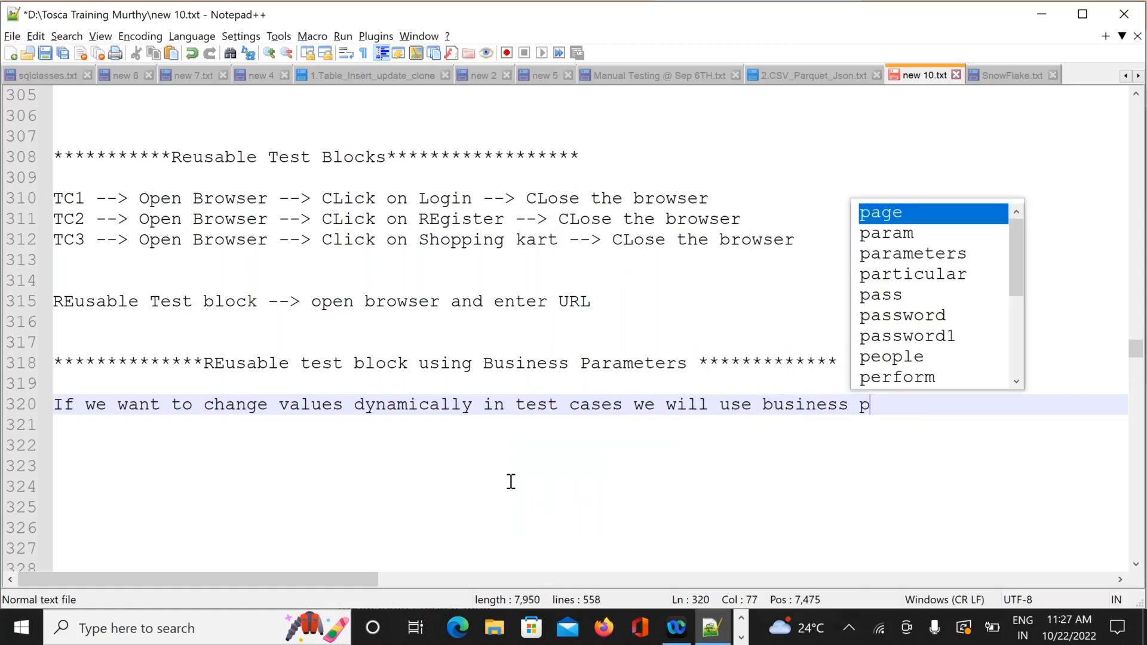
type("arameters")
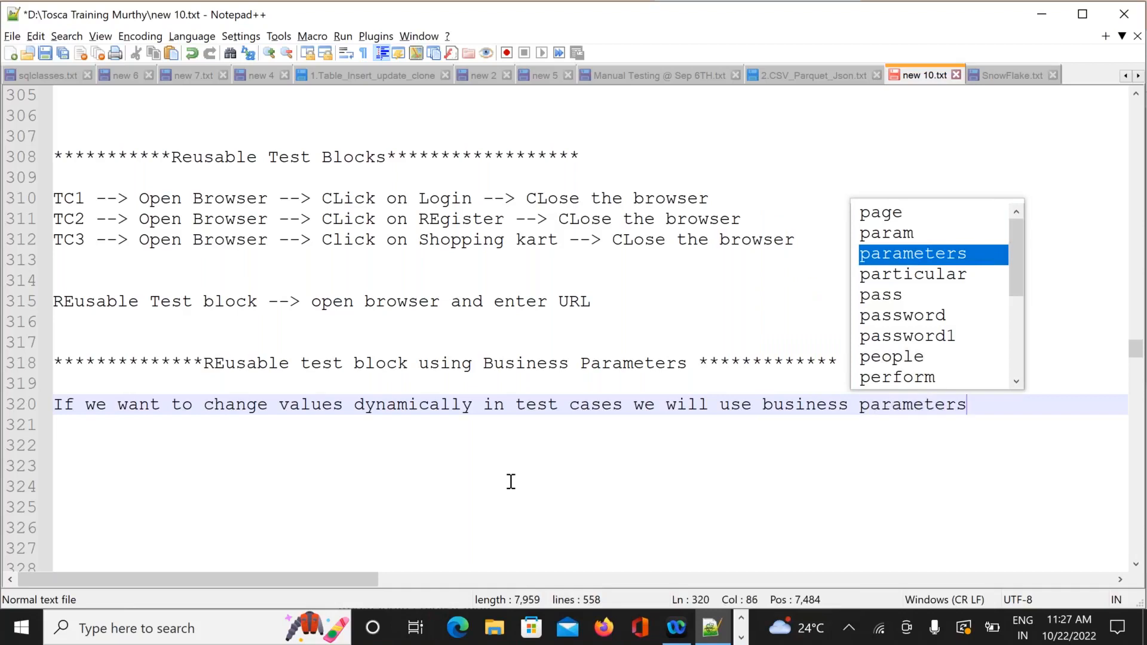
key("Return")
key("Return")
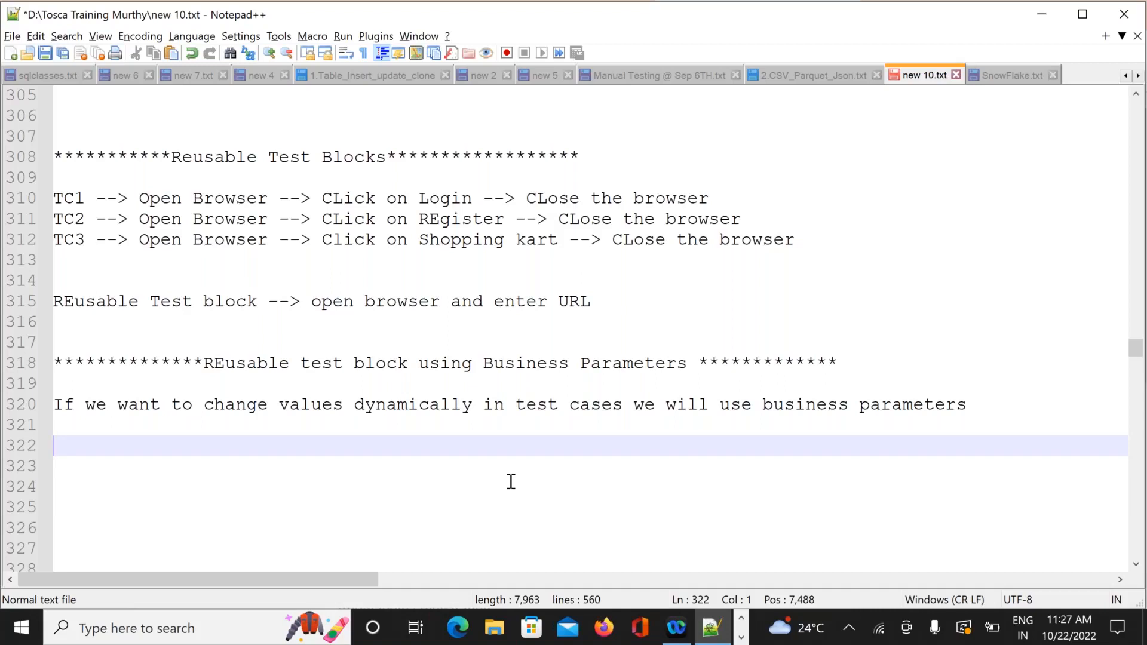
Note that changing business parameter values automatically changes test cases too, then save new 10.txt.
type("if we are goin")
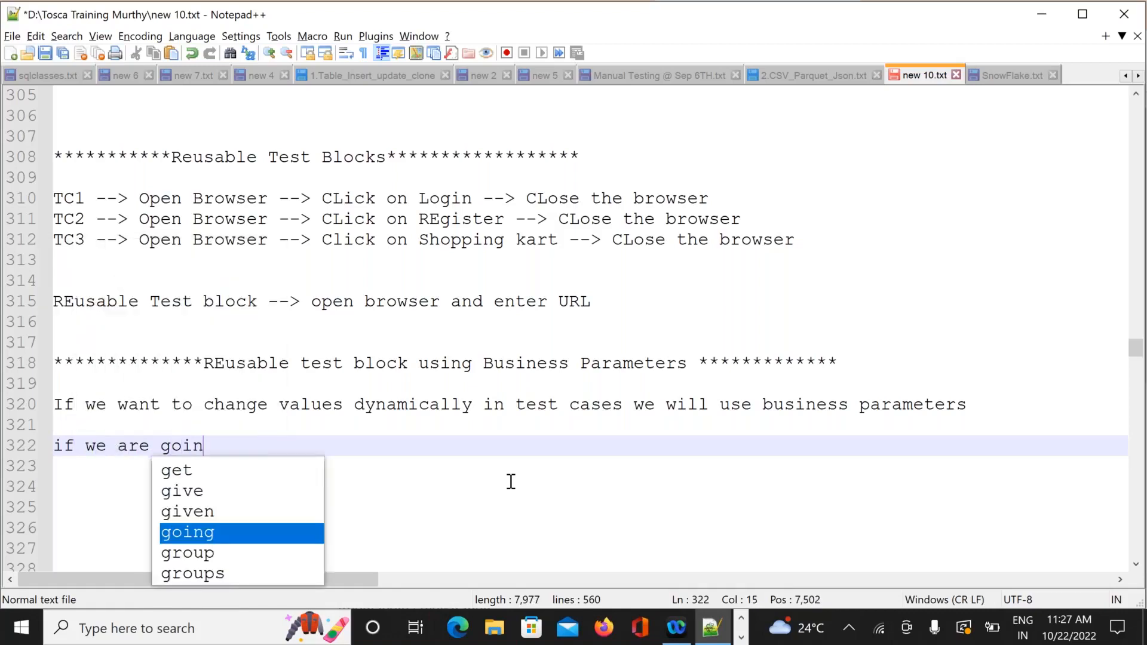
type("g to change")
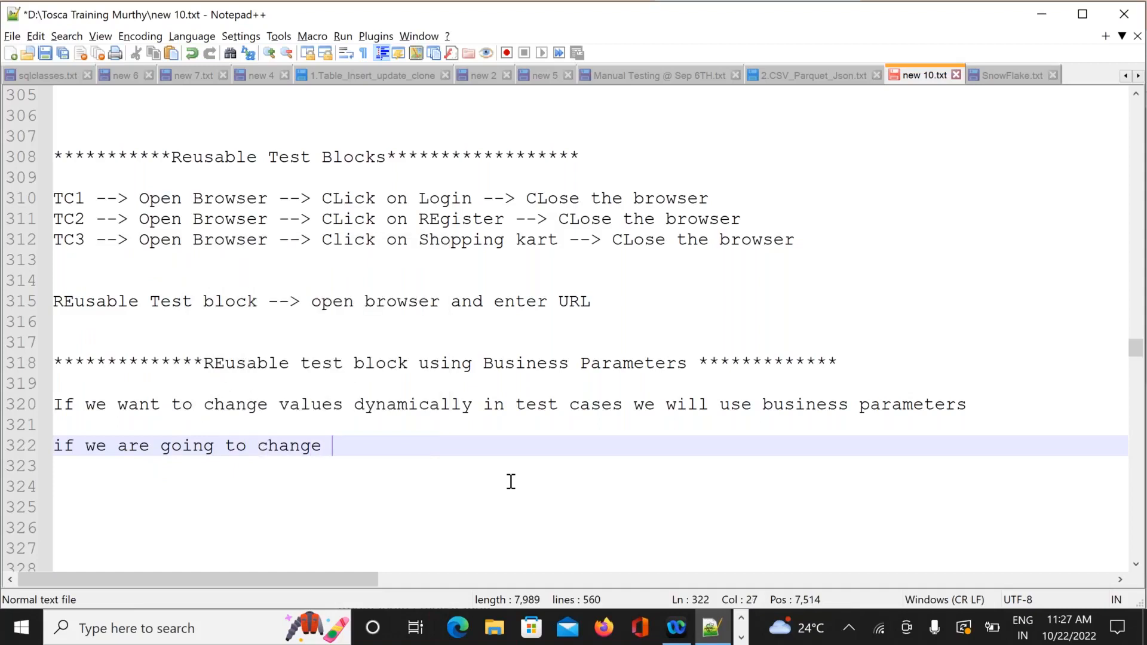
type(" t")
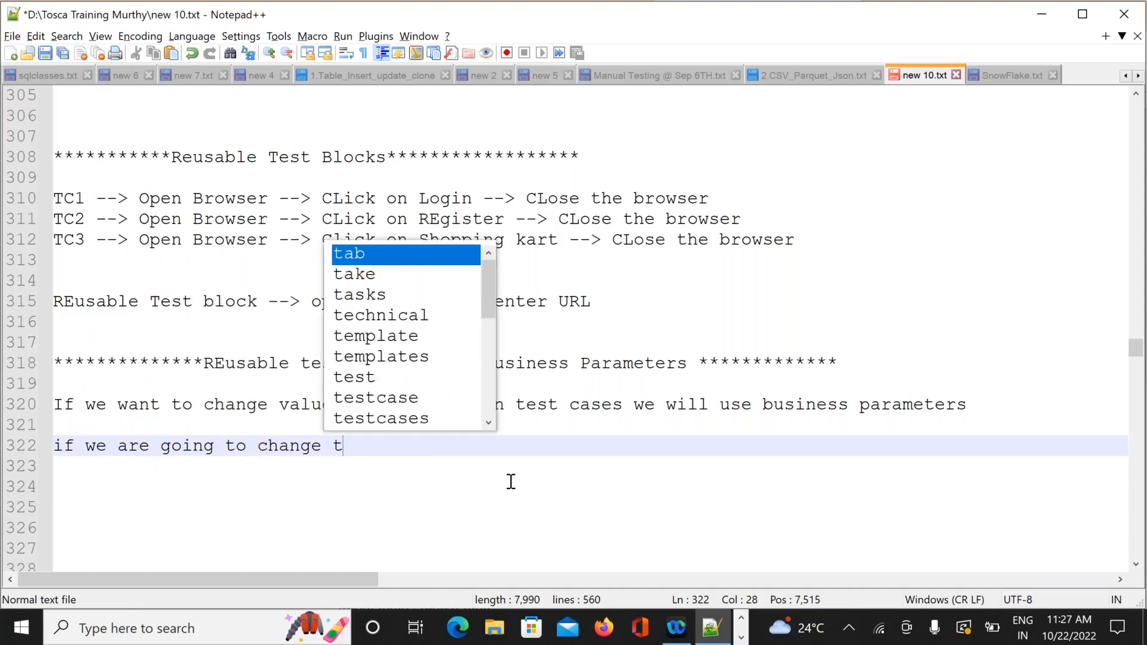
type("he value ")
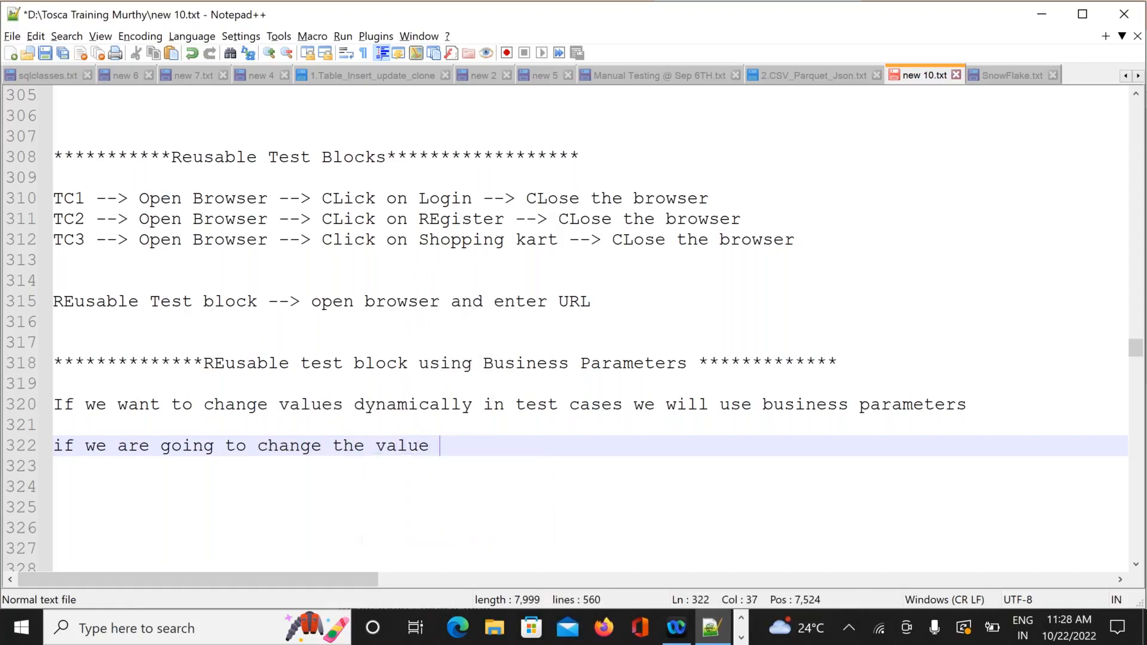
type("in busi")
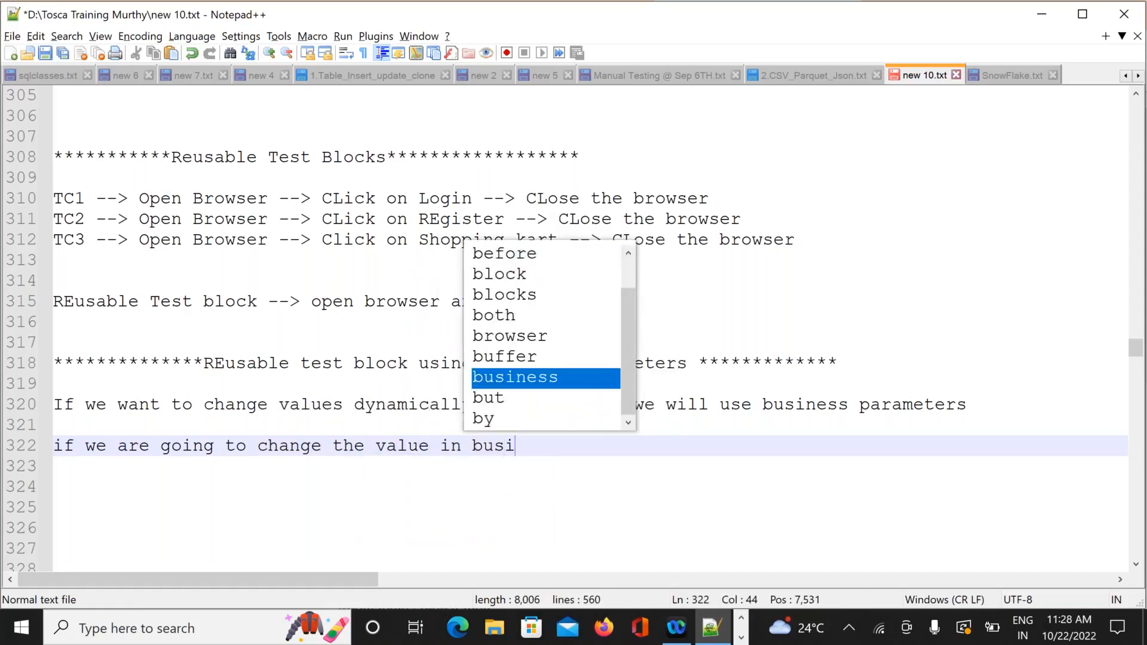
type("ness par")
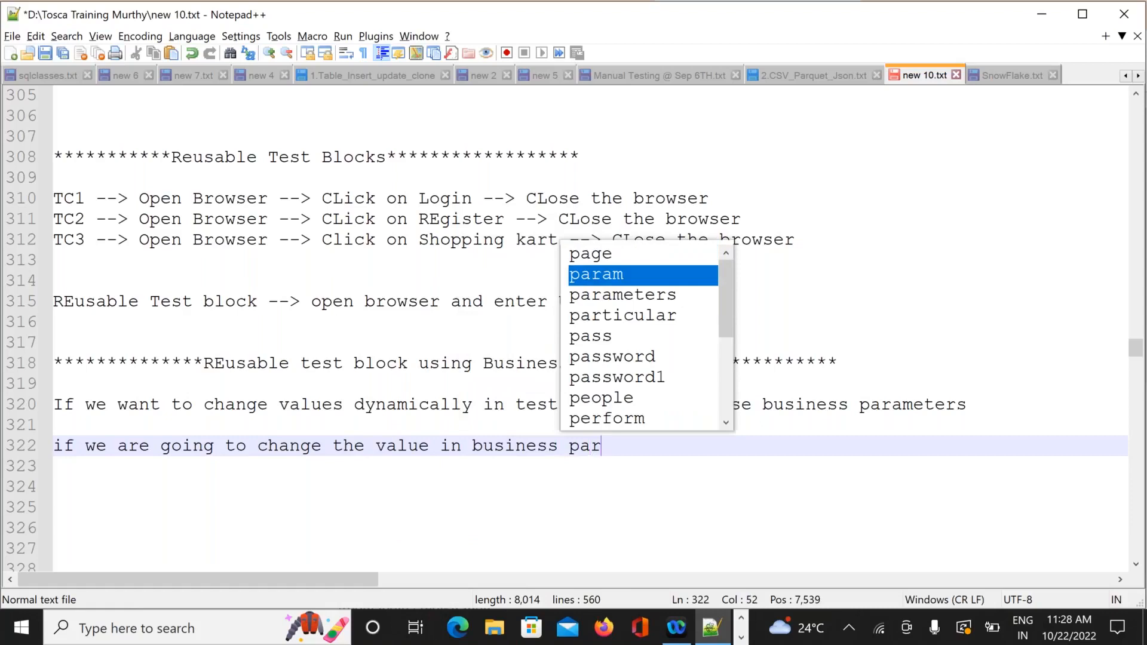
type("amaetrs")
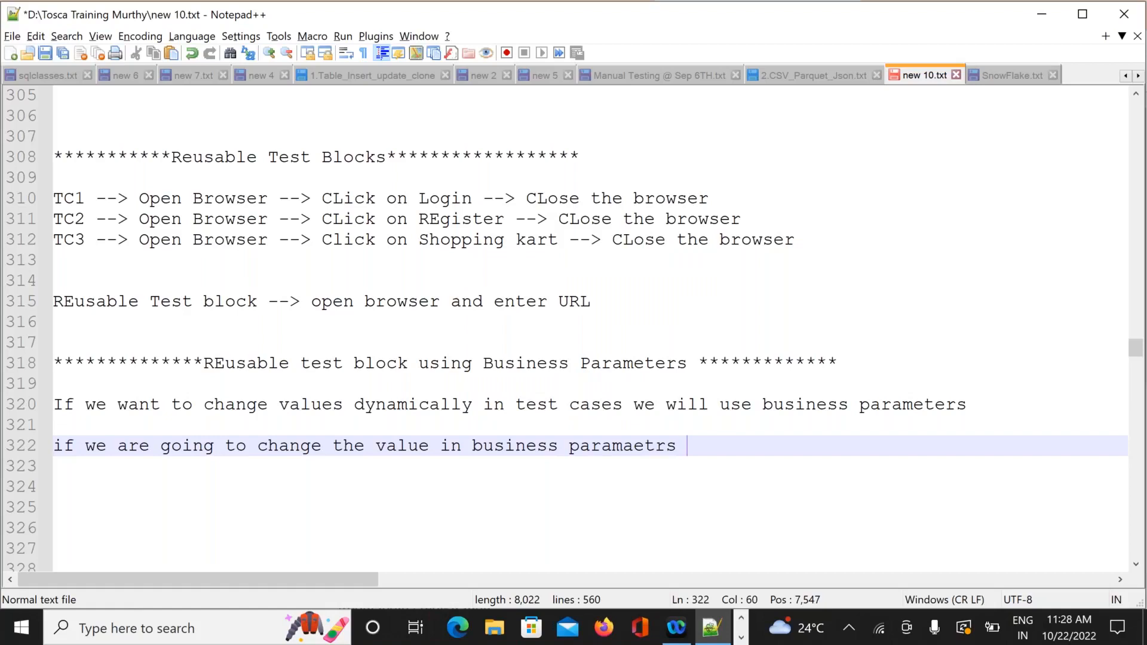
key("BackSpace")
key("BackSpace")
key("BackSpace")
type("ers automatica")
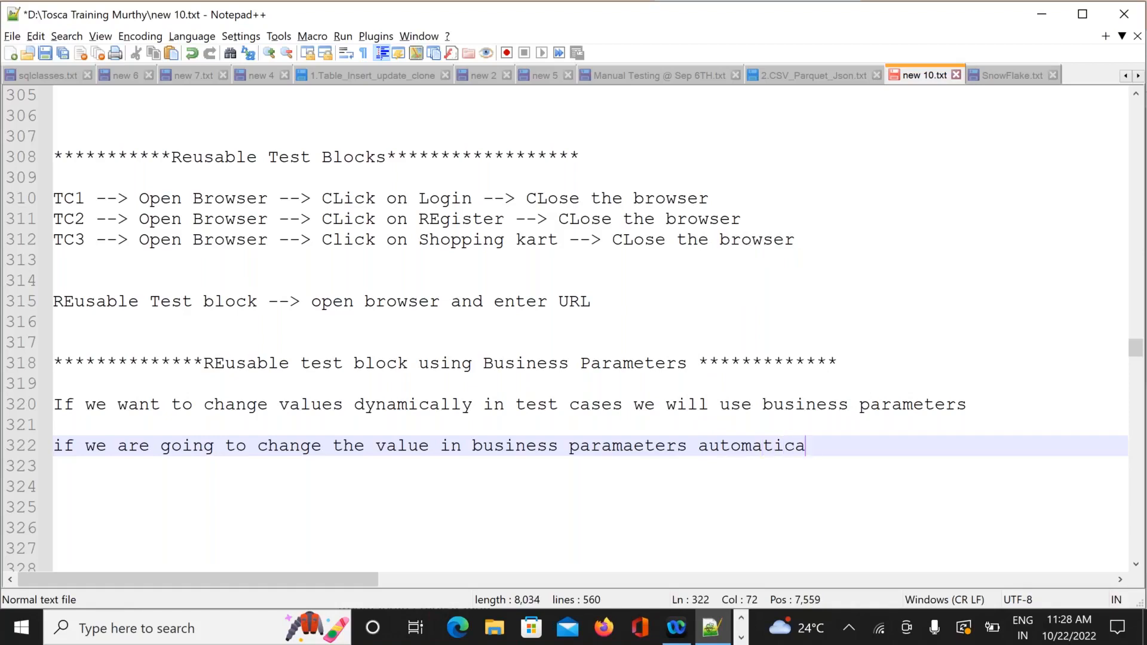
type("lly valu")
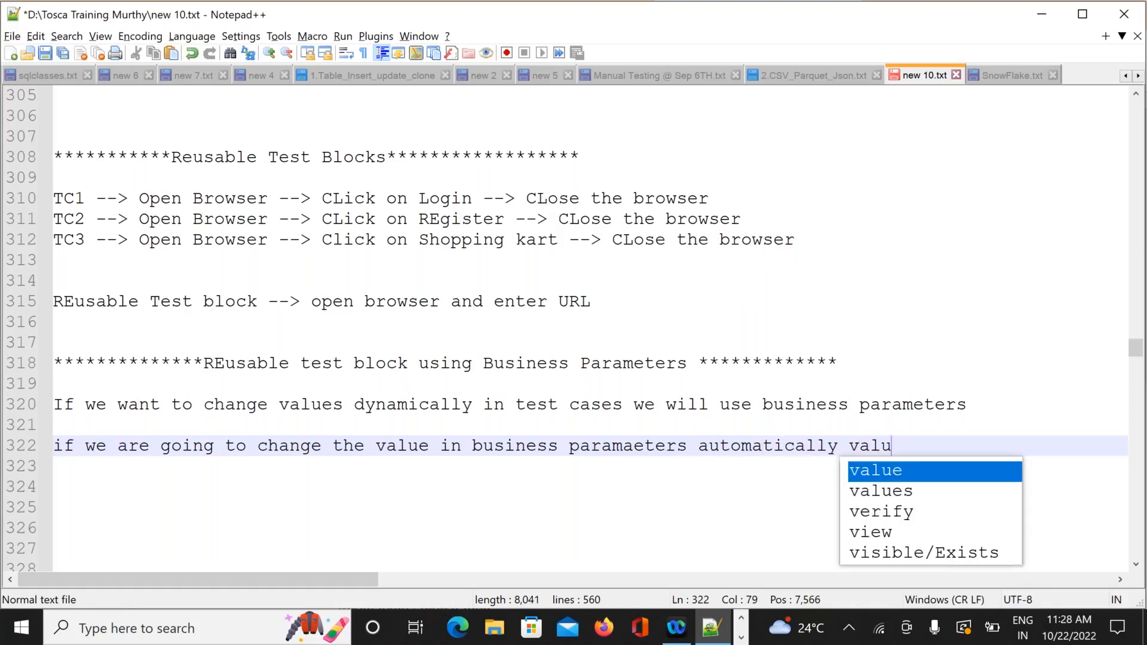
type("es")
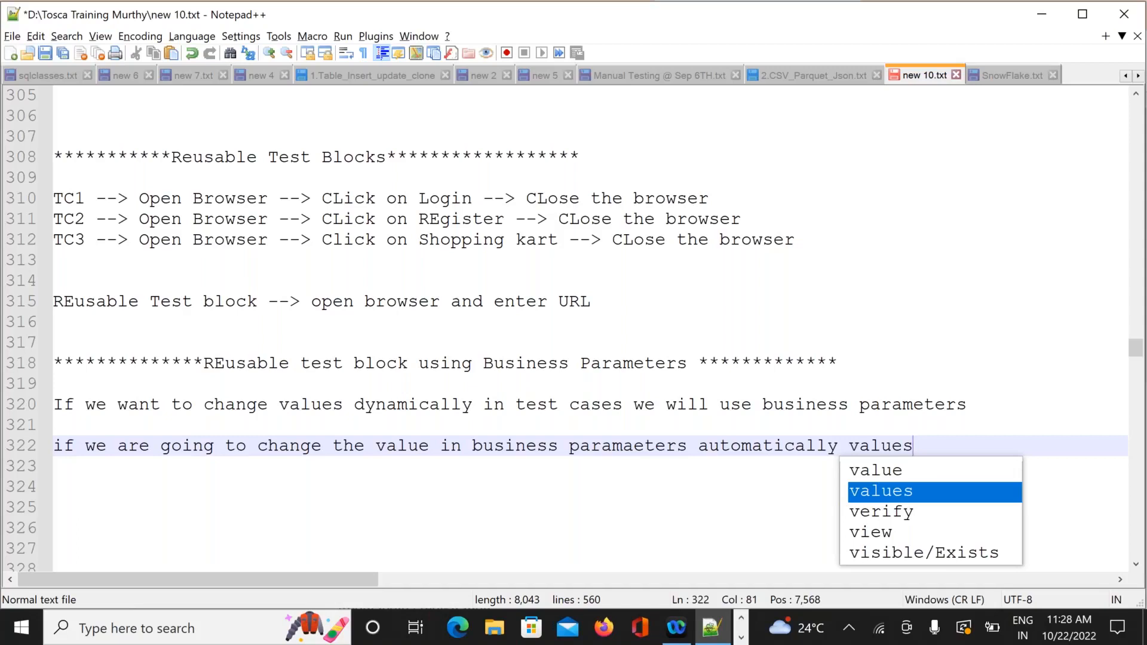
type(" will")
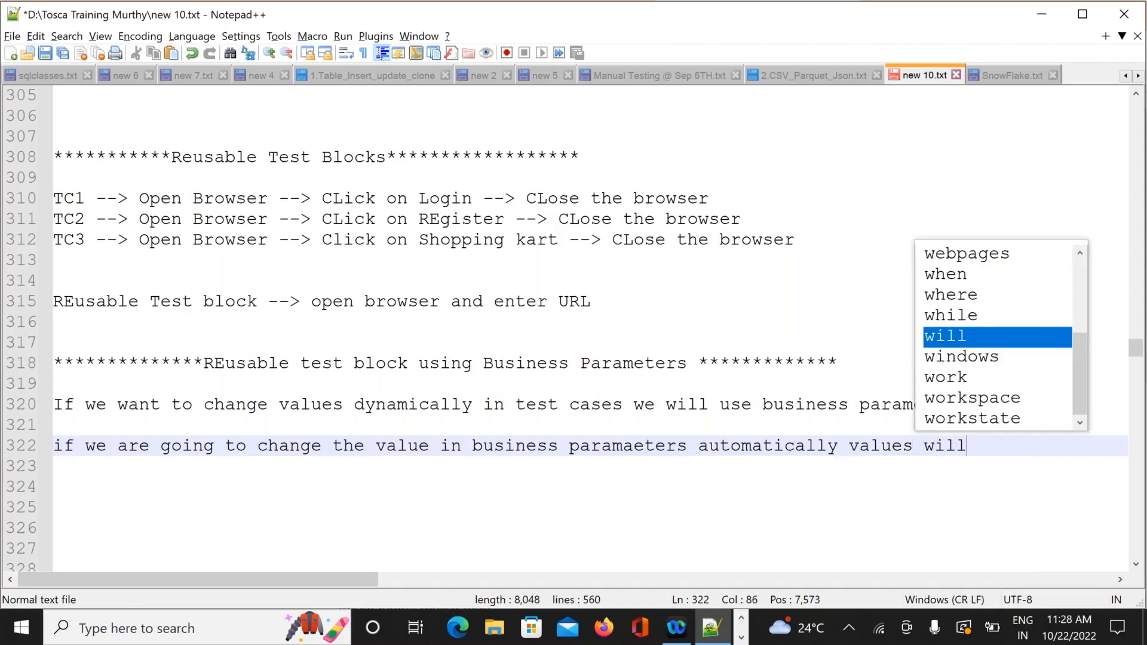
key("Return")
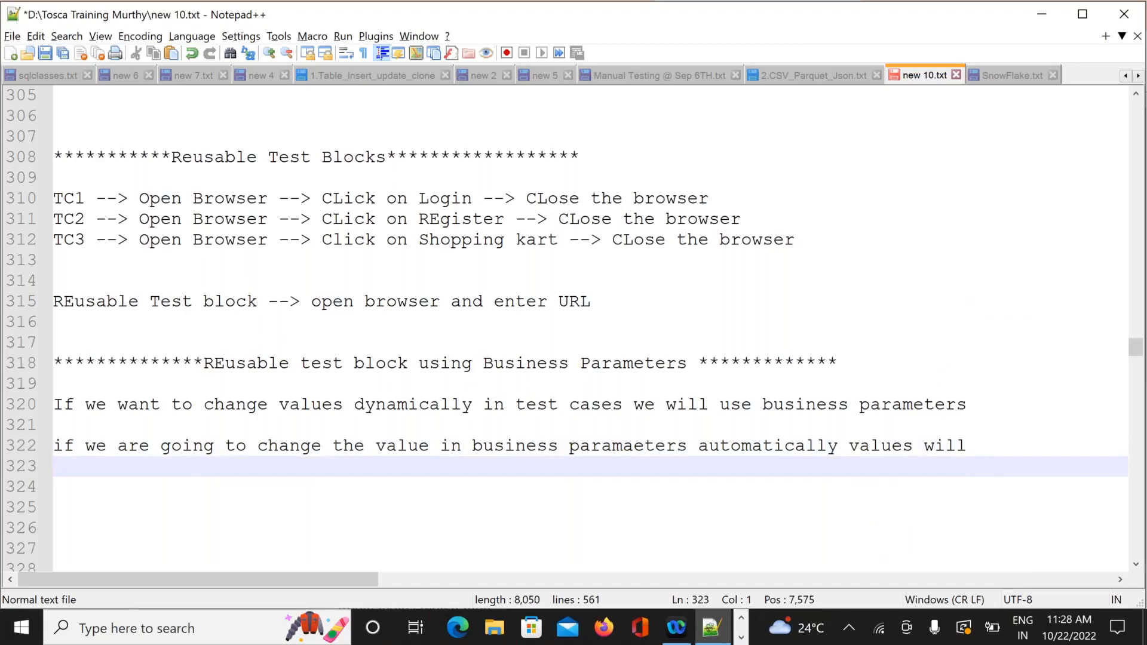
type("change in")
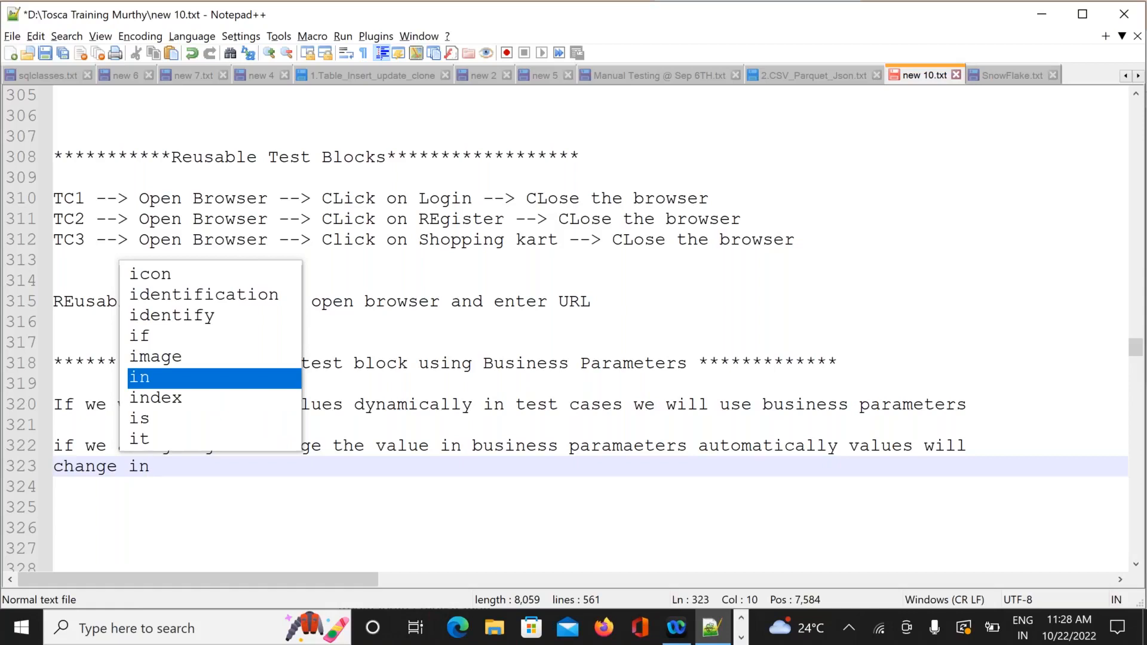
type("test")
key("BackSpace")
key("BackSpace")
key("BackSpace")
key("BackSpace")
type("test ")
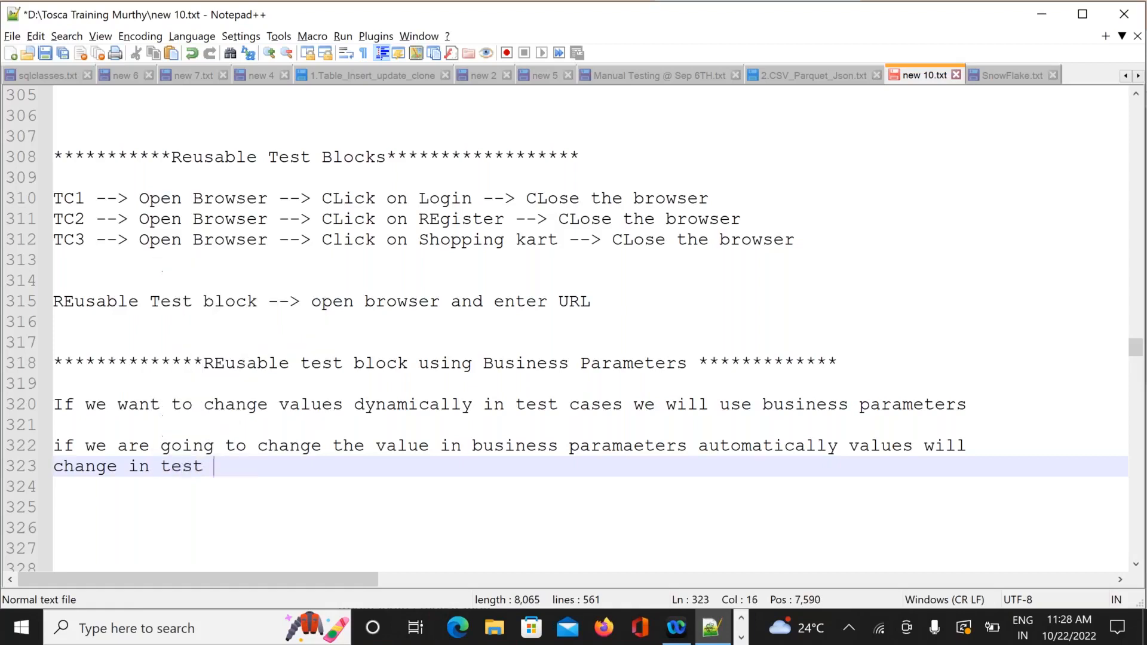
type("cases a")
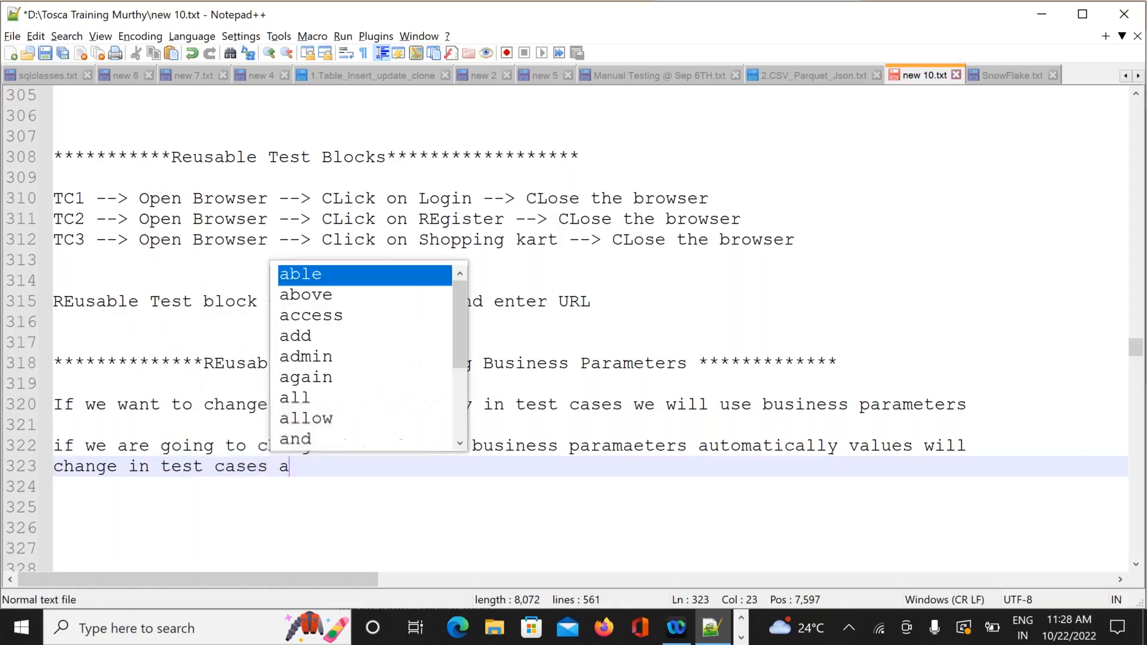
type("lso.")
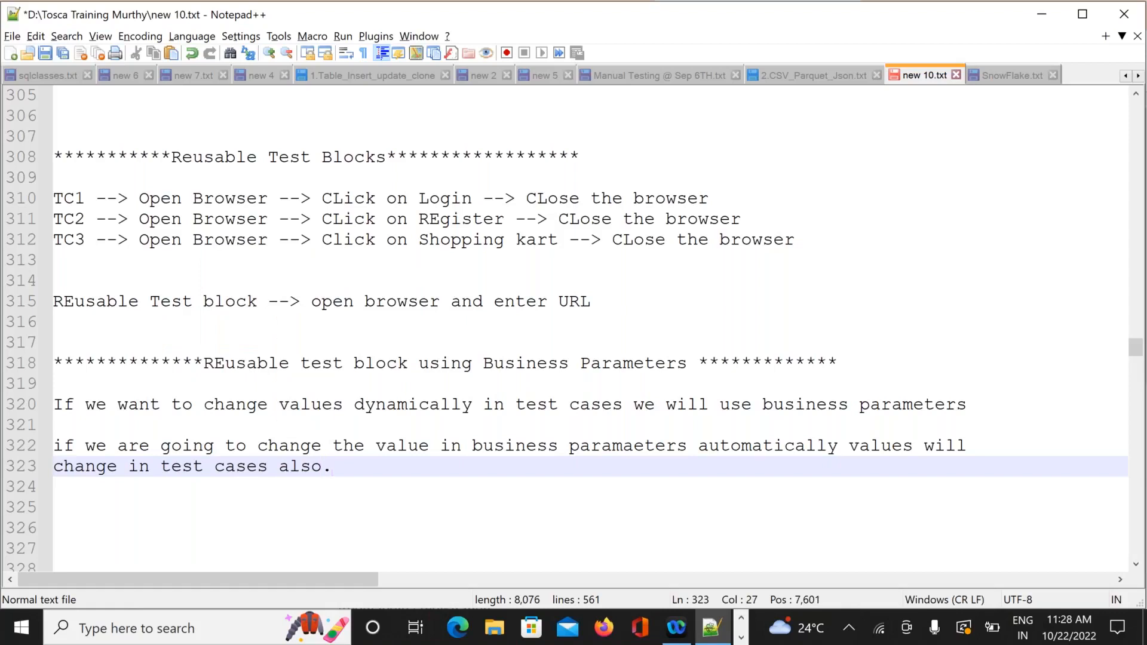
key("Return")
key("Return")
key("Return")
key("Return")
key("Return")
key("Return")
key("Return")
key("ctrl+s")
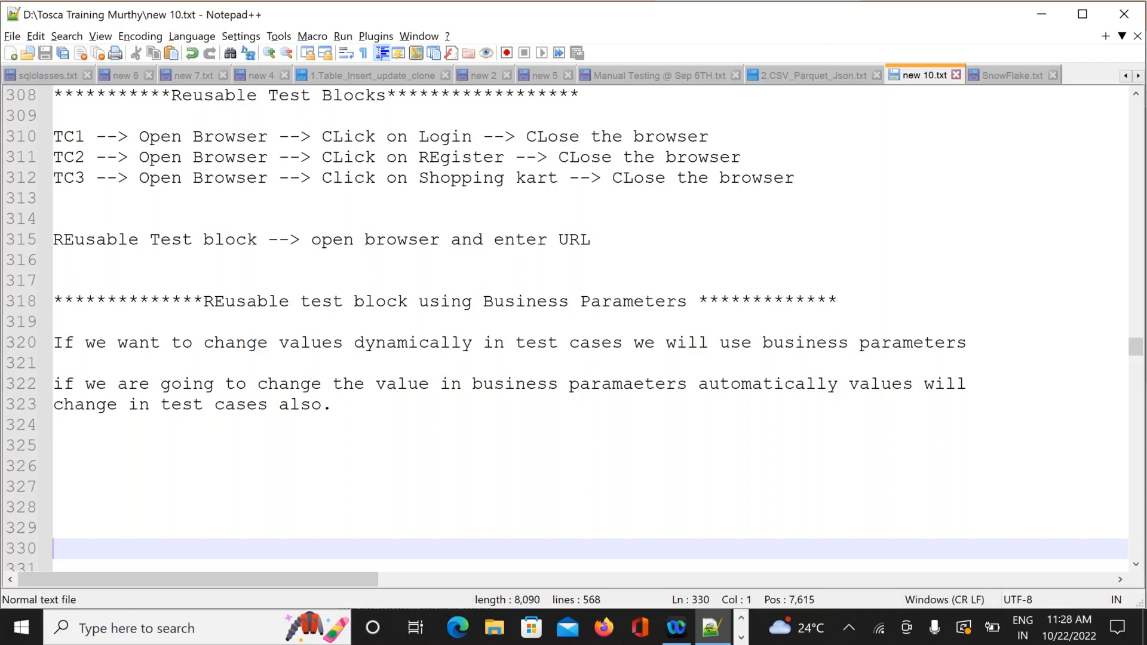
left_click(460, 465)
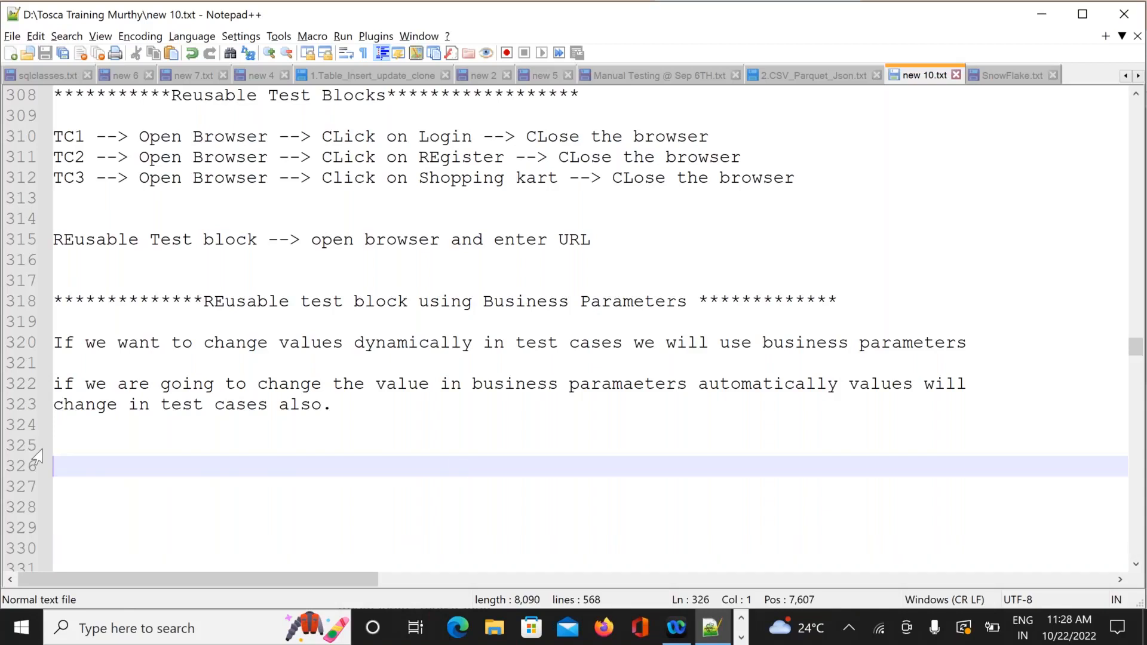
Write 'TC1 --> open browser --> login --> Login credentials --> logout --> CLose the browser' and select it.
key("Up")
key("Up")
key("Up")
key("Up")
key("Up")
key("Up")
key("Up")
key("Up")
key("Up")
key("Up")
key("Up")
key("Up")
key("Up")
key("Up")
key("Up")
key("Up")
key("Up")
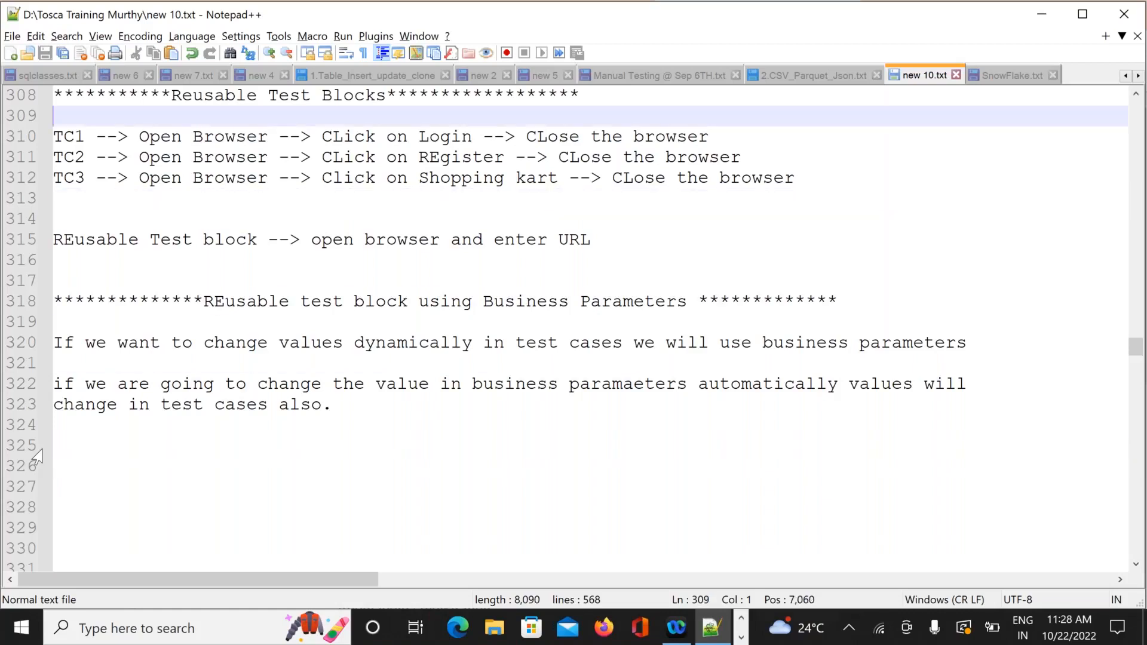
key("Down")
key("Down")
key("Down")
key("Down")
key("Down")
key("Down")
key("Down")
key("Down")
key("Down")
key("Down")
key("Down")
key("Down")
key("Down")
key("Down")
key("Down")
key("Down")
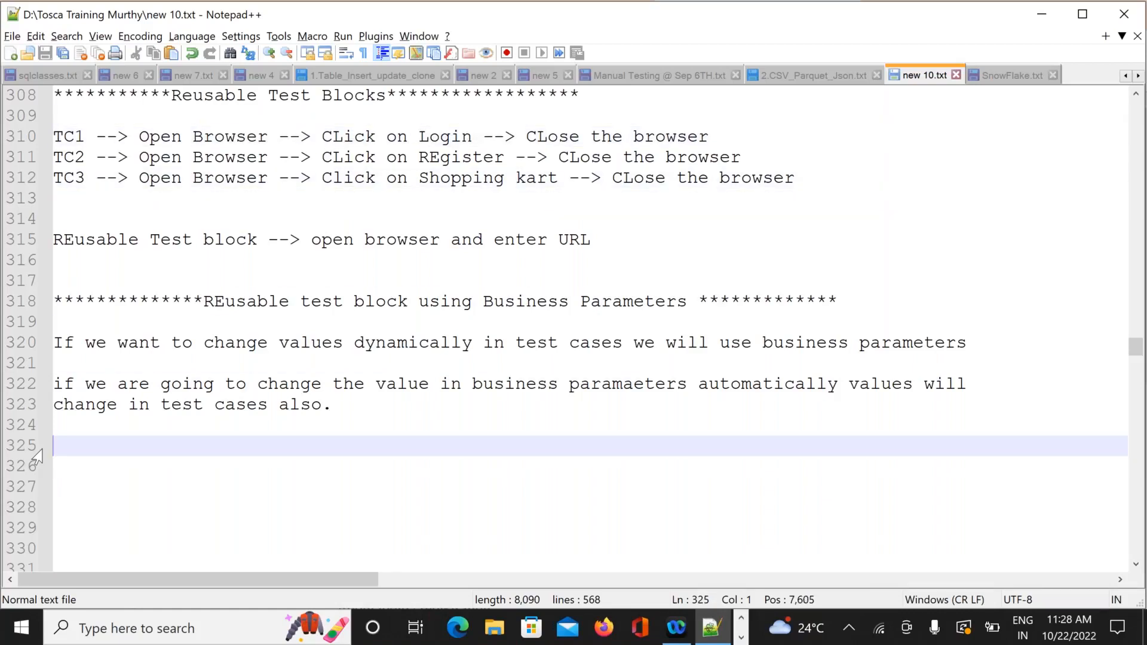
type("TC1 --")
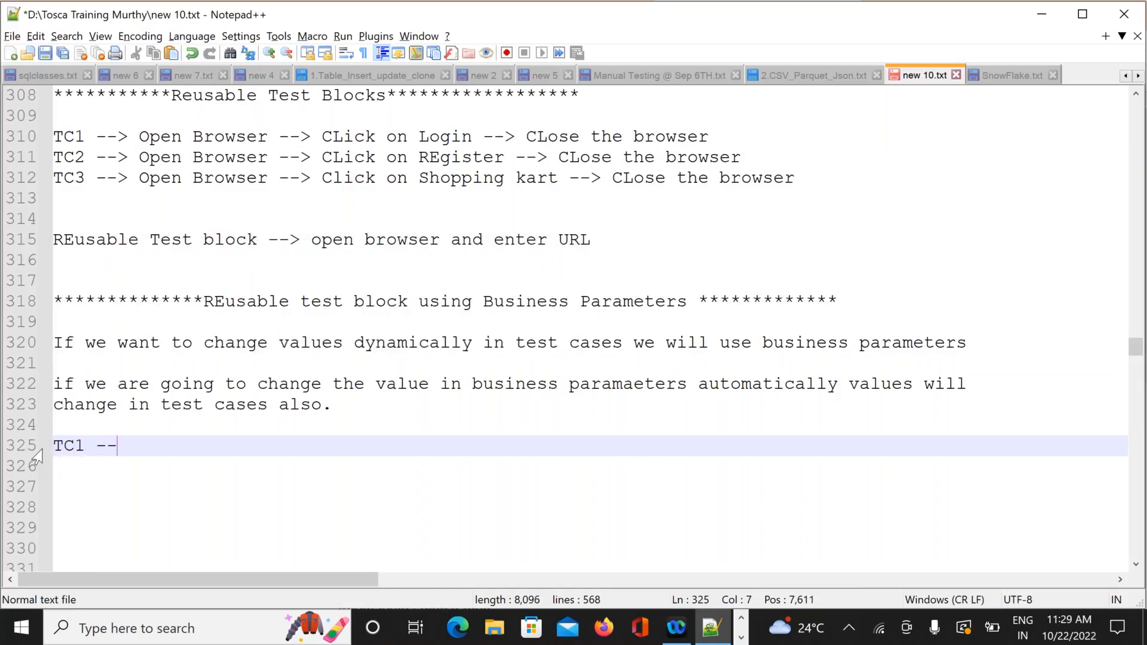
type("> op")
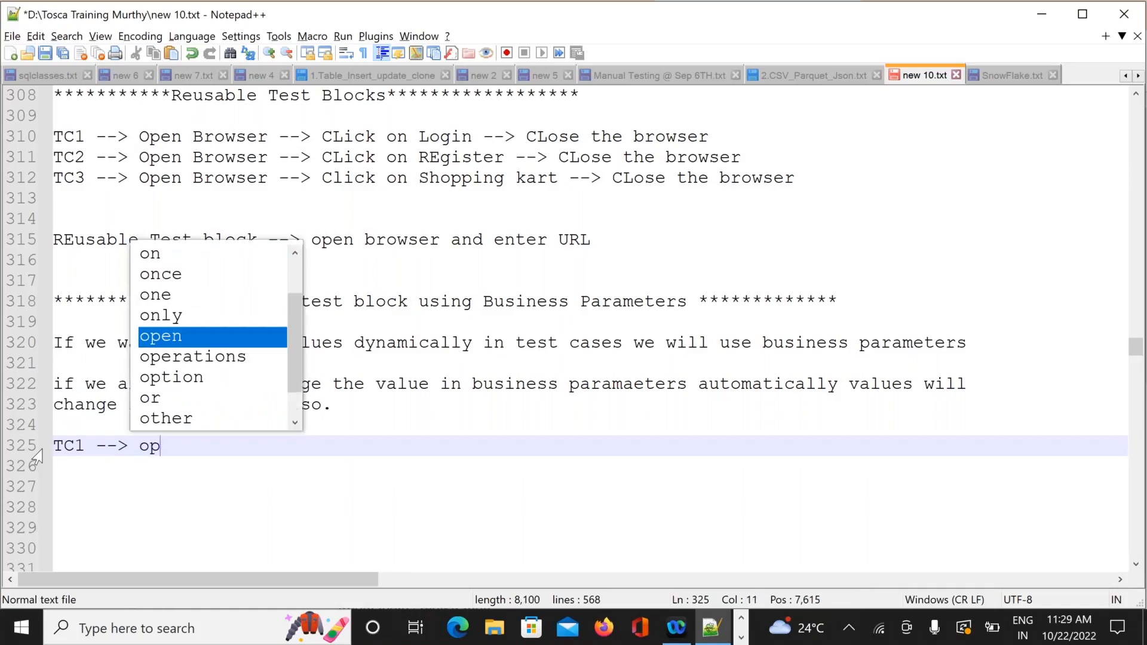
type("en br")
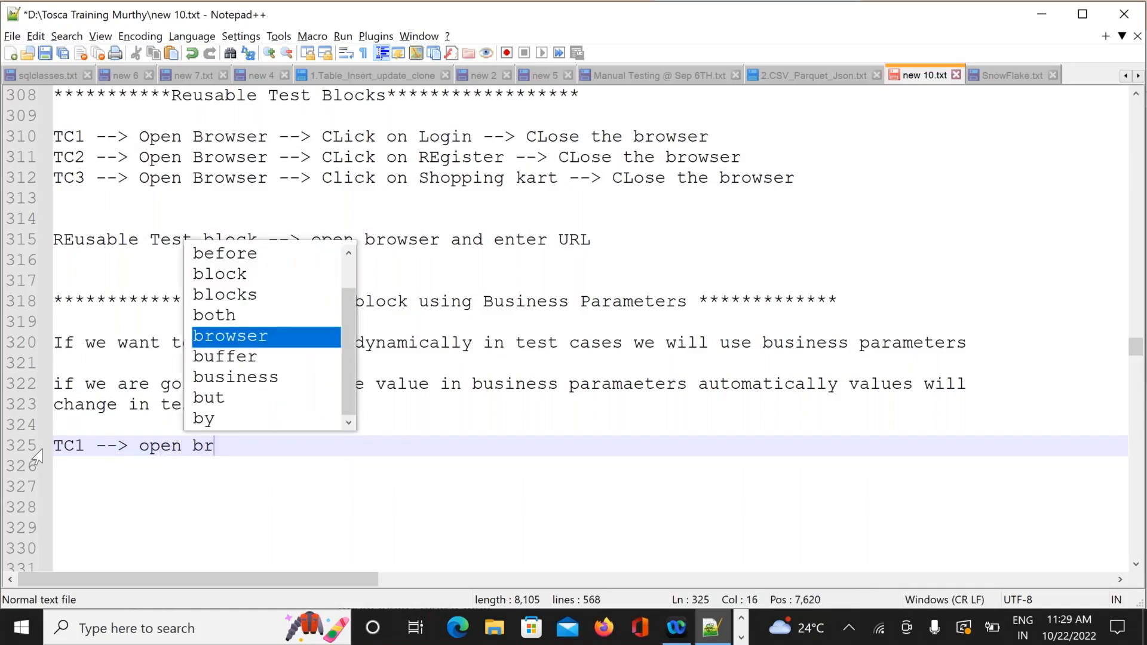
type("owser ")
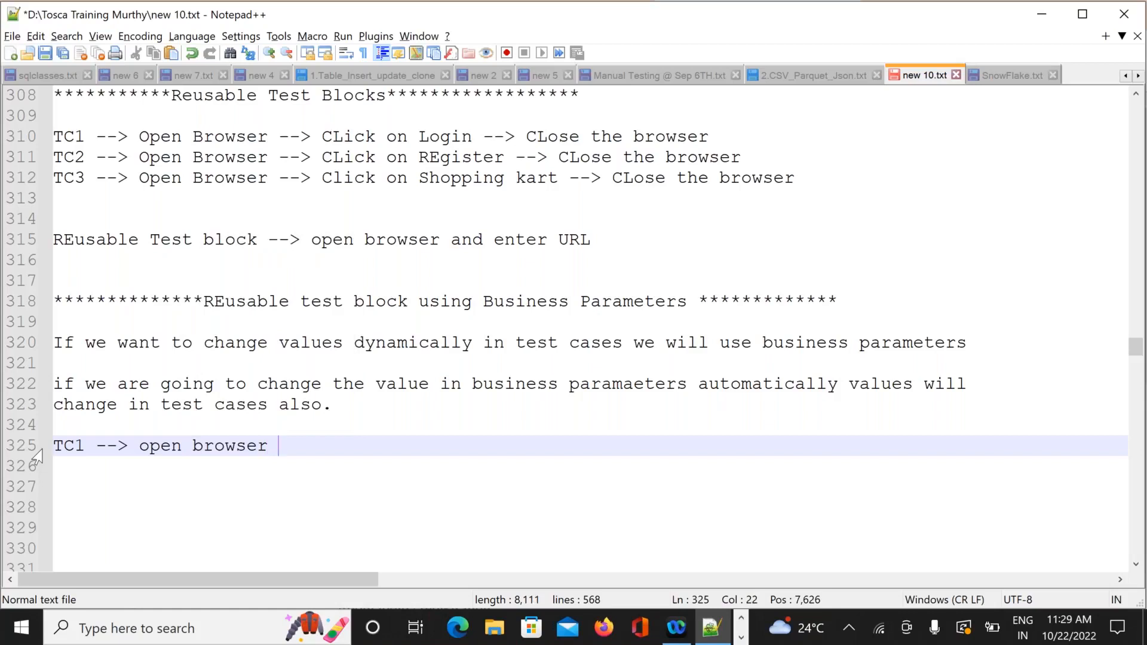
type("--> l")
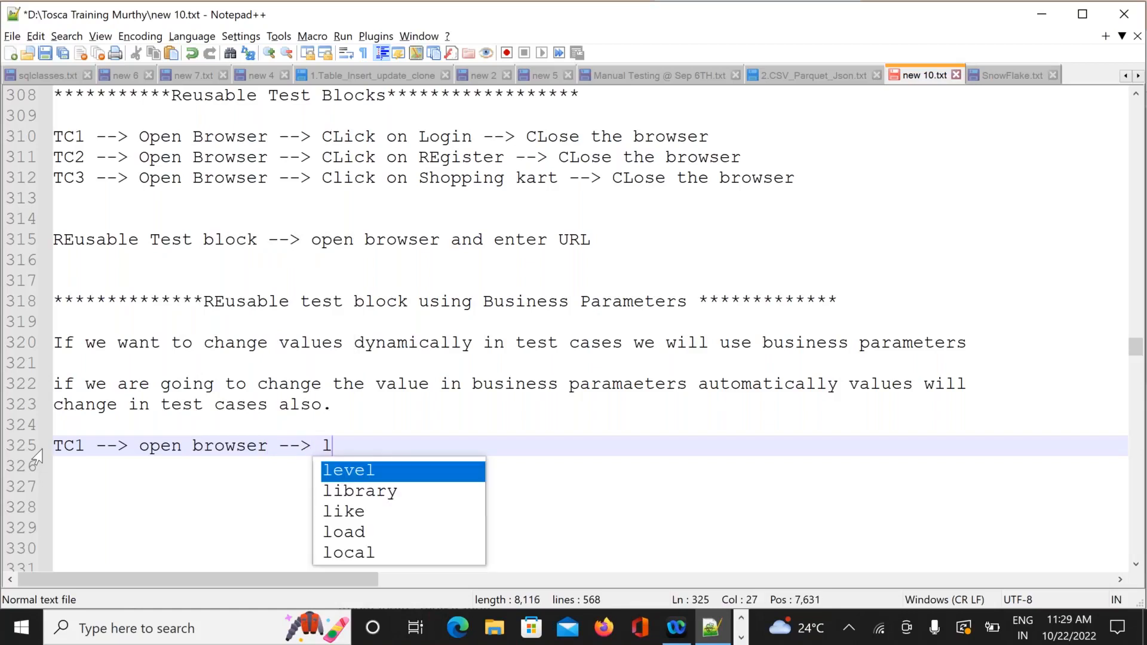
type("ogin -->")
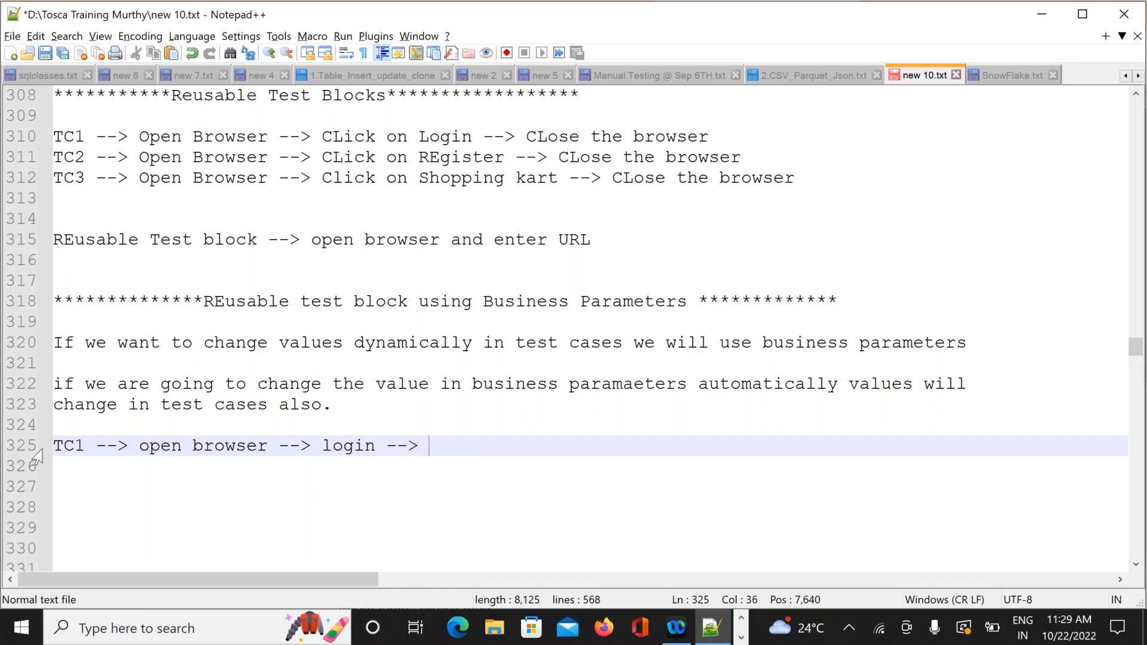
type("Lodin")
key("BackSpace")
key("BackSpace")
key("BackSpace")
key("BackSpace")
type("g")
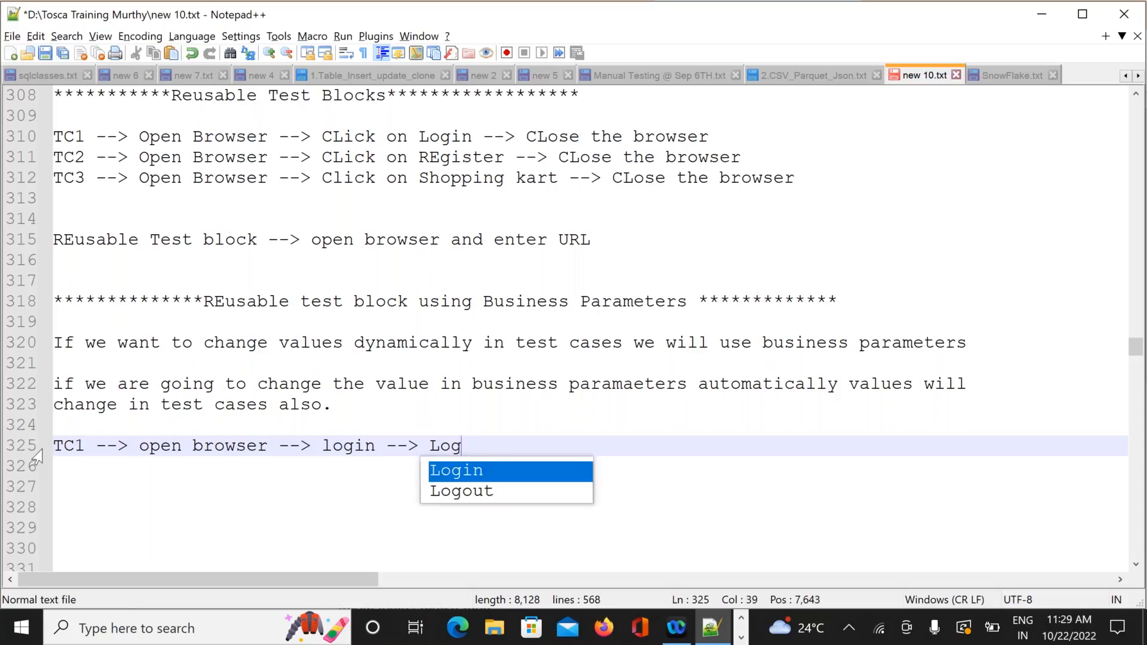
type("in cred")
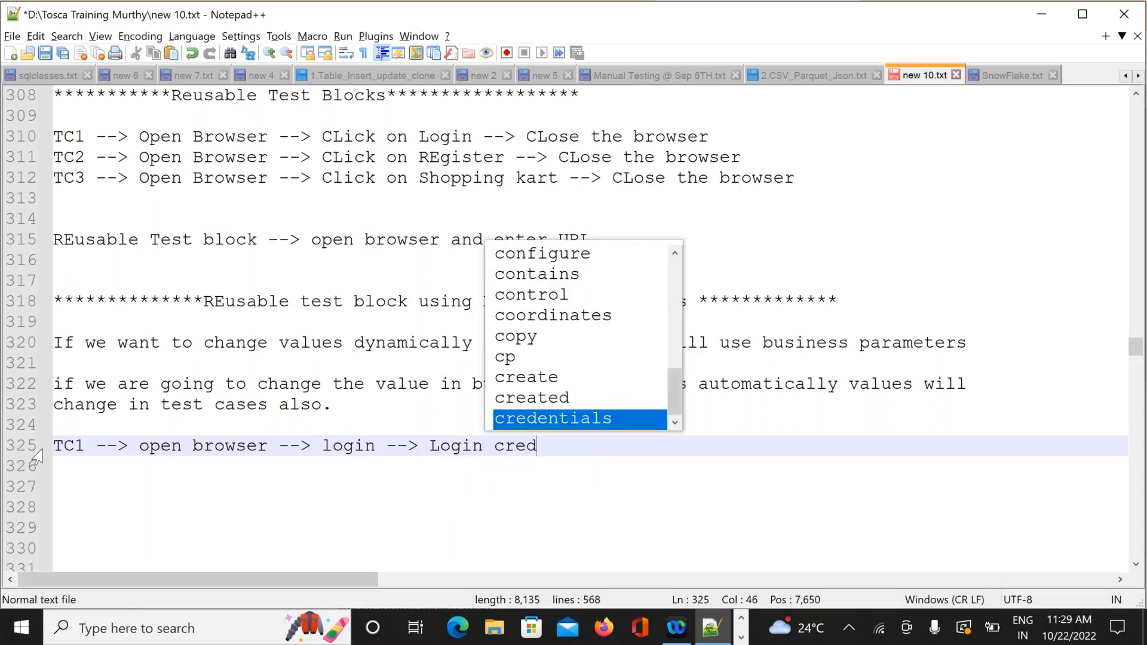
type("entials ")
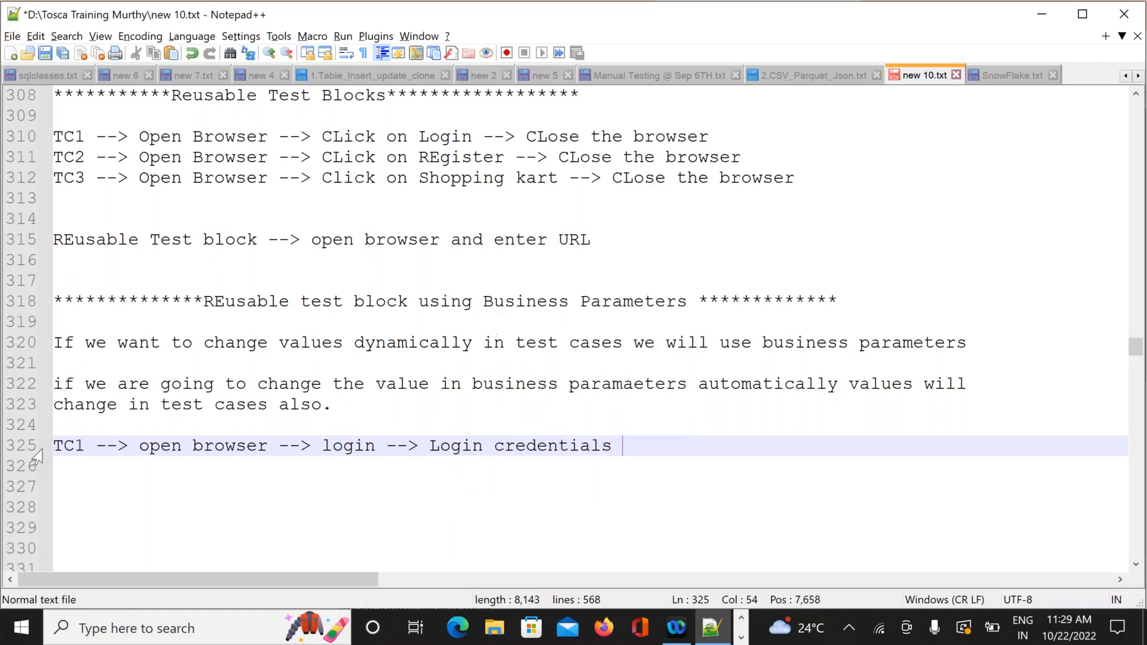
type("--")
type("> lo")
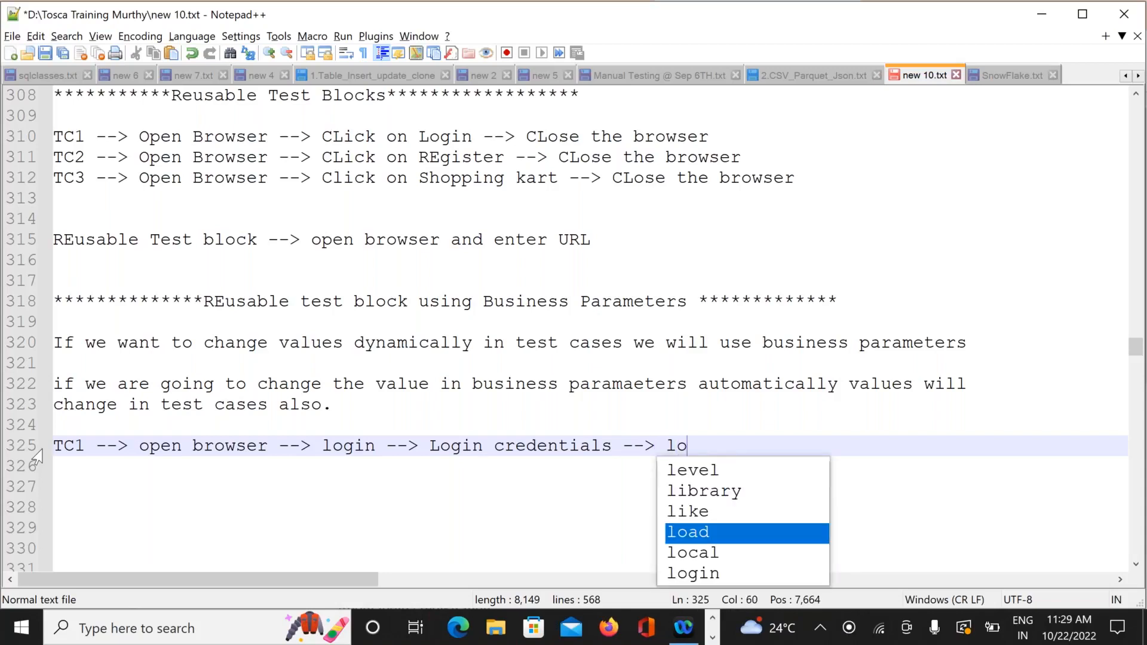
type("gout --> CLose the browser")
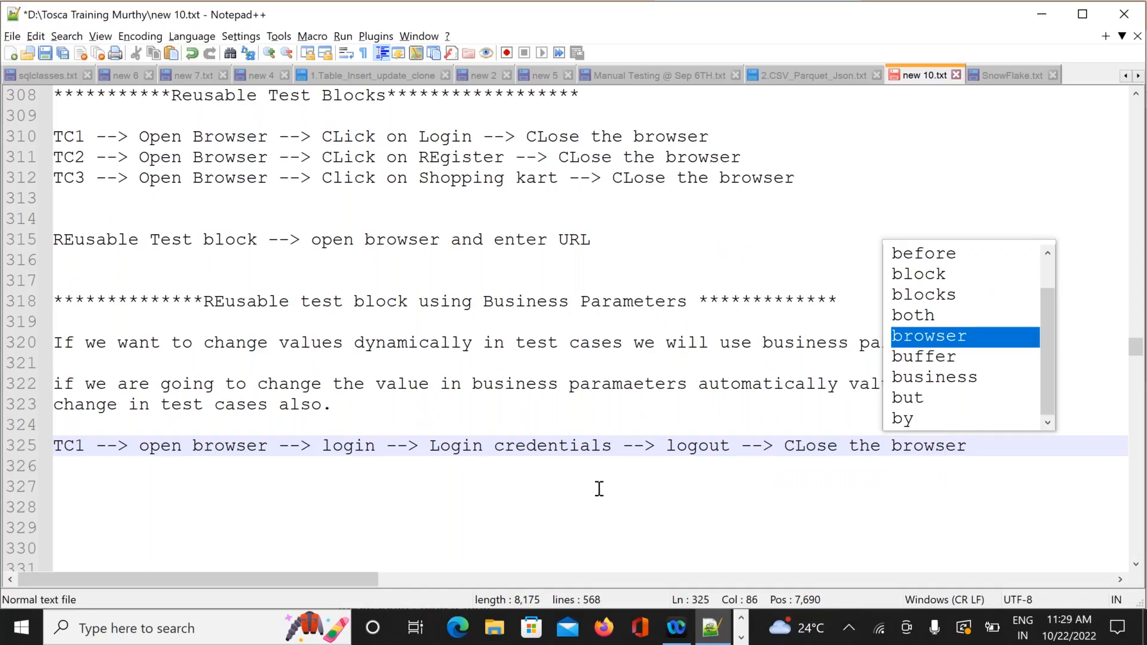
left_click(984, 458)
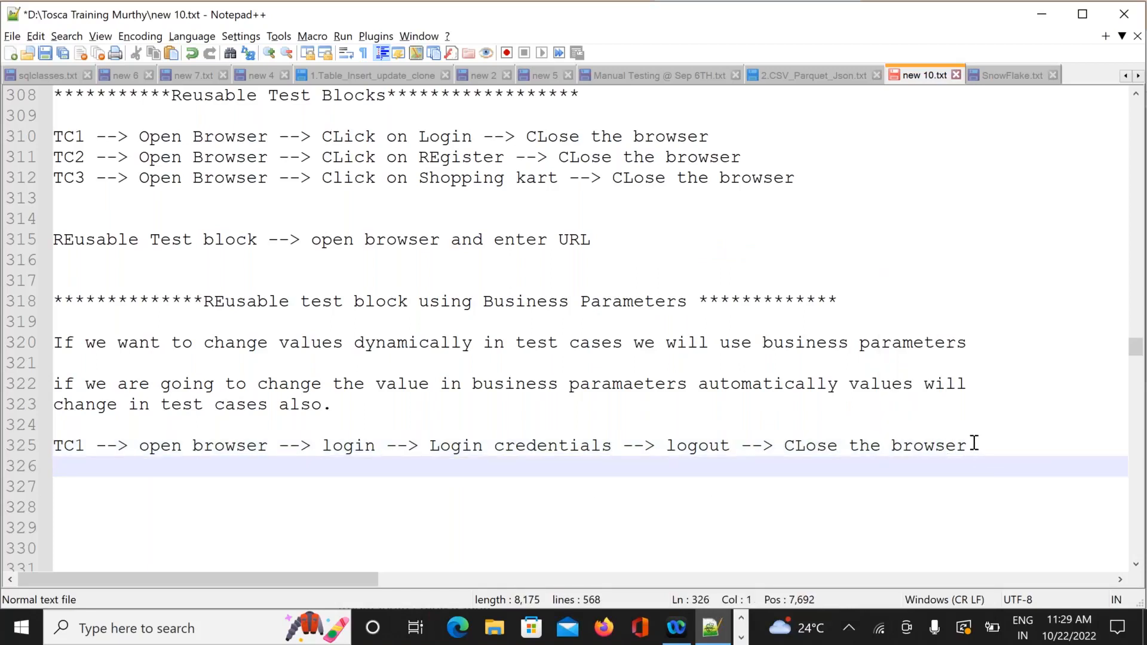
left_click_drag(974, 443, 53, 445)
key("ctrl+c")
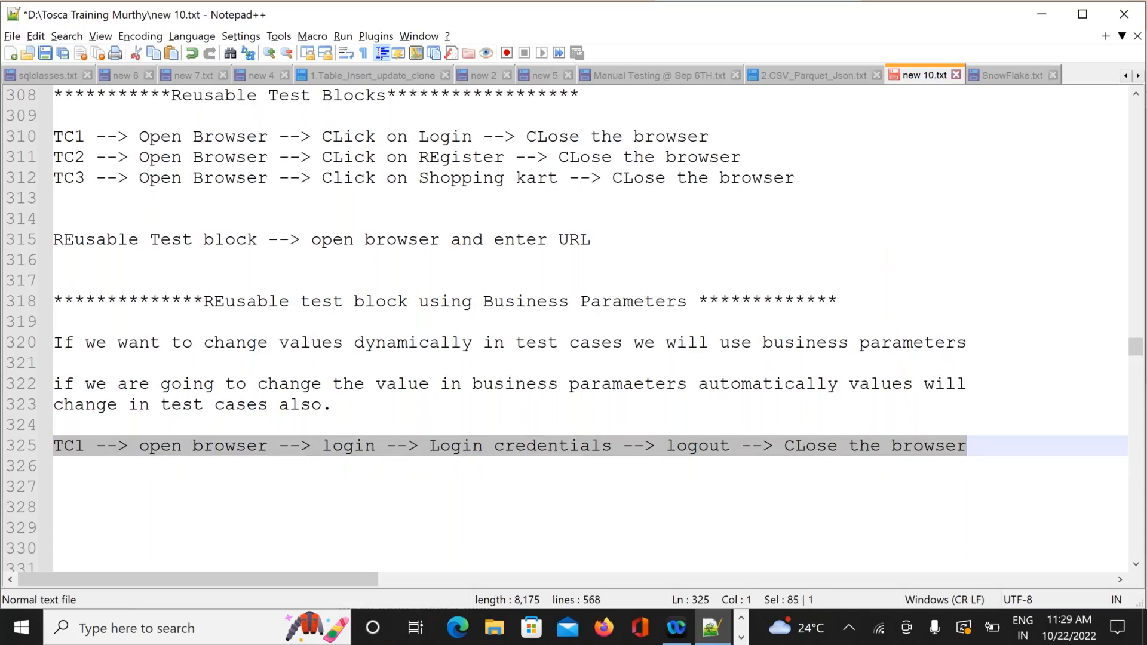
Paste the TC1 flow onto lines 326 and 327, renumbering them TC2 and TC3.
left_click(63, 474)
key("ctrl+v")
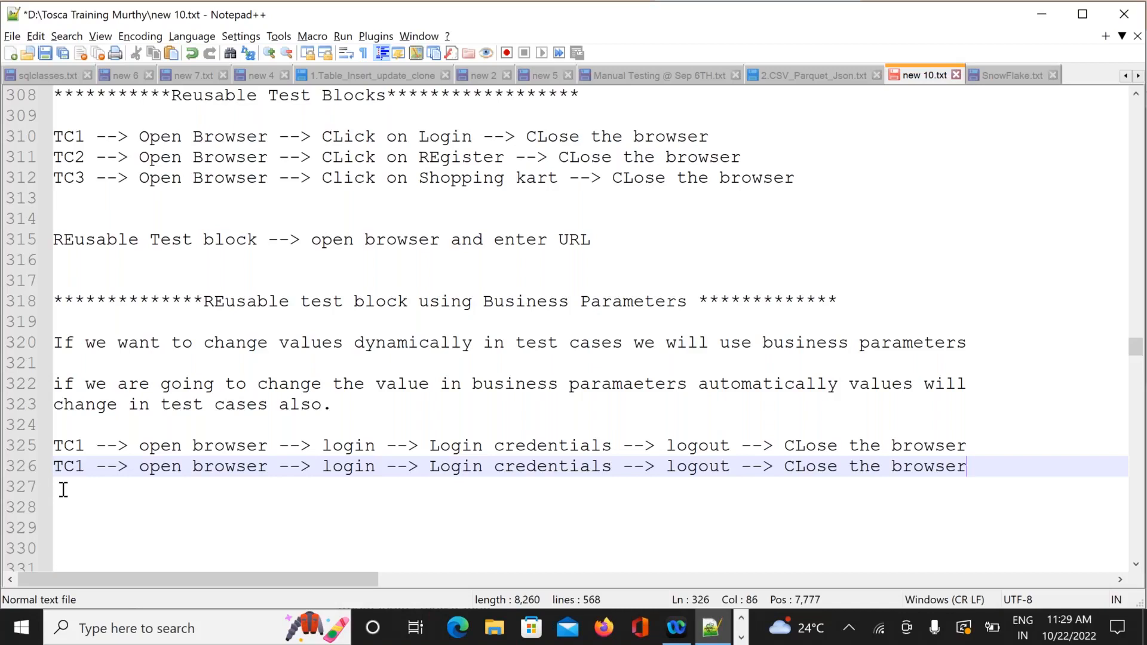
left_click(61, 488)
key("ctrl+v")
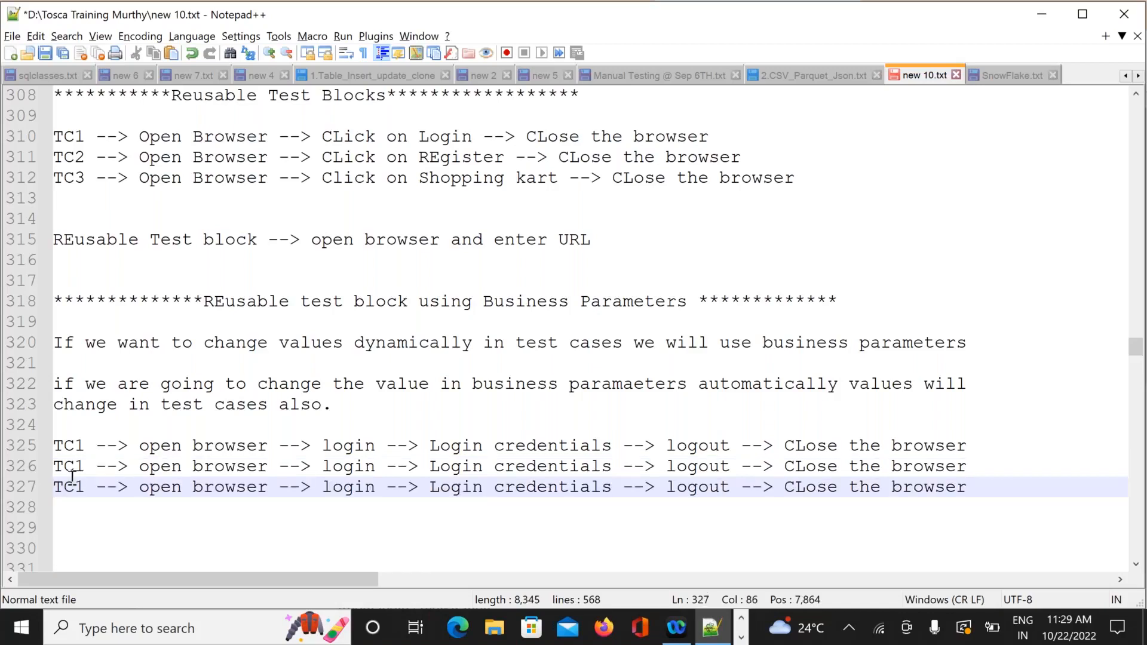
left_click(86, 468)
key("BackSpace")
type("2")
left_click(85, 485)
key("BackSpace")
type("3")
Save the notes and add blank lines below the TC3 line.
key("ctrl+s")
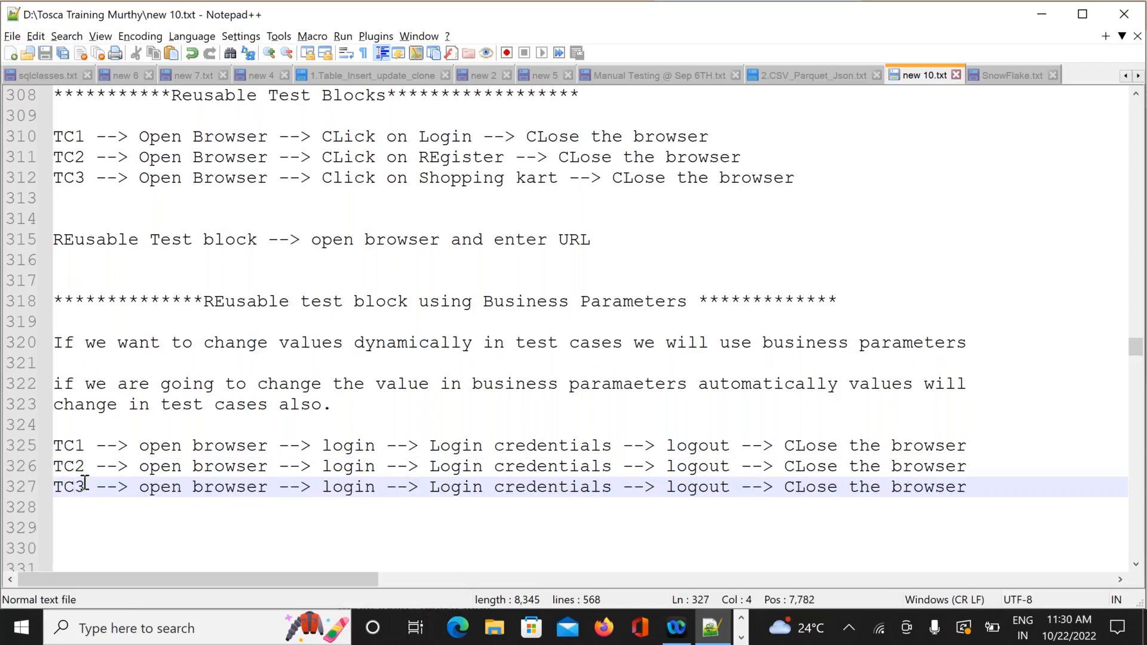
left_click(998, 489)
key("Return")
key("Return")
key("Return")
key("Return")
key("Return")
key("Return")
key("Return")
key("Return")
key("Return")
key("Return")
key("Return")
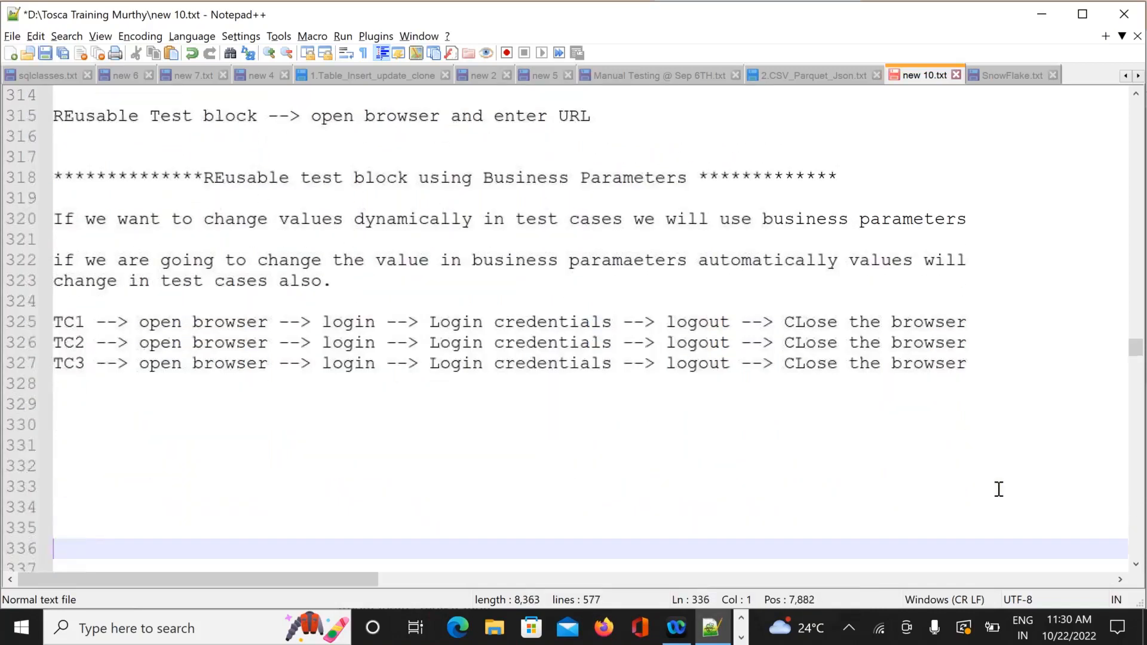
key("Up")
key("Up")
key("Up")
key("Up")
key("Up")
key("Up")
key("Up")
key("Up")
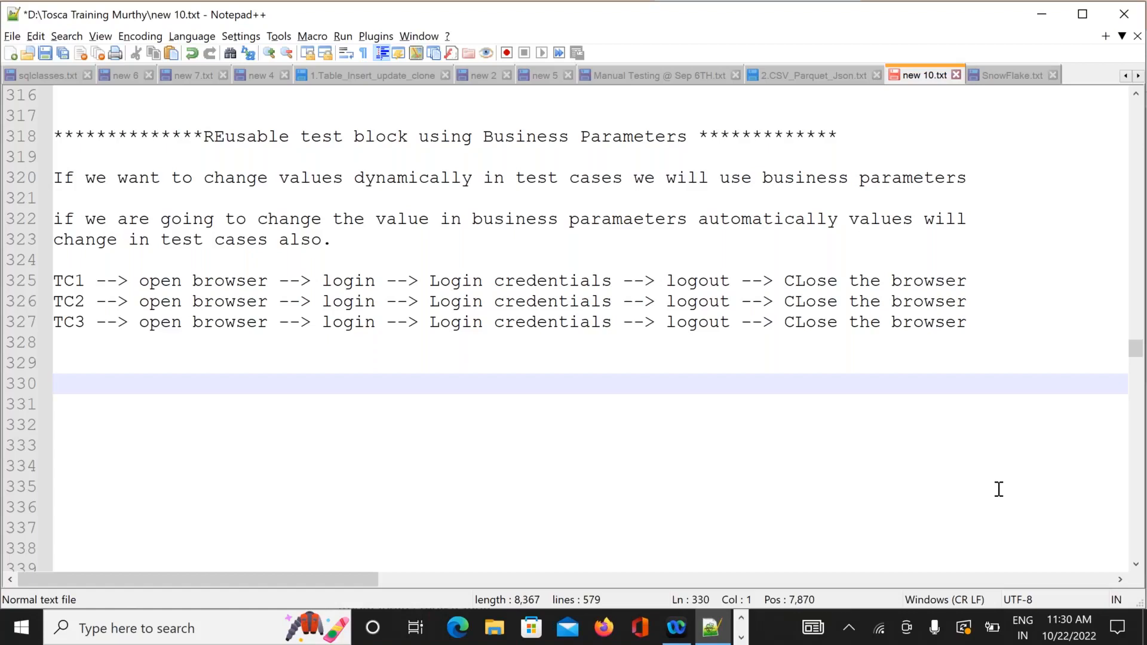
Add the line 'LIbrary --> Resuable Test block --> Add test steps' below the TC flows.
type("LIbrar")
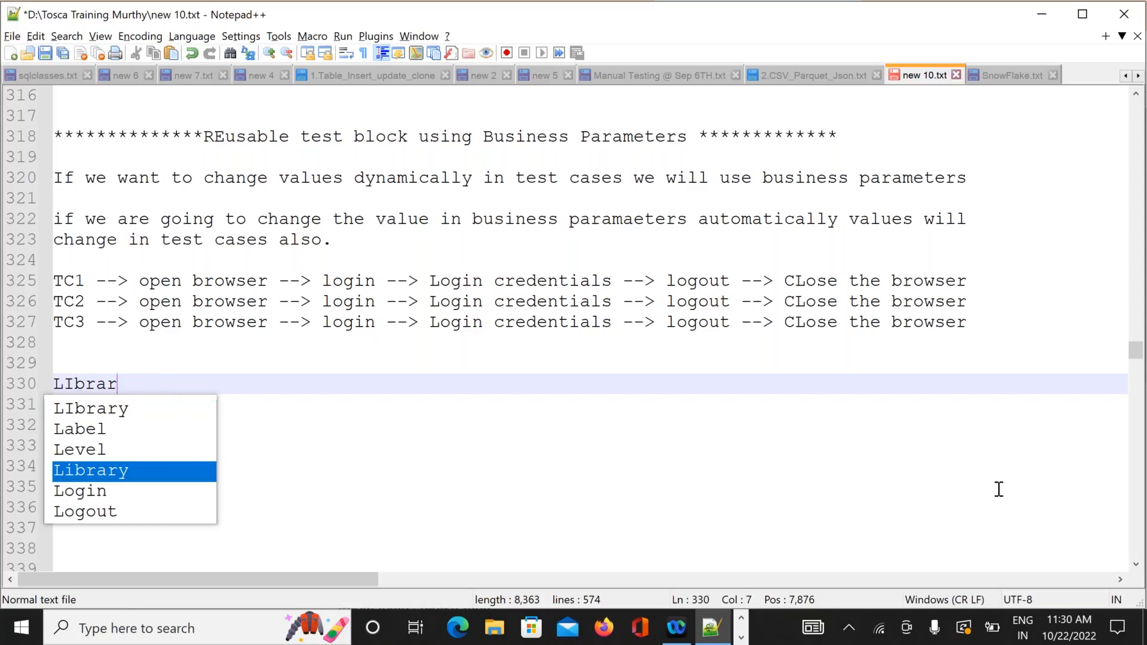
type("y --")
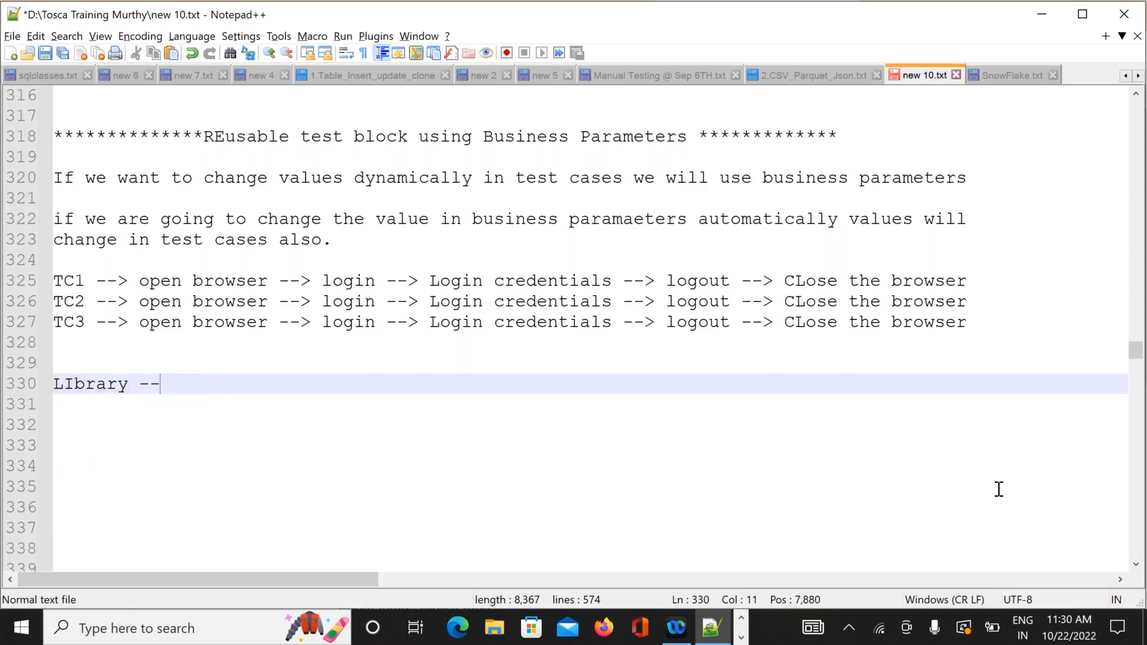
type("> R")
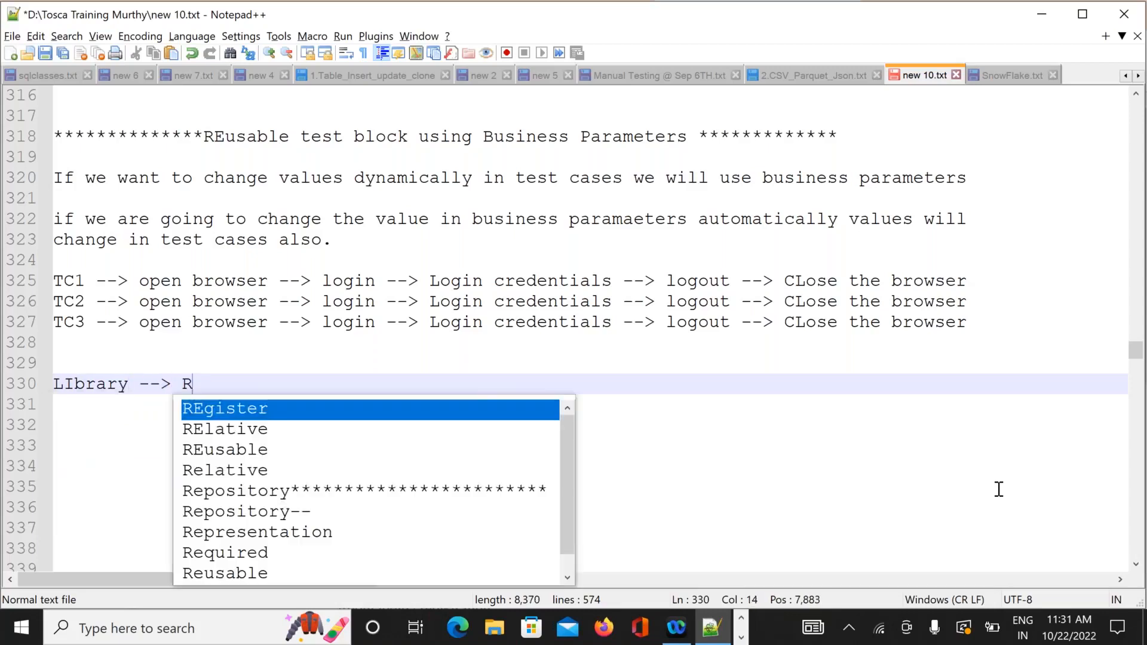
type("esuable ")
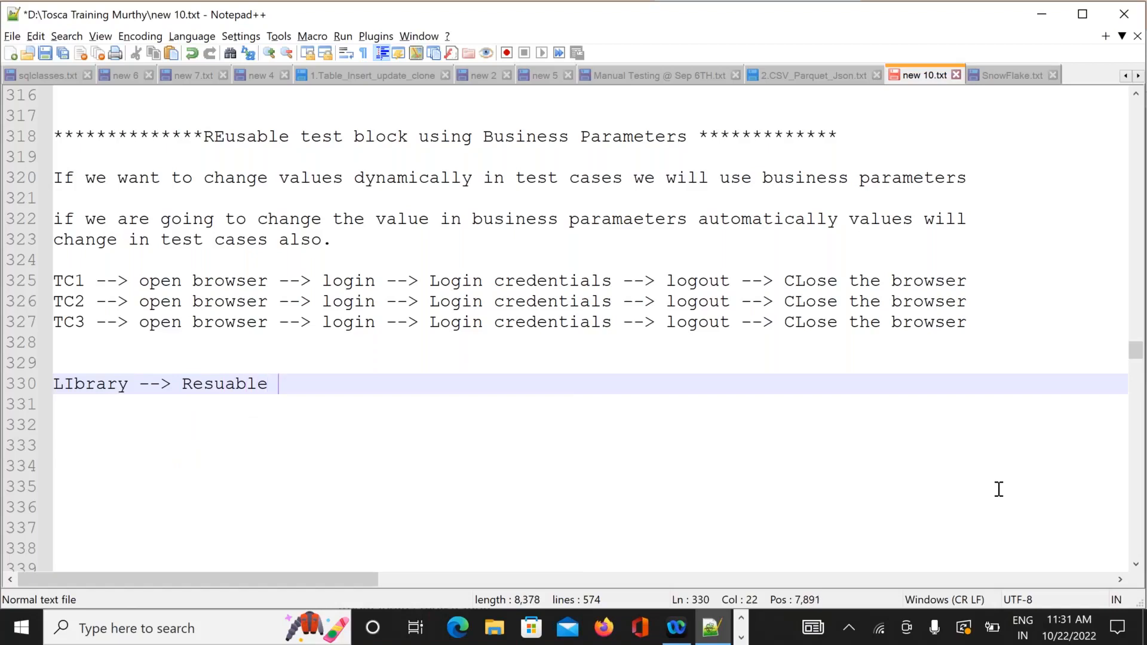
type("Test bl")
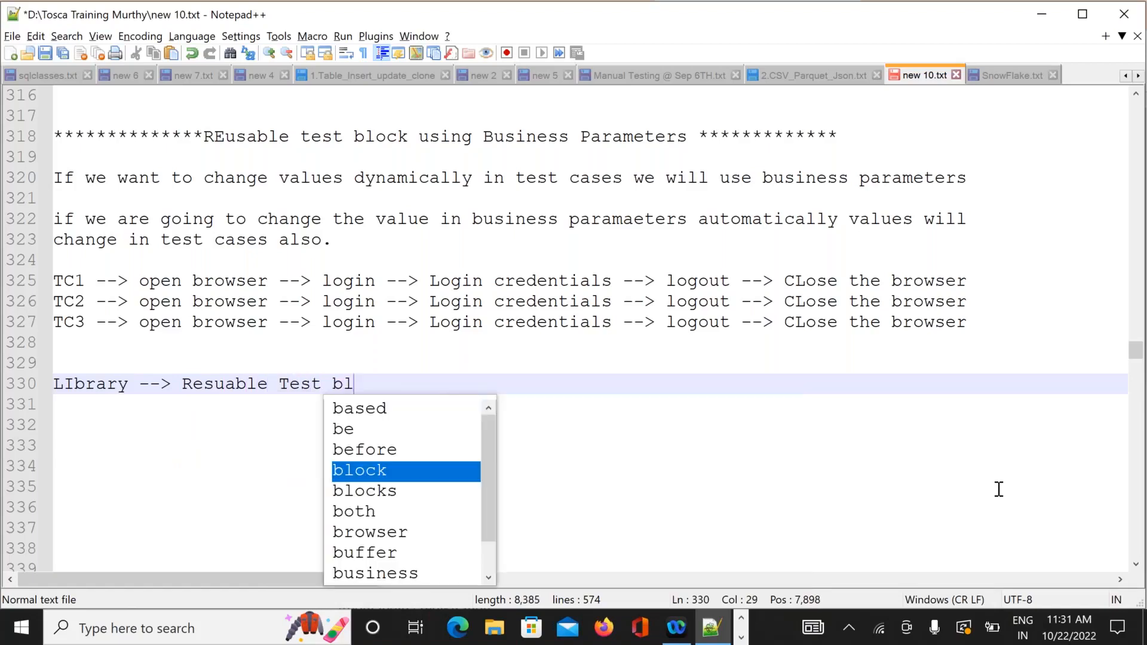
type("ock -")
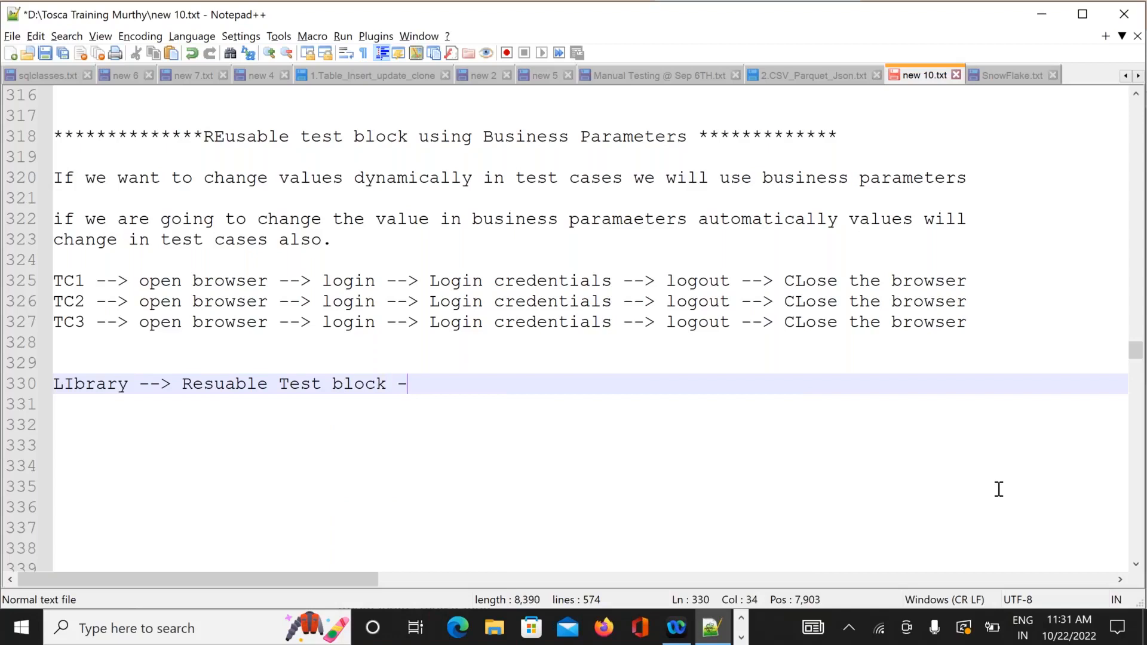
type("-> A")
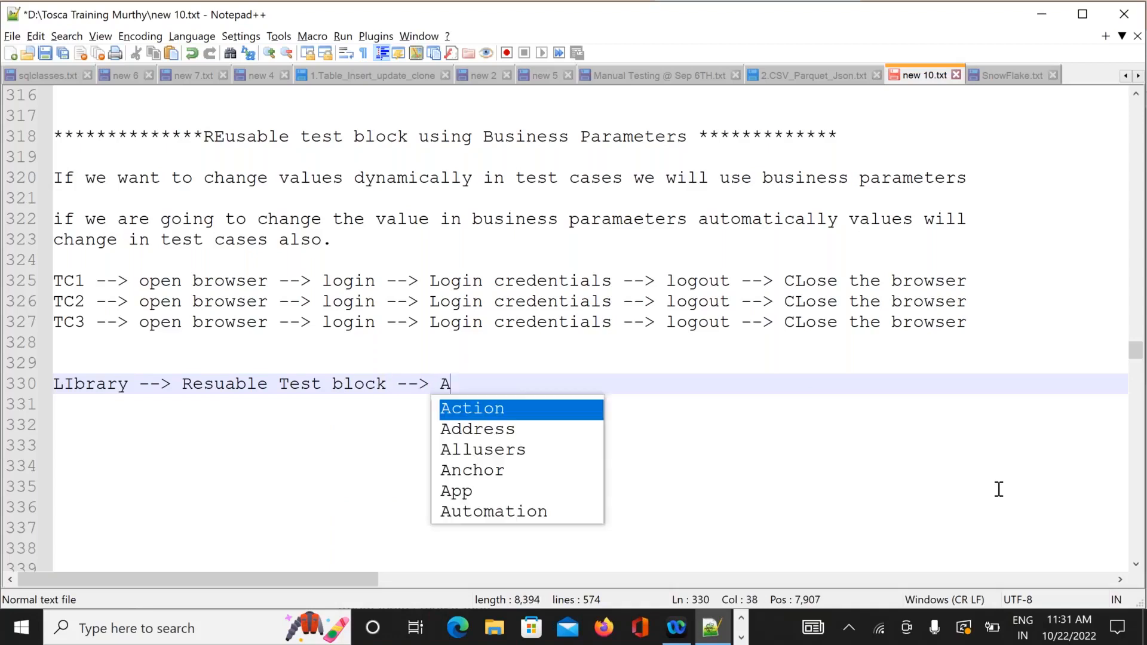
type("dd test steps")
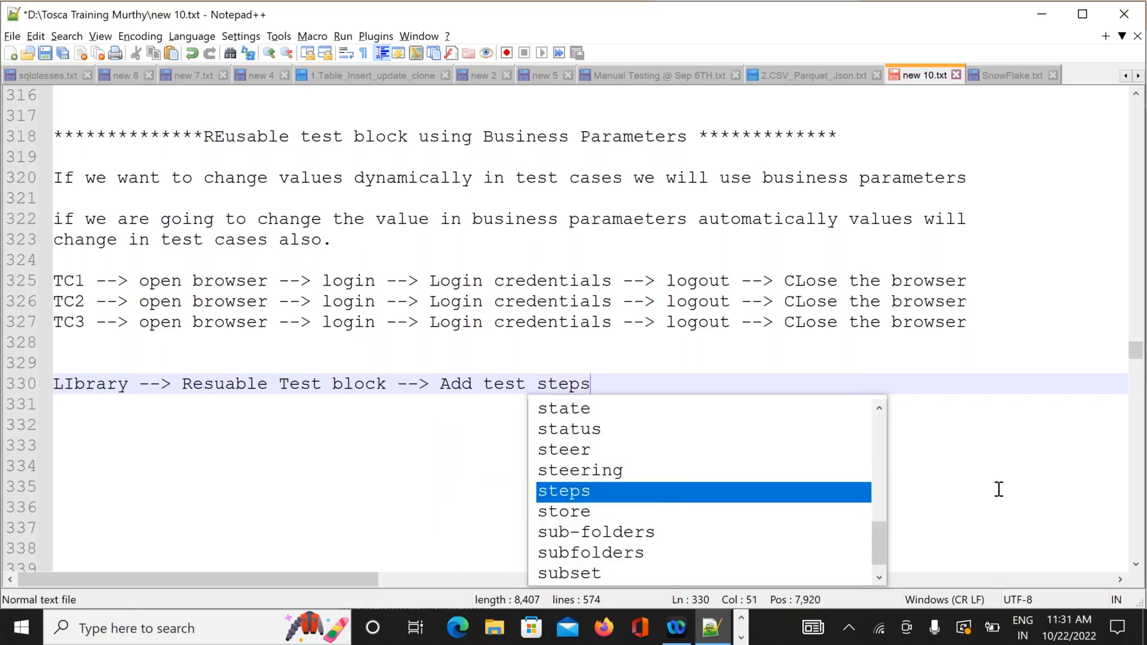
key("Return")
key("Return")
key("Return")
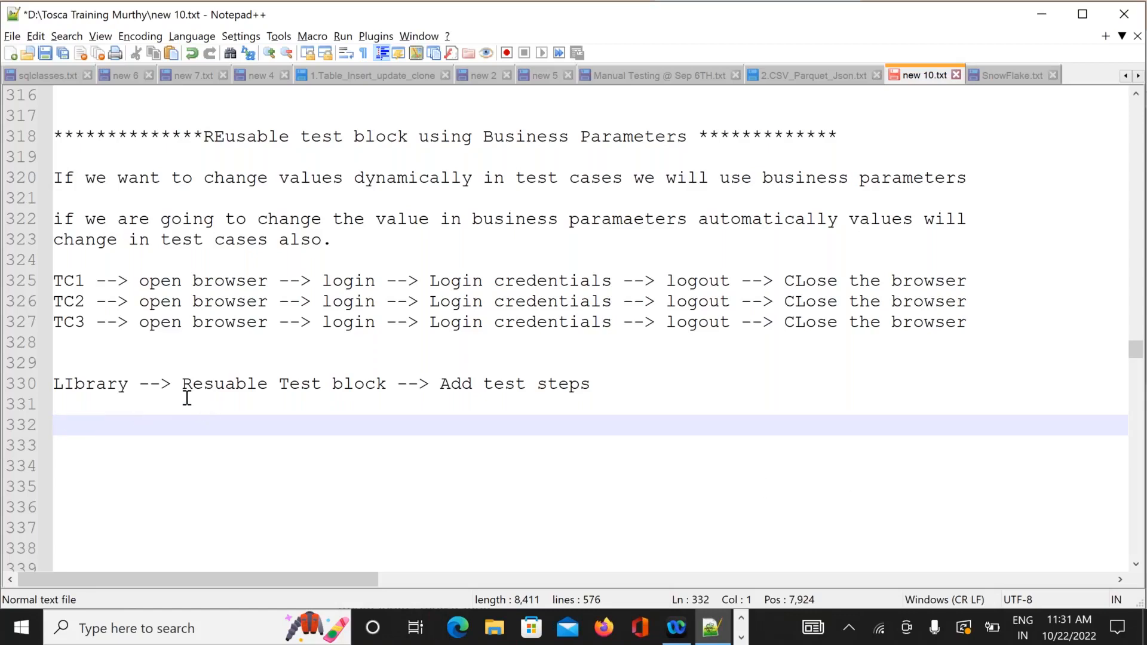
Write 'REusable Test block --> Open browser,Login,LOgin Credentials', fixing the capital R in Credentials.
type("REu")
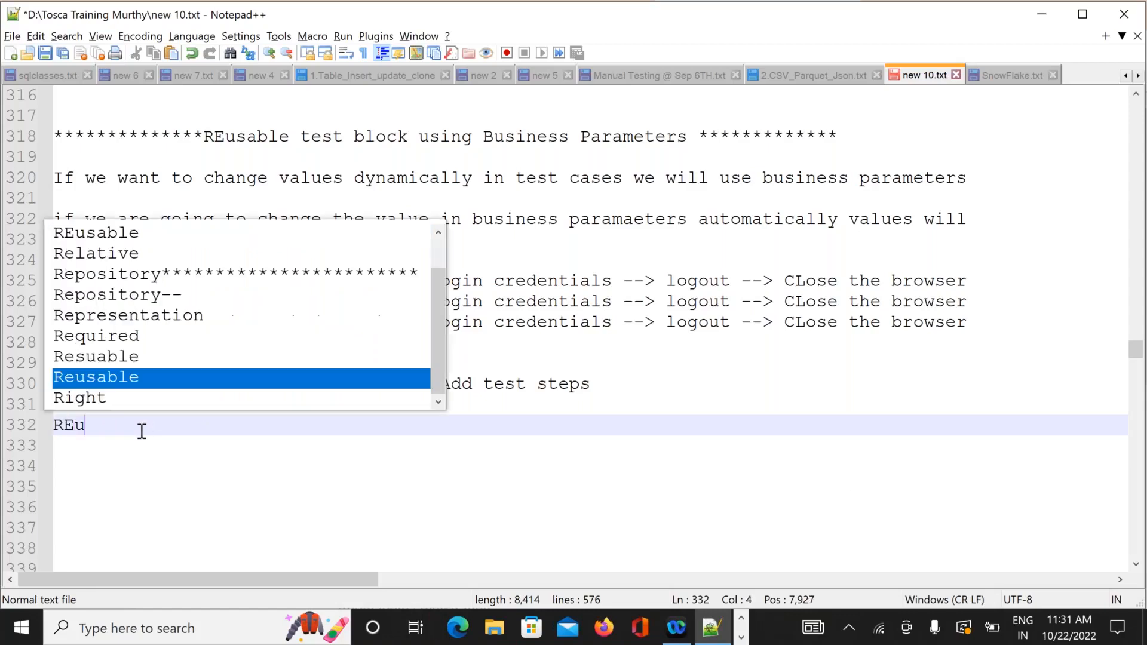
type("sable ")
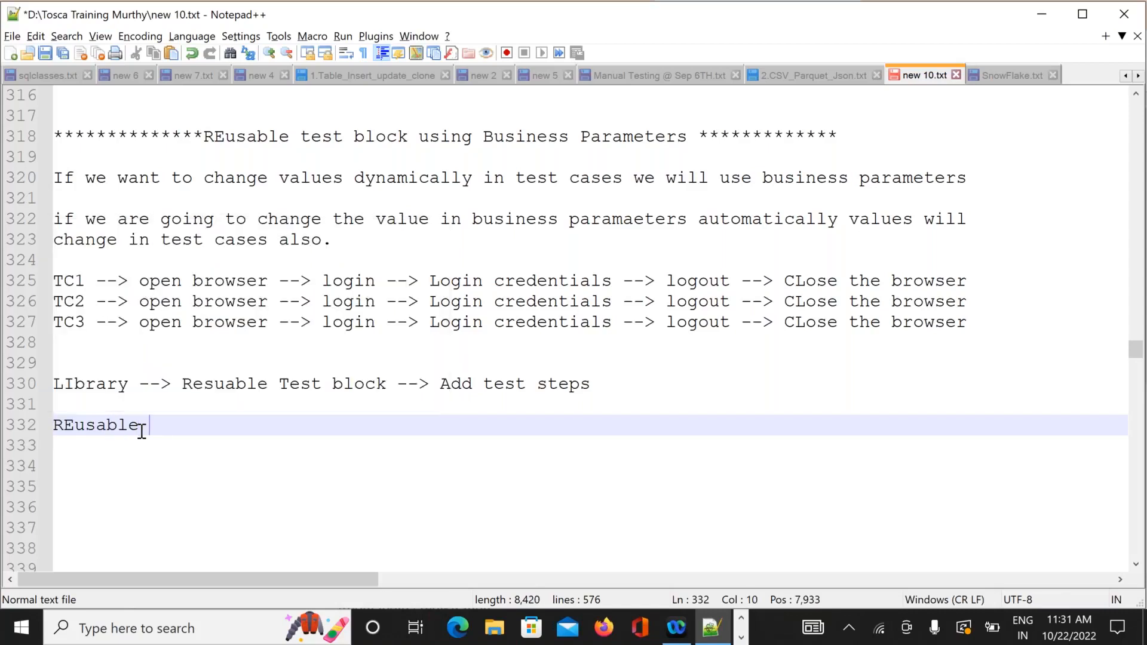
type("Test bl")
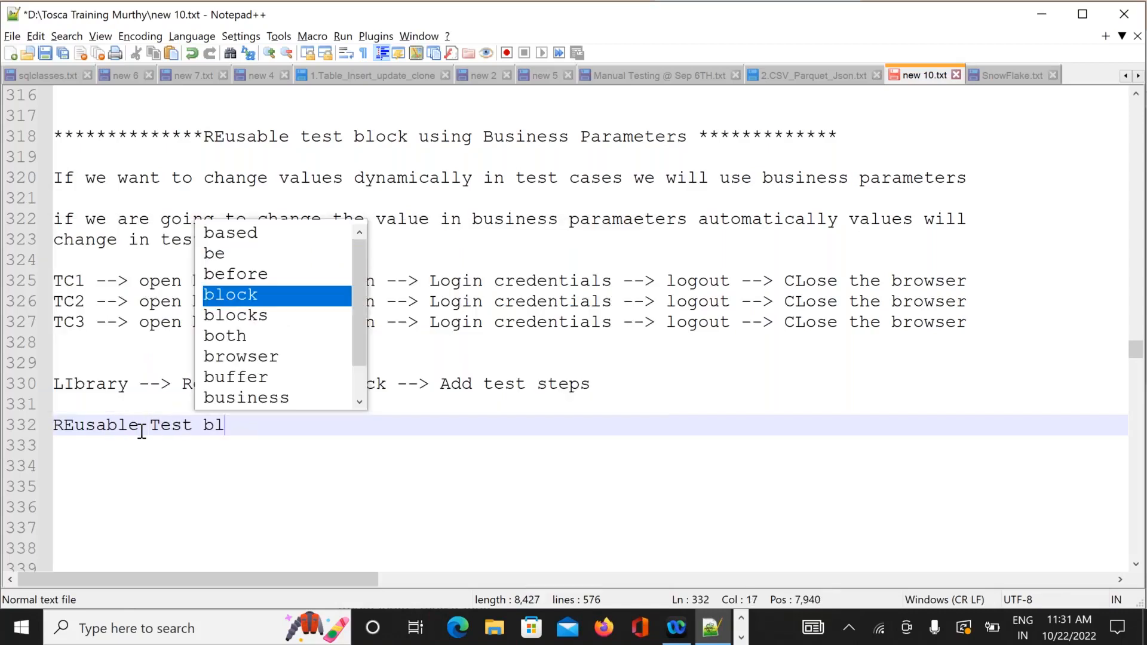
type("ock --")
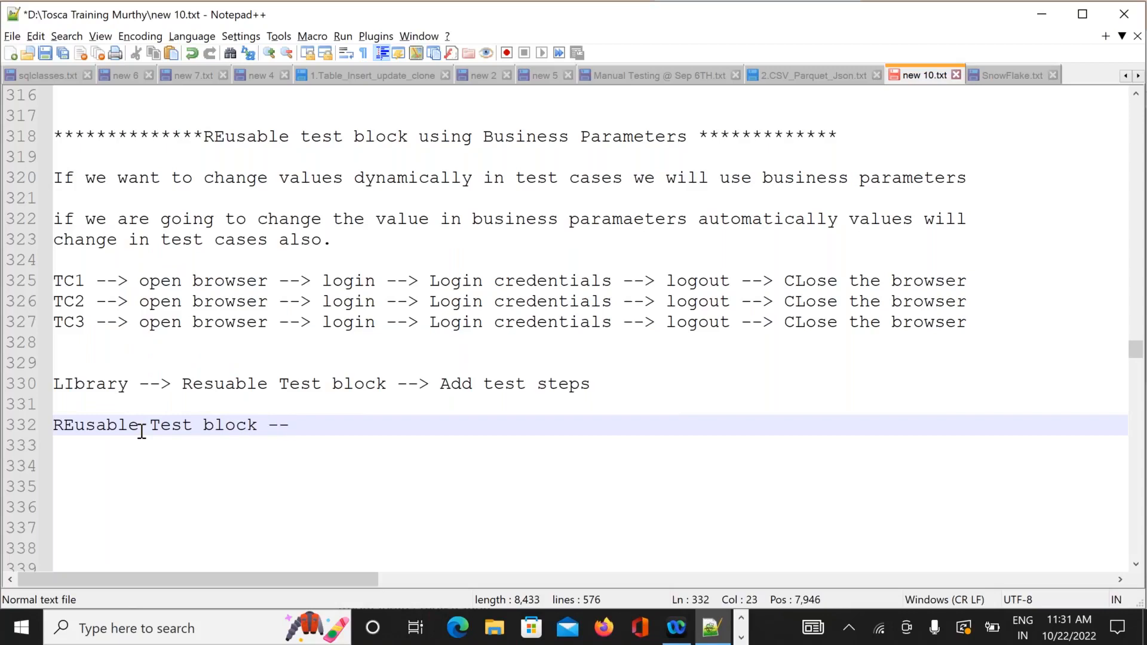
type("> O")
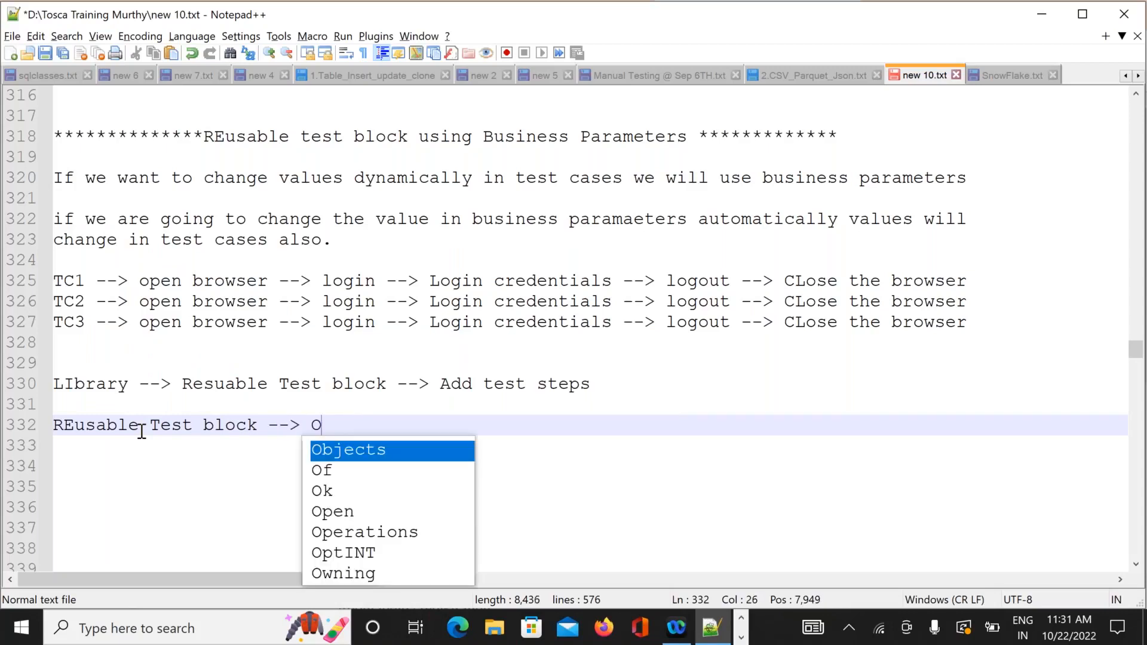
type("pen ")
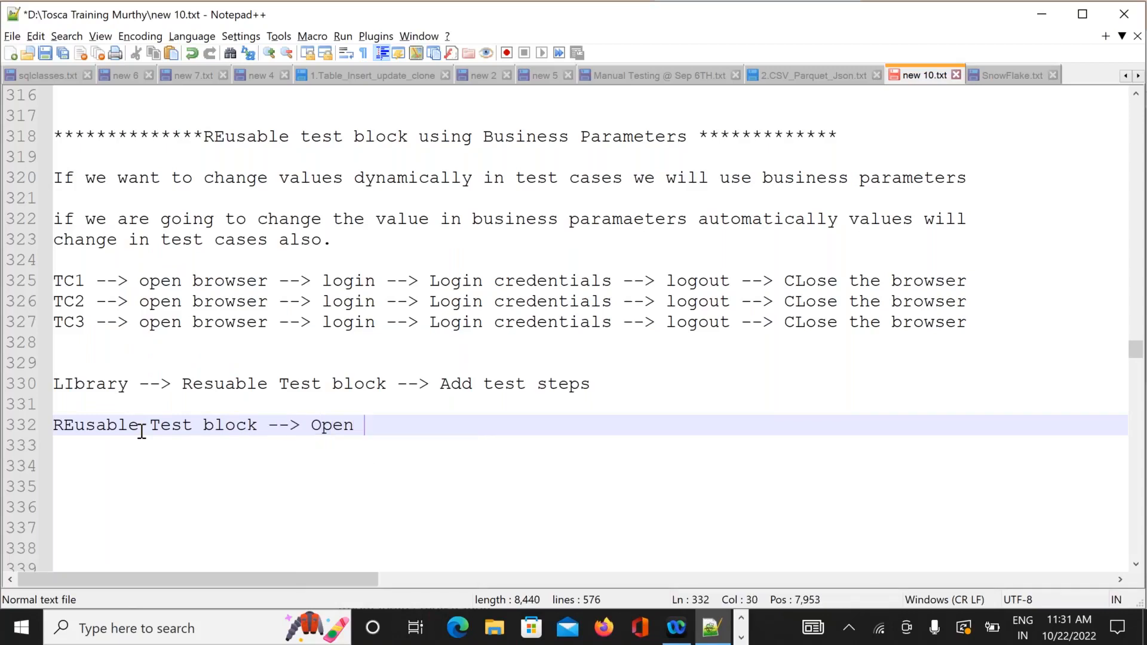
type("browse")
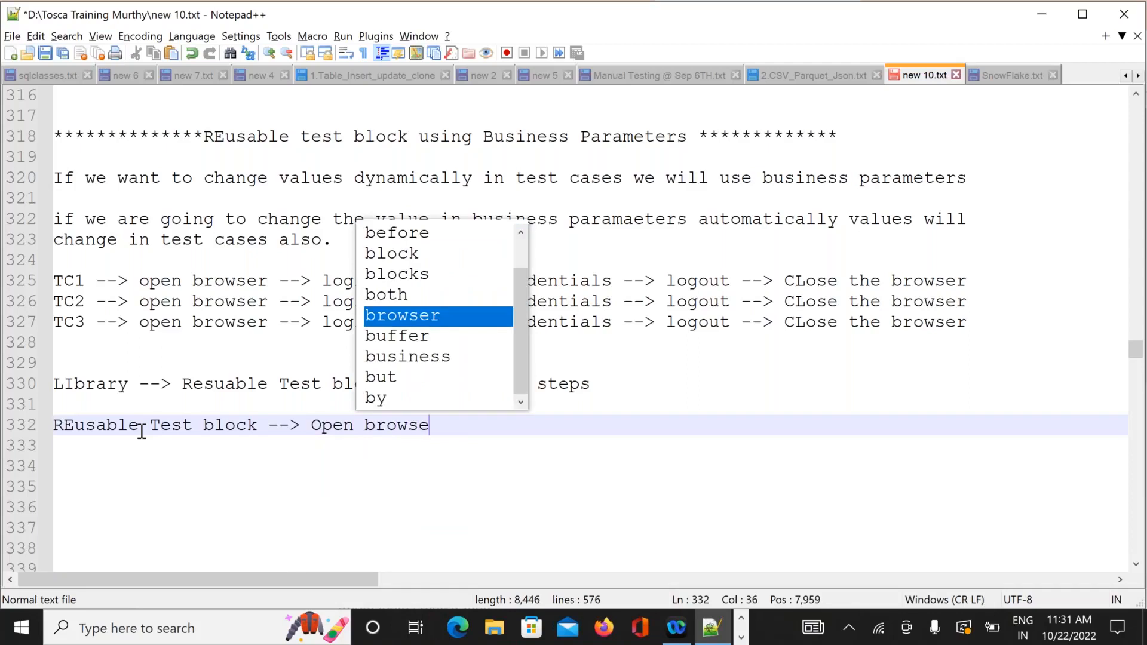
type("r,")
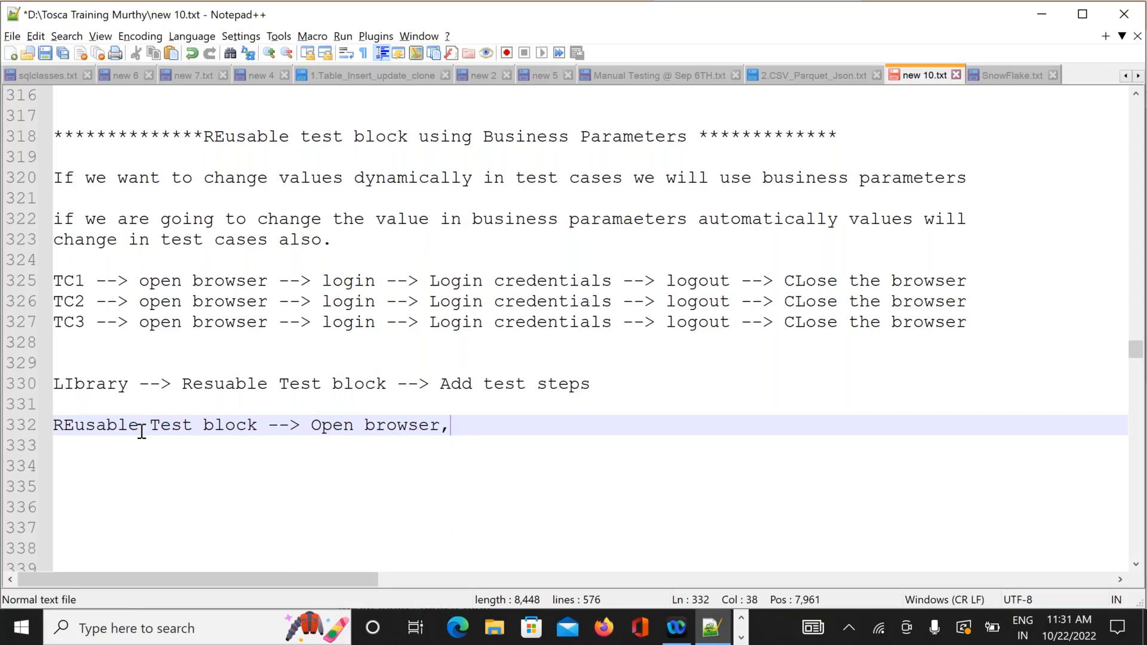
type("Login,LOgin")
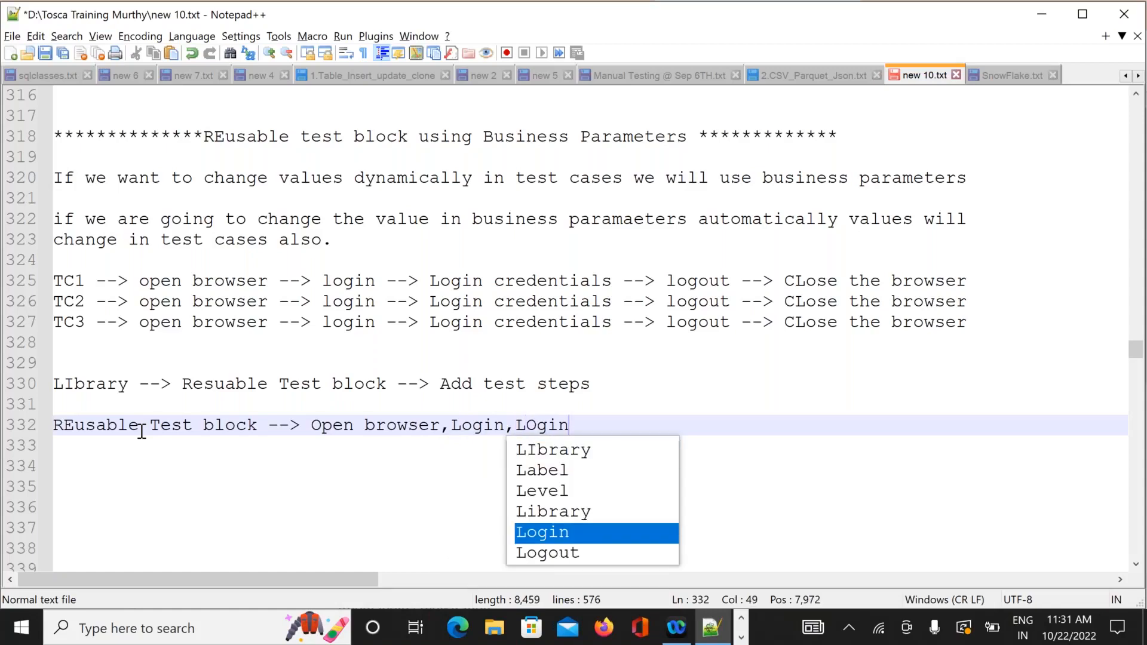
type(" CRe")
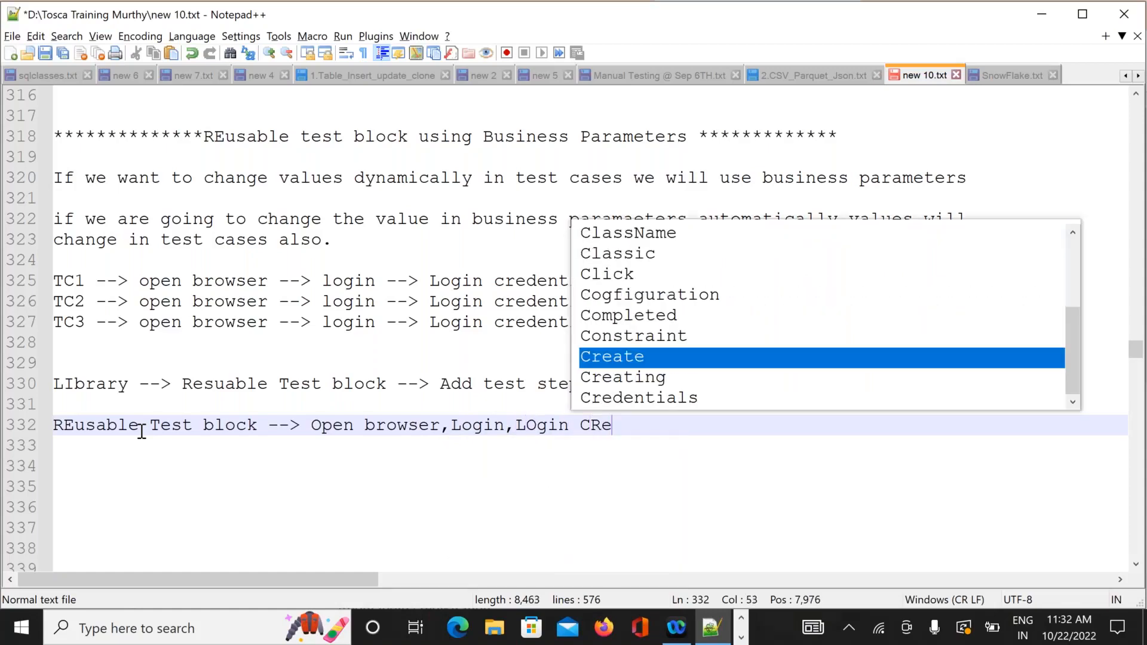
type("dentials")
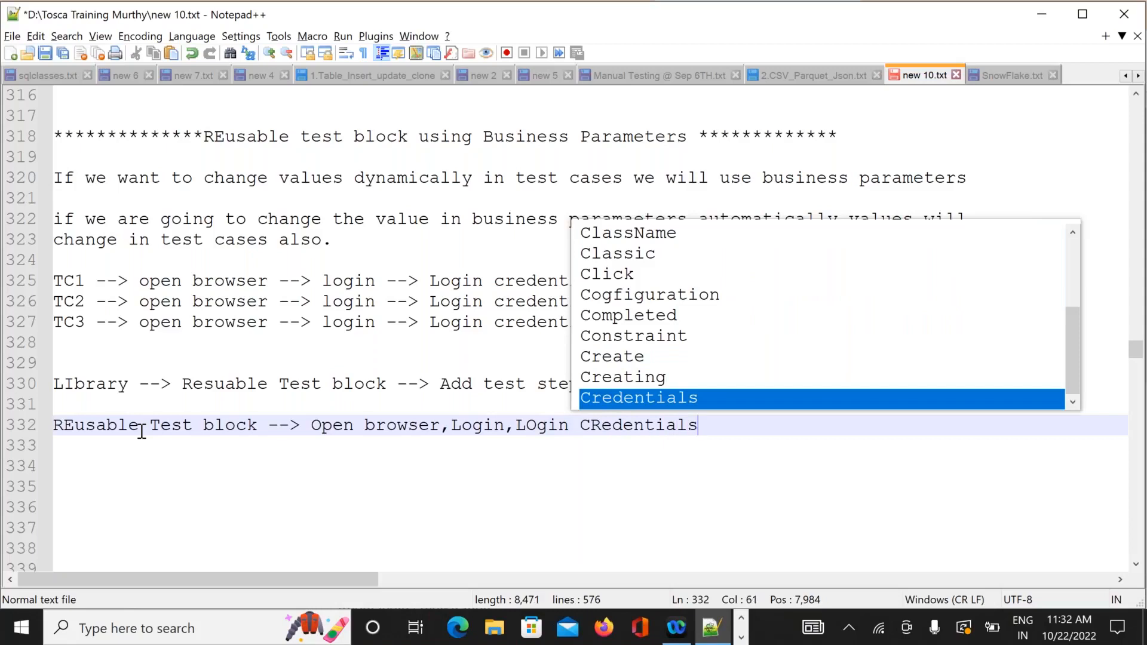
key("Escape")
key("Return")
key("Return")
key("Return")
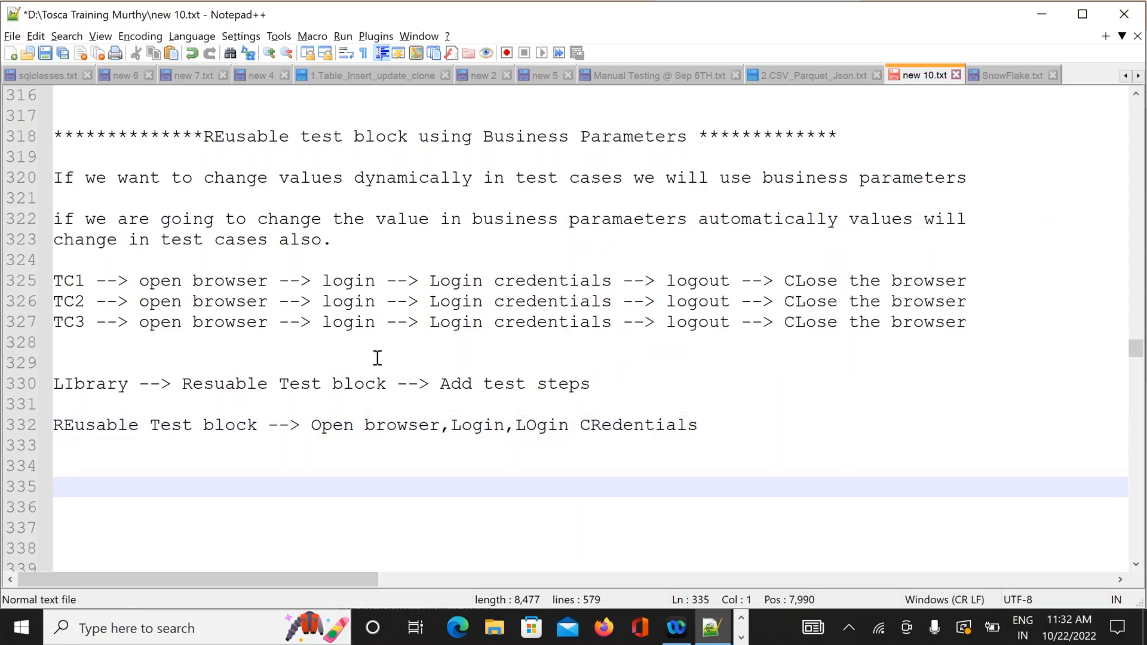
left_click(601, 425)
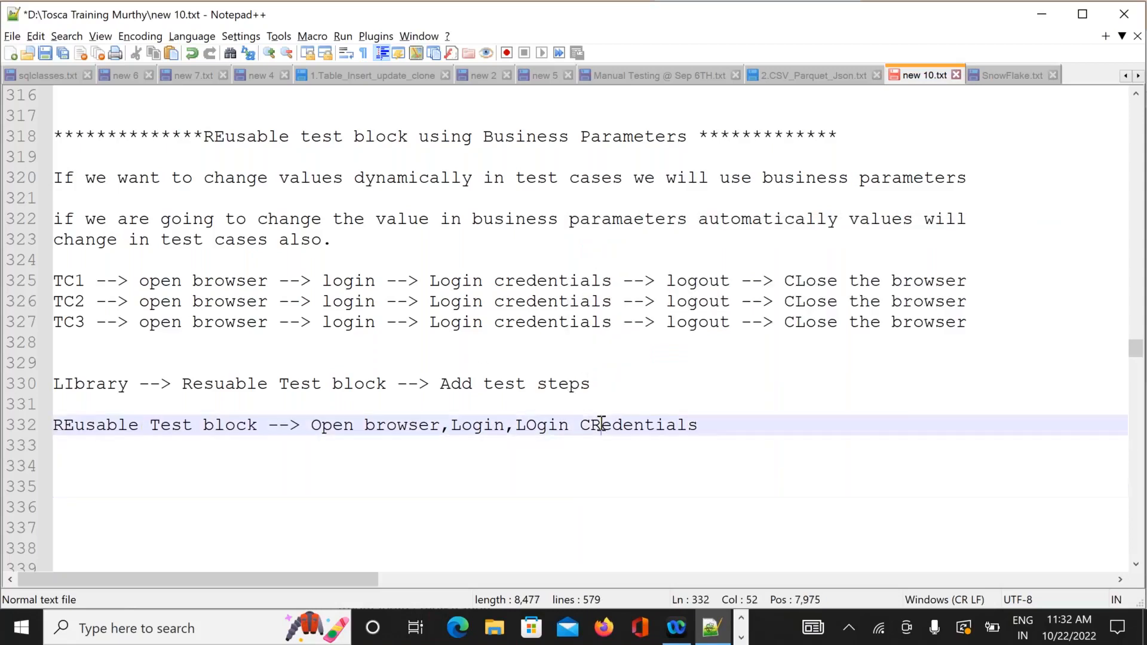
key("BackSpace")
type("r")
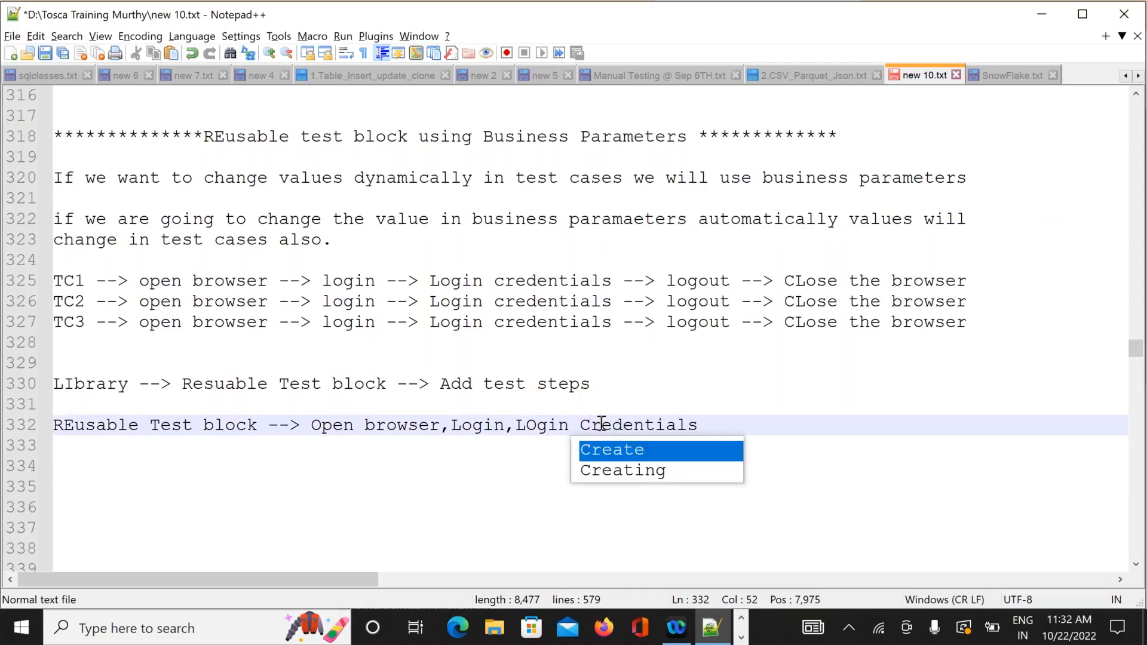
left_click(784, 433)
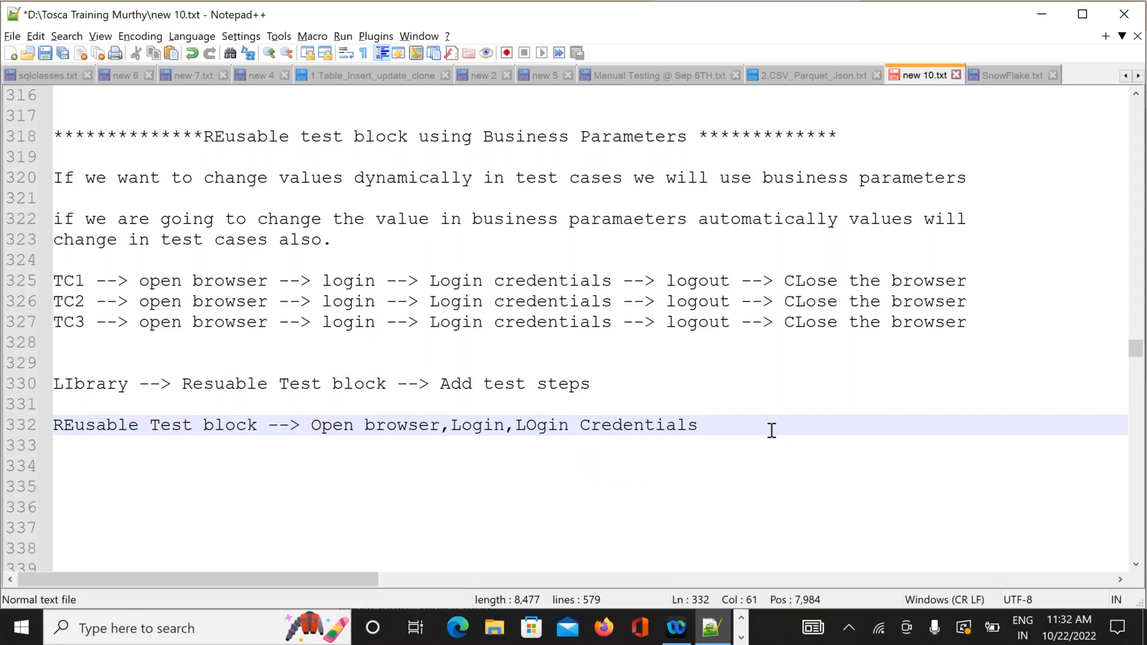
key("Return")
key("Return")
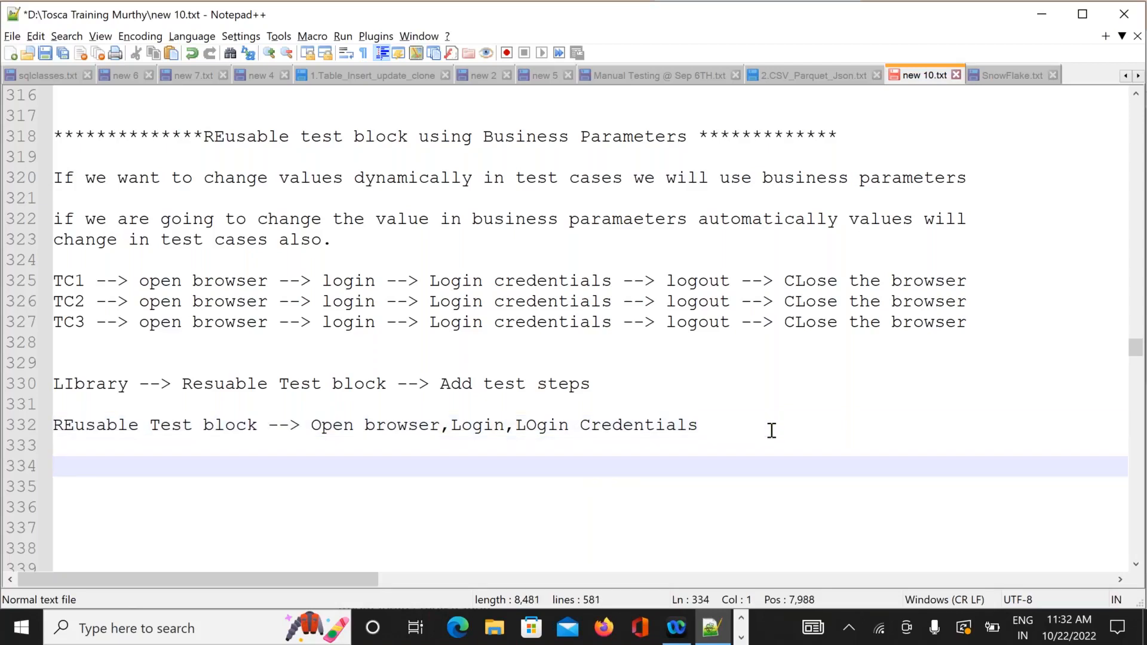
Write 'WE are going to use some business parameters' on line 334.
type("WE")
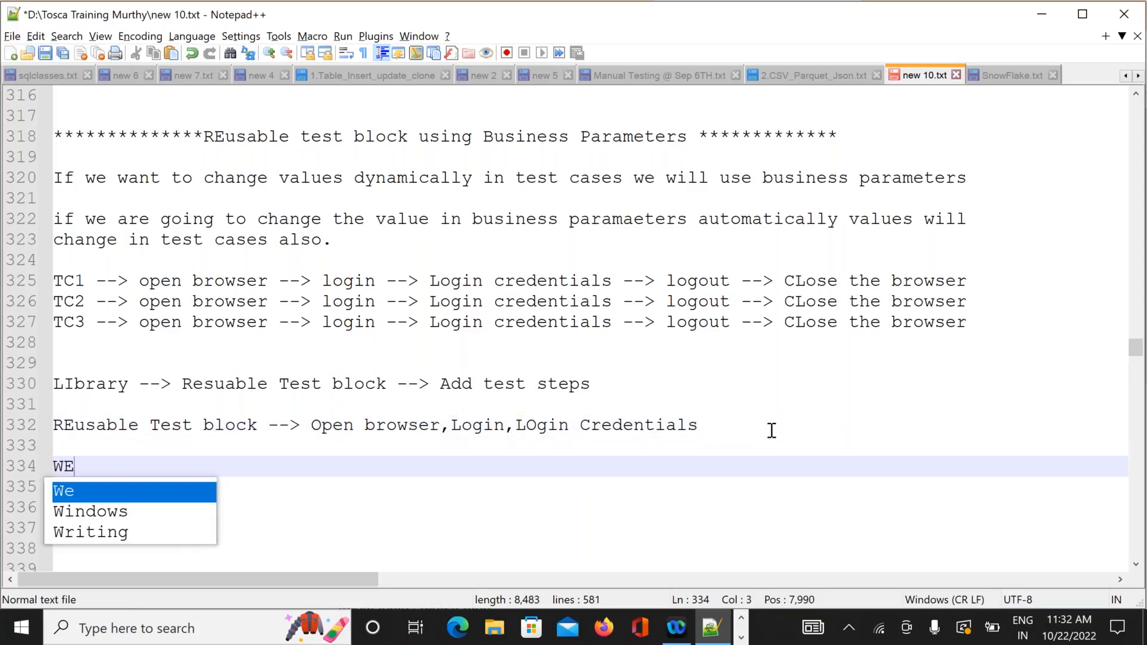
type(" are go")
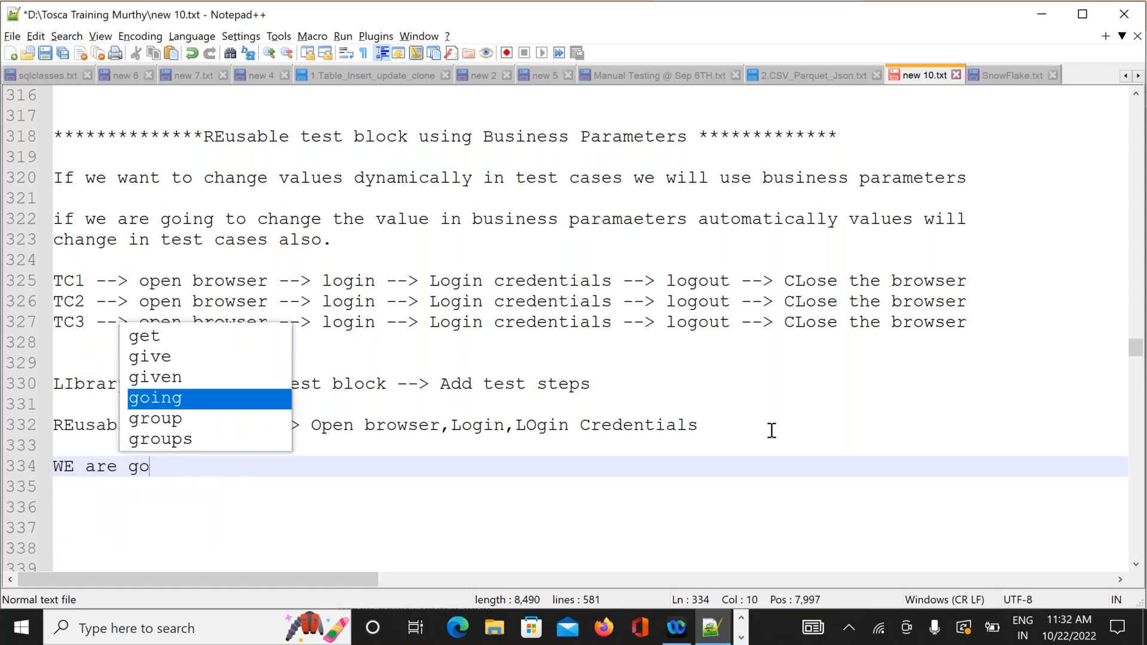
type("ing to u")
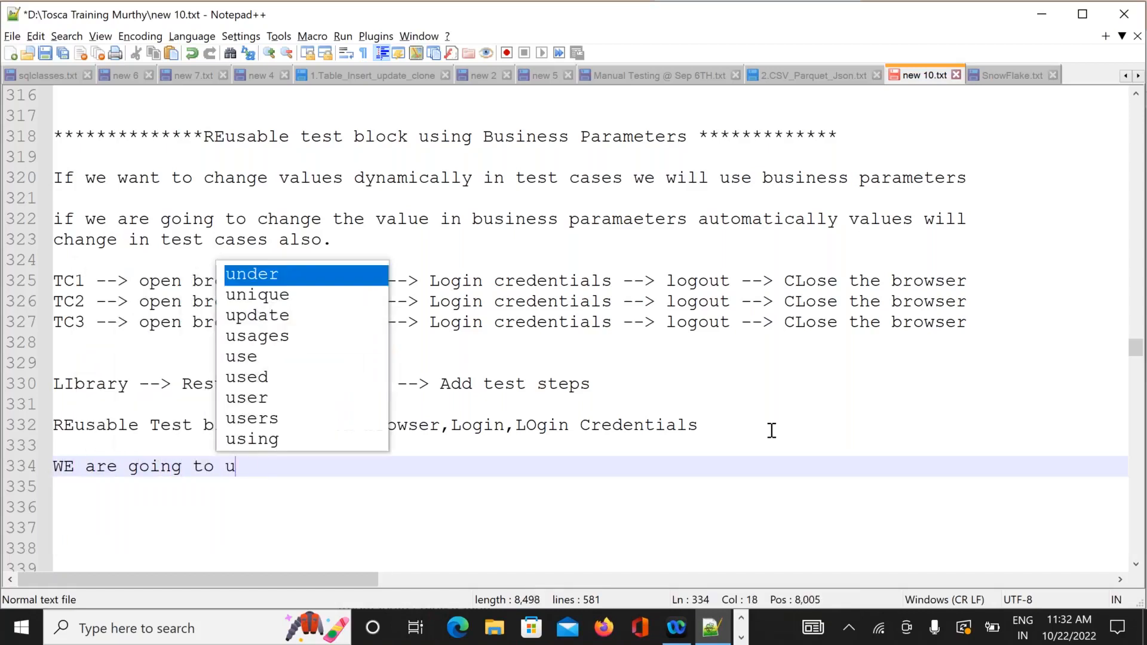
type("se some")
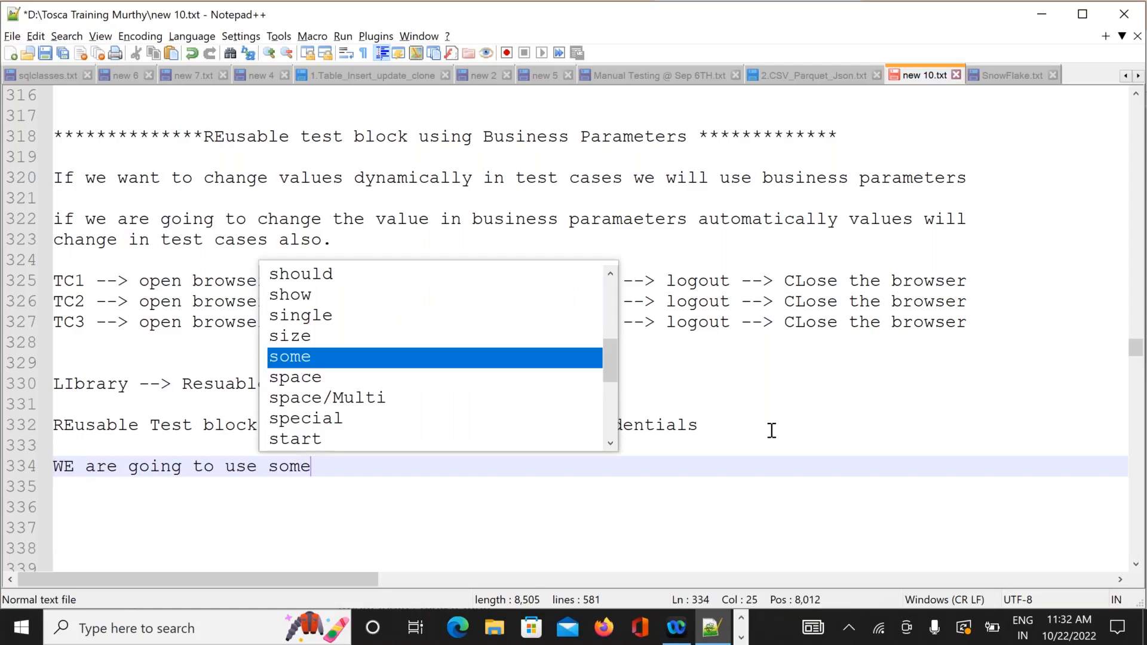
type(" busine")
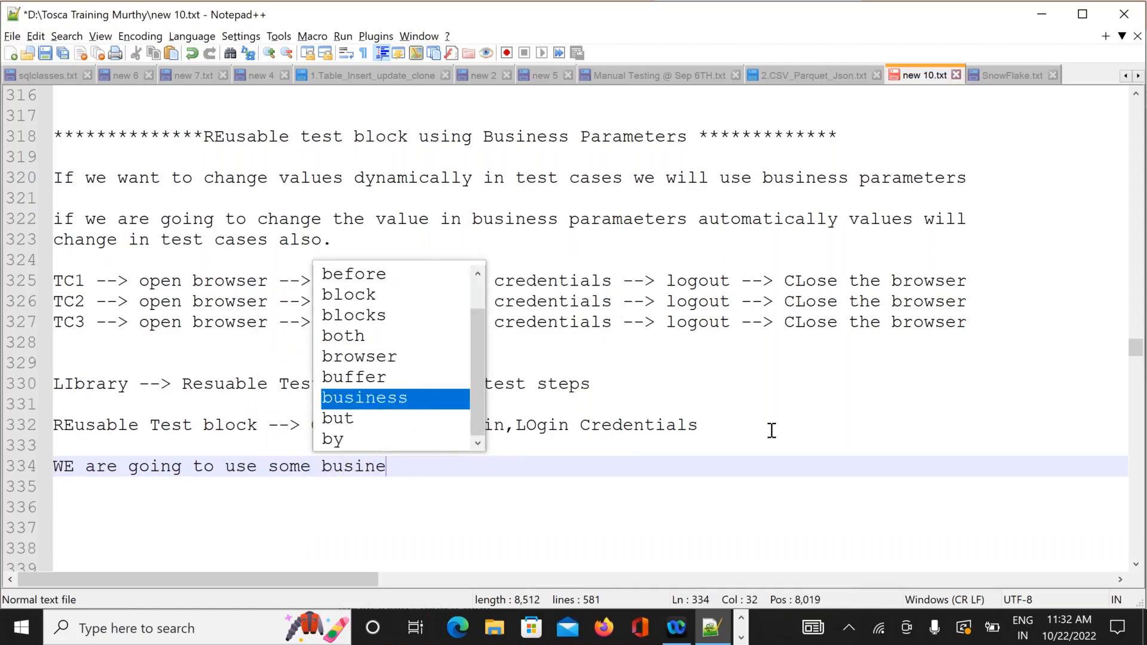
type("ss para")
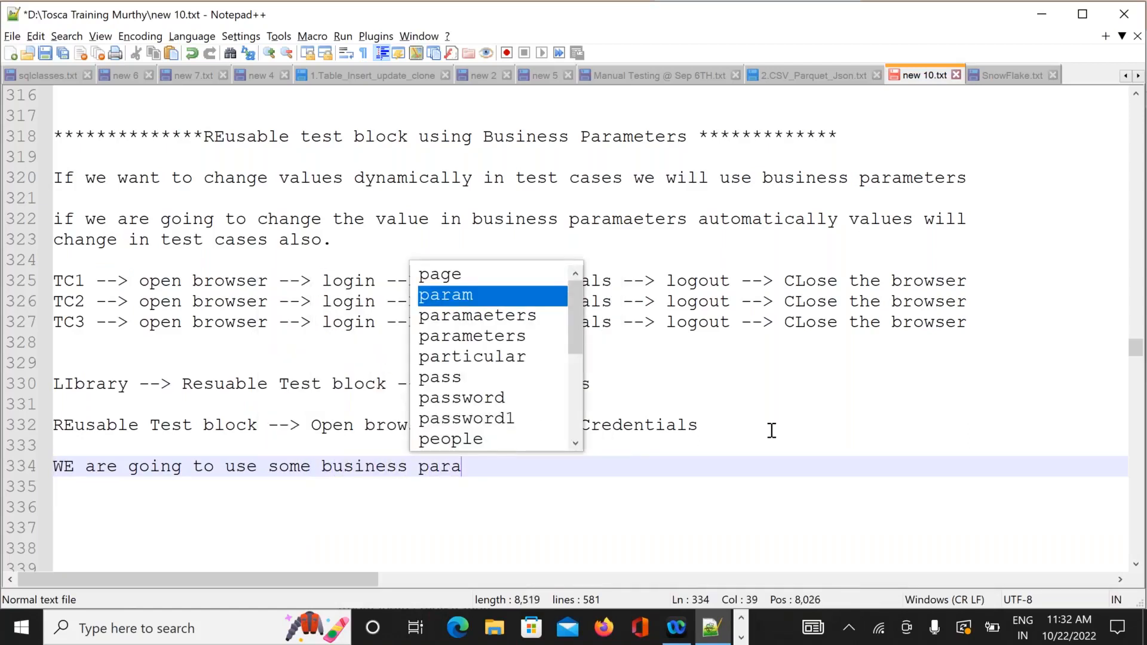
type("meters")
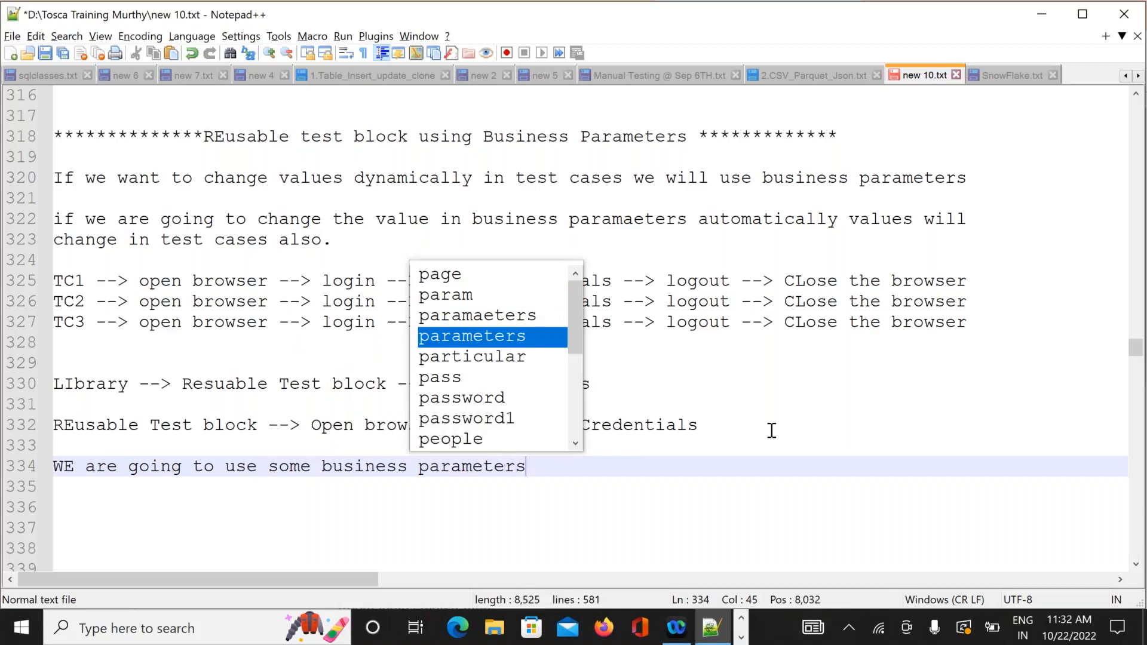
key("Return")
key("Return")
key("Return")
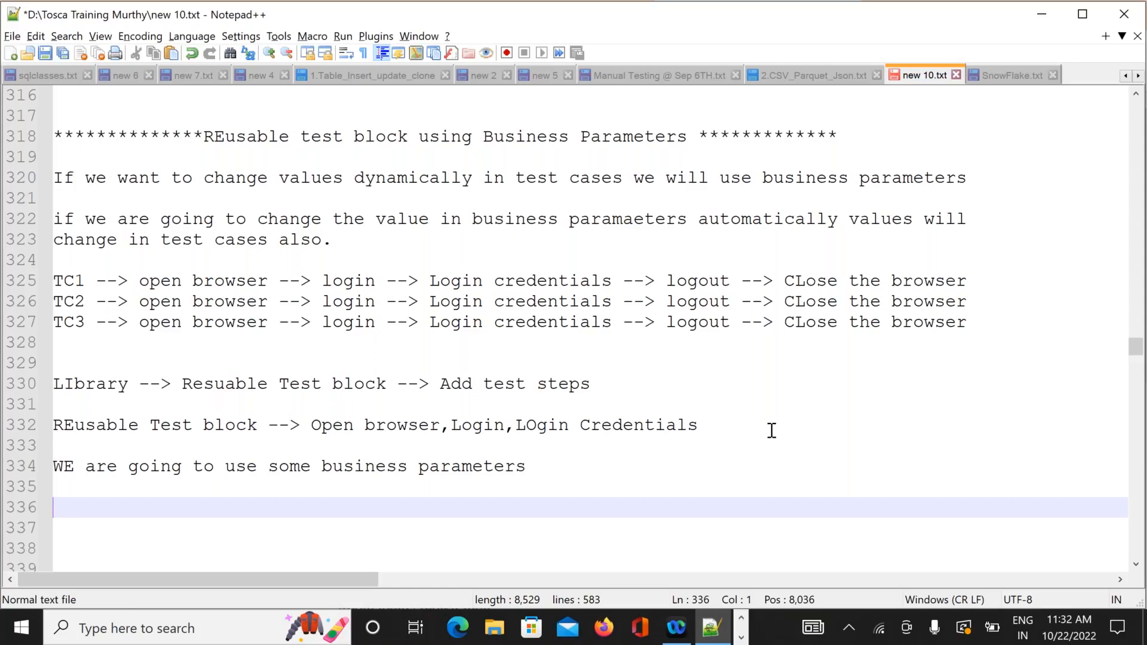
Type three numbered lines, each holding a login e-mail address, below the business parameters note.
key("Up")
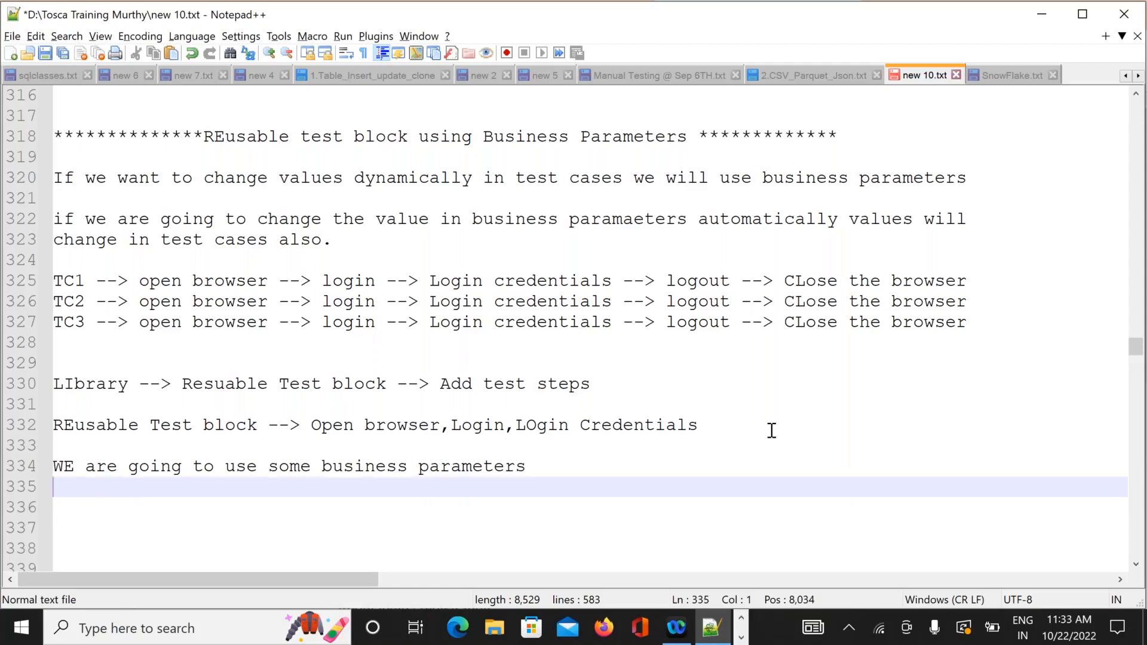
key("Down")
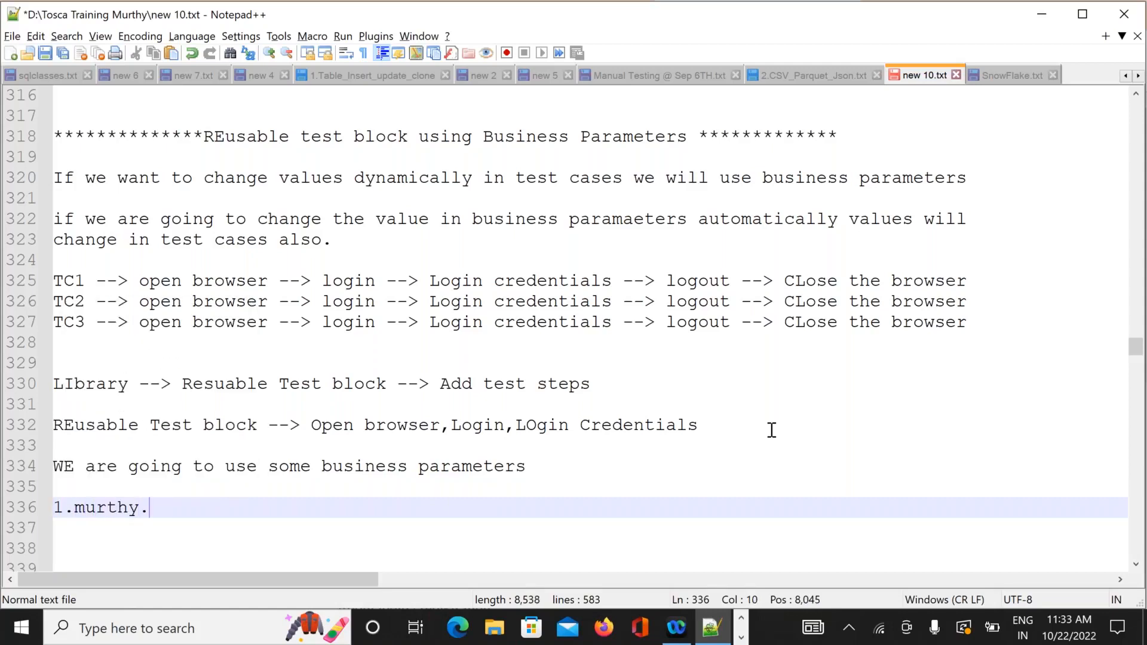
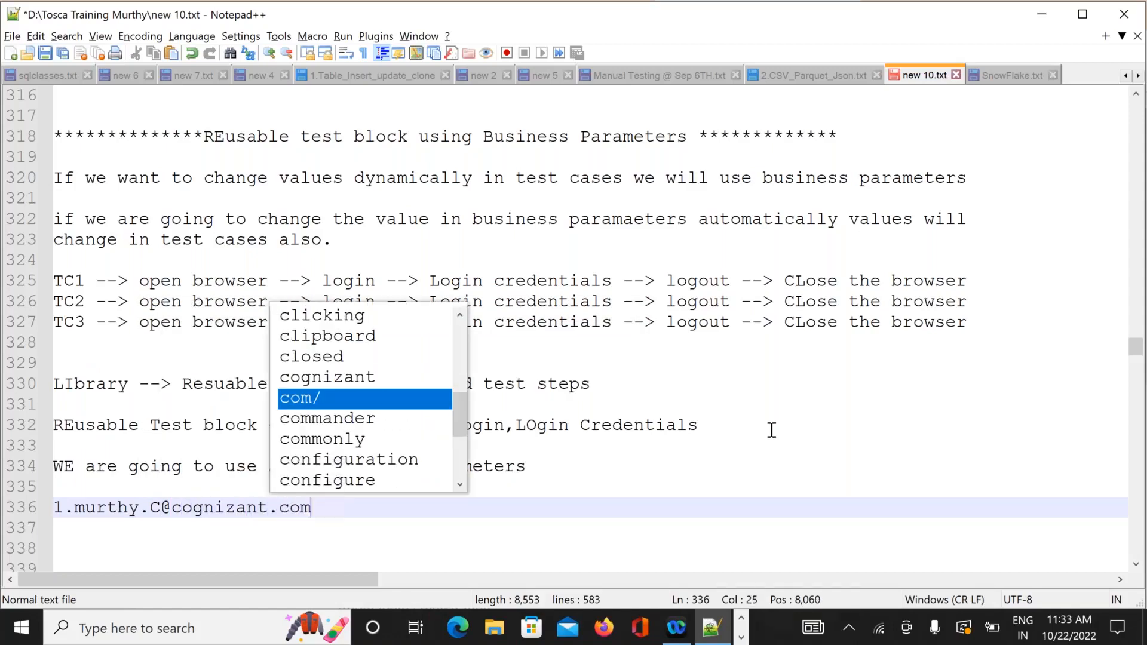
key("Return")
type("2.")
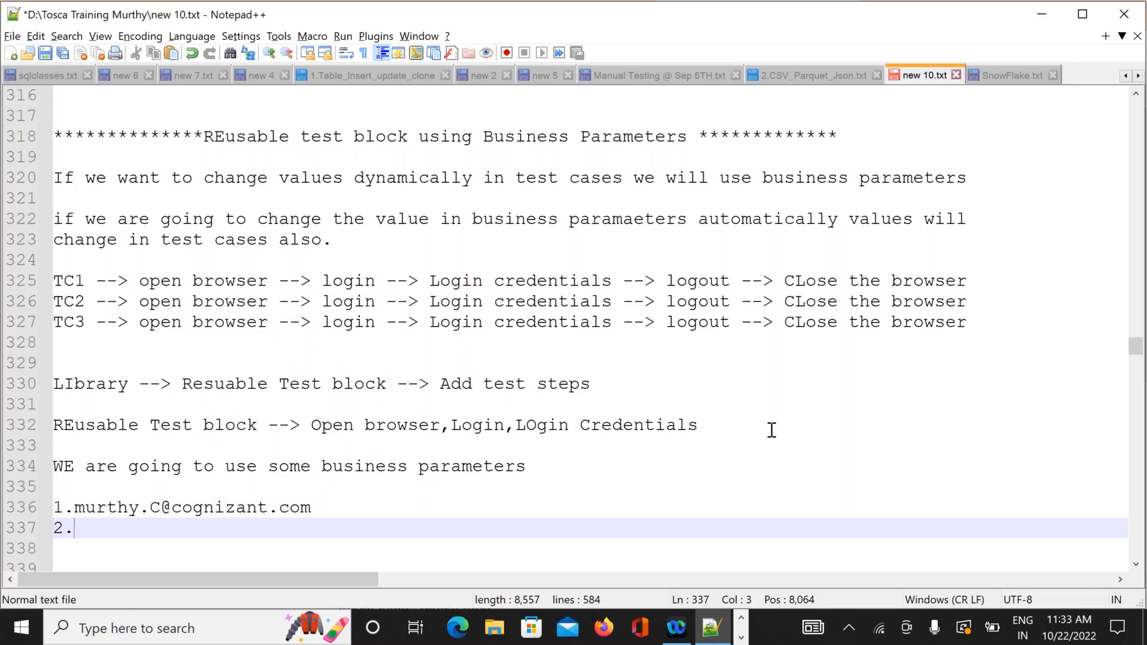
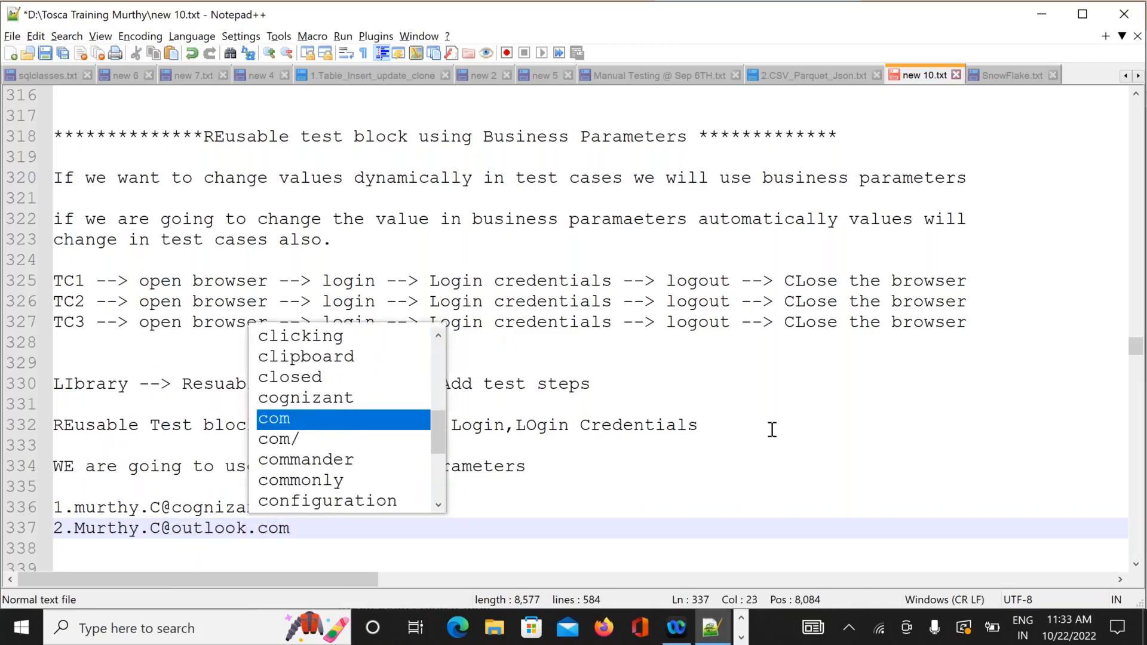
key("Return")
type("3.")
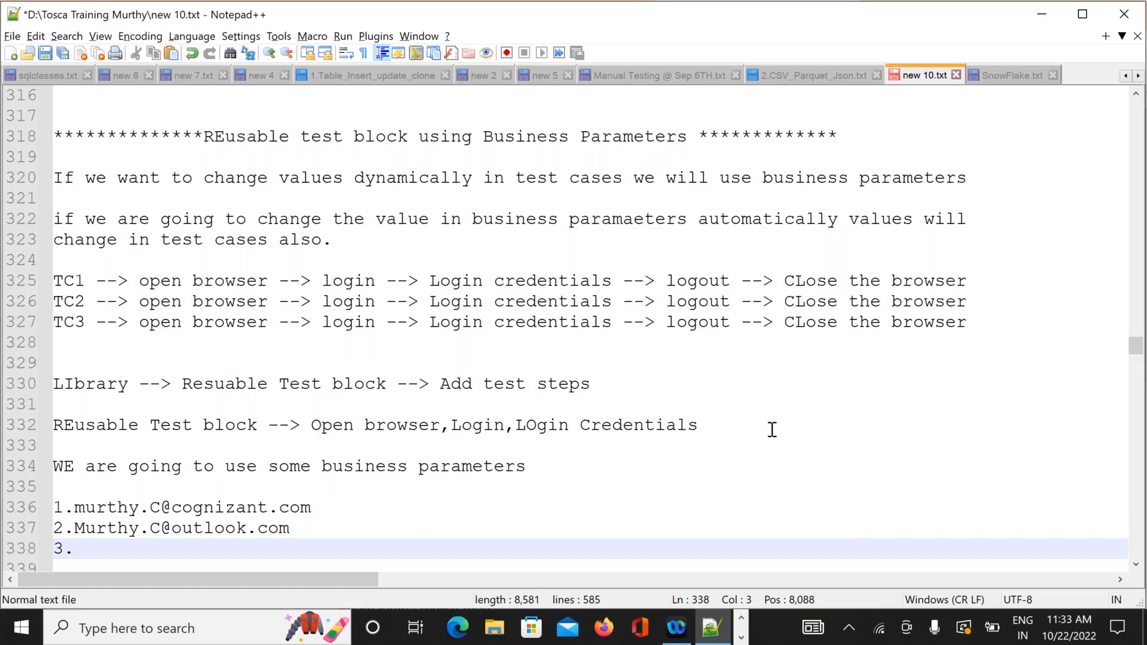
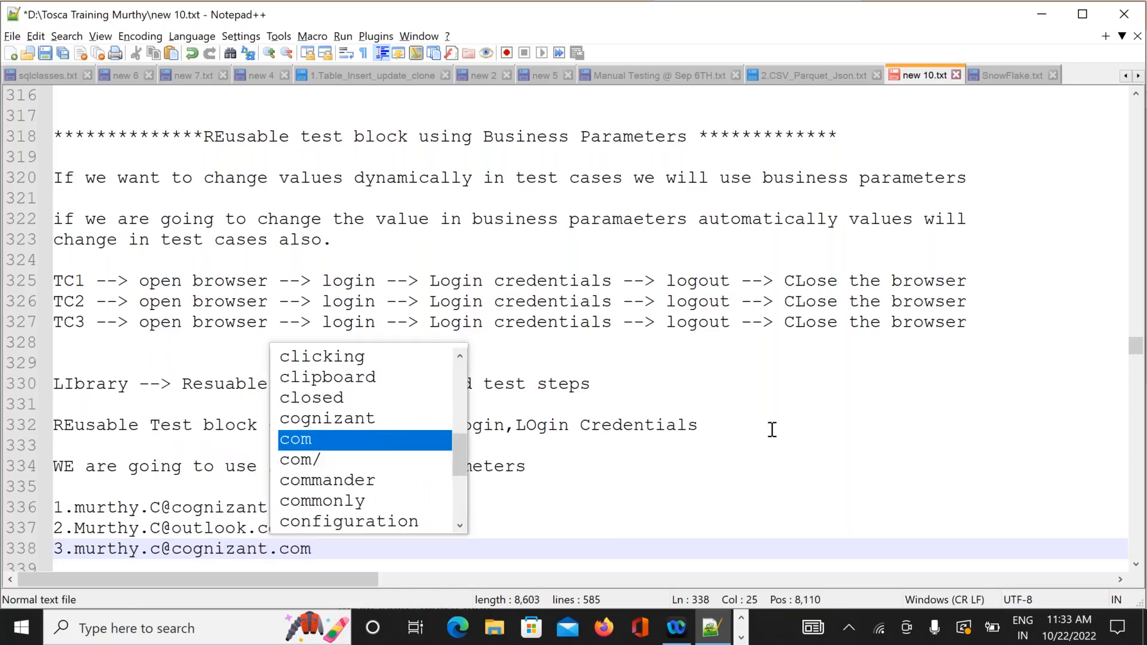
key("Return")
key("Return")
key("Return")
key("Return")
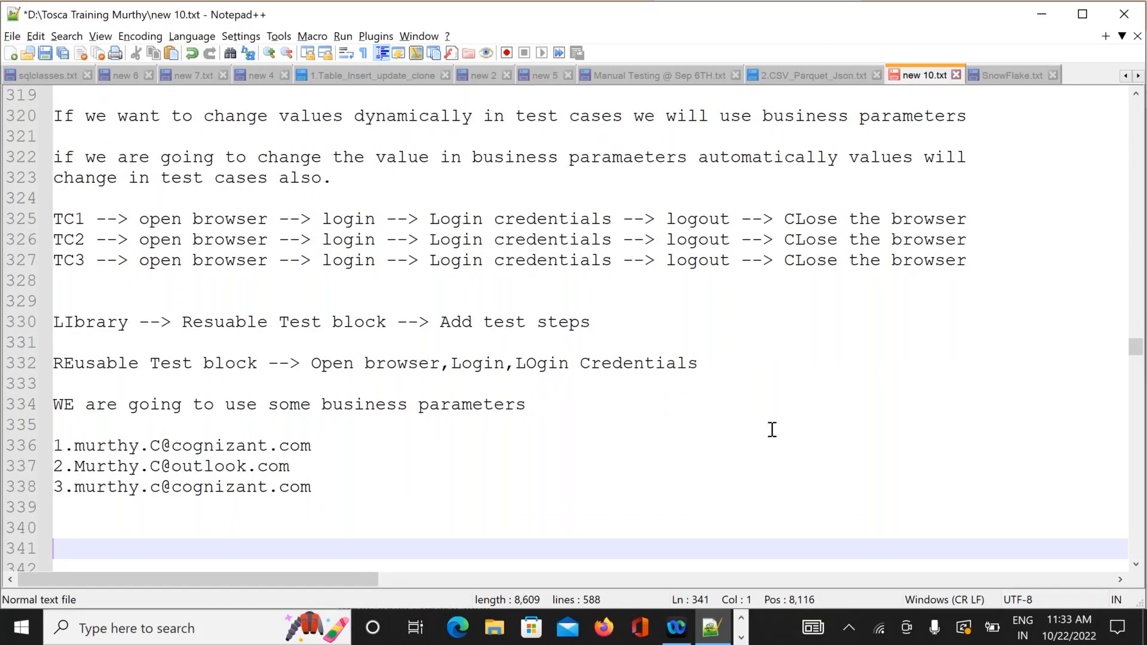
Append a comma and a password to each of the three e-mail entries.
left_click(323, 449)
type(",123456")
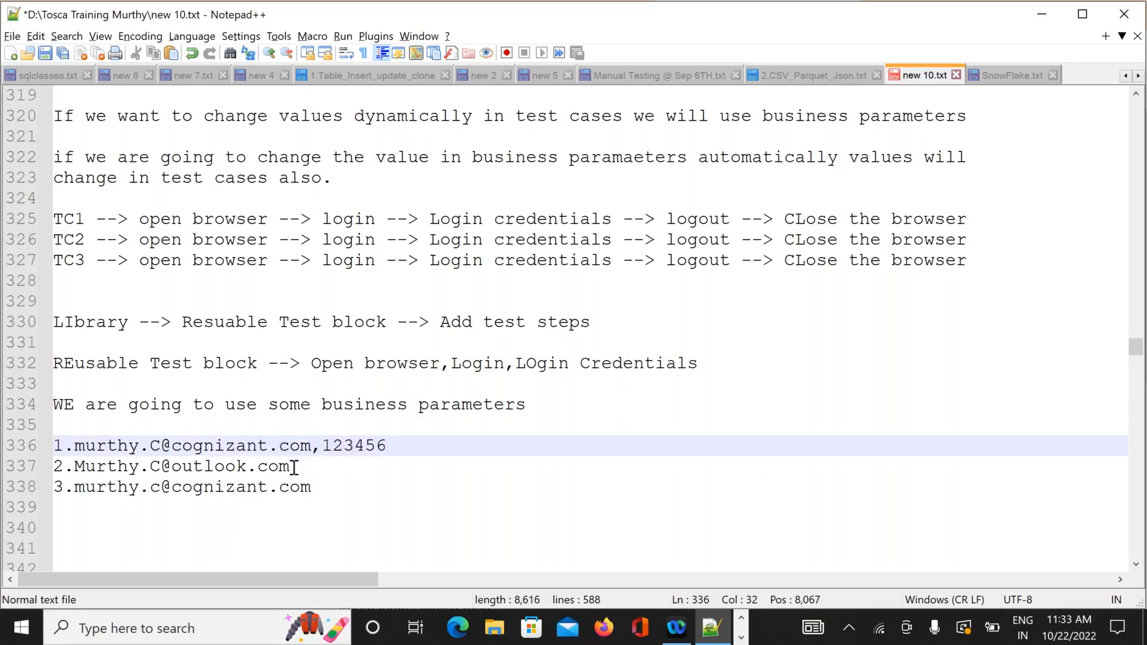
left_click(296, 465)
type(",12345")
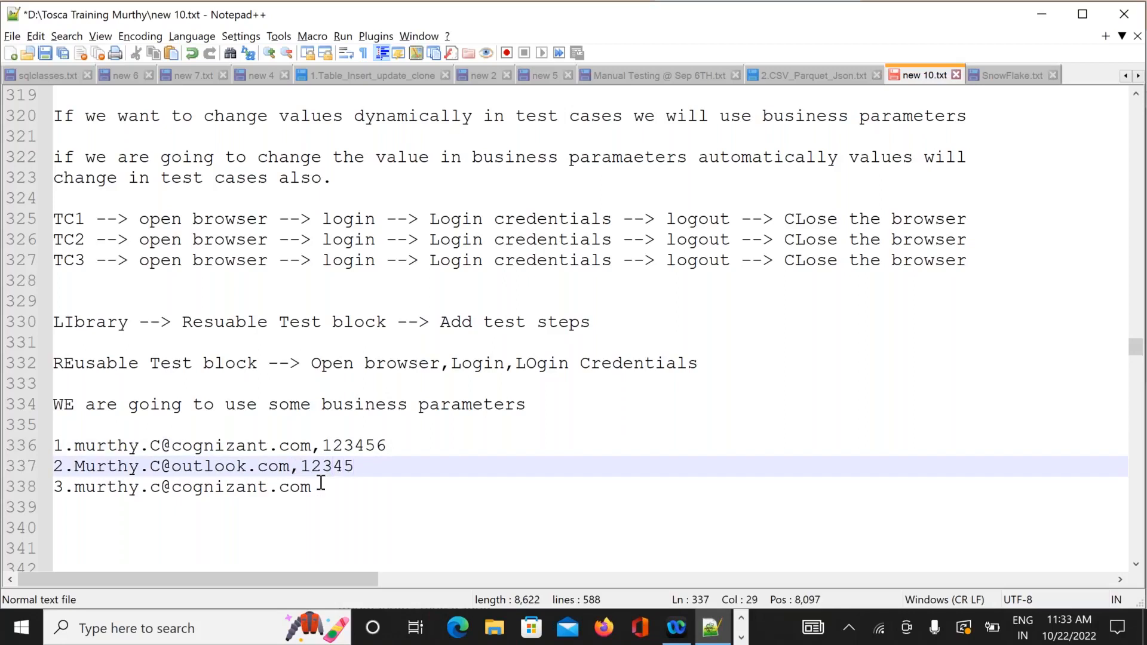
left_click(321, 486)
type(",12345")
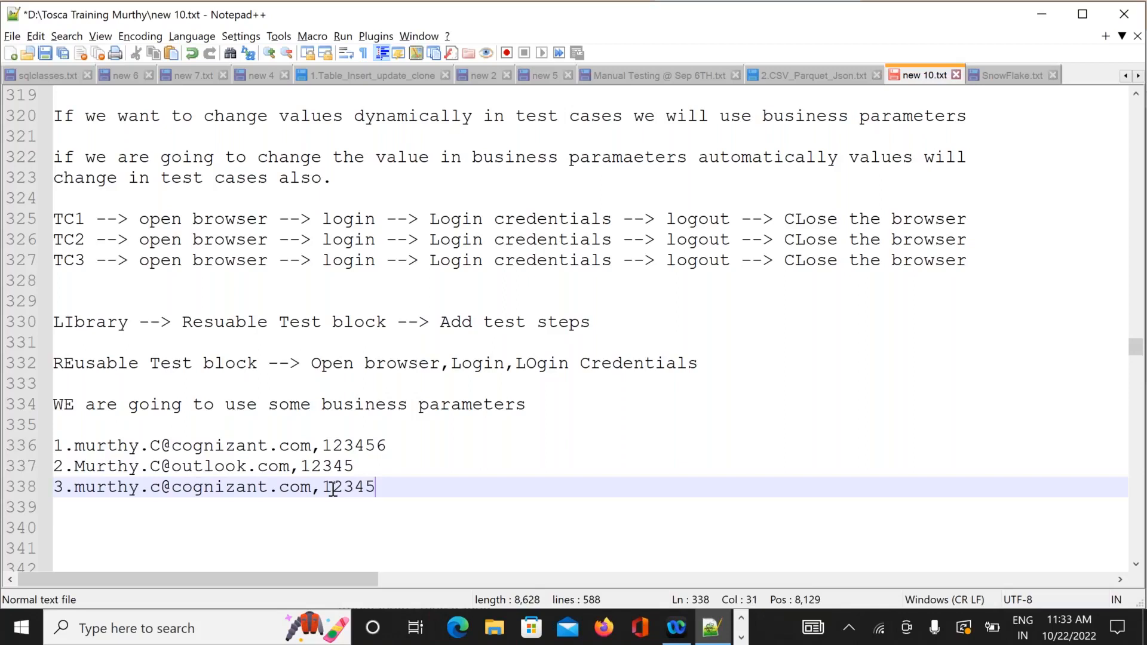
type("6")
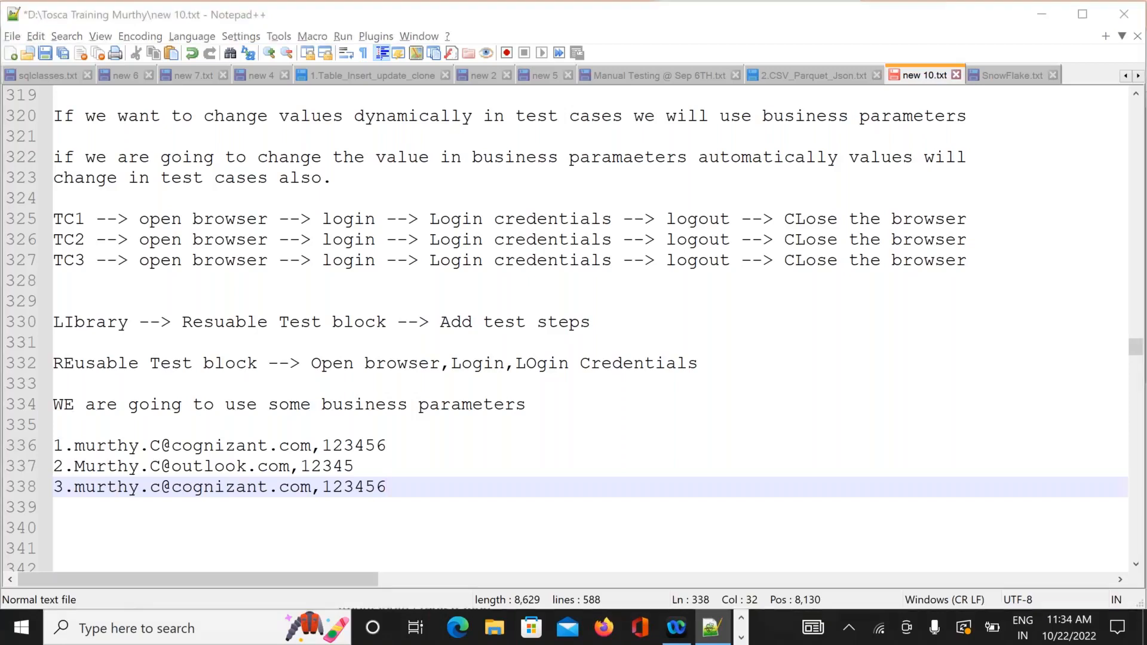
key("alt+Tab")
key("alt+Tab")
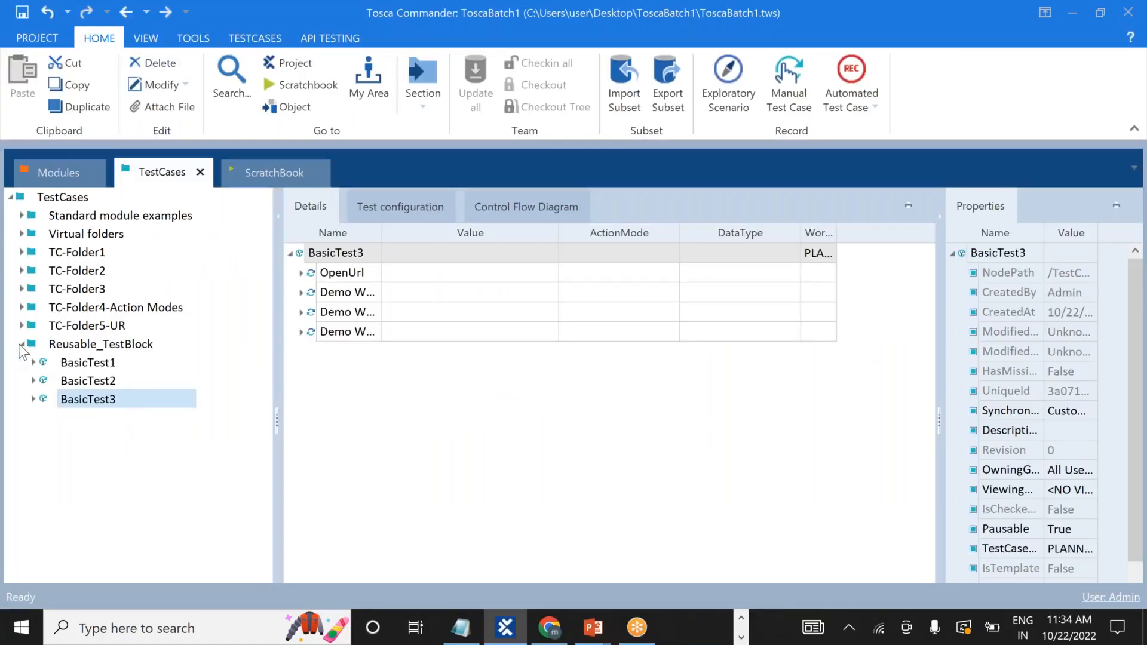
View the Reusable_TestBlock folder's steps, then collapse the folder.
left_click(21, 345)
left_click(21, 345)
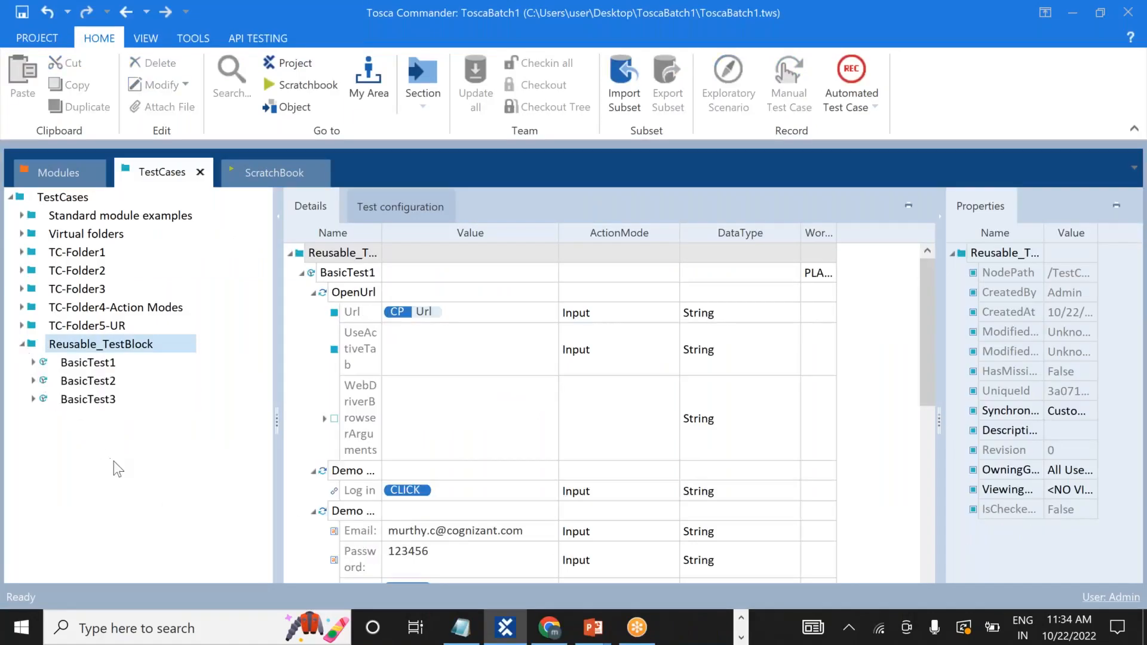
left_click(22, 345)
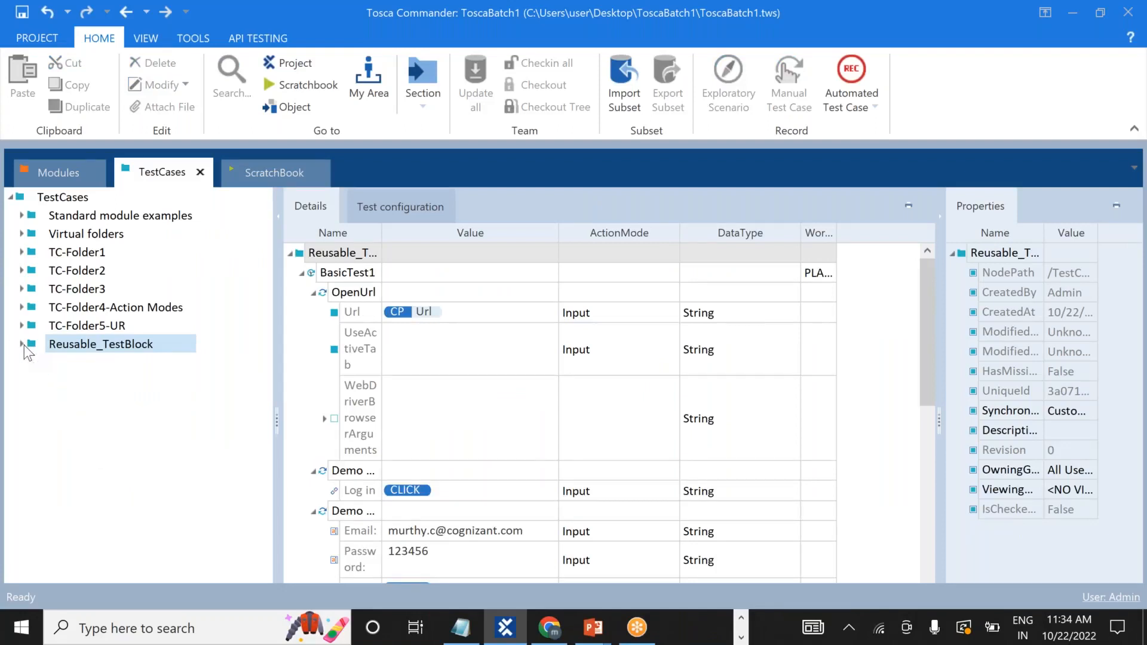
Scroll back up in Notepad++ to review the earlier reusable test block notes.
key("alt+Tab")
key("Up")
key("Up")
key("Up")
key("Up")
key("Up")
key("Up")
key("Up")
key("Up")
key("Up")
key("Up")
key("Up")
key("Up")
key("Up")
key("Up")
key("Up")
key("Up")
key("Up")
key("Up")
key("Up")
key("Up")
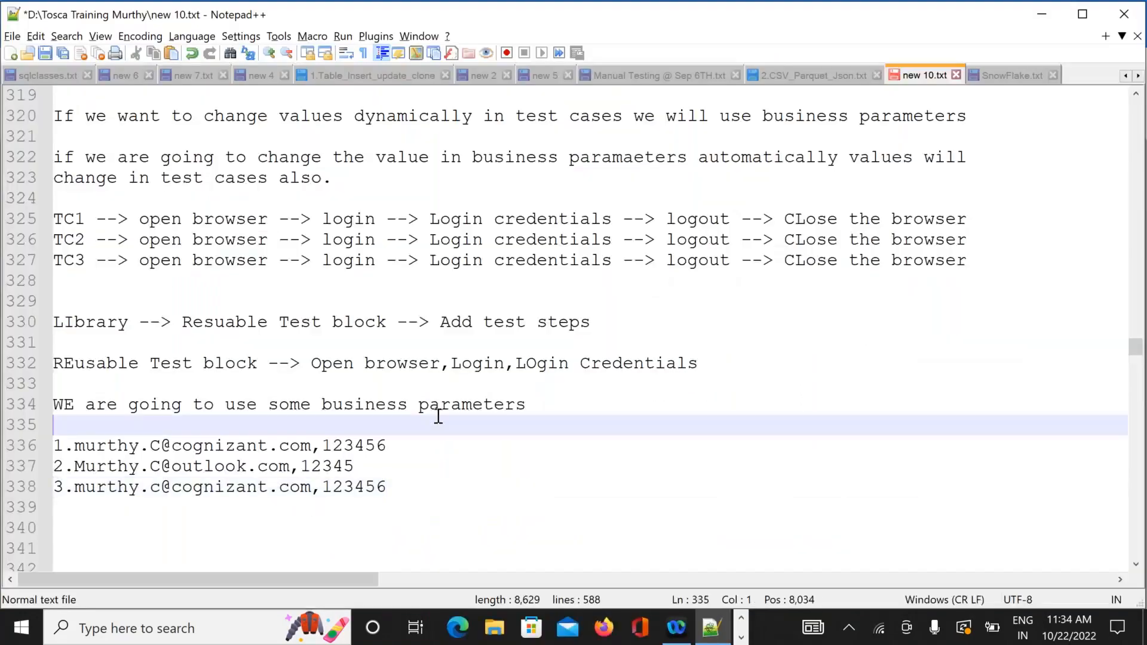
key("Up")
key("Up")
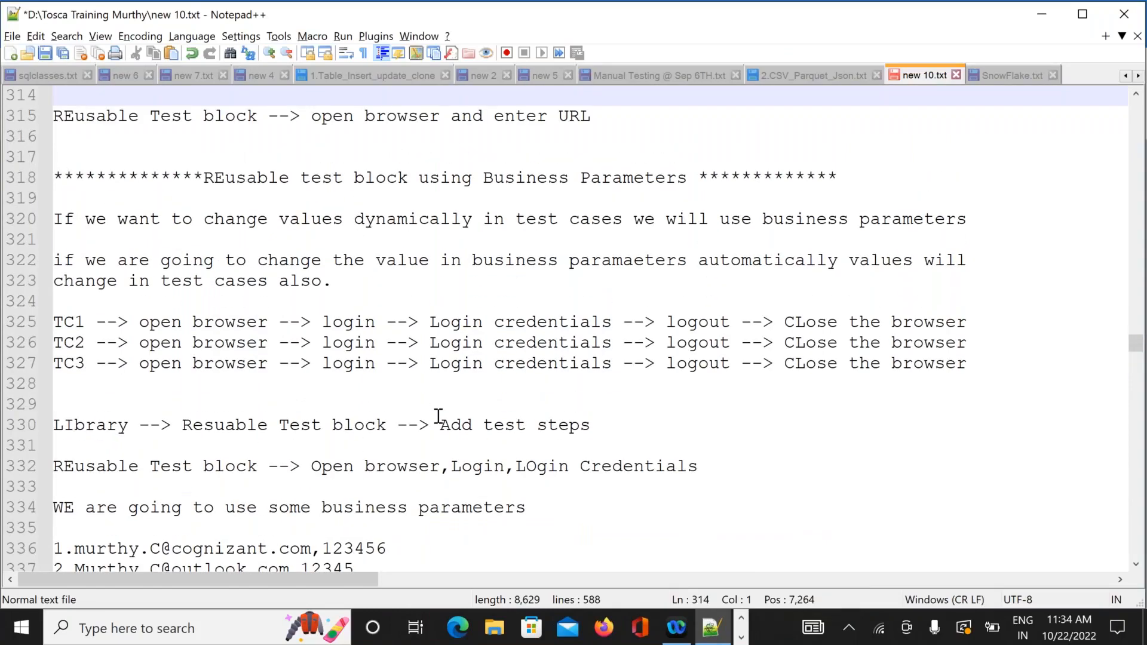
key("Up")
key("Up")
key("Up")
key("Up")
key("Up")
key("Up")
key("Up")
key("Up")
key("Up")
key("Up")
key("Up")
key("Up")
key("Up")
key("Up")
key("Up")
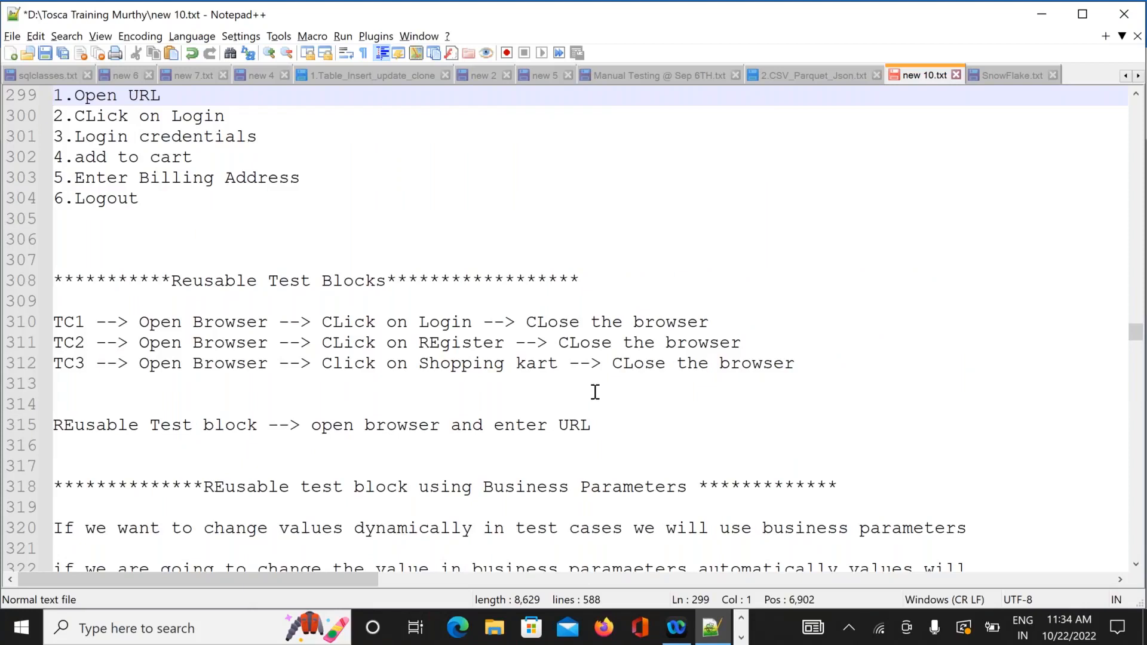
key("alt+Tab")
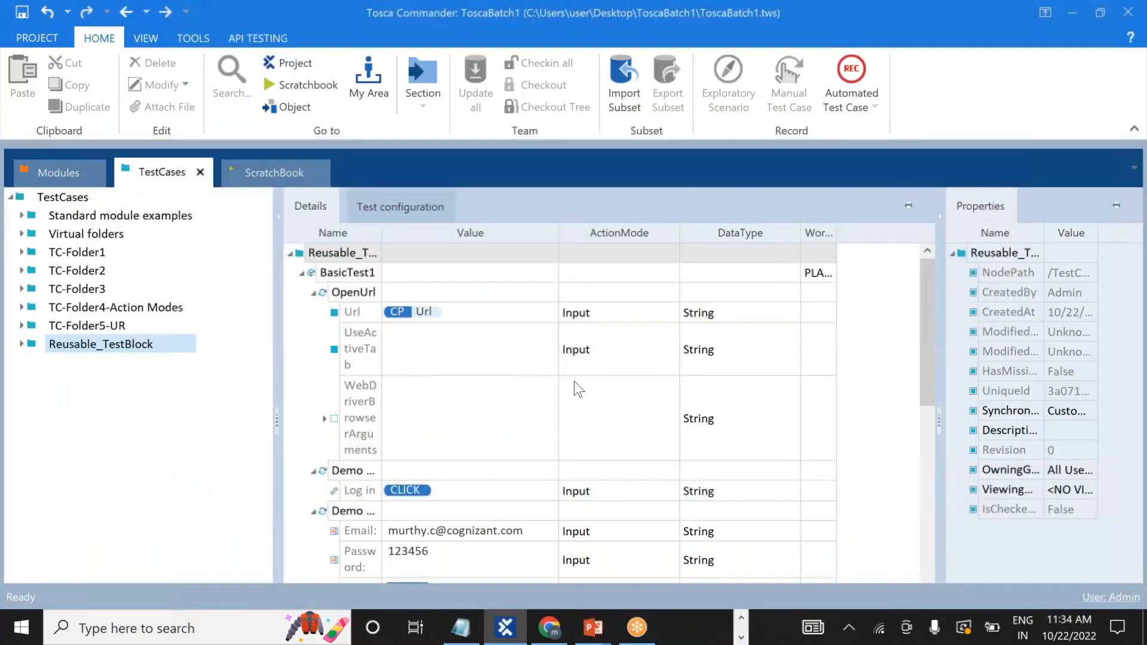
In the Modules section, add a folder named Reusable_TestBlock under the Modules root.
left_click(63, 168)
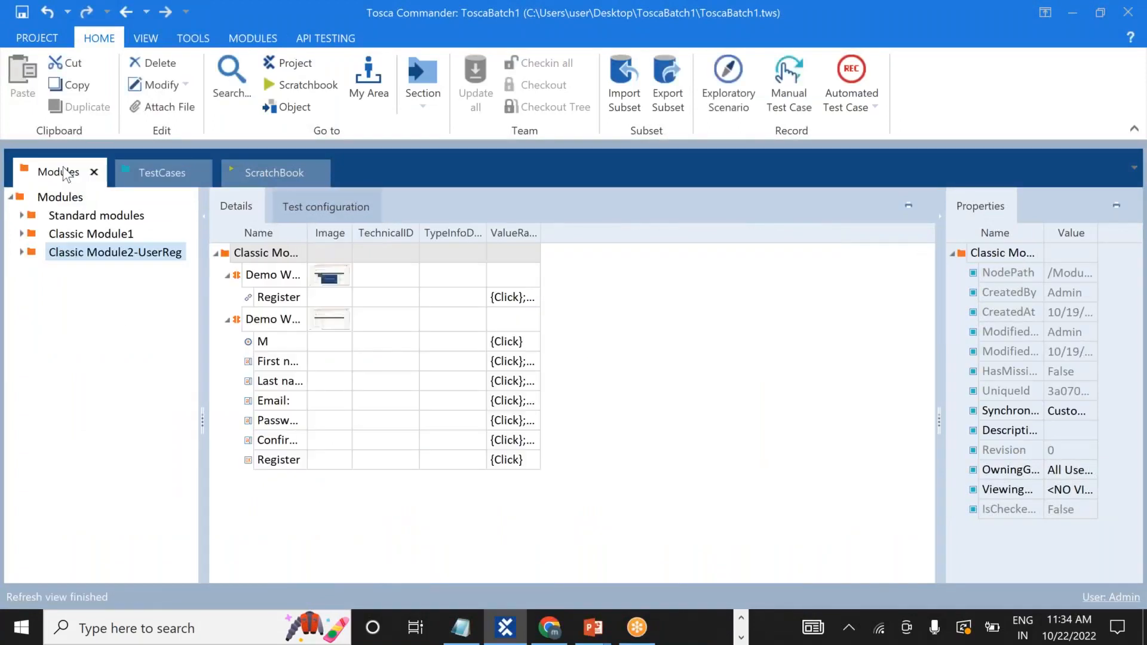
right_click(35, 343)
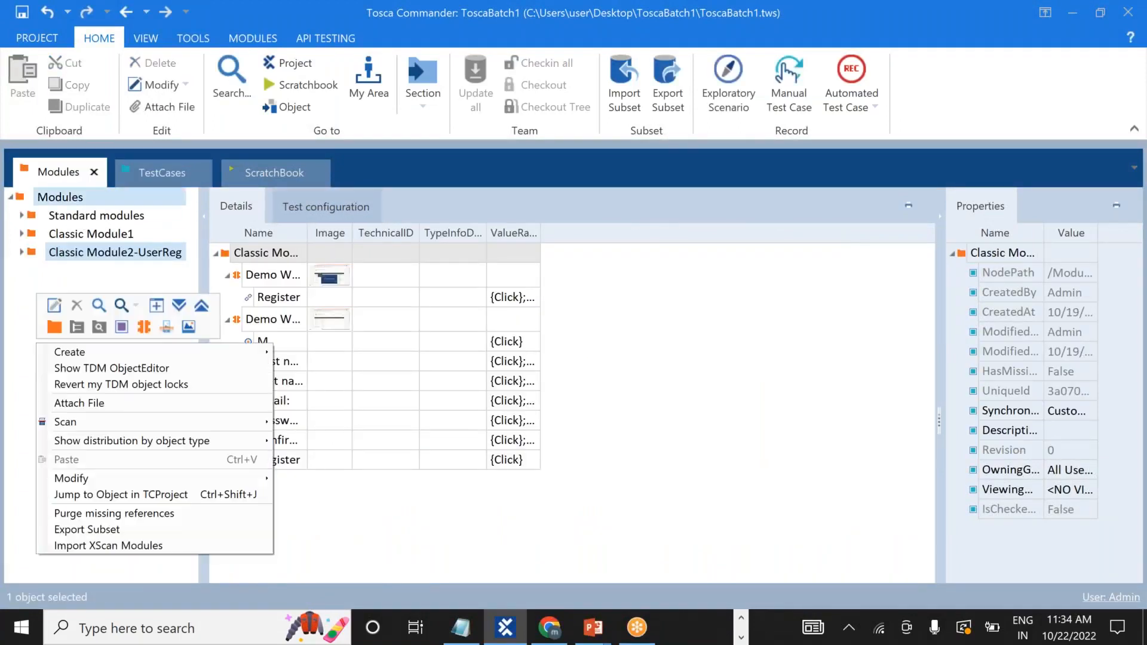
left_click(34, 344)
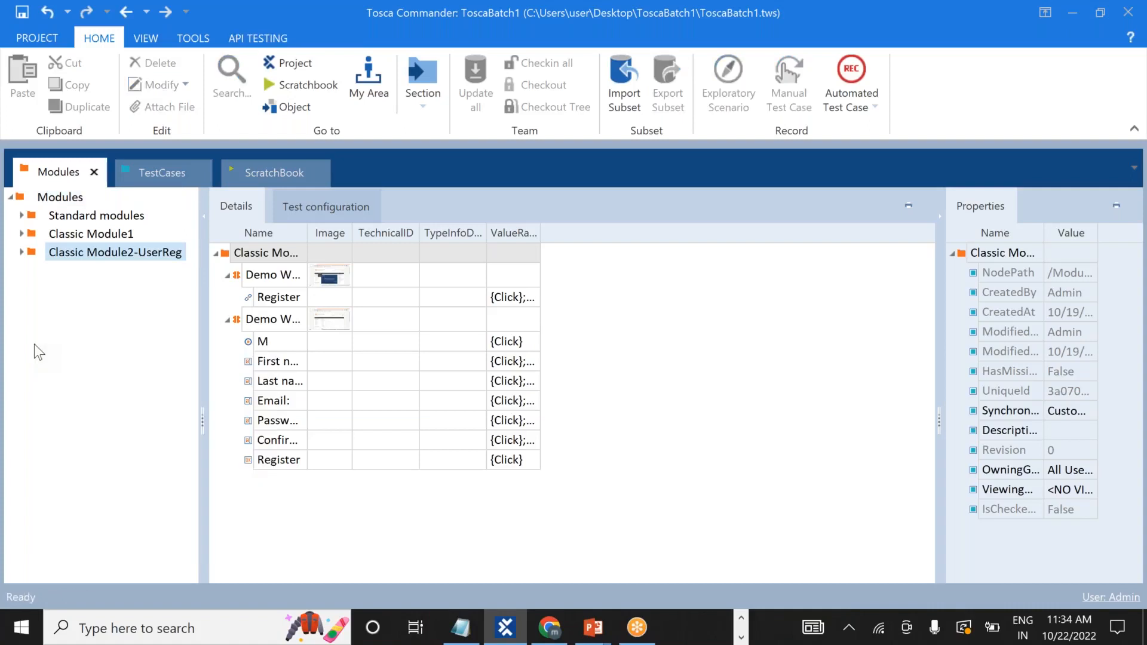
right_click(19, 196)
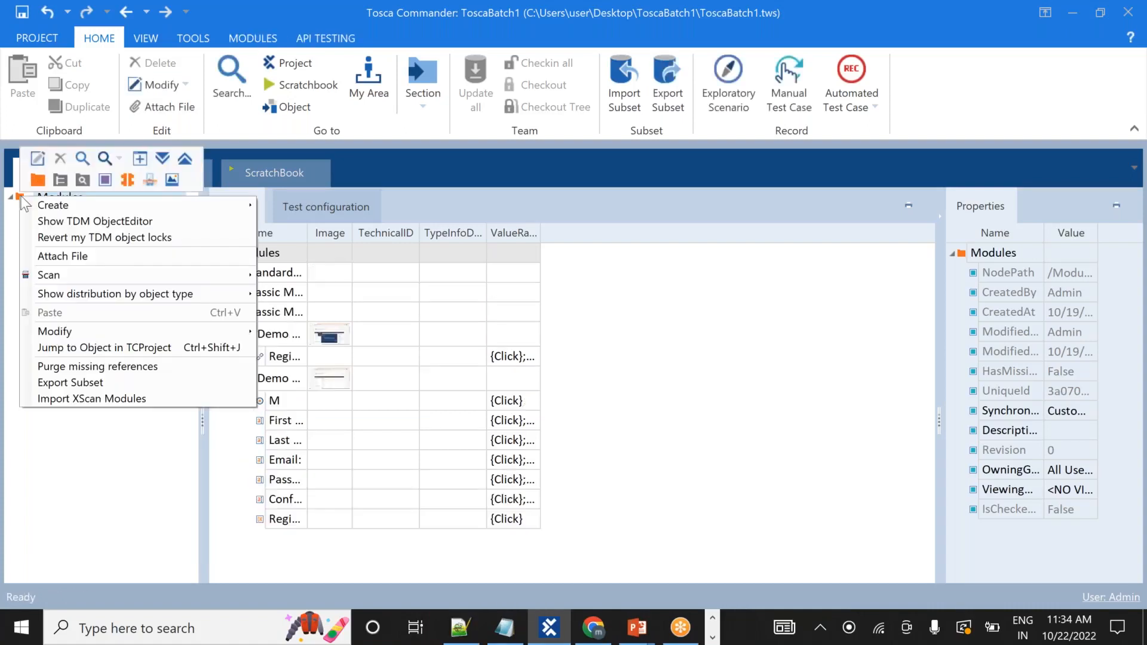
left_click(37, 180)
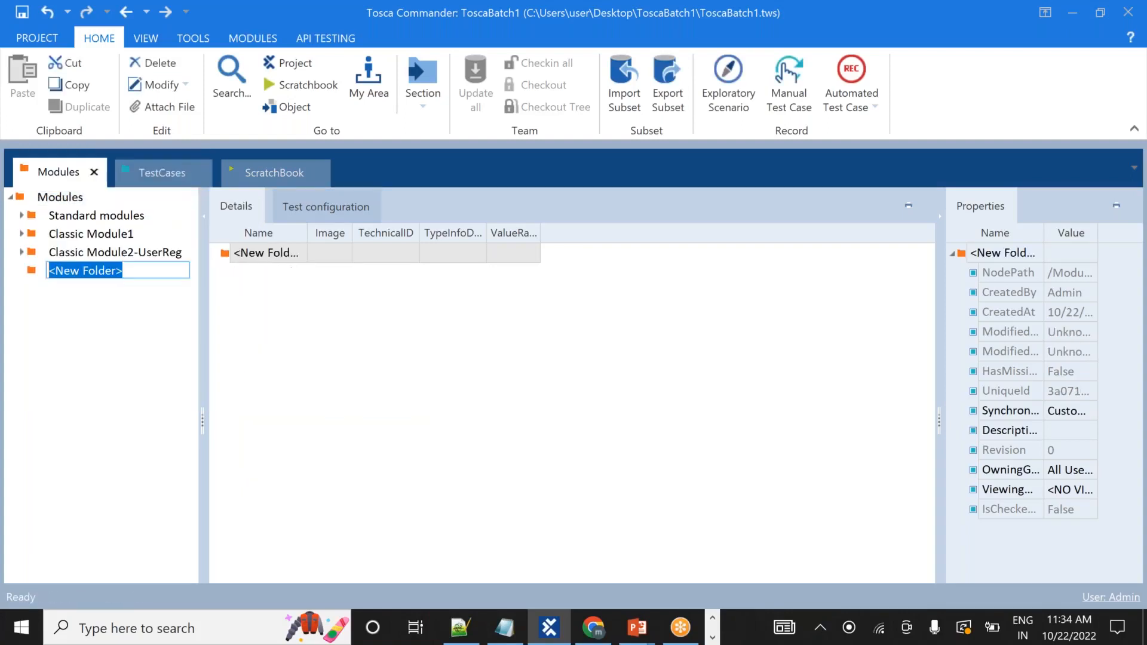
type("REsuabl")
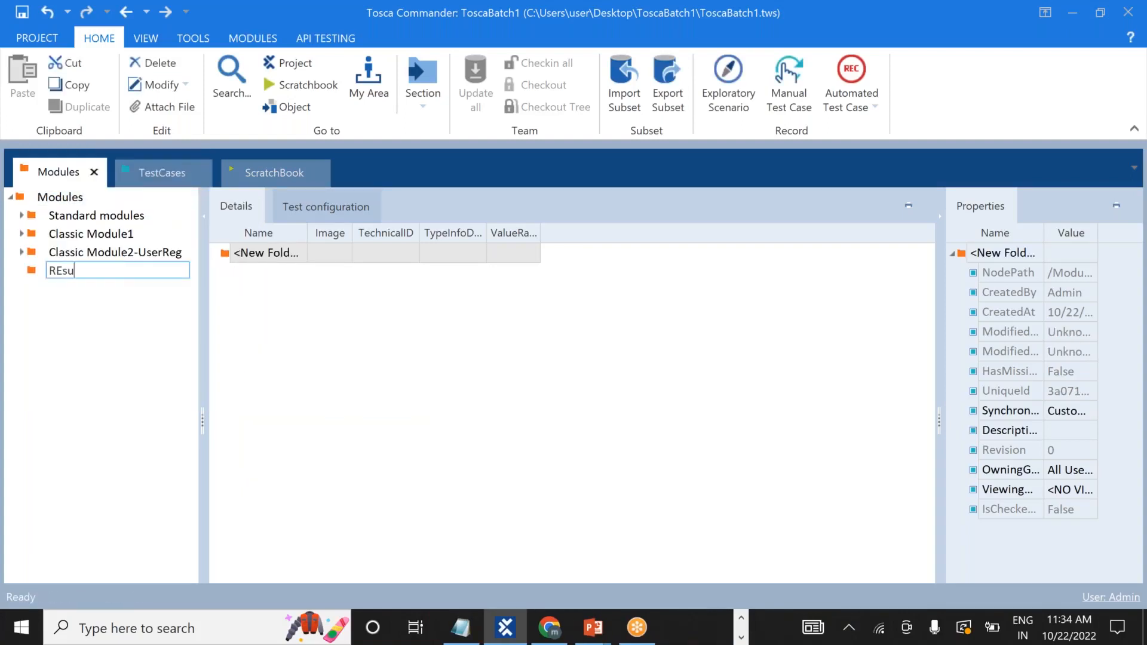
key("BackSpace")
key("BackSpace")
key("BackSpace")
key("BackSpace")
key("BackSpace")
key("BackSpace")
type("eusable_TestBlock")
key("Return")
Check the Demo Web Shop login page, then start a Scan > Application on Reusable_TestBlock.
key("alt+Tab")
key("alt+Tab")
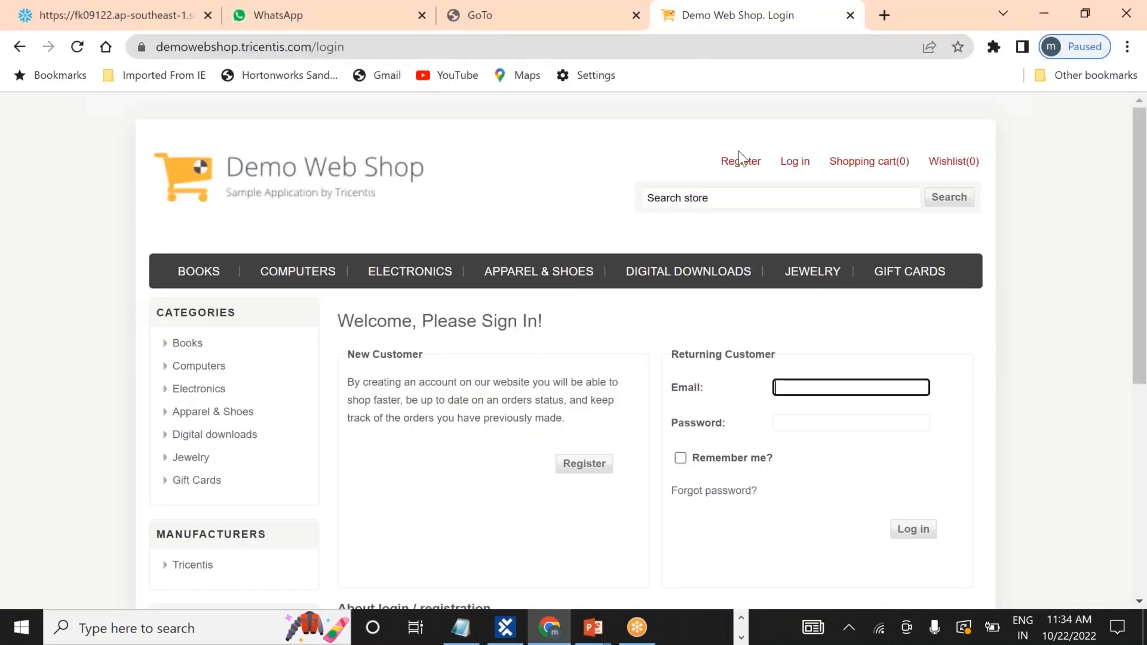
mouse_move(871, 172)
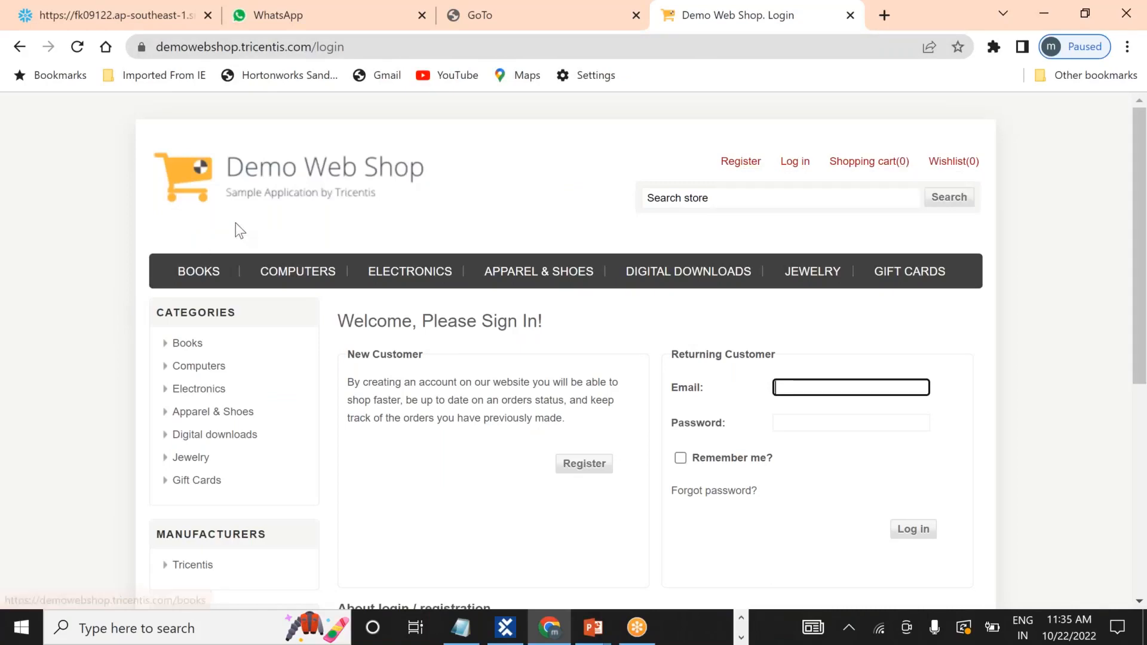
key("alt+Tab")
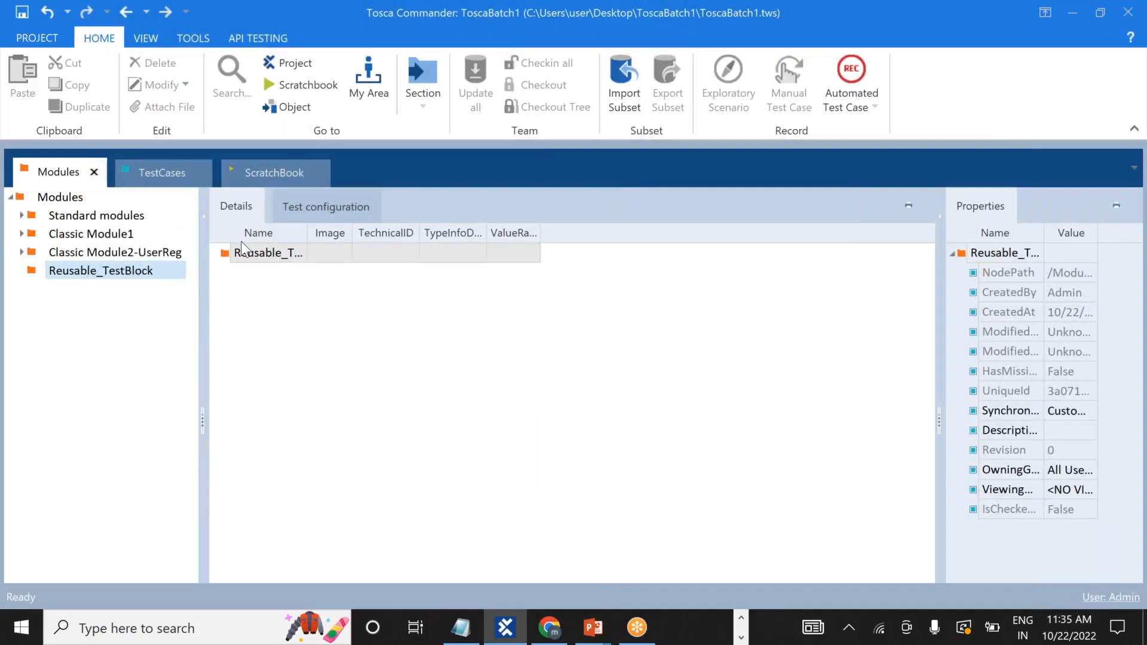
left_click(141, 271)
right_click(138, 272)
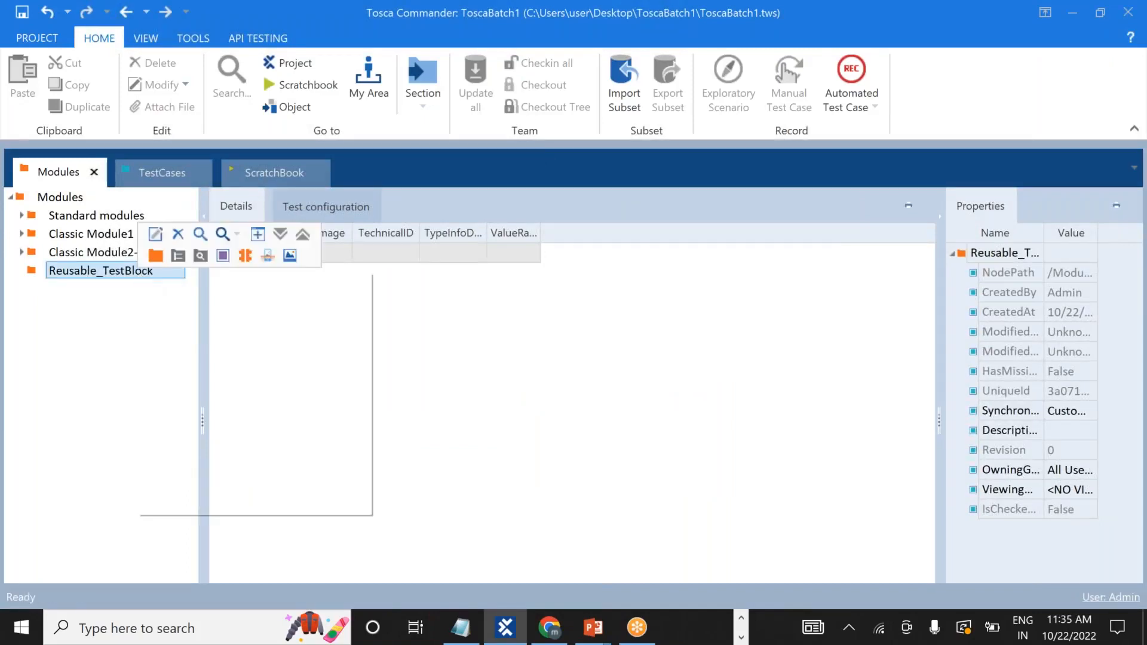
mouse_move(267, 354)
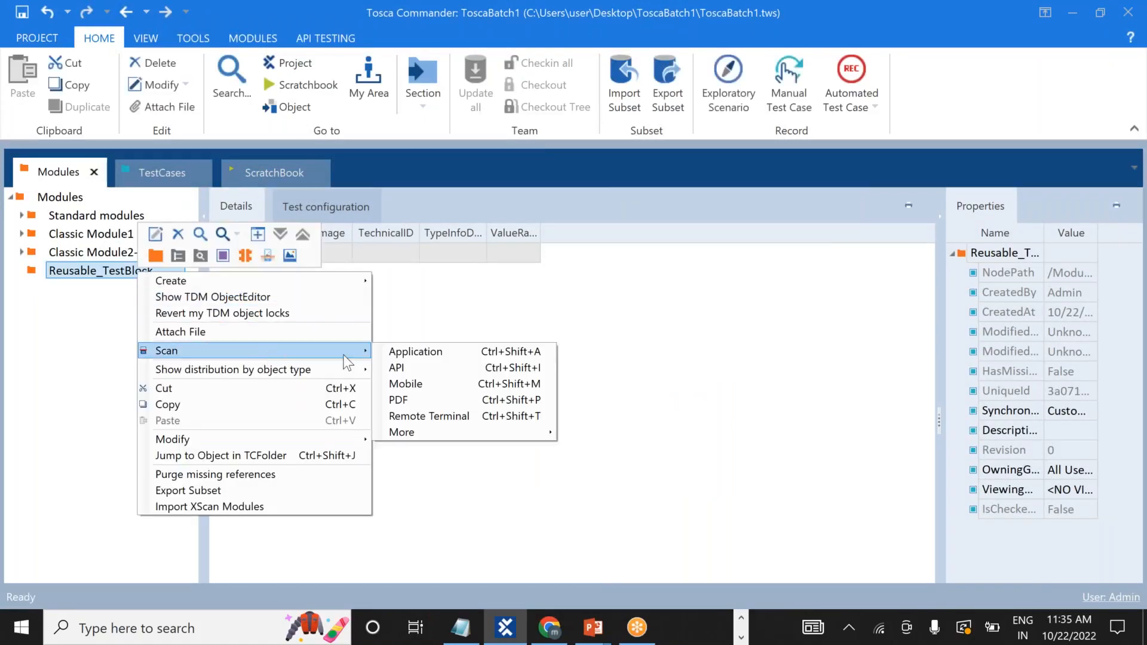
left_click(414, 357)
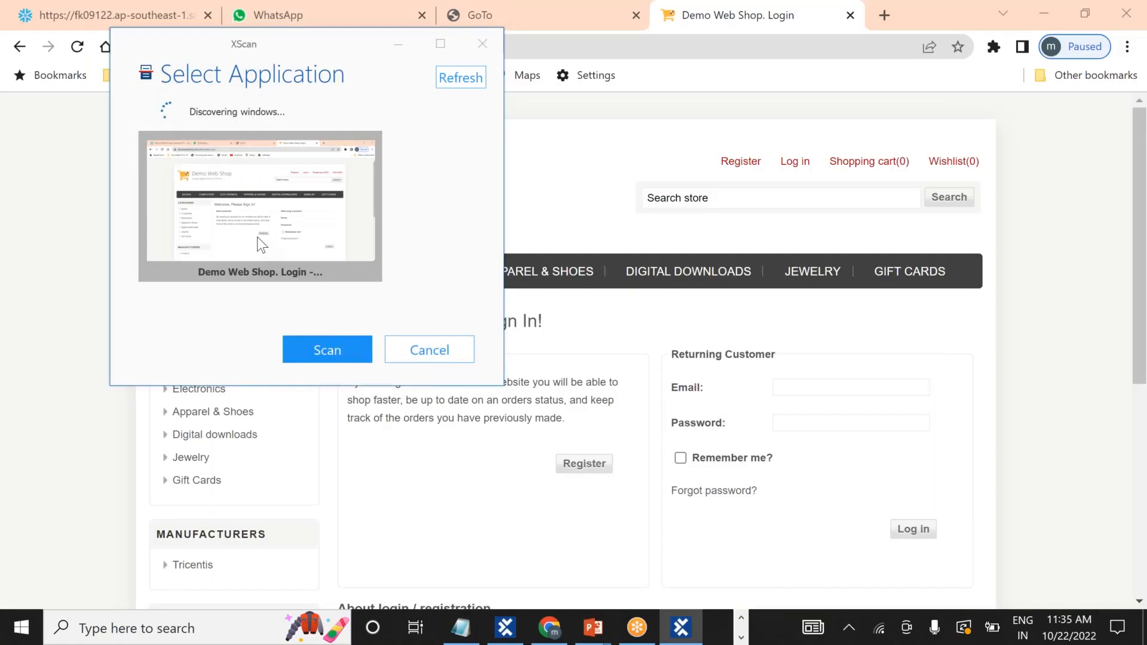
Scan the Demo Web Shop login window, capturing Register, Log in and Shopping cart (0), and save.
double_click(261, 244)
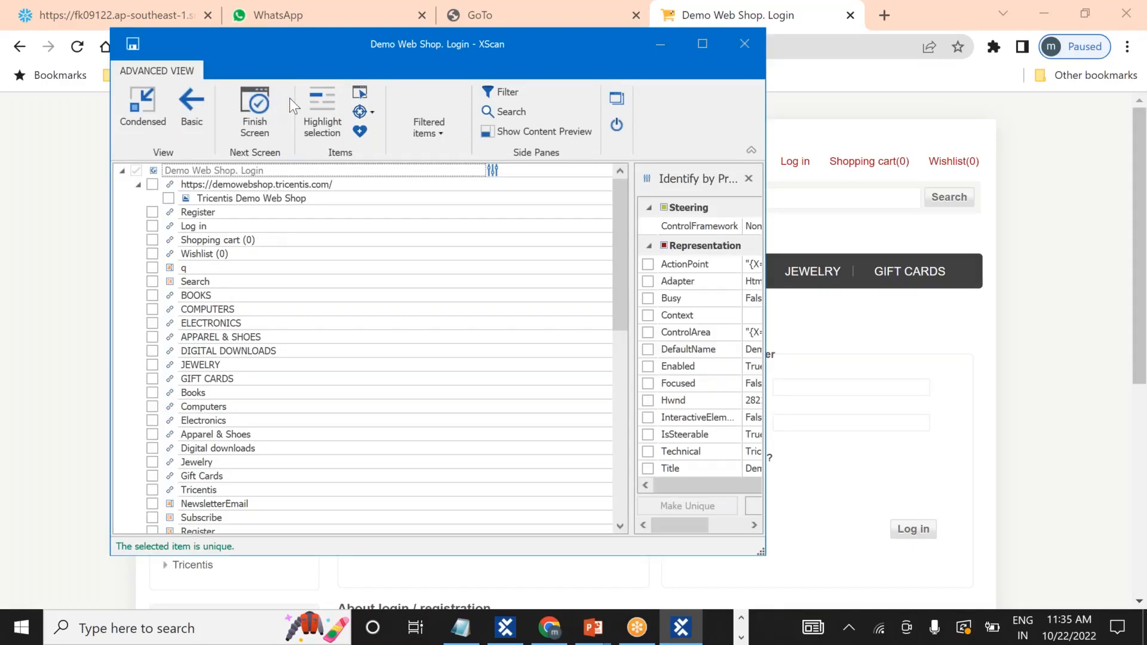
left_click(360, 93)
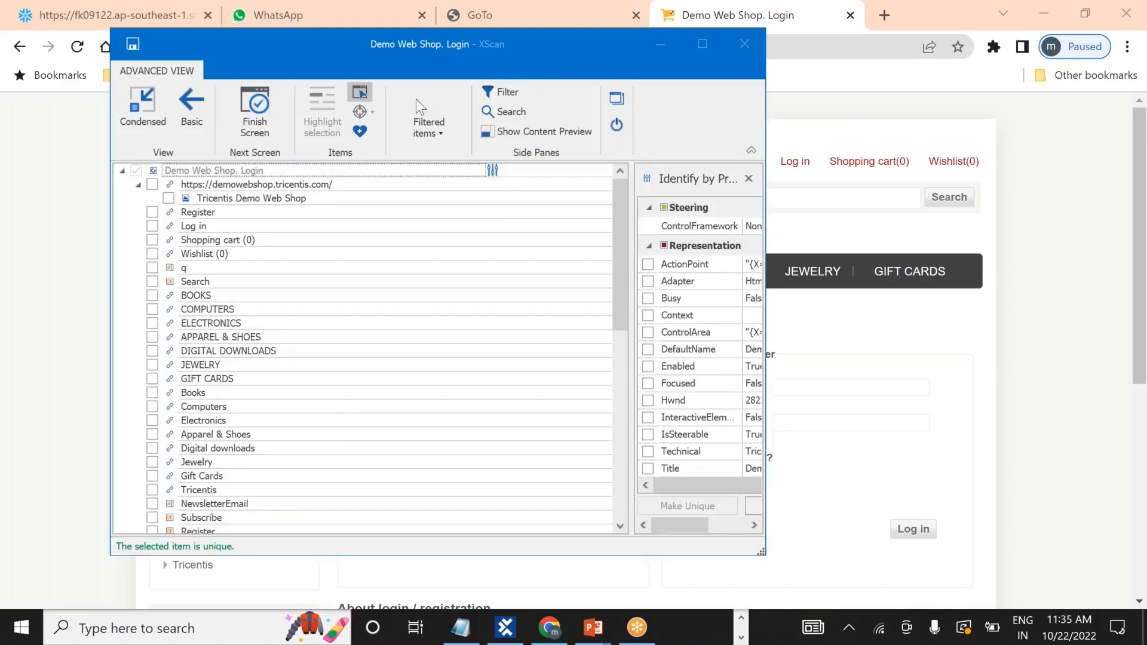
left_click_drag(524, 55, 393, 92)
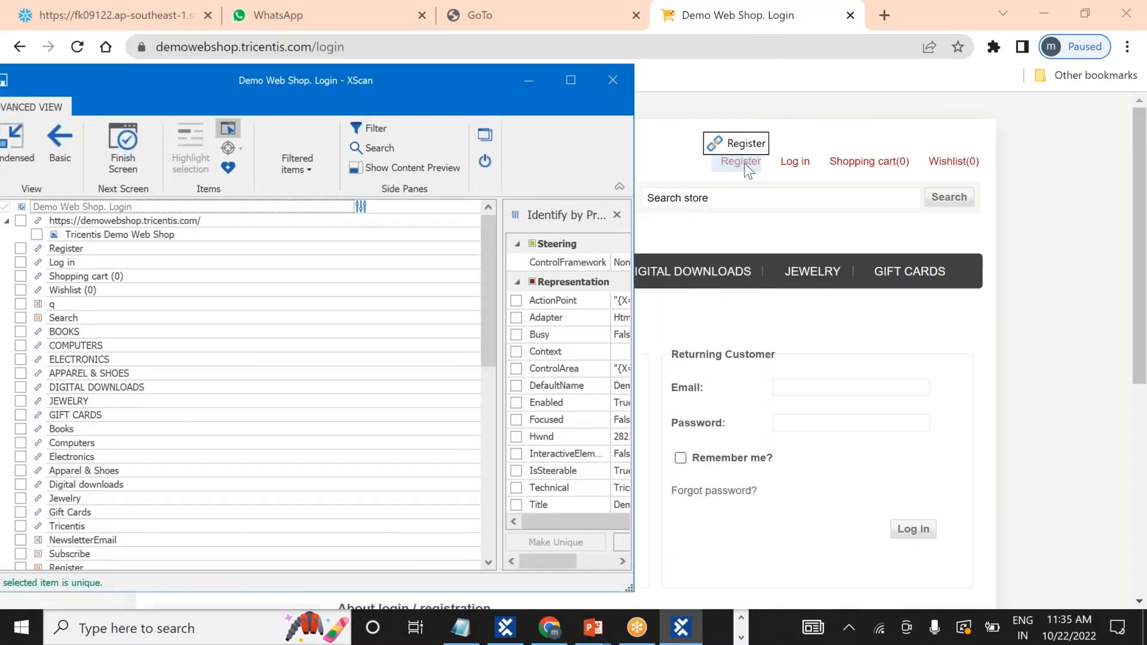
left_click(745, 163)
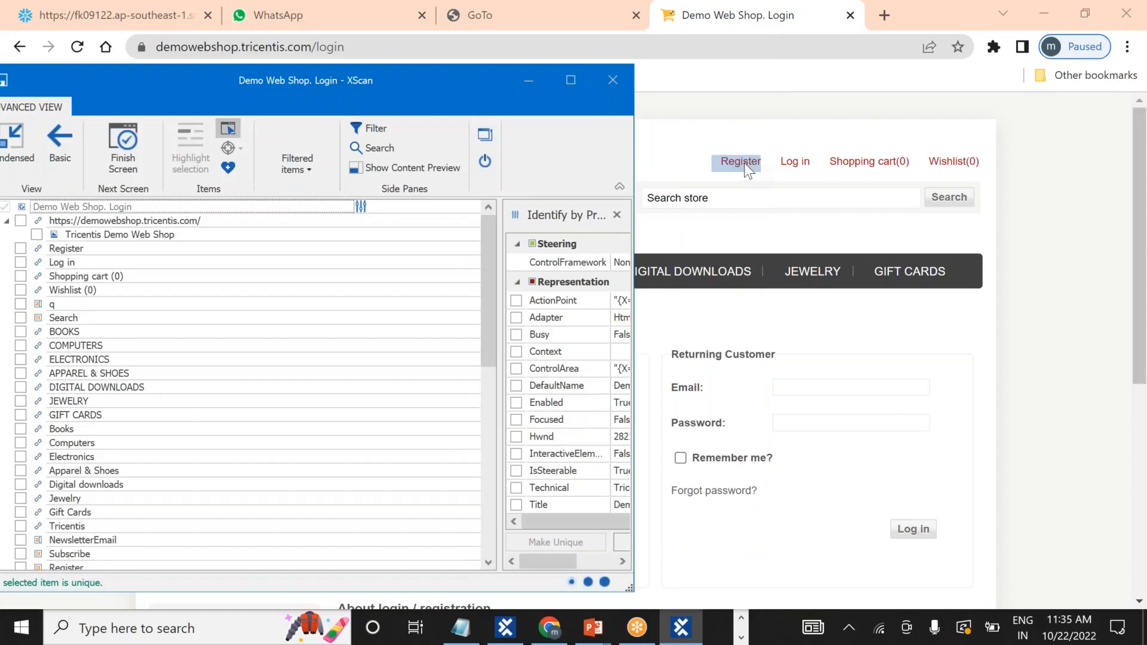
left_click(798, 163)
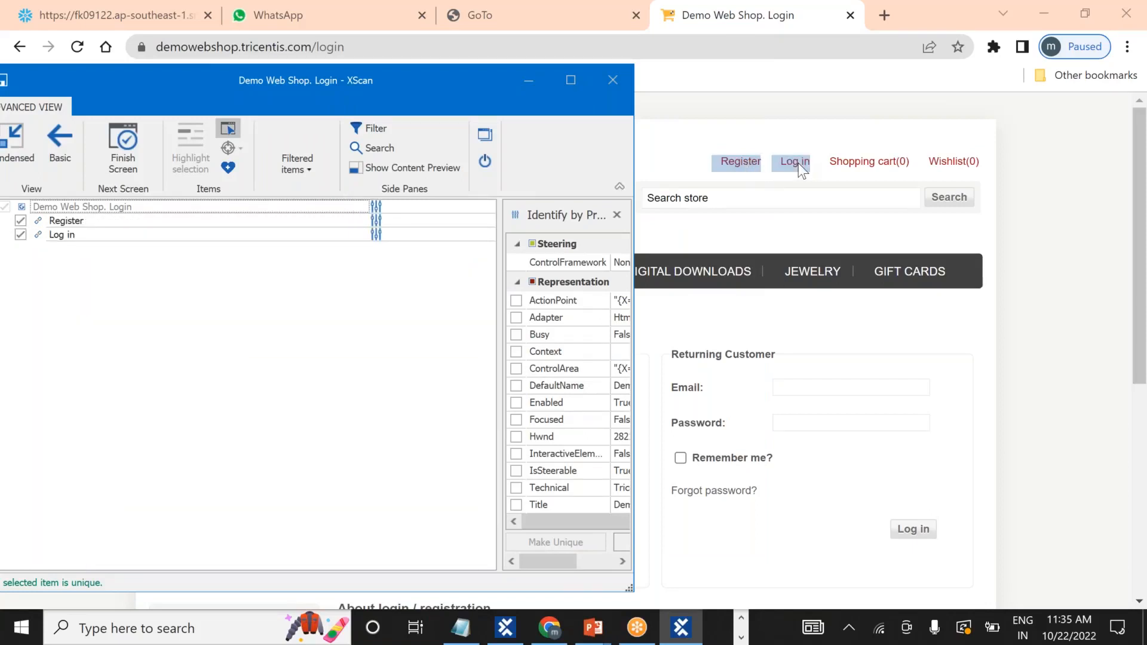
left_click(866, 160)
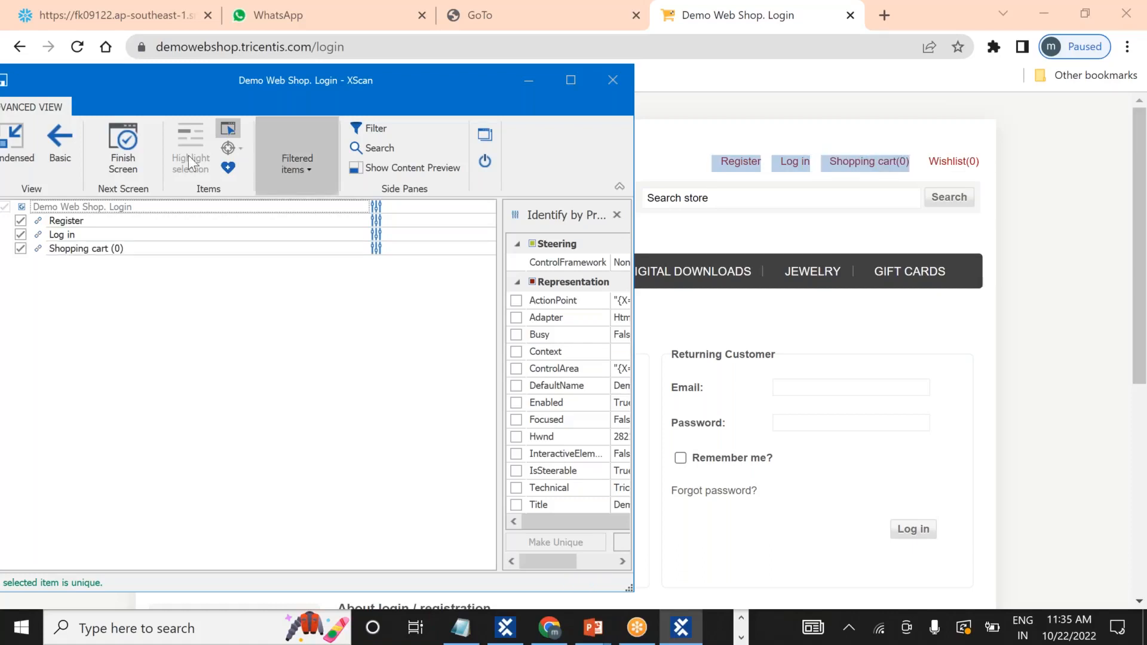
left_click(228, 128)
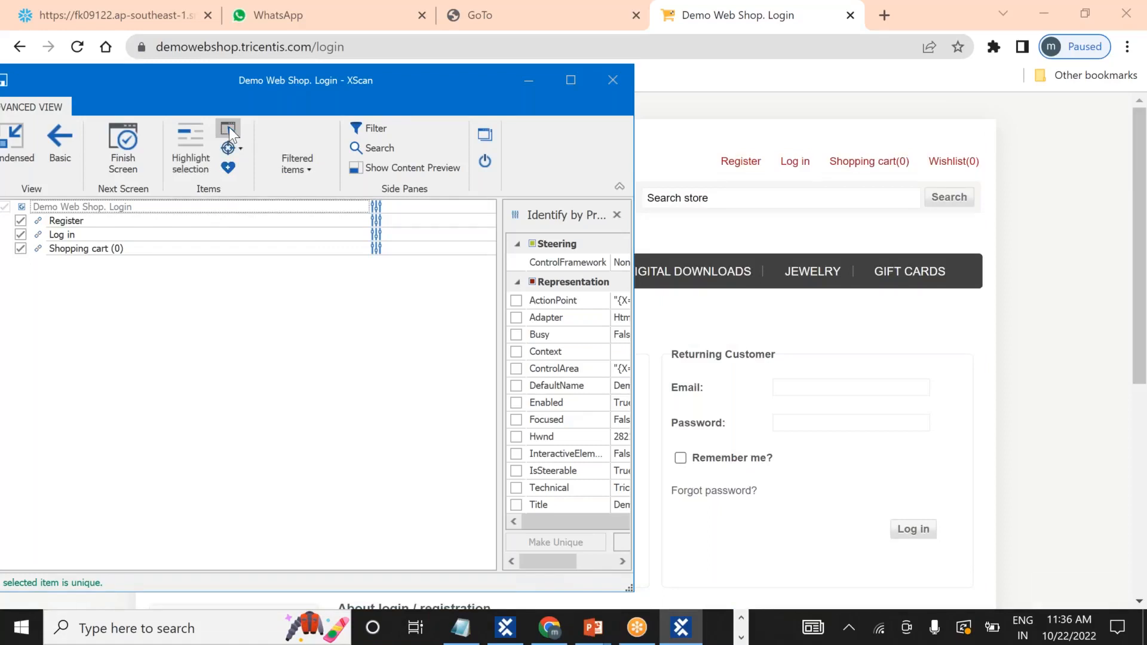
left_click_drag(255, 87, 528, 86)
left_click(273, 78)
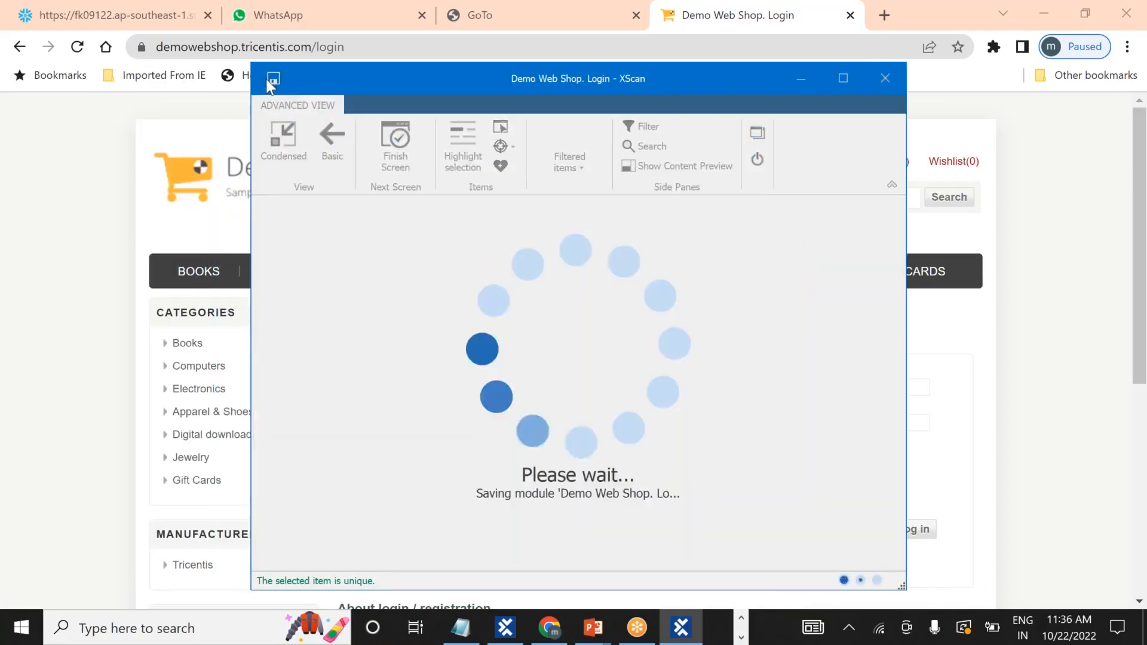
Close XScan and expand Reusable_TestBlock to check the new Demo Web Shop. Login module.
left_click(896, 84)
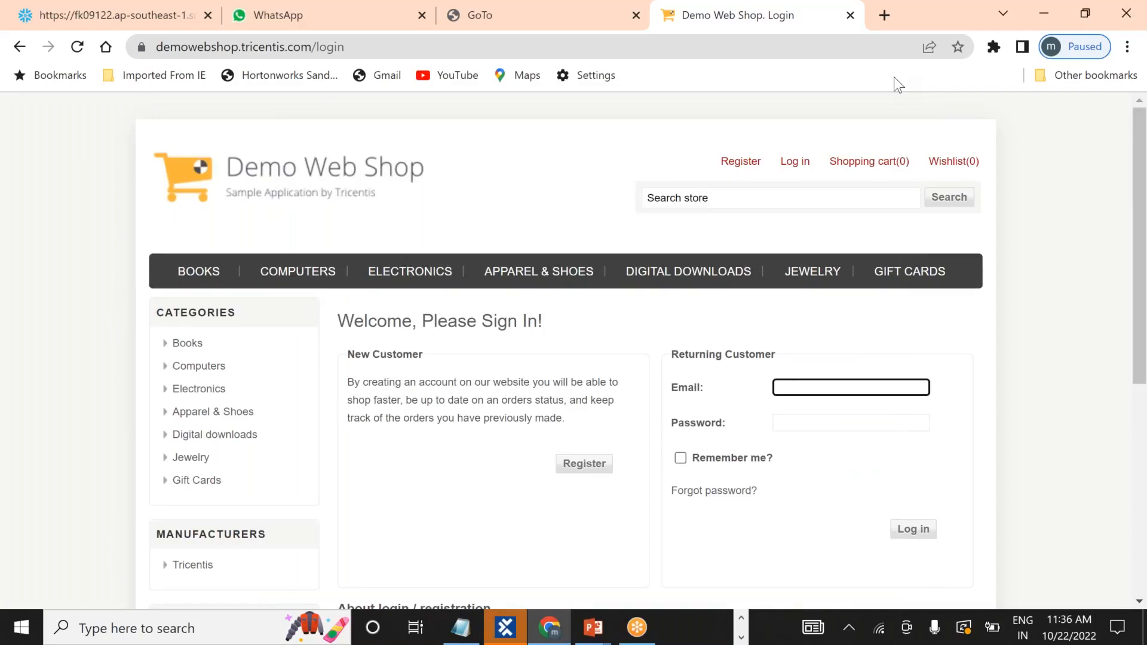
key("alt+Tab")
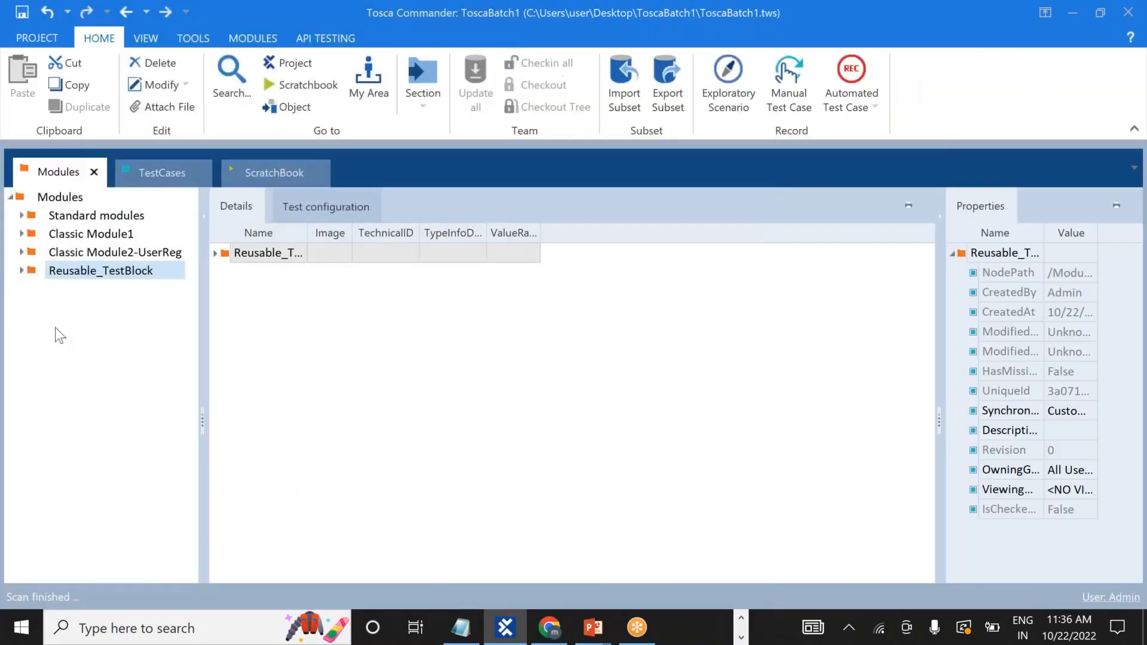
left_click(23, 272)
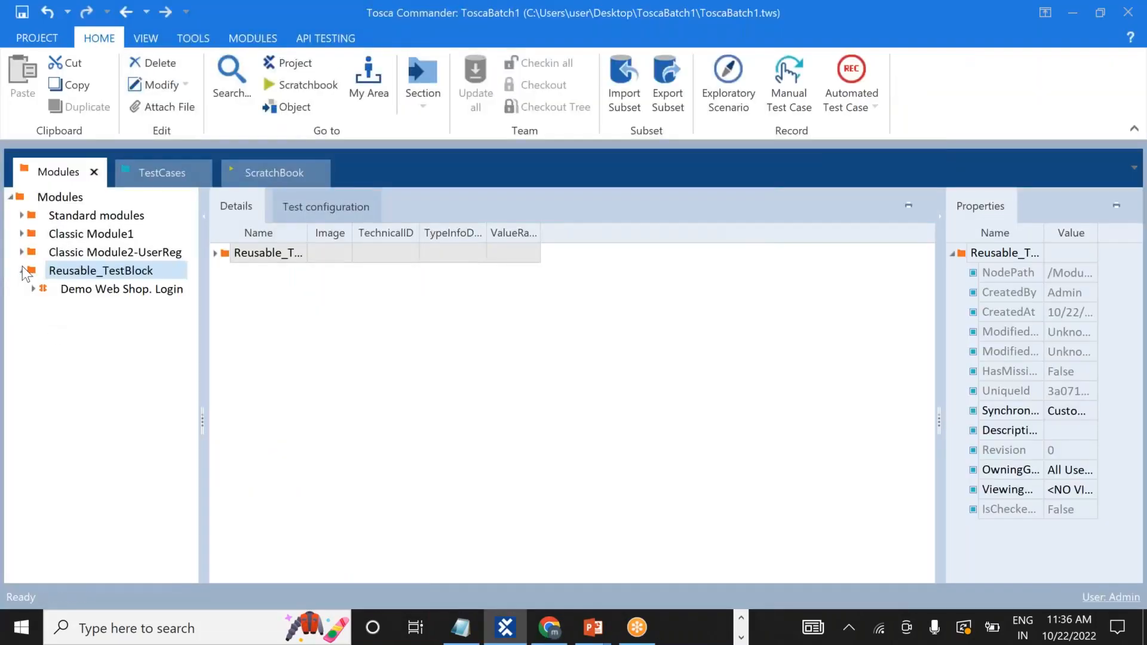
left_click(34, 289)
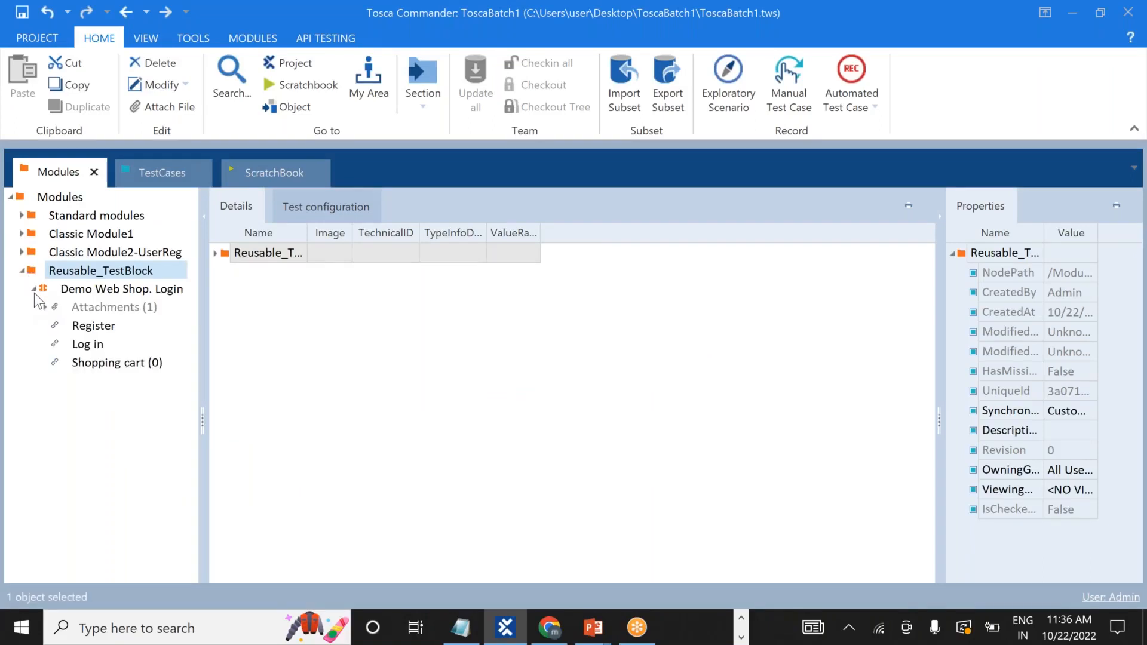
key("alt+Tab")
key("alt+Tab")
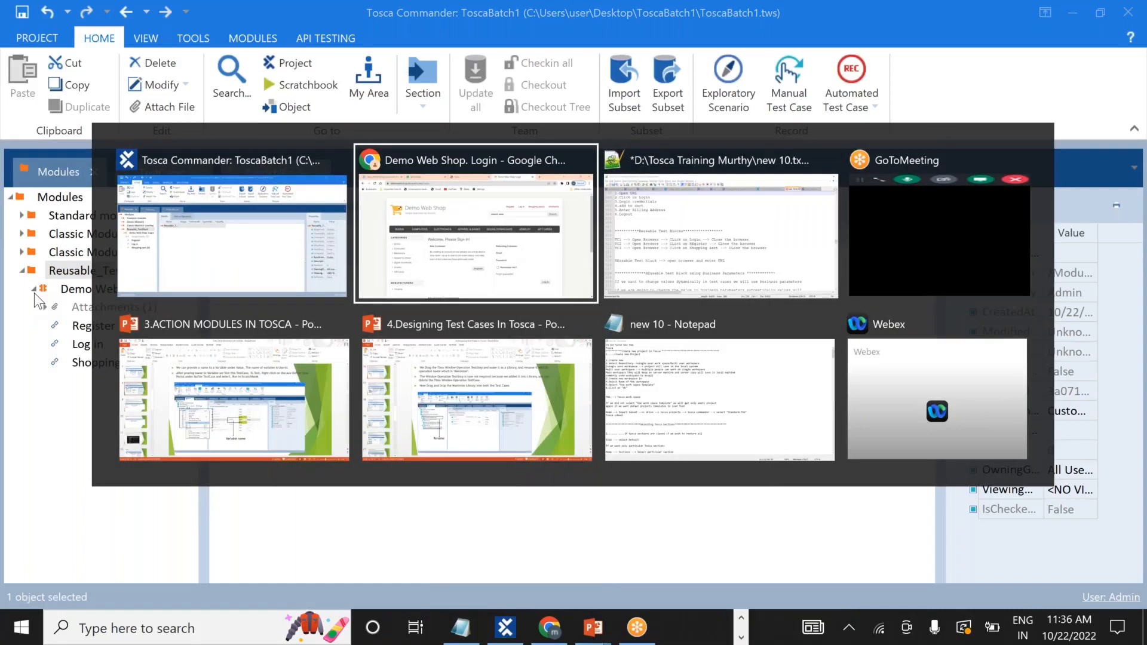
key("alt+Tab")
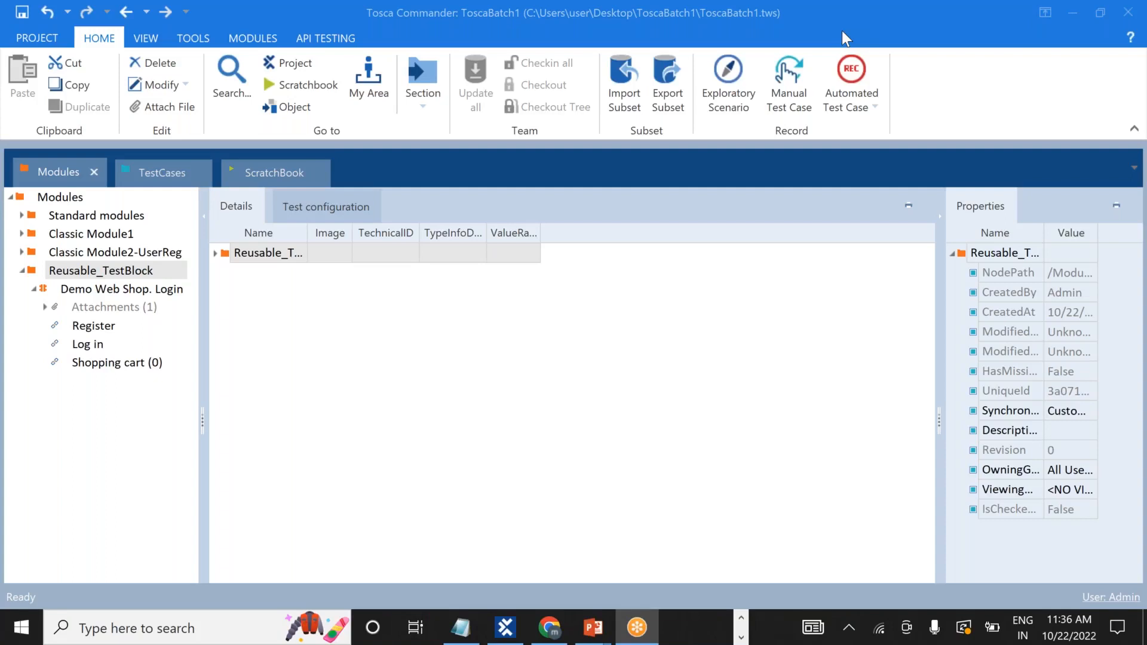
left_click(34, 291)
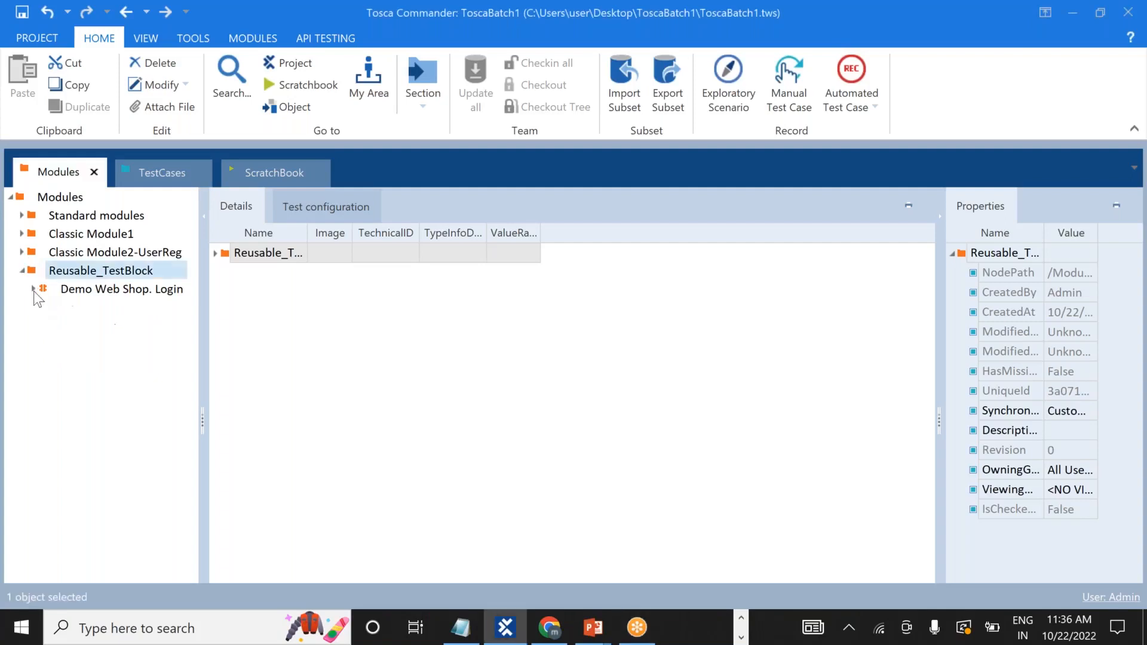
Under the TestCases root, create a folder named 'Reusable TestBlock1'.
left_click(156, 171)
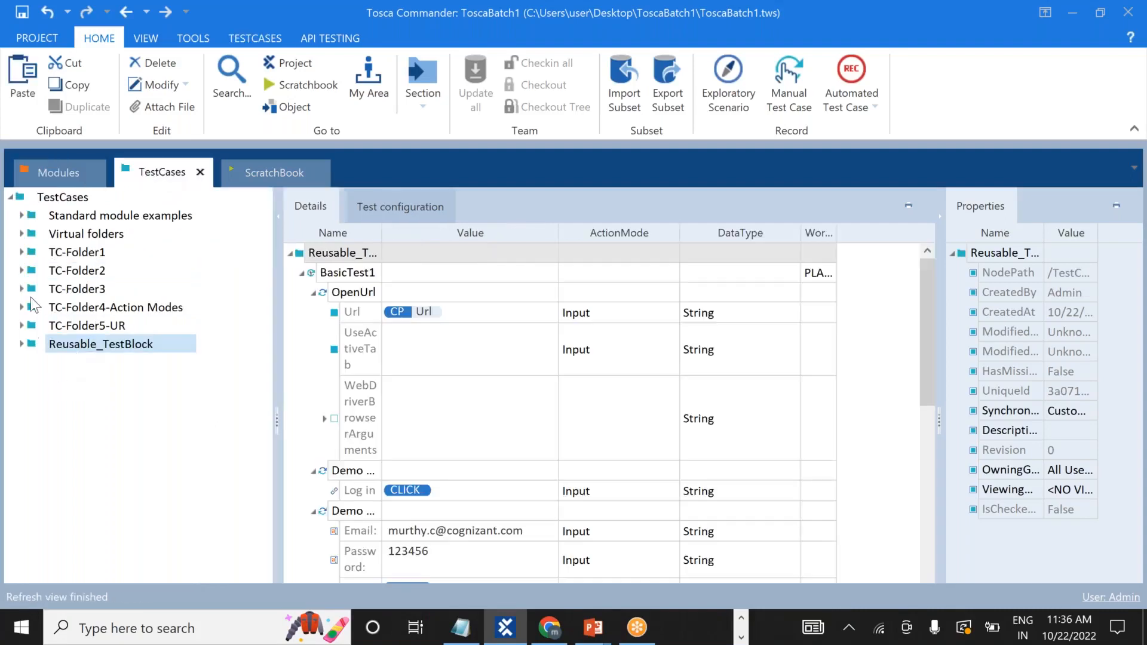
right_click(20, 199)
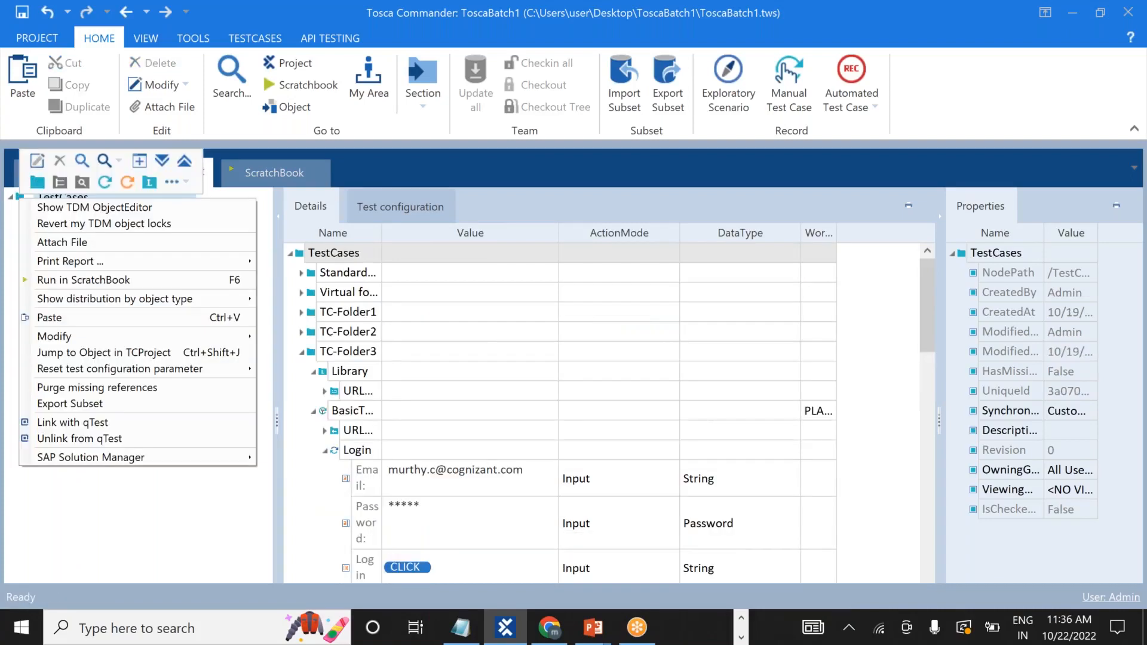
left_click(38, 183)
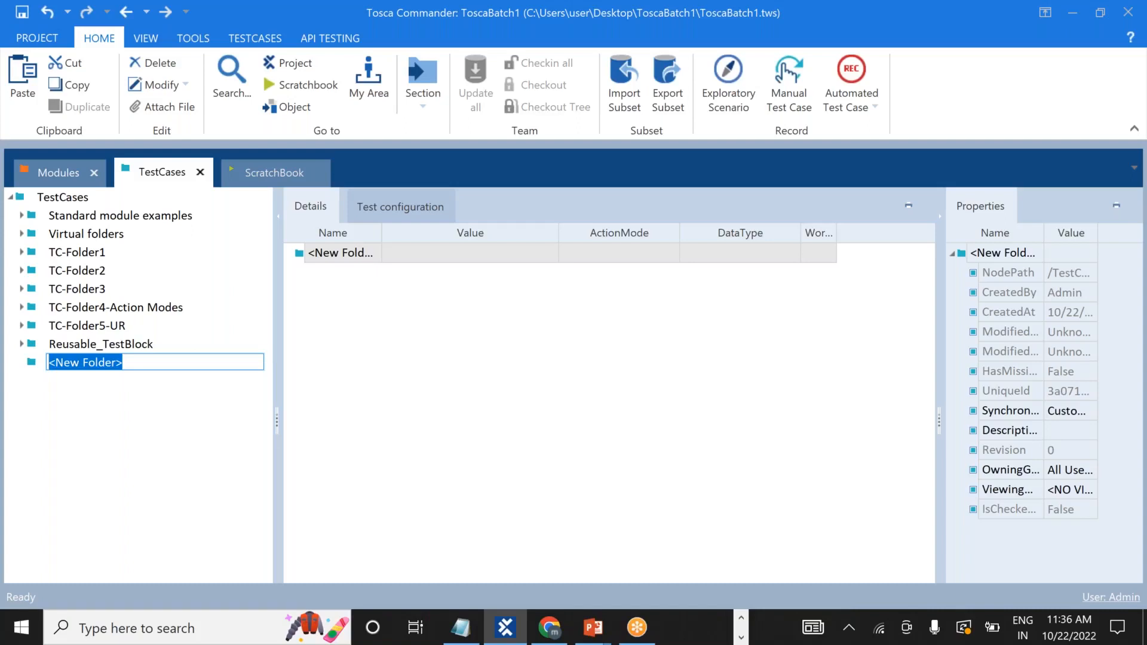
type("R")
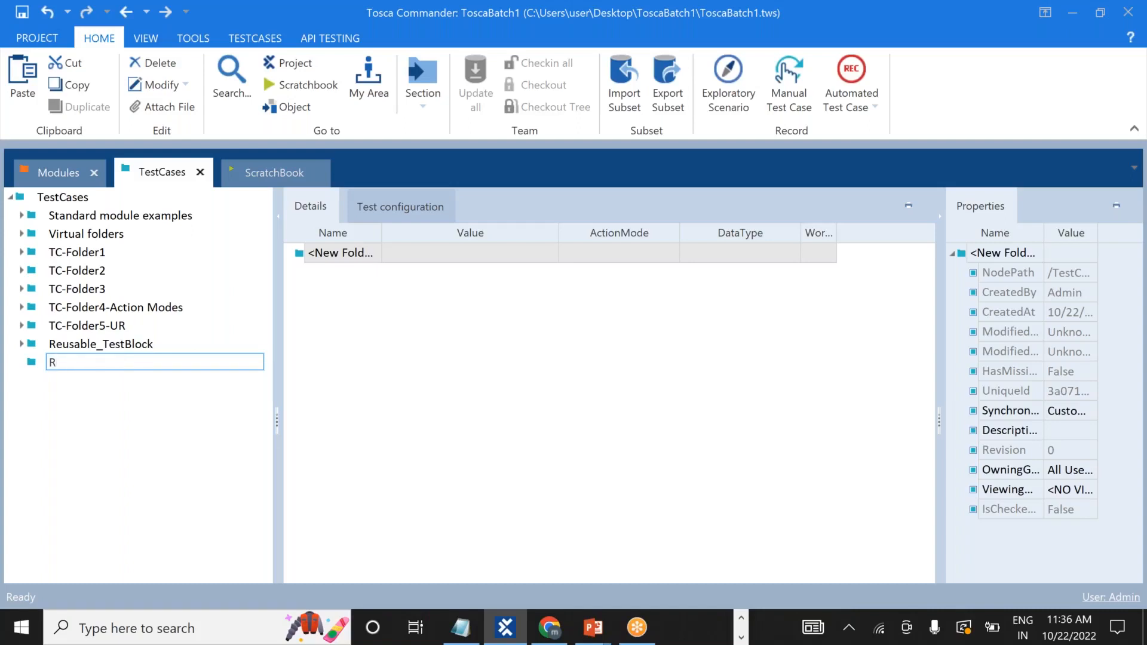
type("eusable TestBlock1")
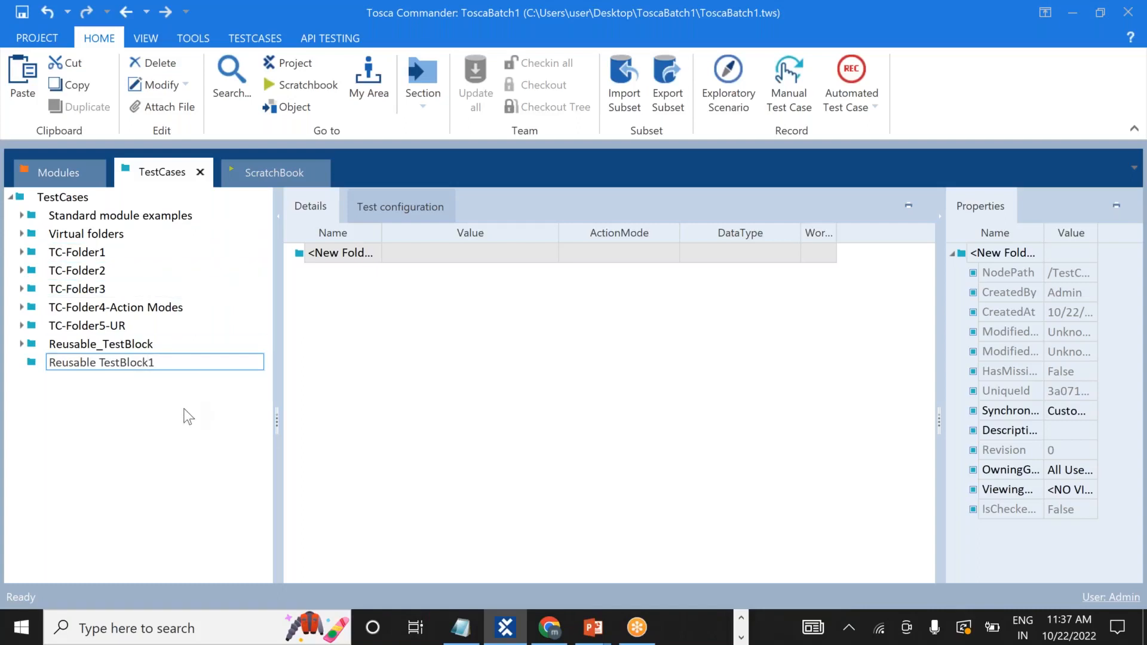
key("Return")
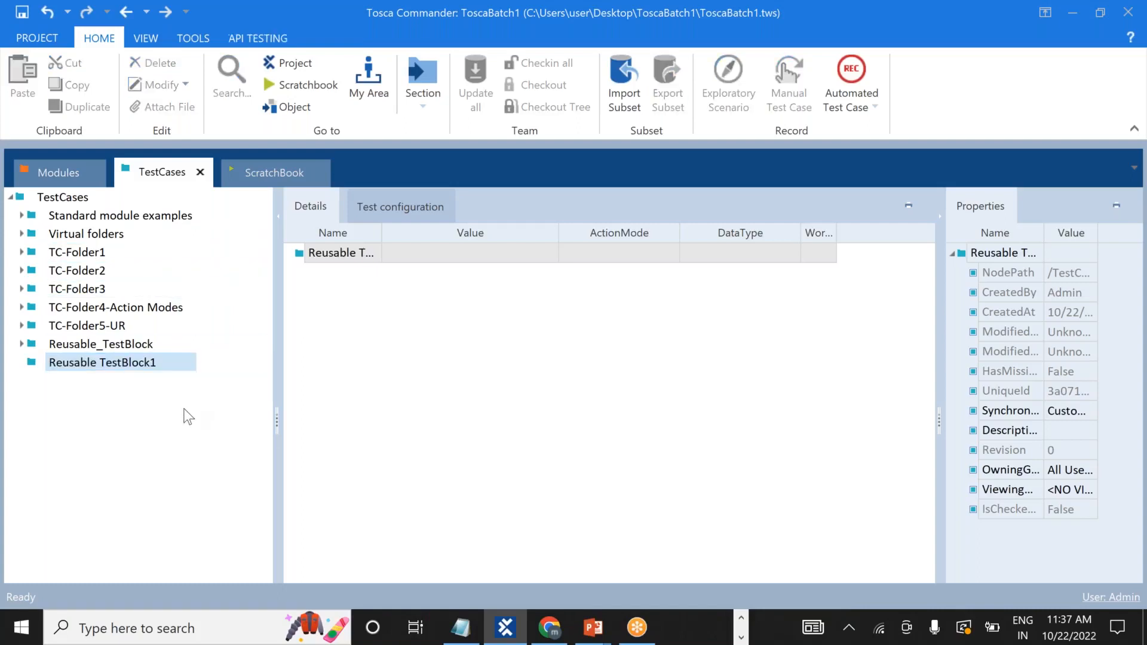
Create a test case named TC1 inside the Reusable TestBlock1 folder.
right_click(34, 368)
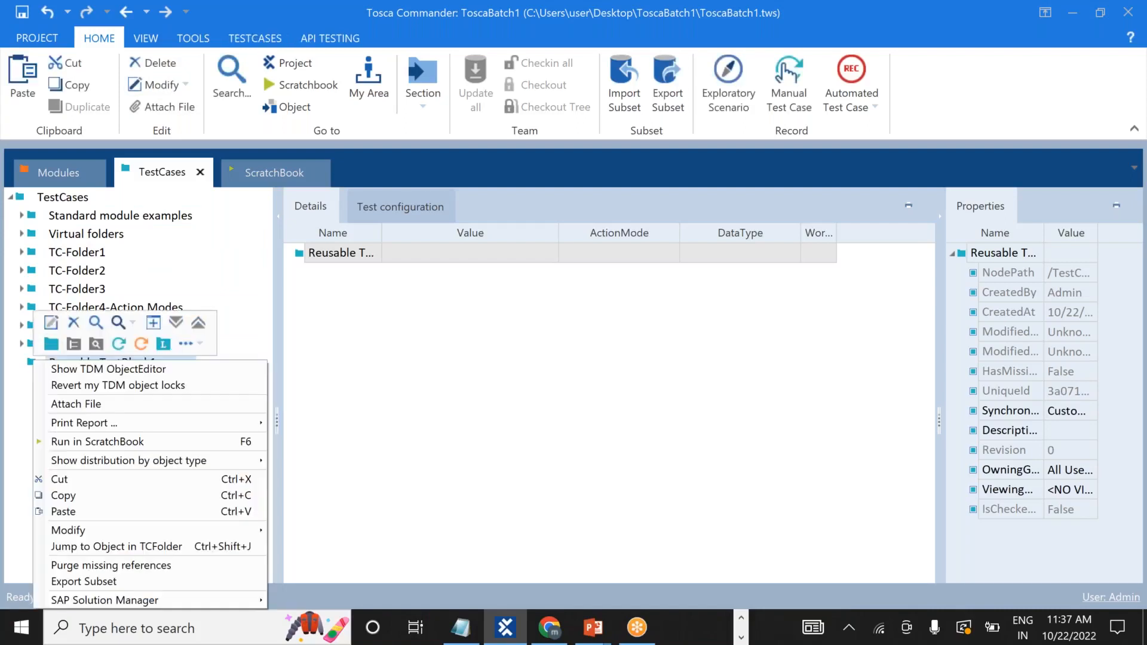
left_click(121, 342)
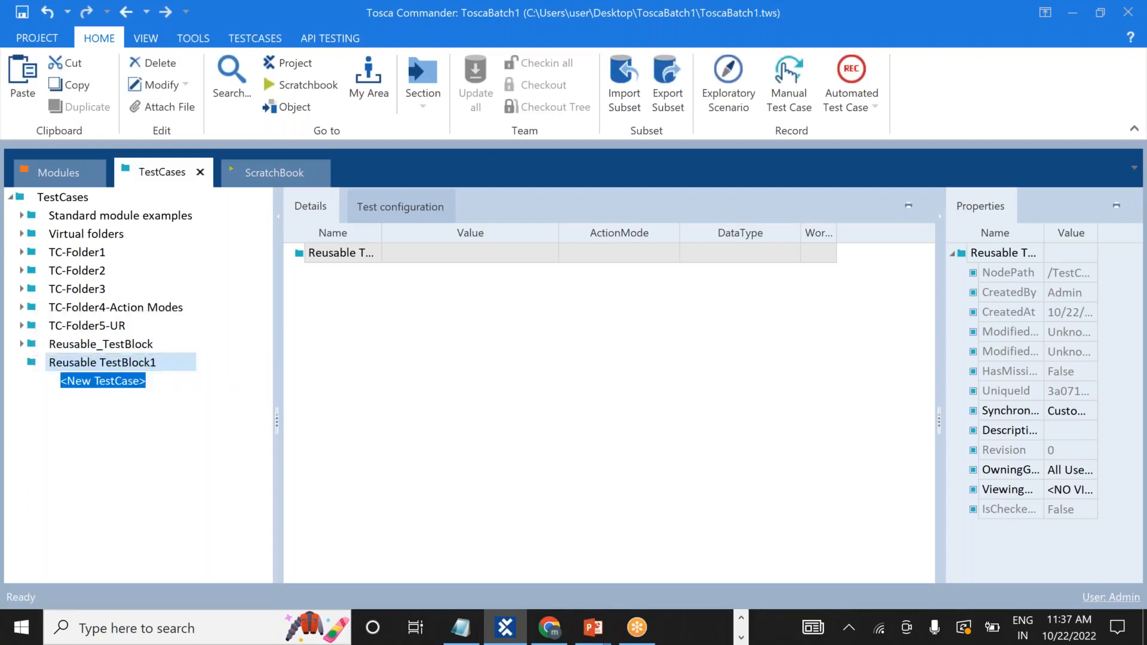
type("TC1")
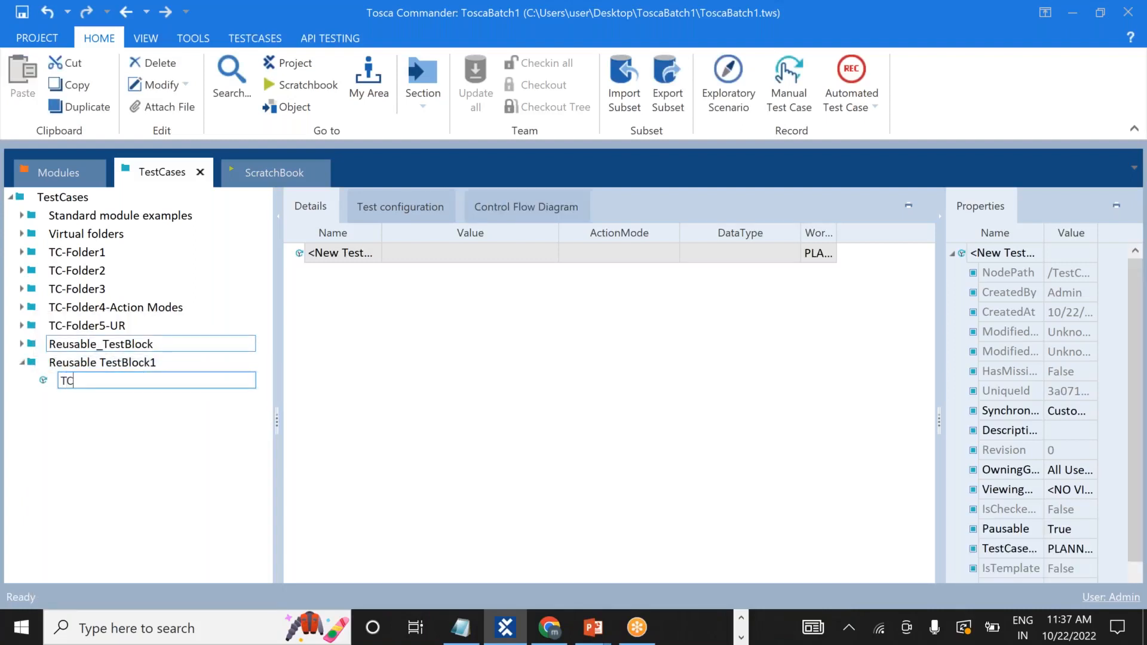
key("BackSpace")
key("BackSpace")
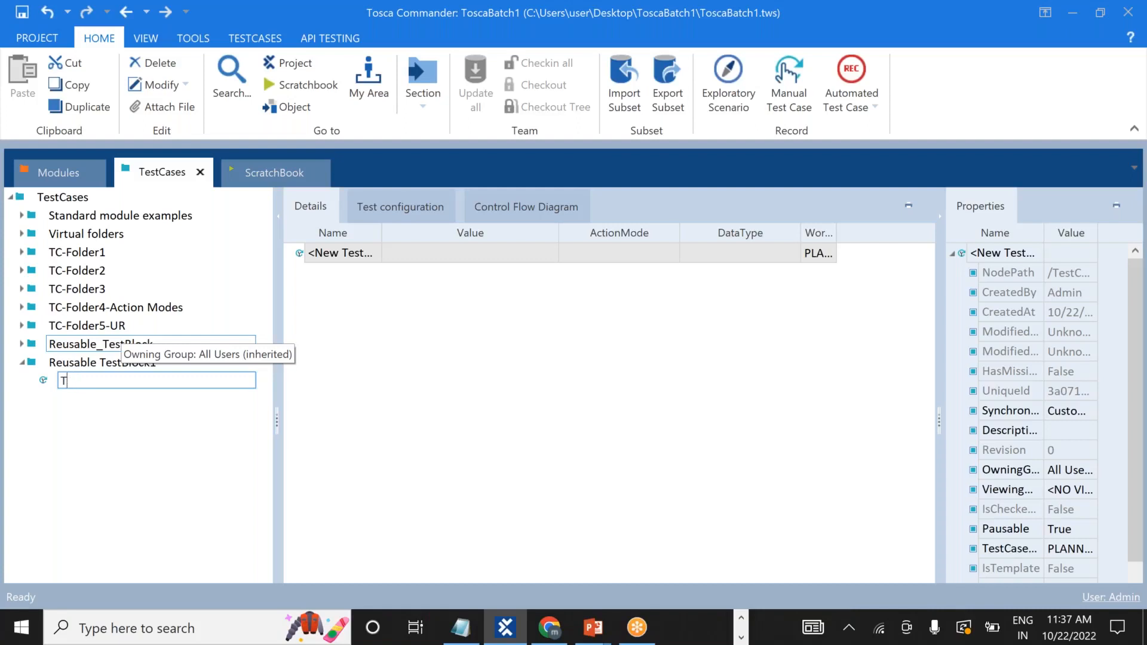
type("C1")
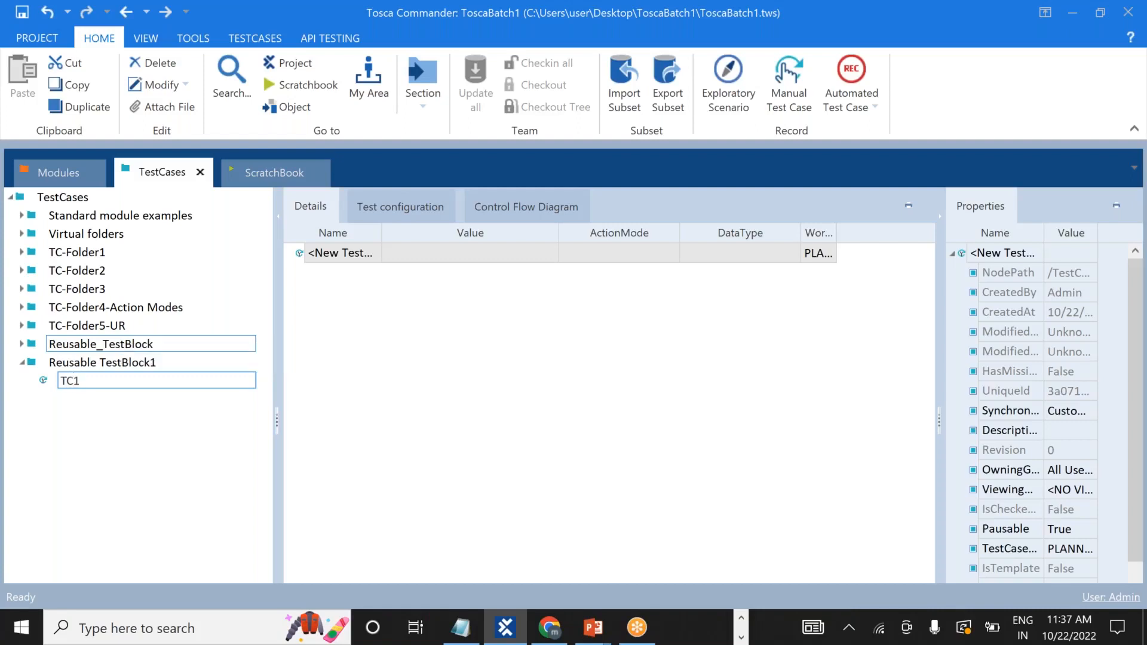
key("Return")
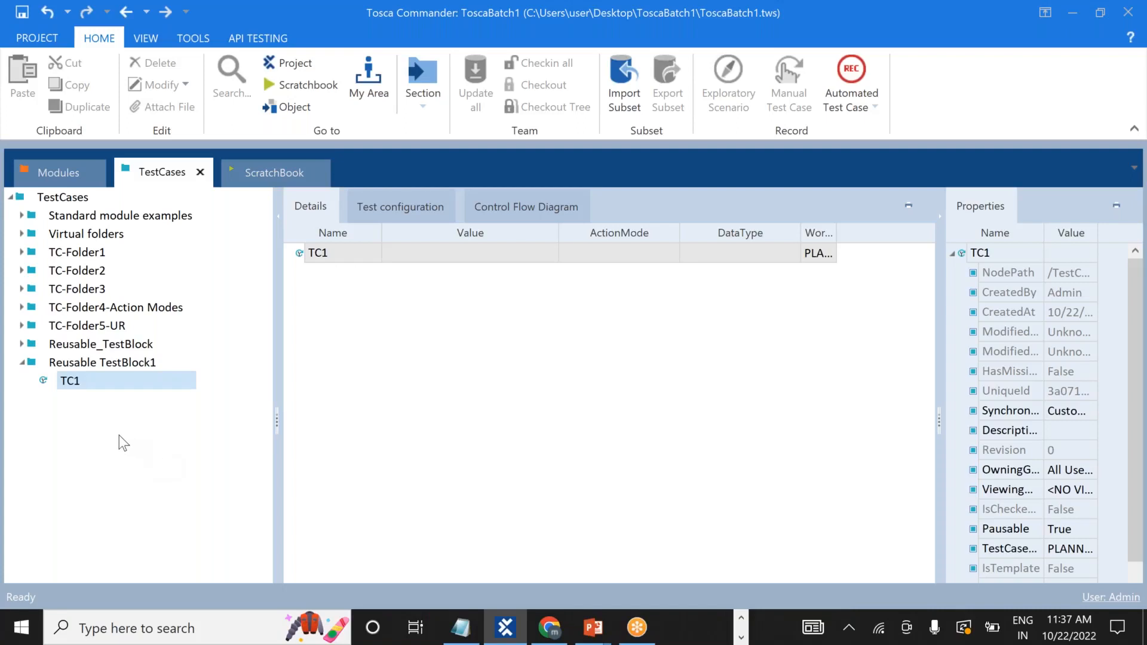
key("alt+Tab")
key("alt+Tab")
key("alt+Tab")
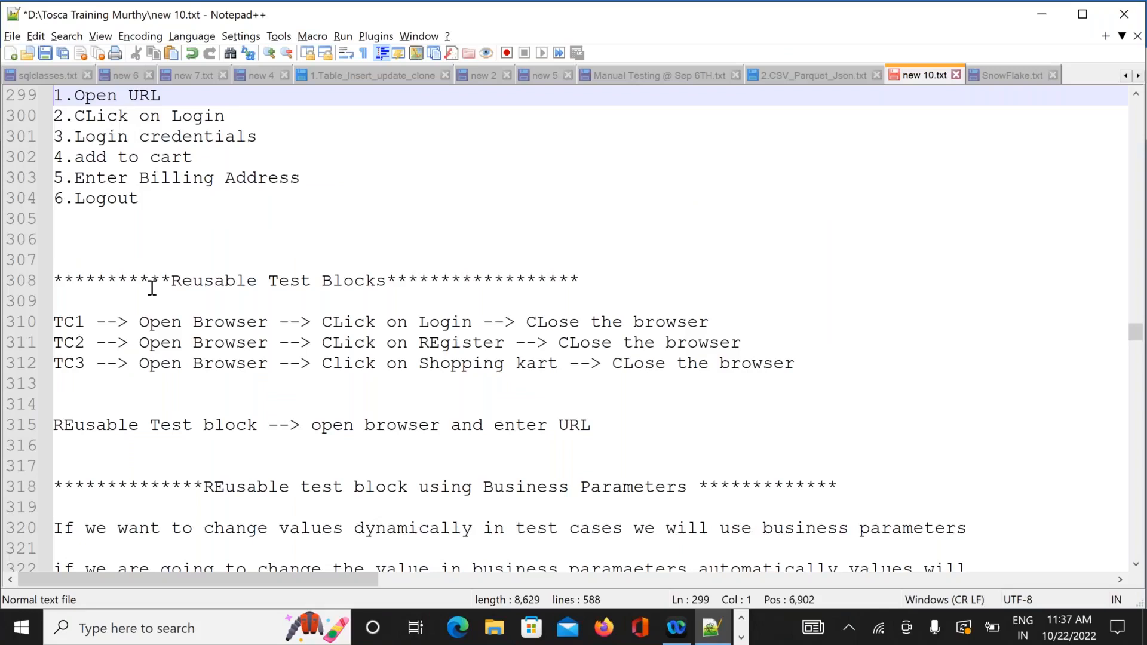
Mark the reusable test block line 315 in the notes and return to Tosca Commander.
left_click(520, 430)
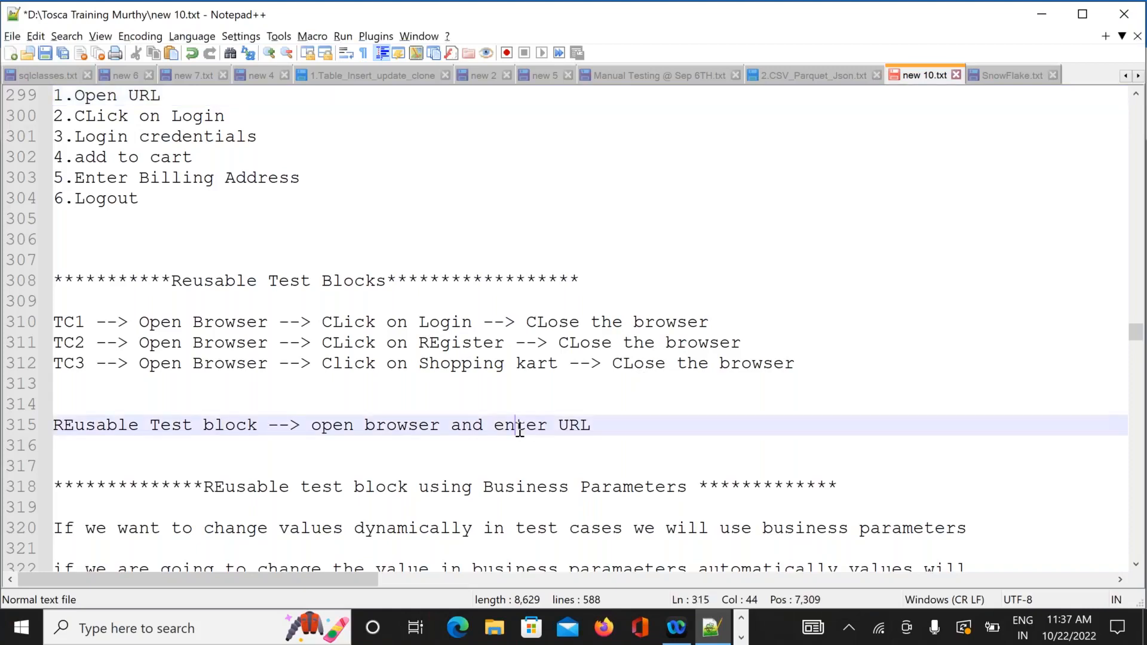
key("alt+Tab")
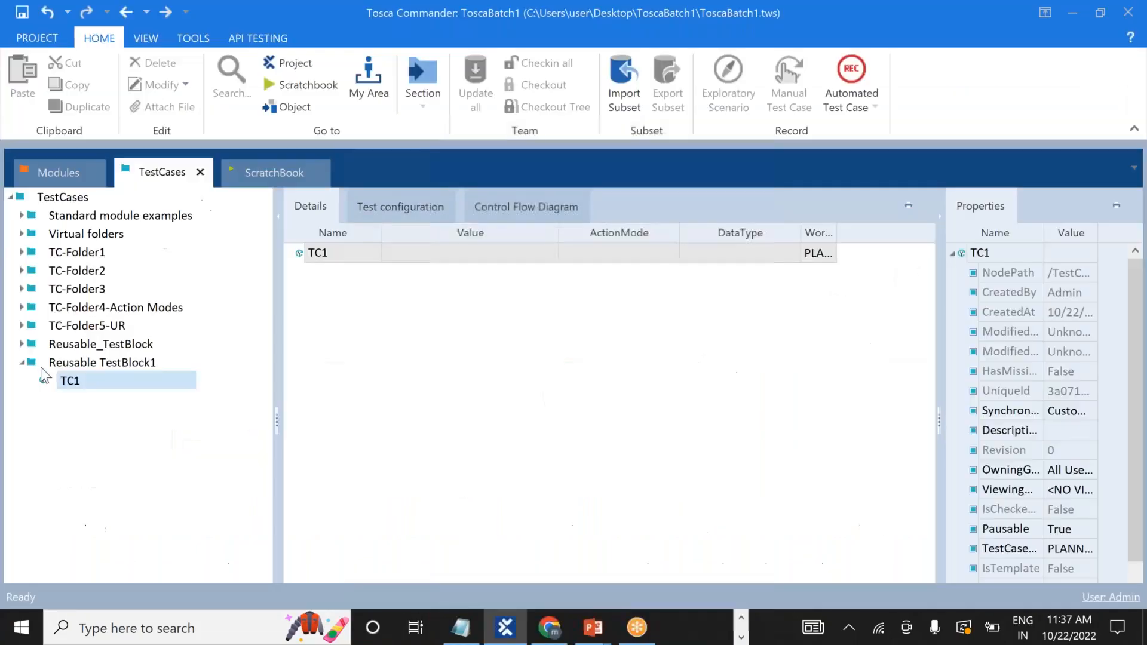
Drag the Demo Web Shop. Login module from Modules into TC1.
left_click(62, 172)
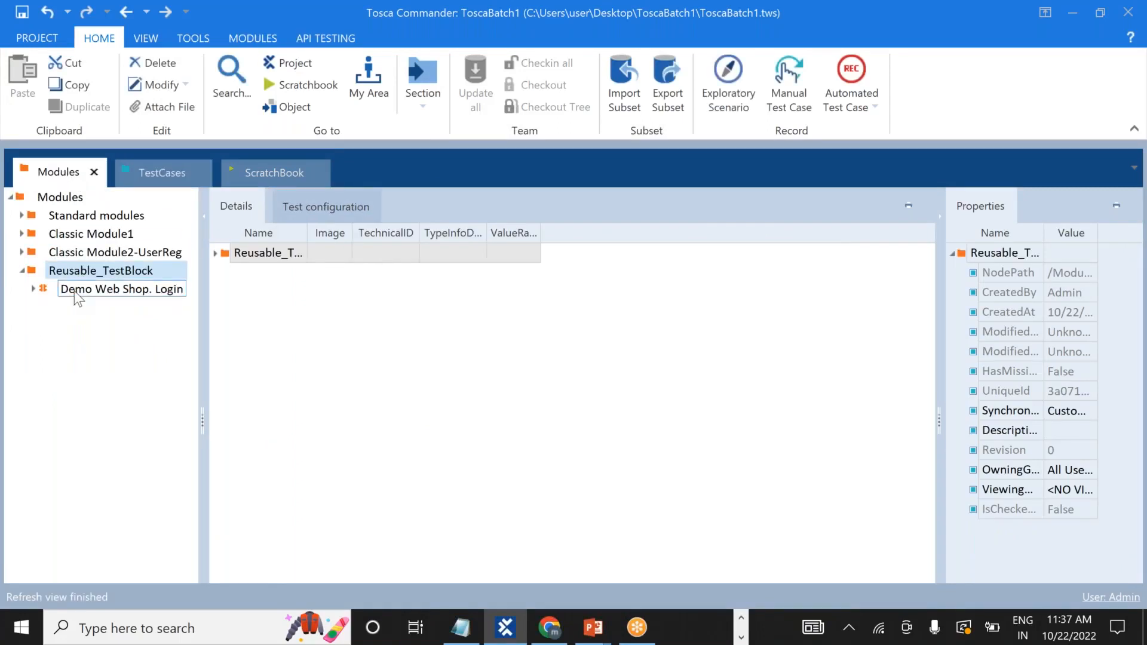
left_click_drag(68, 292, 48, 372)
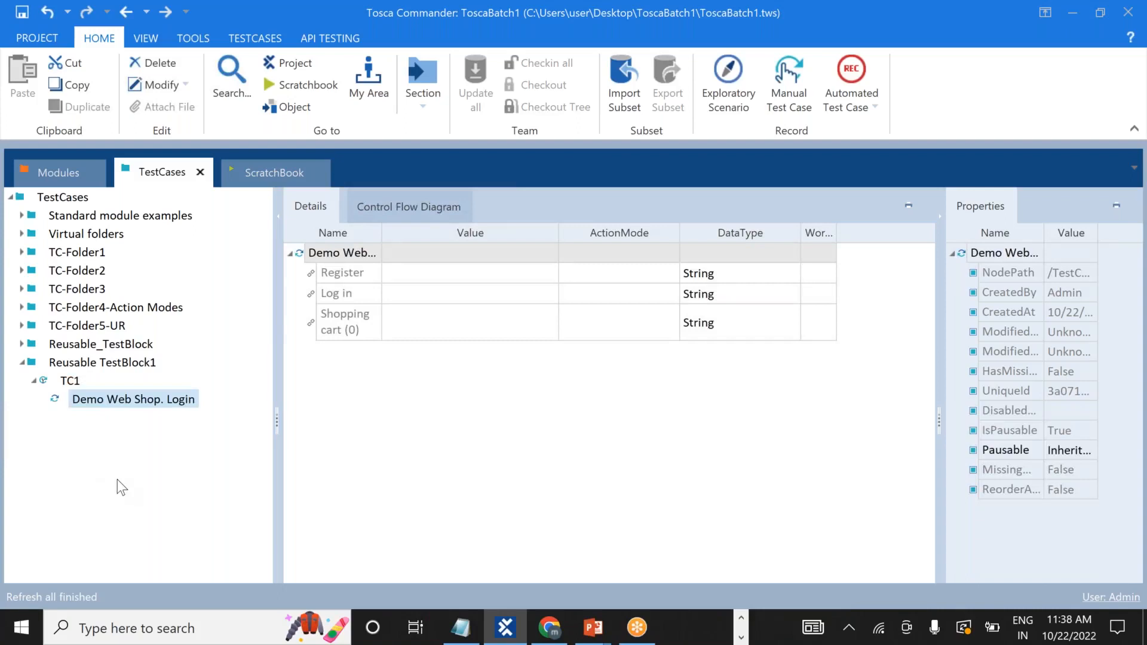
left_click(87, 400)
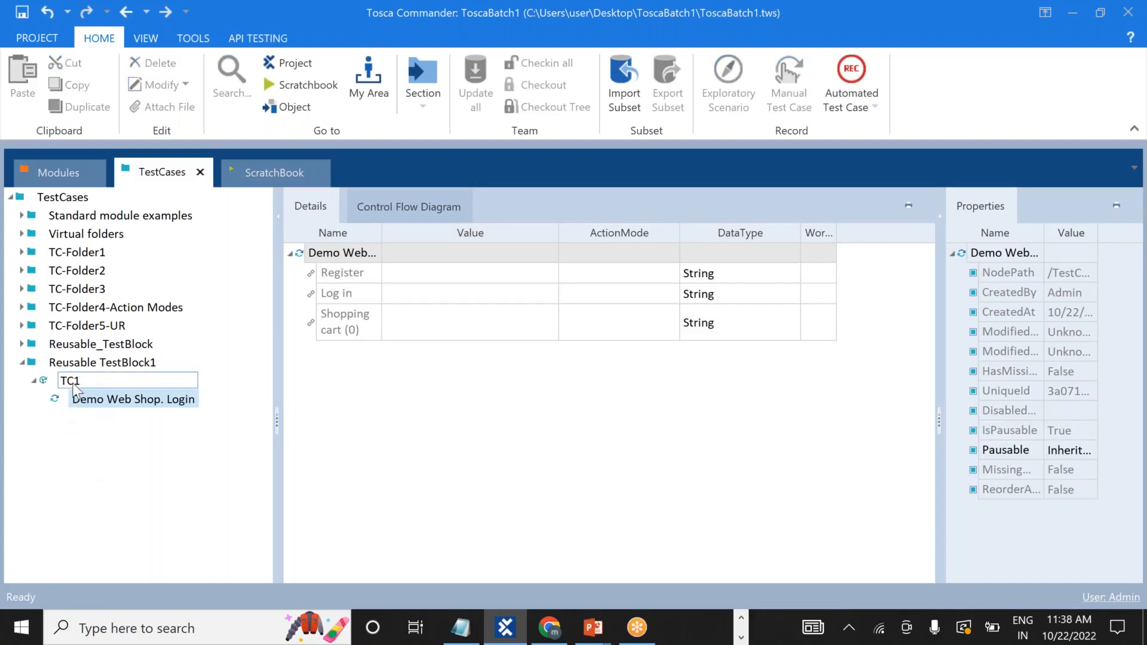
right_click(80, 399)
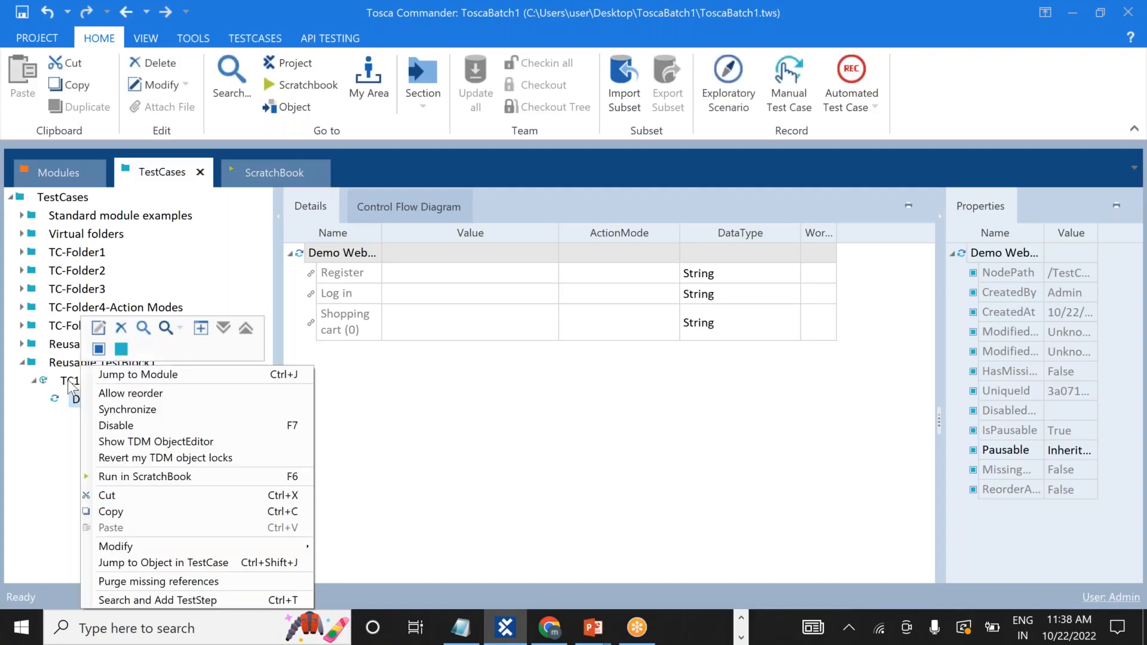
Open the Search and Add TestStep window for TC1.
right_click(67, 380)
right_click(67, 380)
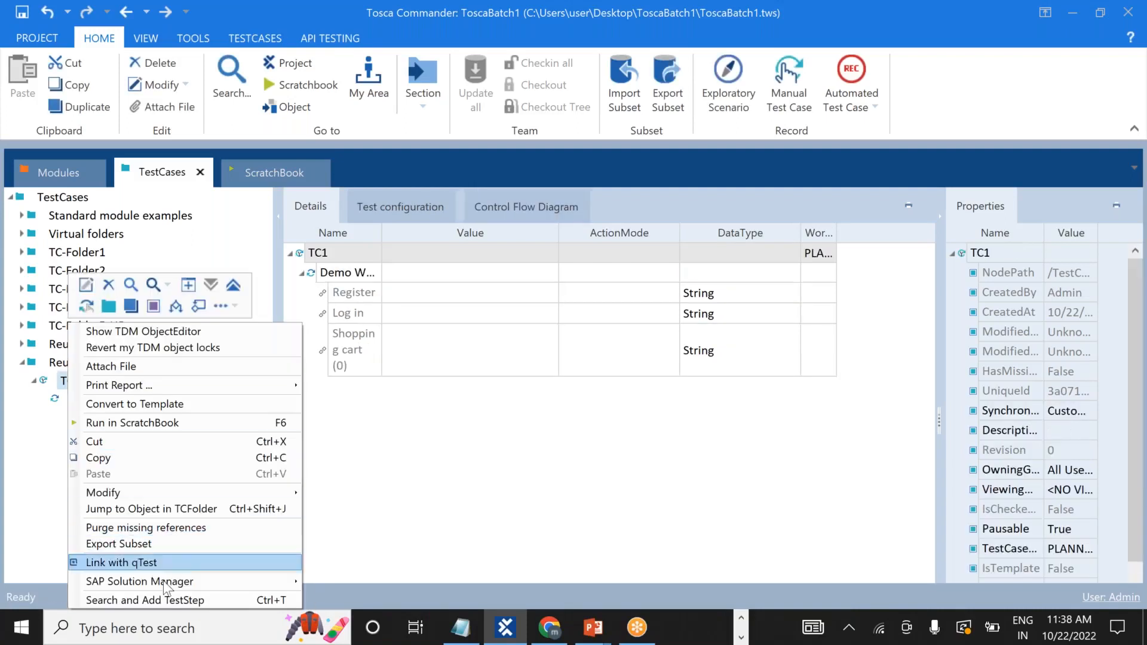
left_click(178, 600)
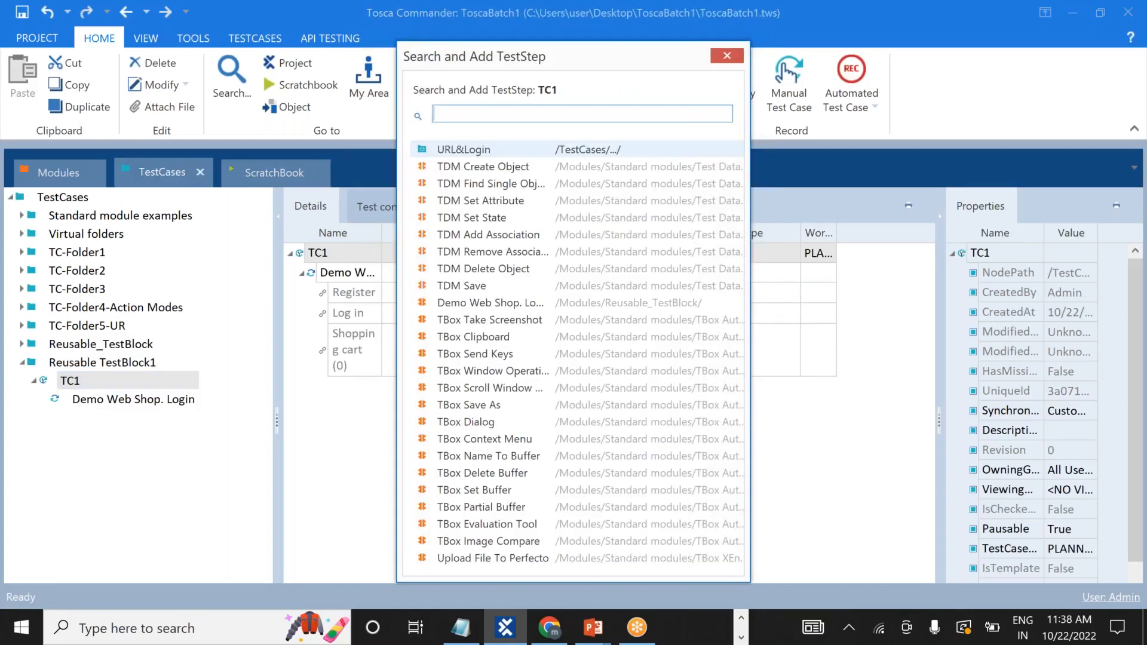
Search 'url', add the URL&Login reference to TC1, and clear OpenUrl's {cp[Url]} value.
type("url")
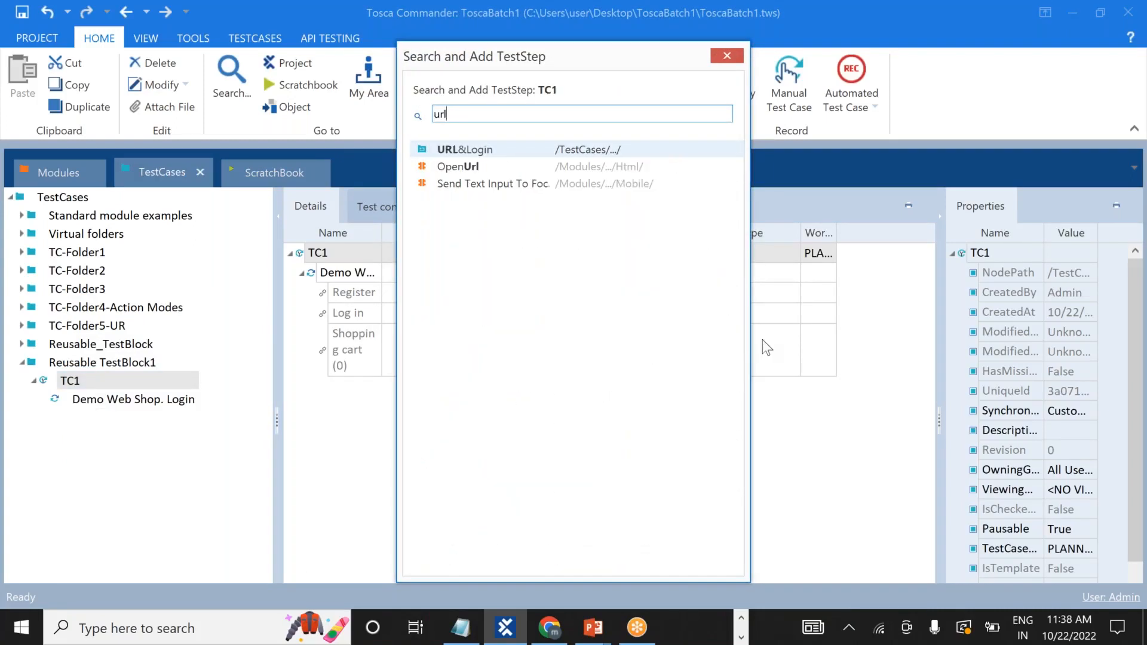
double_click(503, 150)
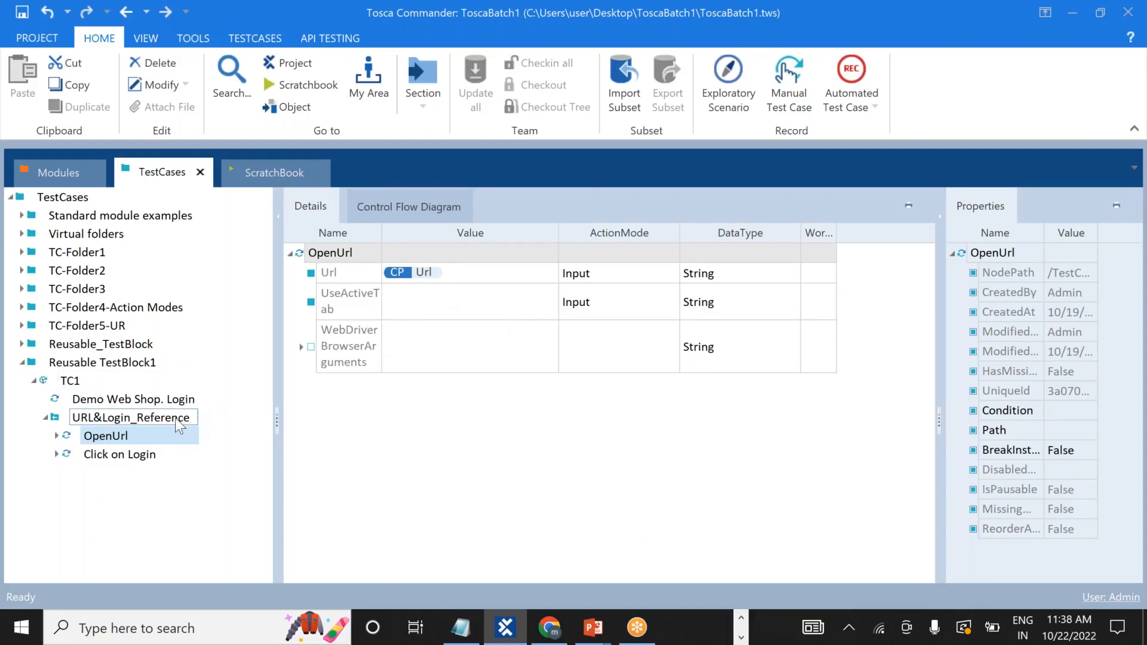
left_click(460, 274)
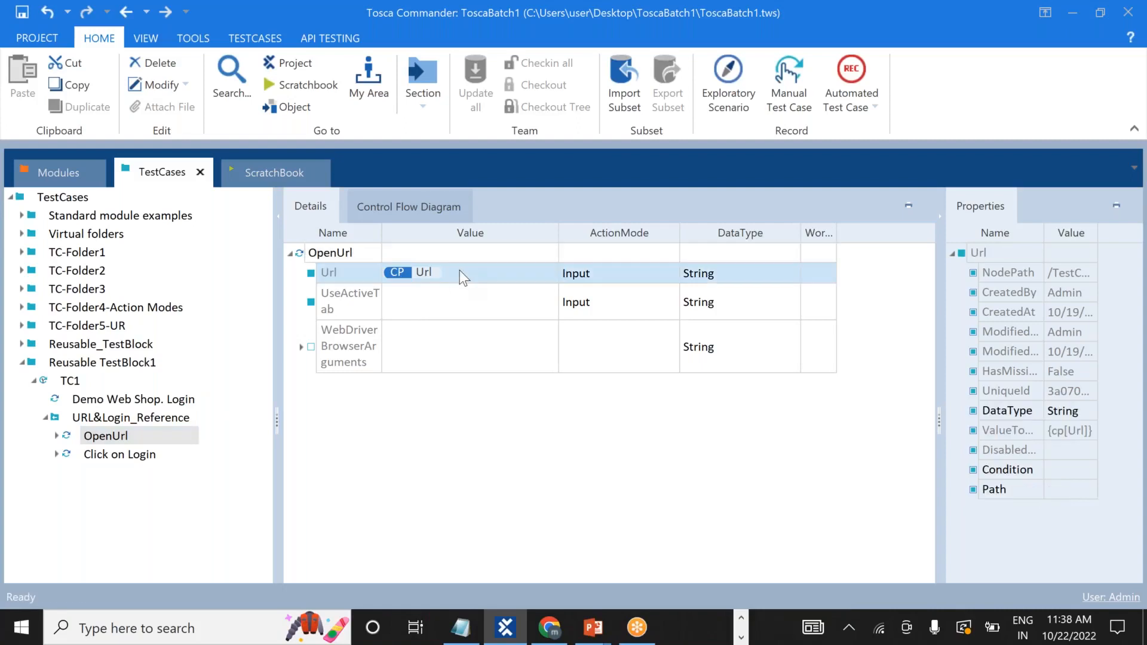
key("BackSpace")
key("BackSpace")
key("BackSpace")
key("BackSpace")
key("BackSpace")
key("BackSpace")
key("BackSpace")
key("BackSpace")
key("BackSpace")
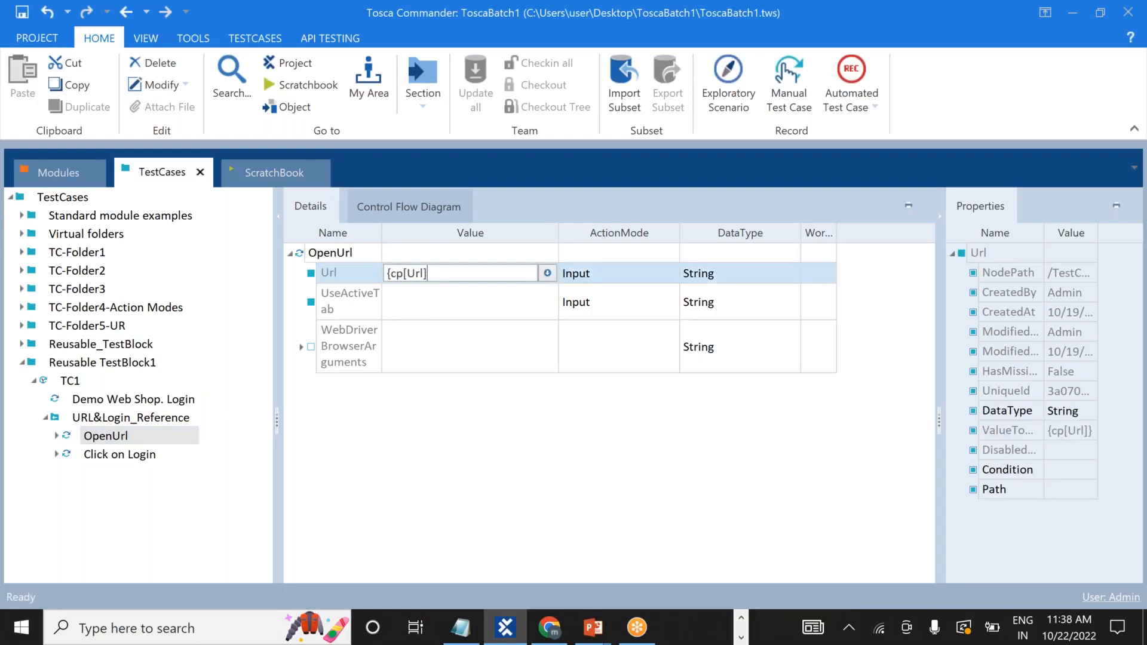
left_click(323, 454)
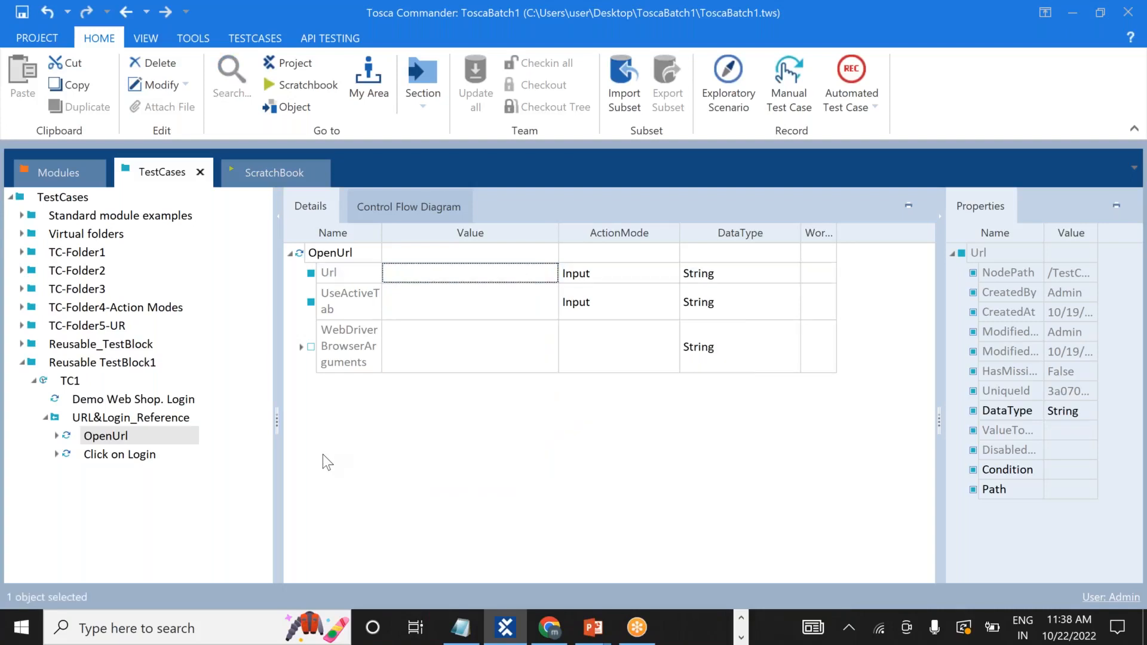
key("alt+Tab")
key("alt+Tab")
key("alt+Tab")
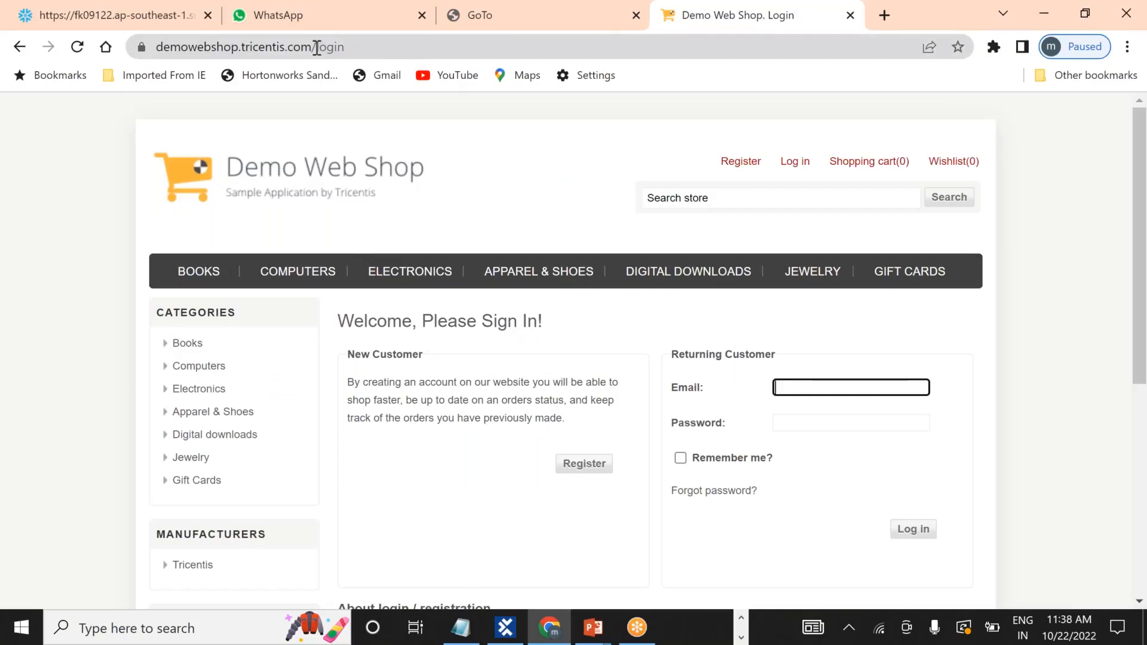
left_click_drag(317, 47, 35, 75)
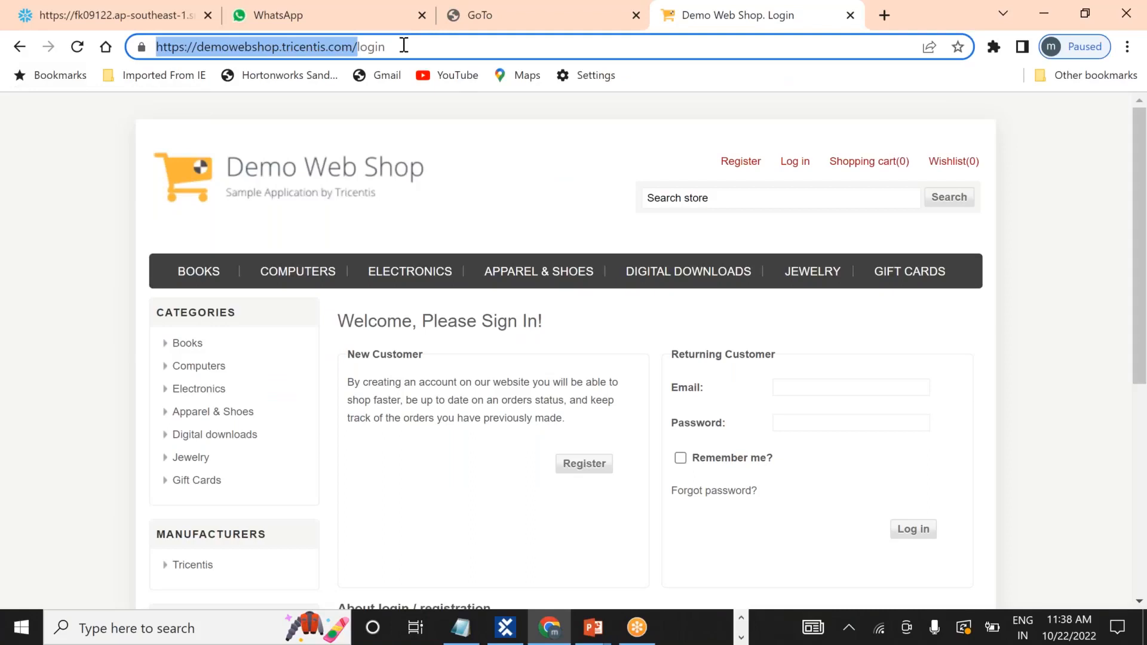
left_click_drag(404, 47, 75, 66)
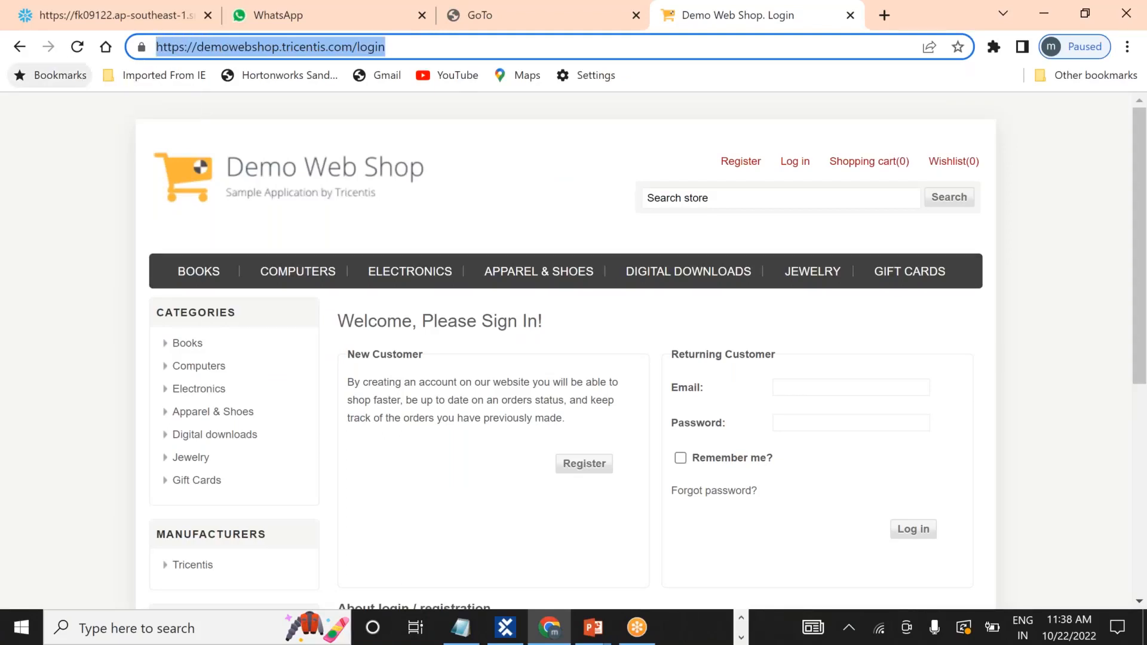
key("alt+Tab")
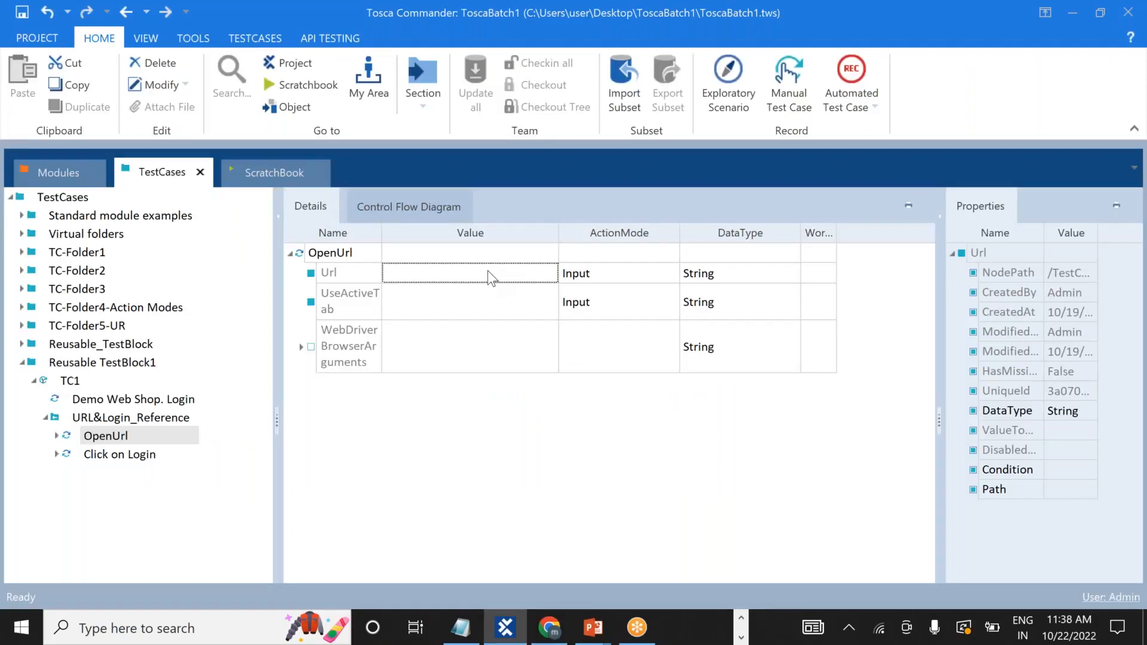
left_click(488, 273)
key("ctrl+v")
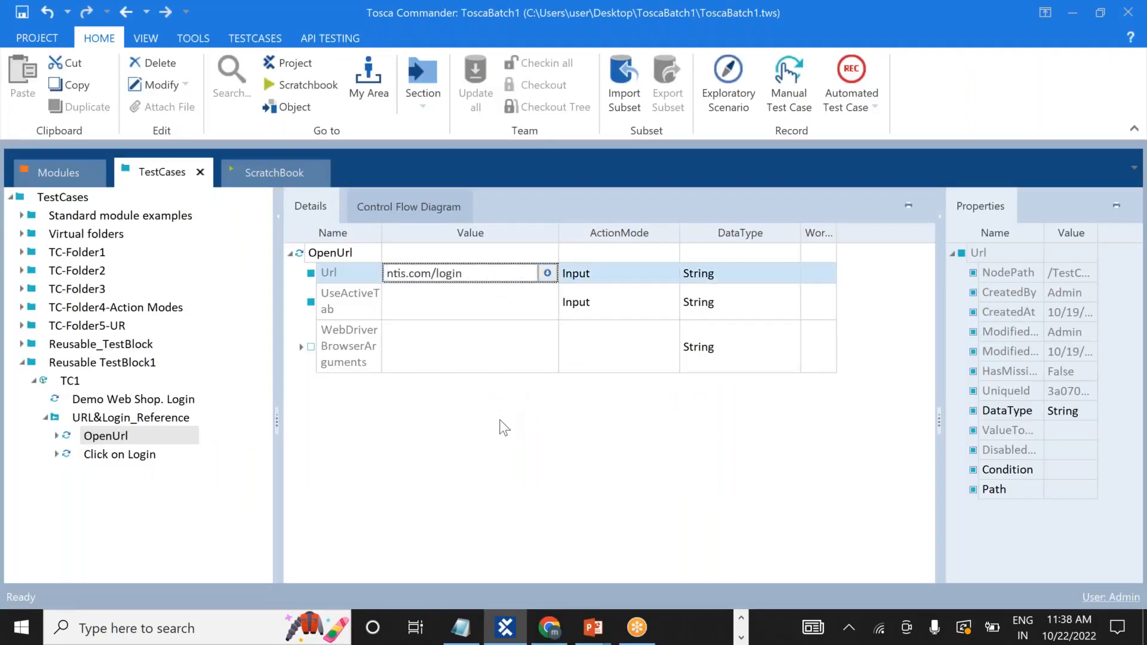
key("Return")
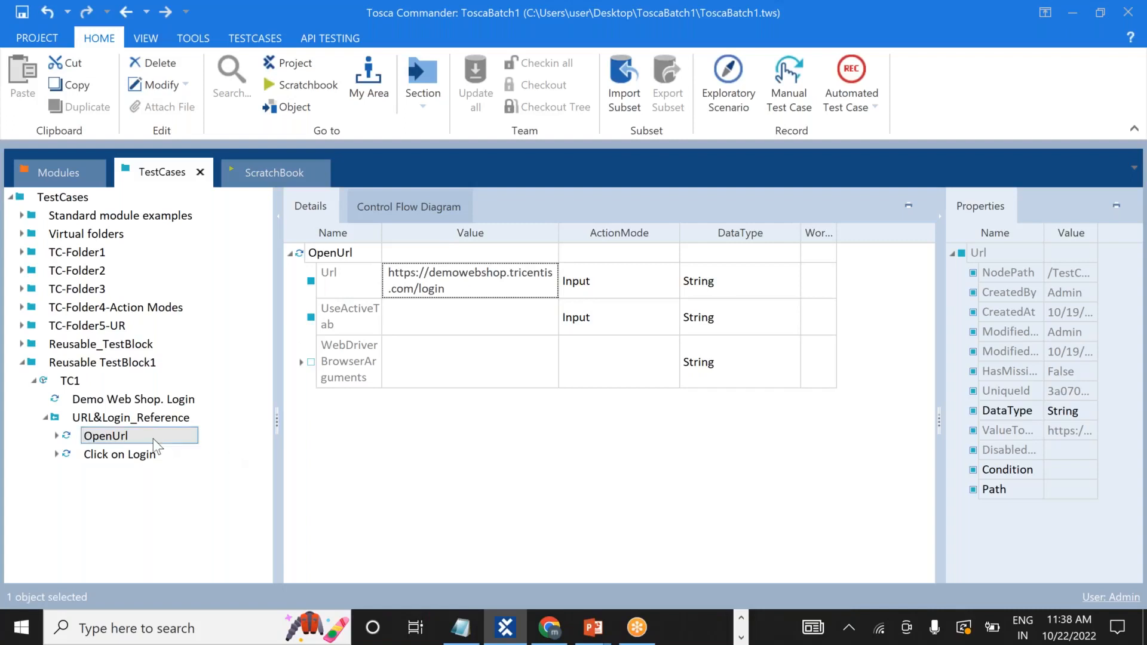
left_click(45, 418)
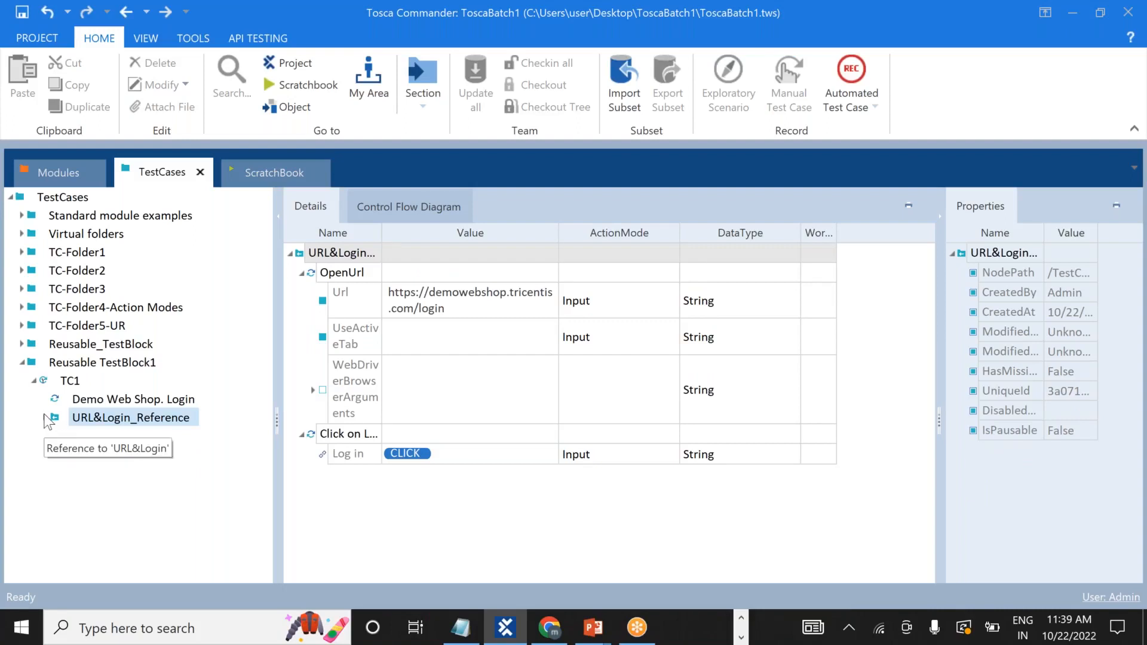
left_click(45, 418)
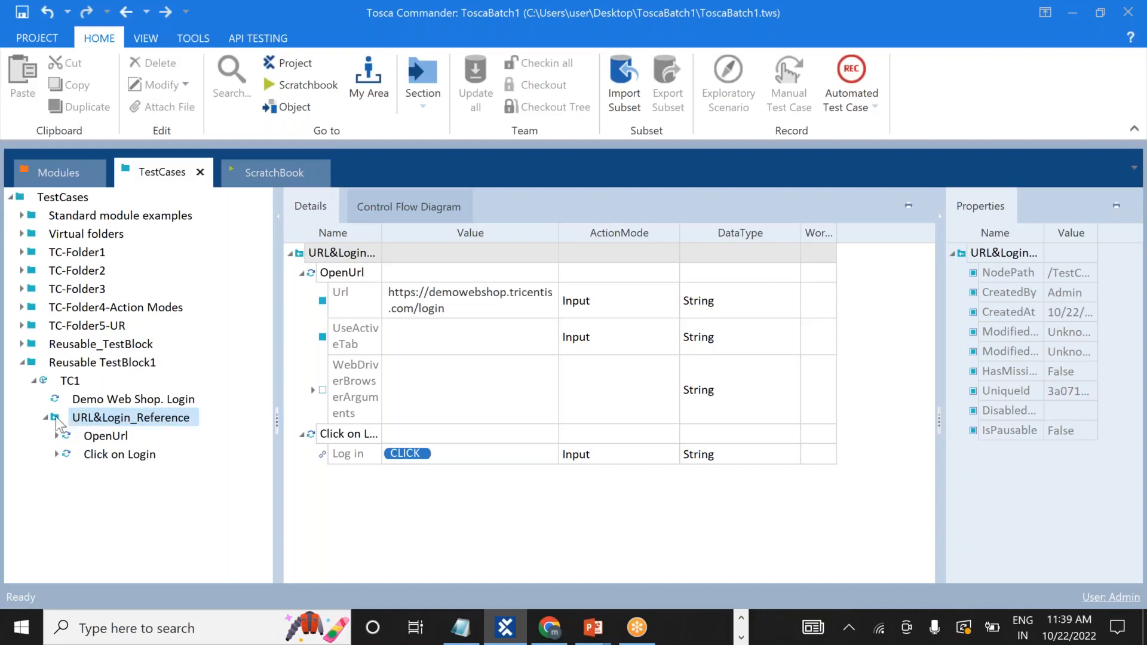
Delete the URL&Login reference from TC1 and add an OpenUrl test step found by searching 'url'.
right_click(58, 420)
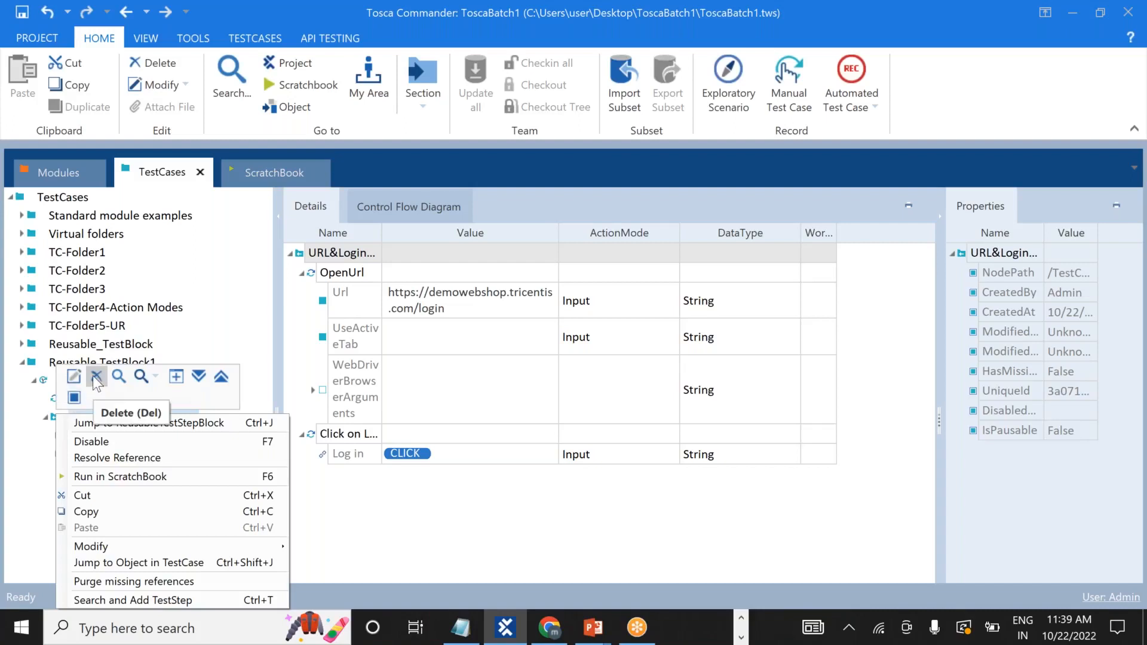
left_click(94, 377)
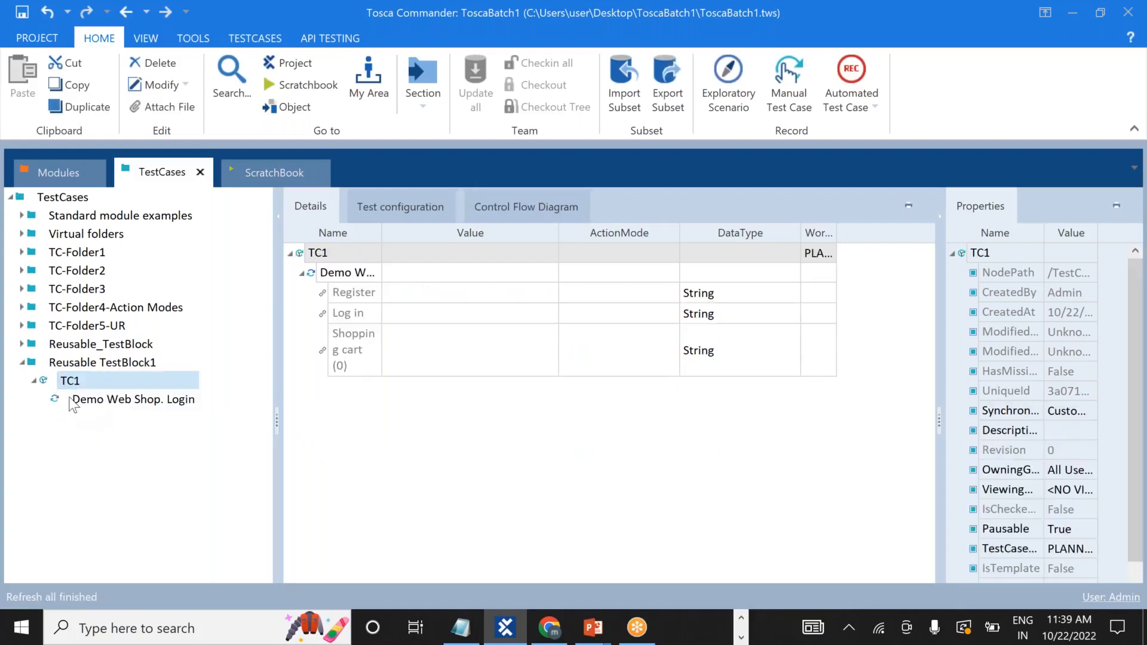
right_click(73, 380)
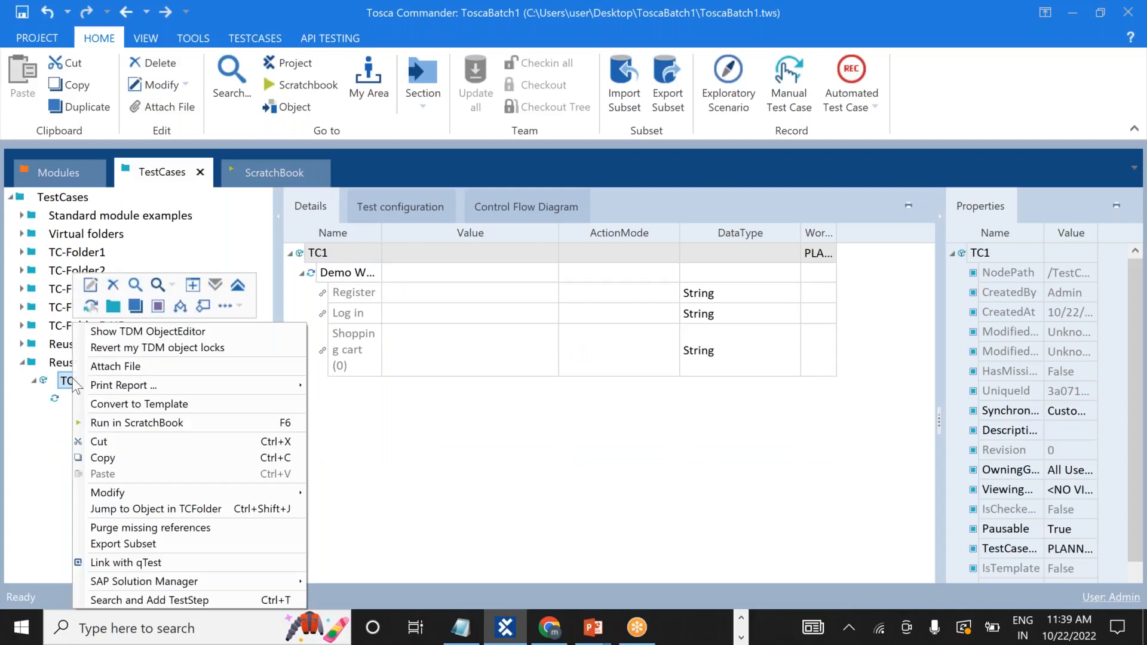
left_click(168, 605)
type("url")
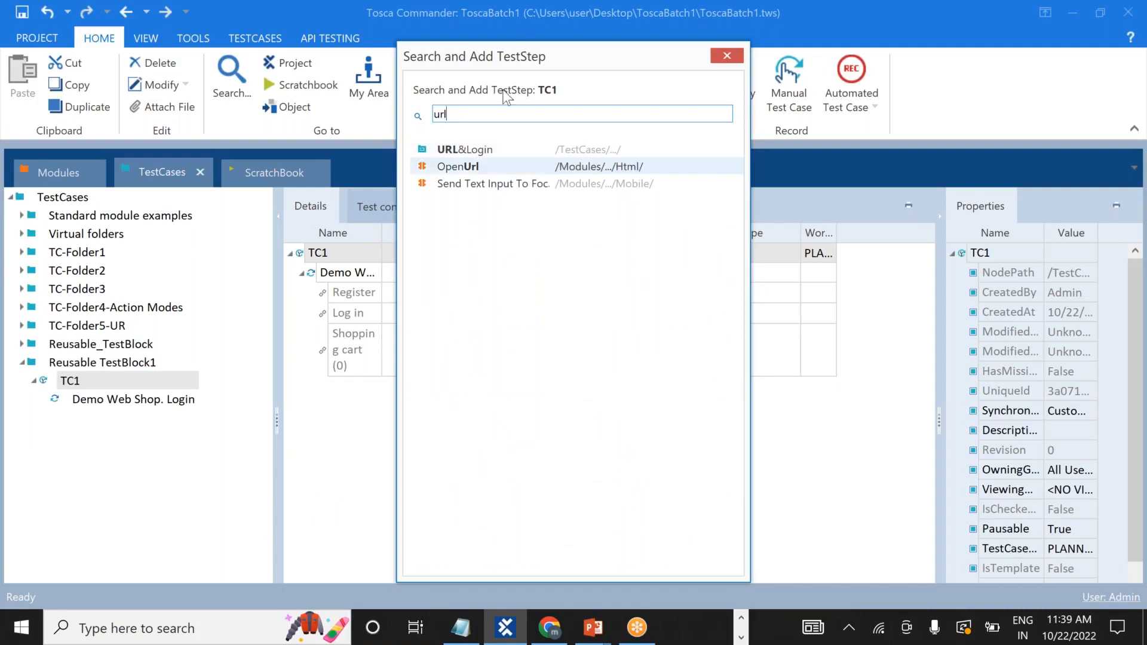
double_click(479, 170)
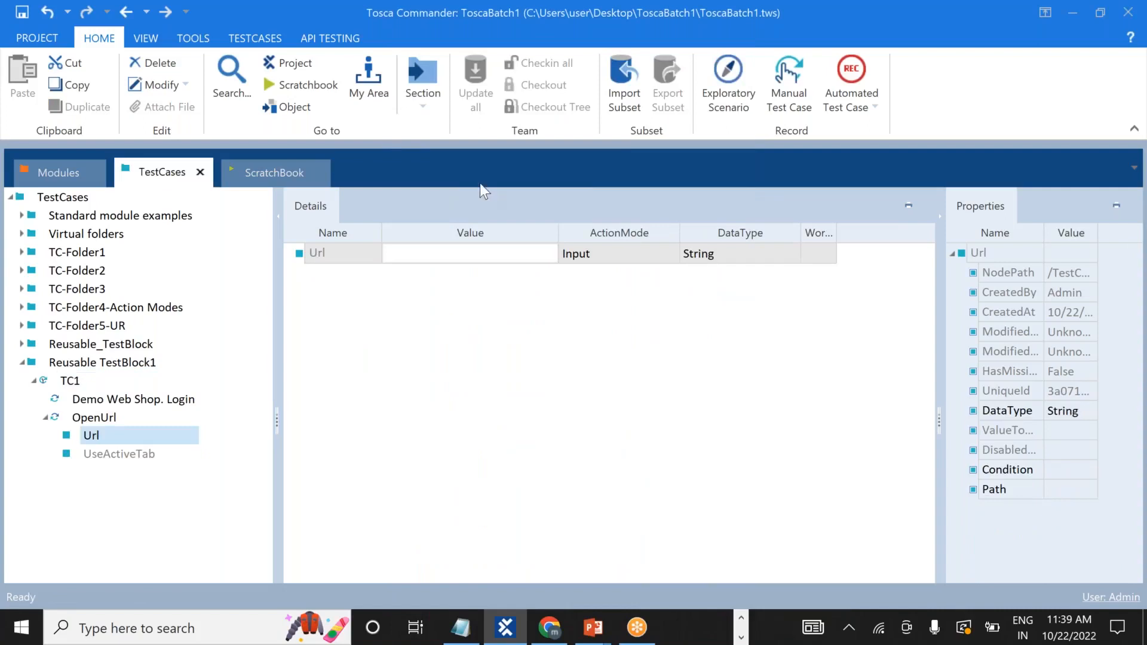
left_click(439, 252)
key("ctrl+v")
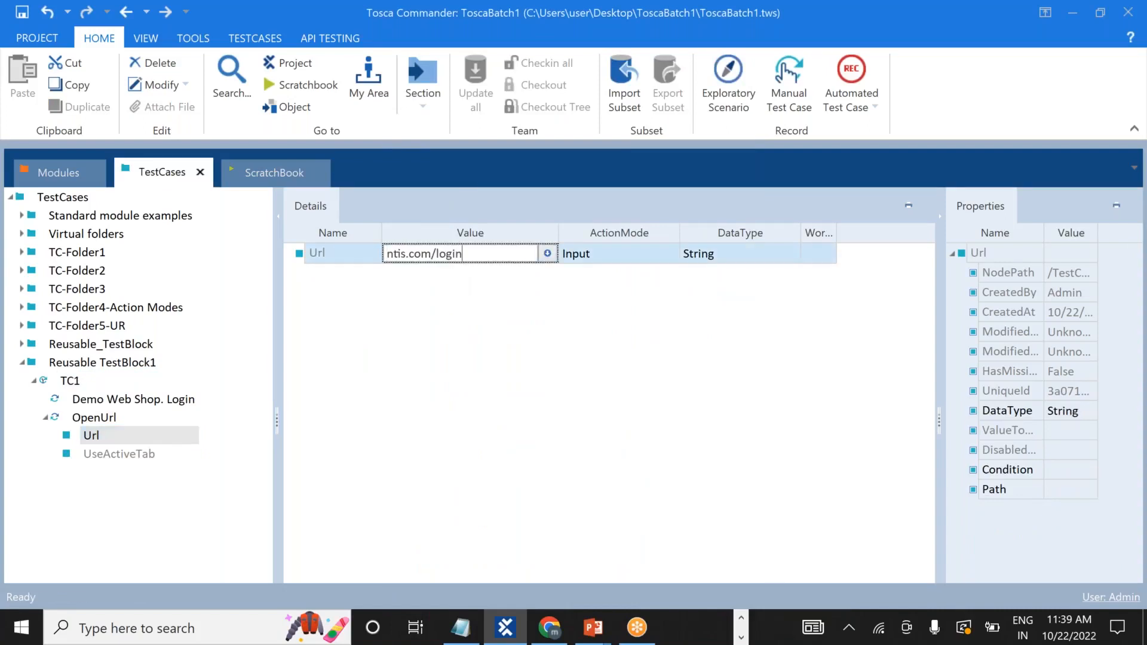
left_click(448, 368)
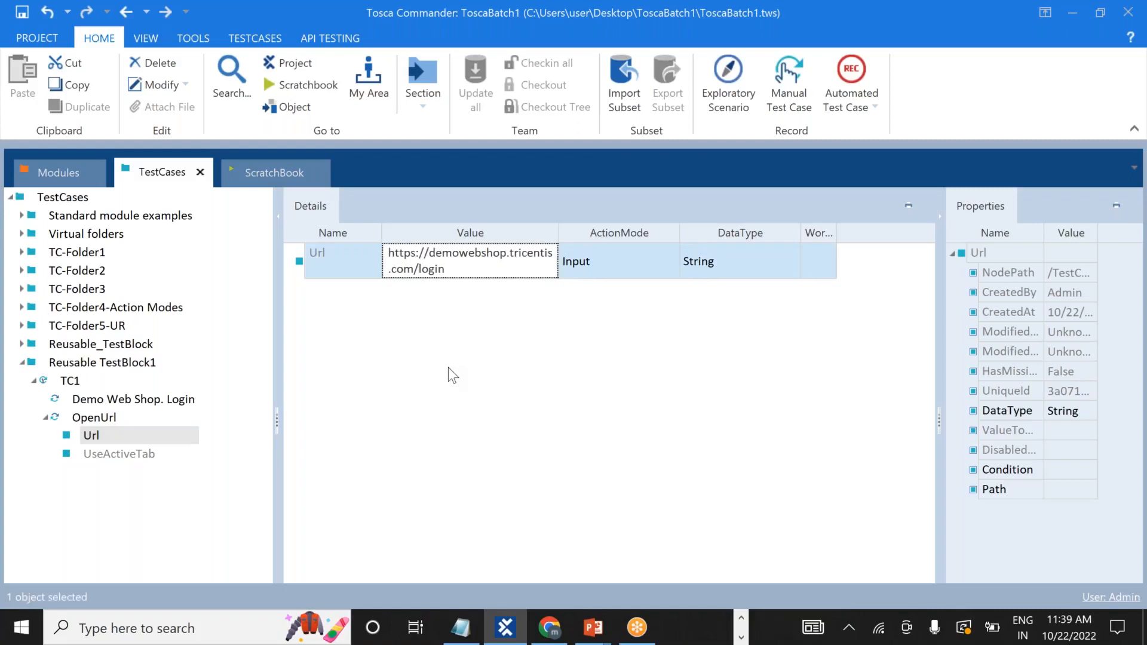
left_click(46, 418)
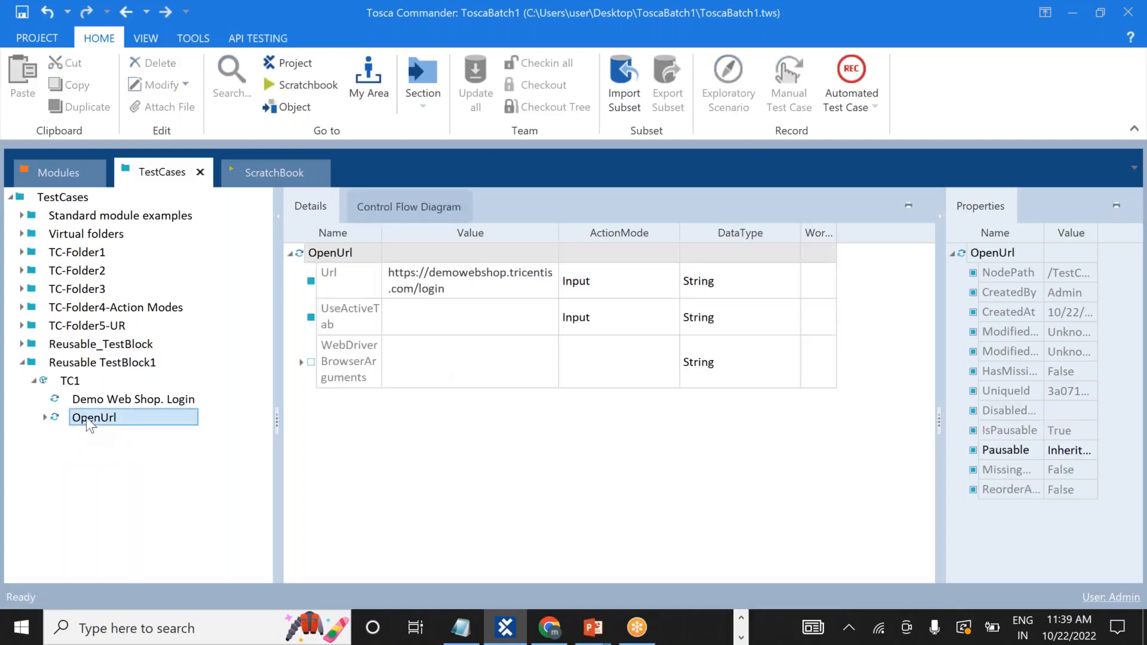
left_click_drag(86, 417, 75, 396)
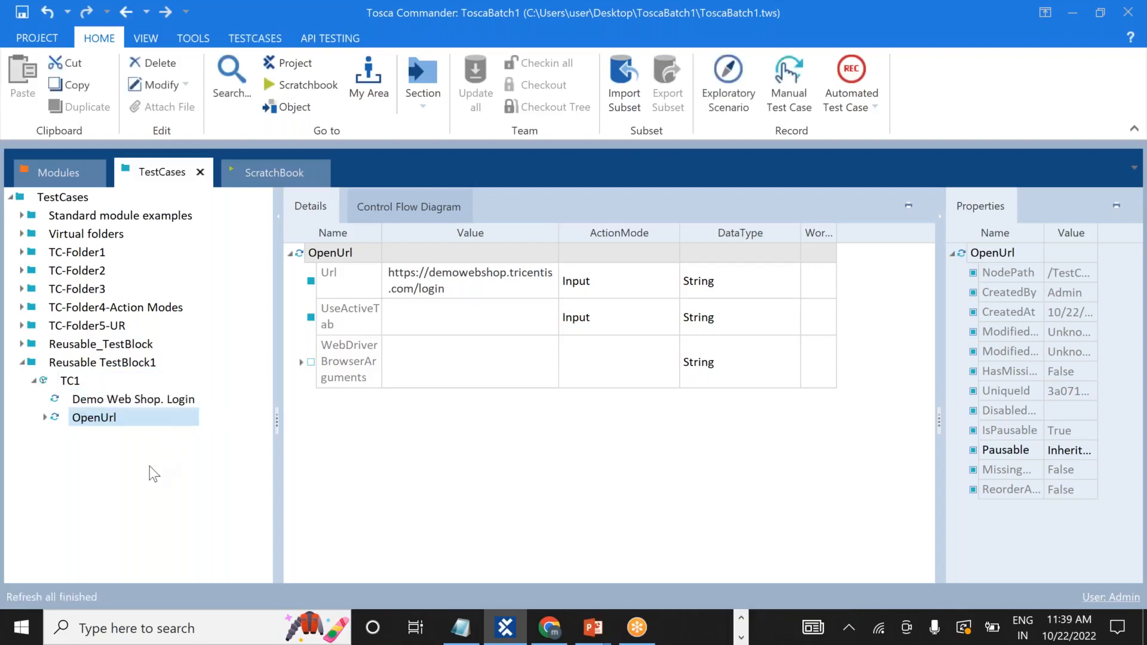
left_click(81, 418)
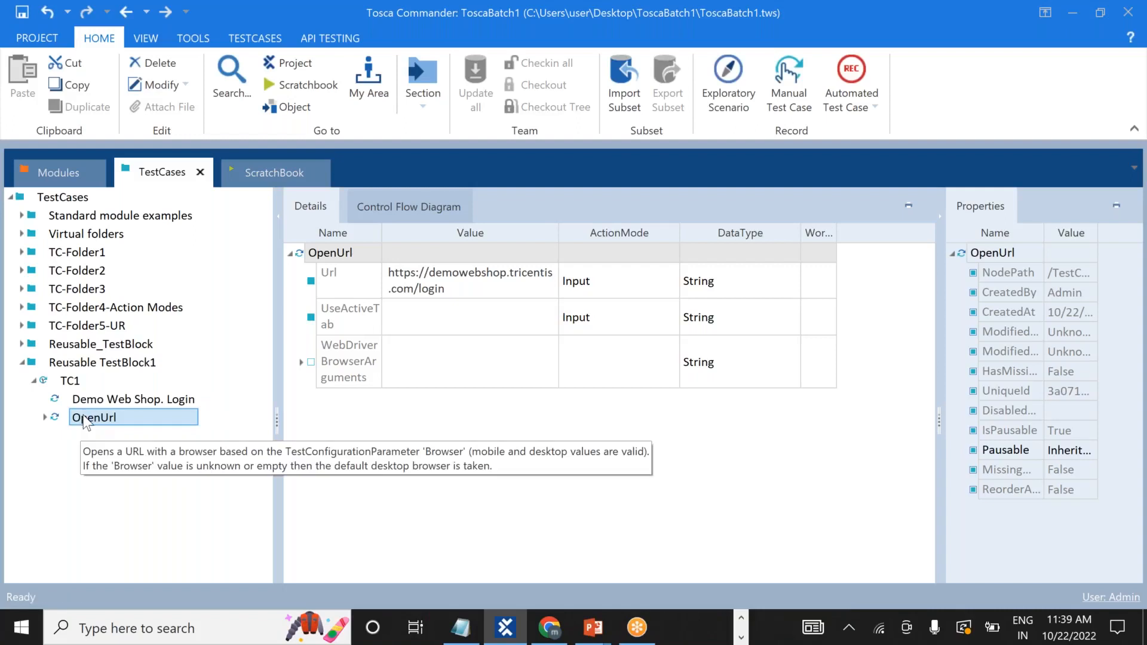
mouse_move(84, 418)
left_mouse_down()
mouse_move(134, 415)
mouse_move(96, 400)
left_mouse_up()
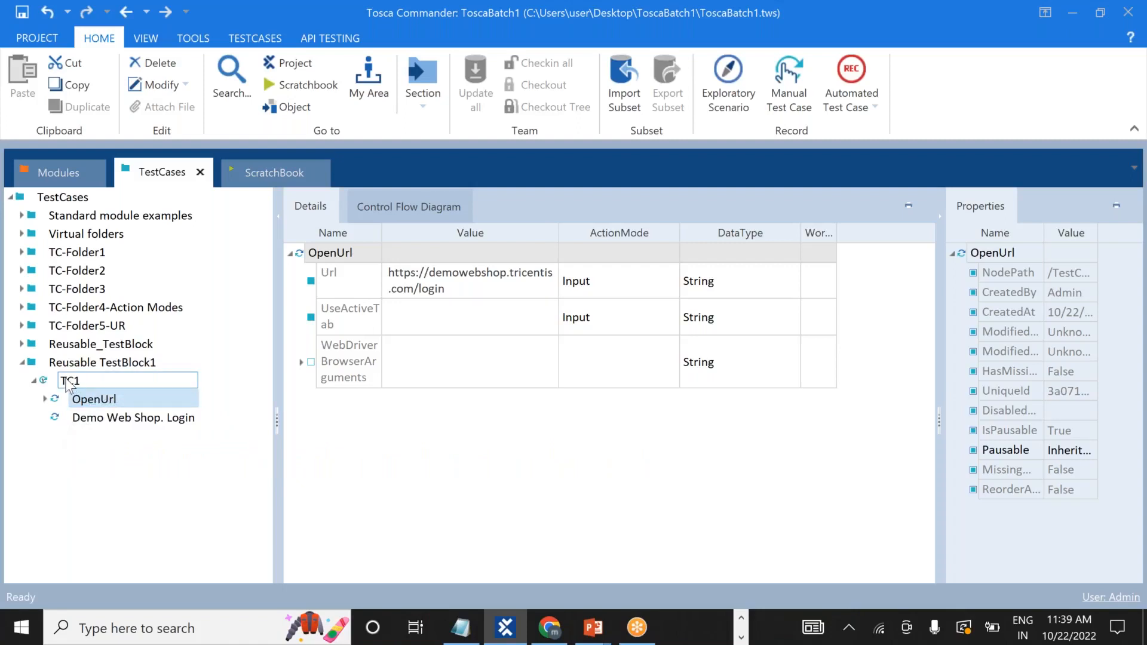
Add a test configuration parameter to TC1, keeping its default name.
right_click(67, 385)
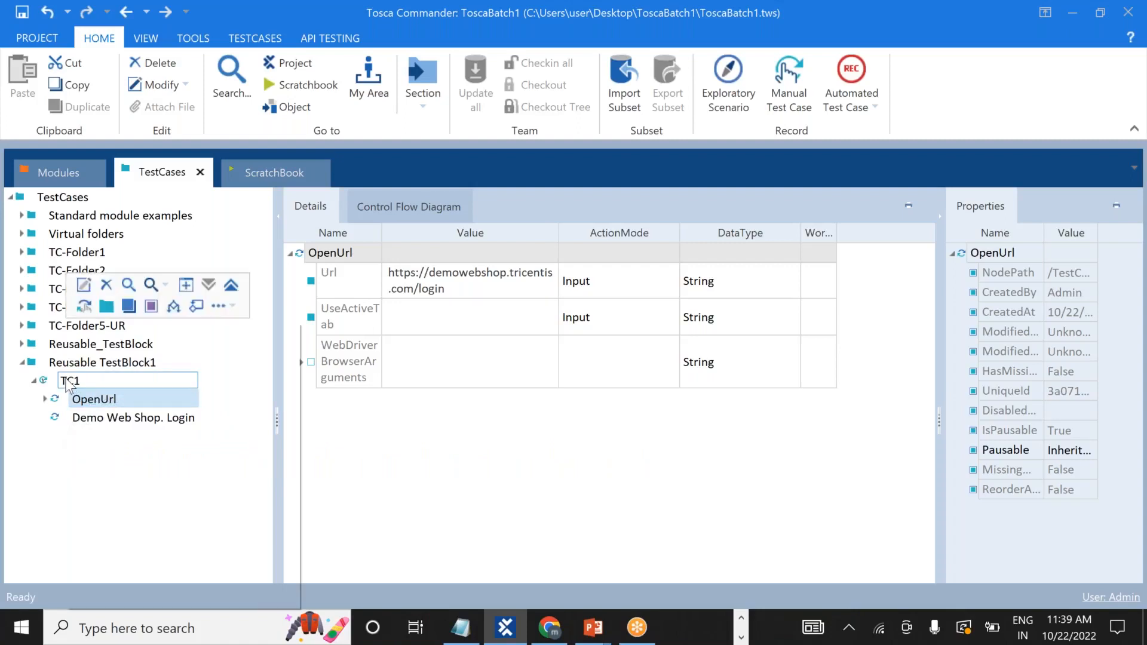
left_click(148, 309)
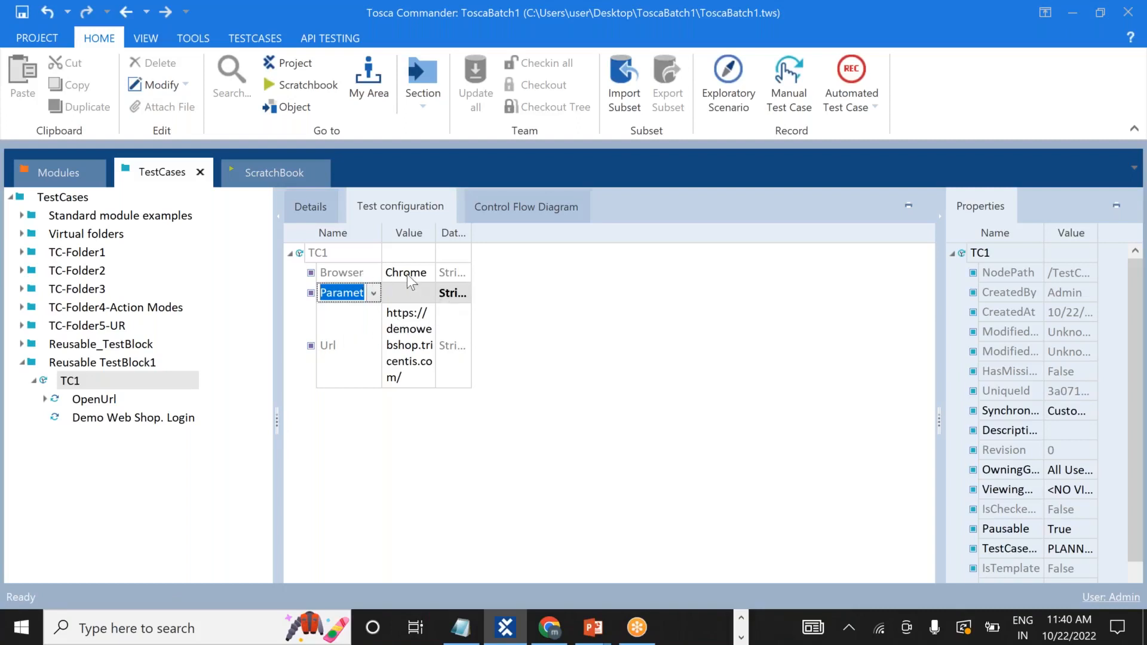
left_click(207, 476)
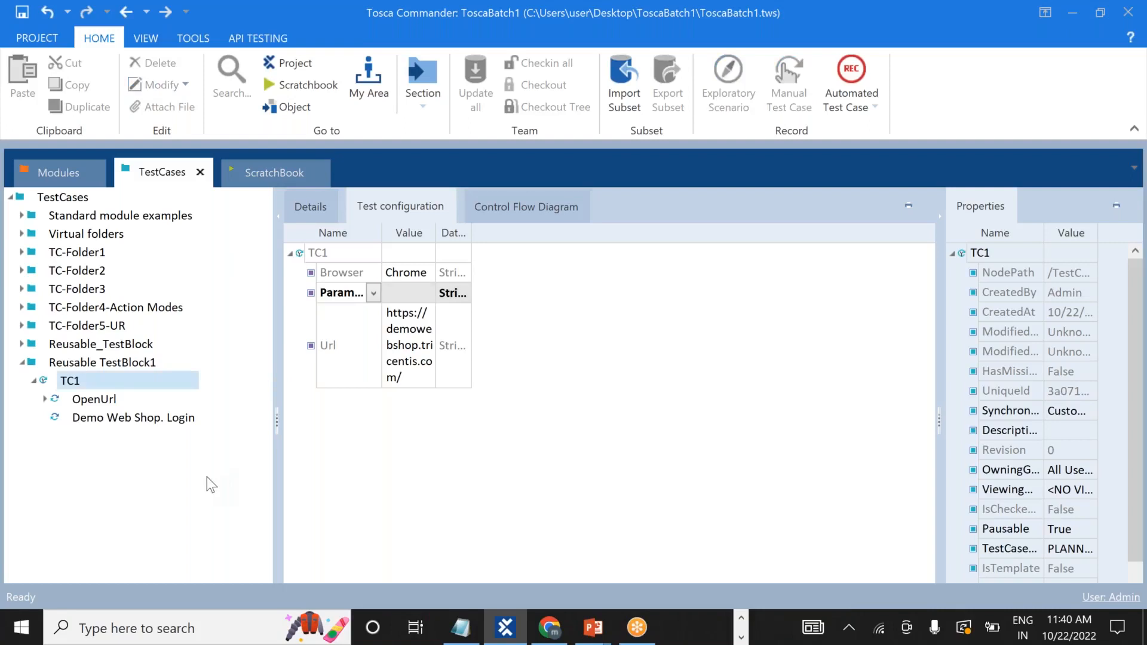
left_click(34, 381)
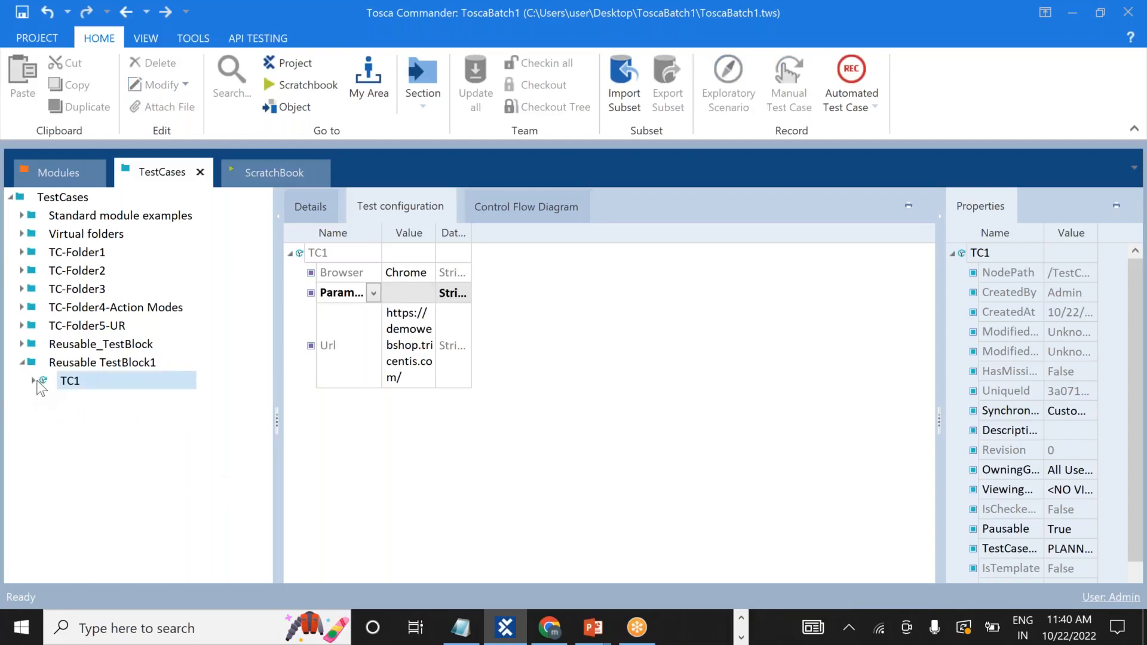
left_click(34, 381)
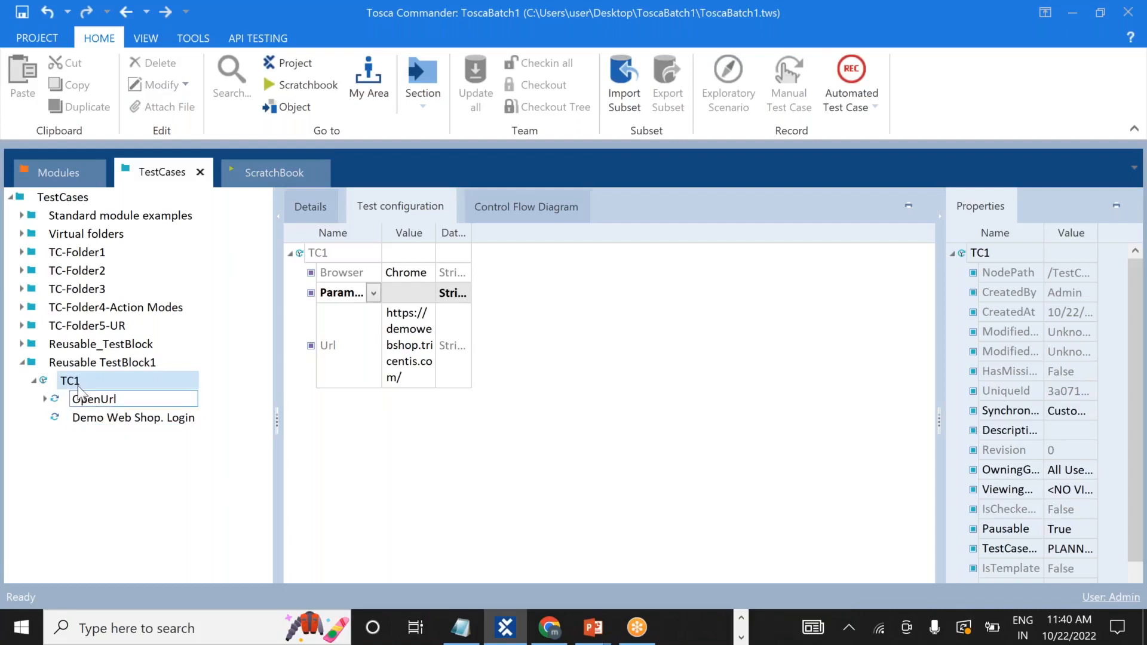
Set the Register link's value in TC1's Demo Web Shop. Login step to {Click}.
left_click(122, 420)
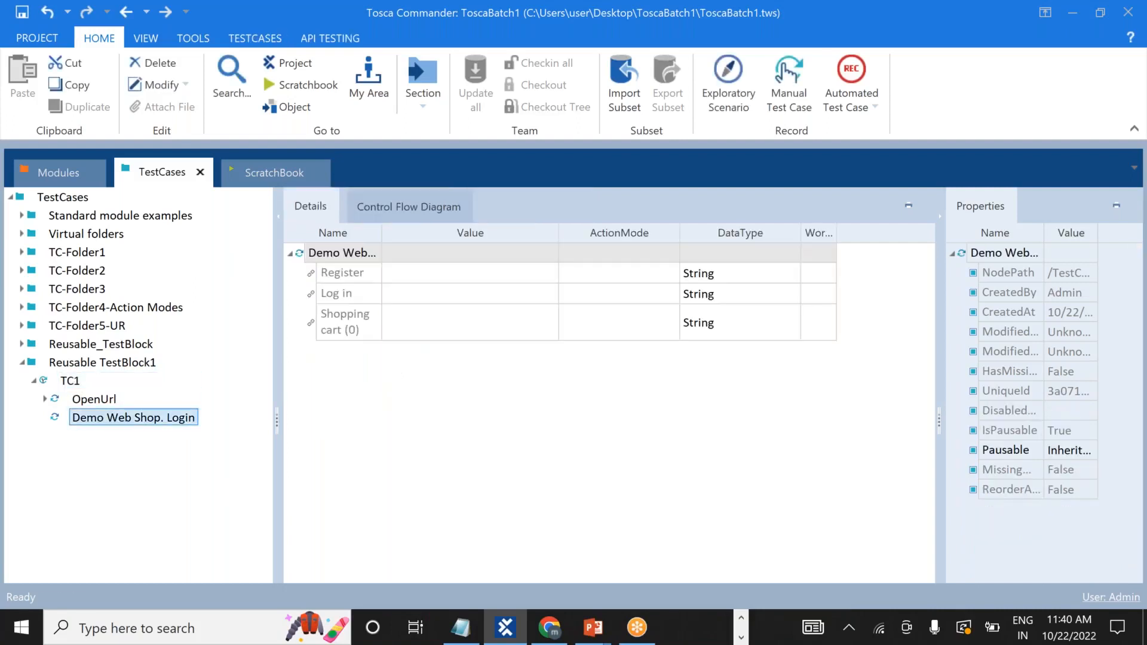
left_click(475, 273)
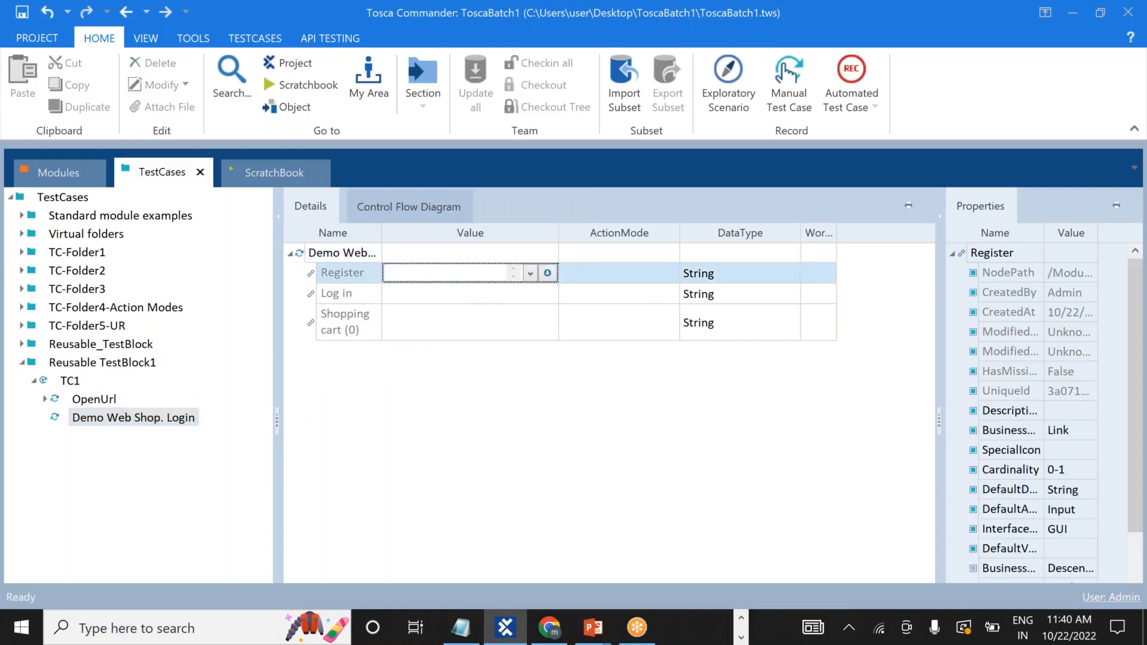
type("{Click}")
key("Return")
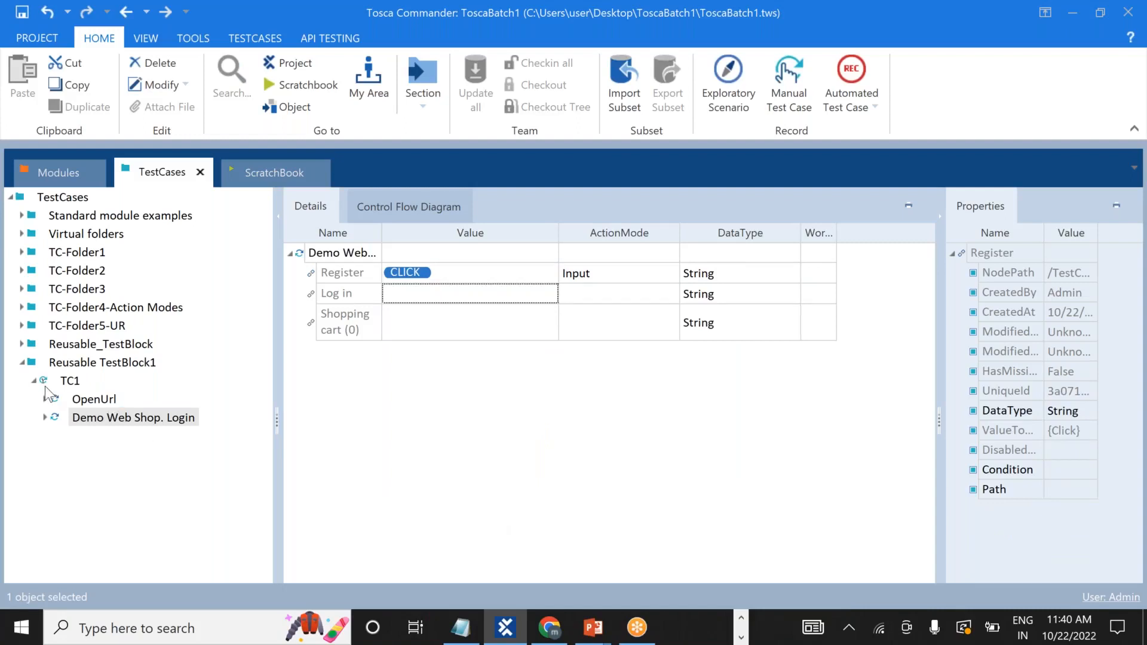
double_click(70, 381)
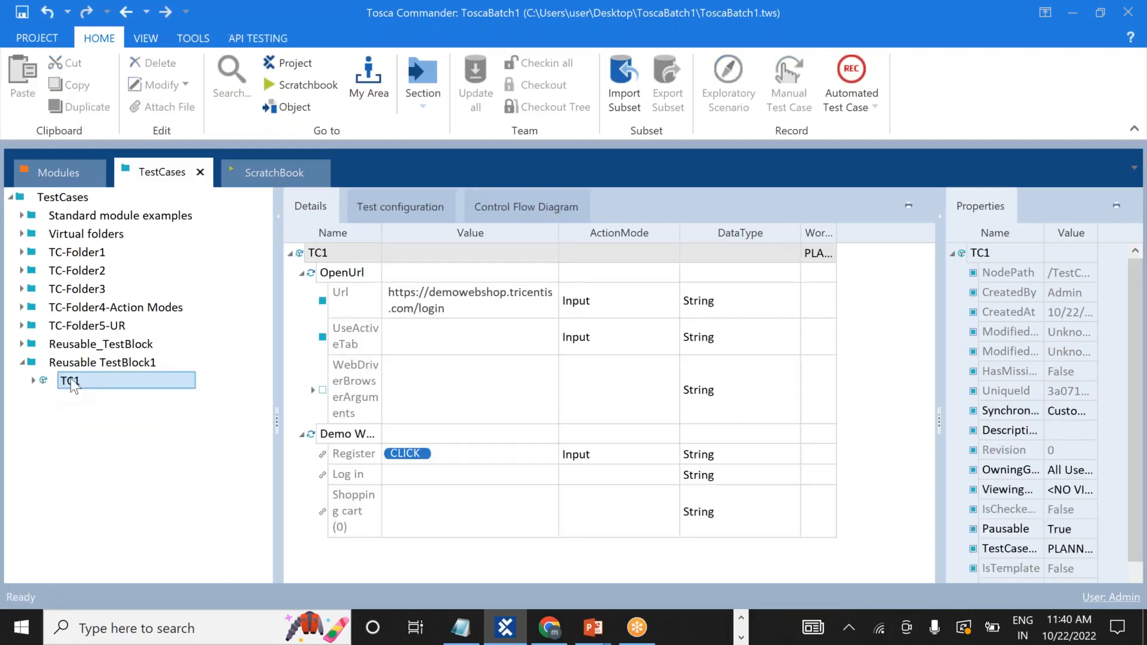
Run TC1 in ScratchBook.
right_click(73, 378)
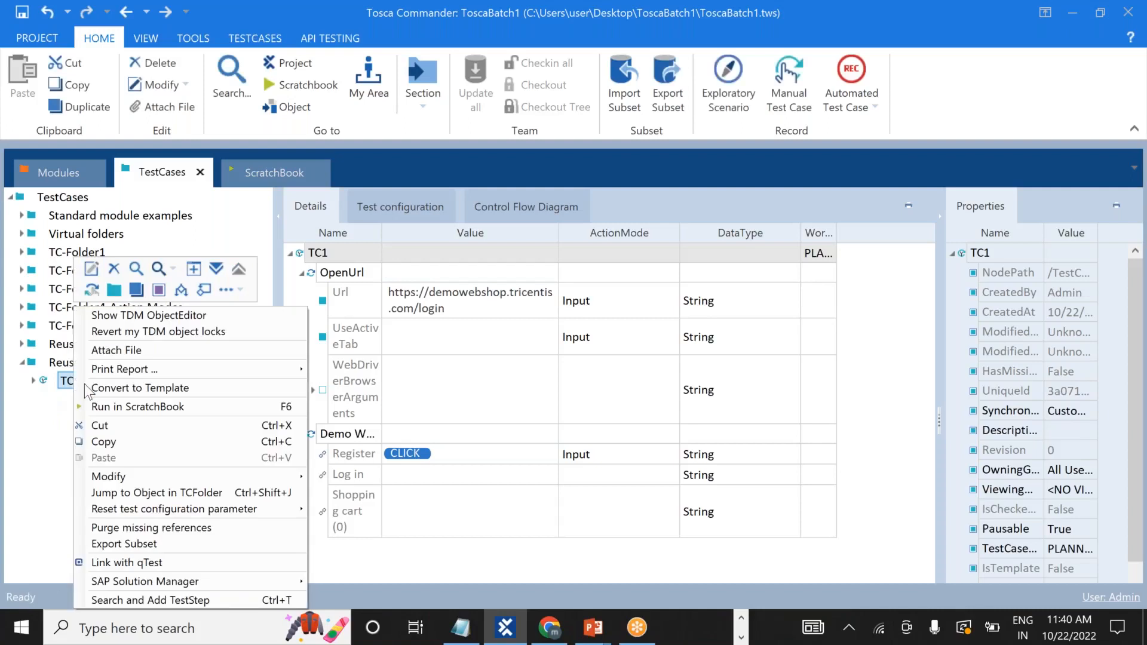
left_click(132, 407)
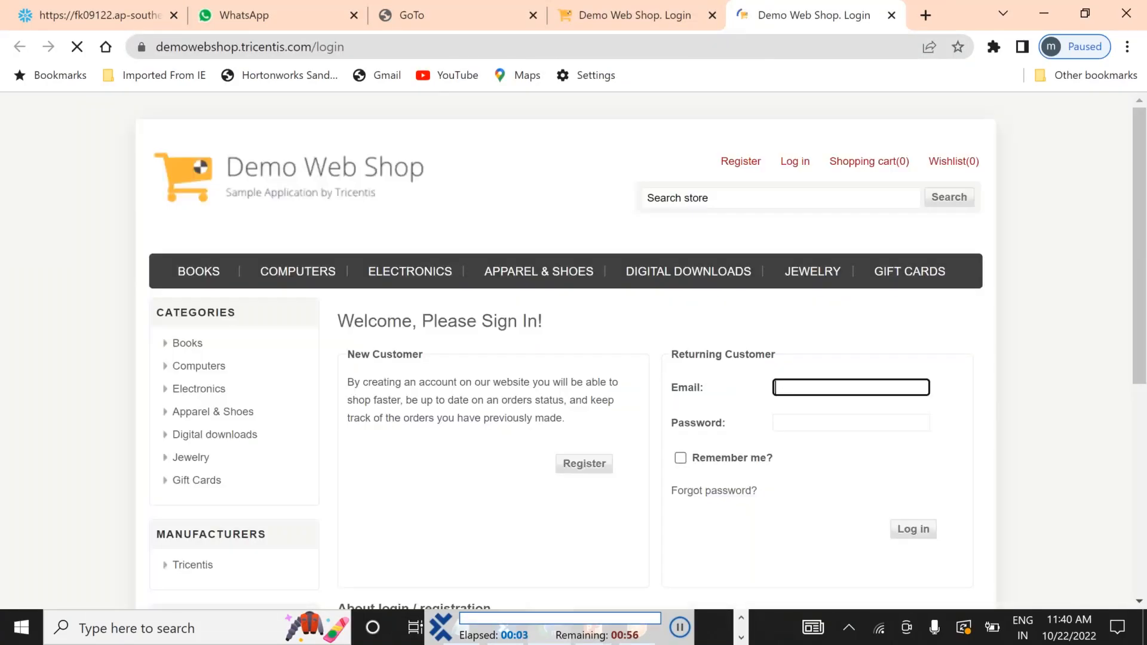
left_click(739, 162)
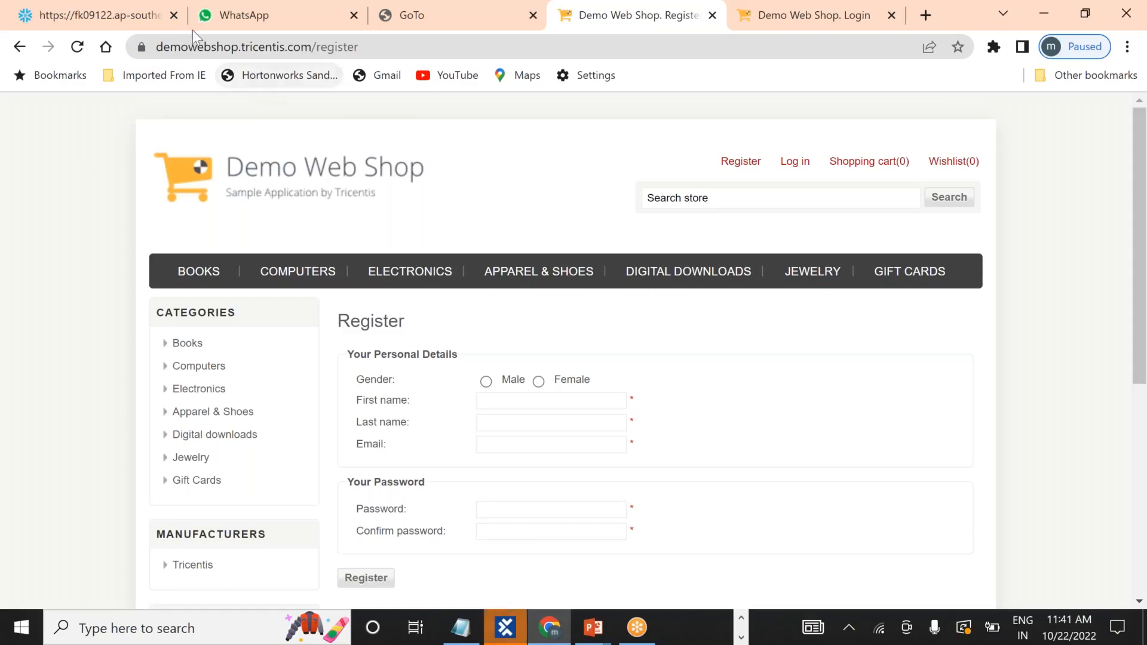
Close the WhatsApp, GoTo, Register and remaining Chrome tabs, then return to Tosca Commander.
left_click(178, 14)
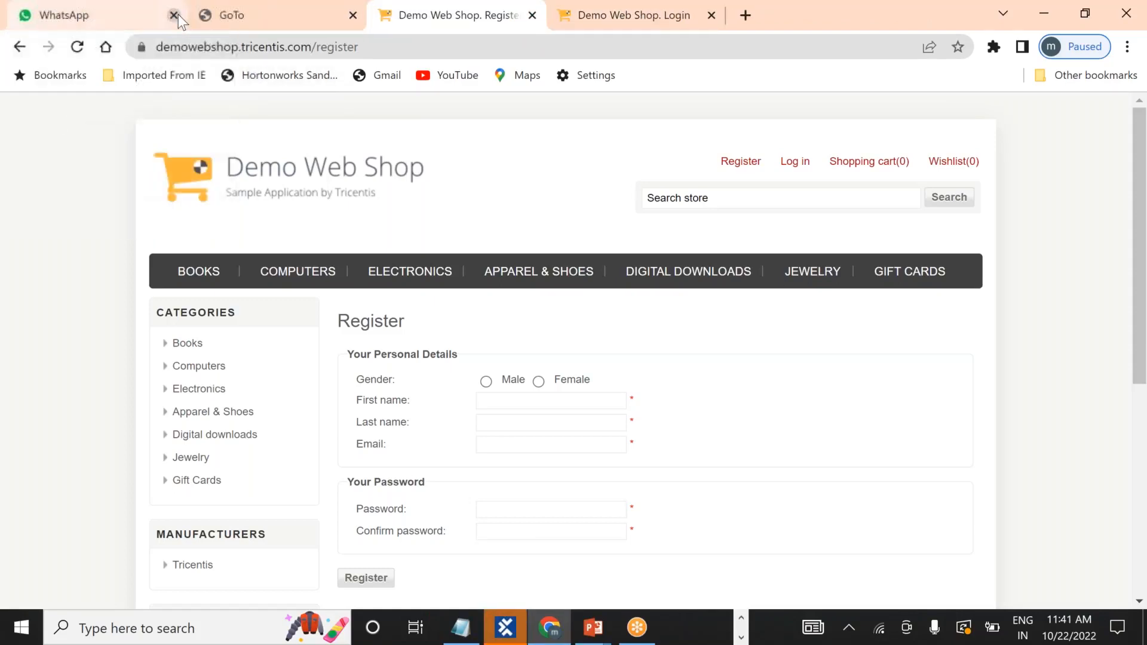
left_click(178, 15)
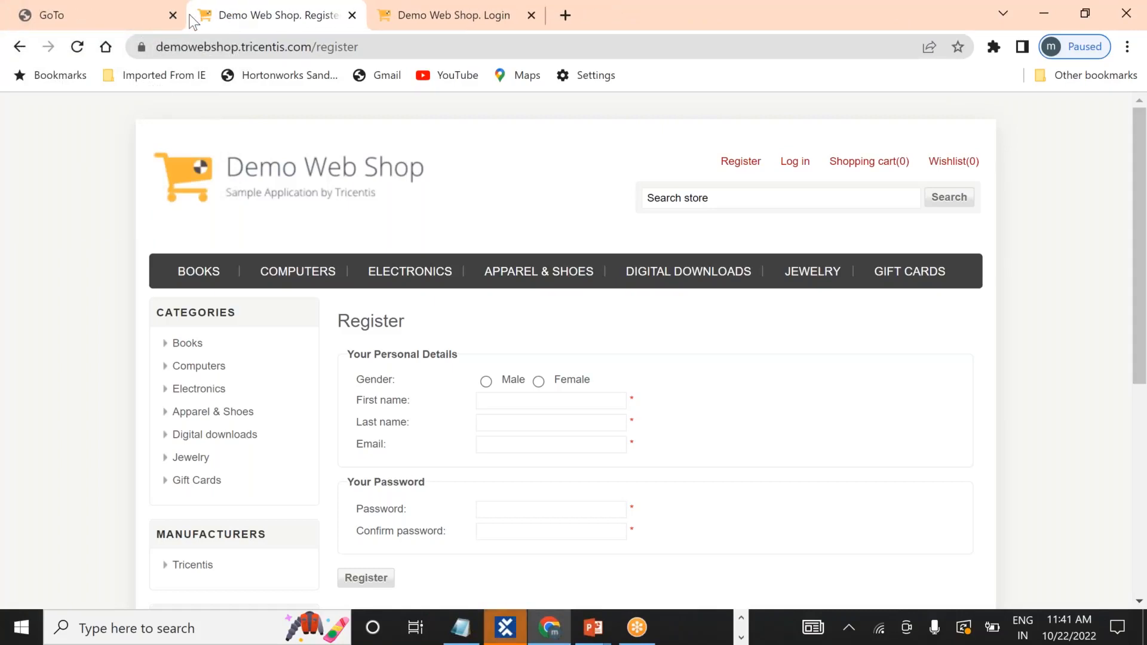
left_click(178, 15)
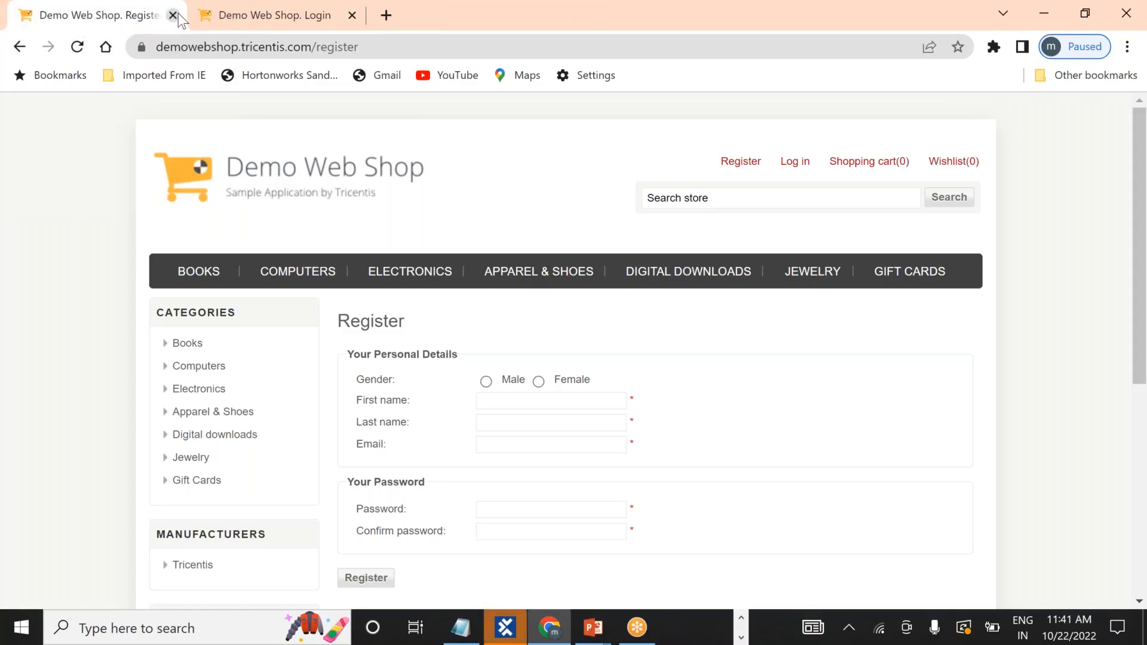
left_click(178, 15)
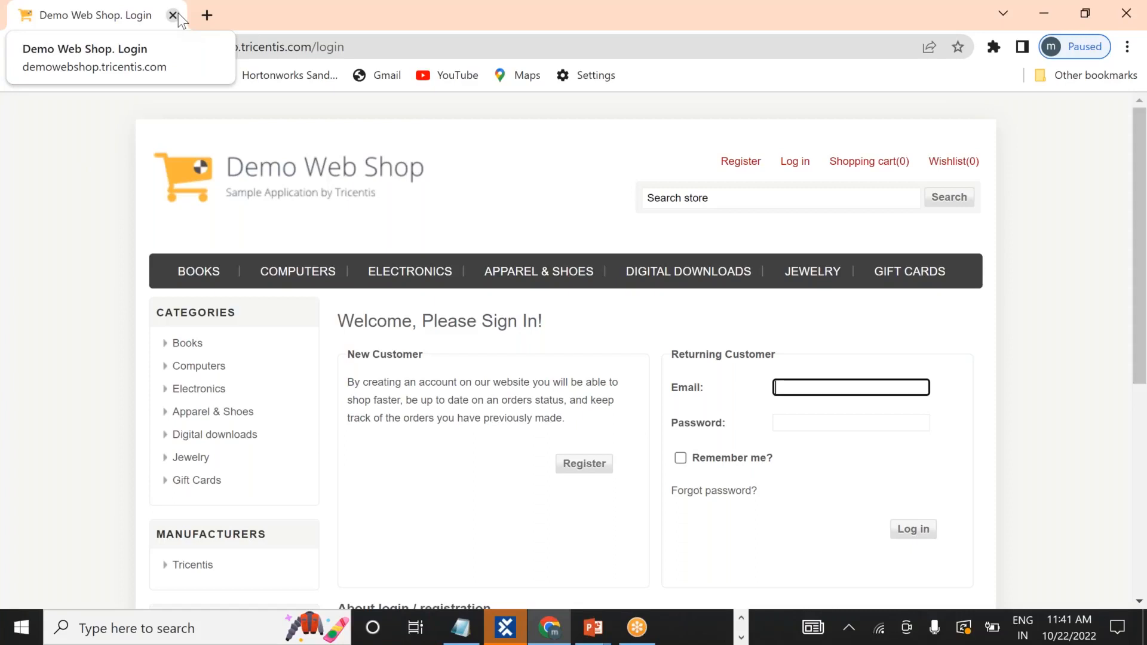
left_click(172, 15)
key("alt+Tab")
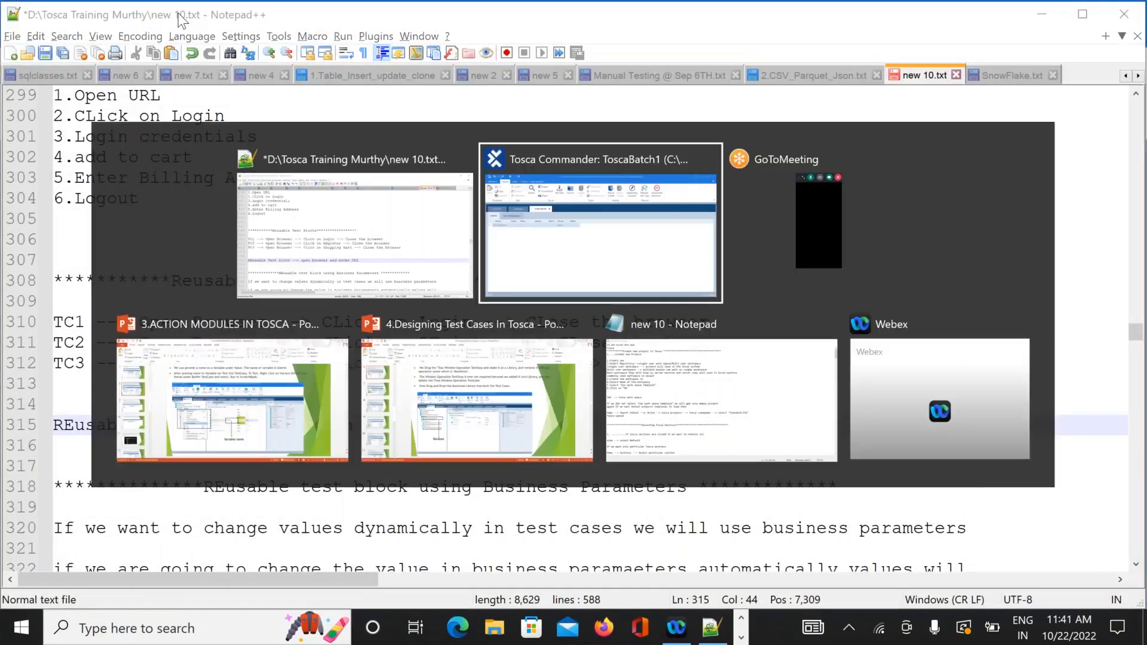
Copy TC1 and paste it twice into Reusable TestBlock1, creating TC2 and TC3.
left_click(173, 172)
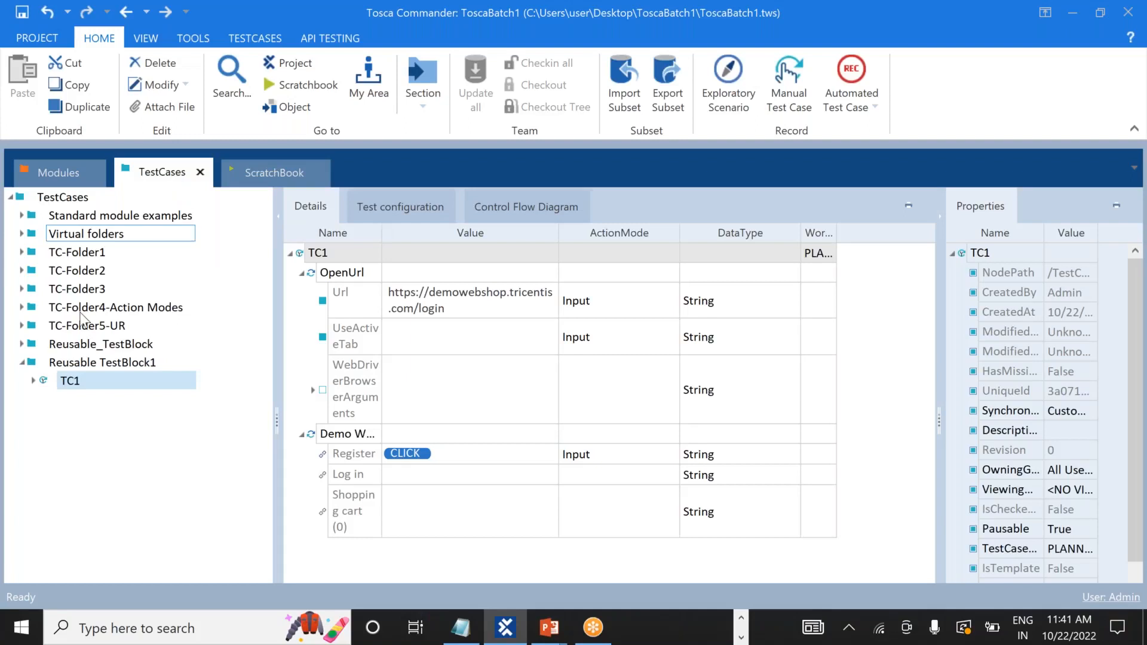
left_click(66, 382)
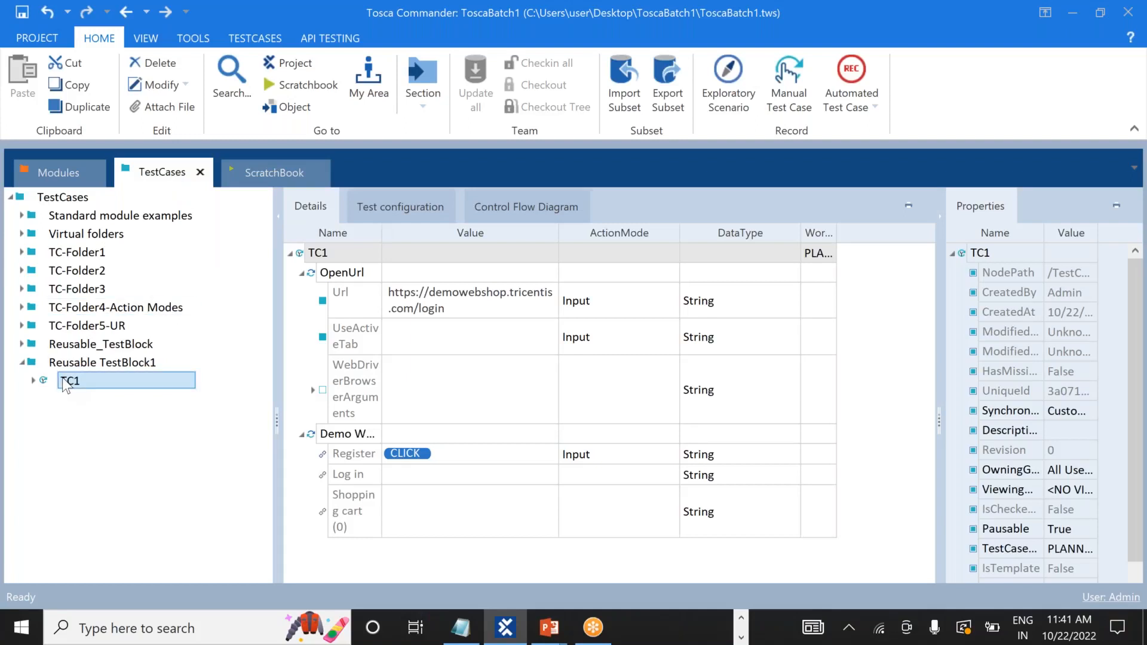
right_click(65, 382)
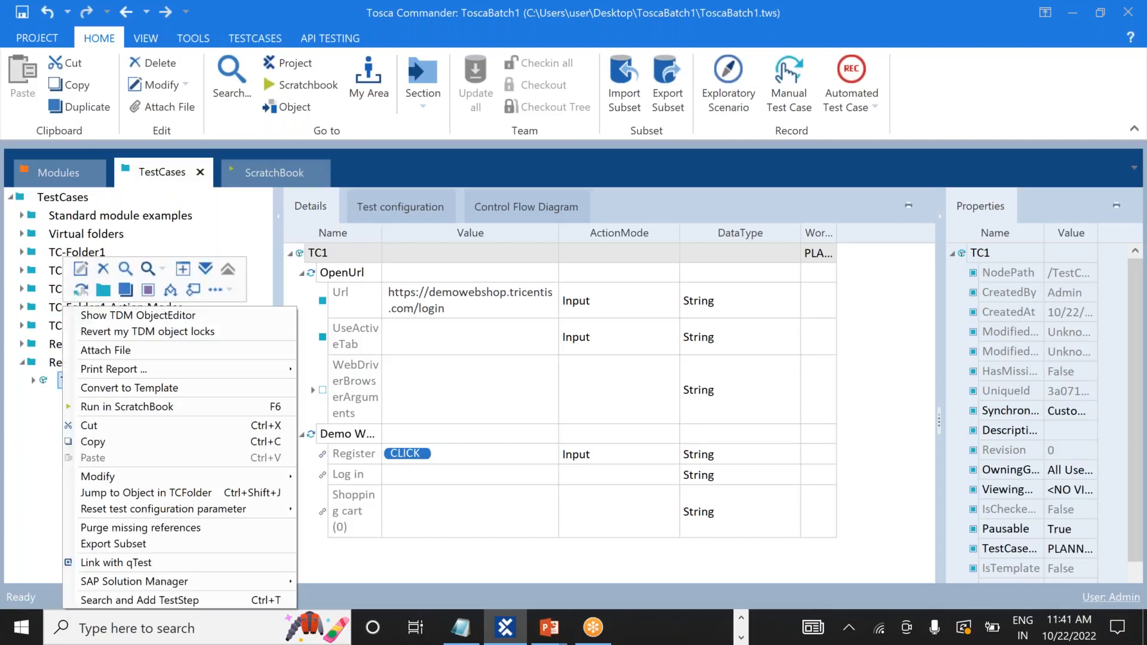
left_click(92, 443)
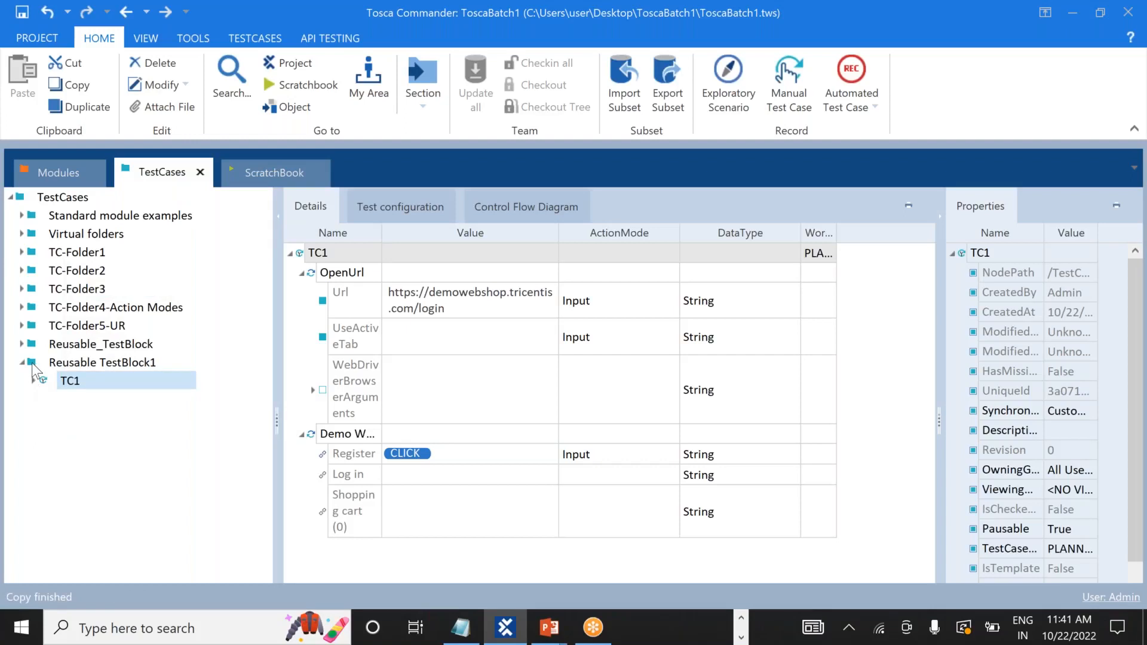
right_click(33, 364)
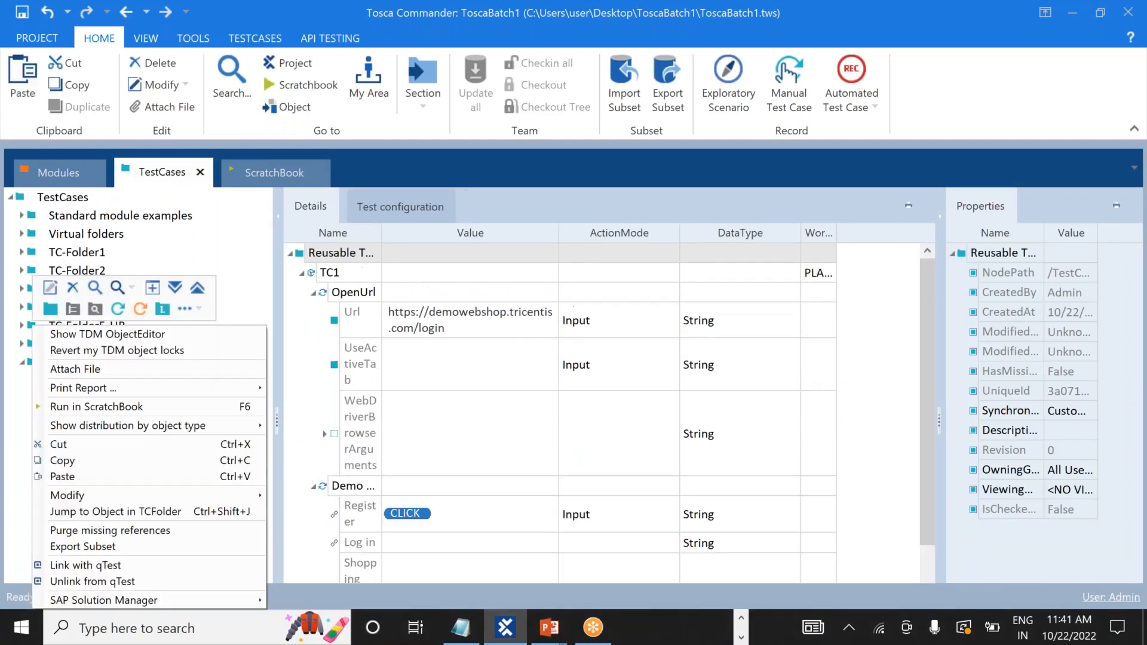
left_click(65, 476)
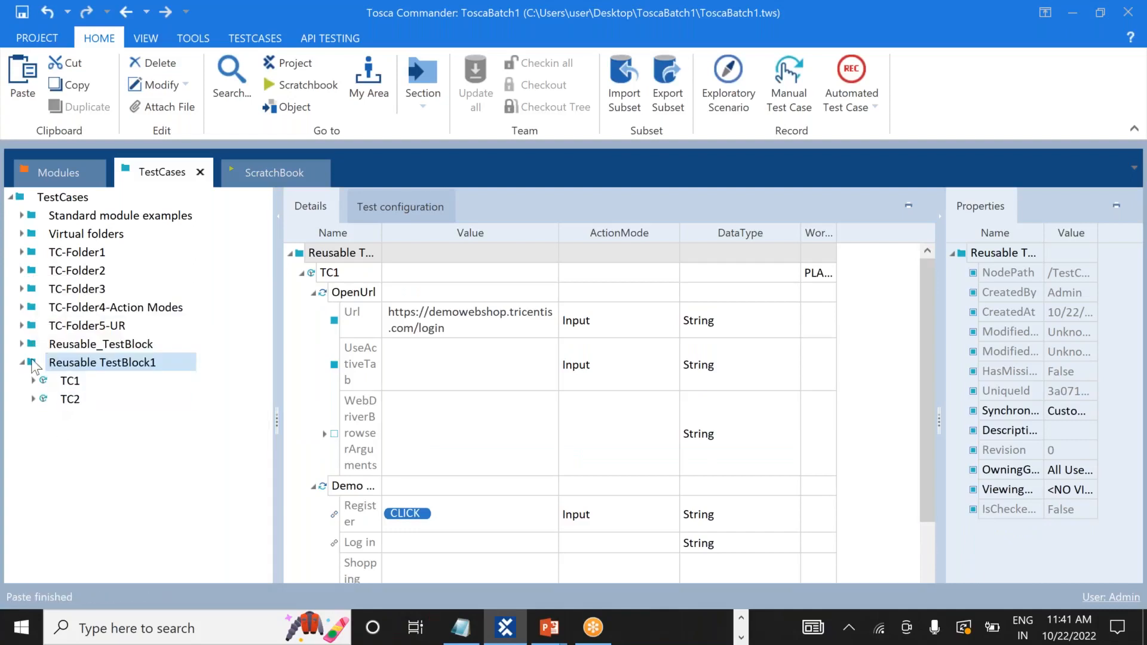
right_click(33, 364)
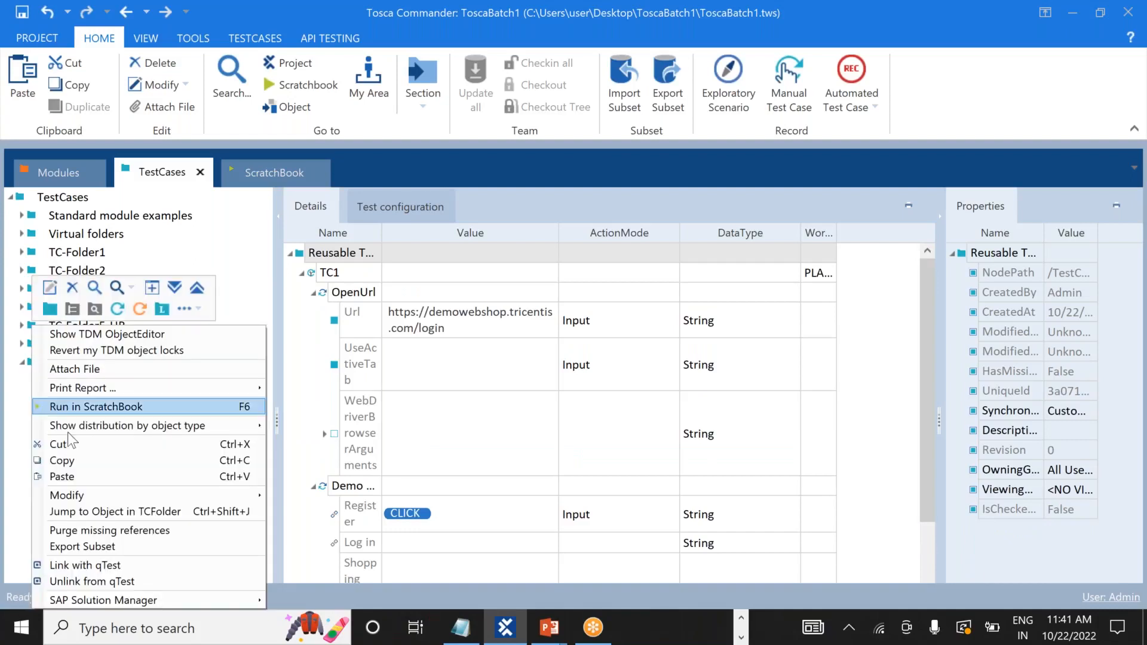
left_click(66, 476)
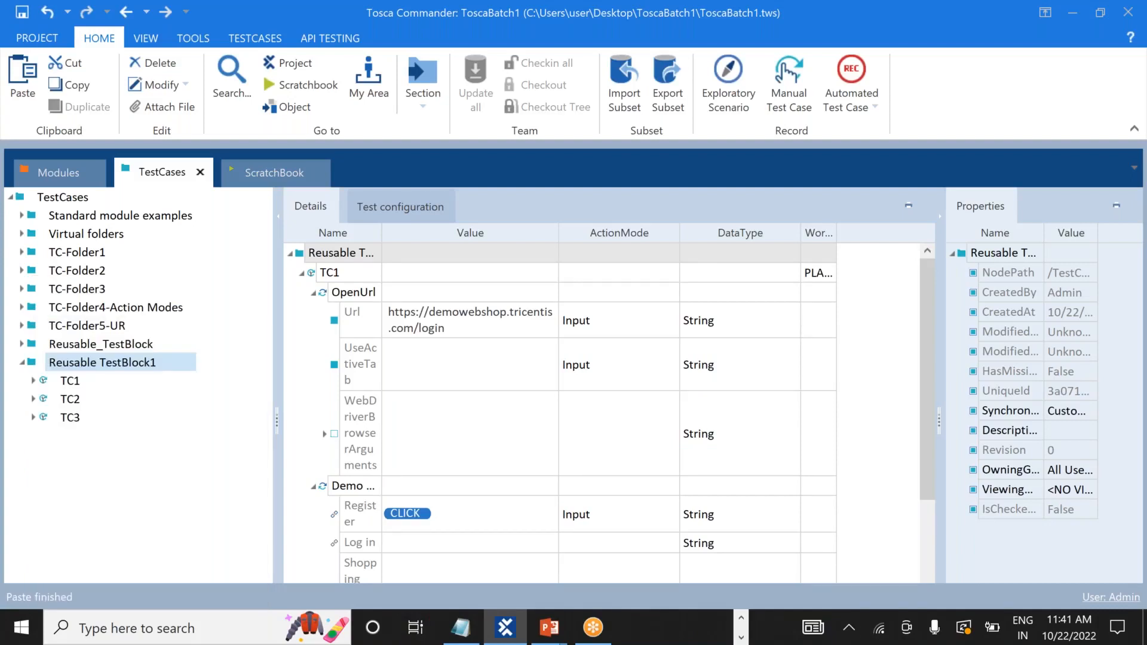
left_click(145, 416)
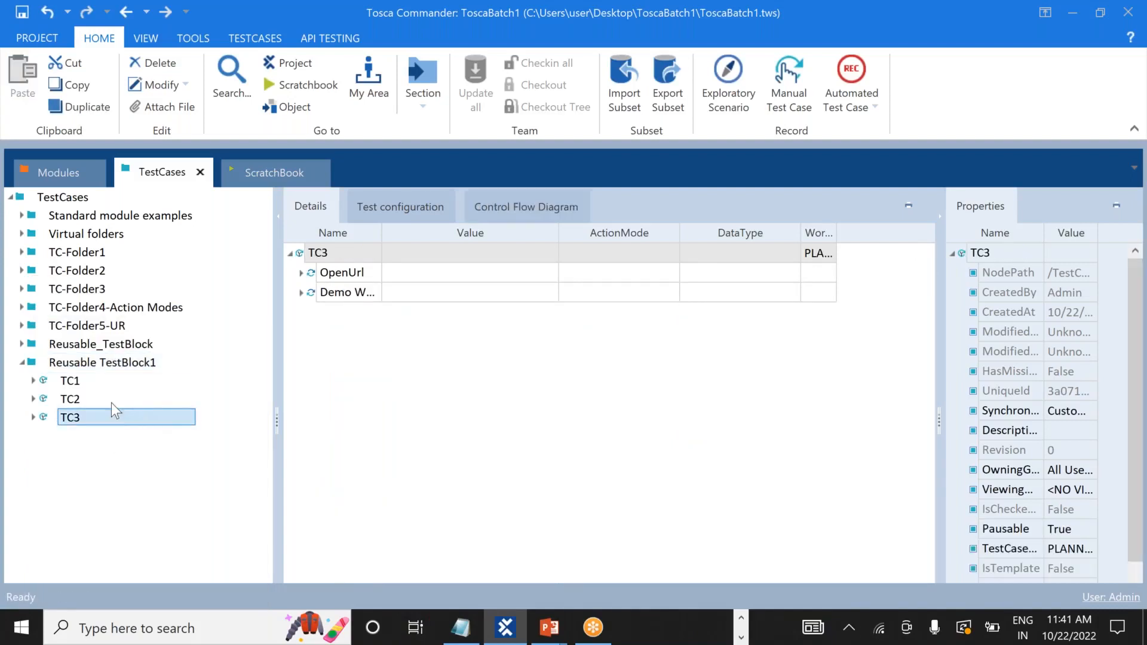
Expand TC1 and TC2 and review their OpenUrl and Demo Web Shop. Login step values.
left_click(91, 396)
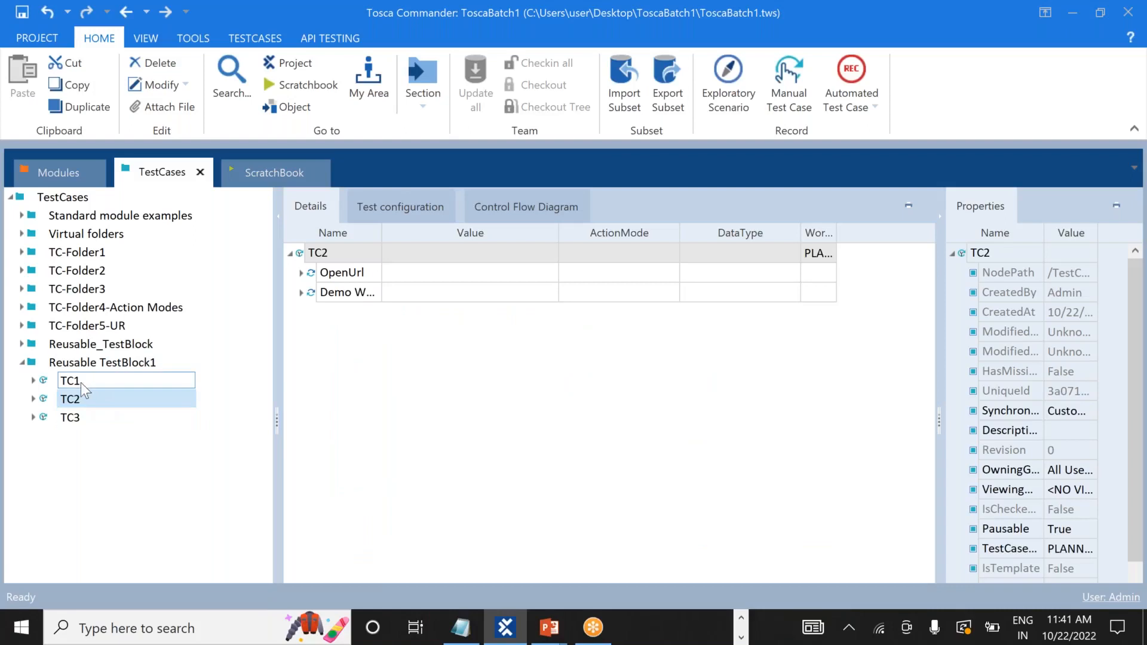
left_click(32, 380)
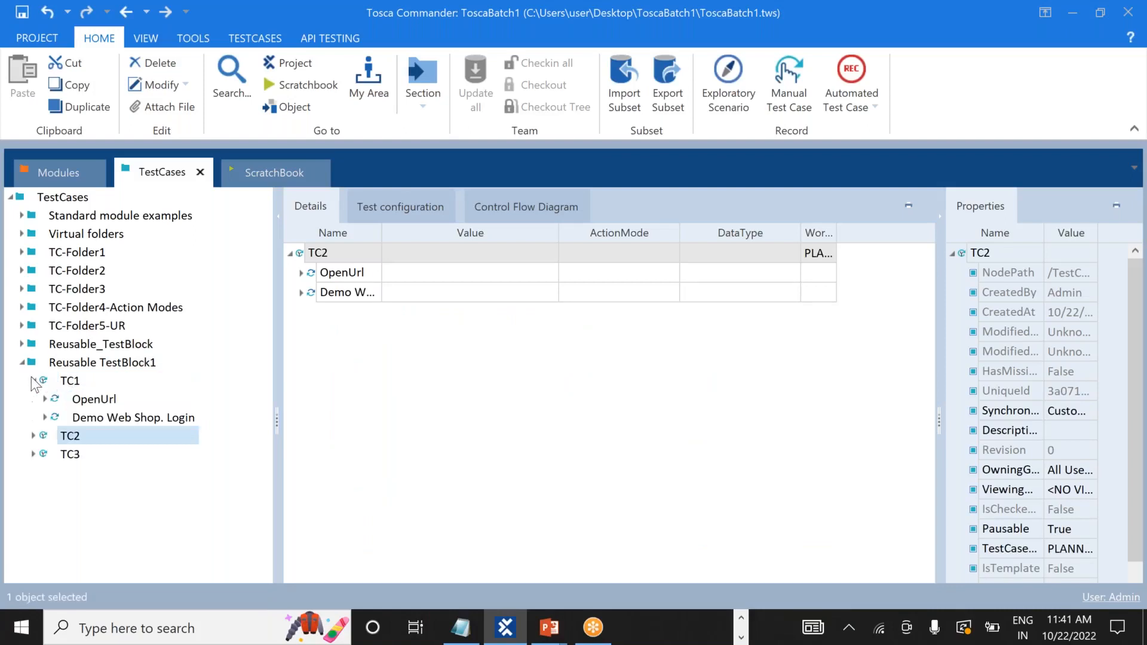
left_click(117, 418)
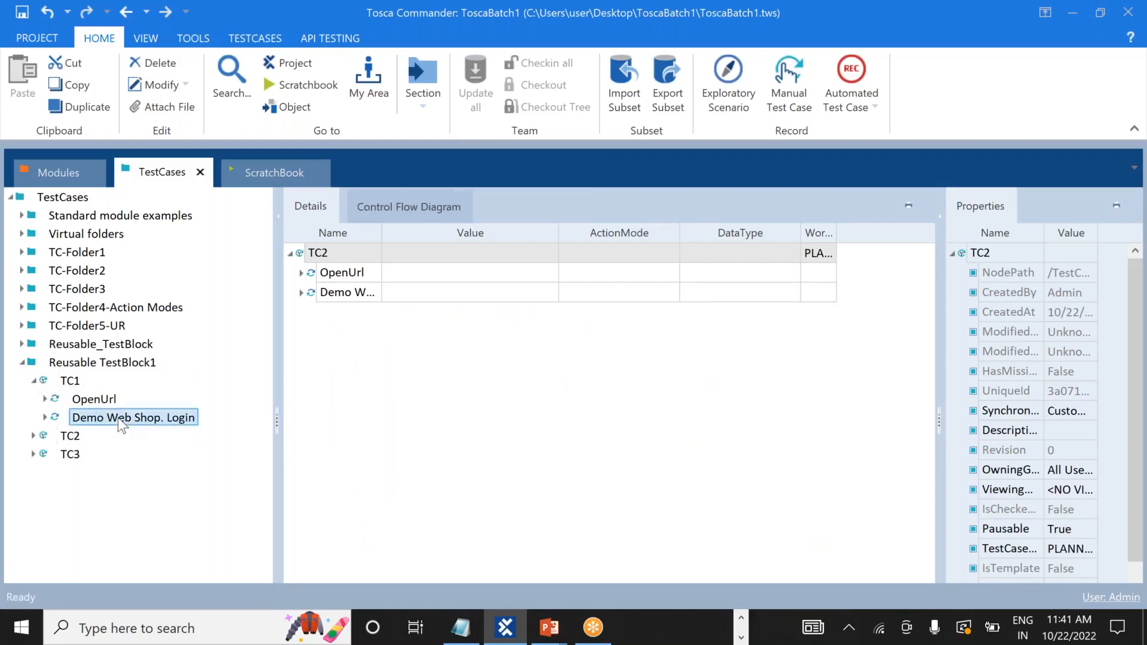
left_click(34, 435)
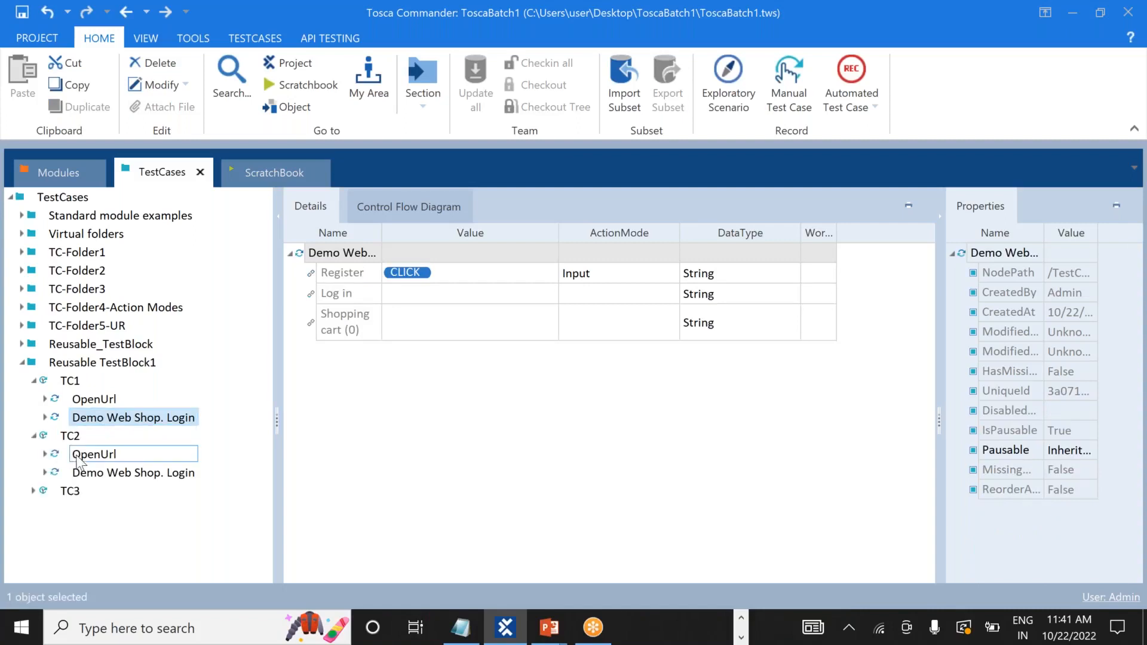
left_click(77, 456)
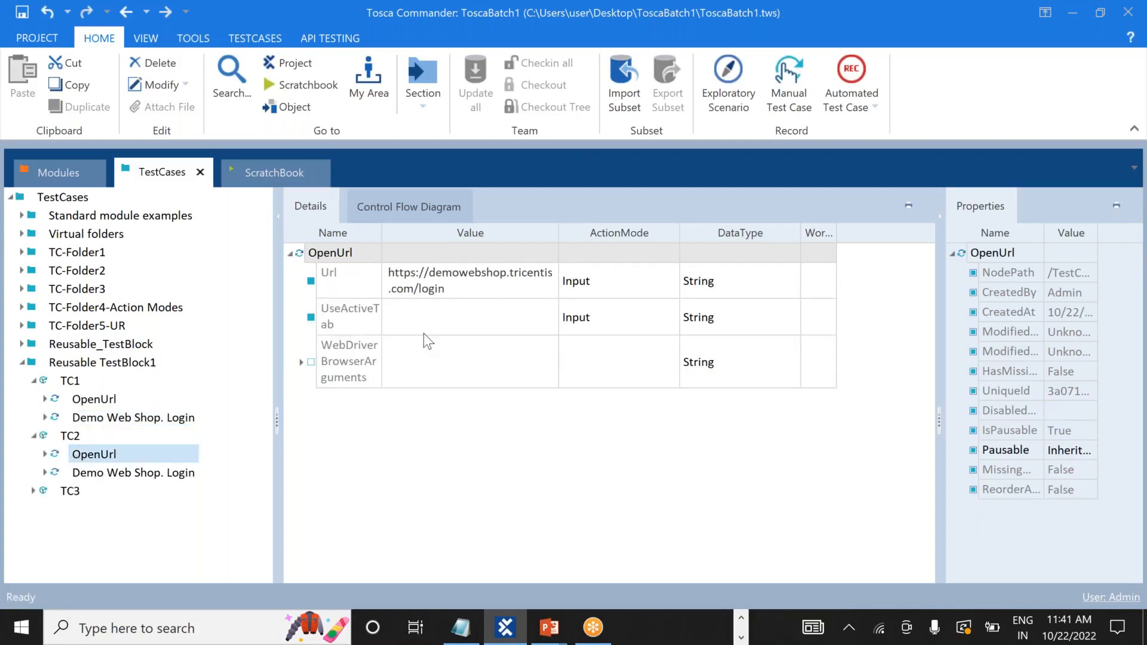
left_click(45, 454)
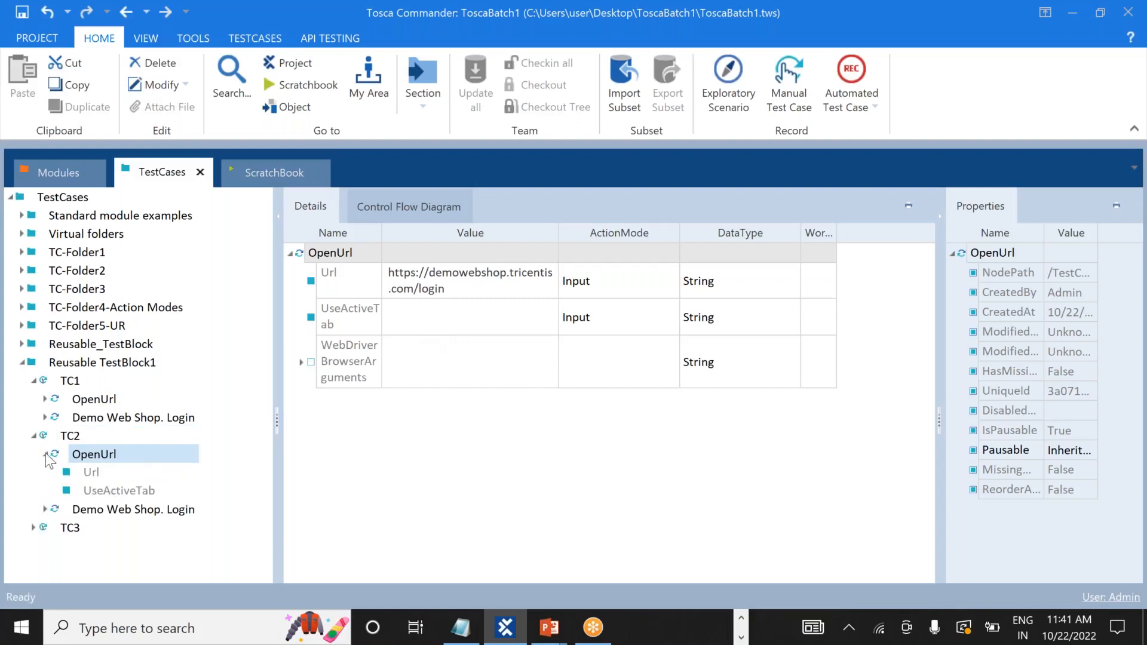
left_click(45, 454)
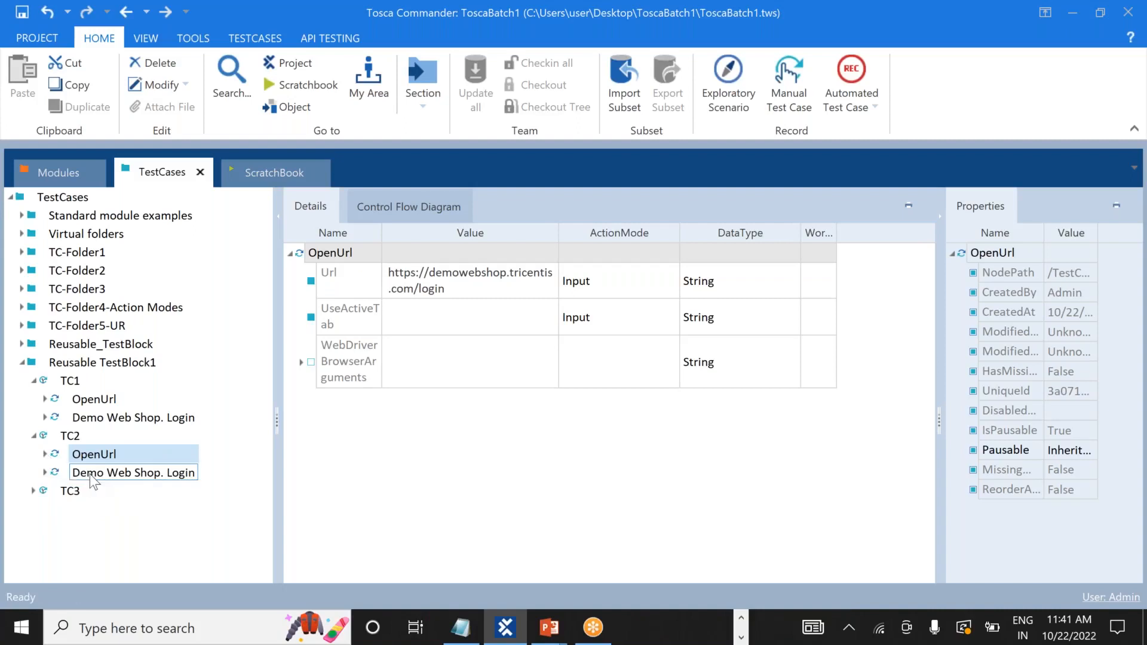
left_click(89, 474)
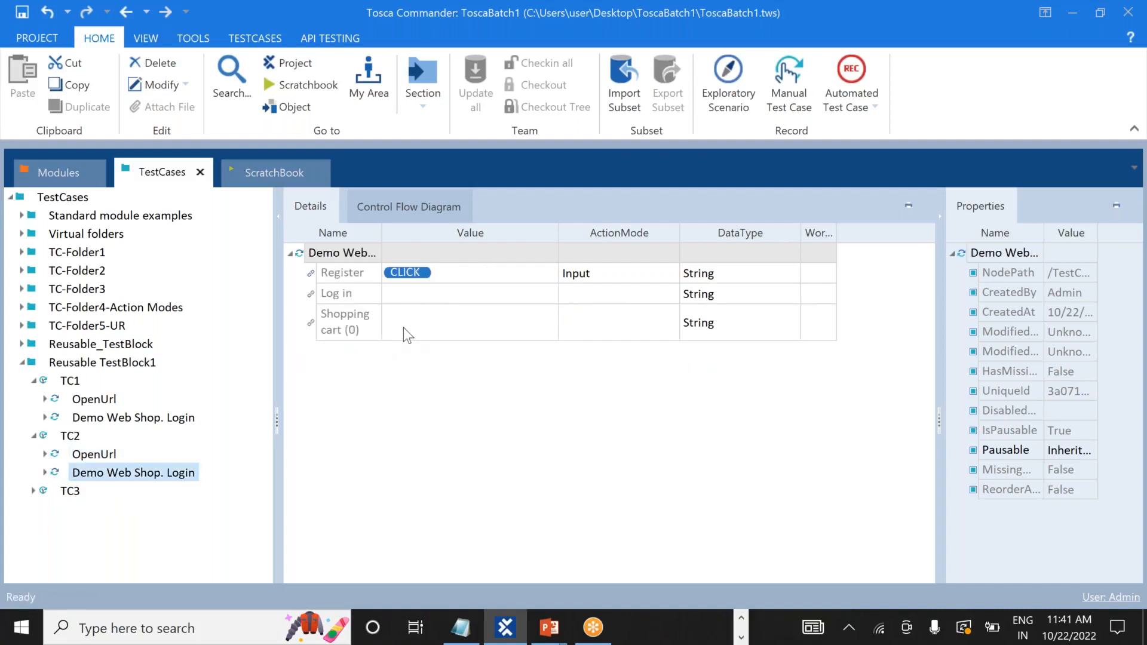
In TC2's login step, clear Register's value and set Log in to {Click}.
left_click(448, 273)
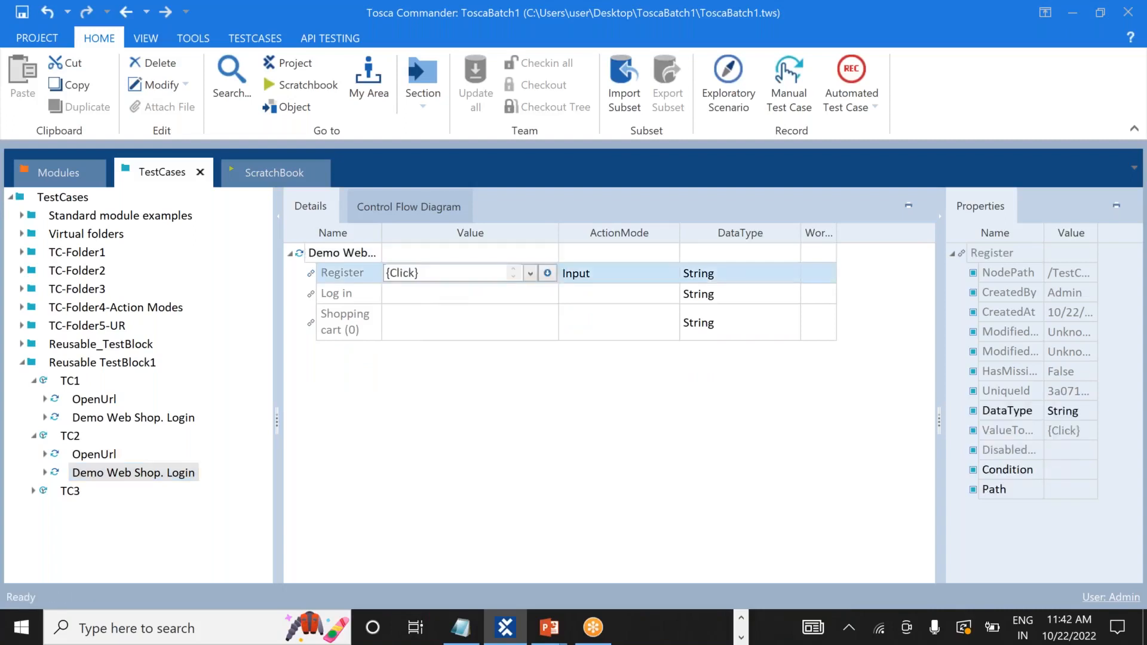
key("shift+Left")
key("shift+Left")
key("shift+Left")
key("shift+Left")
key("shift+Left")
key("shift+Left")
key("shift+Left")
key("BackSpace")
left_click(424, 294)
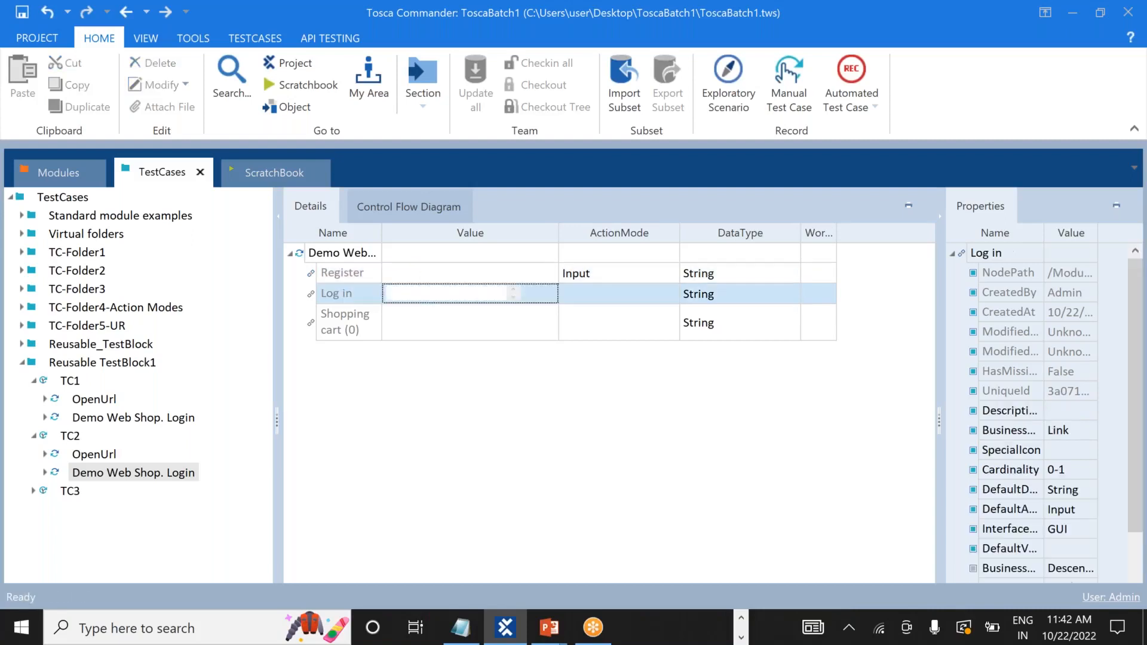
type("{")
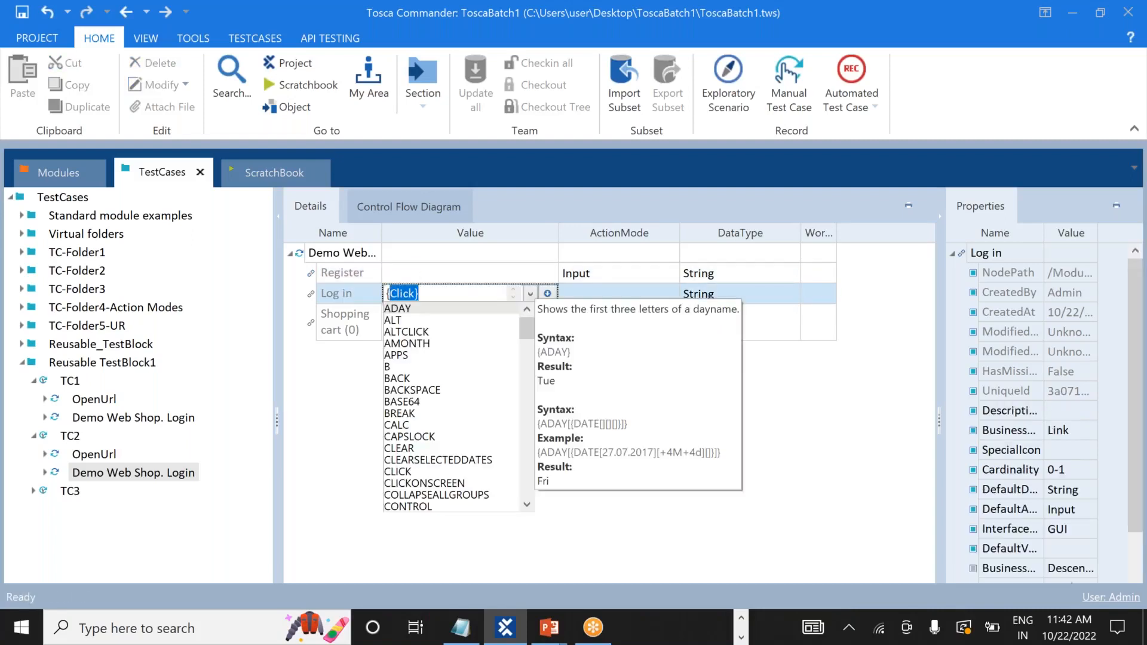
type("Click")
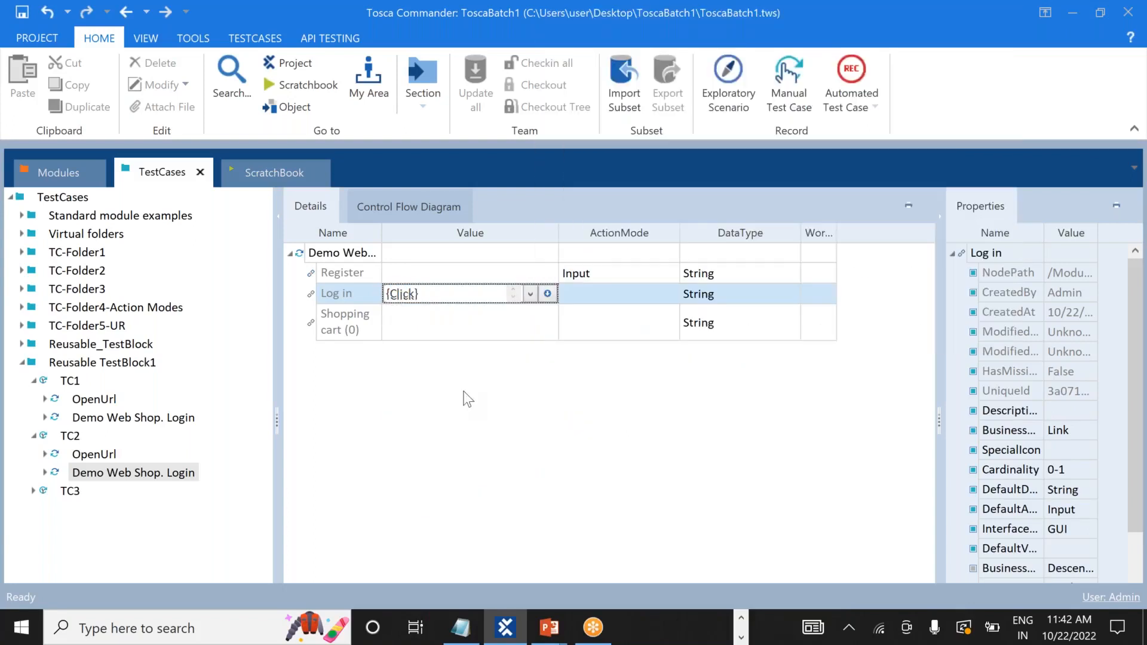
key("Return")
Expand TC3 and show its Demo Web Shop. Login step values.
left_click(70, 490)
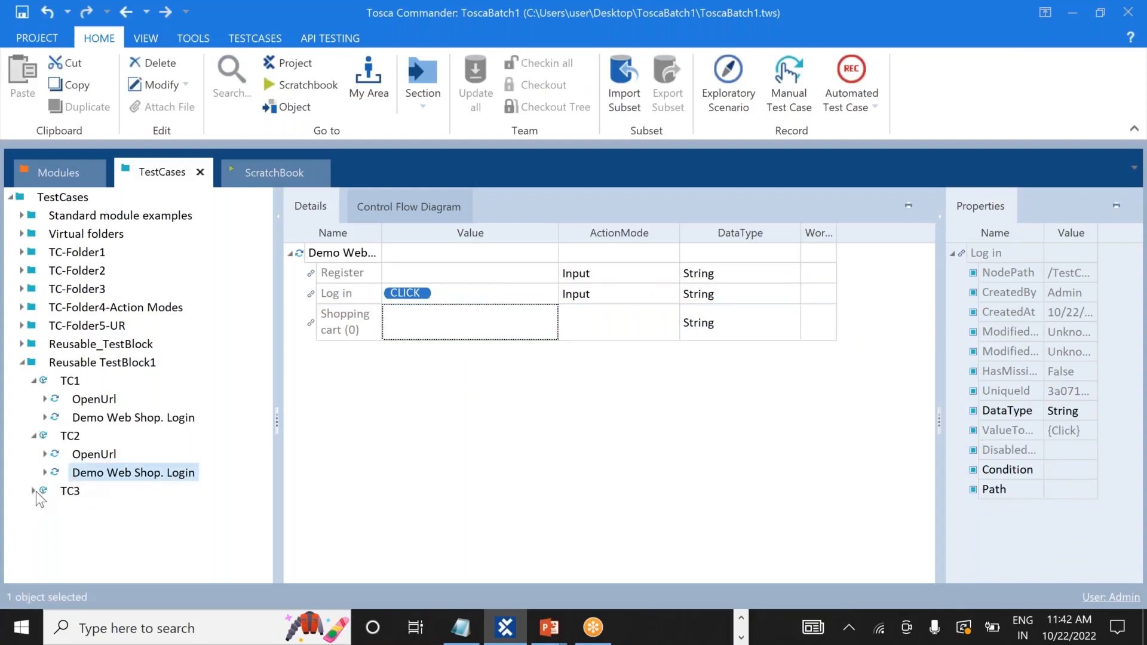
left_click(36, 493)
left_click(101, 529)
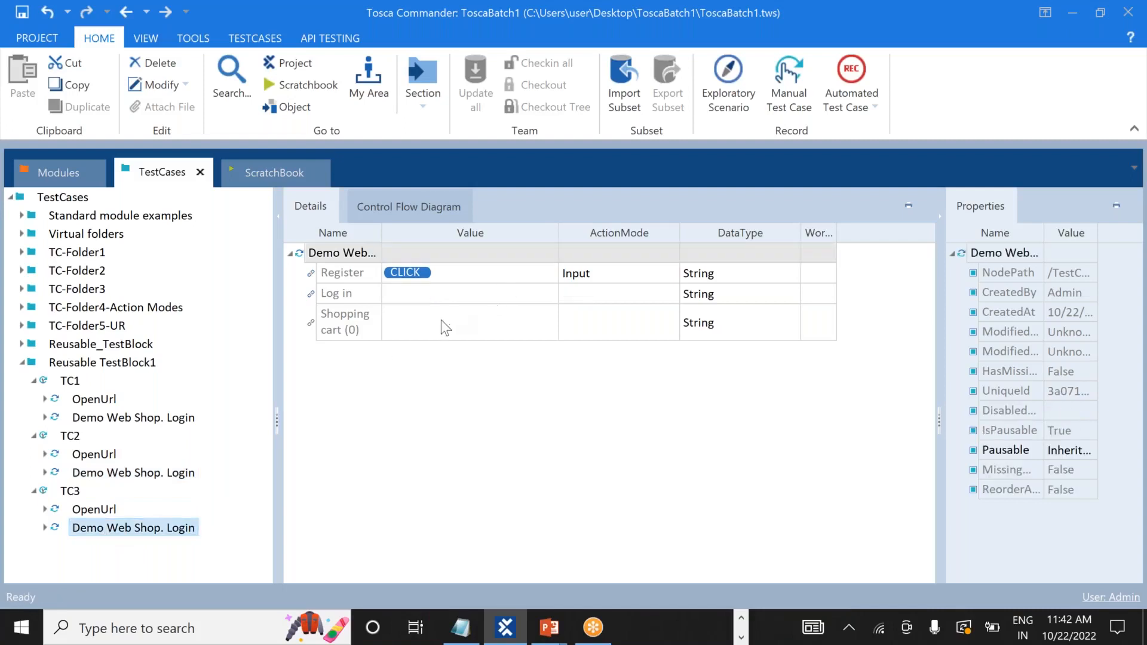
In TC3's login step, clear Register's value and set Shopping cart (0) to {Click}.
left_click(453, 273)
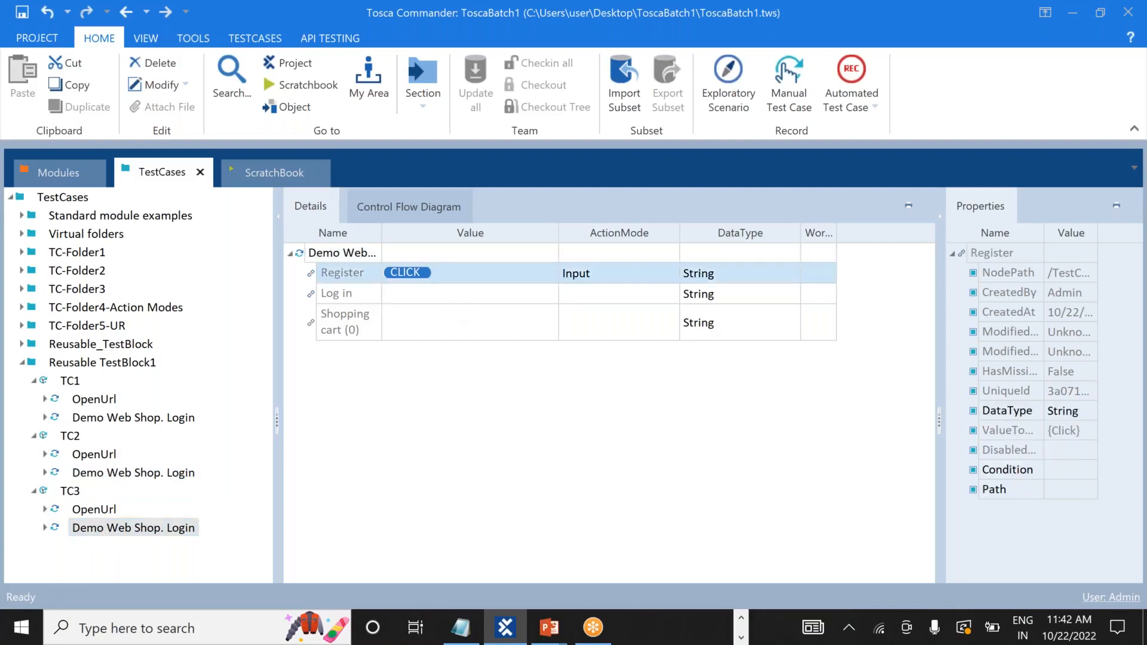
key("BackSpace")
key("BackSpace")
key("BackSpace")
key("BackSpace")
key("BackSpace")
key("BackSpace")
key("BackSpace")
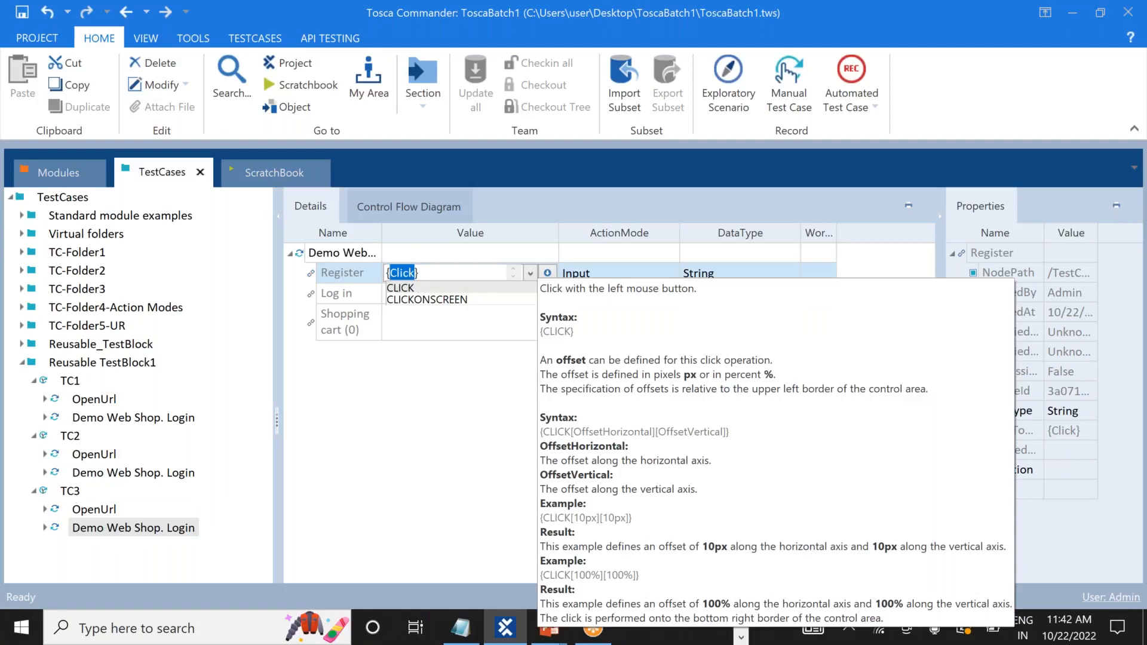
left_click(435, 332)
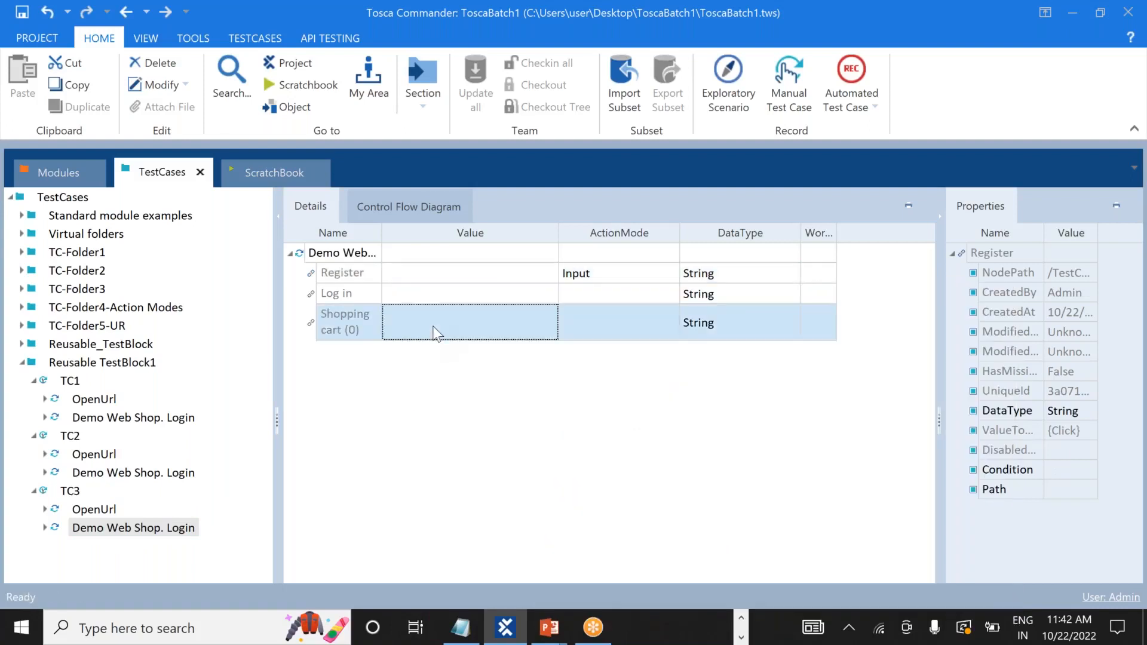
type("{Click")
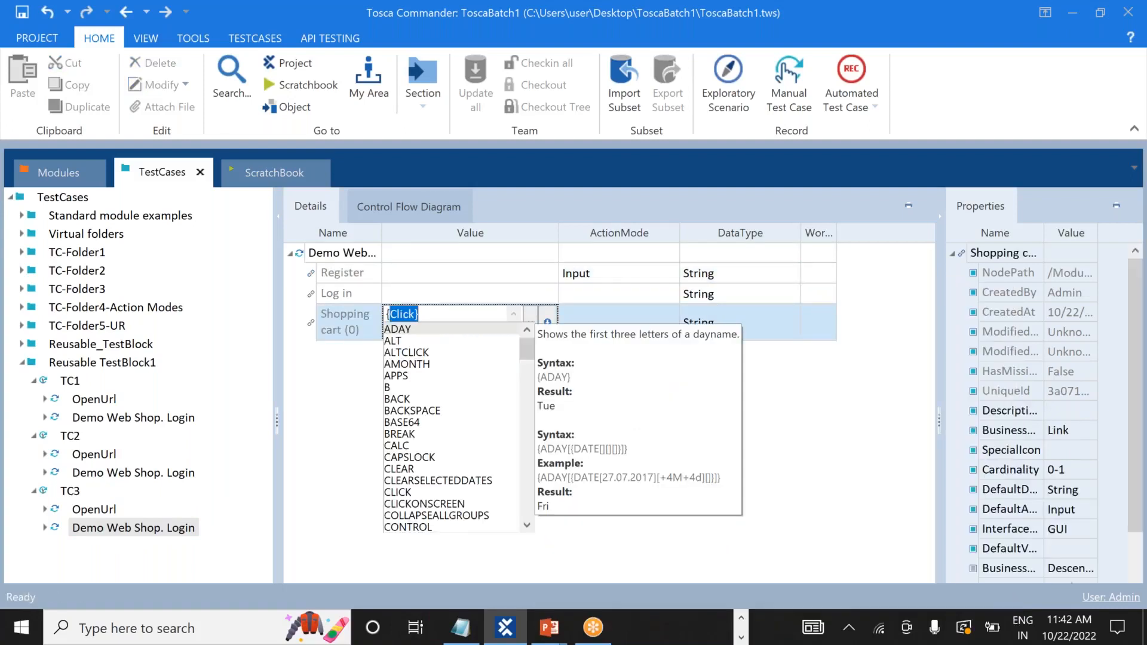
left_click(440, 311)
left_click(340, 398)
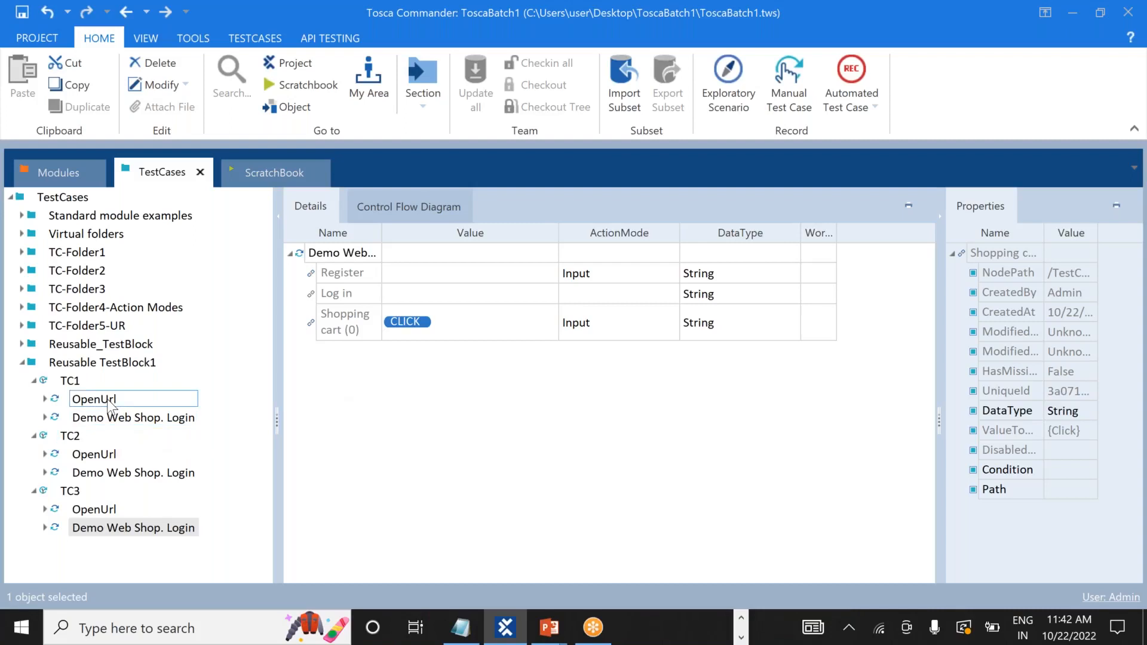
Review TC1, TC2 and TC3, then collapse all three and re-expand only TC1.
left_click(67, 383)
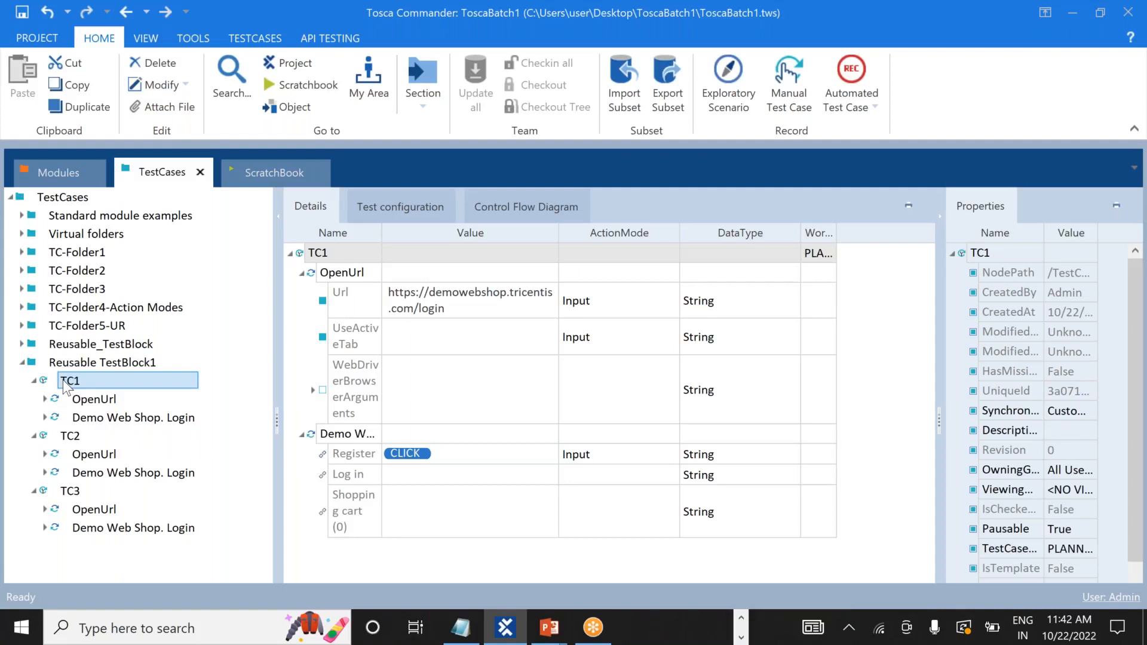
left_click(71, 442)
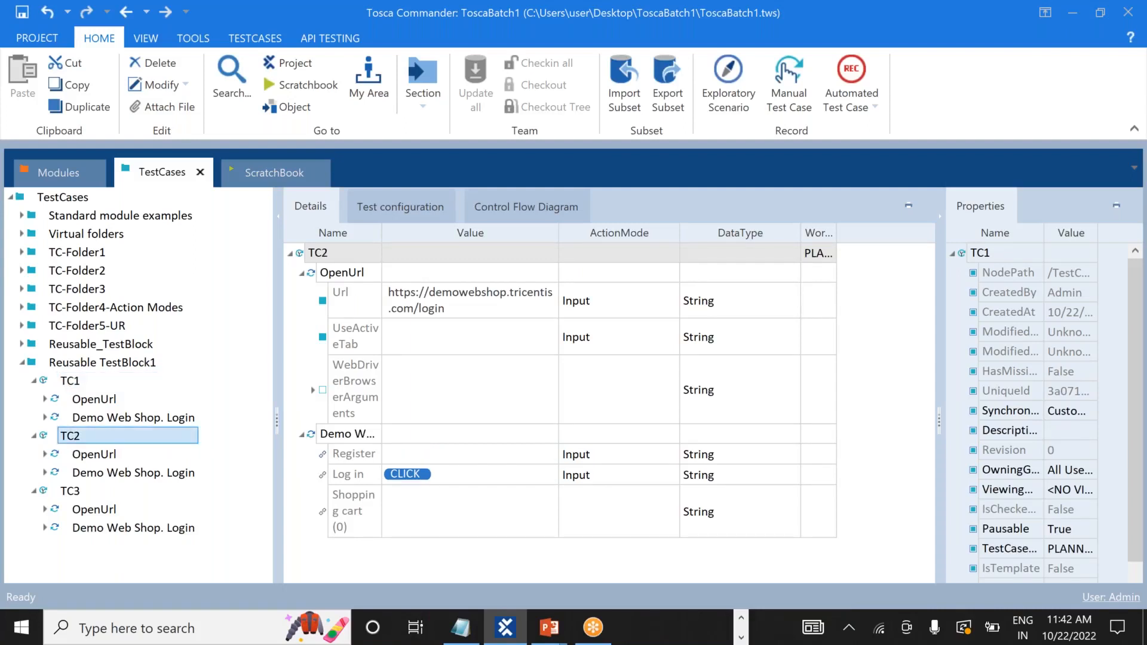
left_click(70, 491)
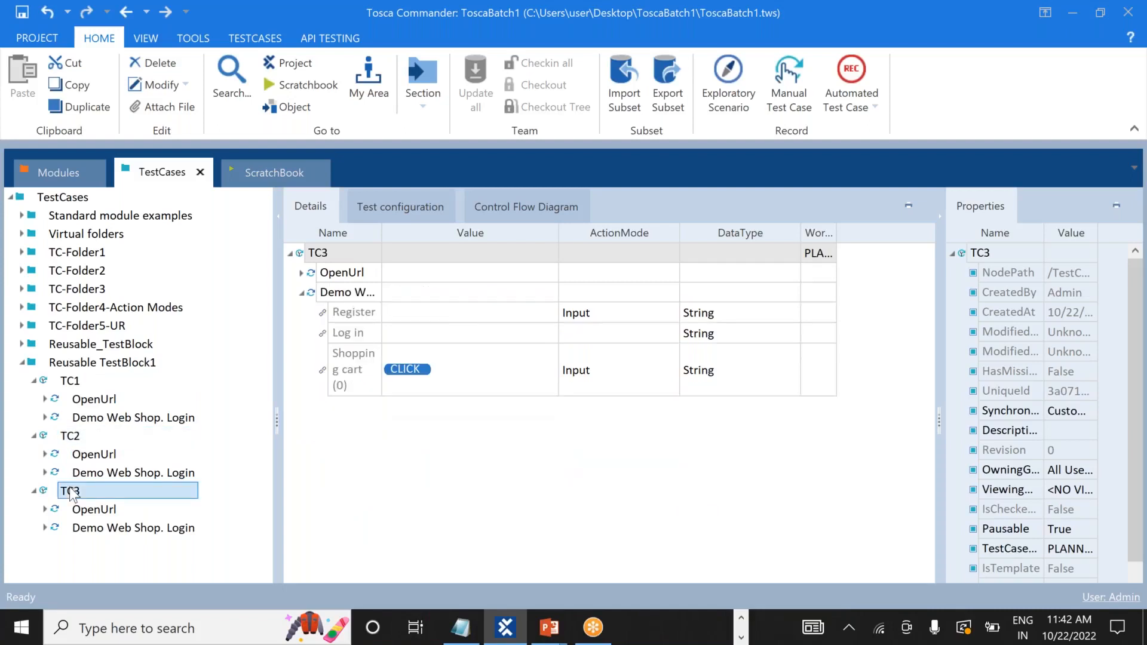
left_click(34, 437)
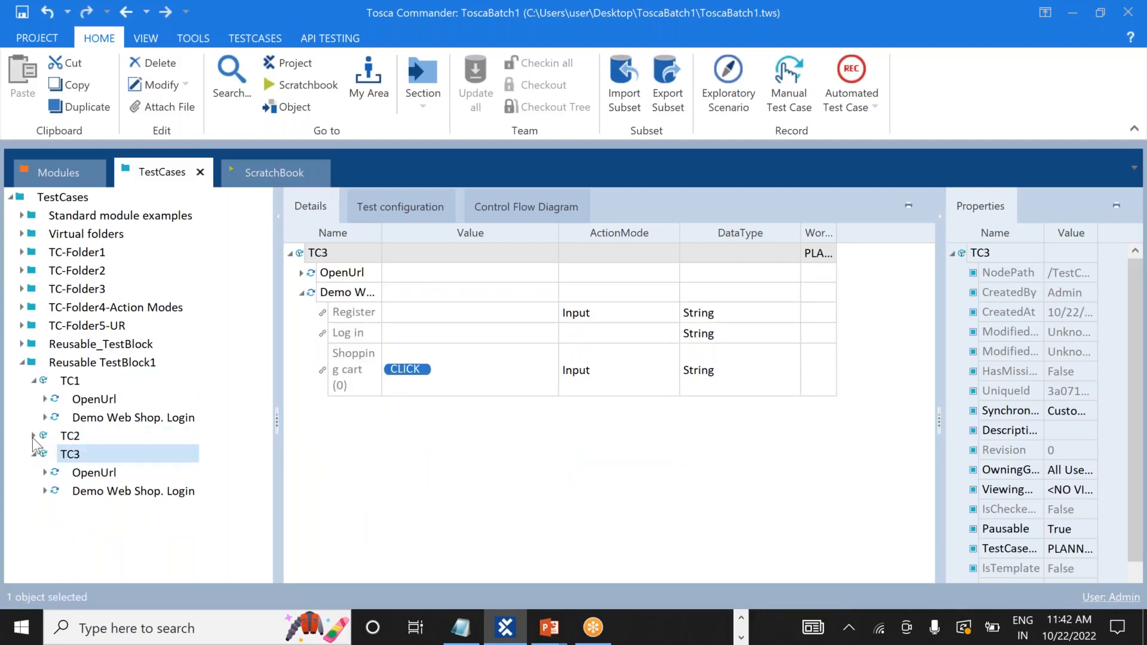
left_click(35, 382)
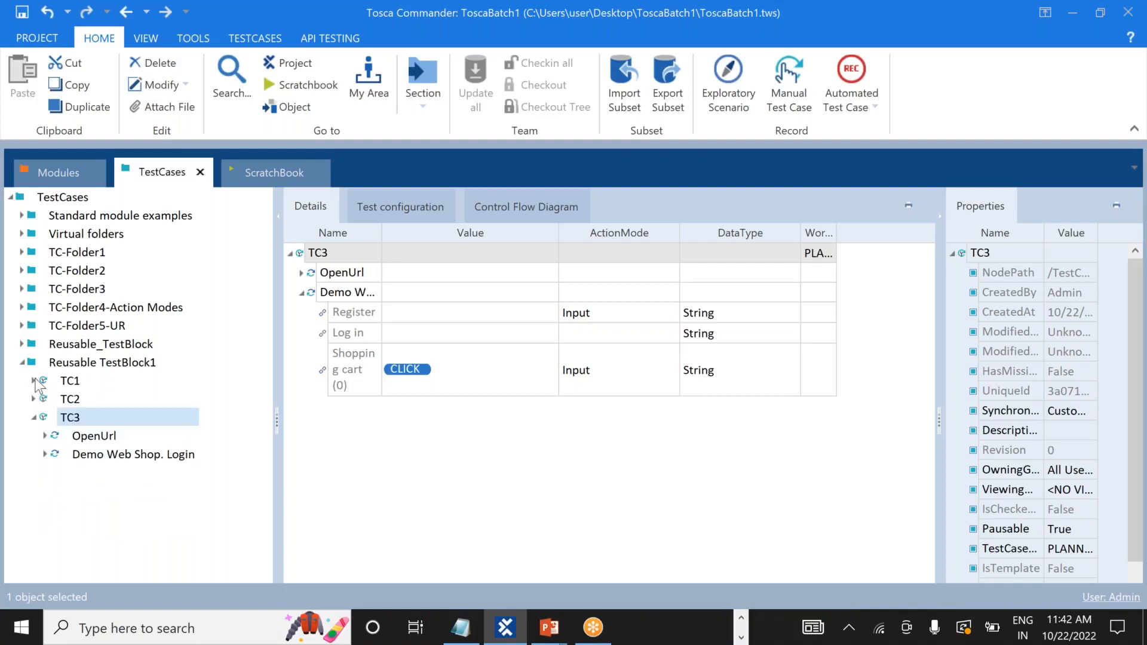
left_click(33, 418)
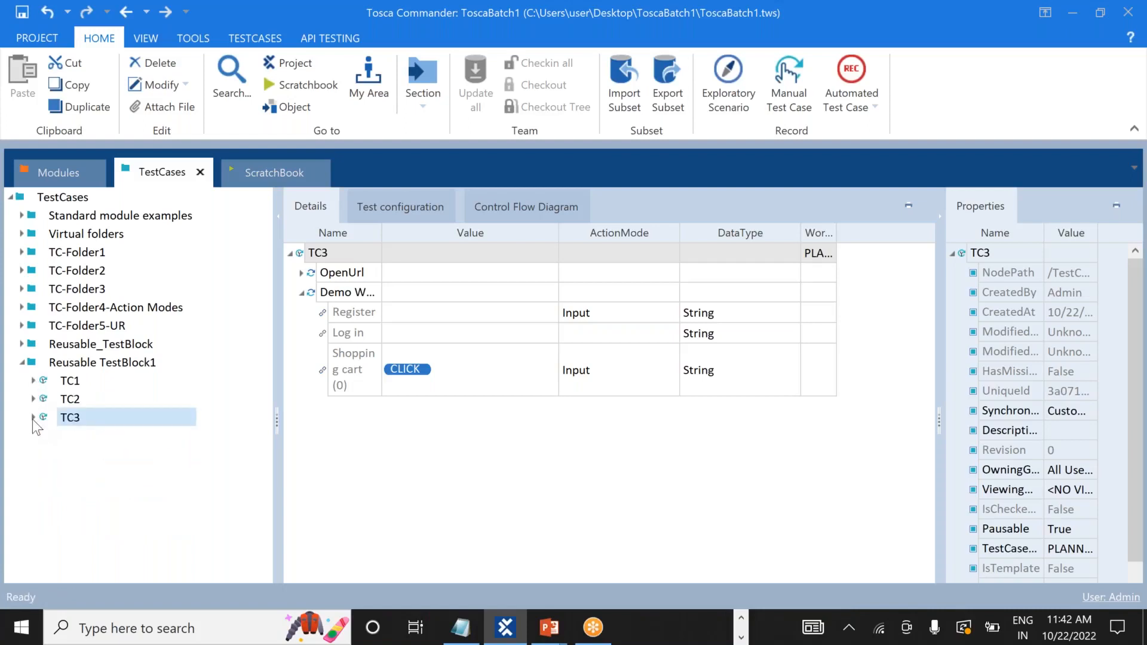
left_click(34, 381)
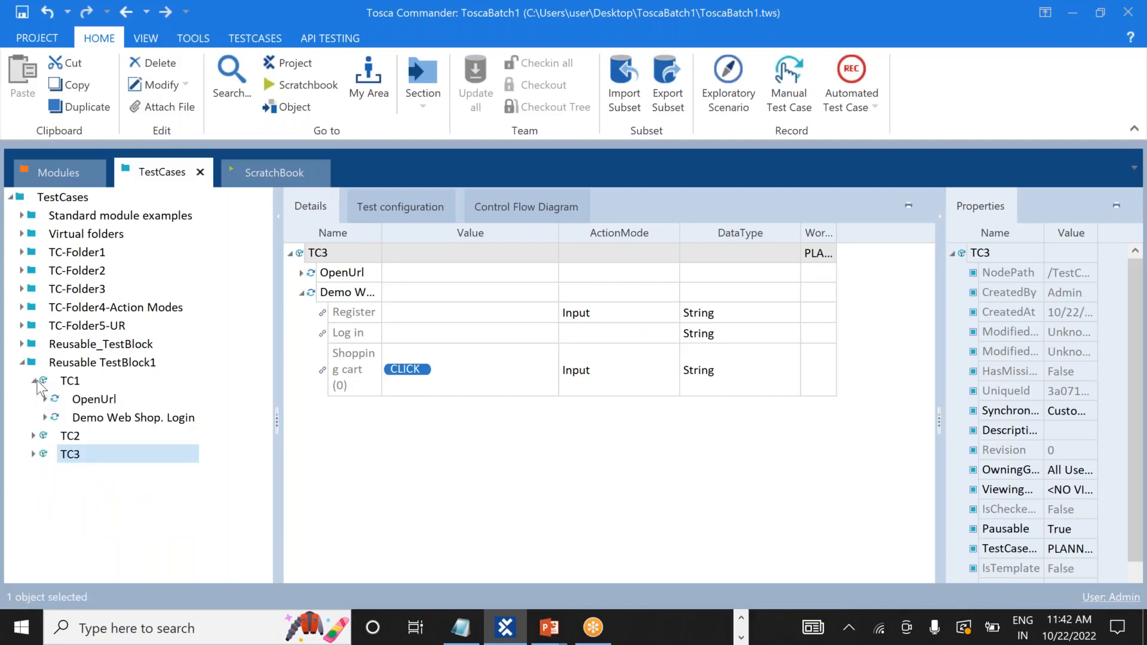
Add a CloseBrowser test step to the end of TC1 via a 'cl' search.
right_click(42, 381)
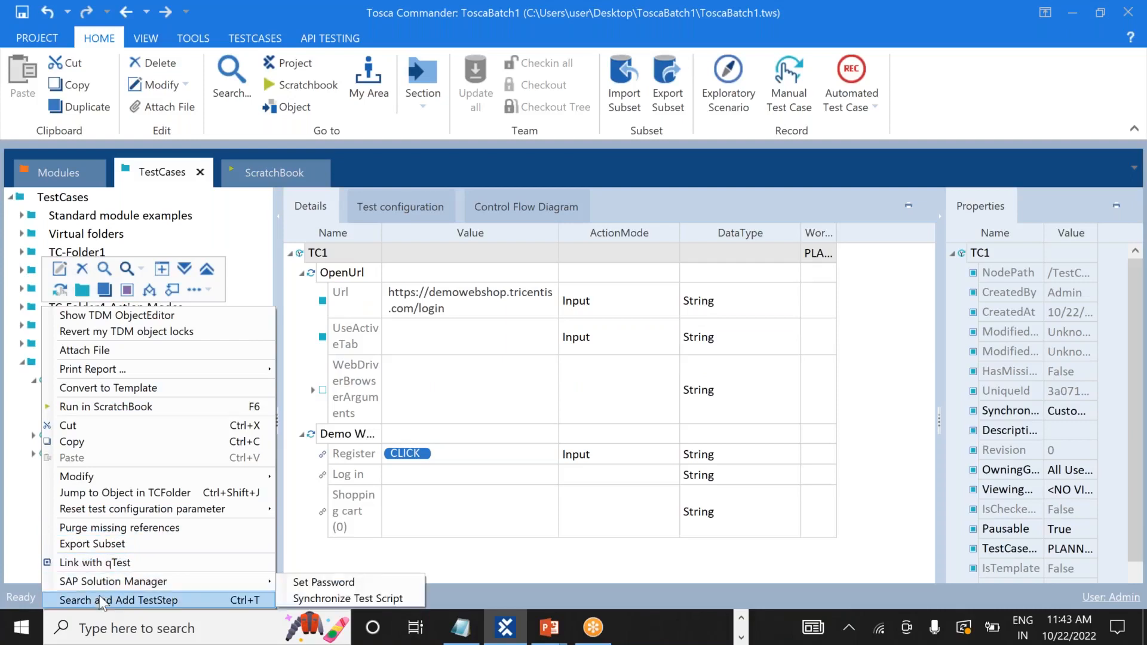
left_click(101, 600)
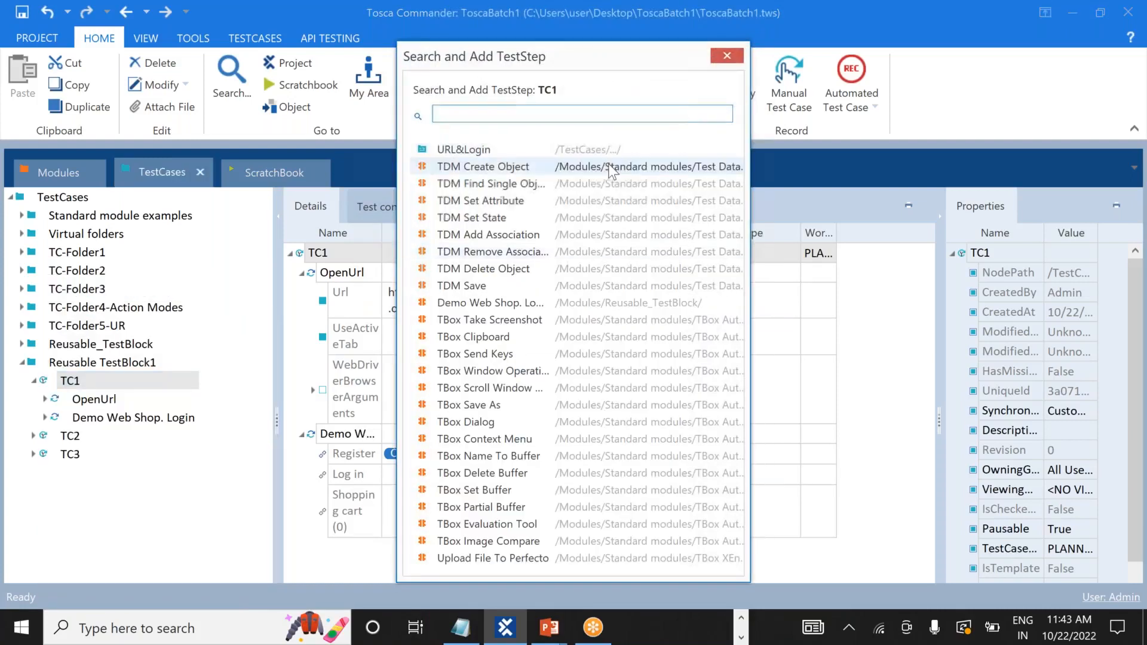
type("clo")
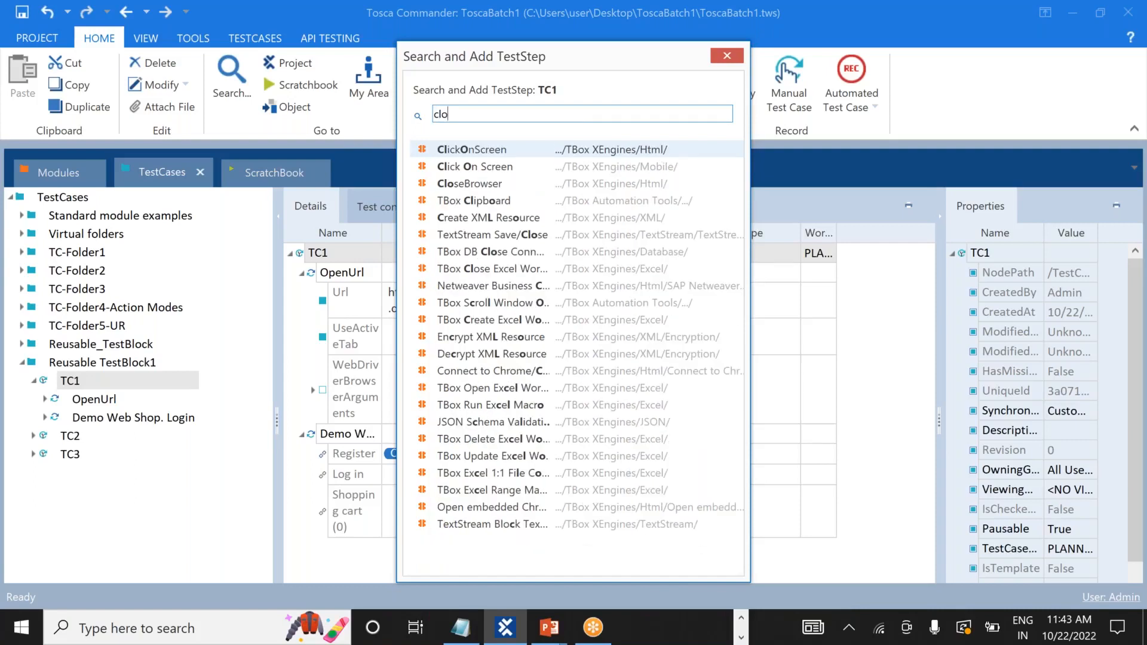
key("BackSpace")
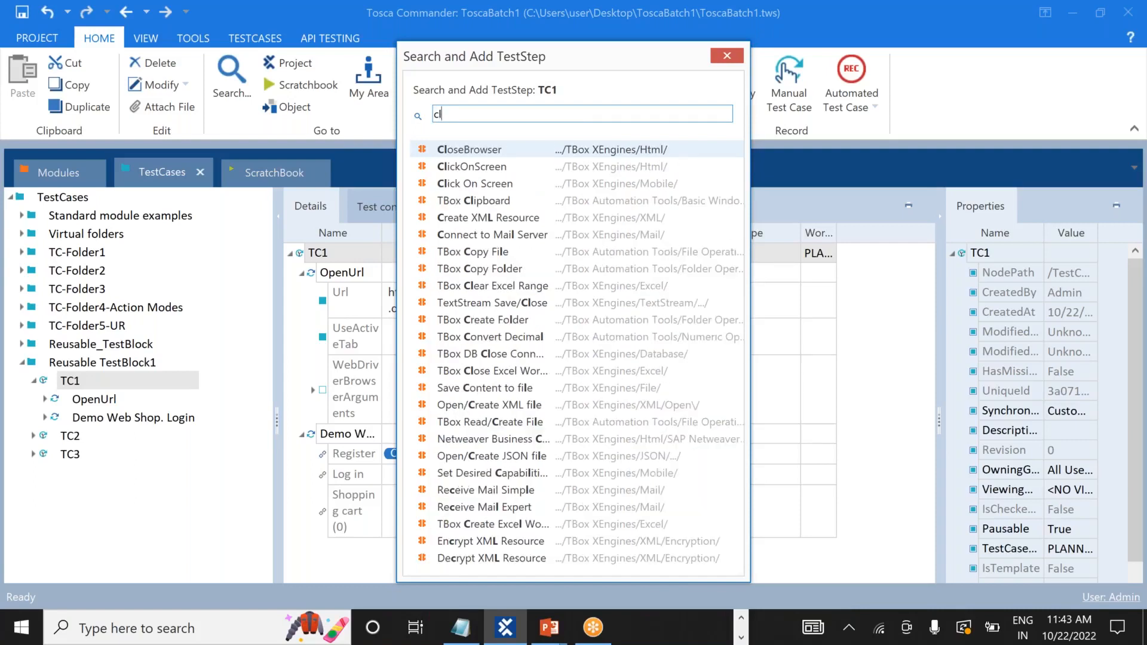
double_click(590, 150)
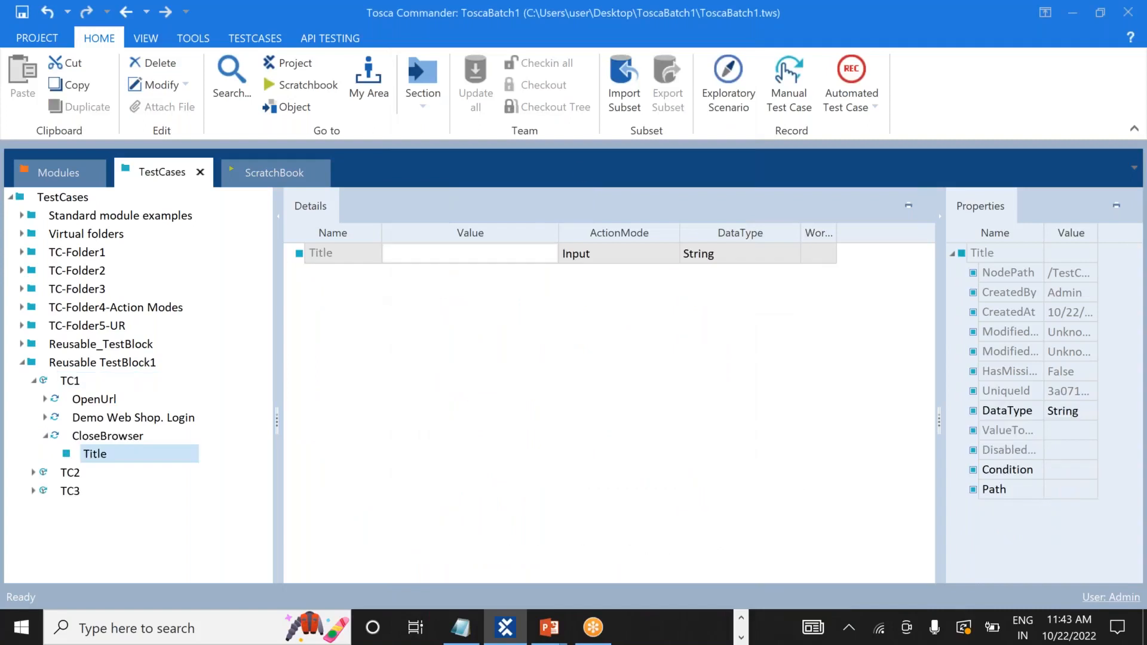
Set the CloseBrowser step's Title value to Demo*.
left_click(477, 250)
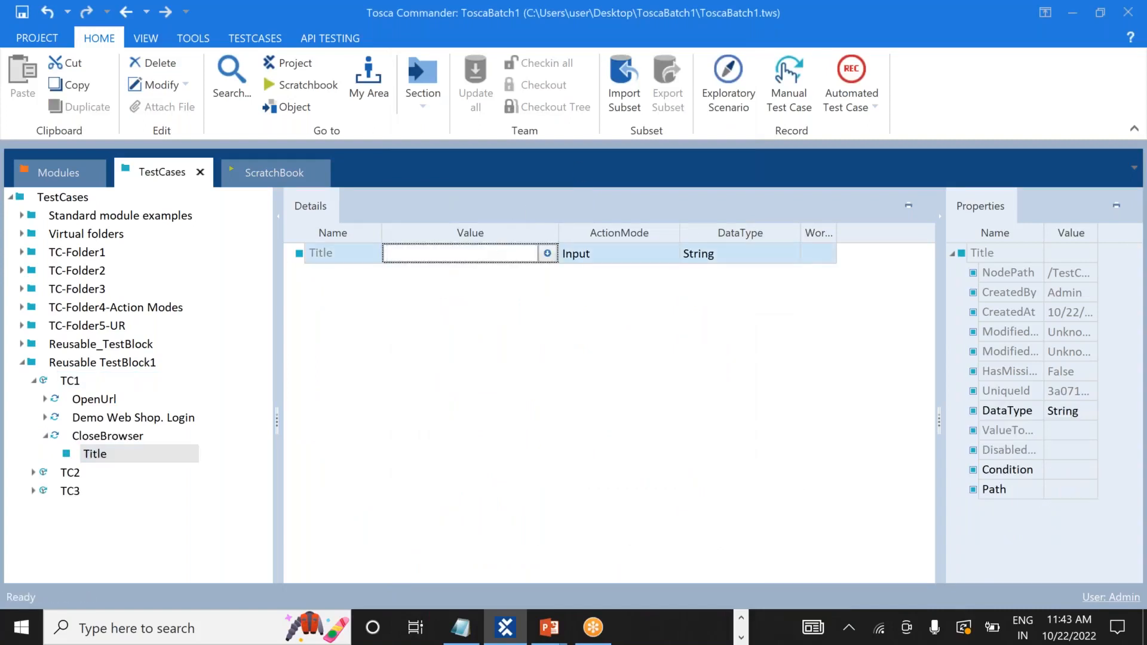
key("ctrl+v")
key("Home")
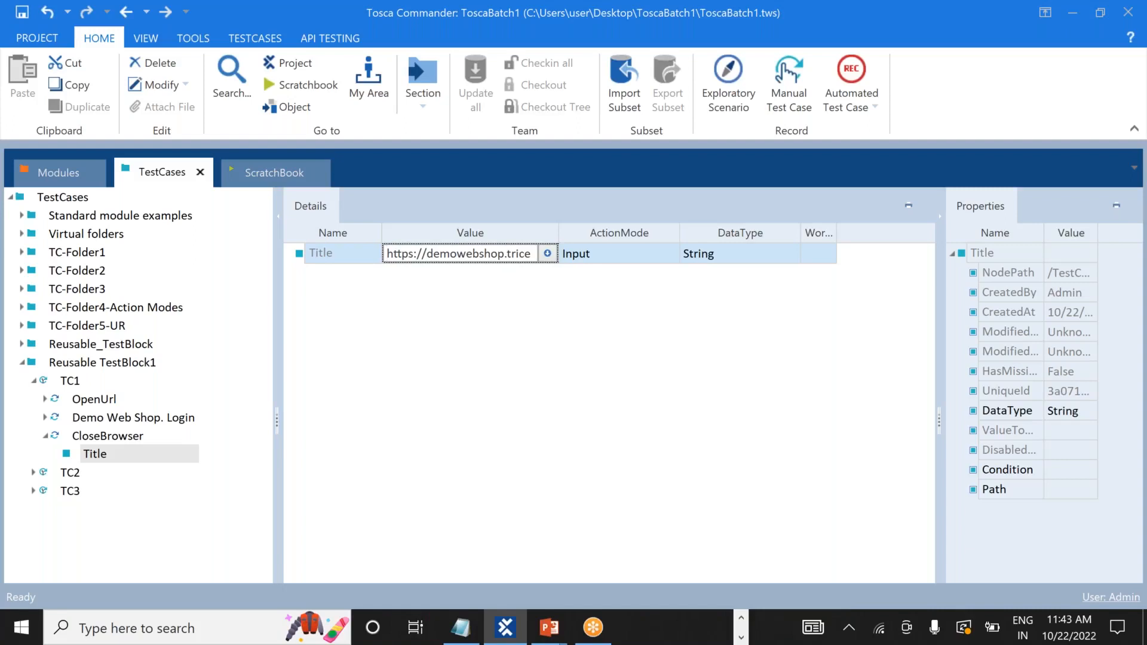
key("End")
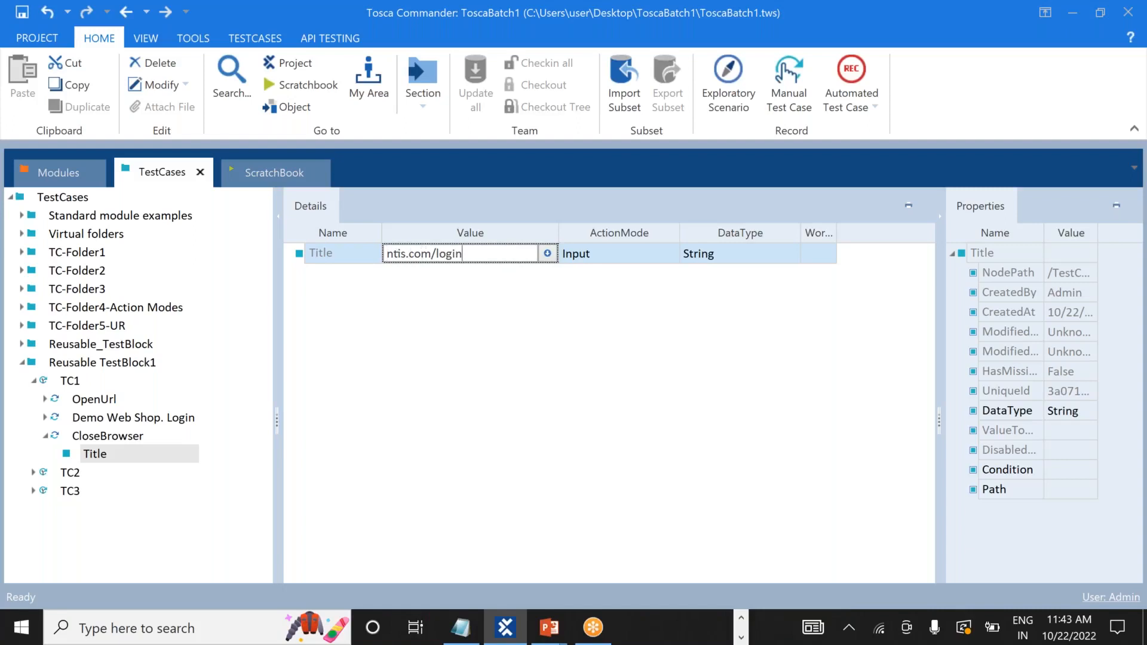
key("BackSpace")
key("BackSpace")
key("BackSpace")
key("BackSpace")
key("BackSpace")
key("BackSpace")
key("BackSpace")
key("BackSpace")
key("BackSpace")
key("BackSpace")
key("BackSpace")
key("BackSpace")
key("BackSpace")
key("BackSpace")
key("BackSpace")
key("BackSpace")
key("BackSpace")
key("BackSpace")
key("BackSpace")
key("BackSpace")
type("Demo*")
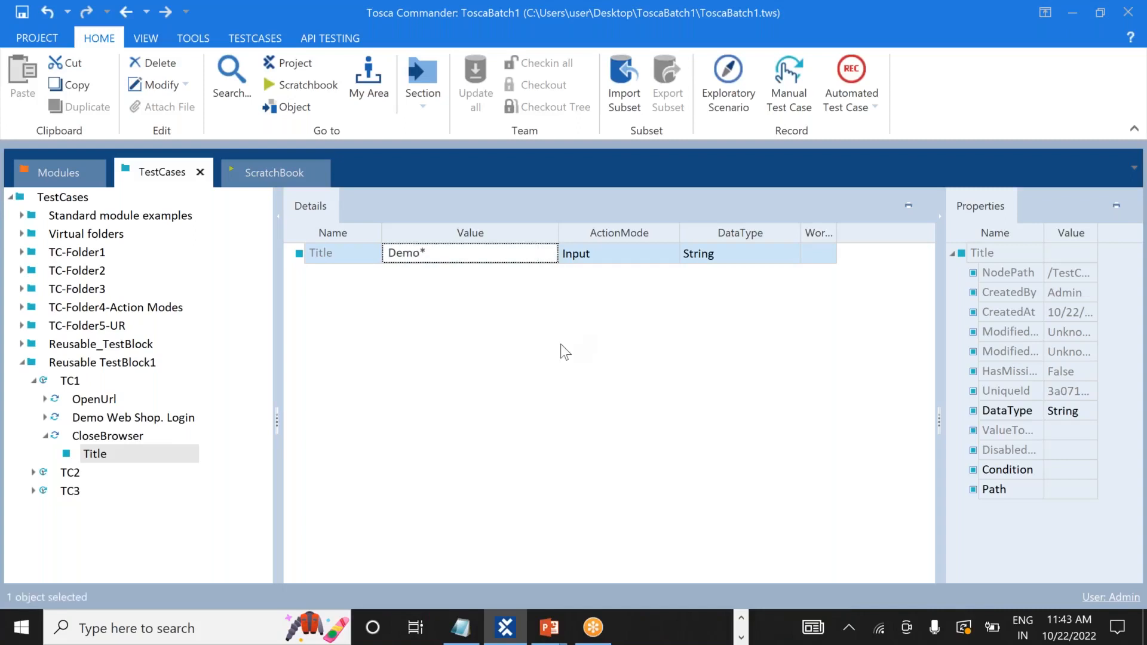
key("Return")
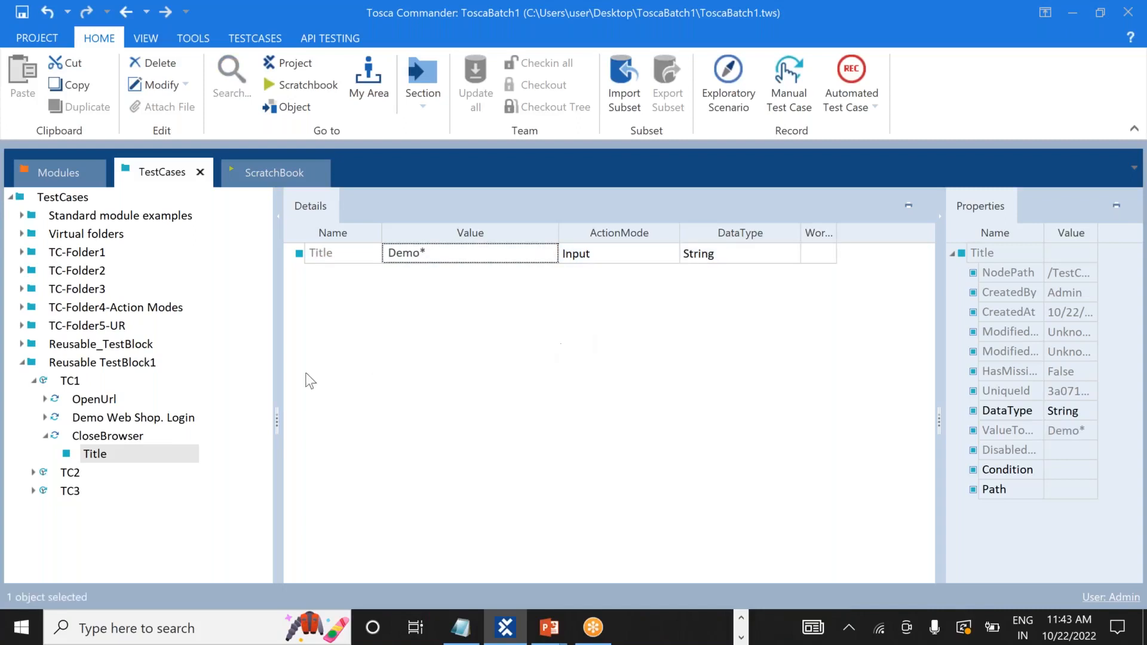
Copy the Title attribute, collapse TC1 and expand TC2 to show its steps.
right_click(102, 455)
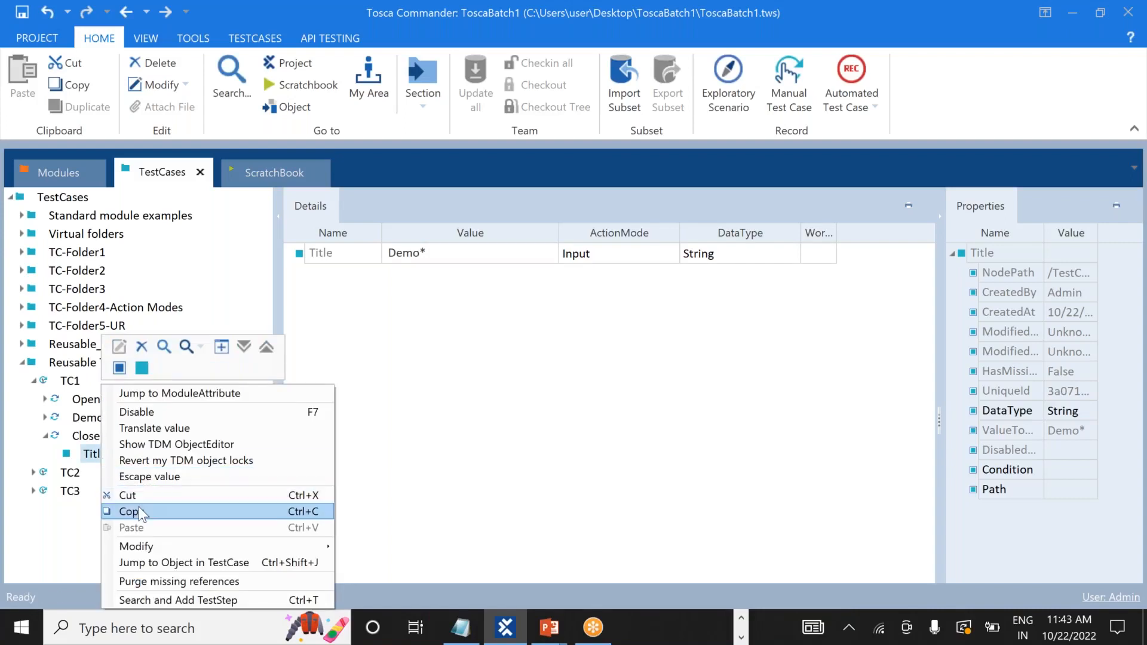
left_click(139, 512)
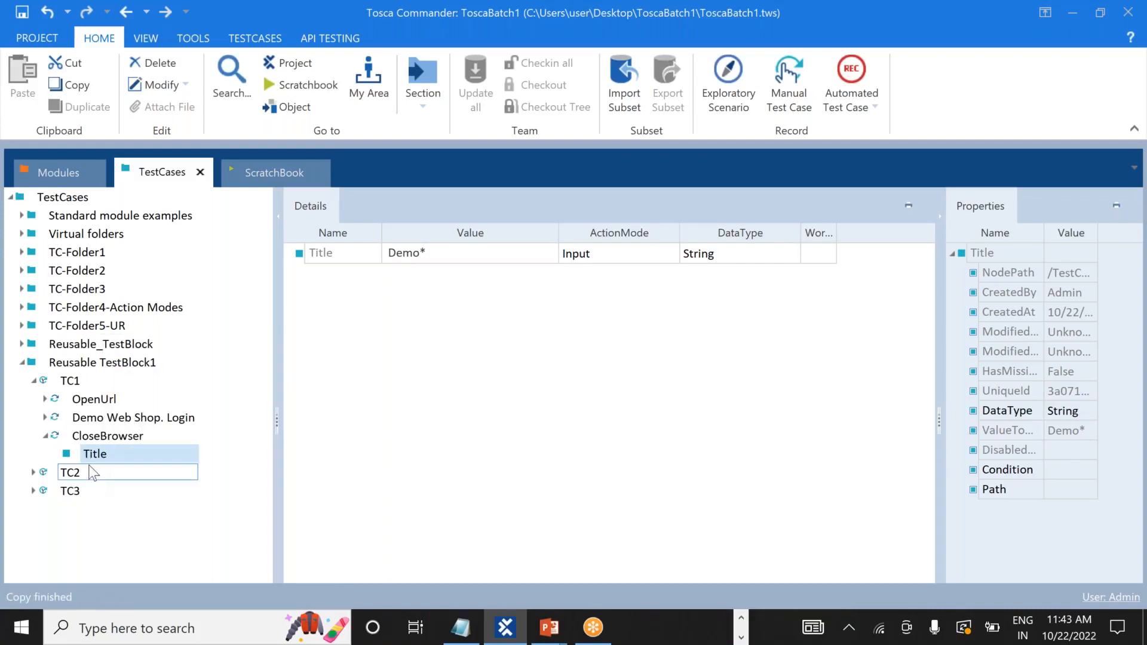
left_click(34, 381)
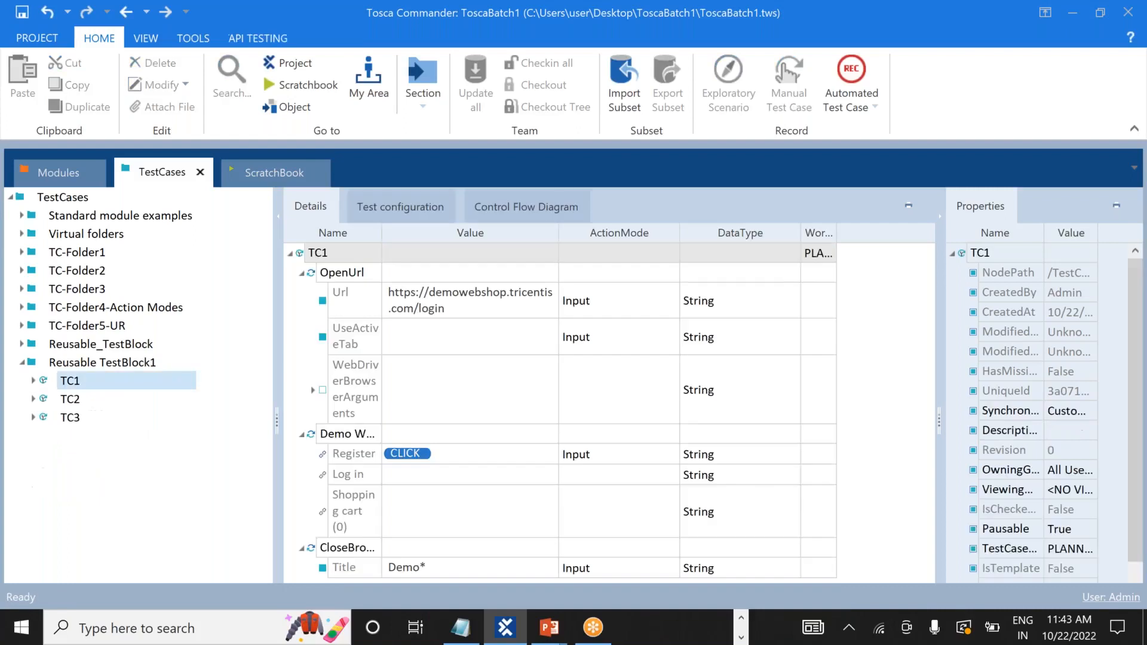
left_click(33, 399)
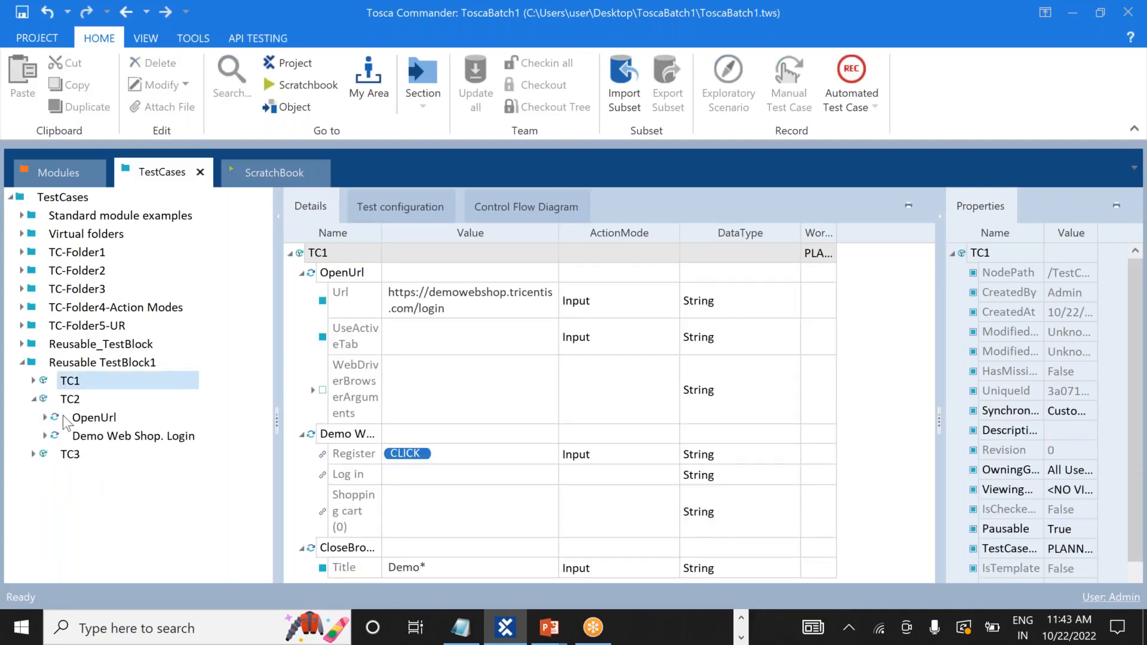
Add a CloseBrowser step to TC2 and set its Title value to Demo*.
right_click(71, 400)
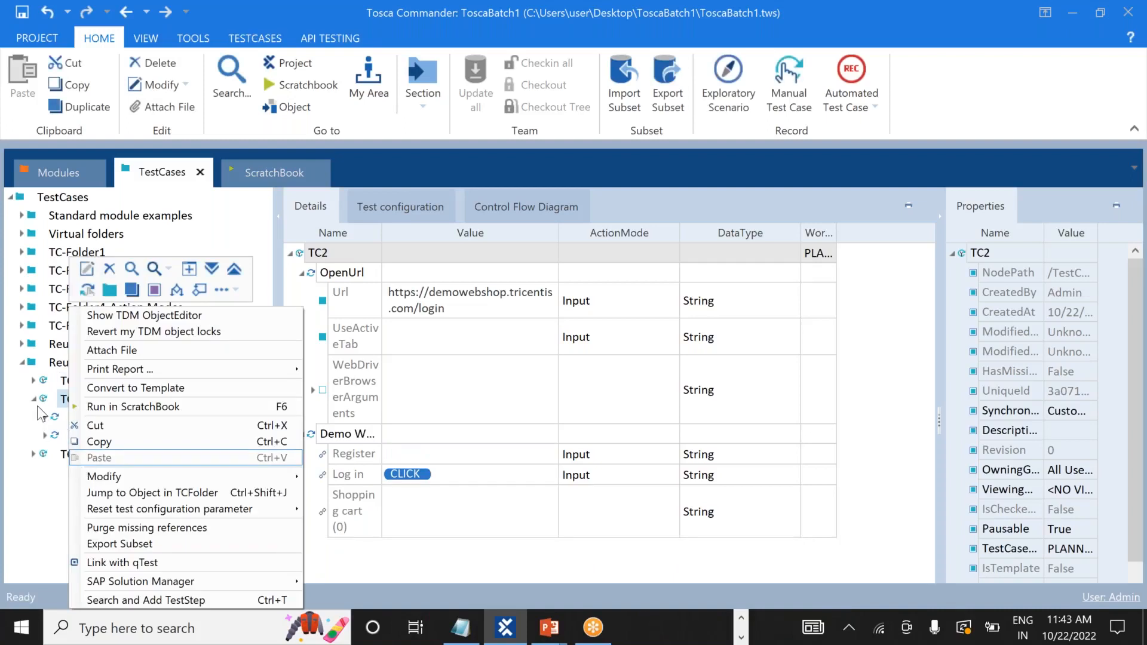
left_click(135, 598)
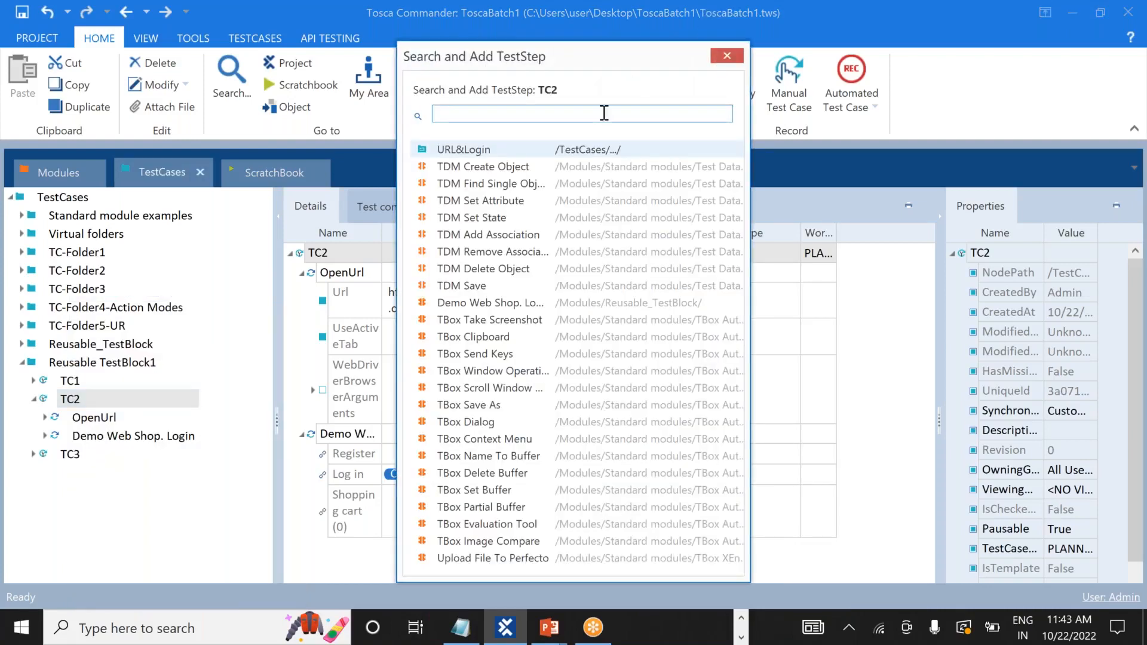
type("clo")
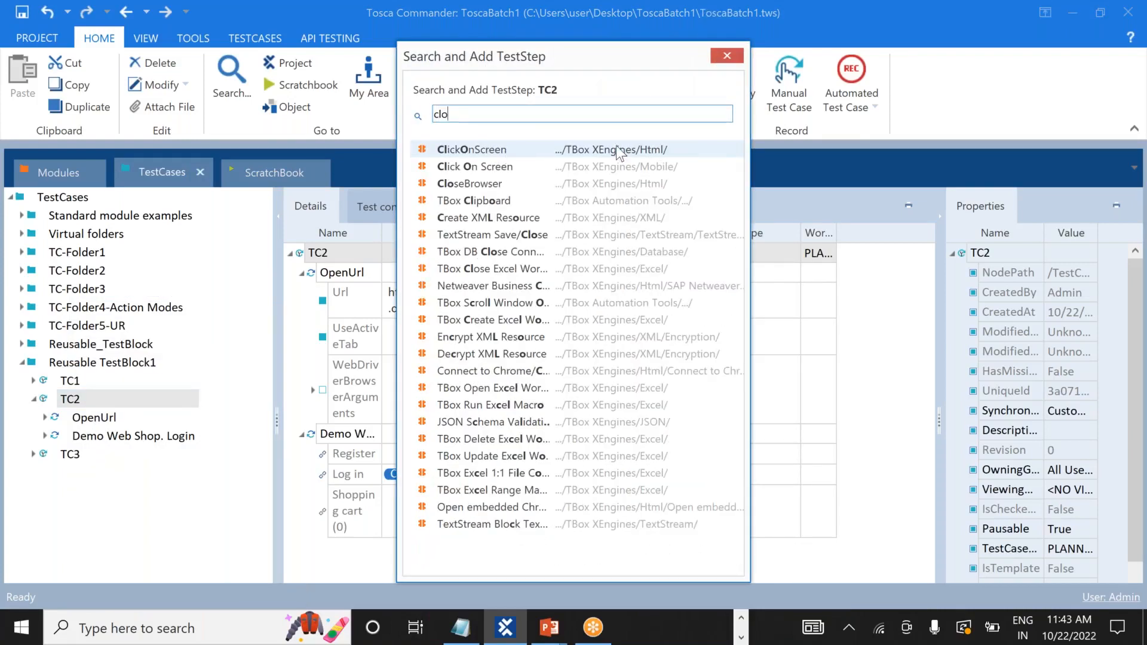
key("BackSpace")
double_click(550, 150)
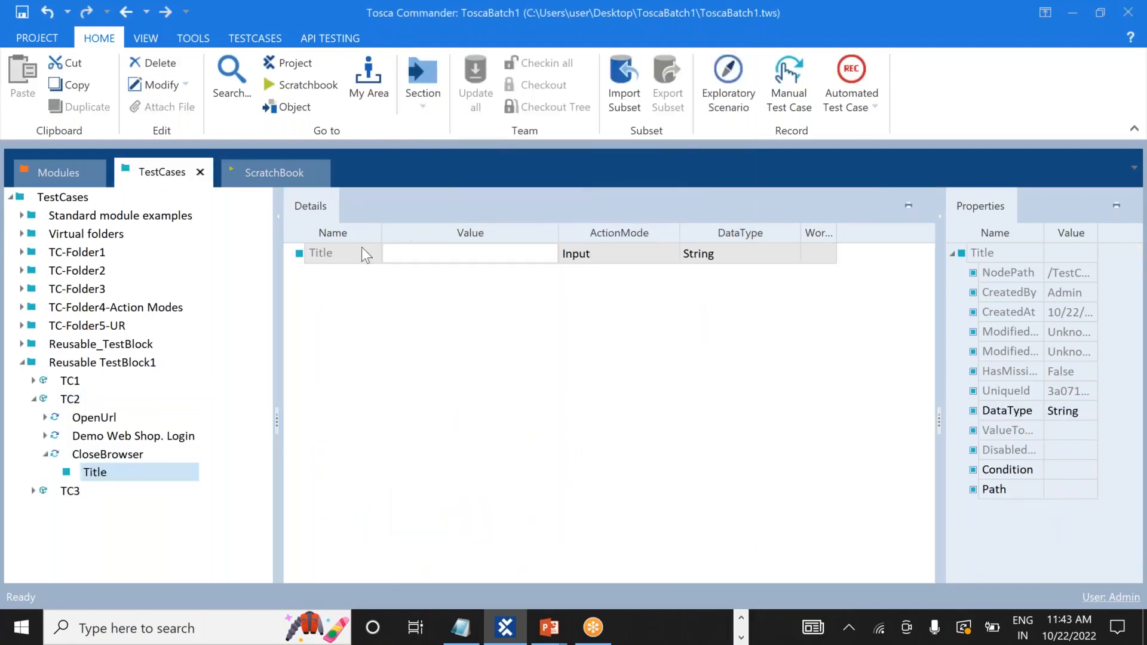
left_click(408, 252)
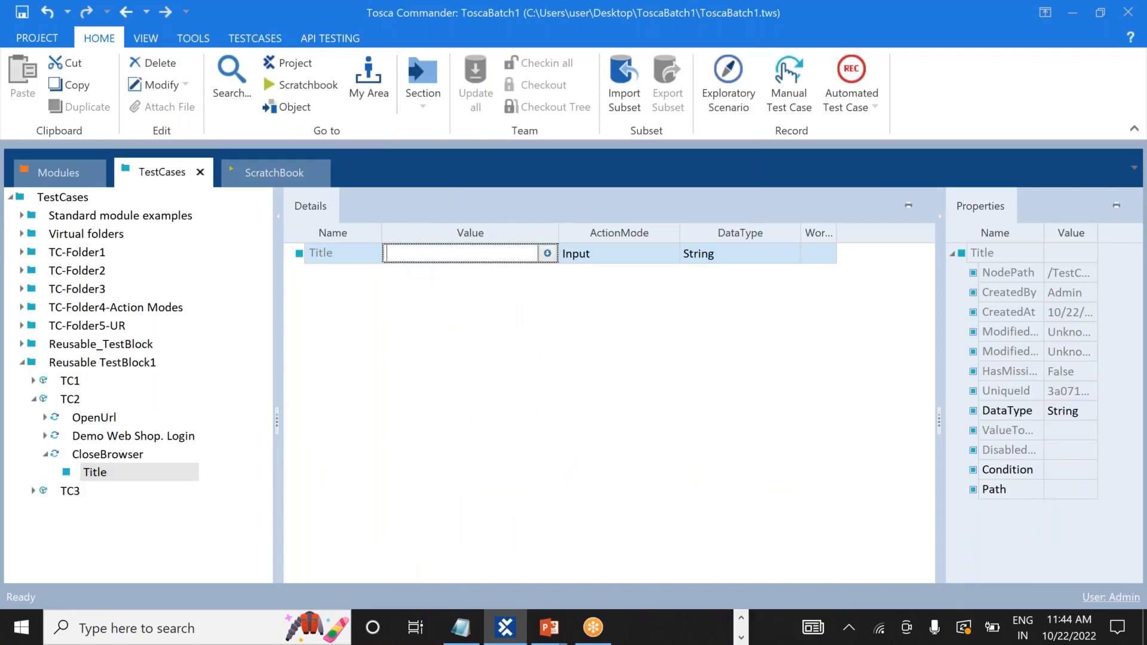
type("Demo*")
left_click(424, 401)
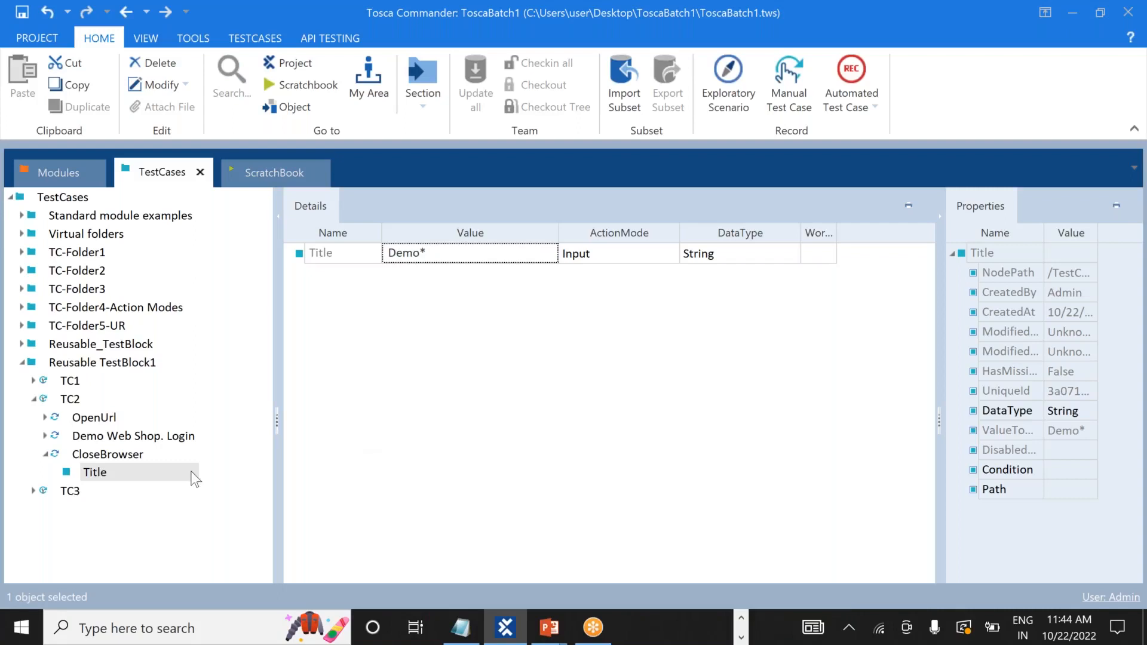
Add a CloseBrowser step to TC3 through Search and Add TestStep.
left_click(33, 490)
left_click(71, 491)
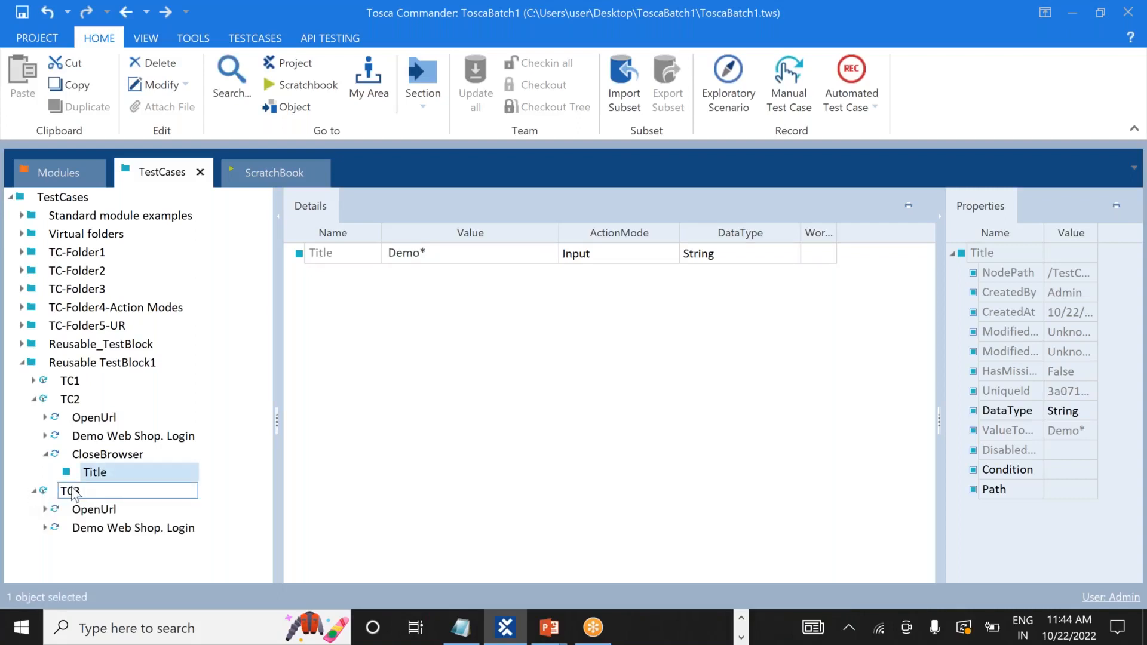
right_click(72, 491)
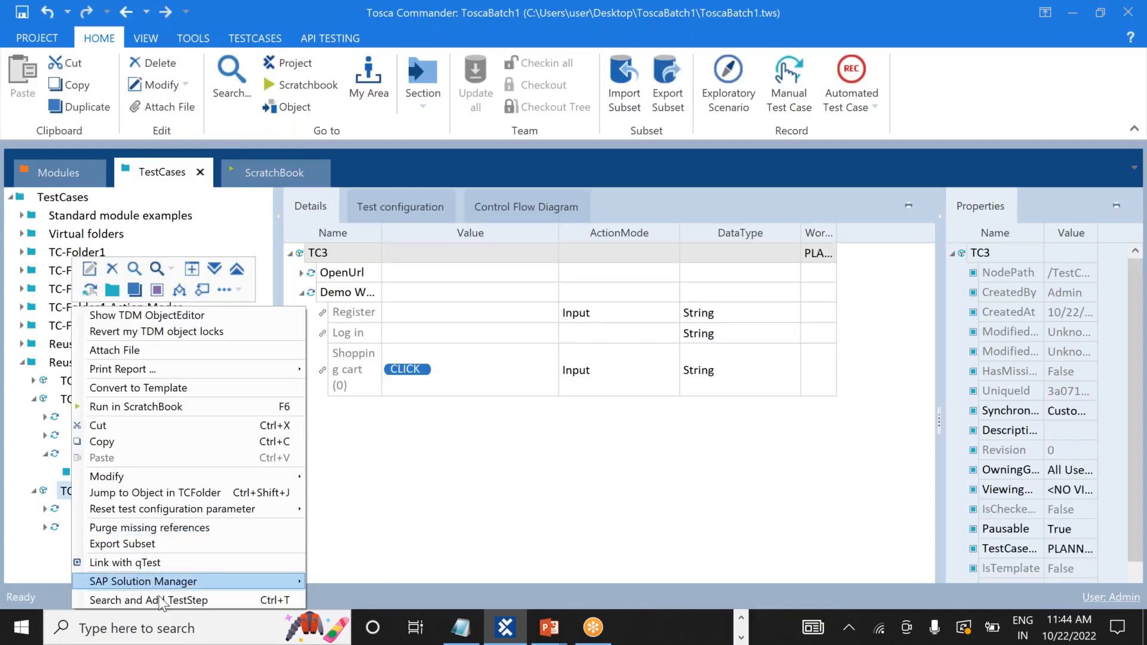
left_click(159, 599)
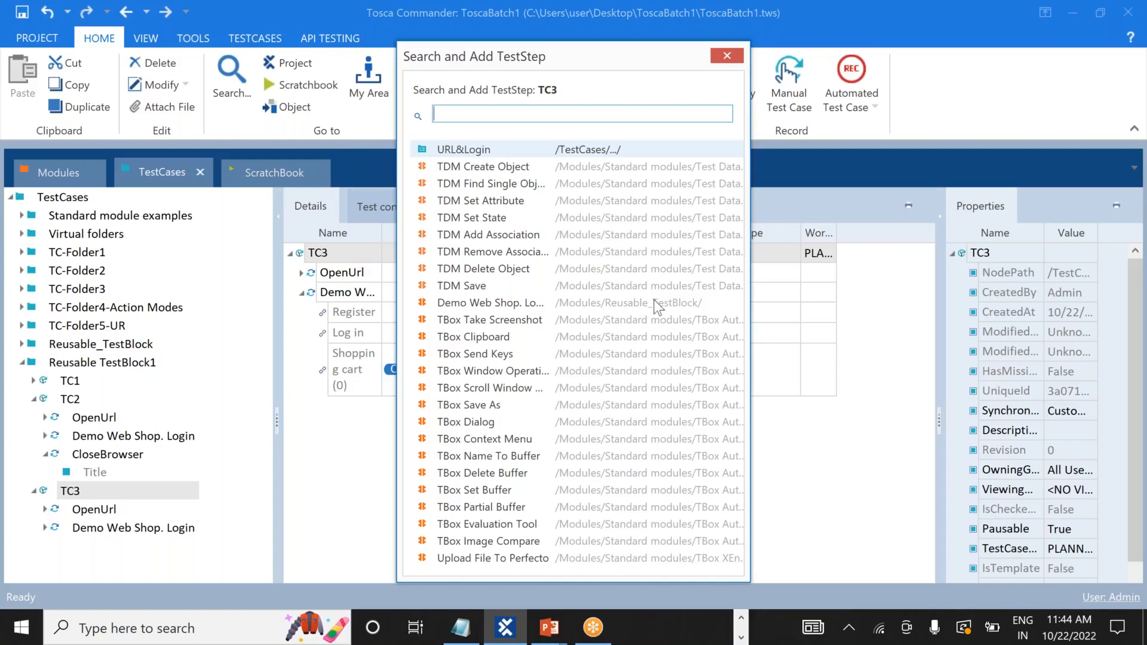
type("clo")
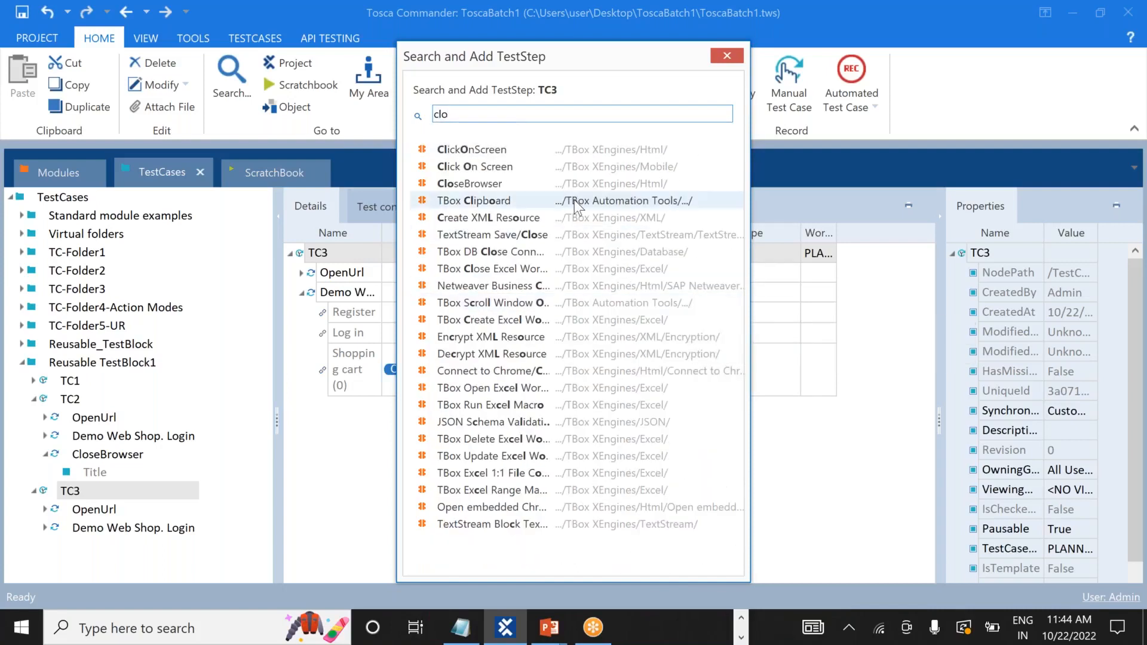
double_click(541, 184)
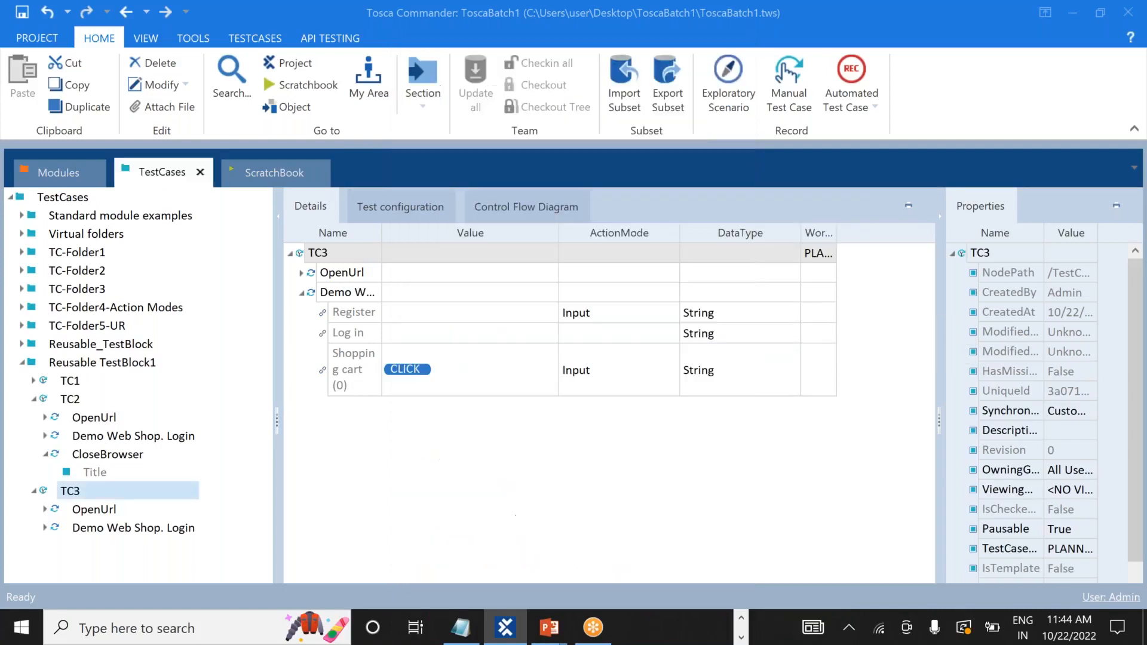
Set the CloseBrowser Title value to Demo*, then collapse TC2 and TC3.
left_click(446, 250)
type("Demo")
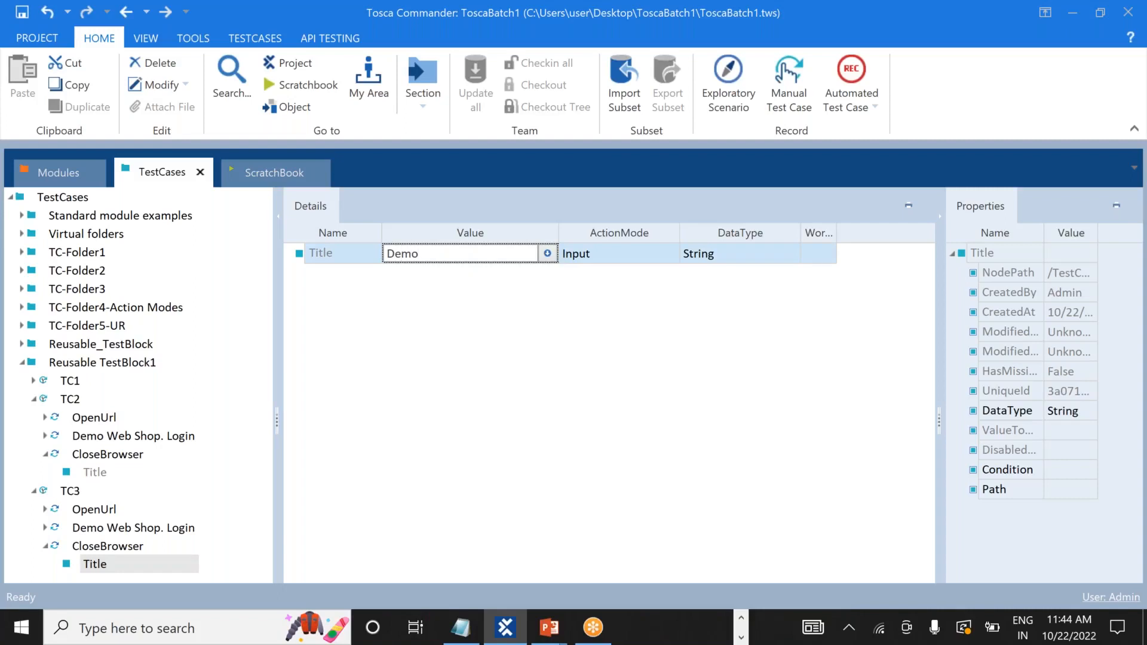
type("*")
key("Return")
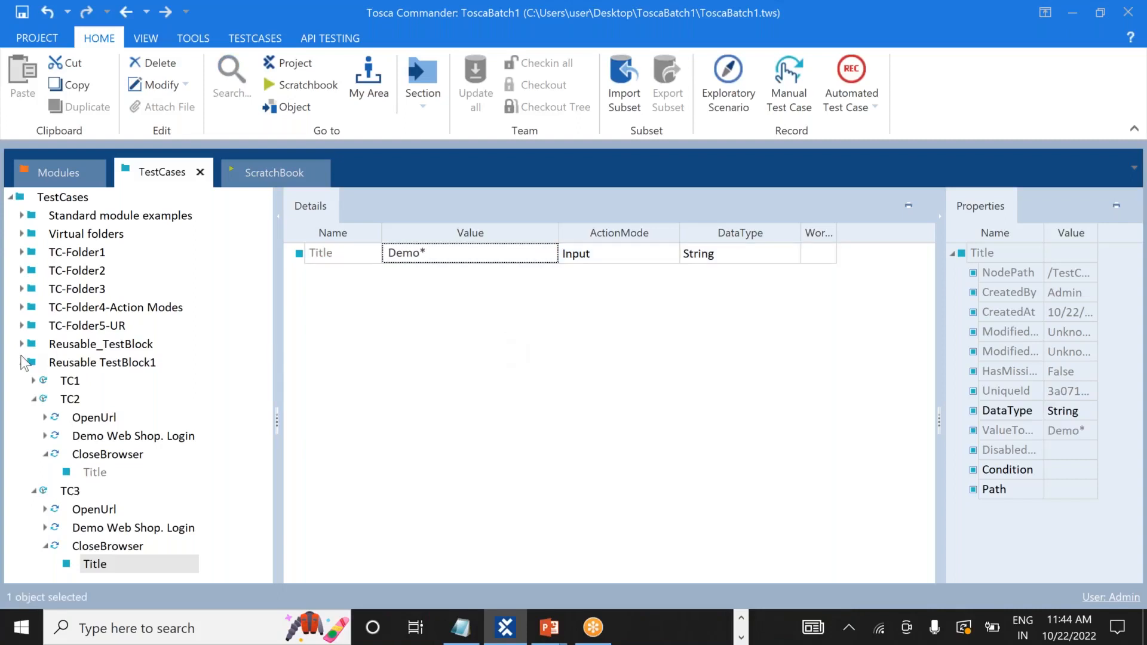
left_click(34, 401)
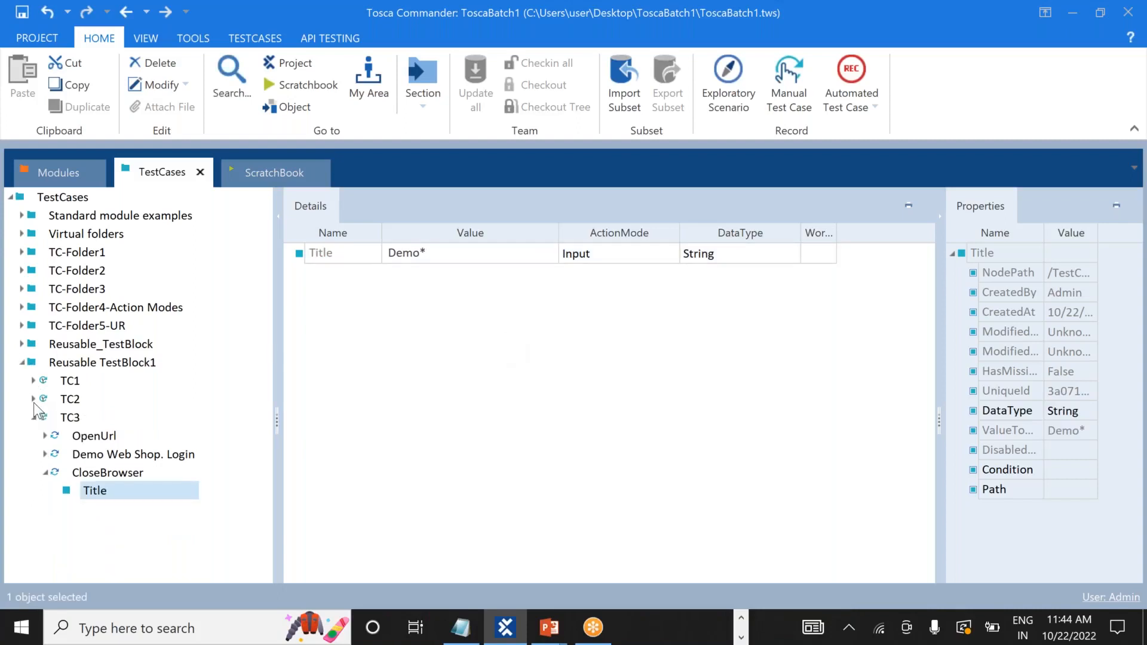
left_click(34, 418)
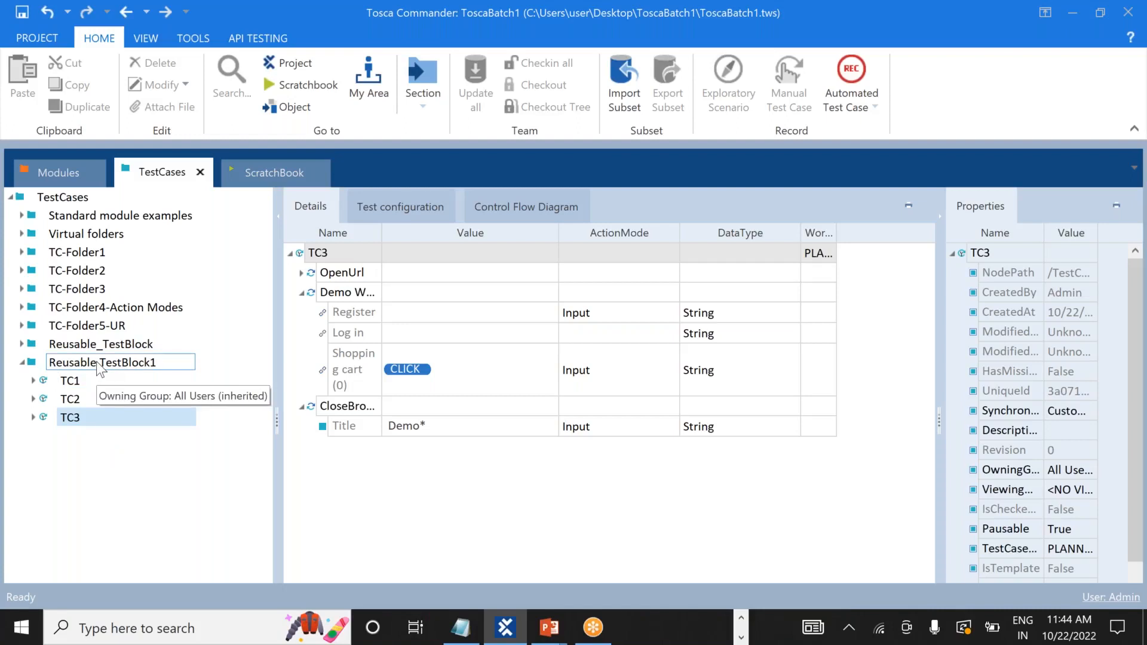
key("alt+Tab")
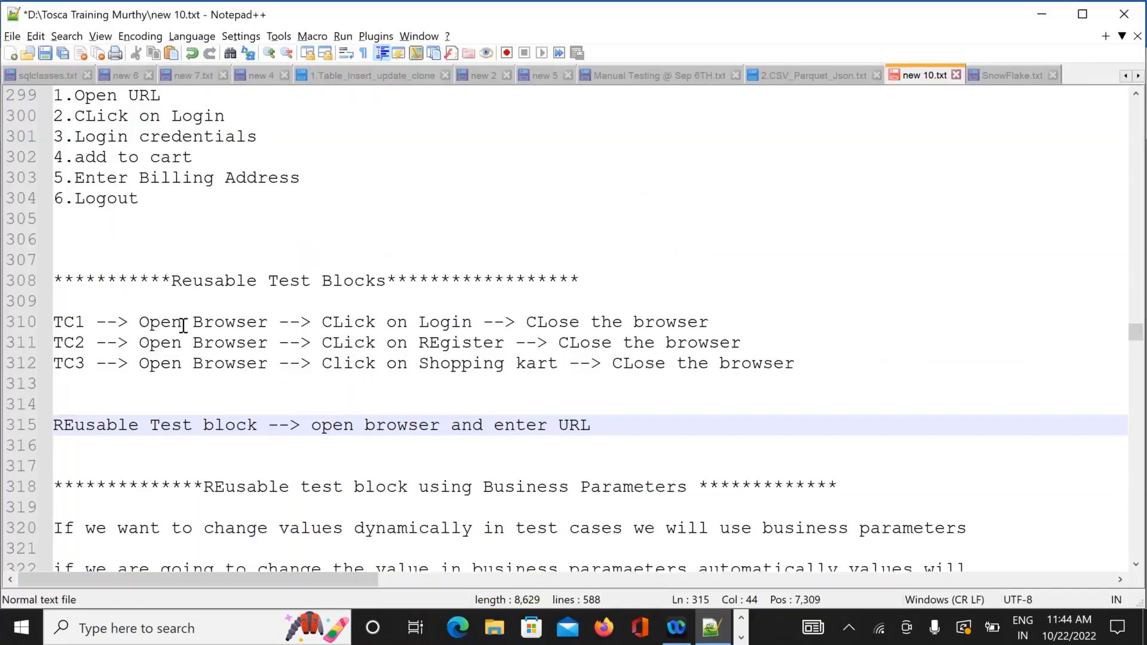
left_click(141, 322)
left_click_drag(180, 322, 267, 326)
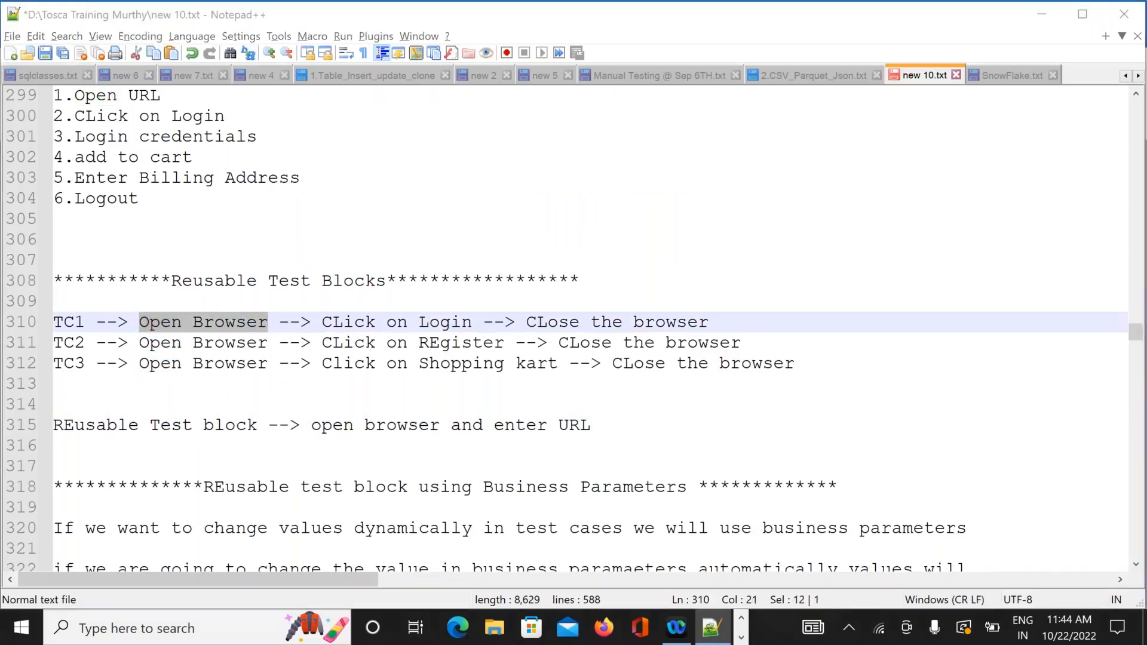
key("alt+Tab")
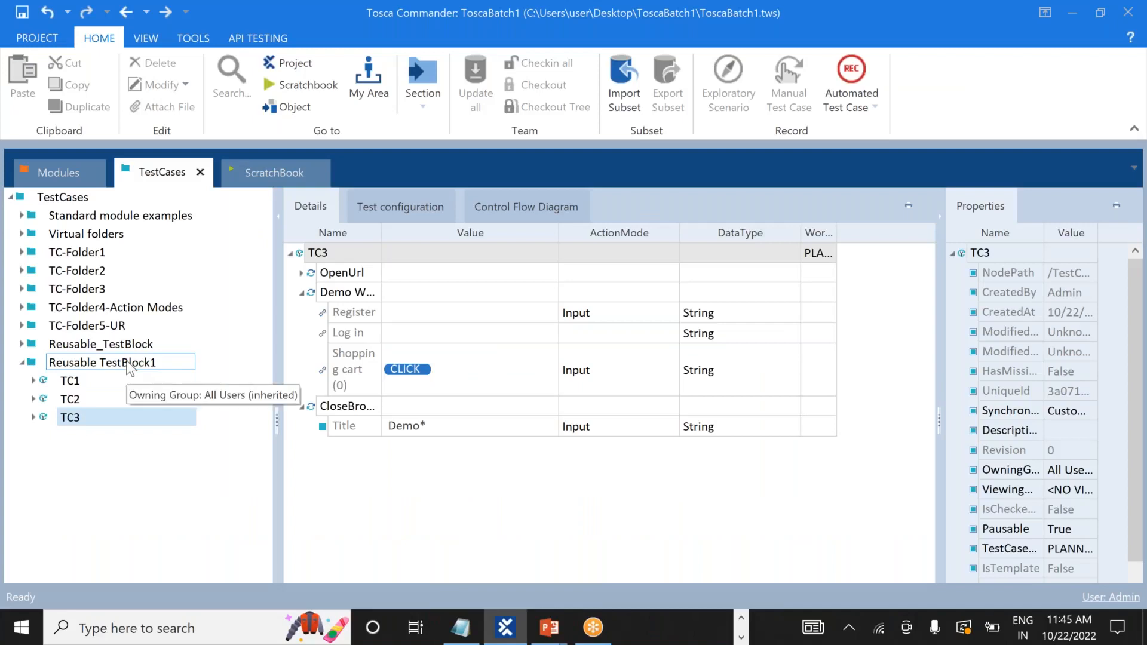
Create a TestStepLibrary in Reusable TestBlock1, keeping the default name Library.
right_click(130, 365)
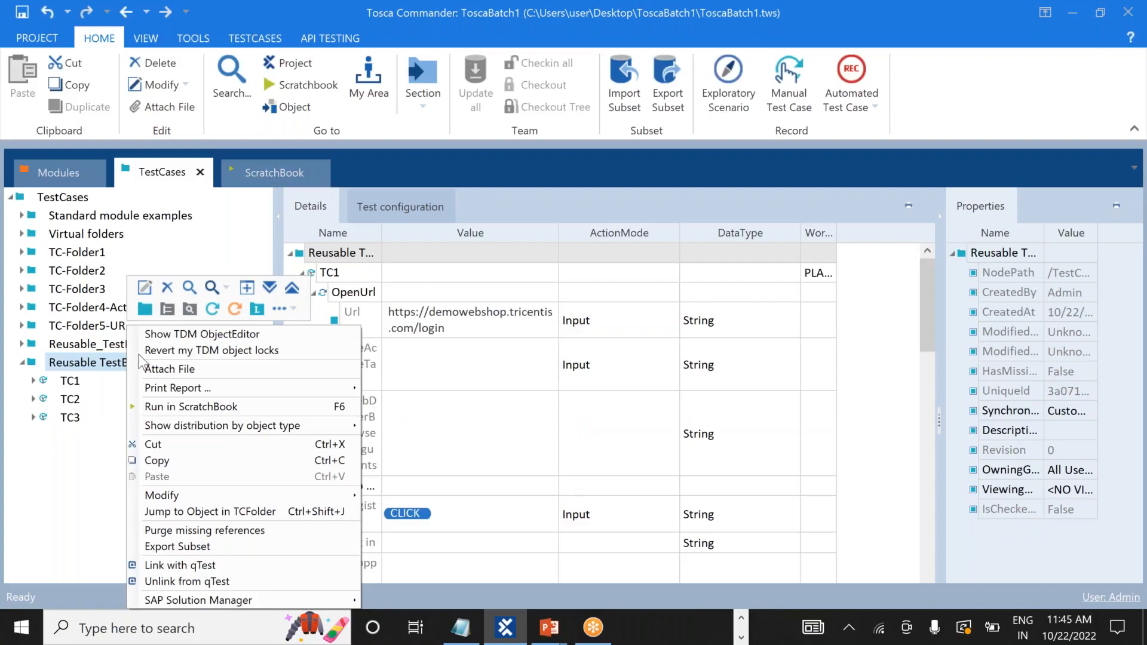
left_click(259, 309)
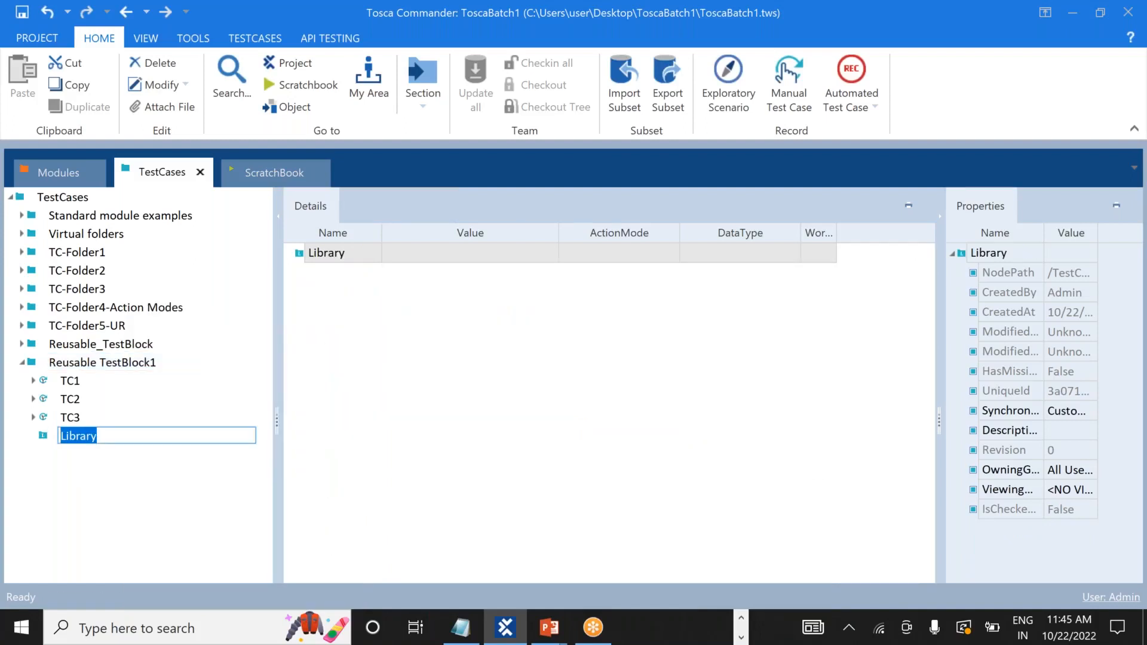
key("Return")
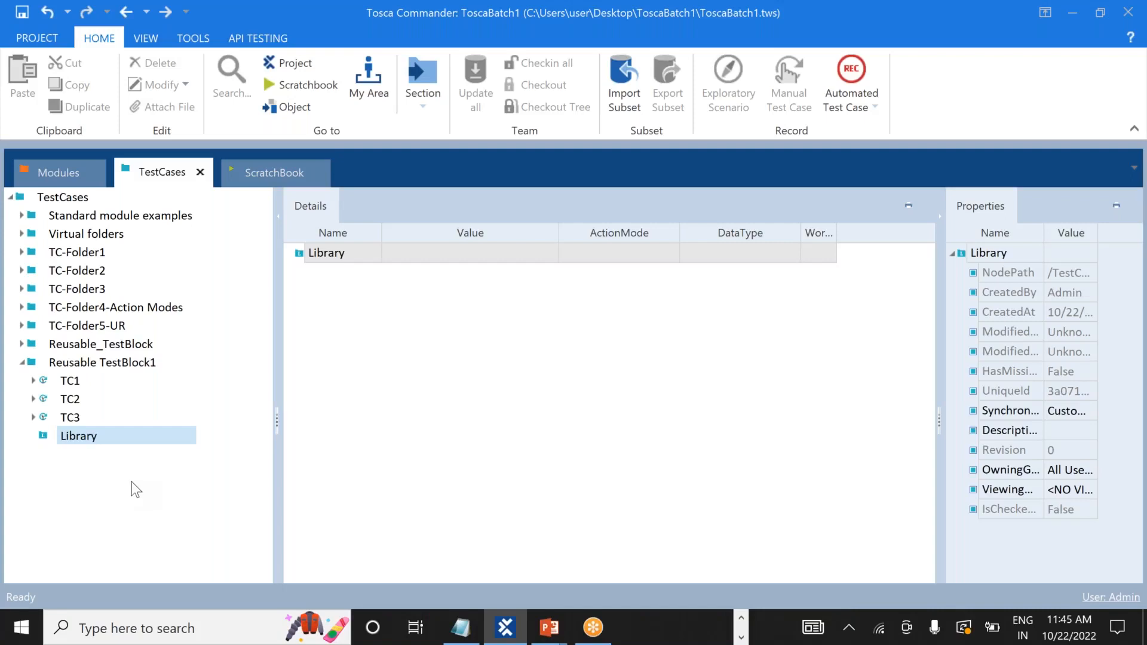
Create a reusable test step block named openurl inside the Library folder.
left_click(87, 434)
right_click(88, 434)
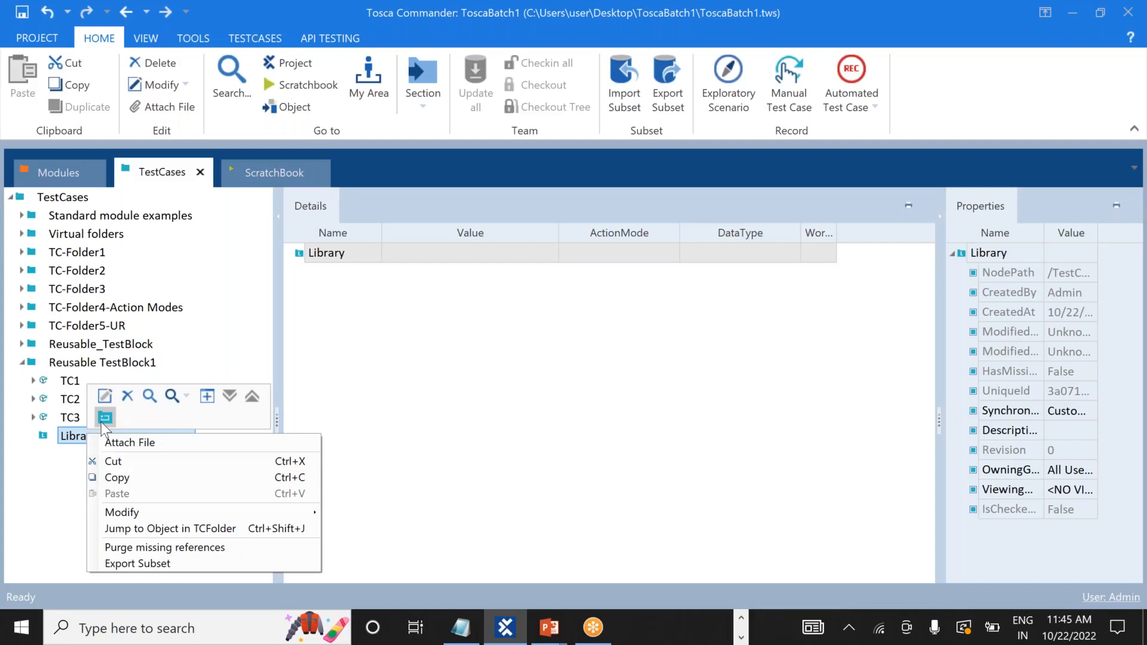
left_click(105, 418)
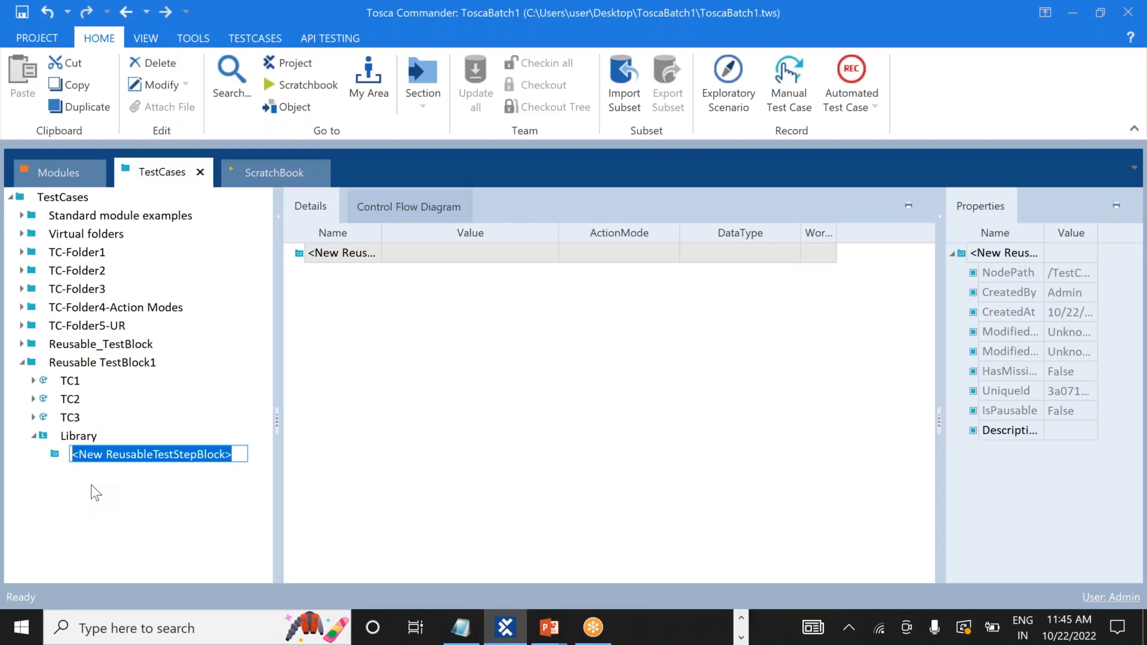
type("open")
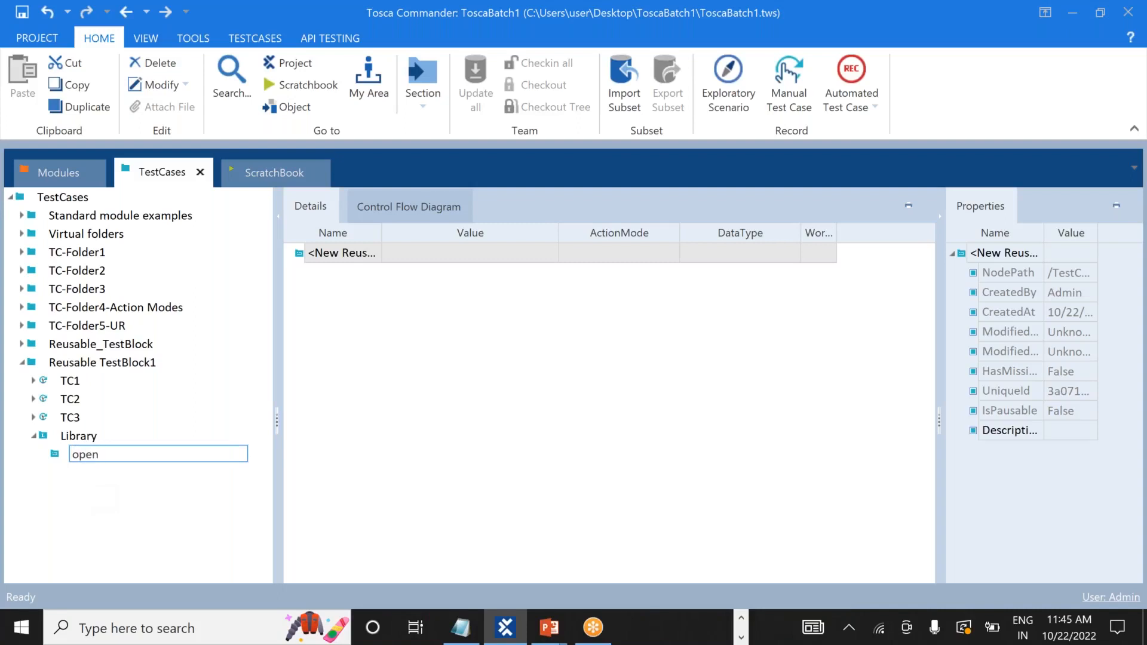
type("url")
key("Return")
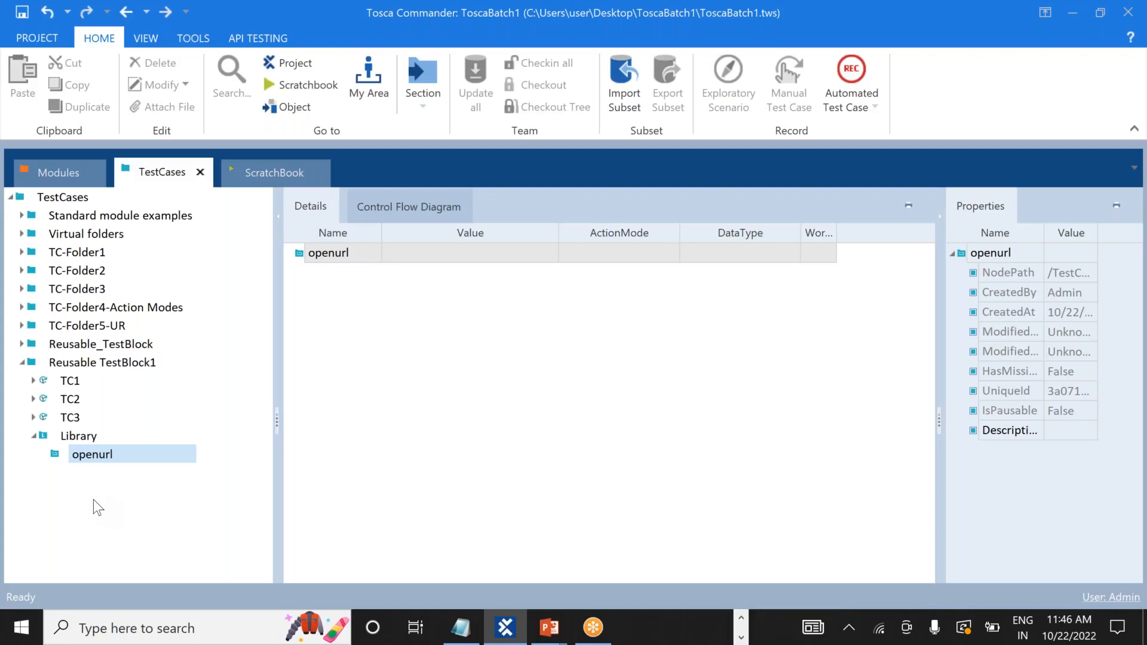
Move TC1's OpenUrl step into the Library's openurl block.
left_click(34, 381)
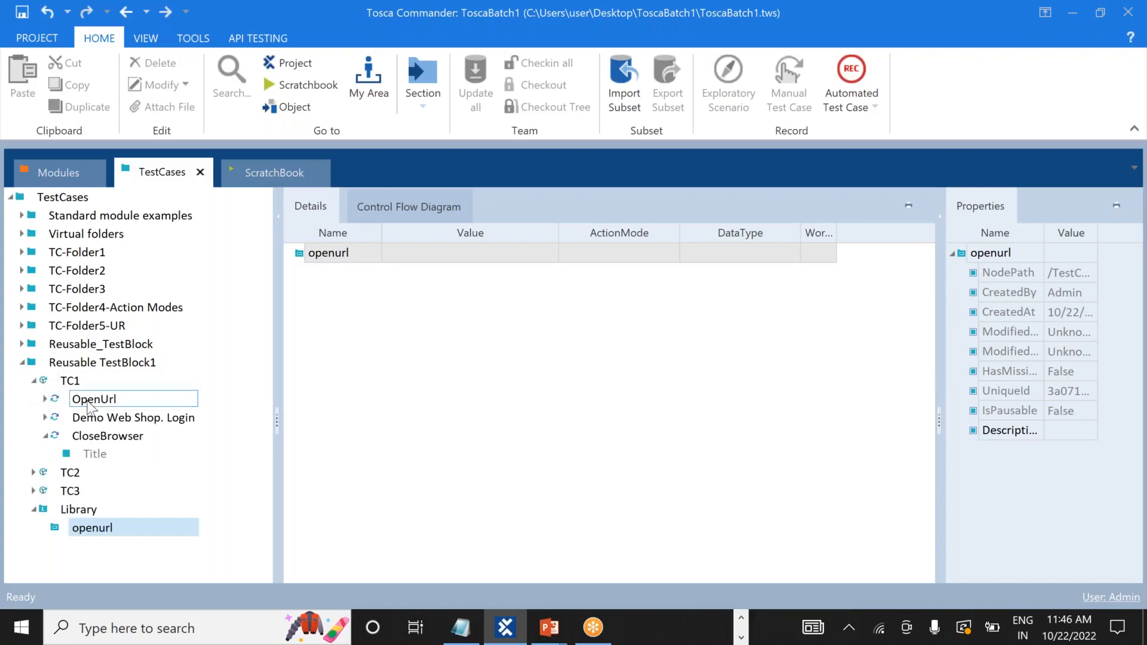
mouse_move(89, 406)
left_click_drag(90, 407, 71, 530)
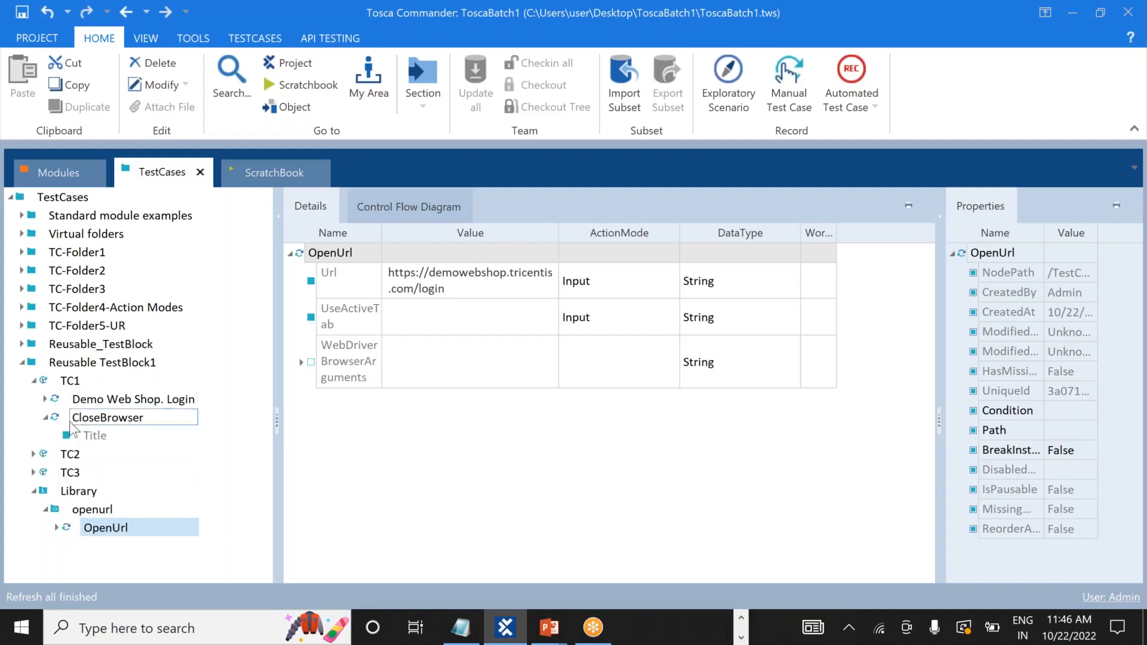
Delete the OpenUrl steps from TC2 and TC3, then collapse the tree nodes.
left_click(33, 452)
left_click(90, 474)
right_click(90, 476)
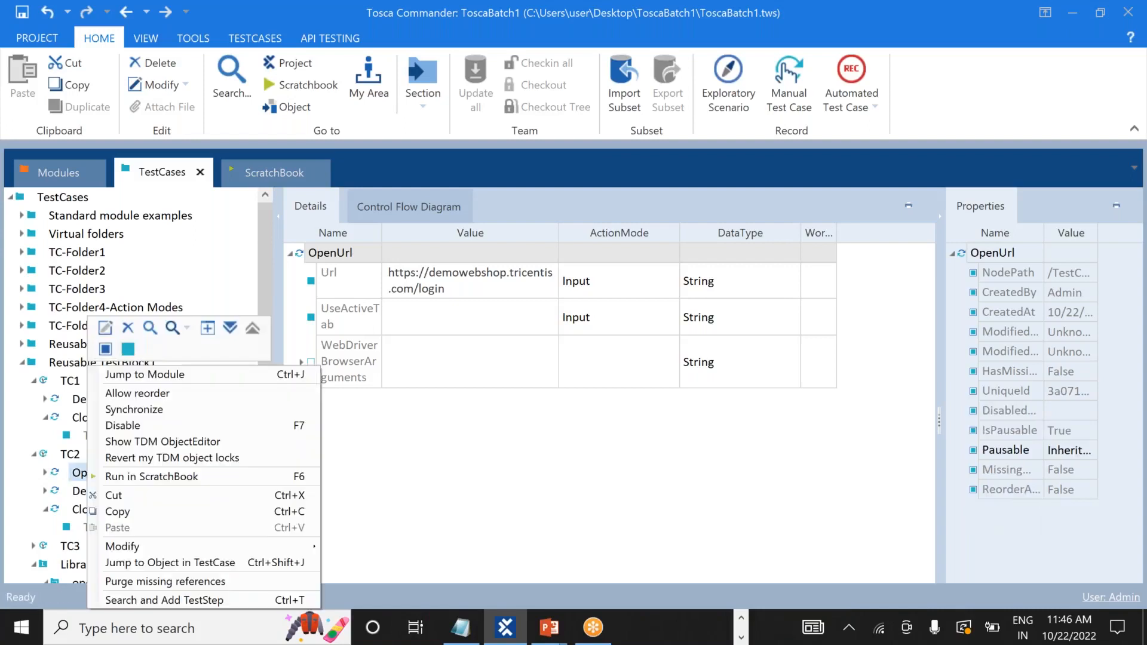
left_click(128, 329)
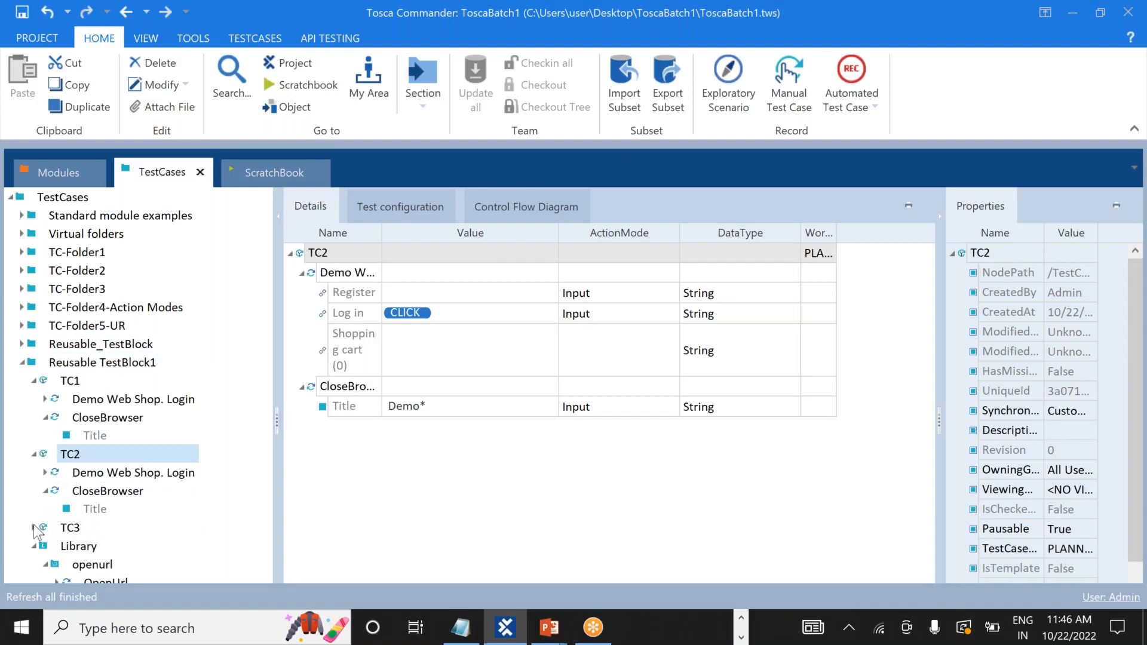
left_click(33, 527)
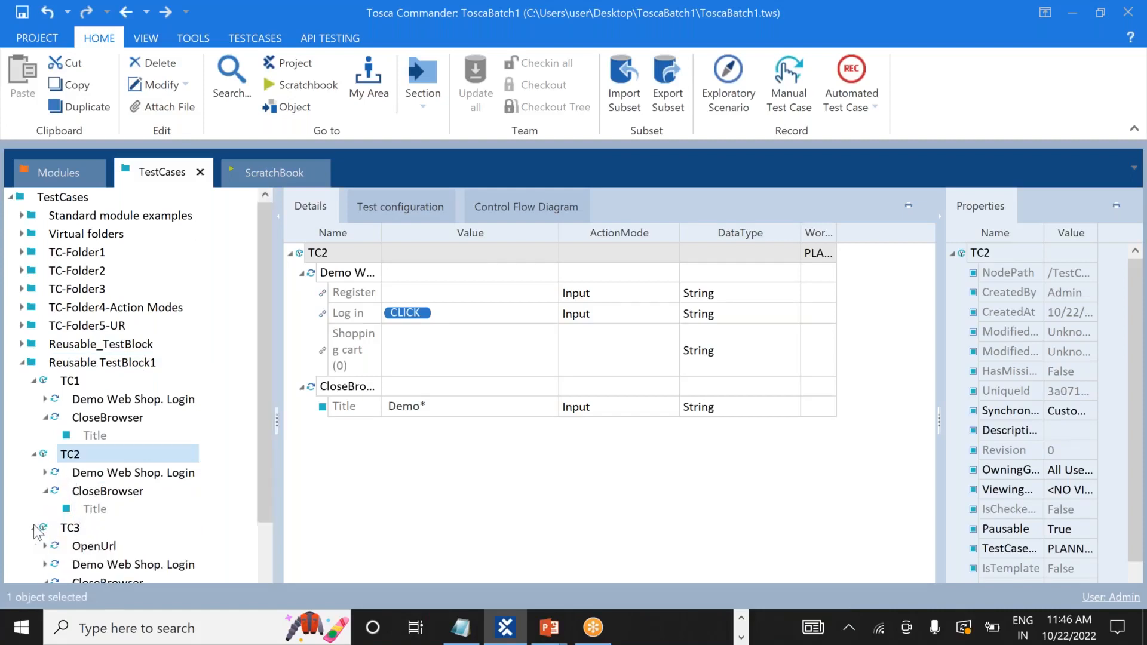
right_click(96, 547)
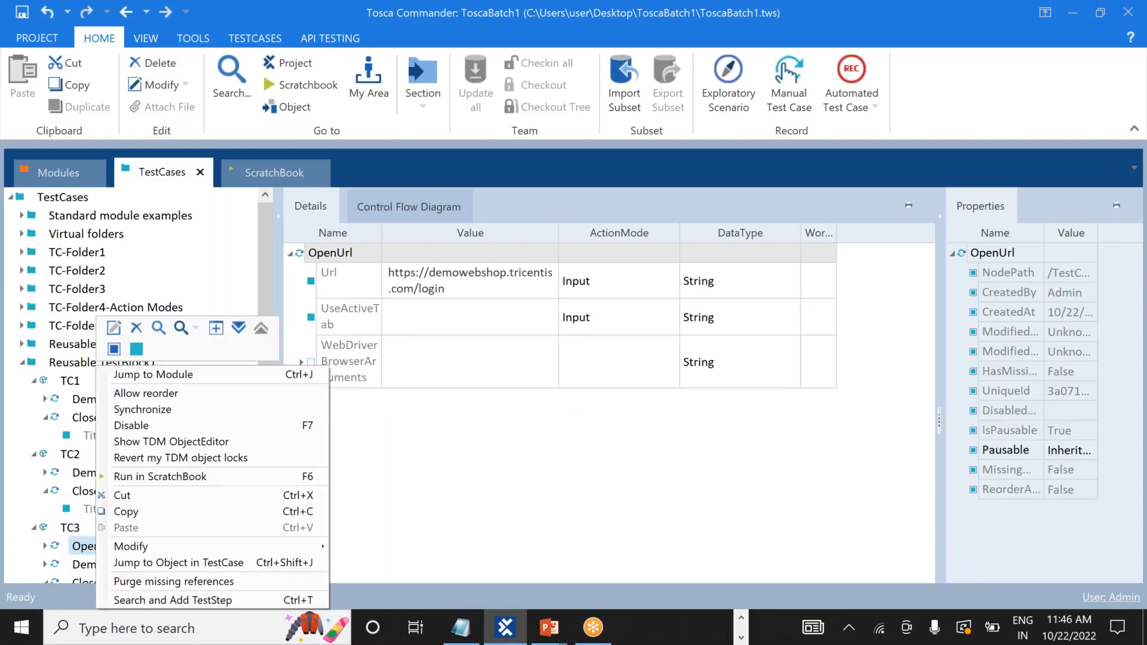
left_click(137, 335)
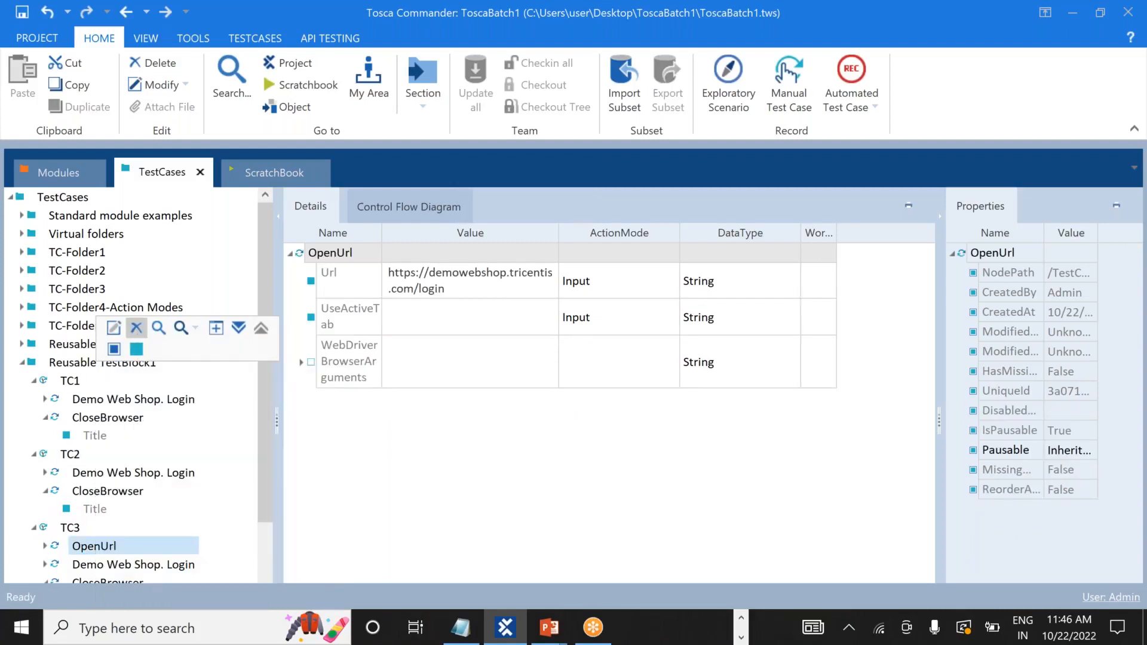
left_click(34, 382)
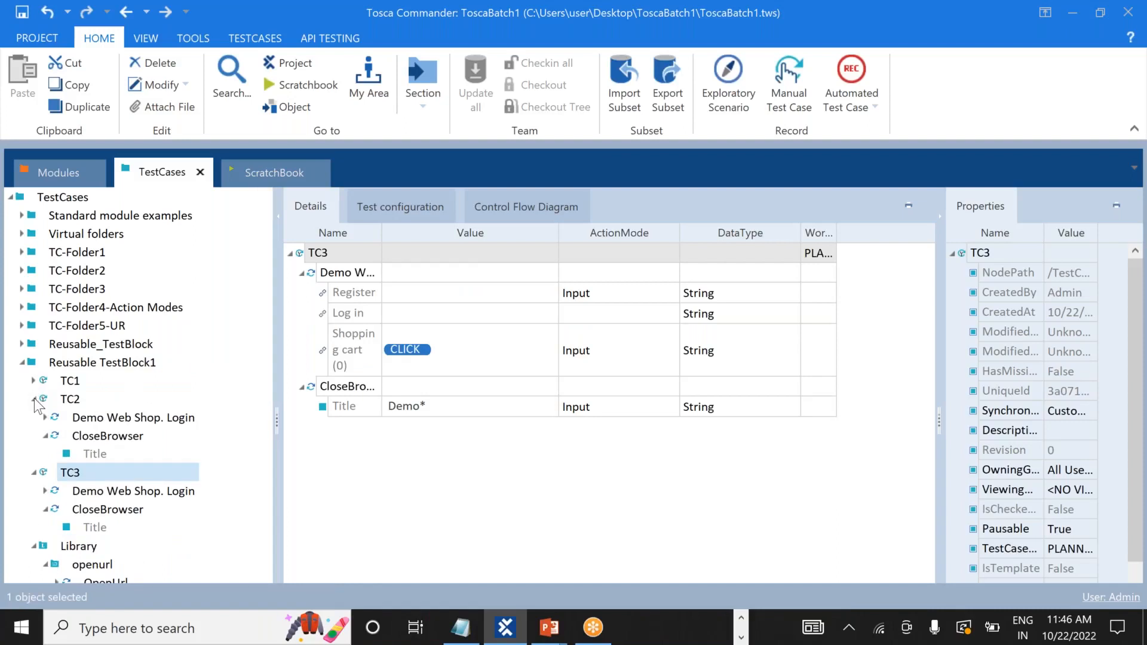
left_click(34, 399)
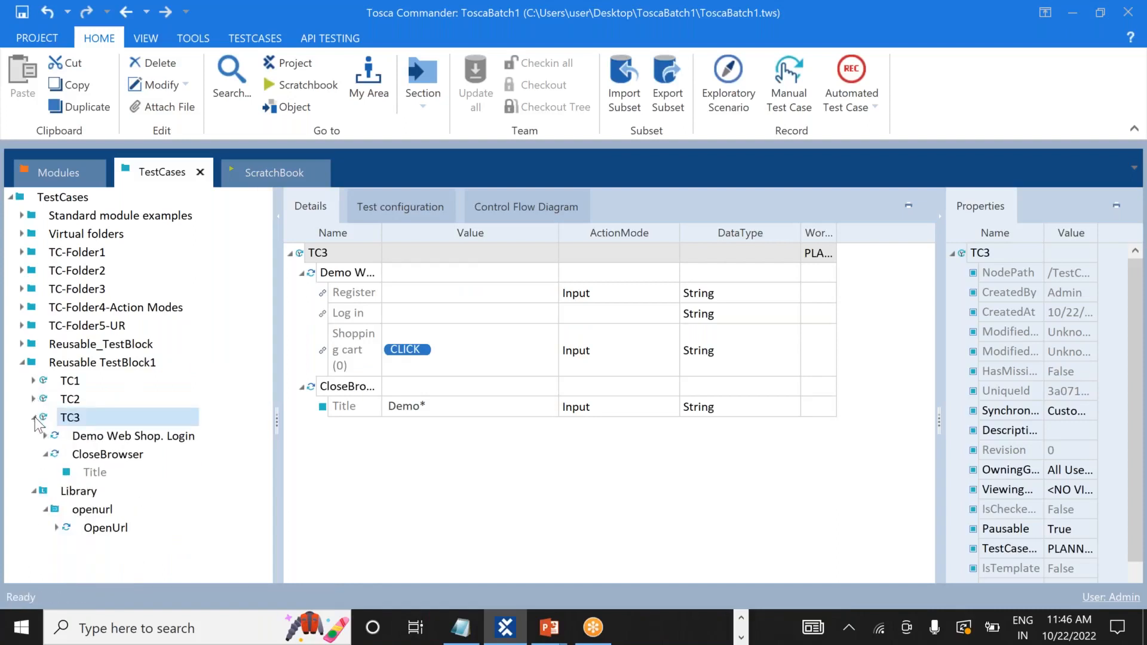
left_click(35, 417)
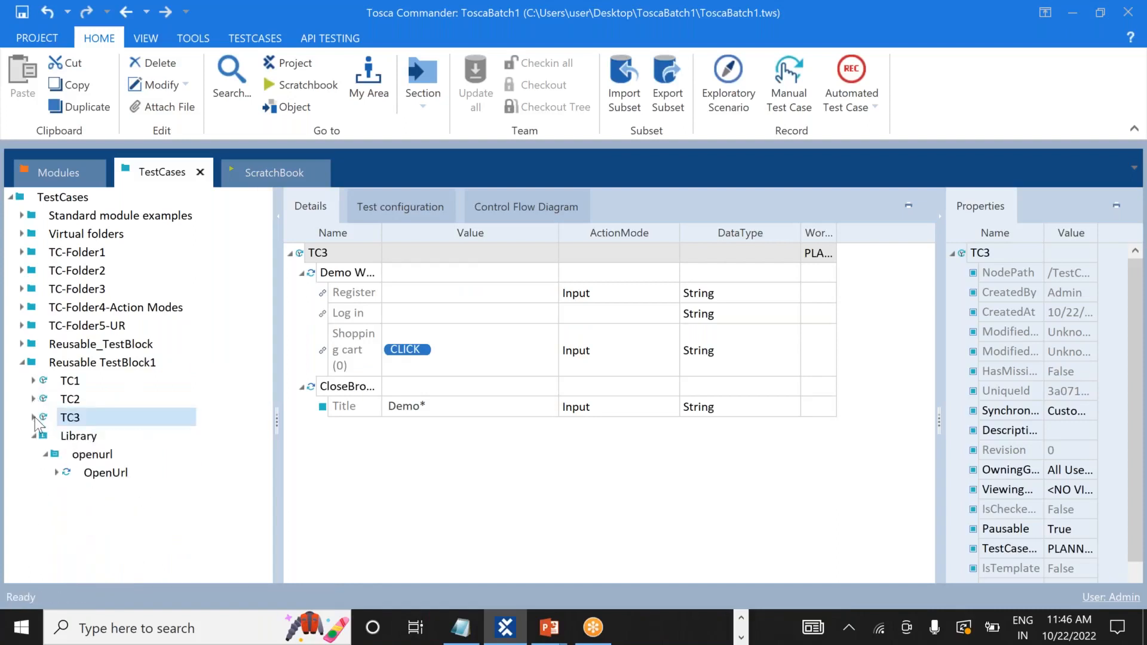
left_click(45, 454)
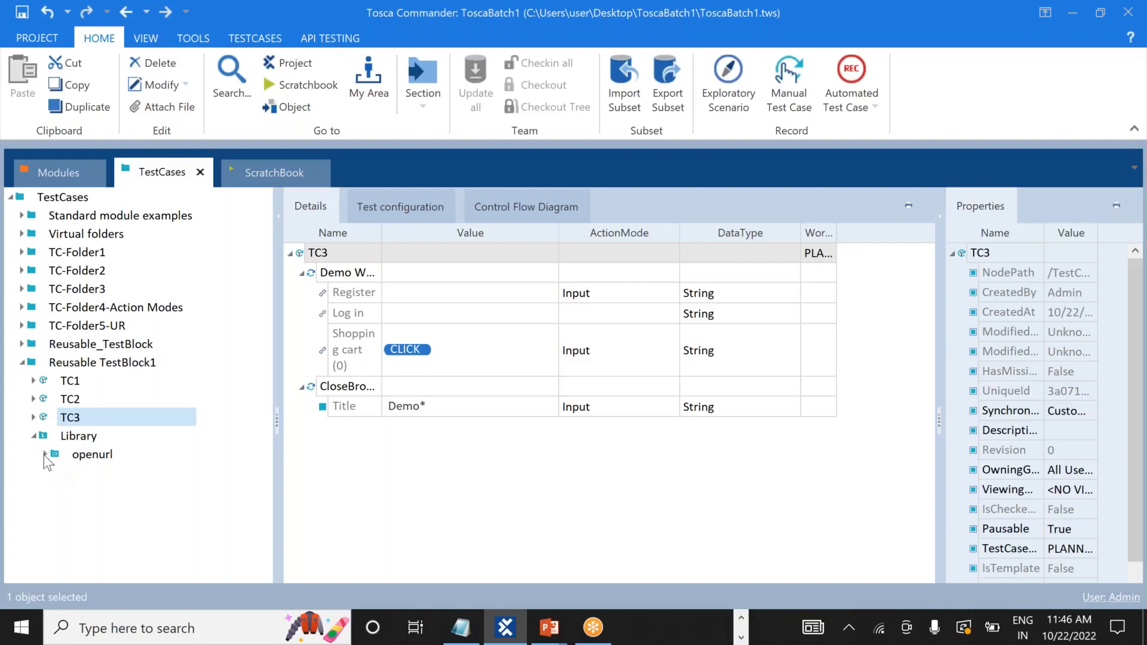
Move the Library above TC1 and inspect TC1's Demo Web Shop. Login step.
left_click(34, 435)
left_click_drag(43, 434, 41, 375)
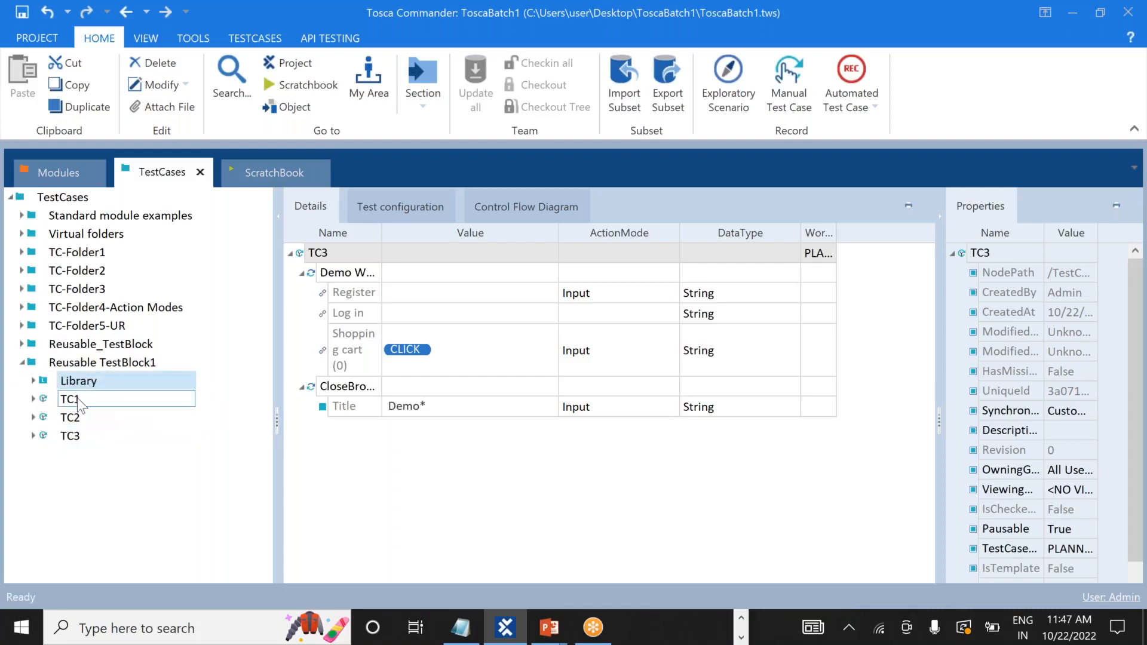
left_click(32, 400)
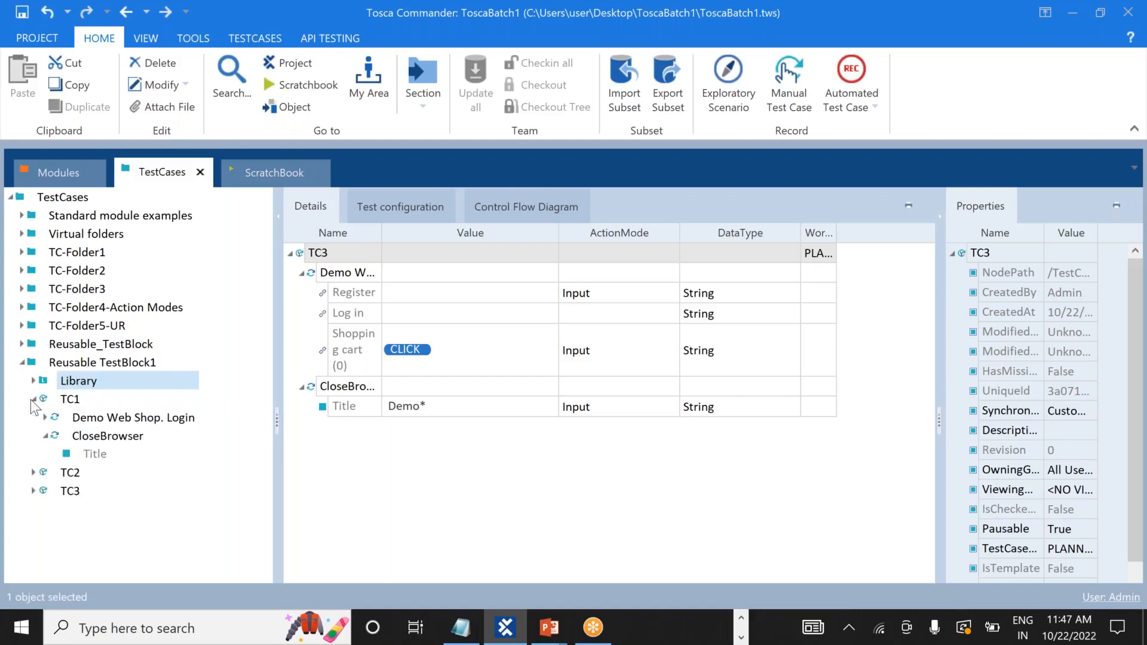
left_click(112, 418)
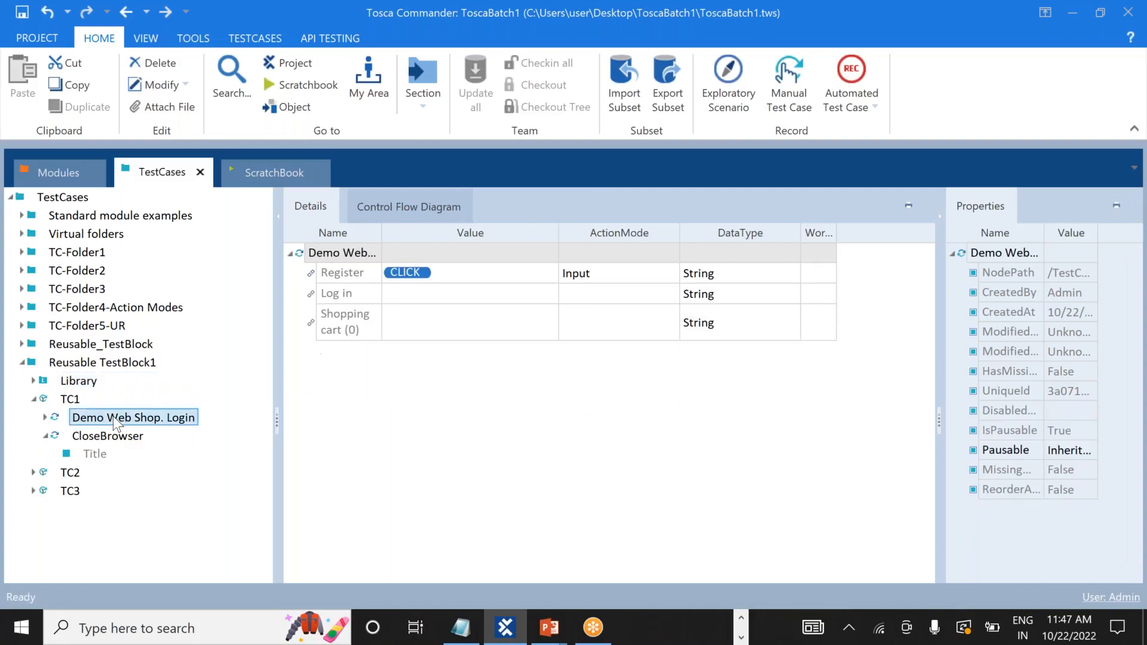
left_click(45, 418)
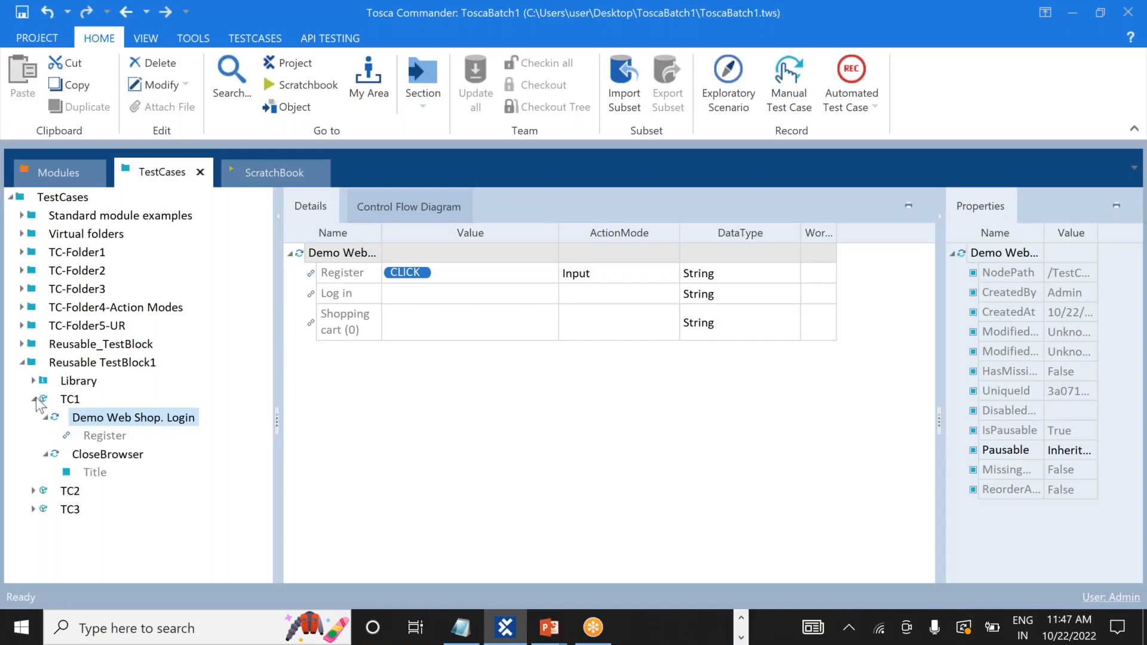
left_click(36, 397)
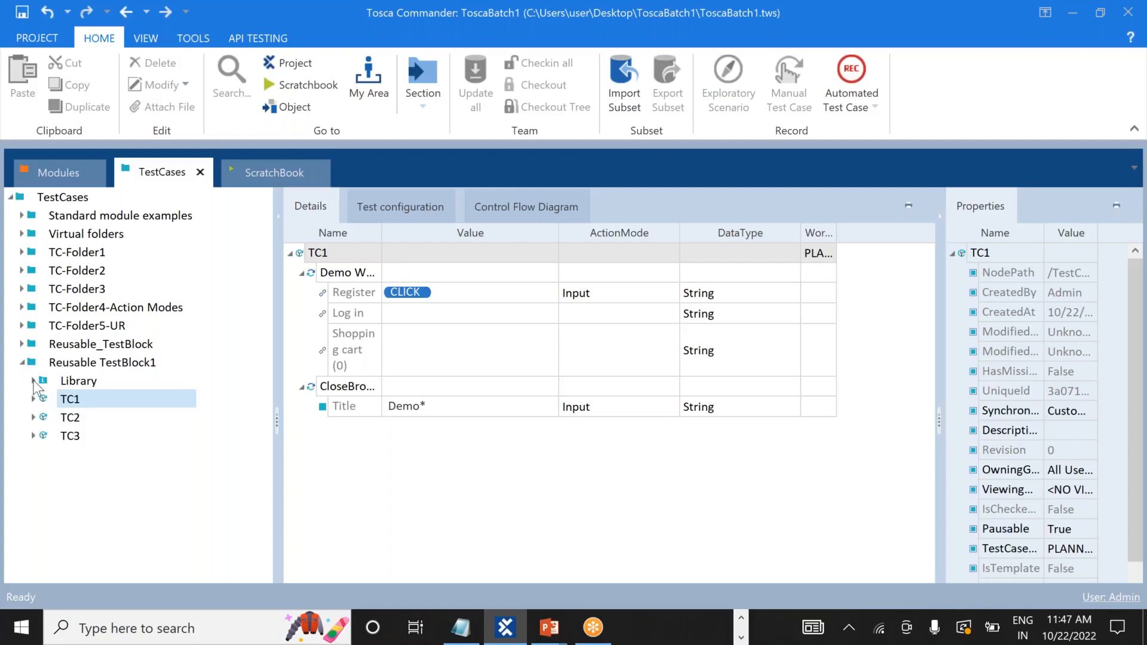
Expand the Library and inspect the OpenUrl step inside the openurl folder.
left_click(34, 381)
left_click(92, 400)
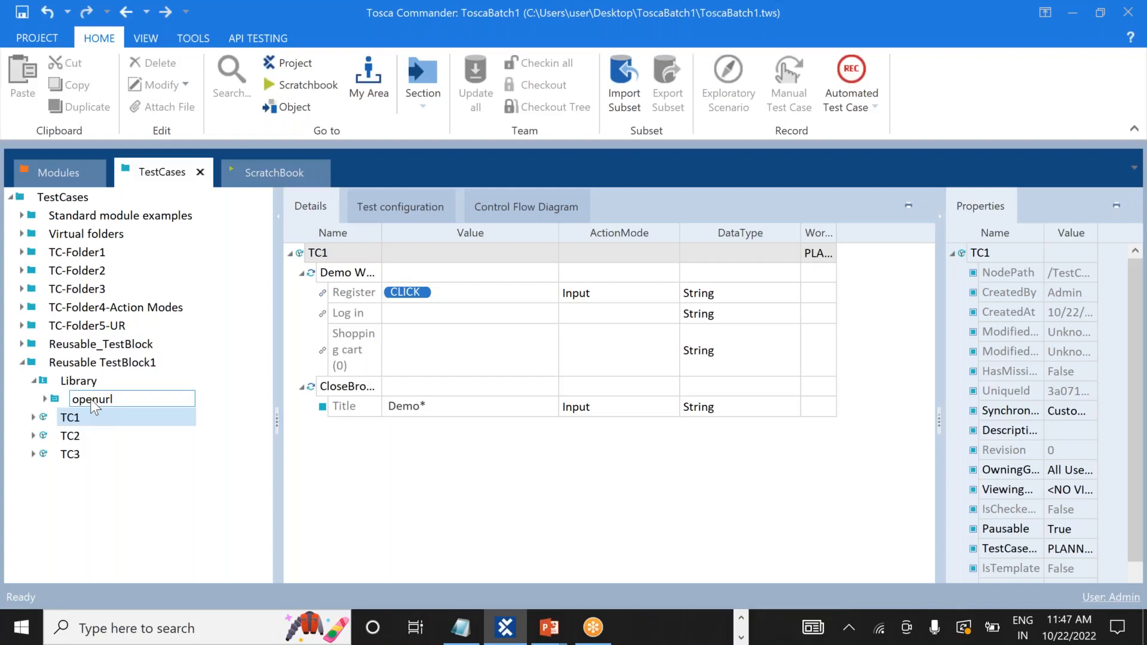
key("Return")
left_click(45, 400)
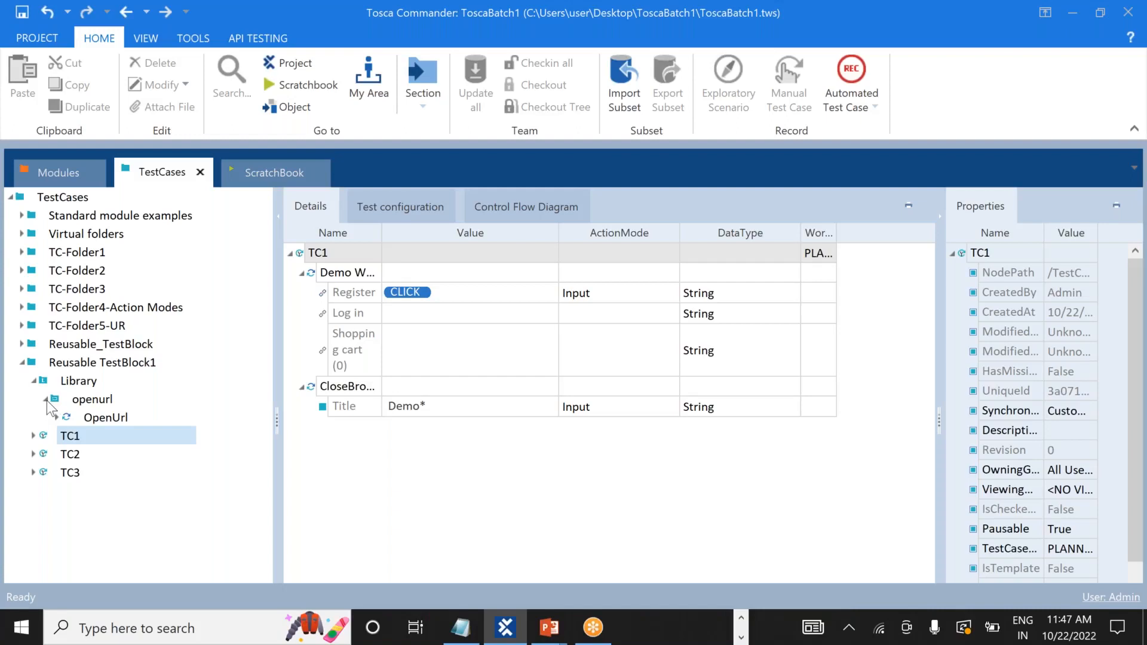
left_click(46, 399)
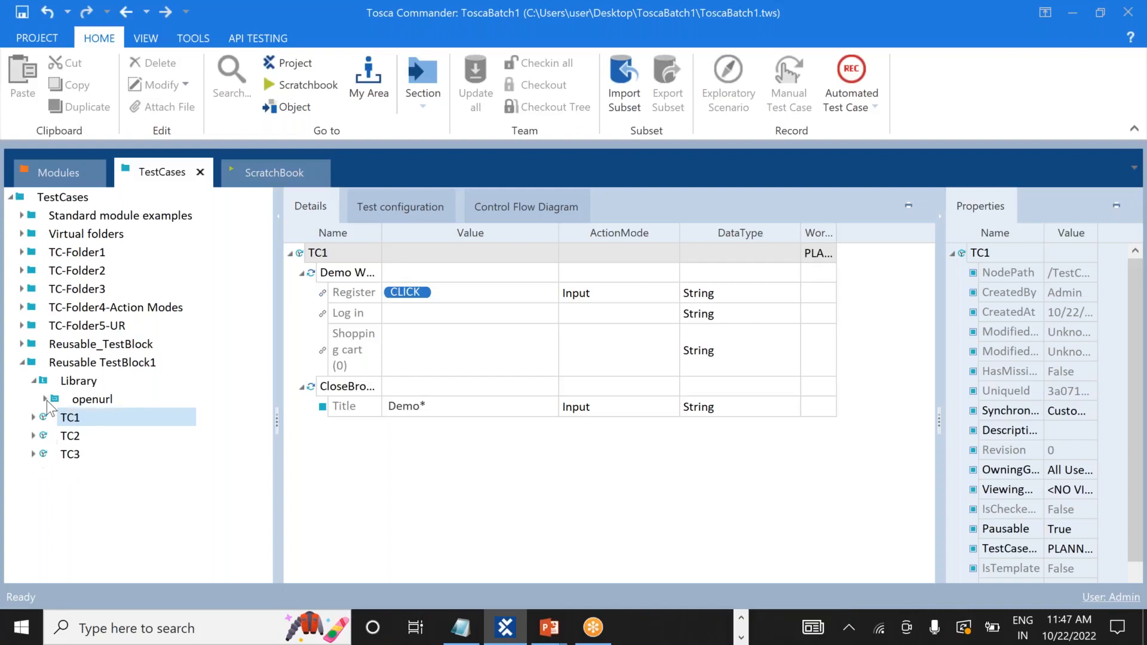
Reference the openurl block in TC1 and place openurl_Reference above Demo Web Shop. Login.
left_click_drag(55, 398, 29, 416)
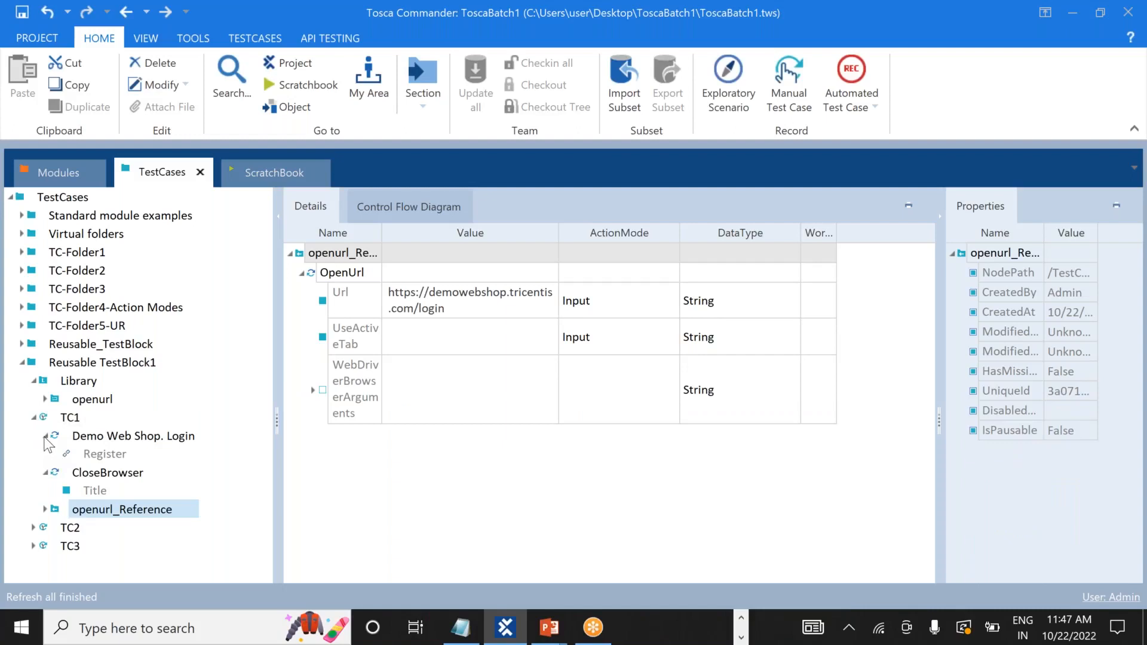
left_click(46, 436)
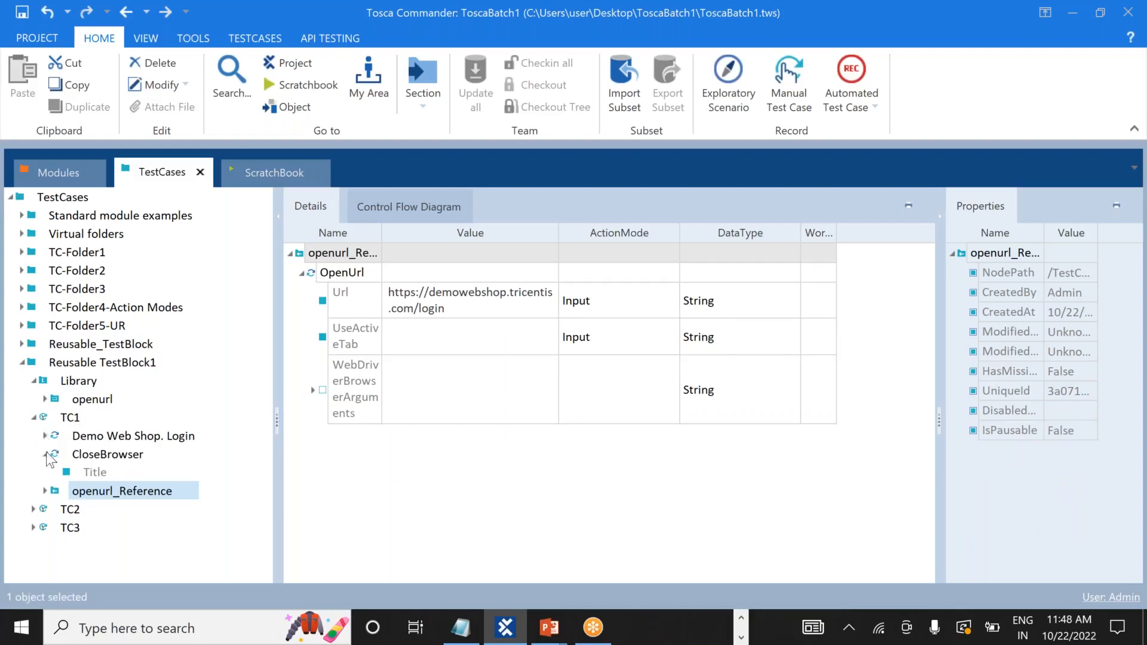
left_click(46, 454)
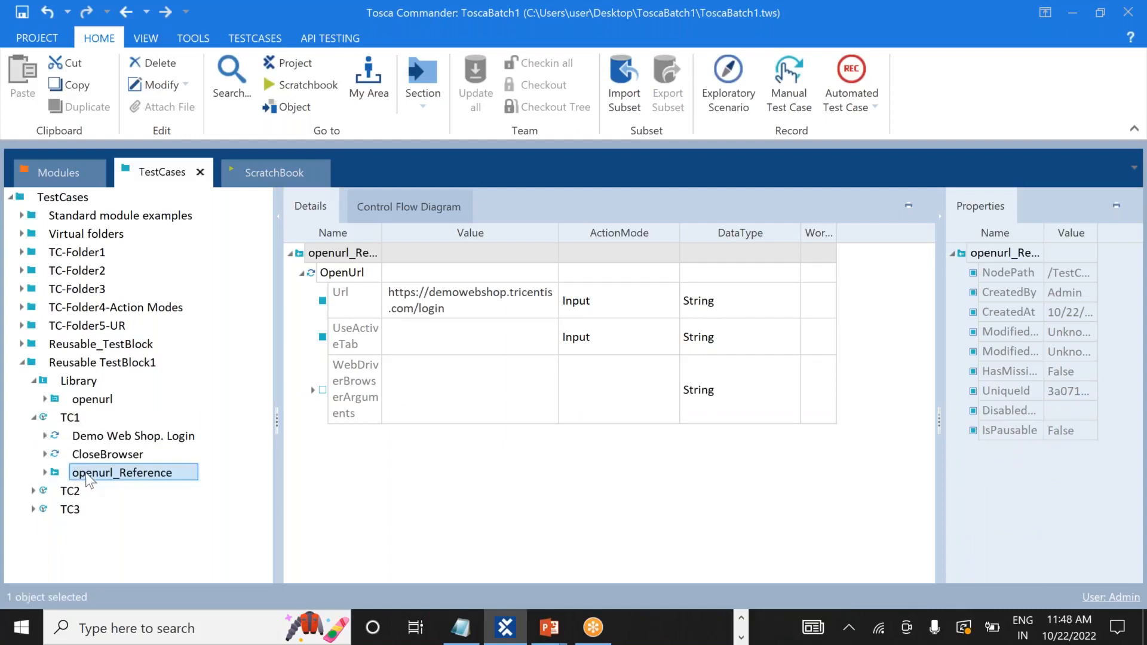
left_click_drag(85, 473, 74, 431)
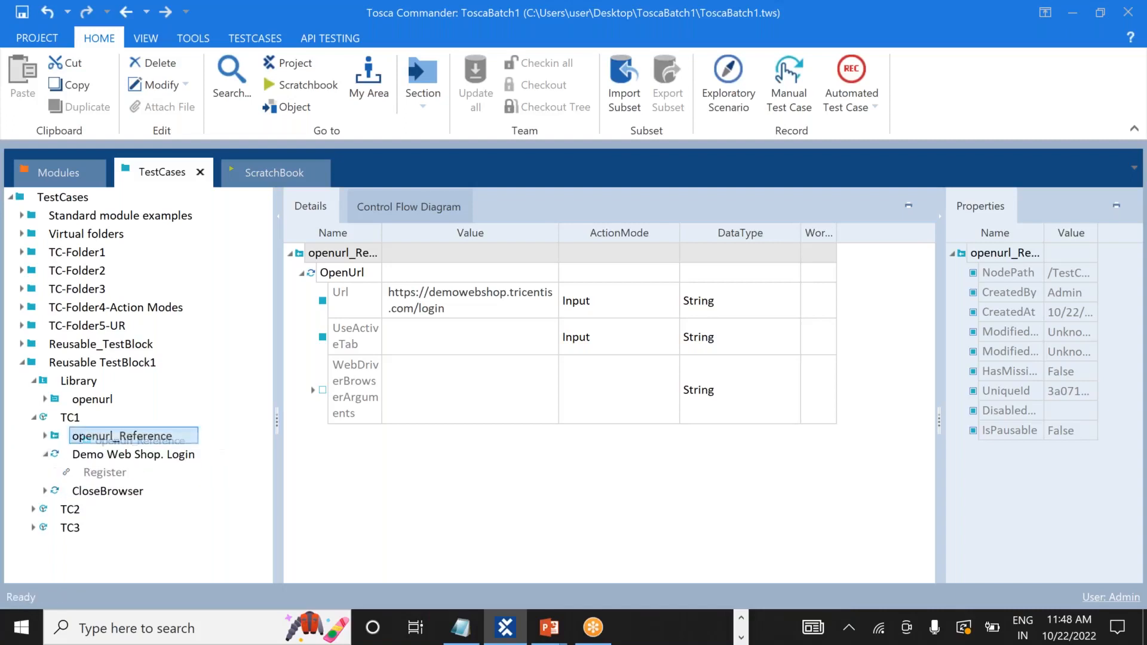
left_click(46, 456)
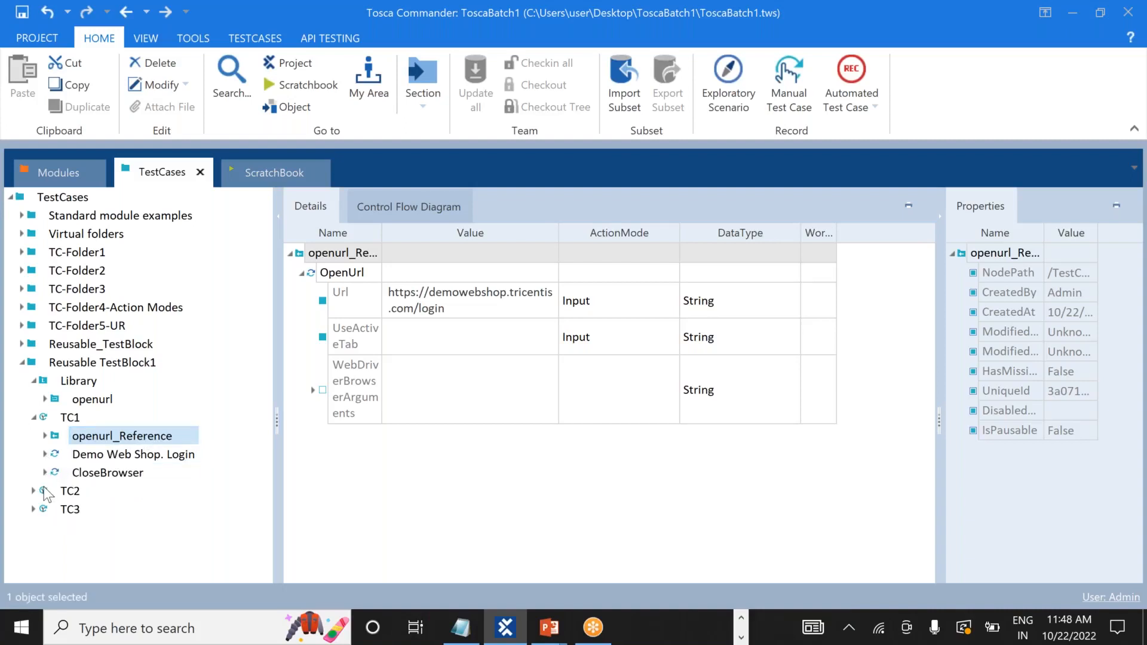
left_click(35, 418)
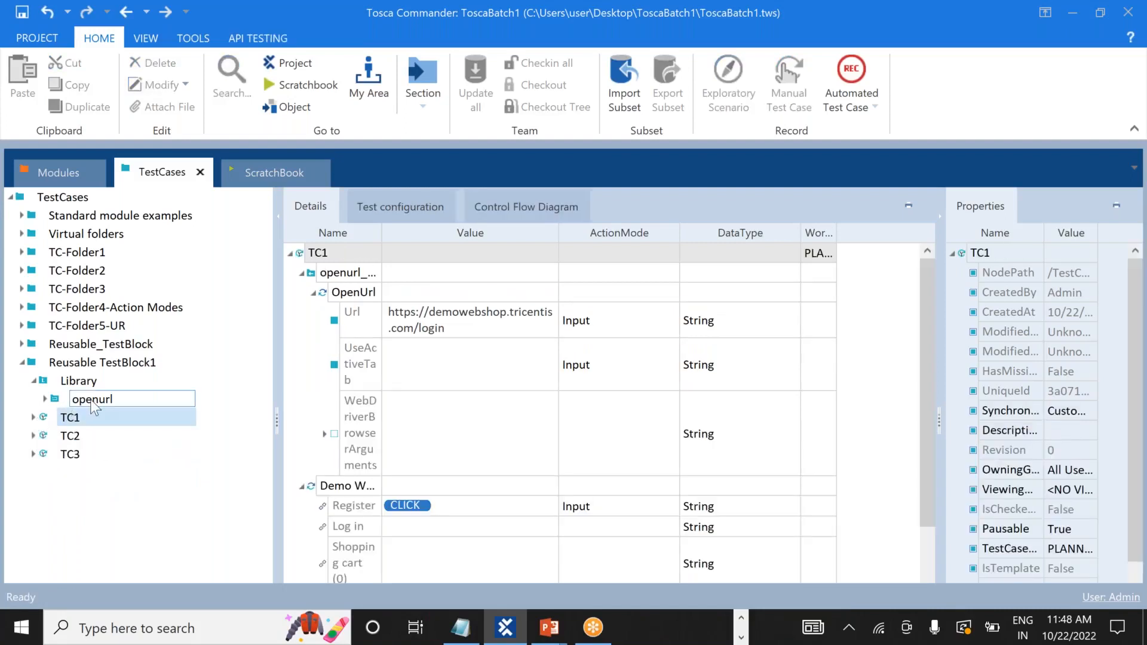
Reference the openurl block in TC2 and move openurl_Reference to the top.
left_click_drag(93, 403, 45, 436)
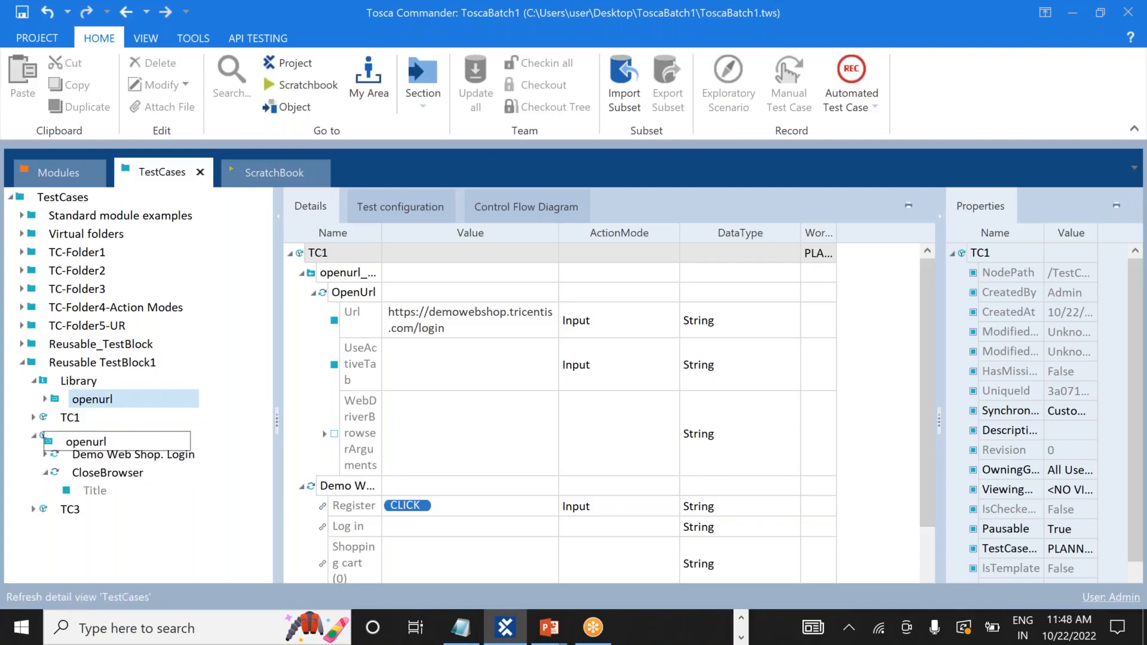
left_click(46, 473)
left_click(91, 493)
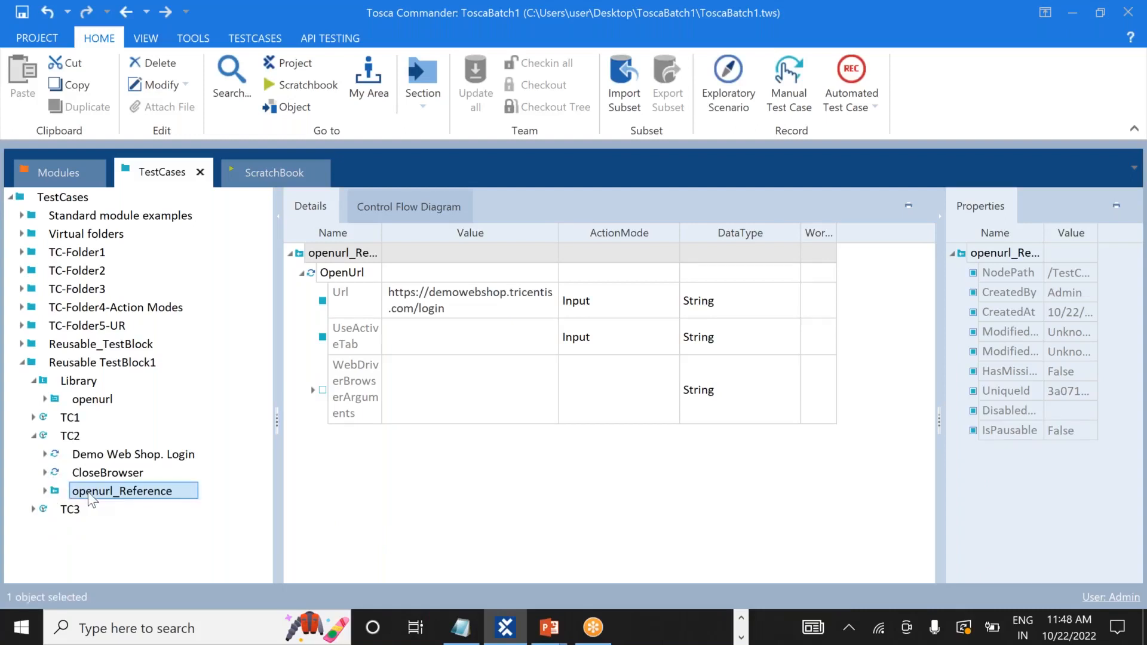
left_click_drag(85, 484, 68, 449)
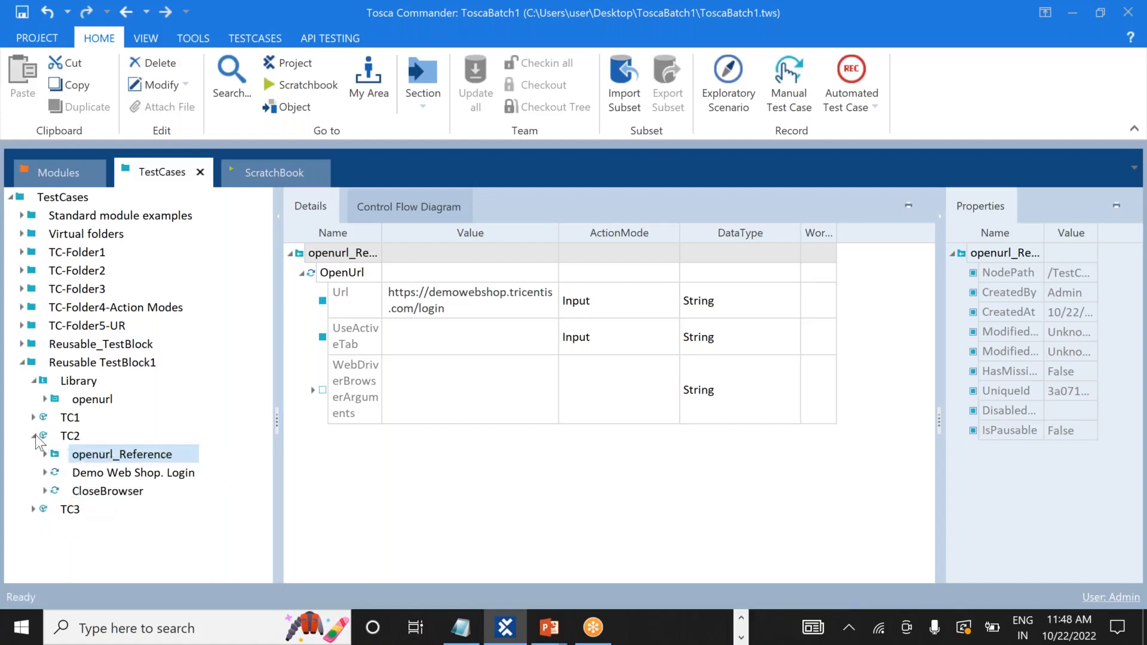
left_click(34, 436)
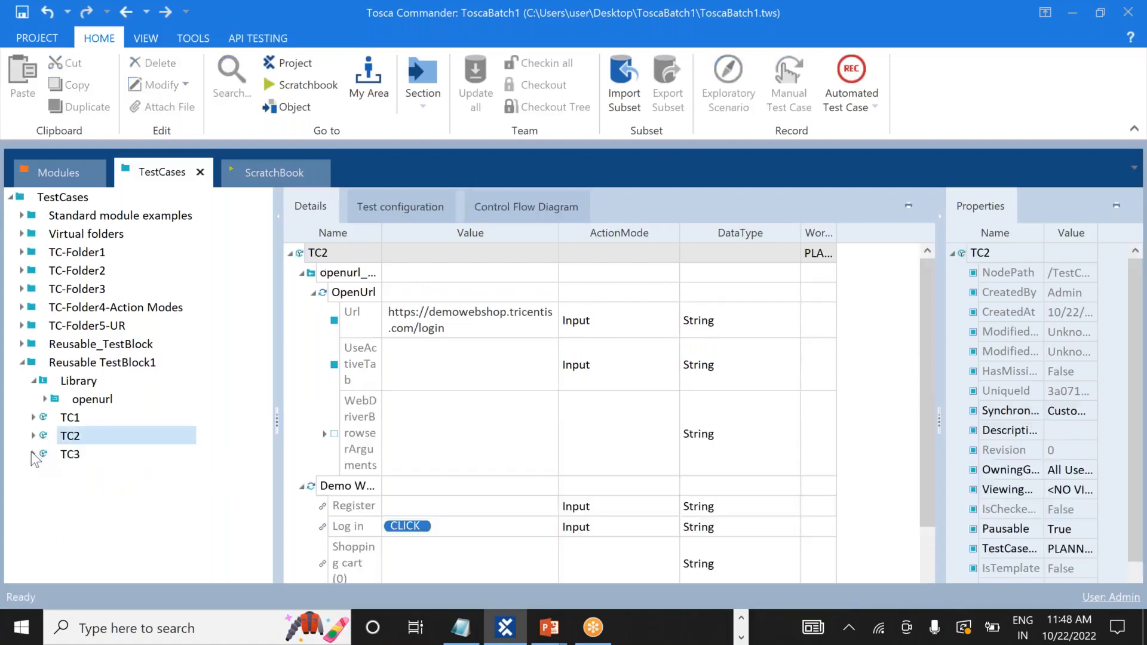
Do the same for TC3, then collapse Library and Reusable TestBlock1.
left_click(31, 454)
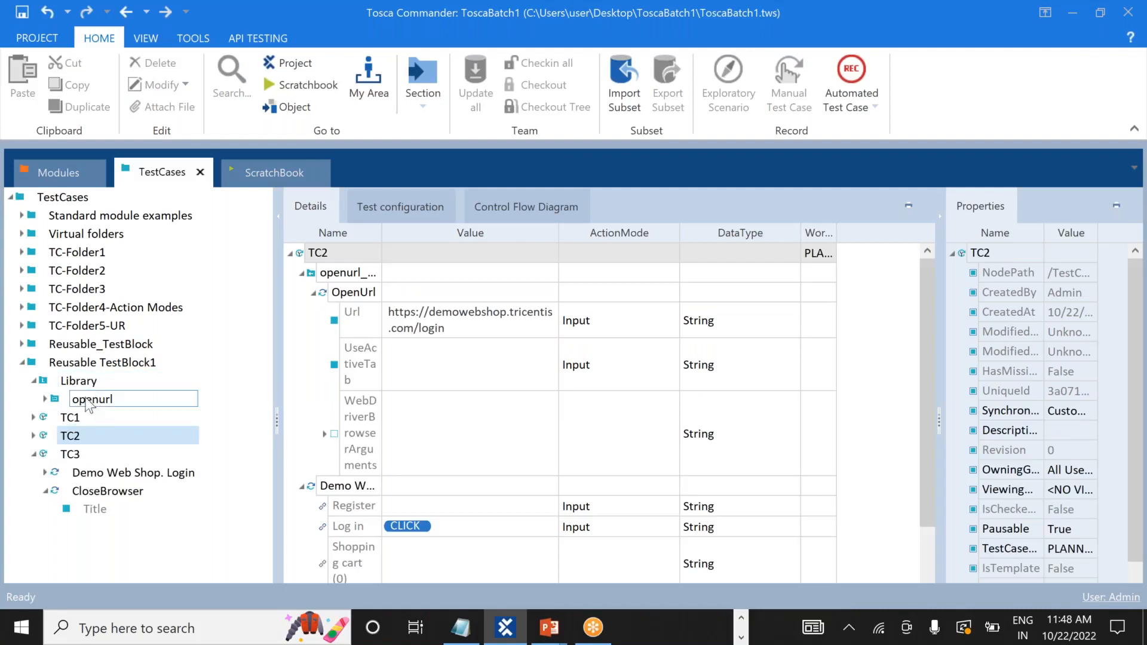
left_click_drag(90, 404, 40, 457)
left_click(77, 529)
left_click_drag(86, 536, 61, 473)
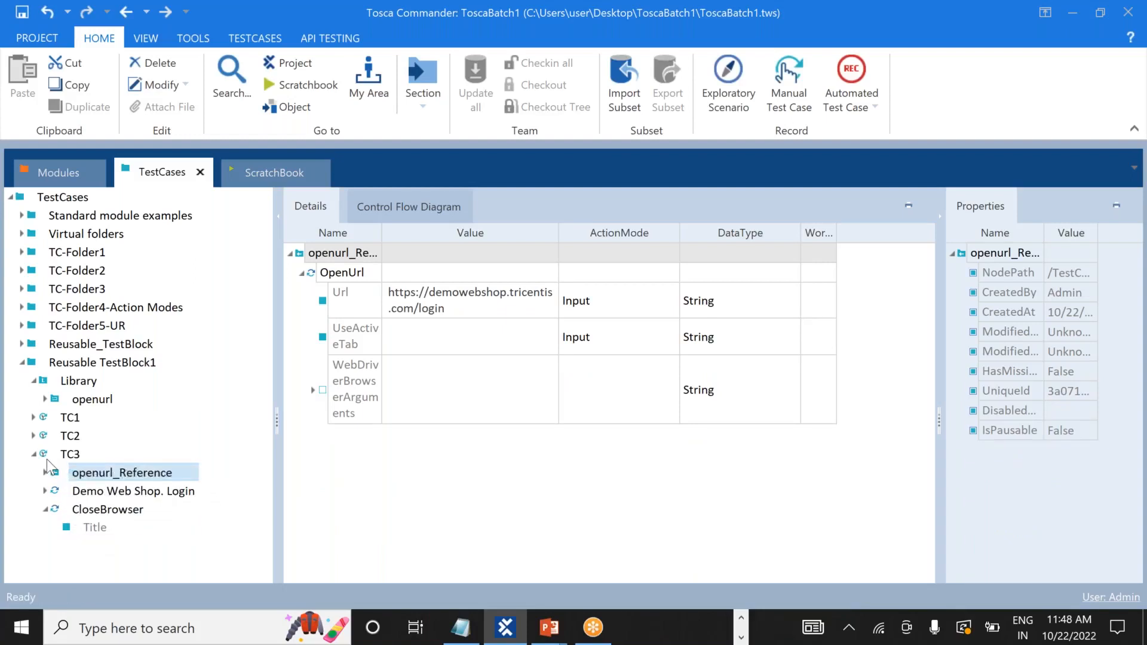
left_click(33, 452)
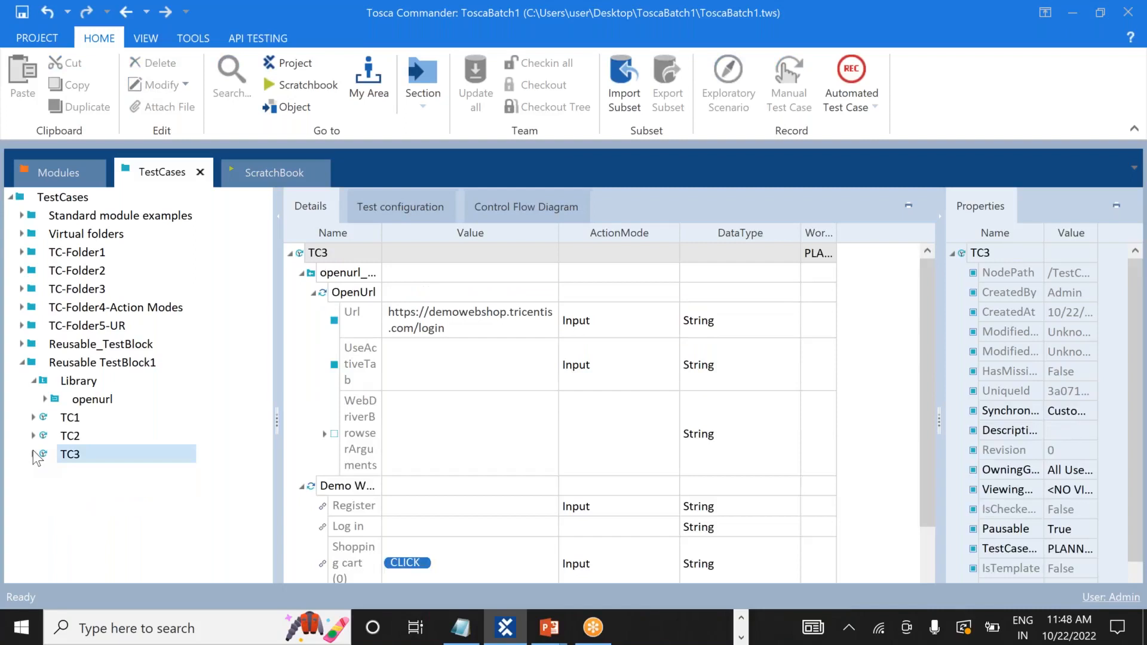
left_click(36, 379)
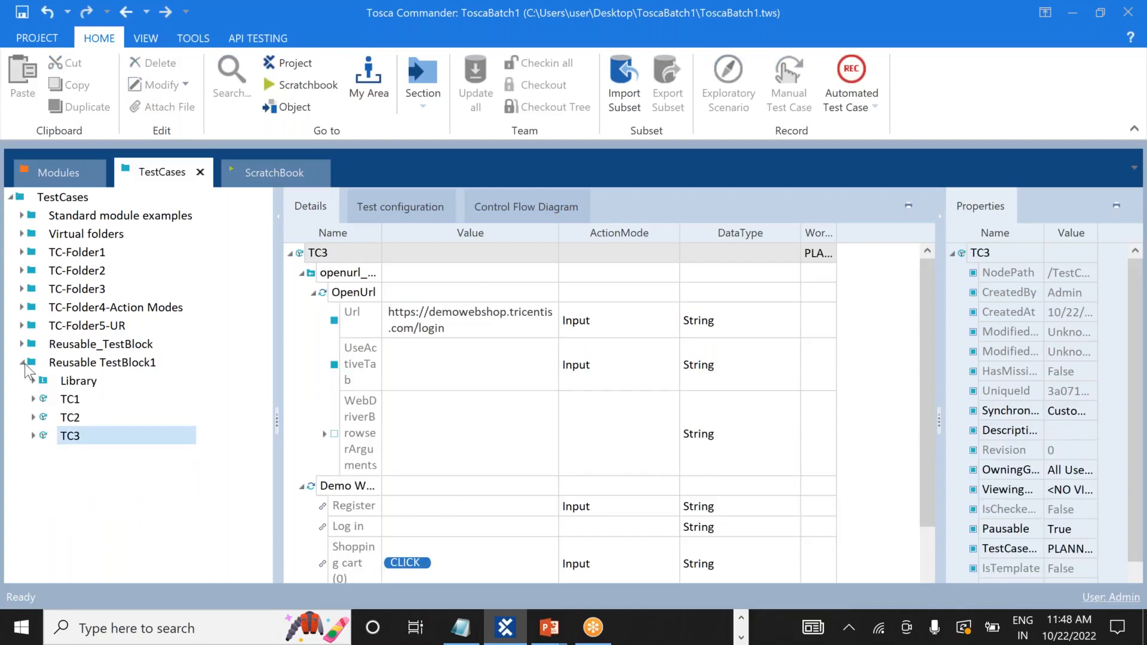
left_click(23, 362)
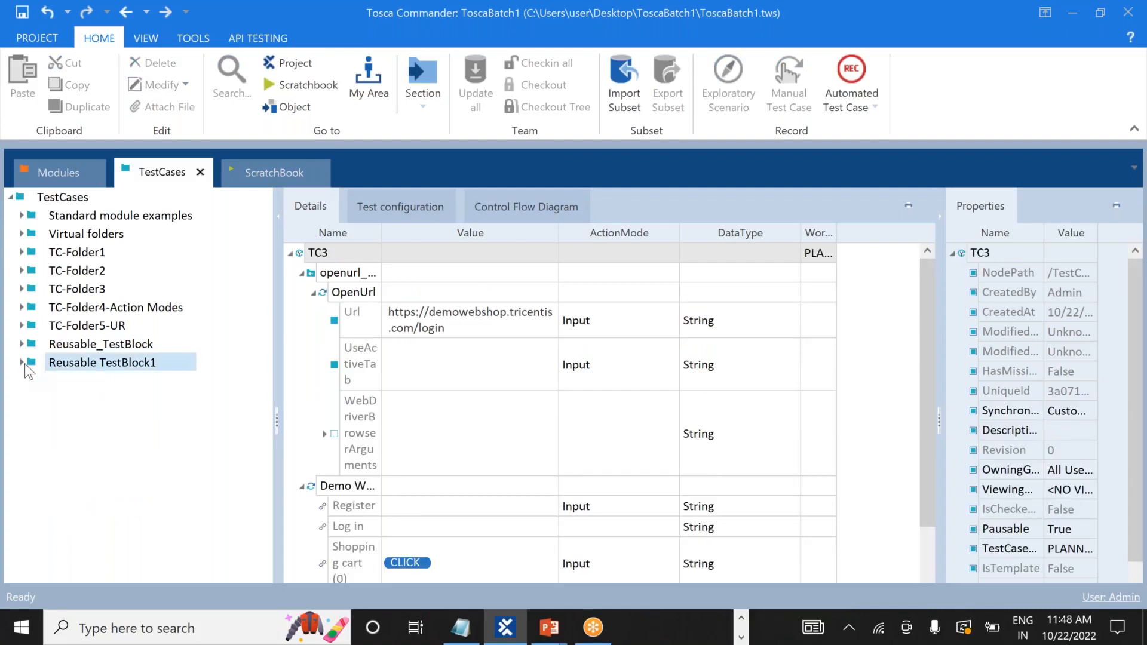
Run Reusable TestBlock1 in ScratchBook.
right_click(68, 364)
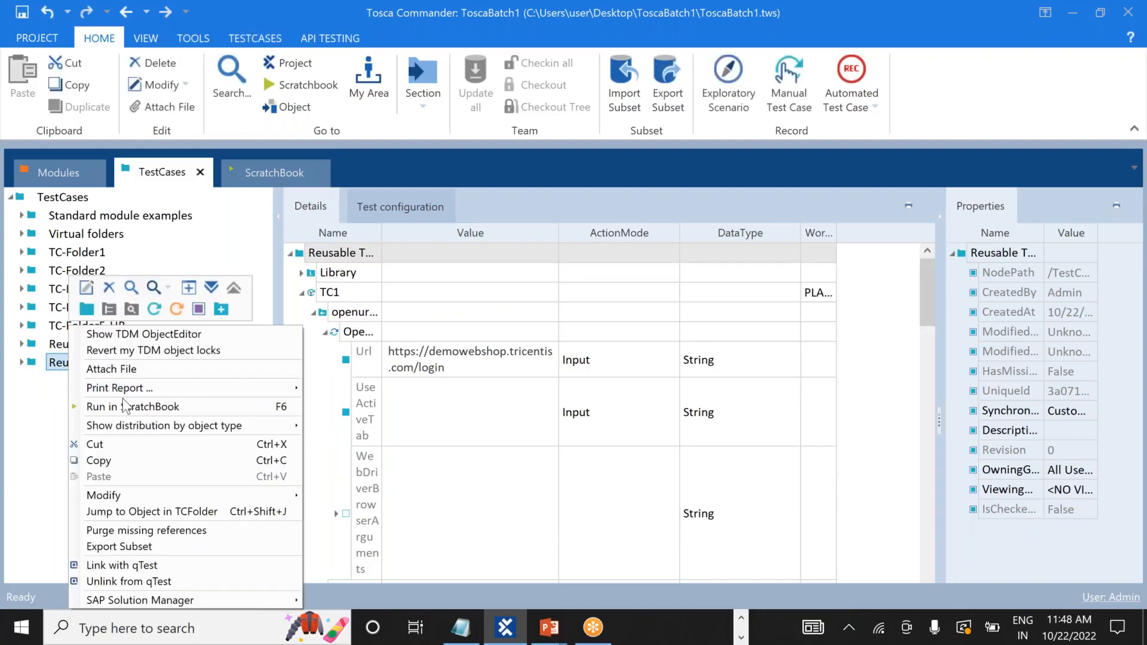
left_click(129, 408)
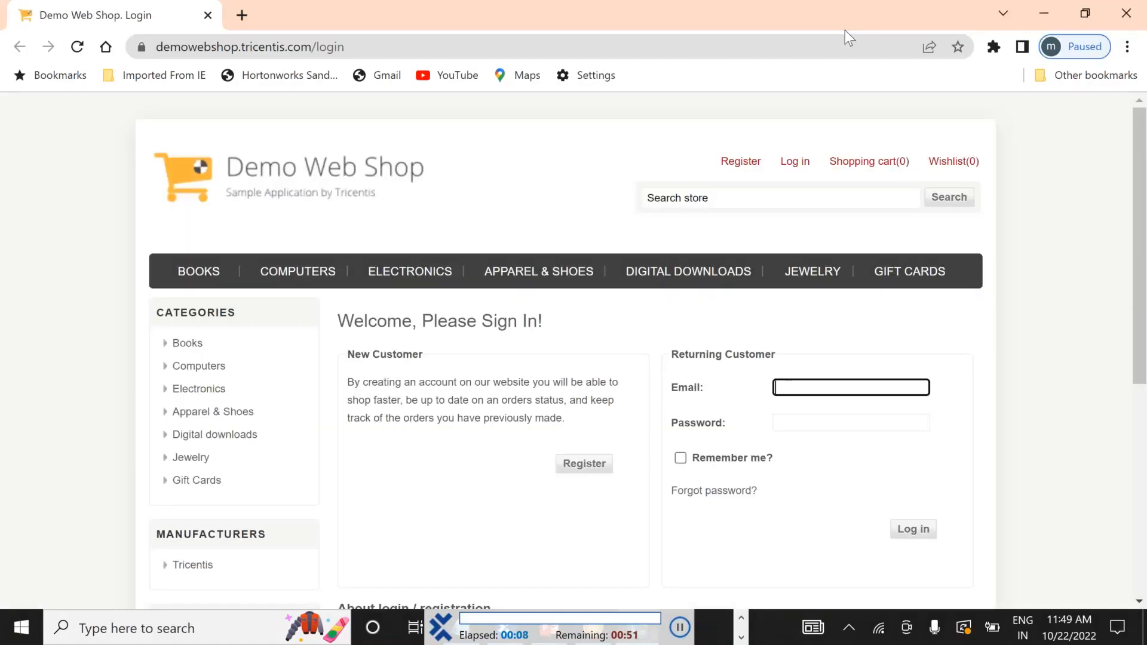
Click in Chrome as the run goes from the Demo Web Shop login page to Register.
left_click(739, 166)
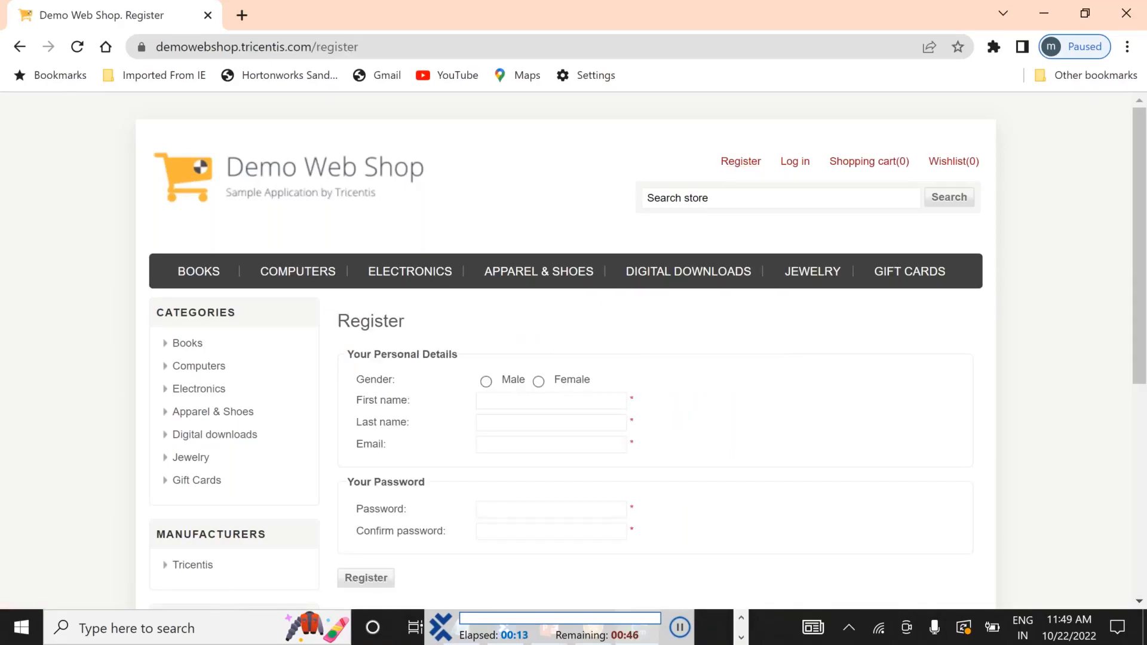
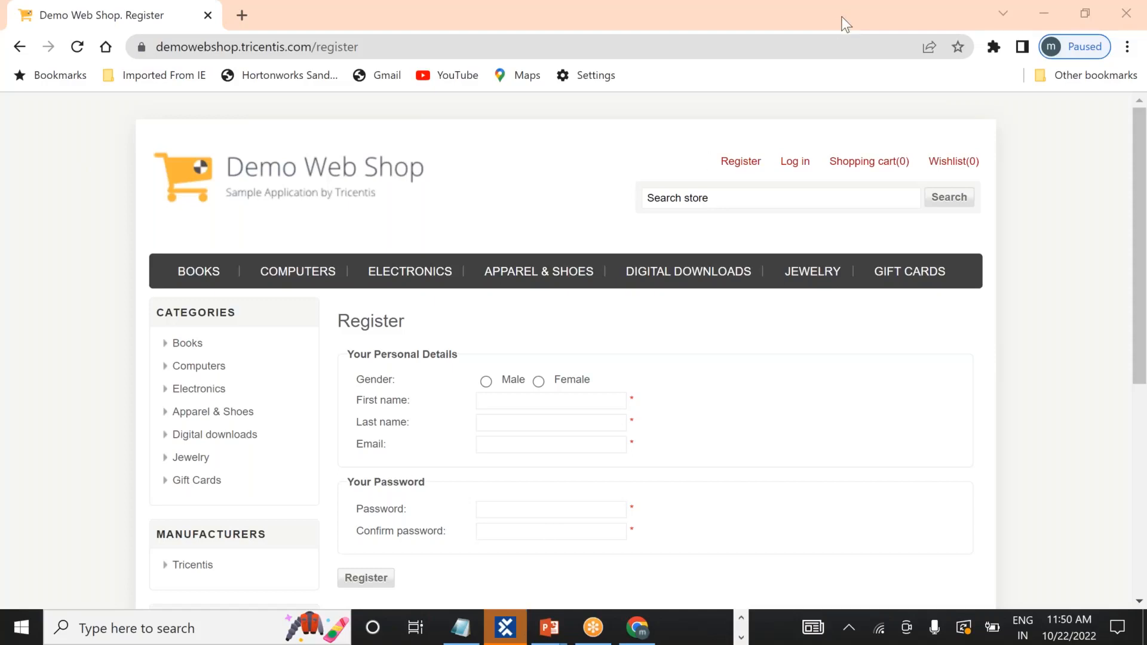
Switch from Chrome's Demo Web Shop register page back to Tosca Commander's ScratchBook.
left_click(508, 634)
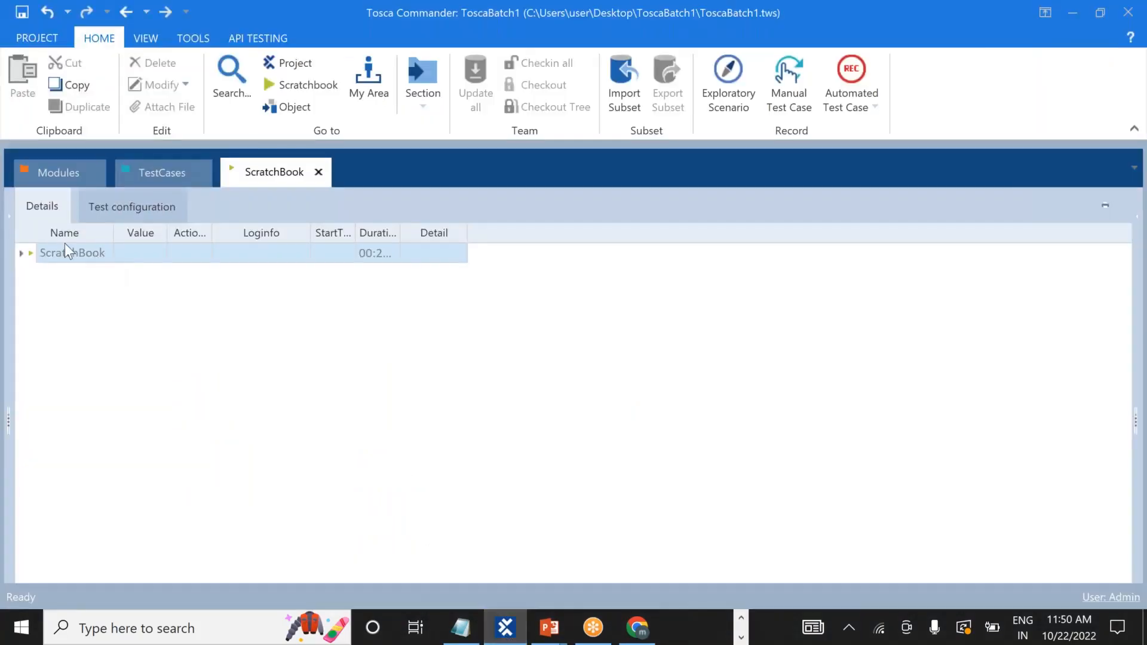
Expand the ScratchBook run down to the failed Log in step and open its Loginfo message.
left_click(20, 253)
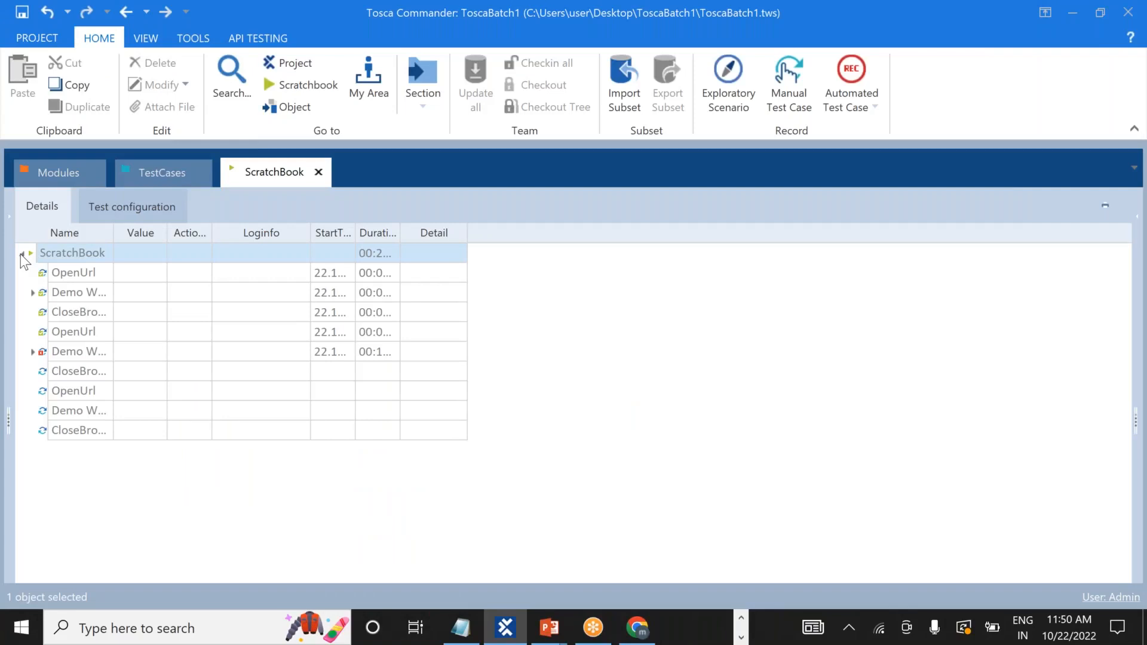
left_click(69, 354)
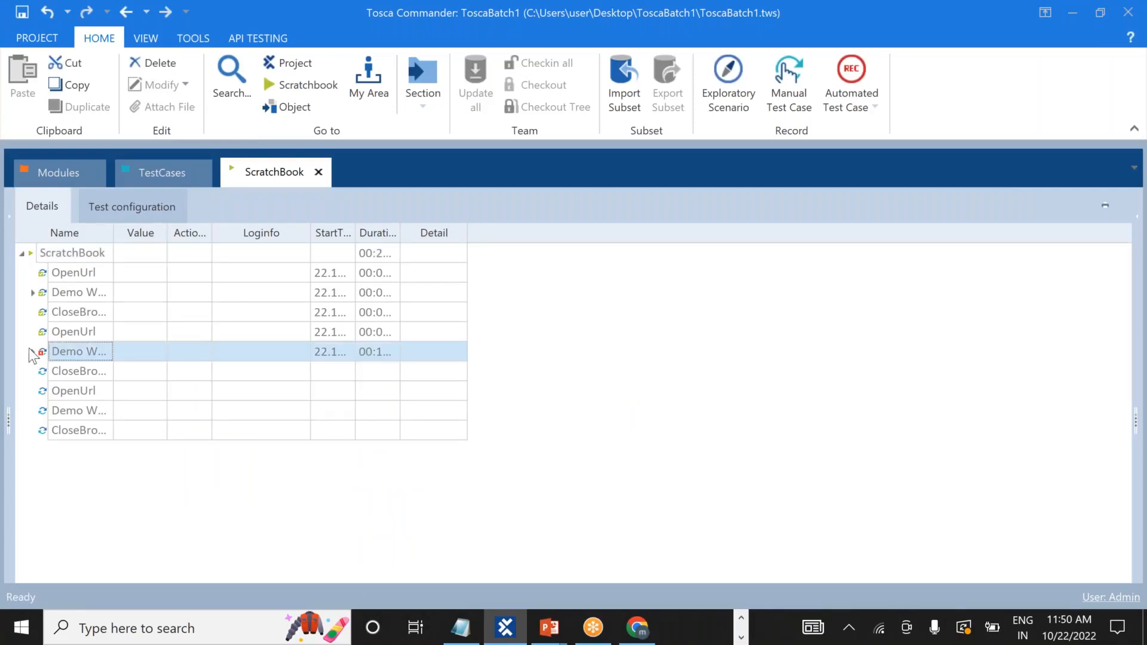
left_click(33, 352)
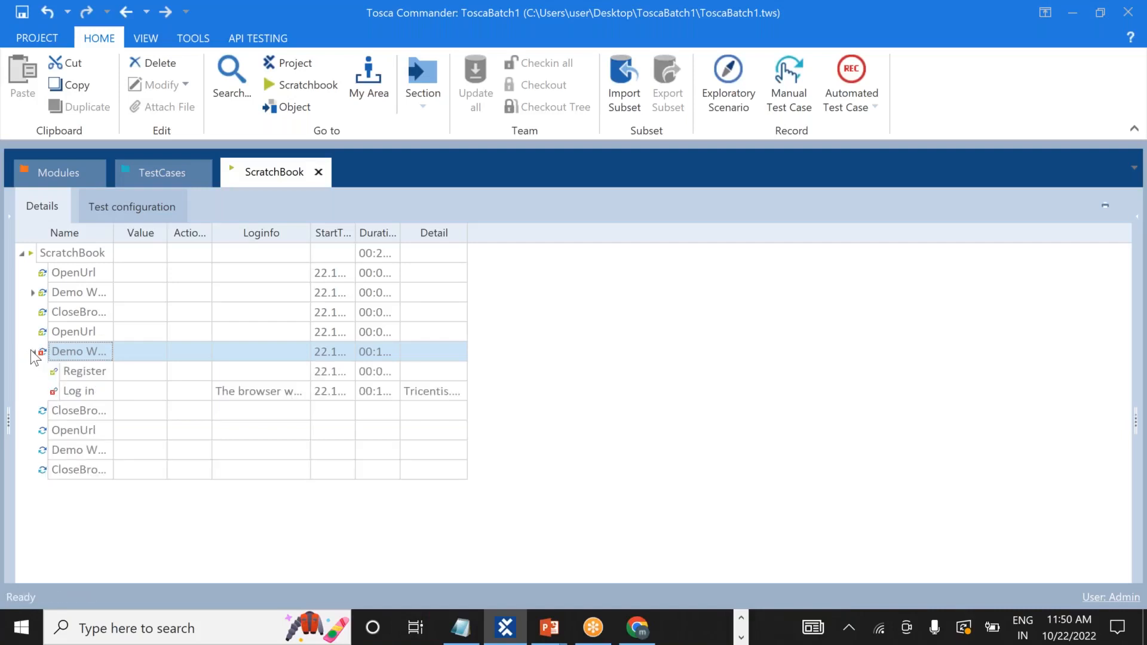
left_click(253, 391)
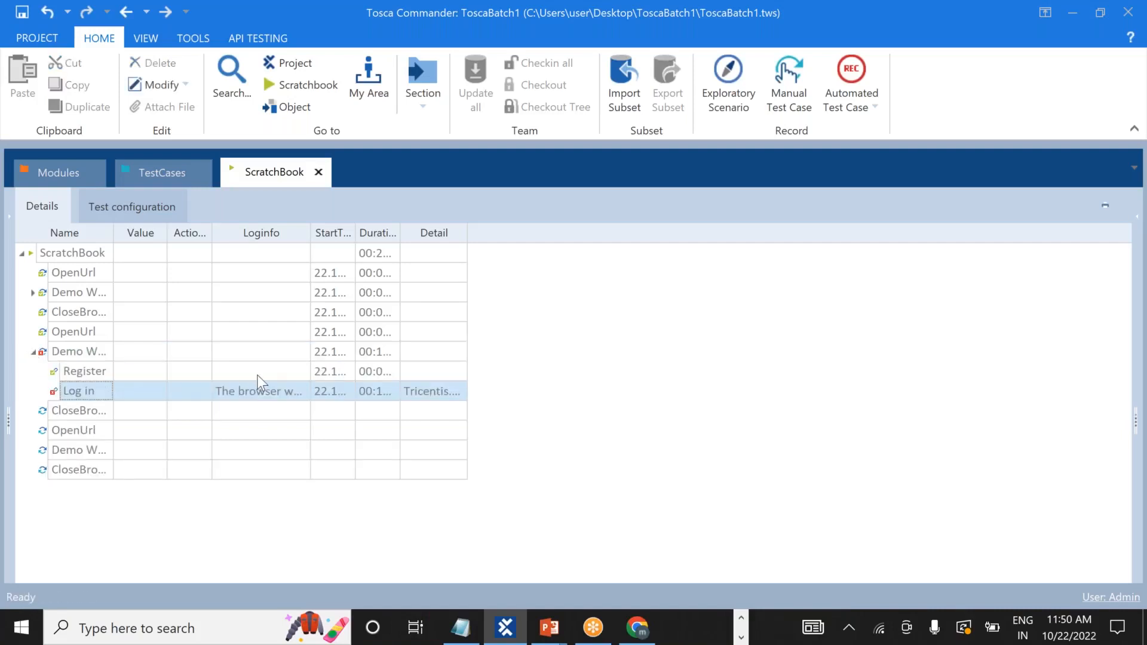
left_click(283, 389)
left_click(301, 391)
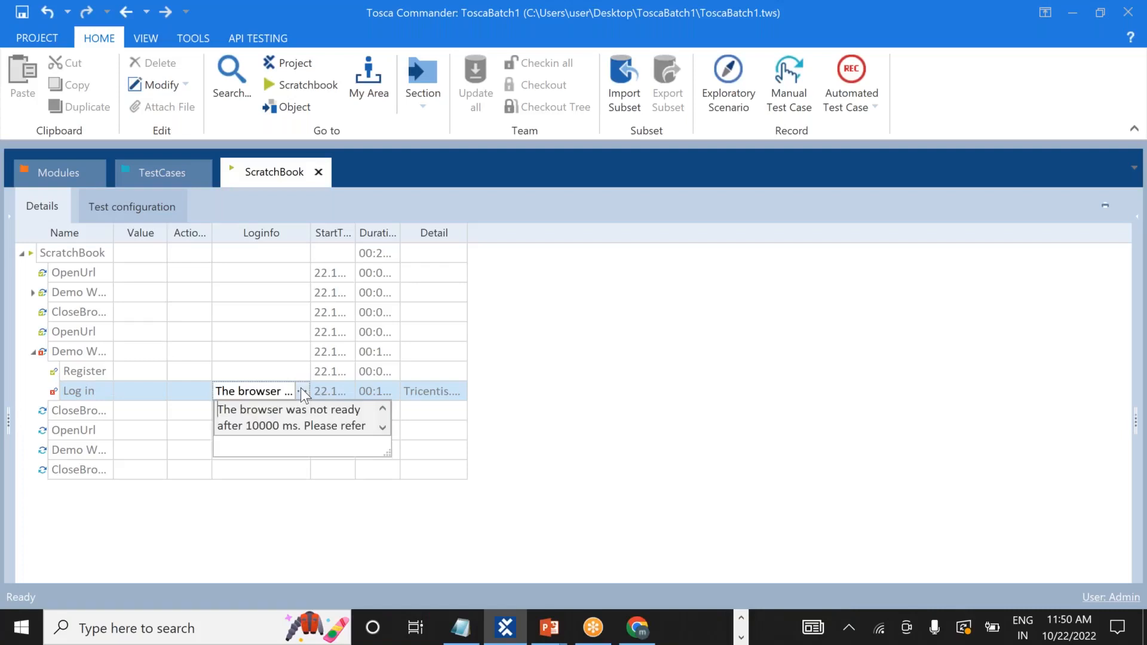
Read through the browser-not-ready-after-10000-ms SynchronizationTimeout error, then close the popup.
left_click(383, 428)
left_click(383, 428)
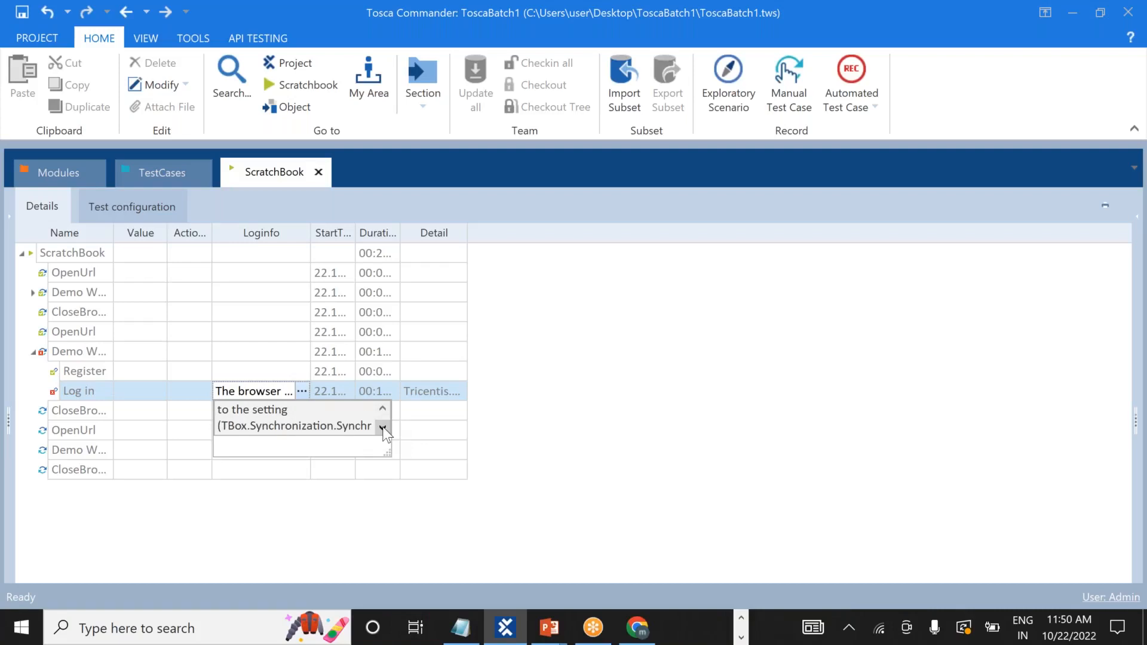
left_click(383, 428)
left_click(383, 428)
left_click(383, 428)
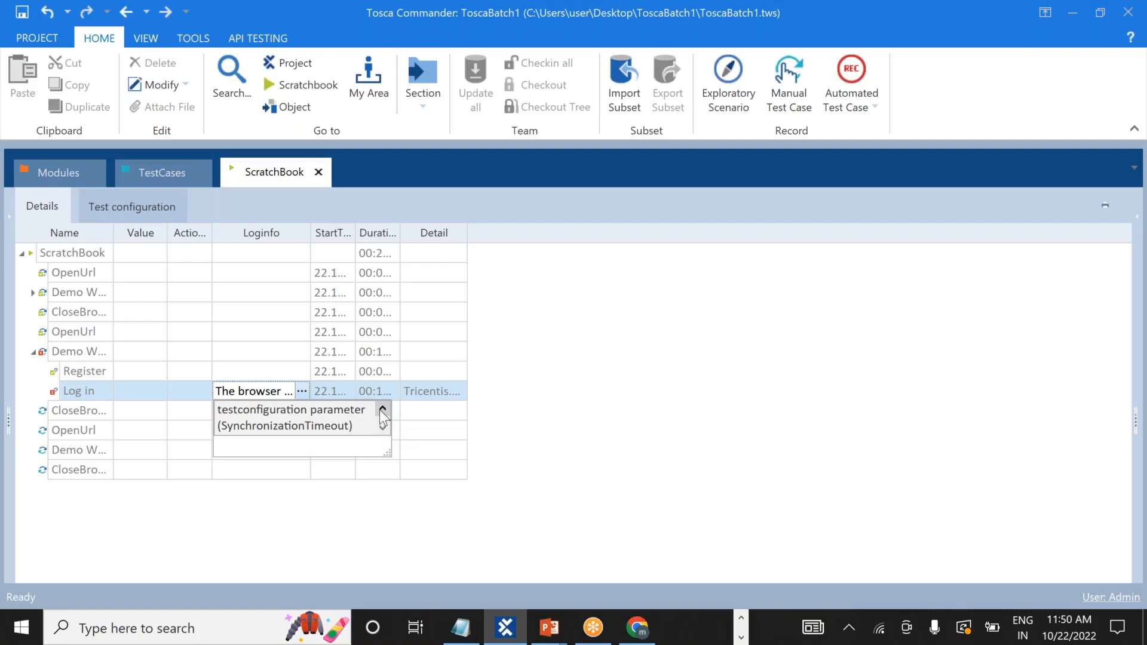
left_click(380, 411)
left_click(381, 411)
left_click(381, 411)
left_click(381, 410)
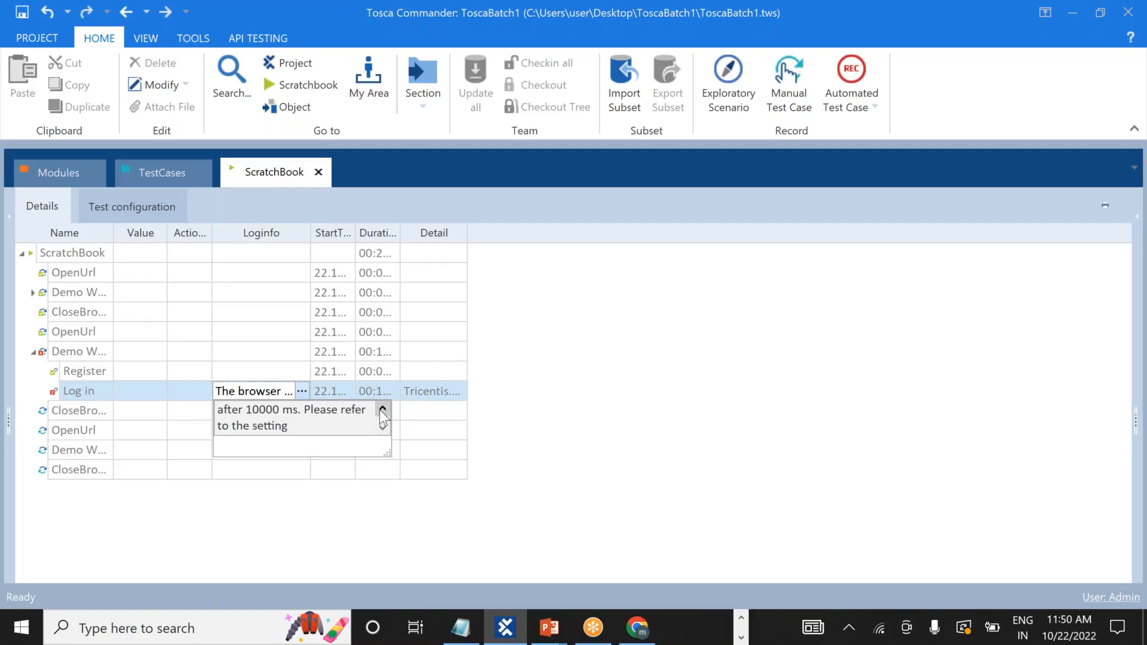
left_click(382, 411)
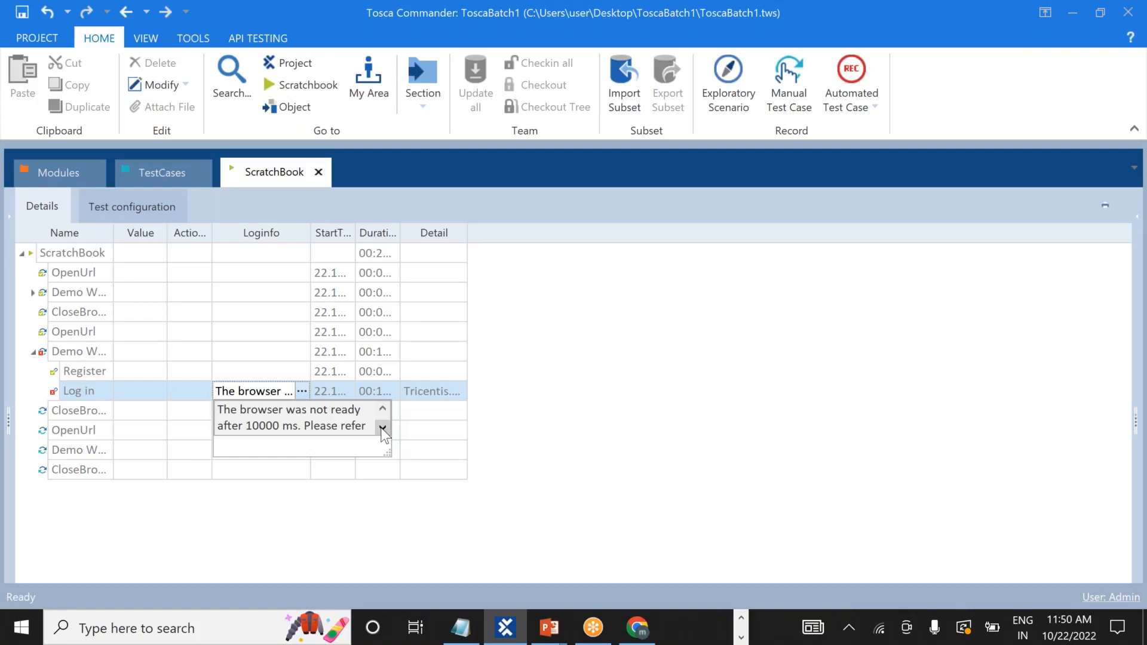
left_click(383, 428)
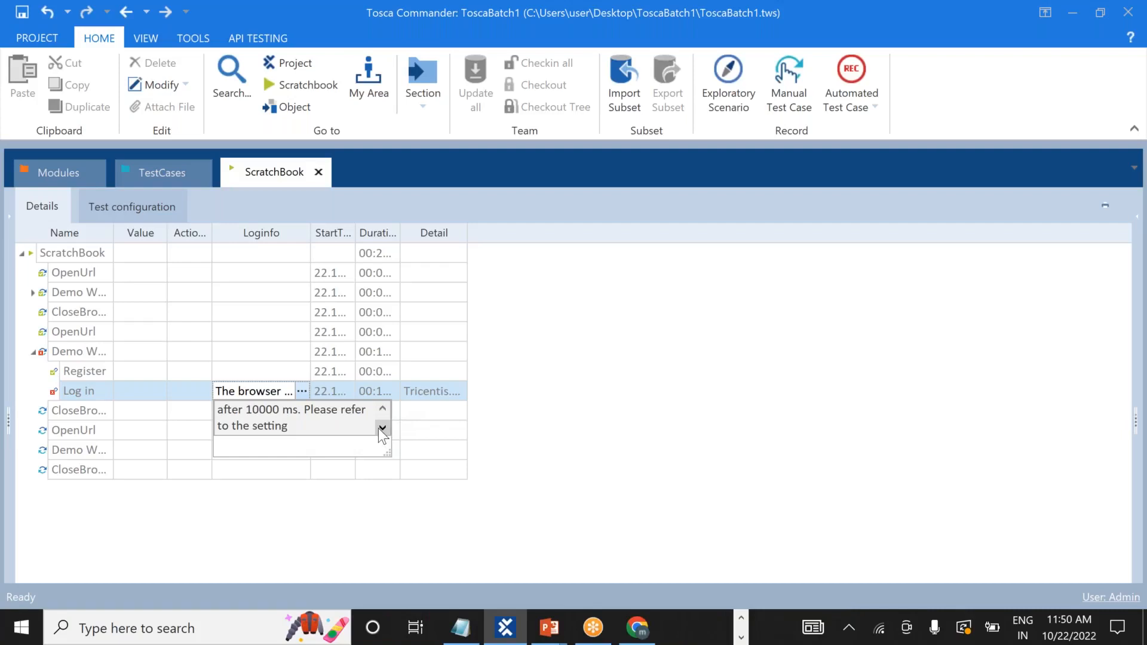
left_click(379, 429)
left_click(379, 428)
left_click(380, 428)
left_click(379, 428)
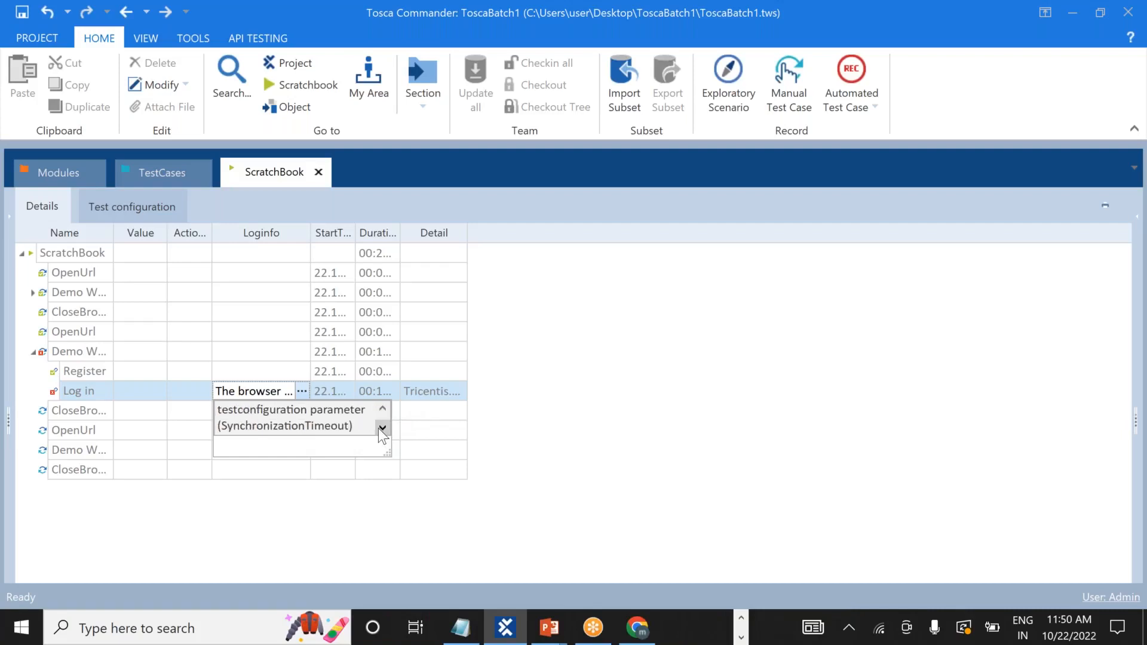
left_click(674, 404)
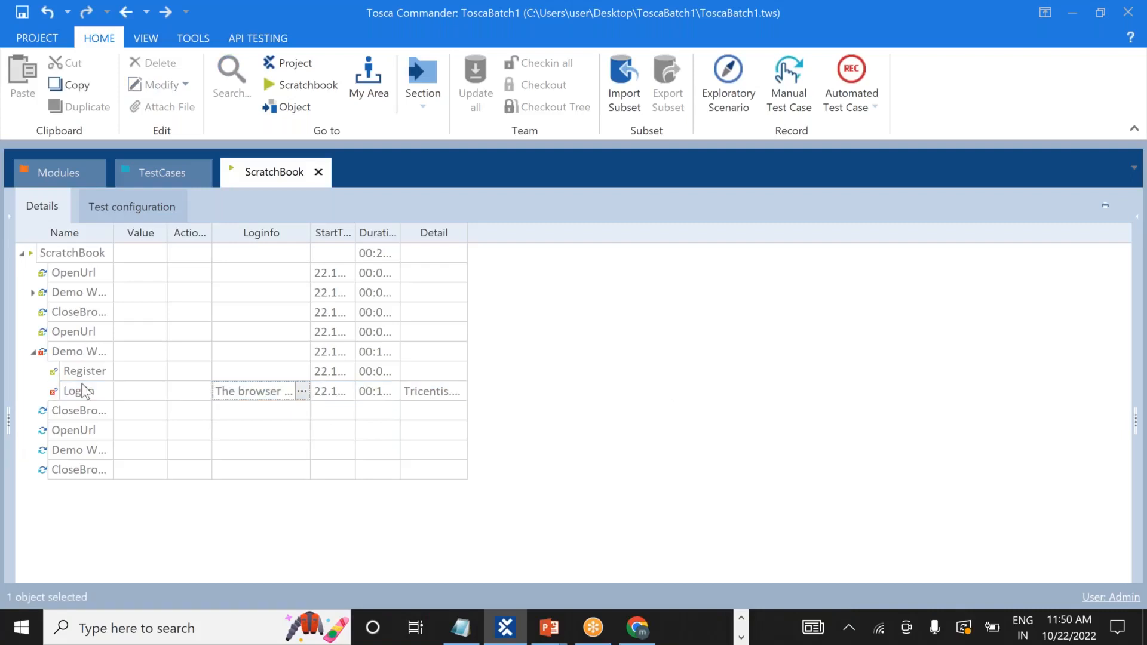
On TestCases, expand Reusable TestBlock1 and close the leftover Chrome window.
left_click(164, 171)
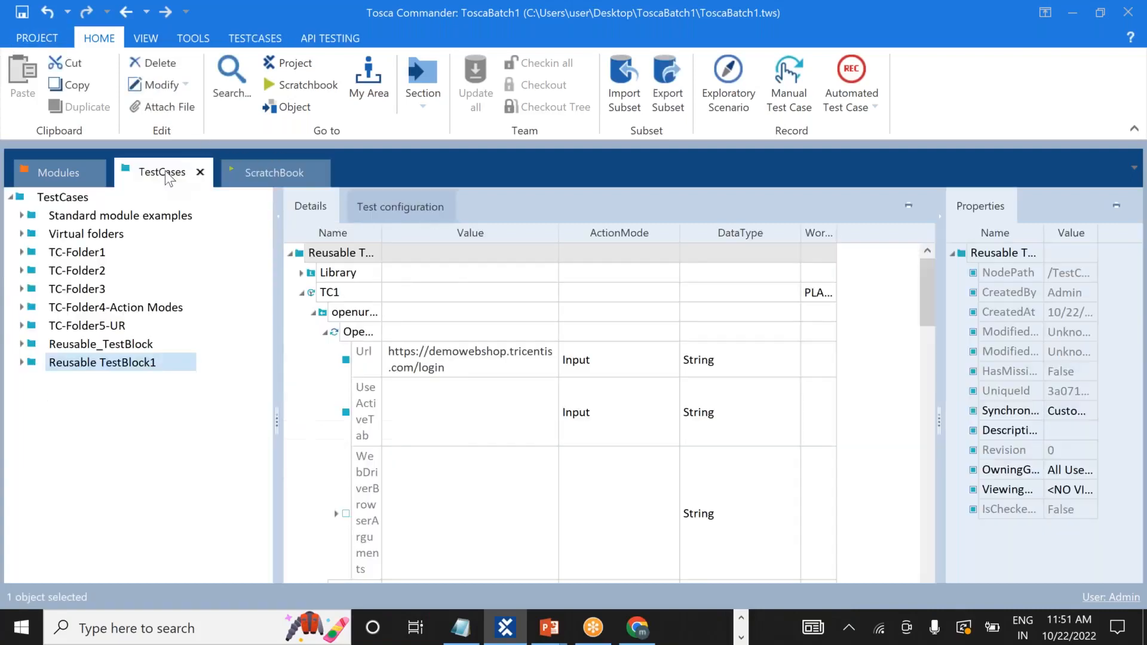
left_click(23, 362)
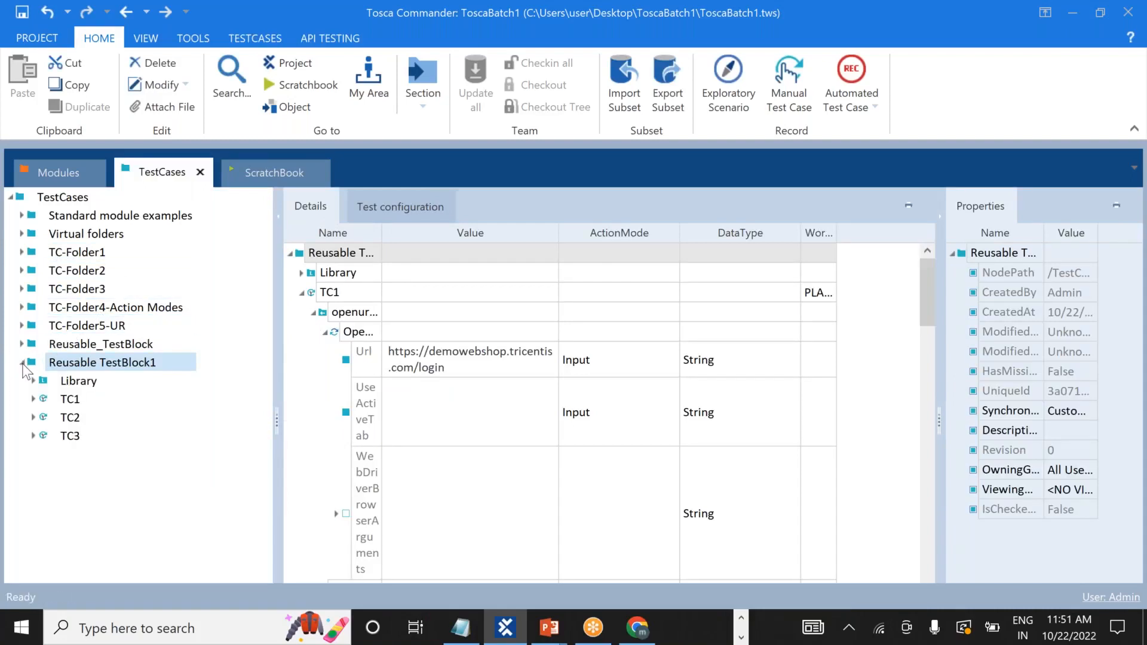
key("alt+Tab")
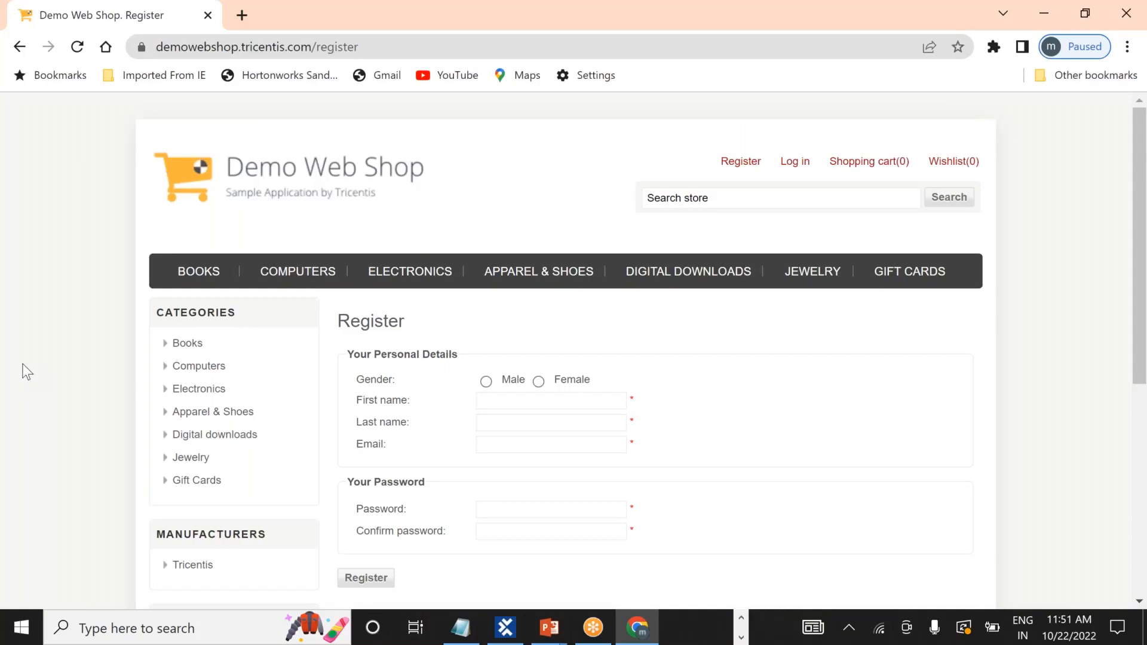
key("alt")
left_click(208, 15)
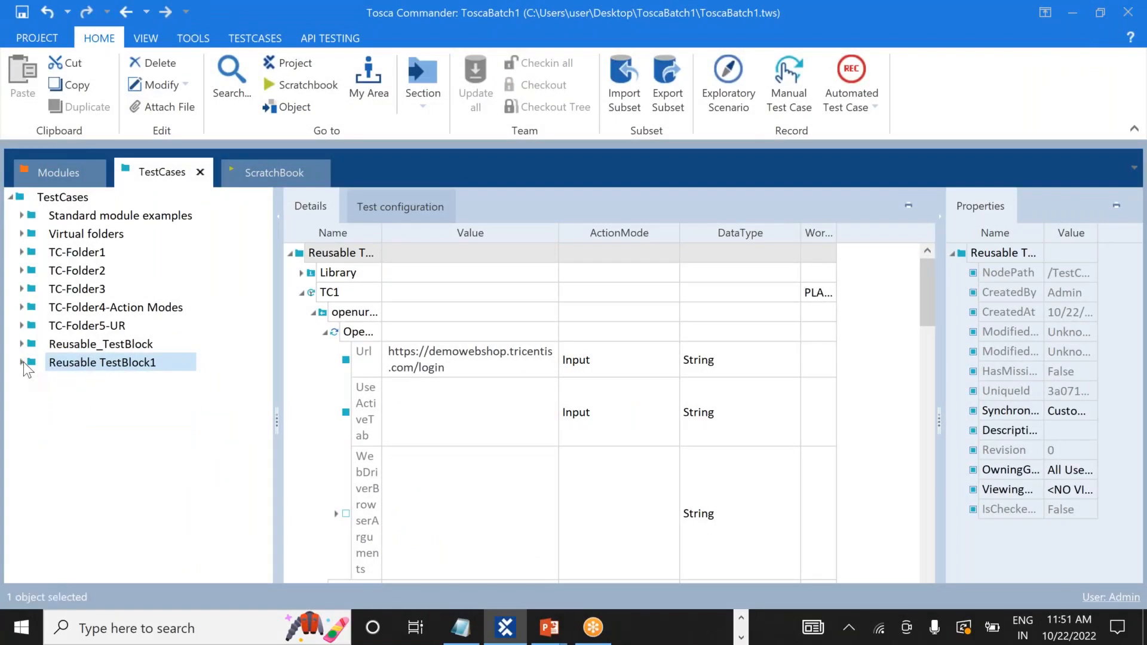
Cancel the accidental Attach File dialog and run Reusable TestBlock1 in ScratchBook.
right_click(87, 367)
left_click(113, 366)
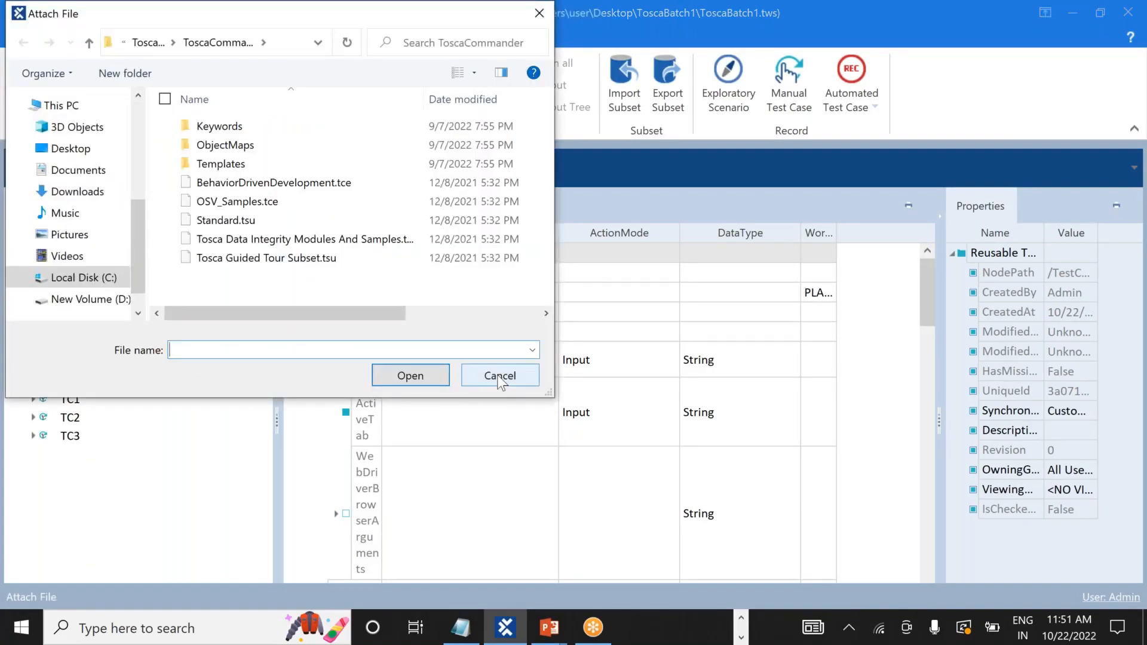
left_click(500, 376)
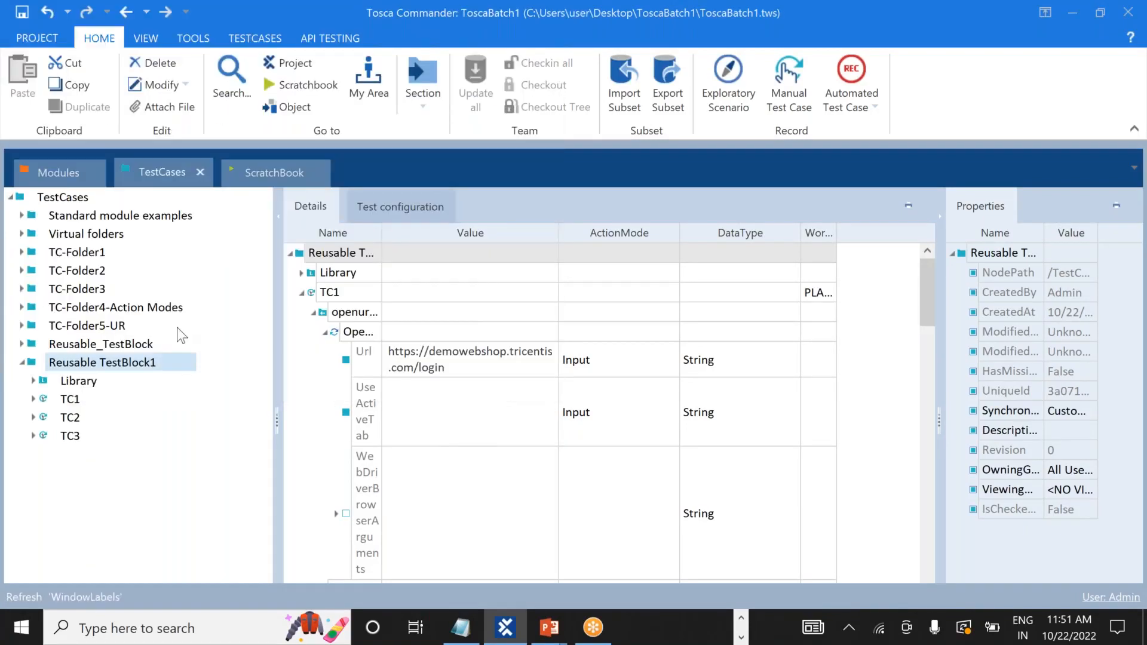
right_click(109, 367)
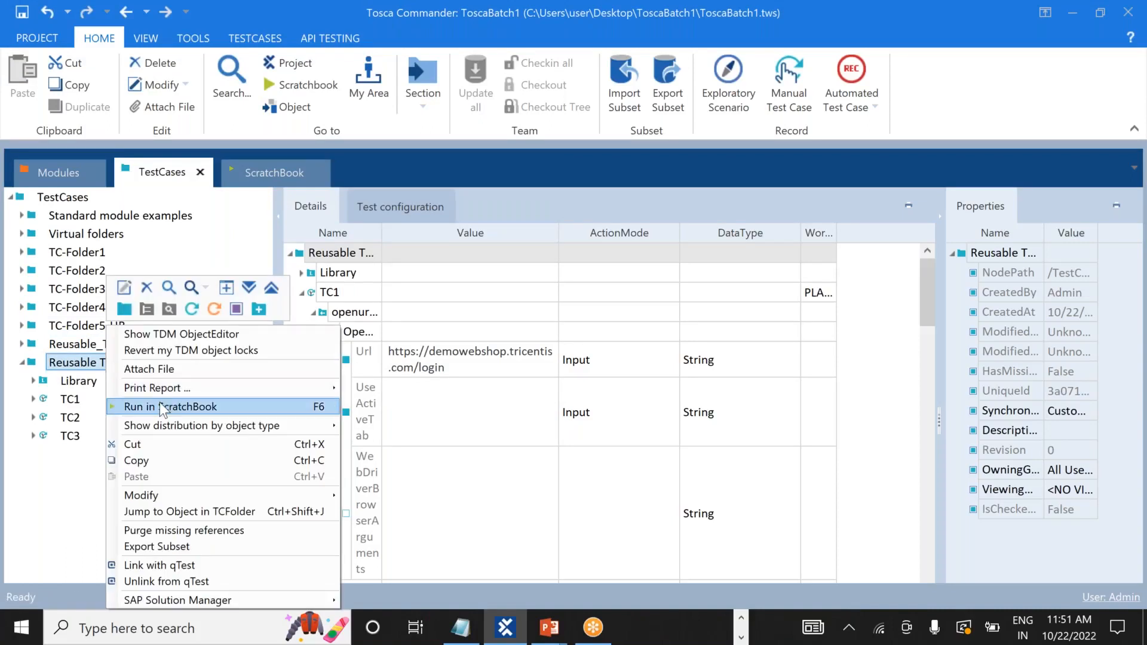
left_click(163, 408)
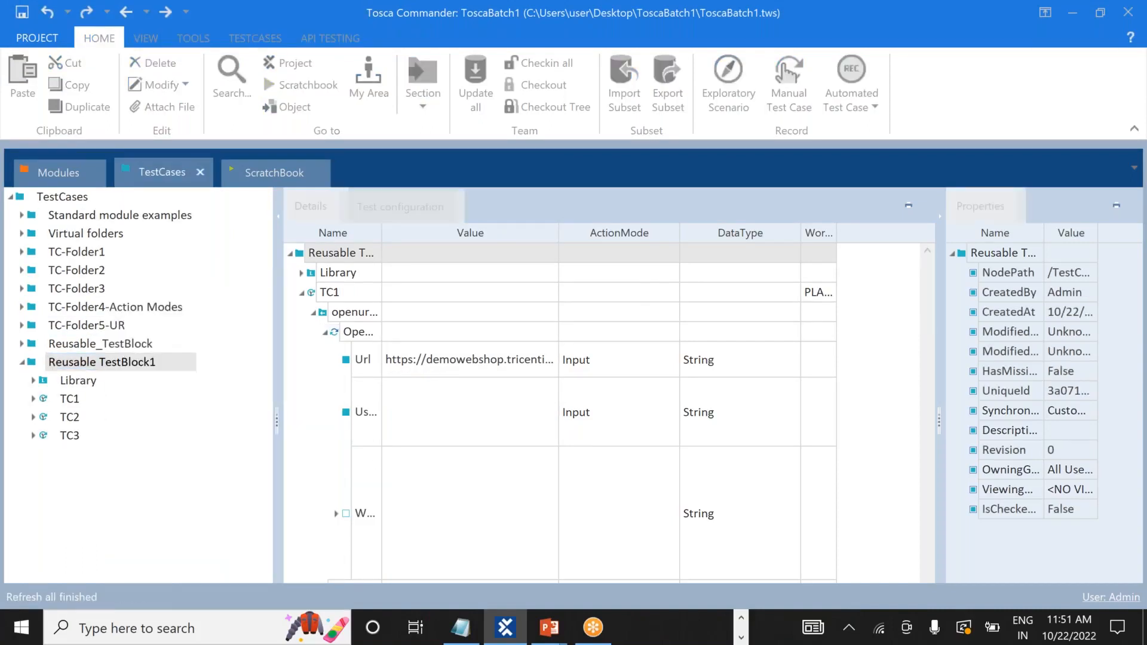
Watch the run pass the Demo Web Shop login and register pages, then return to Tosca Commander.
key("alt+Tab")
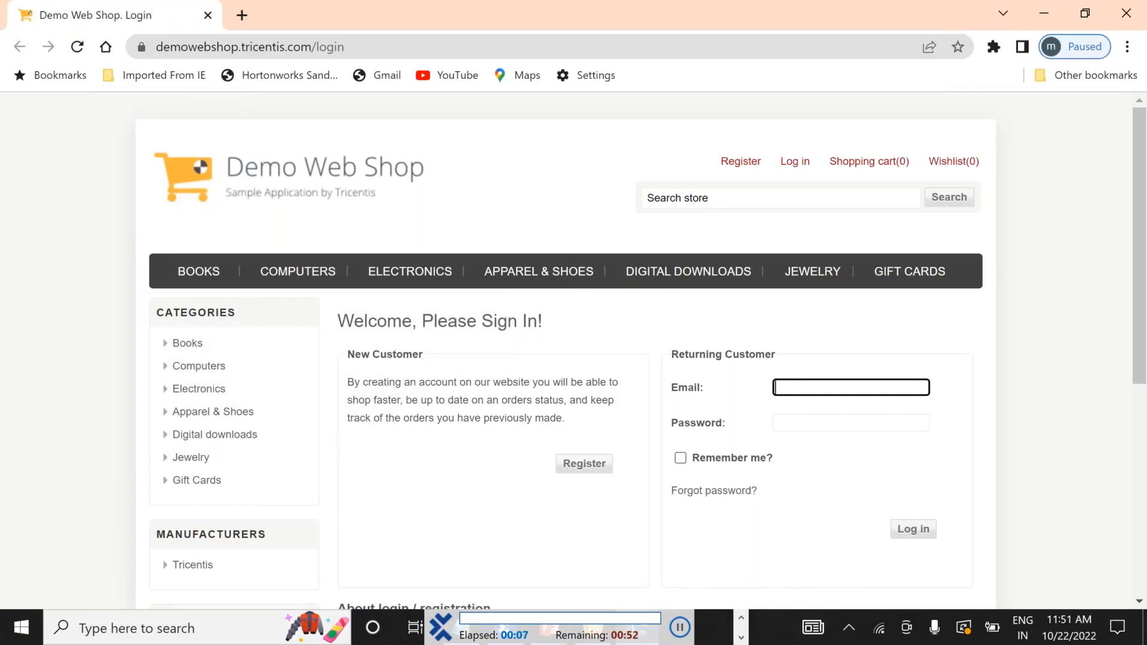
left_click(739, 170)
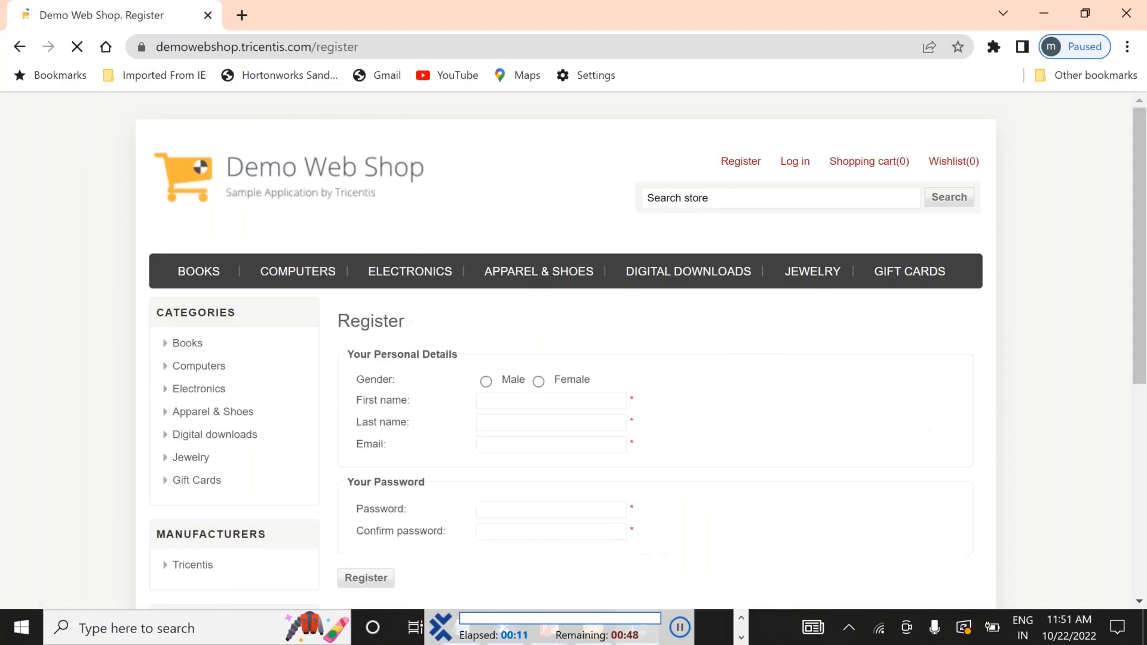
key("alt+Tab")
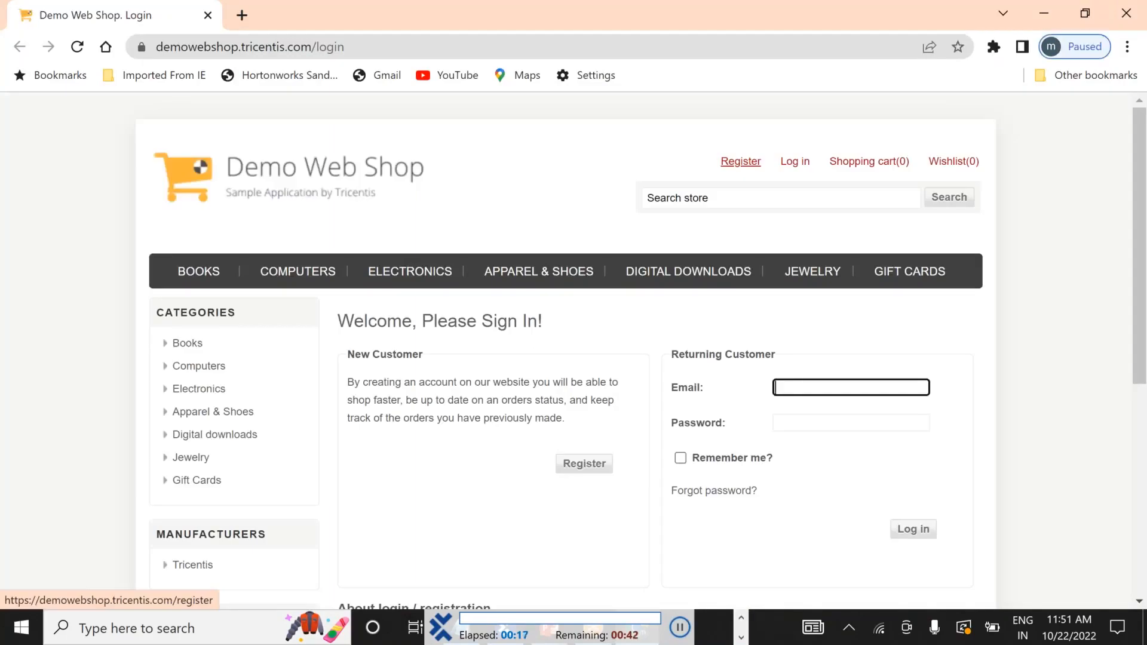
left_click(739, 165)
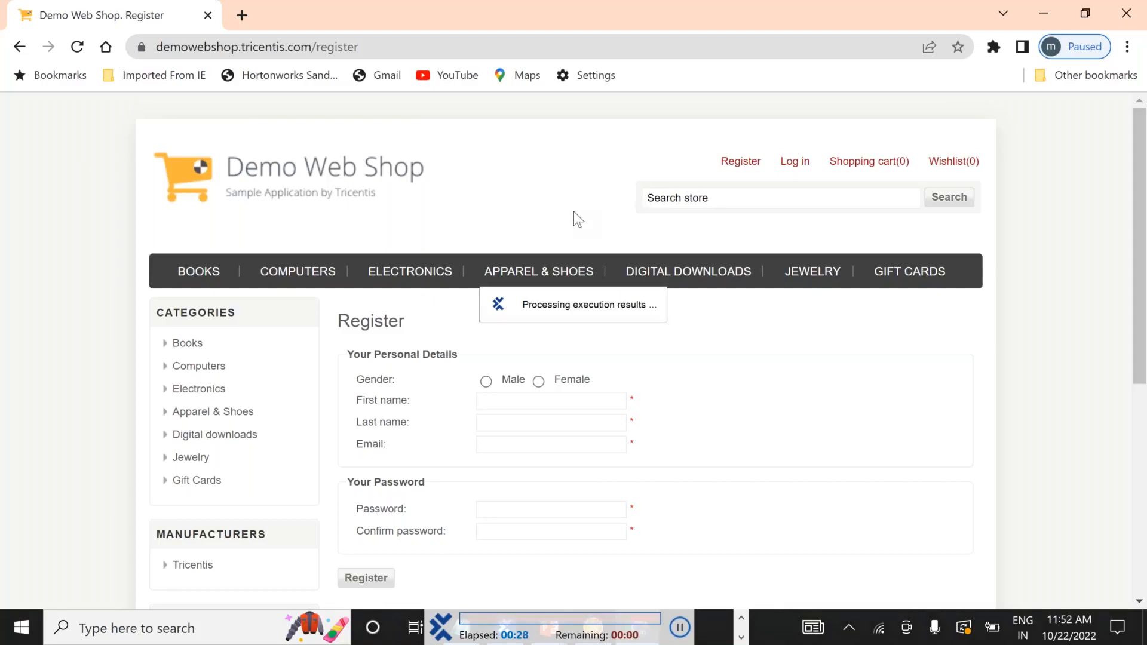
key("alt+Tab")
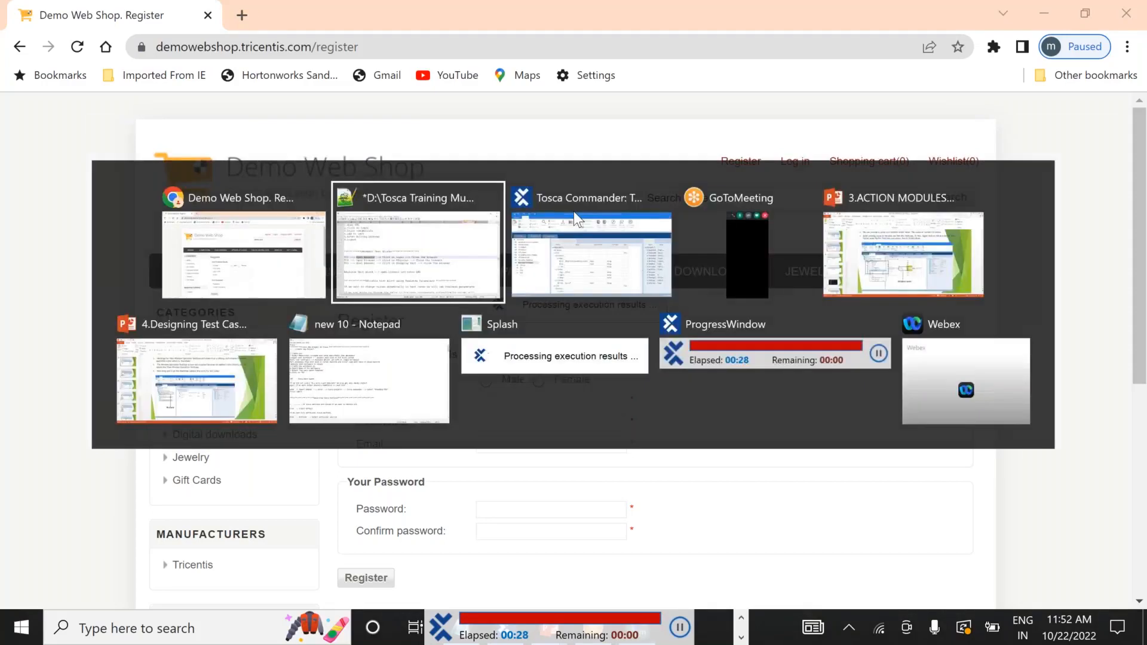
left_click(574, 211)
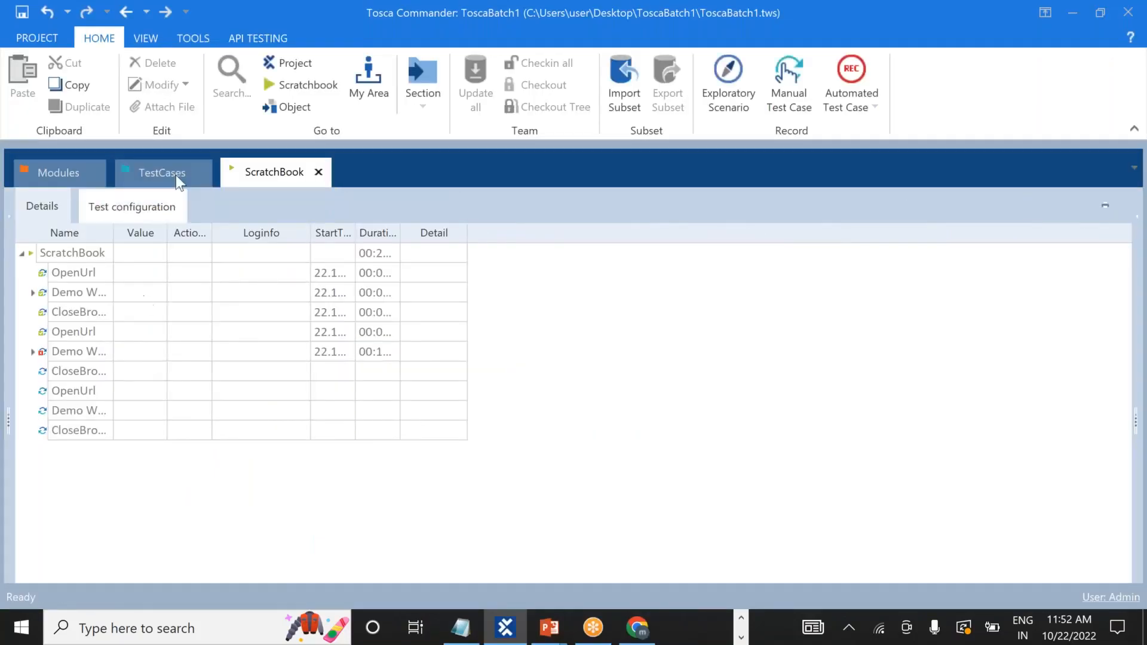
Expand TC2 and open its Demo Web Shop. Login step to review the Register and Log in rows.
left_click(157, 173)
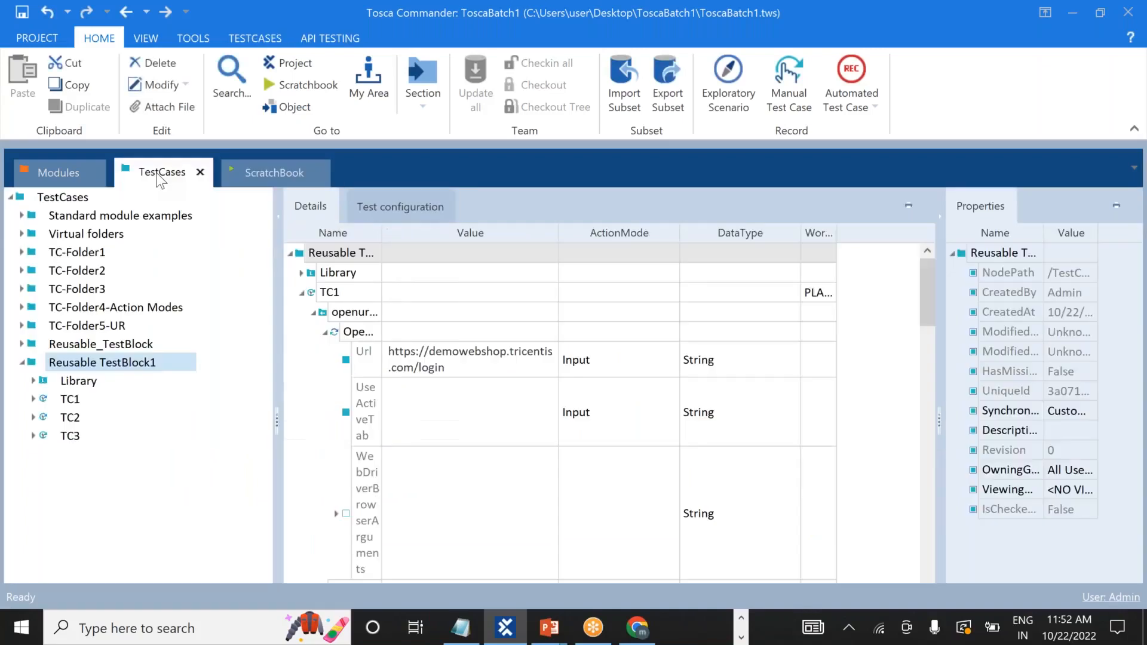
left_click(33, 416)
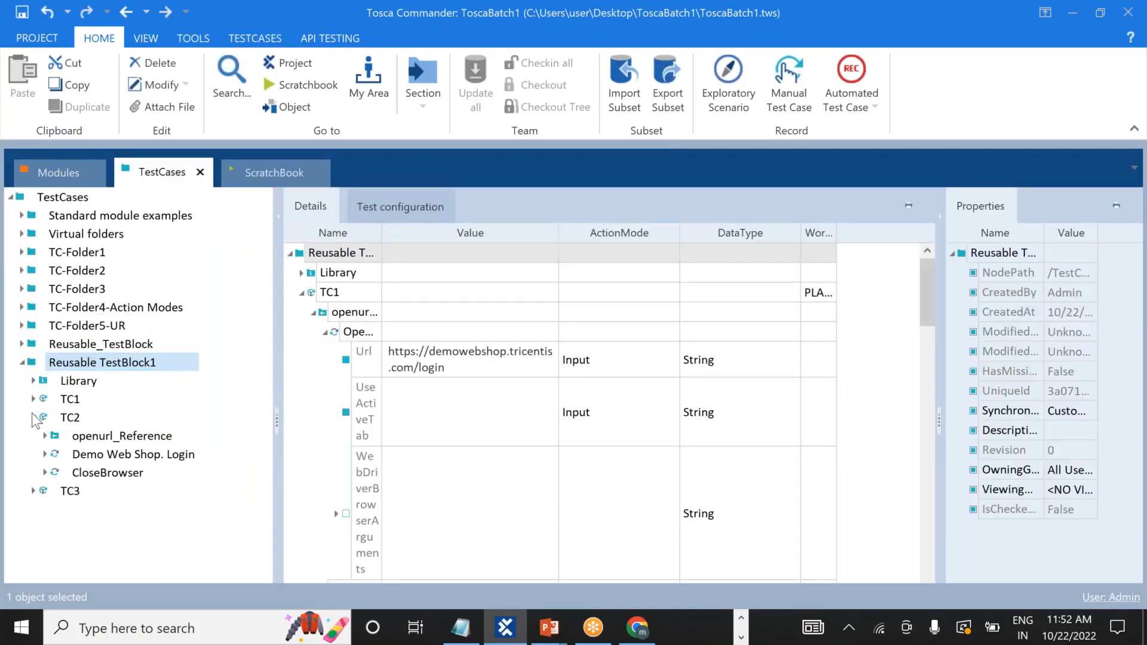
left_click(106, 433)
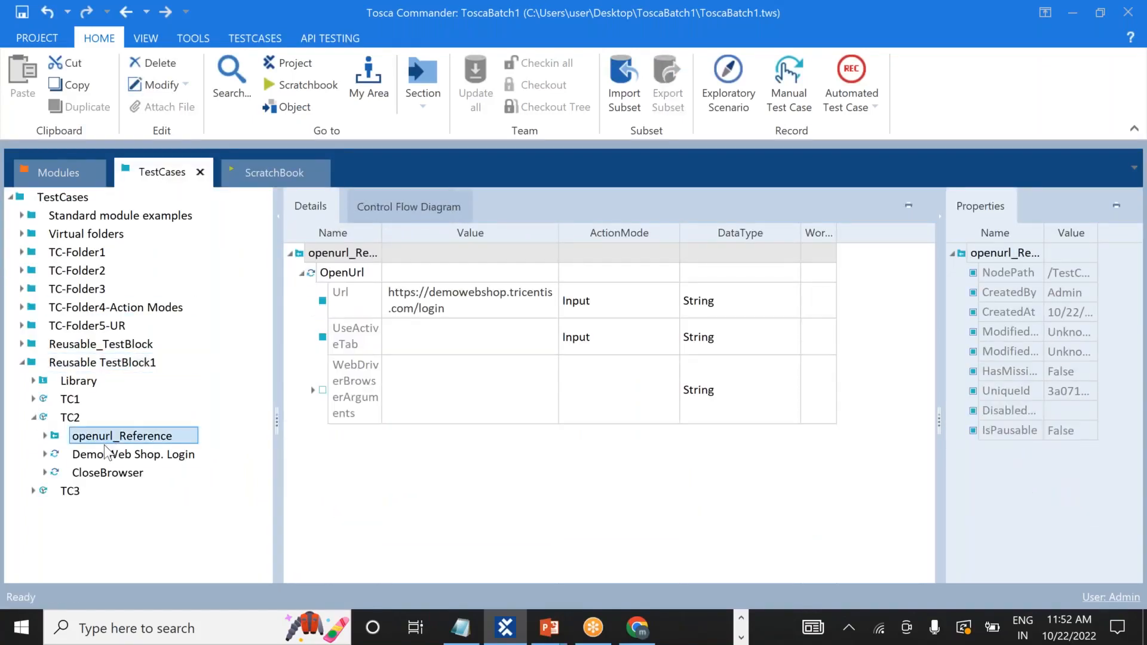
left_click(105, 458)
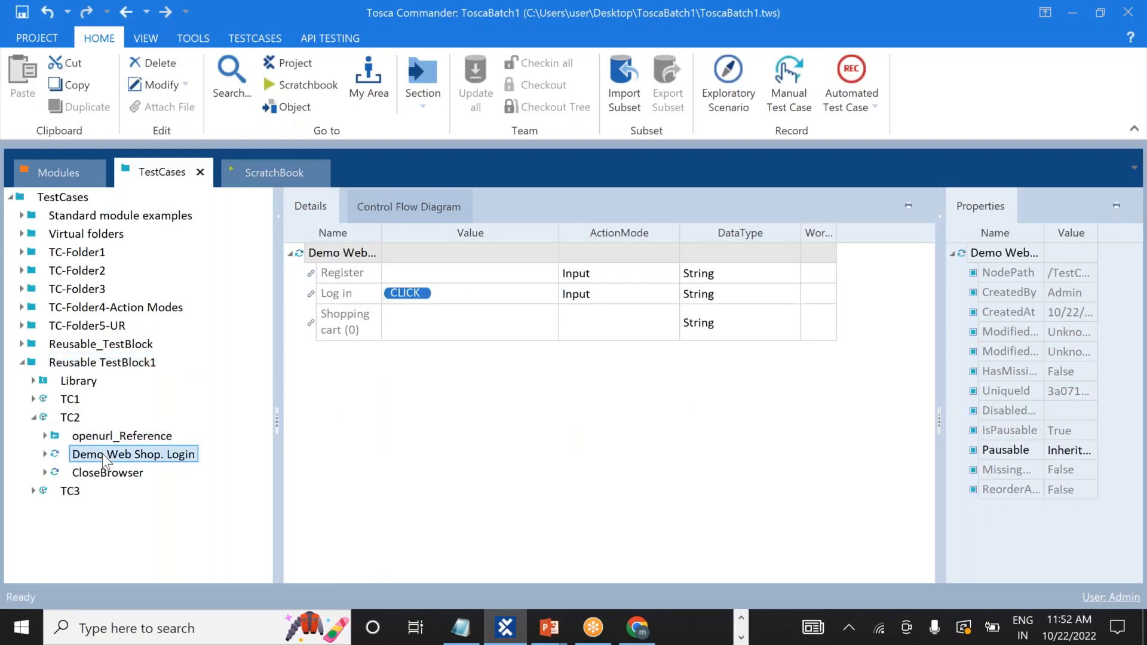
left_click(45, 454)
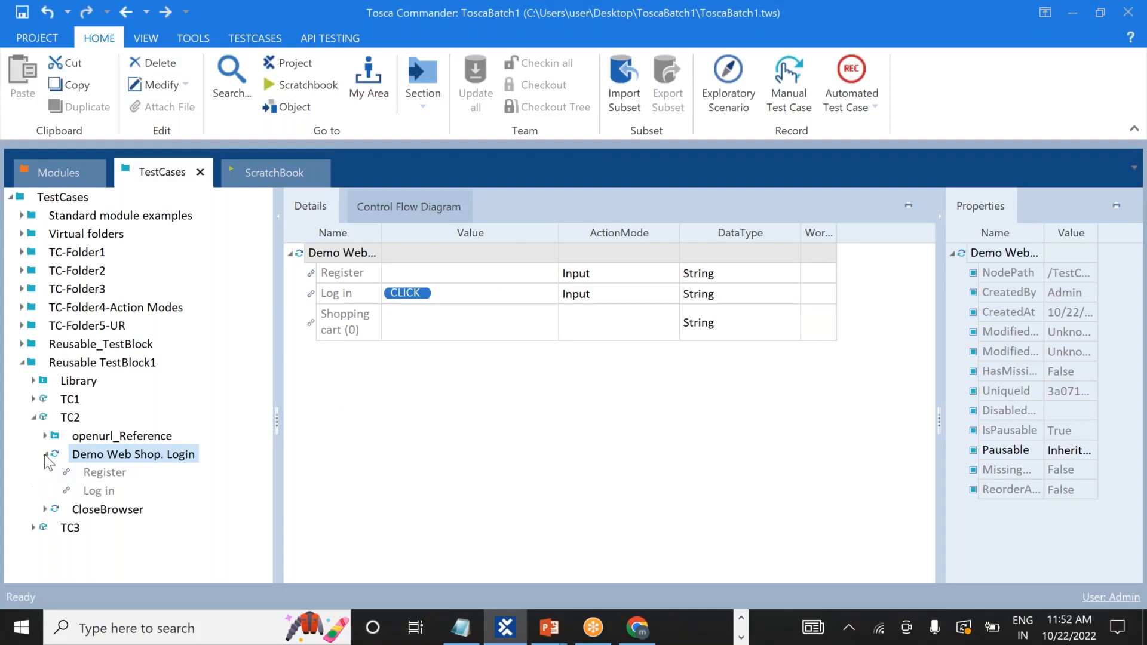
left_click(99, 474)
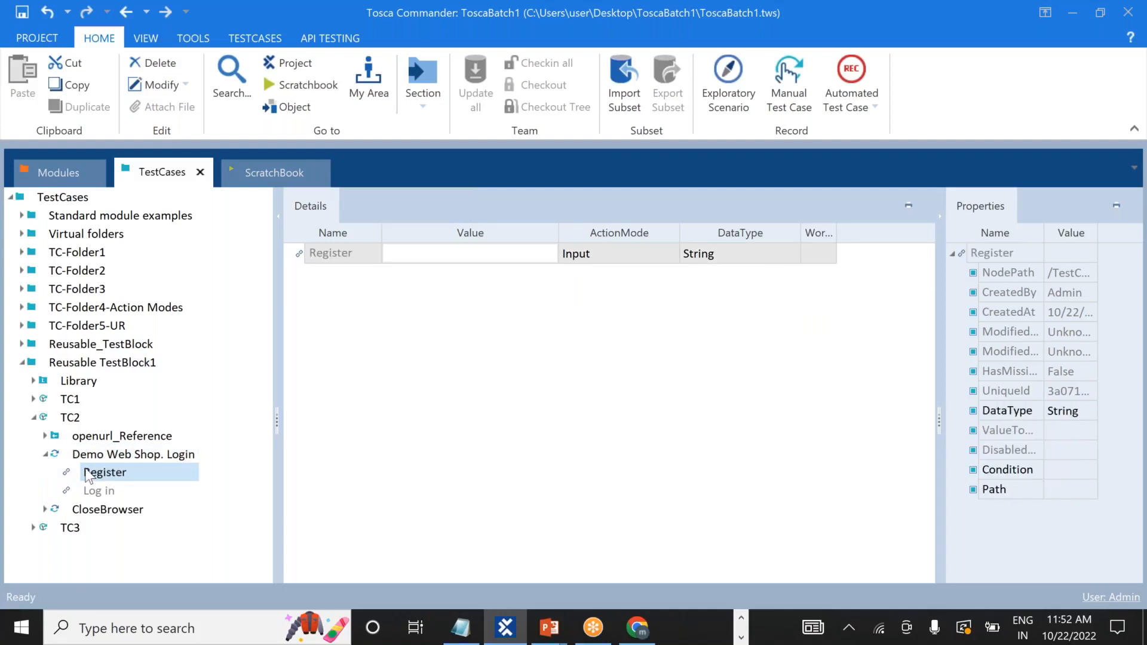
left_click(44, 455)
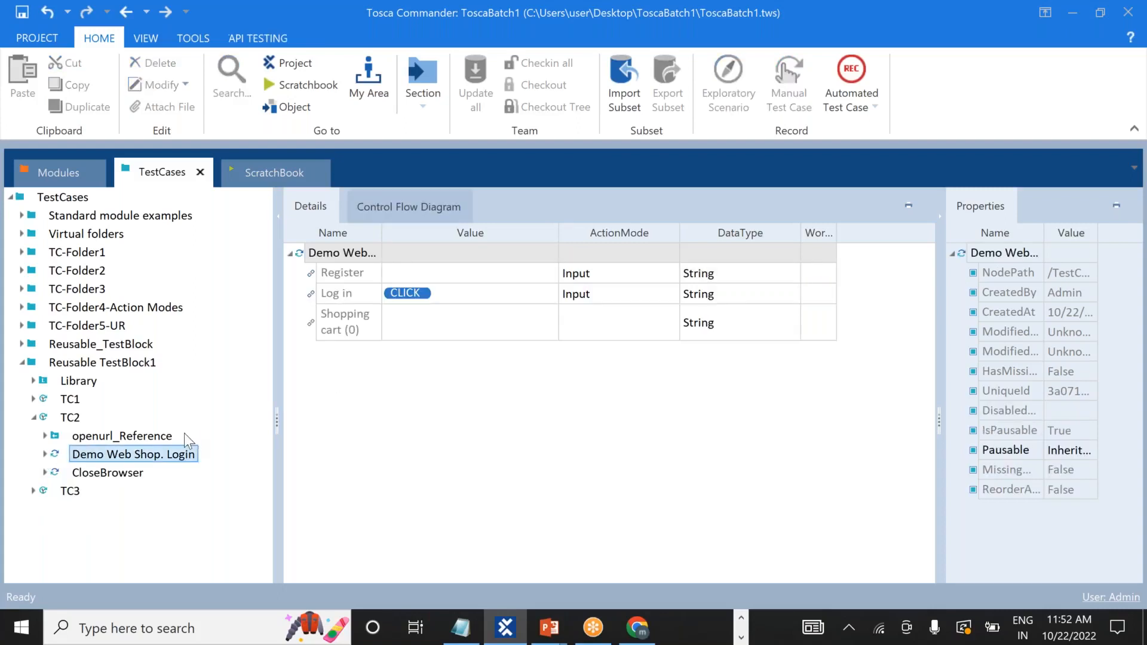
Disable the Register step in TC2's login block, leaving Log in set to CLICK.
right_click(358, 276)
left_click(309, 408)
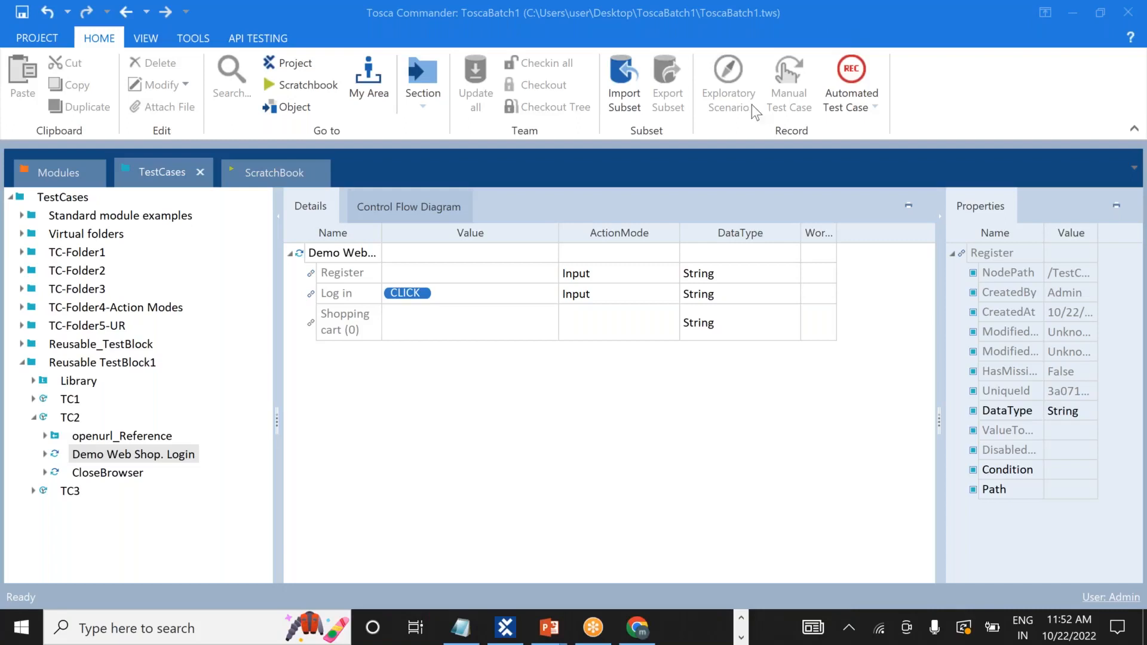
right_click(348, 270)
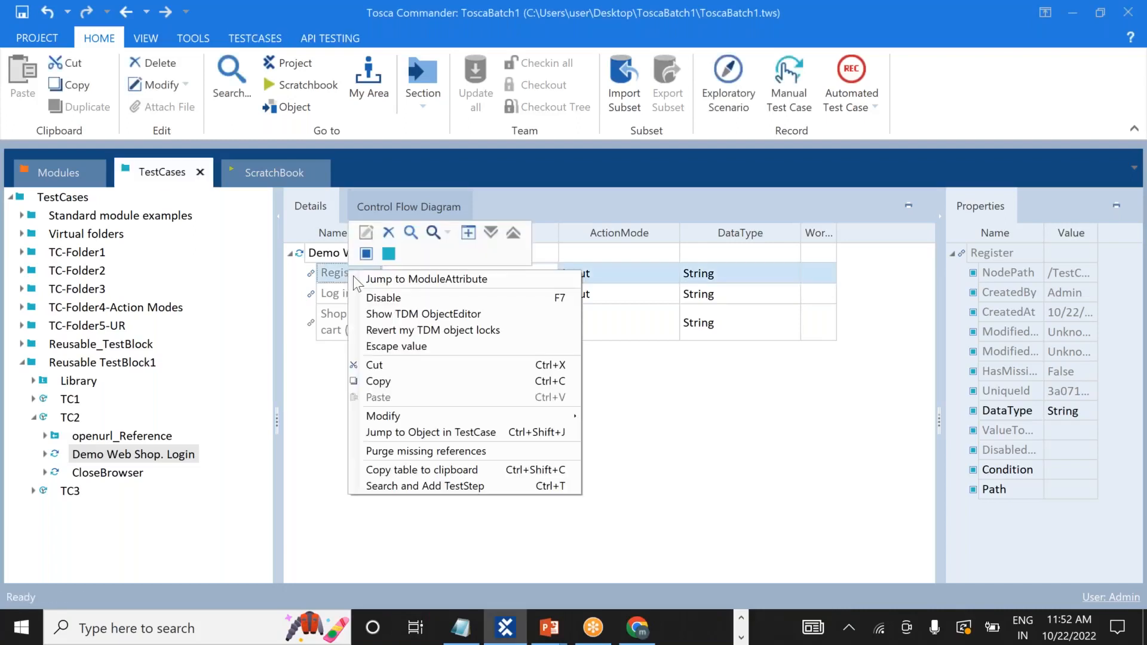
left_click(377, 298)
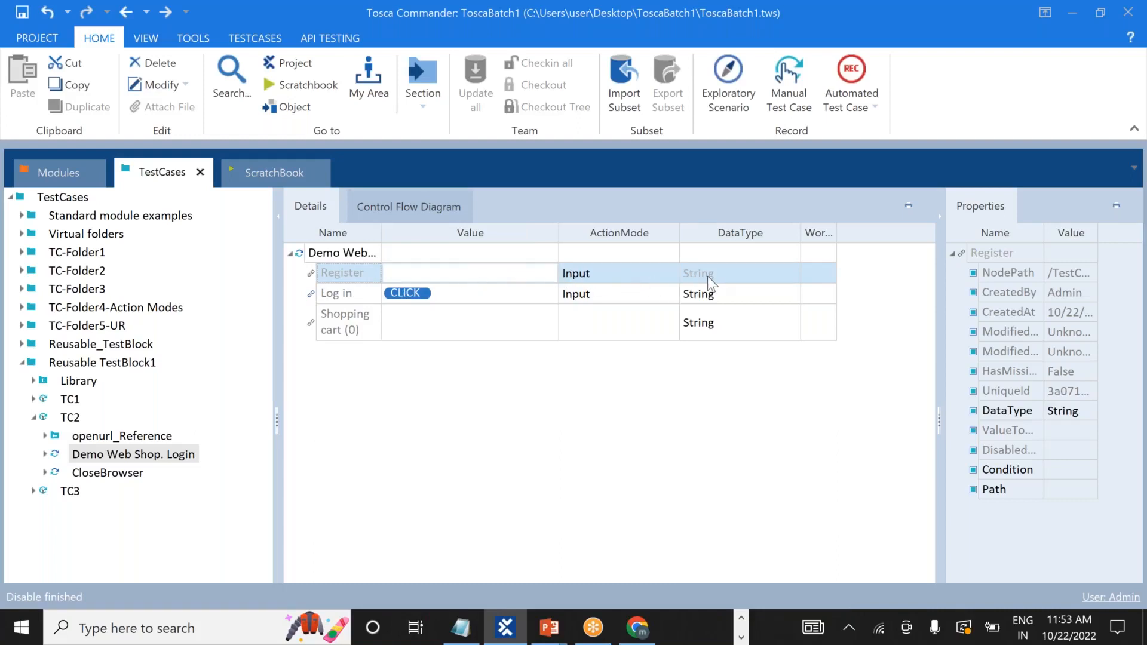
right_click(343, 324)
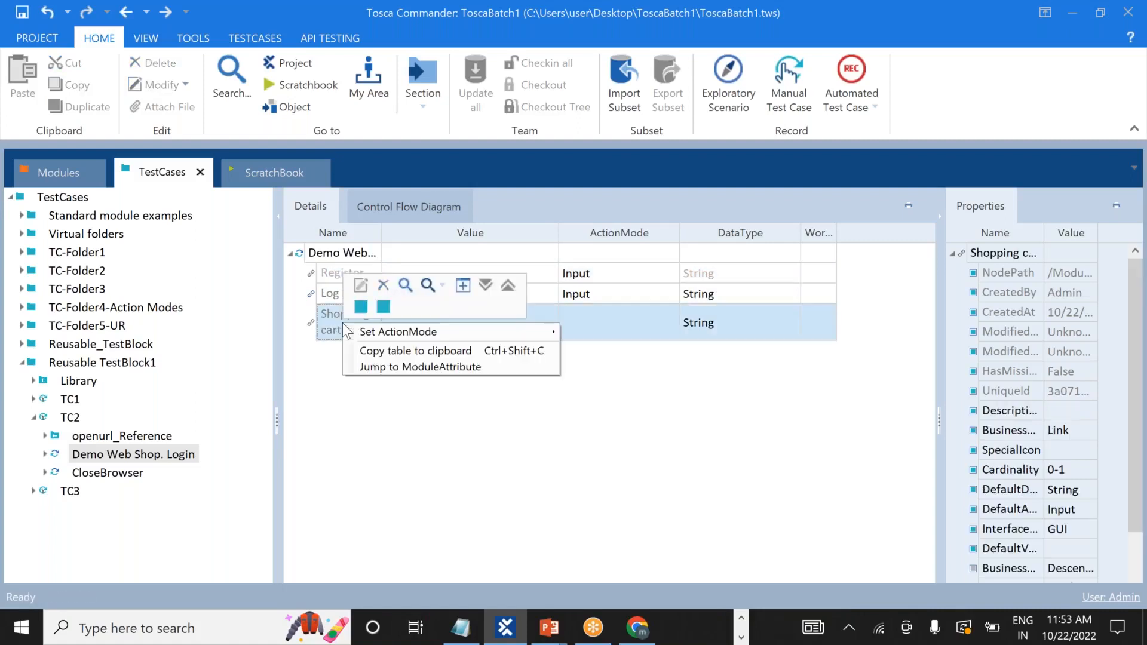
left_click(330, 389)
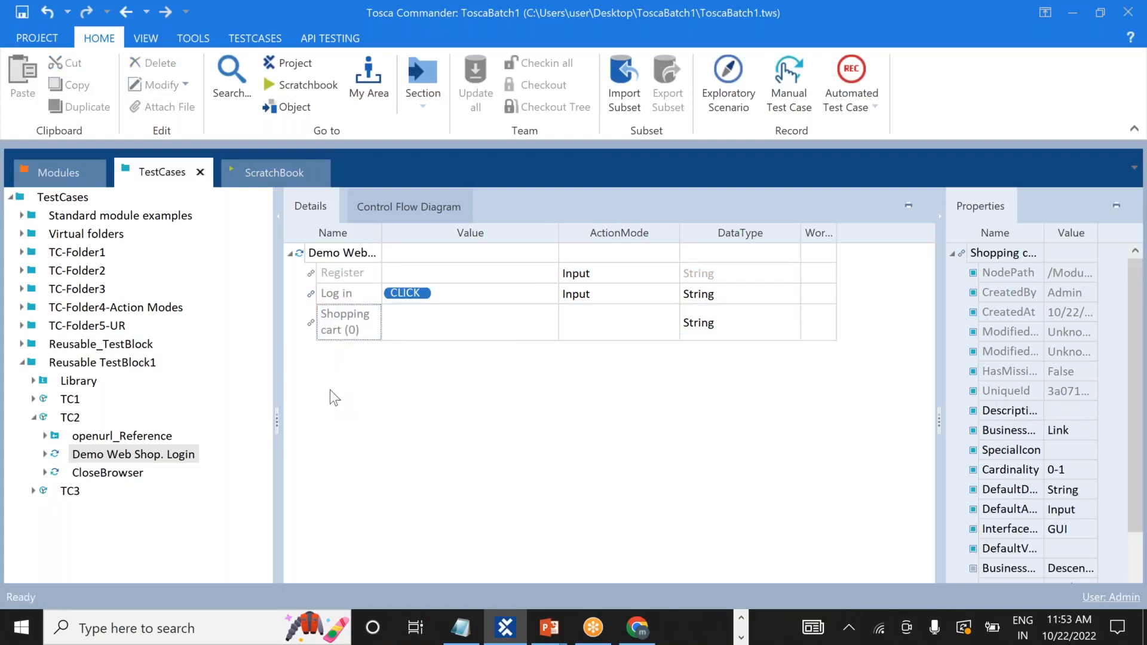
right_click(339, 328)
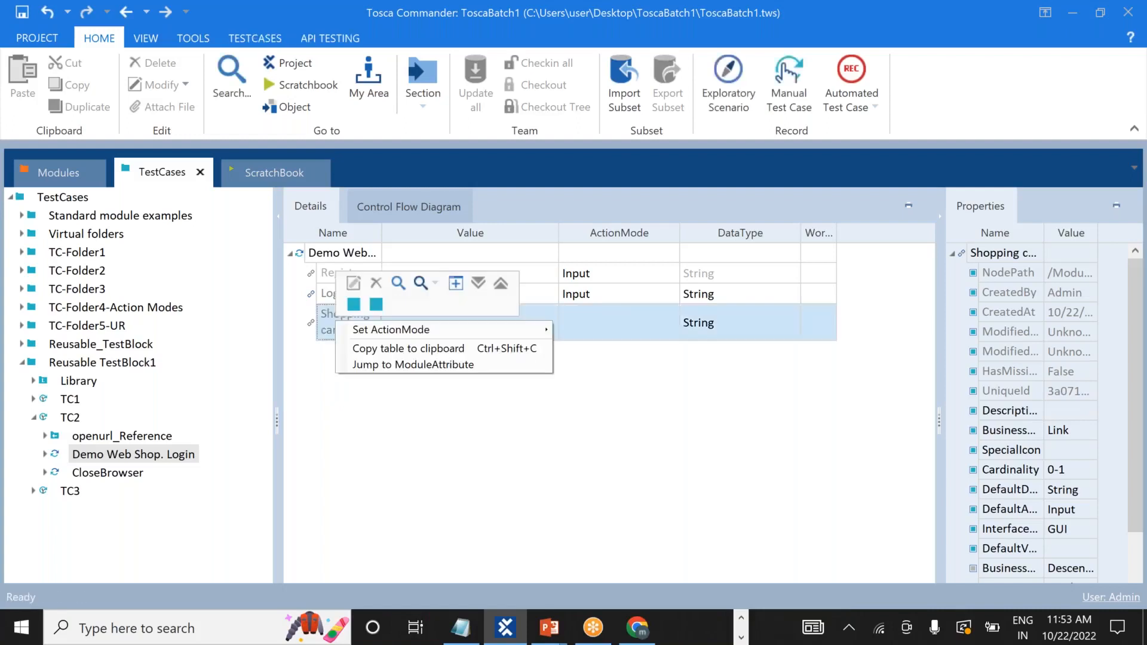
left_click(832, 438)
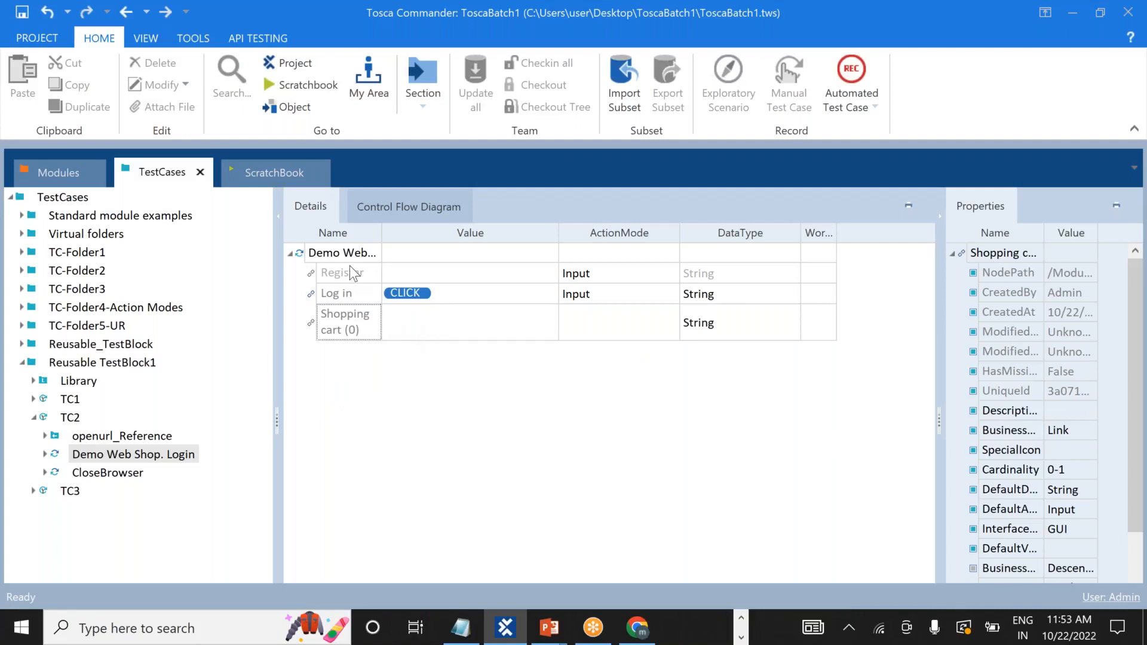
left_click(33, 417)
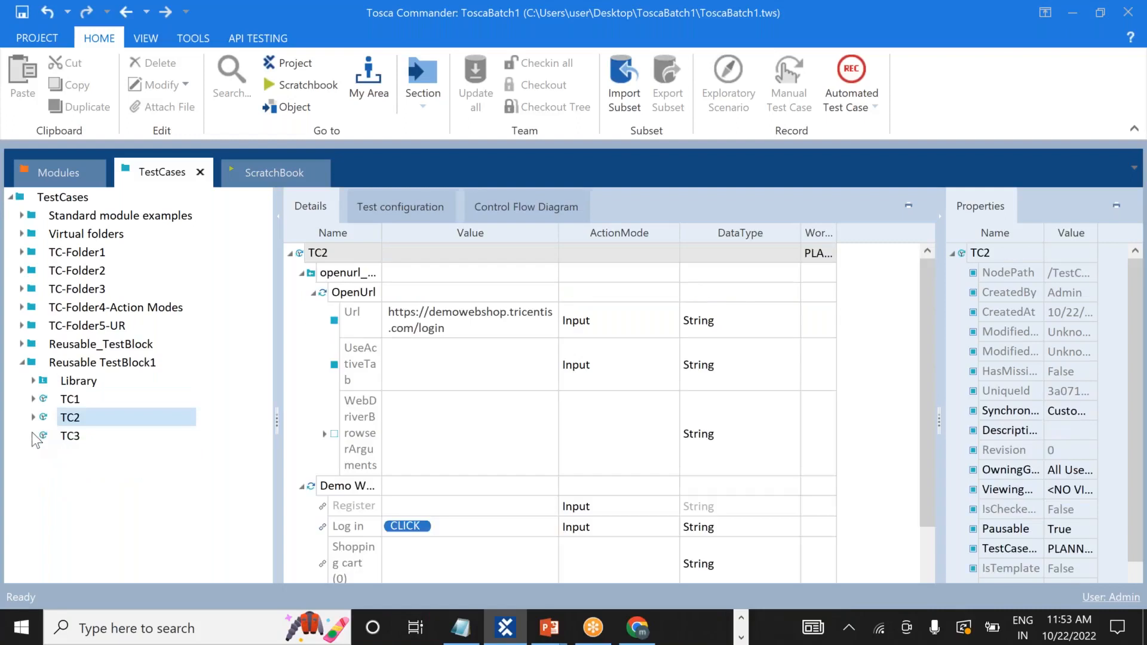
Expand TC3's Demo Web Shop. Login block and disable its Register step.
left_click(32, 435)
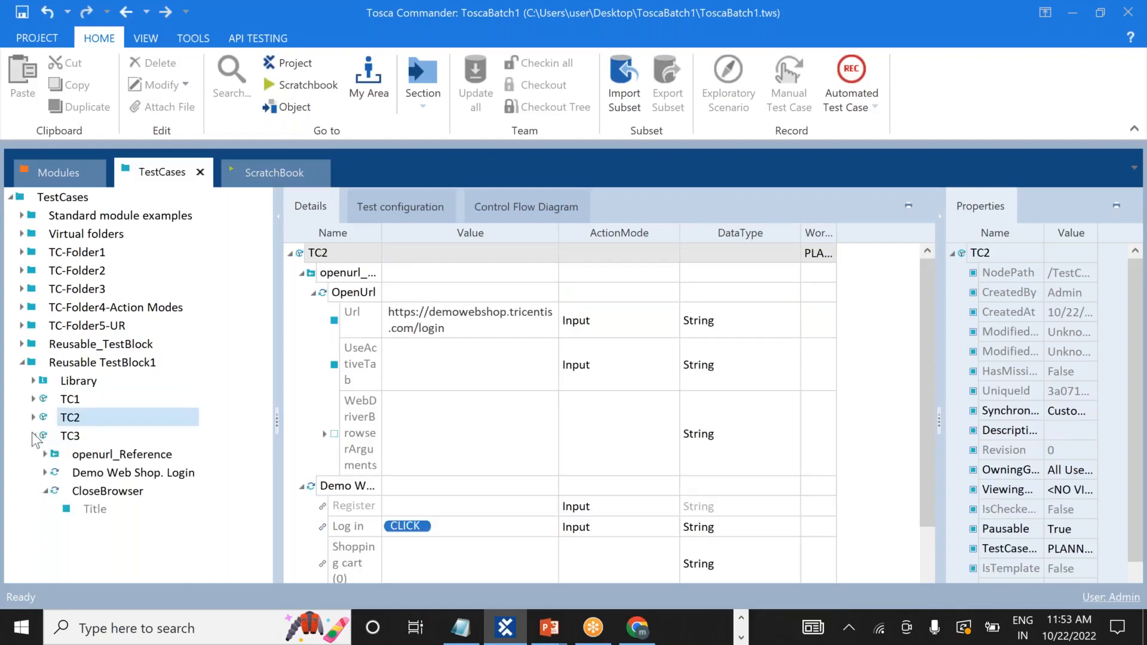
left_click(109, 473)
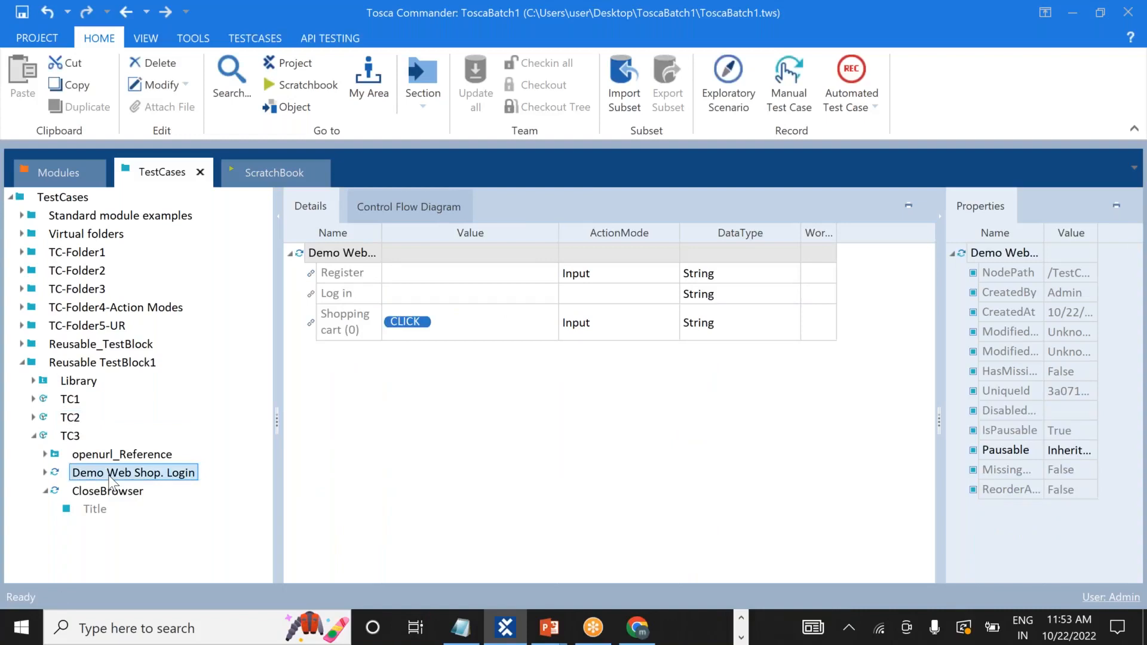
right_click(354, 272)
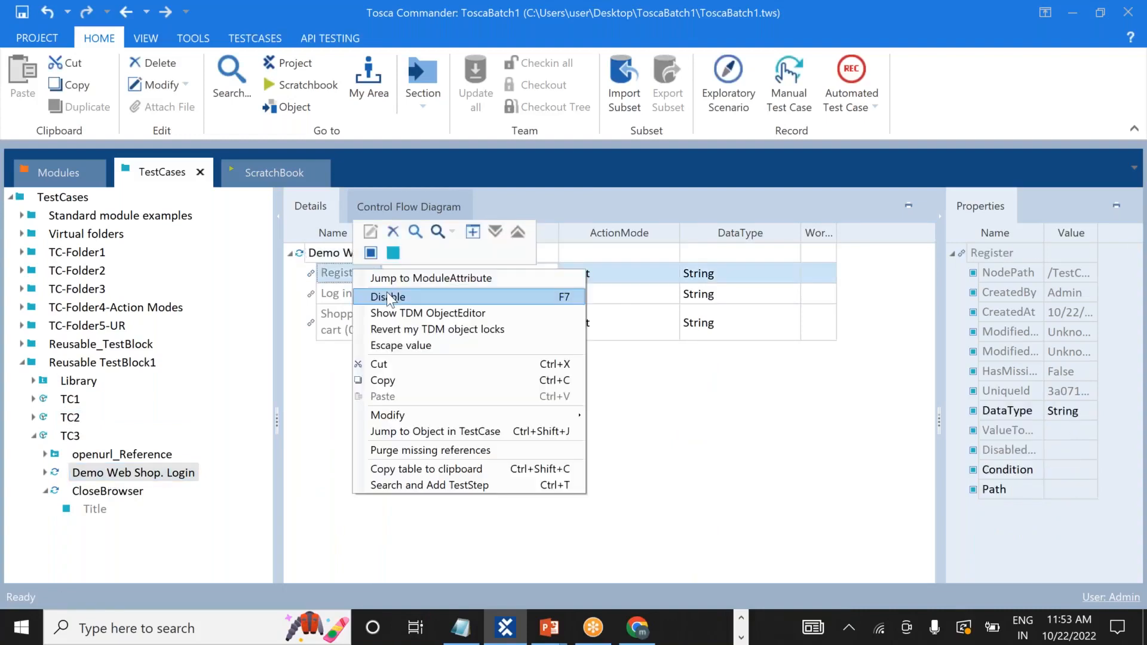
left_click(389, 297)
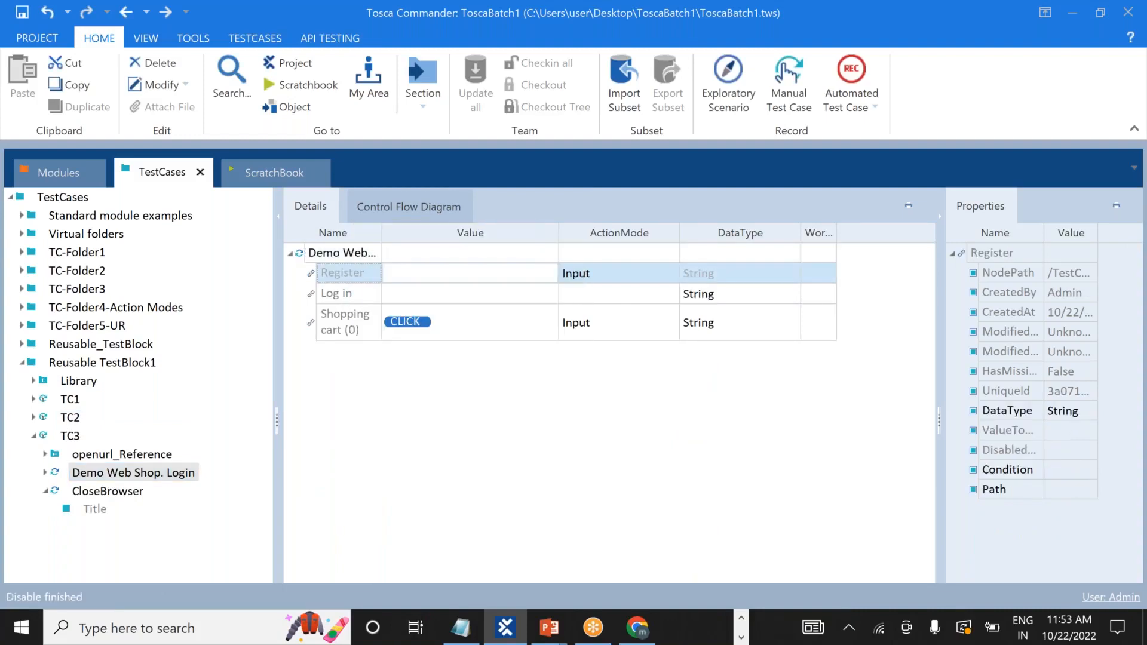
Enter {Click} as the value of TC3's Log in step.
right_click(338, 292)
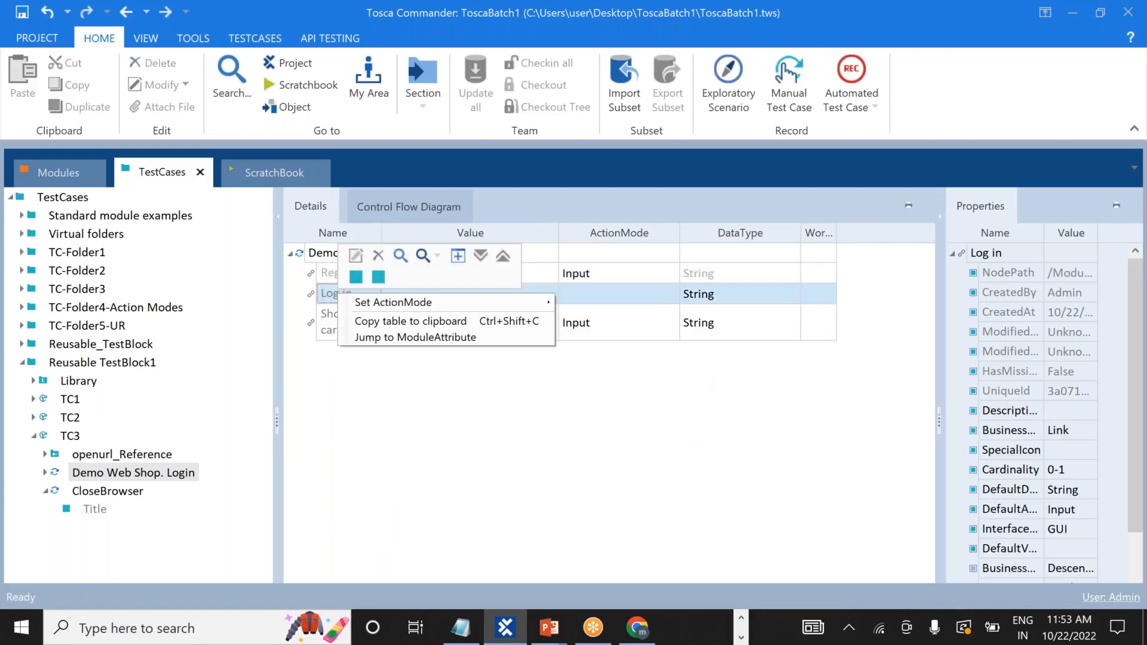
left_click(322, 297)
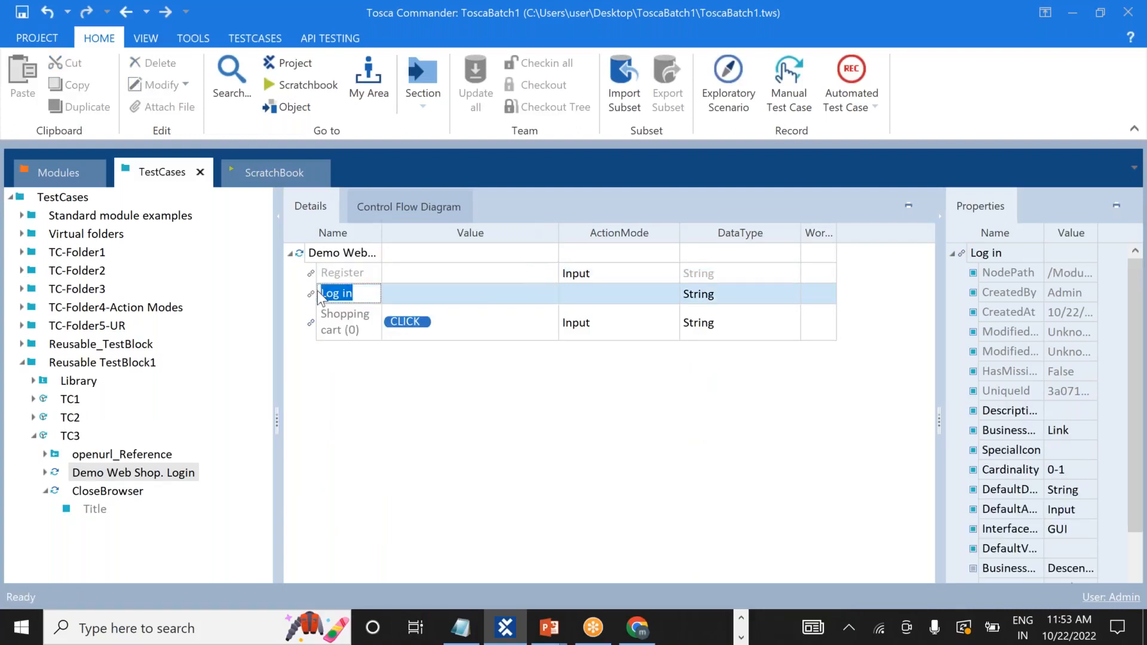
left_click(417, 289)
left_click(417, 290)
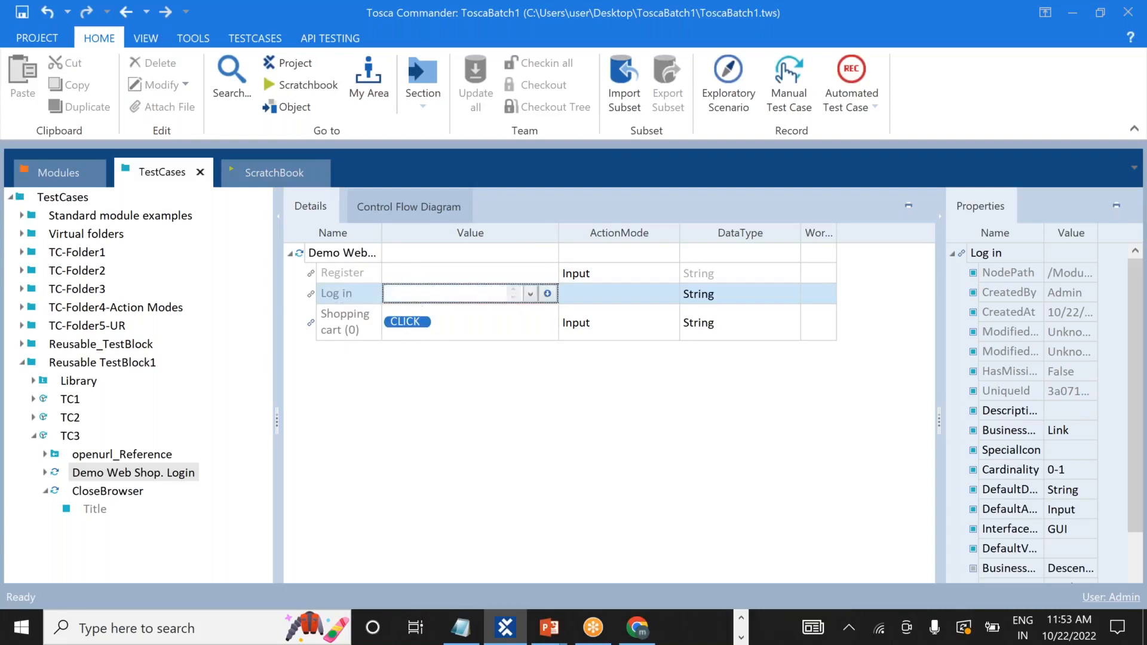
type("{Click}")
key("Return")
Disable TC3's Log in step and clear its value so it is empty.
right_click(352, 293)
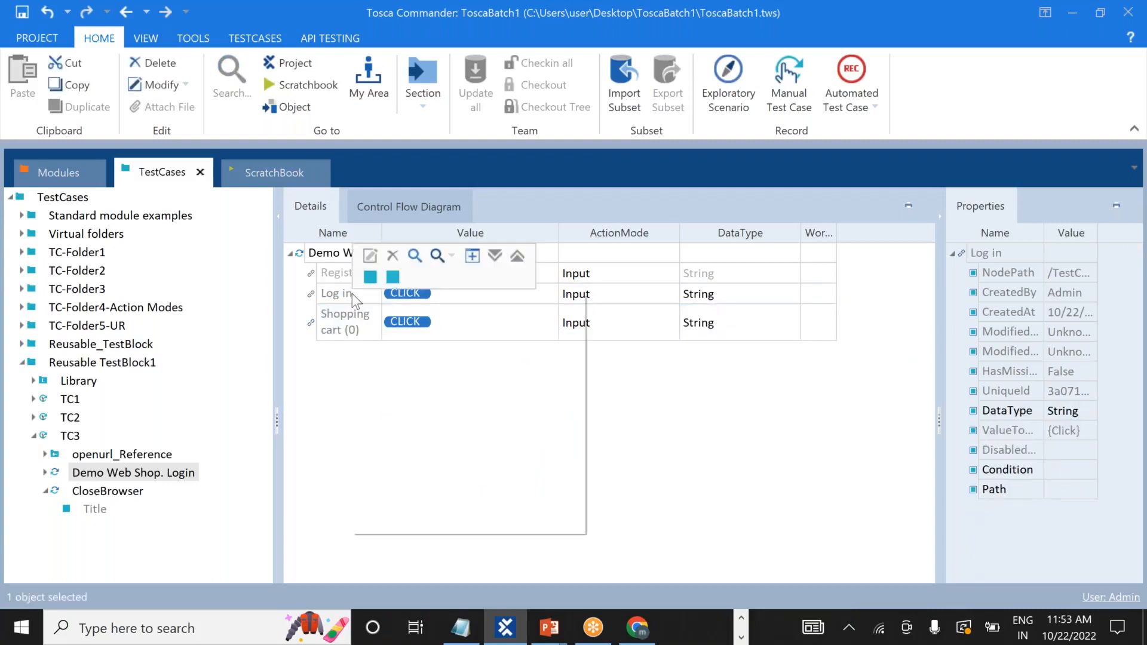
left_click(375, 323)
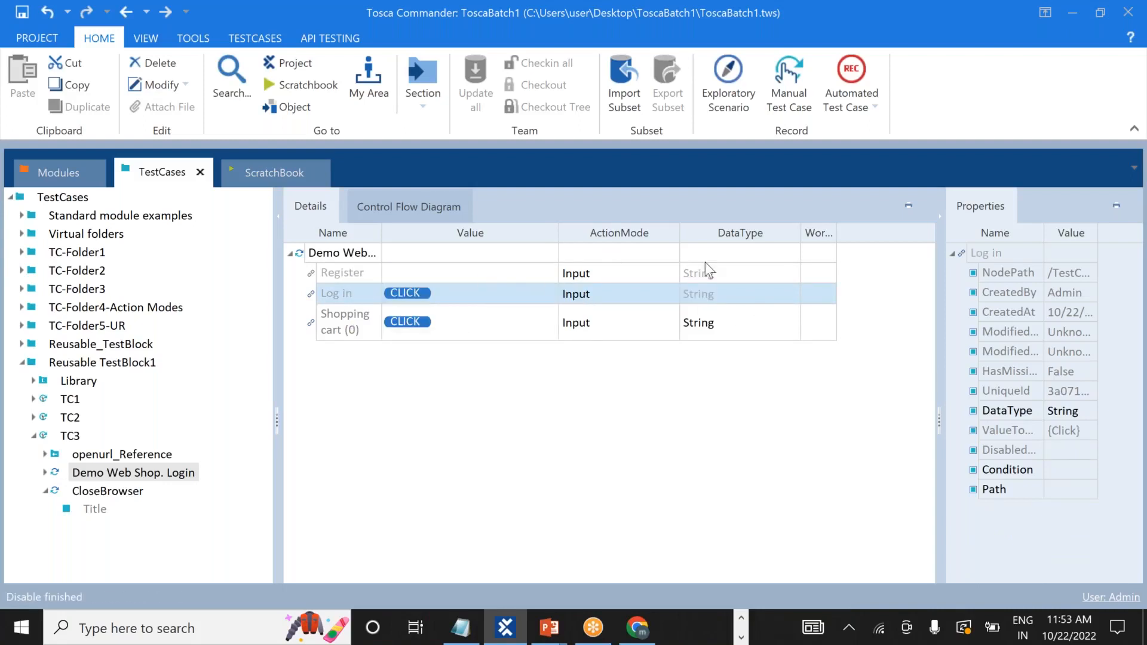
left_click(600, 364)
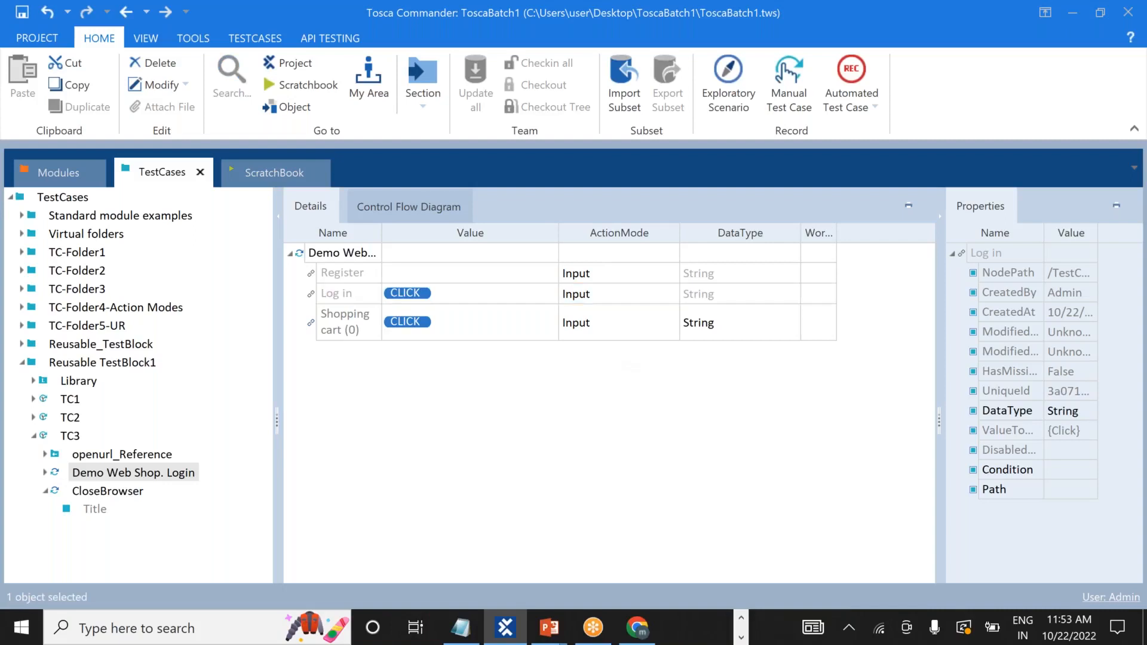
left_click(468, 295)
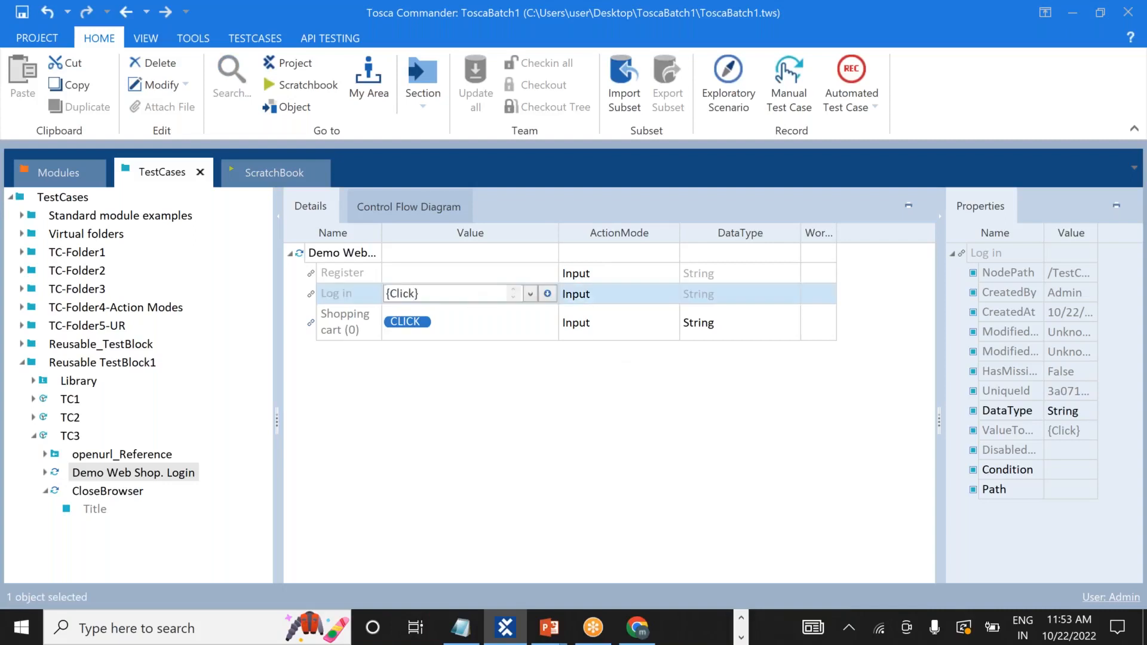
key("BackSpace")
key("BackSpace")
key("BackSpace")
key("BackSpace")
key("BackSpace")
key("BackSpace")
key("BackSpace")
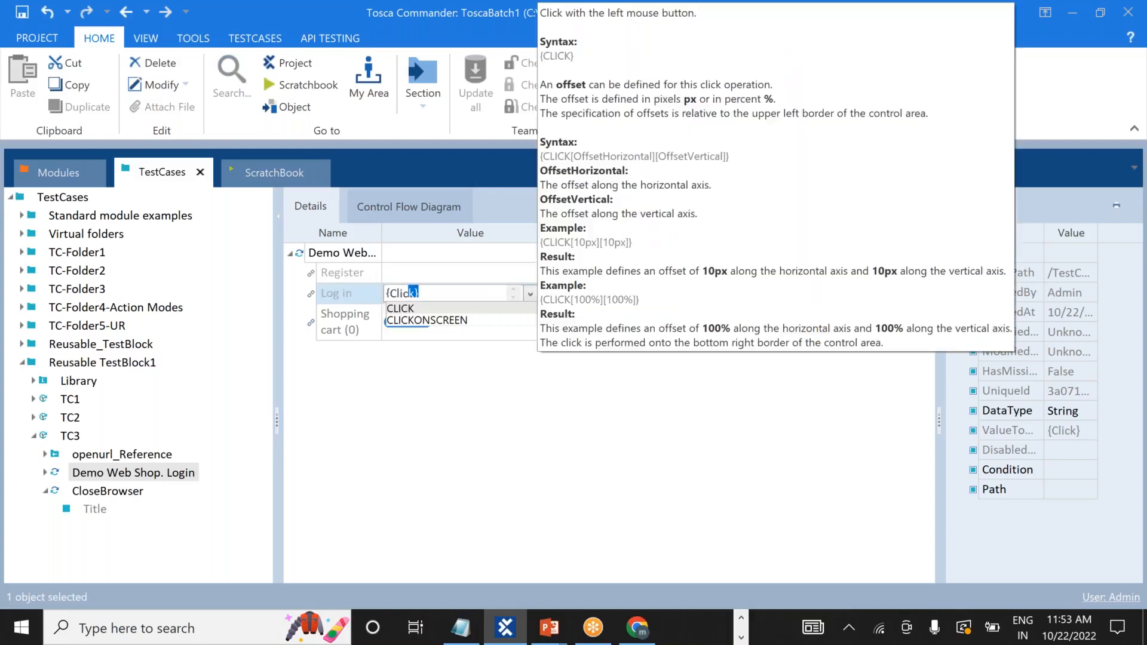
left_click(575, 425)
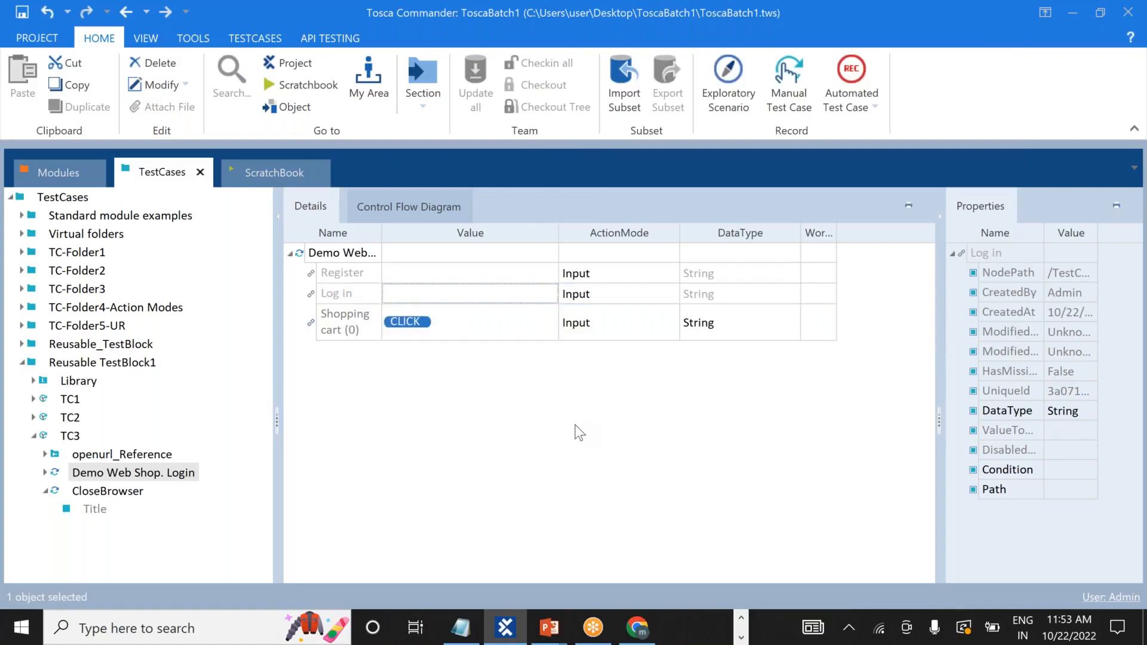
left_click(700, 293)
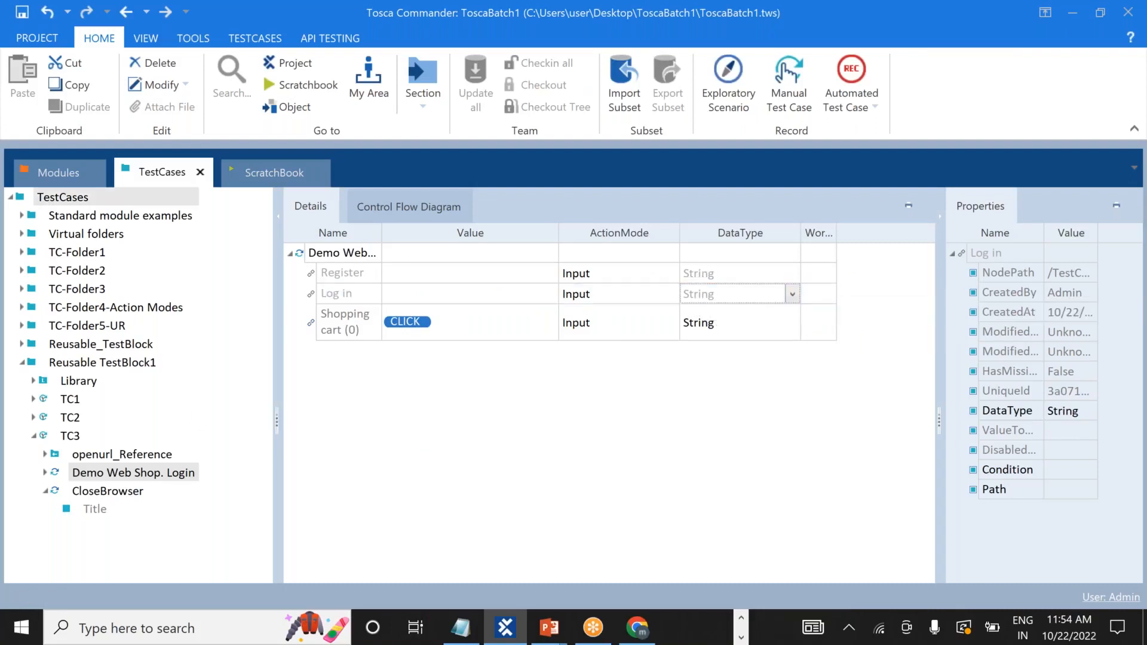
Expand Reusable TestBlock1 and run test case TC2 in ScratchBook.
left_click(24, 362)
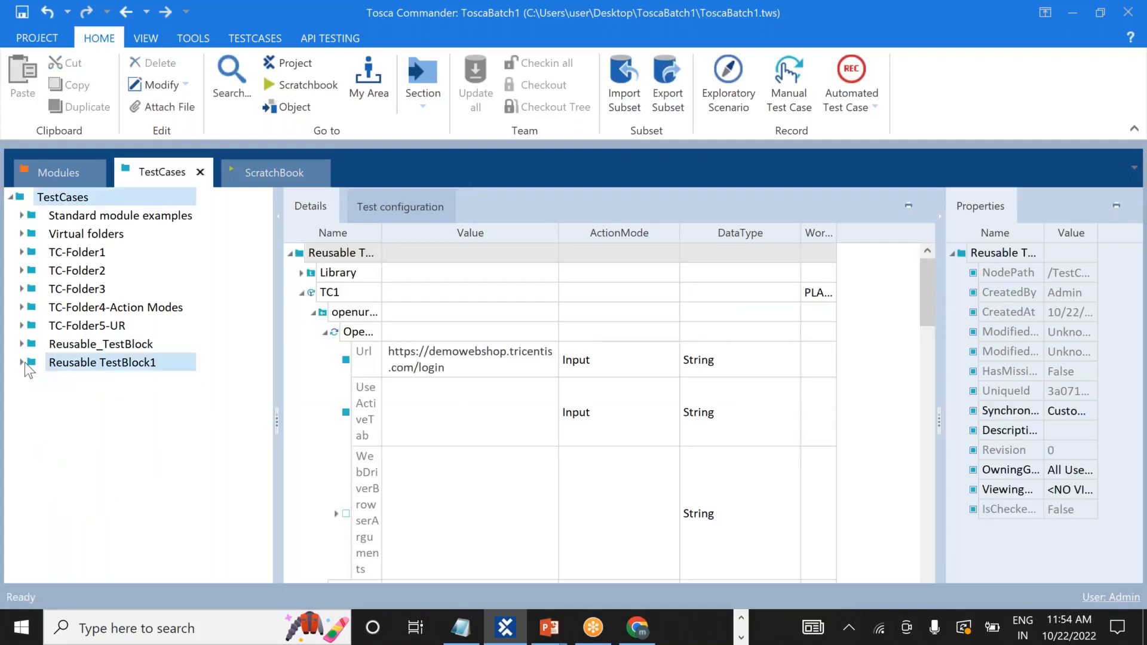
left_click(23, 362)
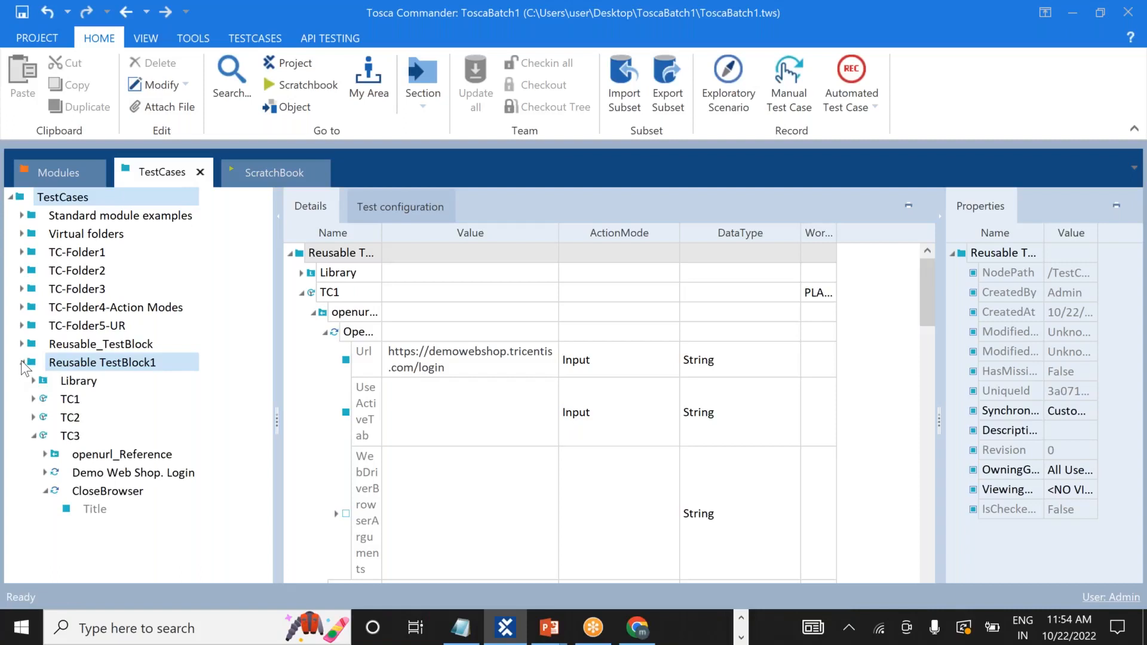
right_click(45, 417)
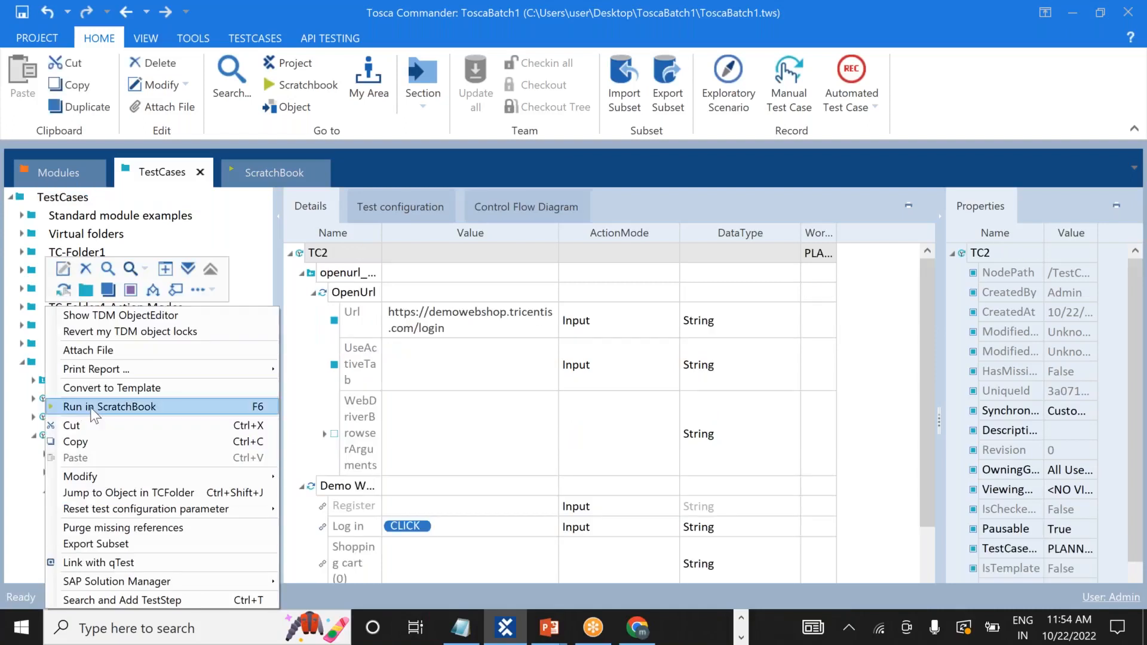
left_click(92, 406)
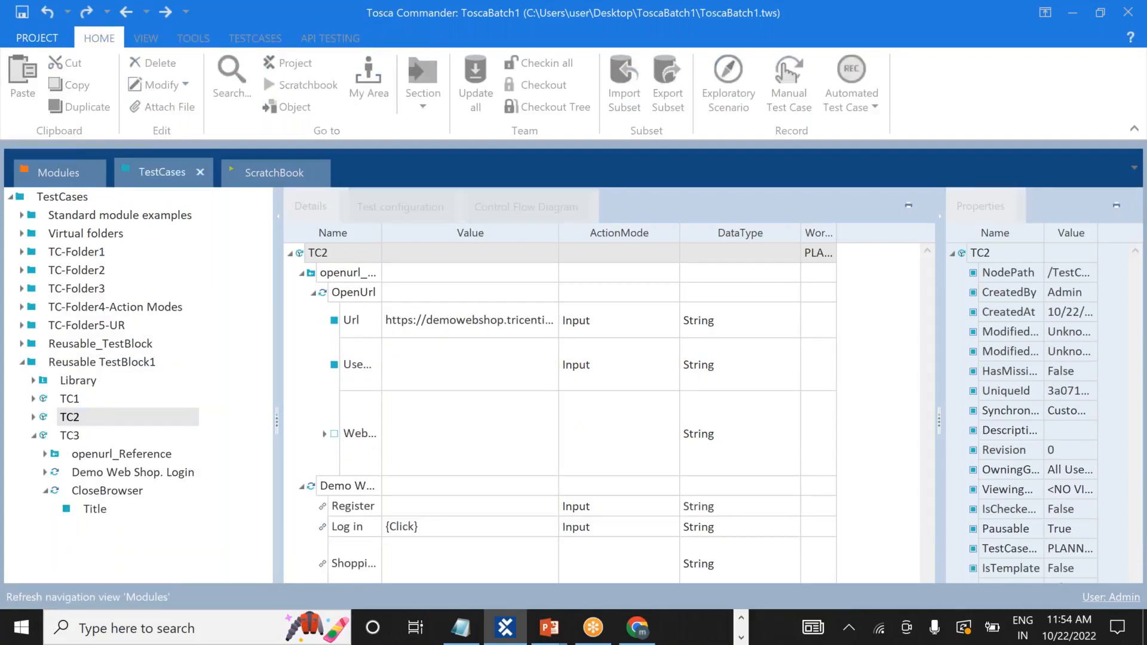
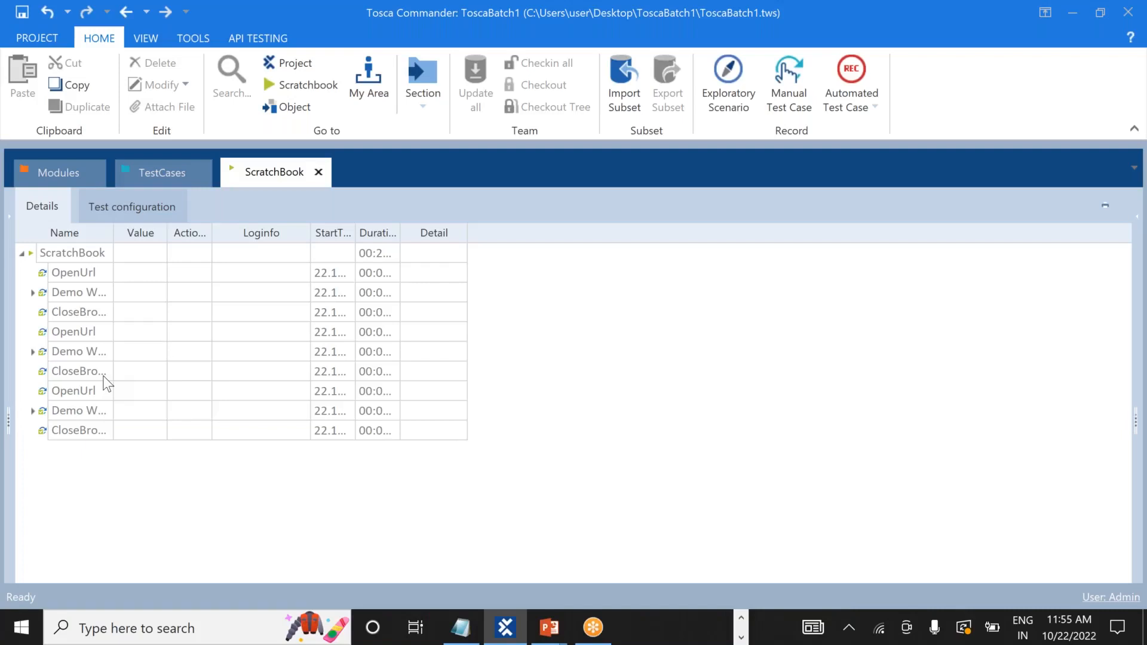
Leave the ScratchBook results and return to the TestCases tree.
left_click(181, 172)
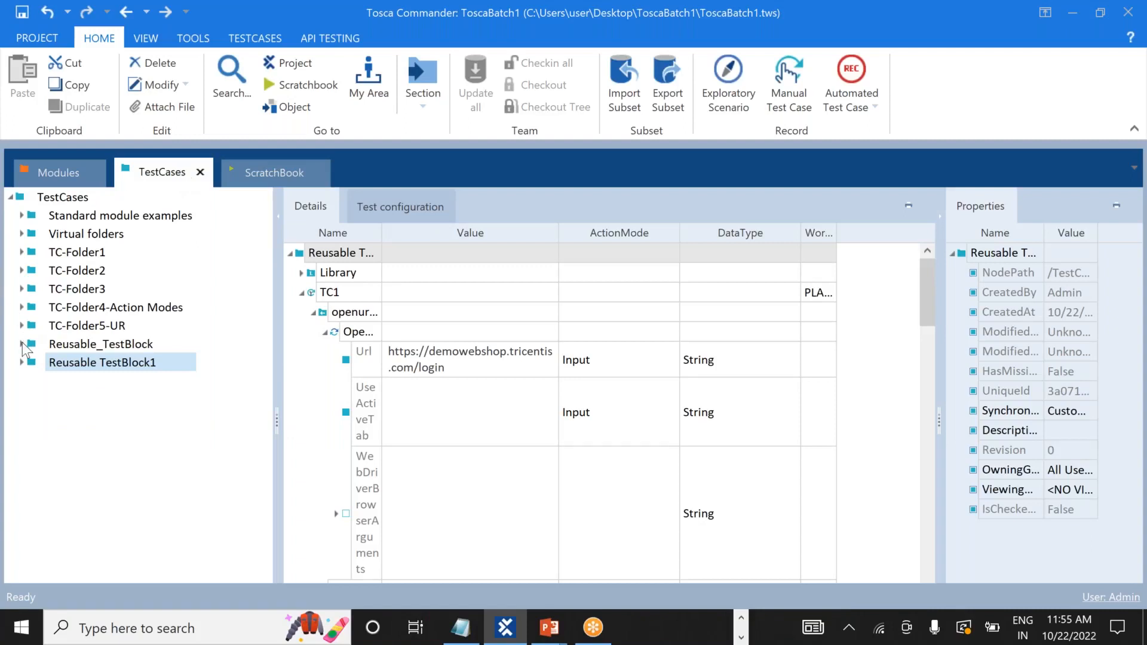
Read through the Notepad++ notes on business parameters and sample login credentials.
key("alt+Tab")
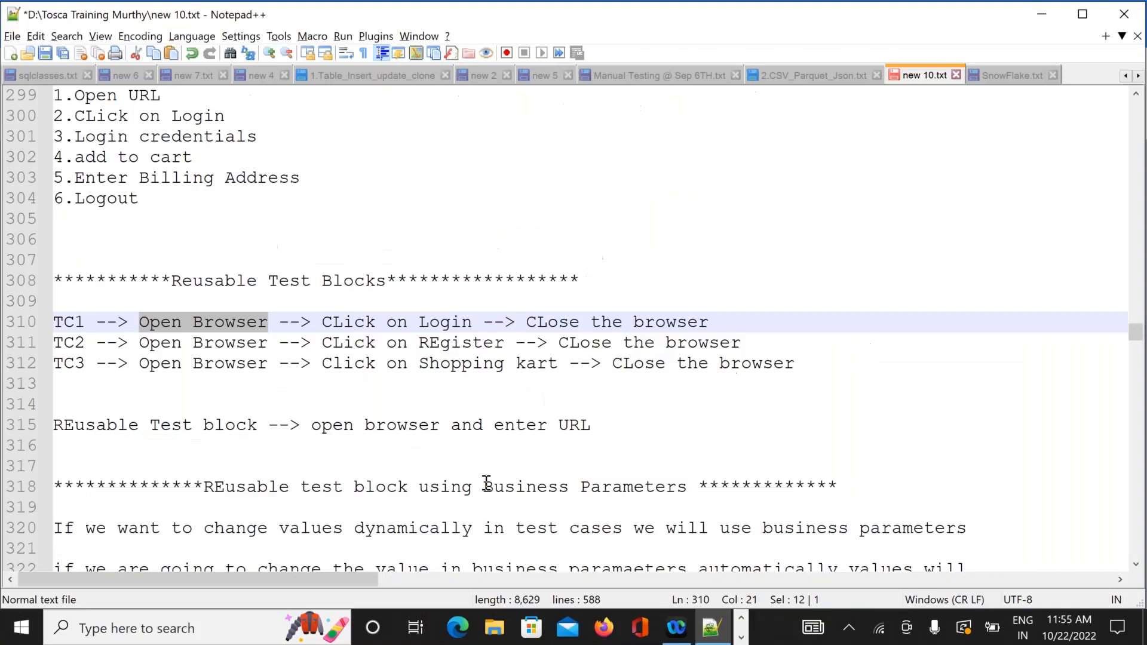
left_click(487, 484)
key("Down")
key("Down")
key("Down")
key("Down")
key("Down")
key("Down")
key("Down")
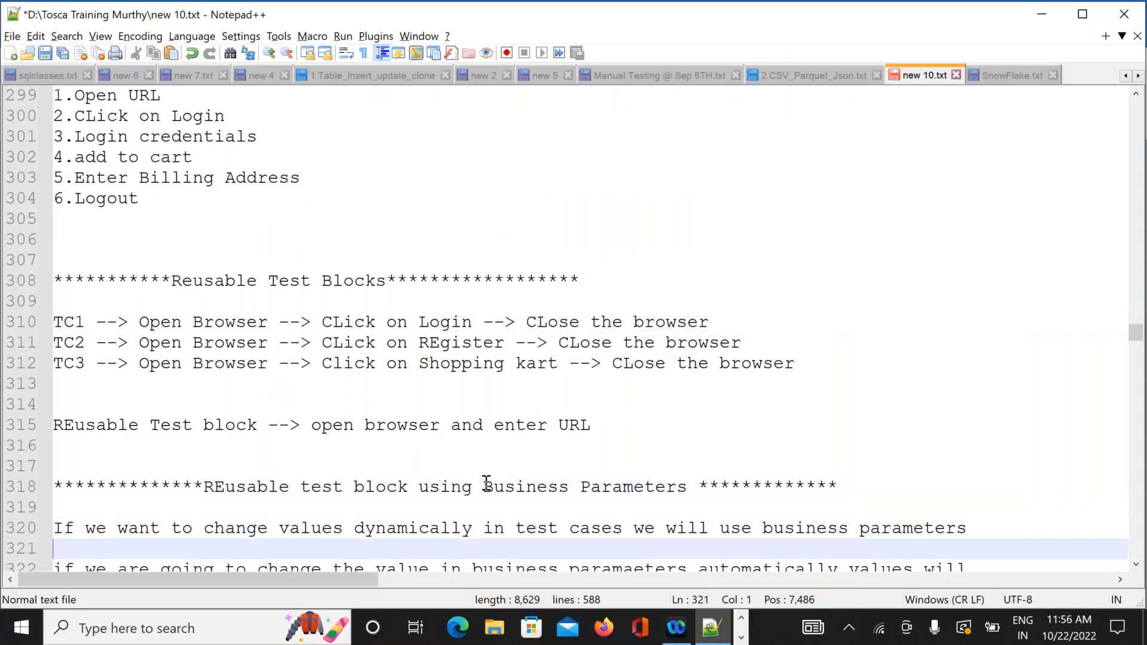
key("Down")
key("Down")
key("Down")
key("Down")
key("Down")
key("Down")
key("Down")
key("Down")
key("Down")
key("Down")
key("Down")
key("Down")
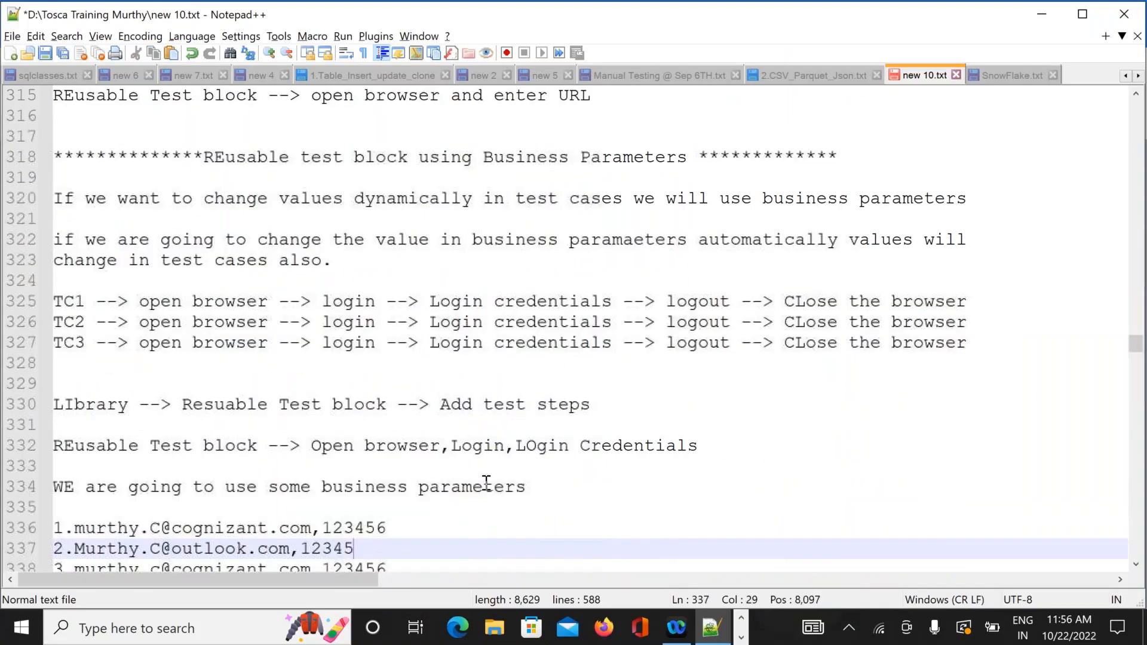
key("Down")
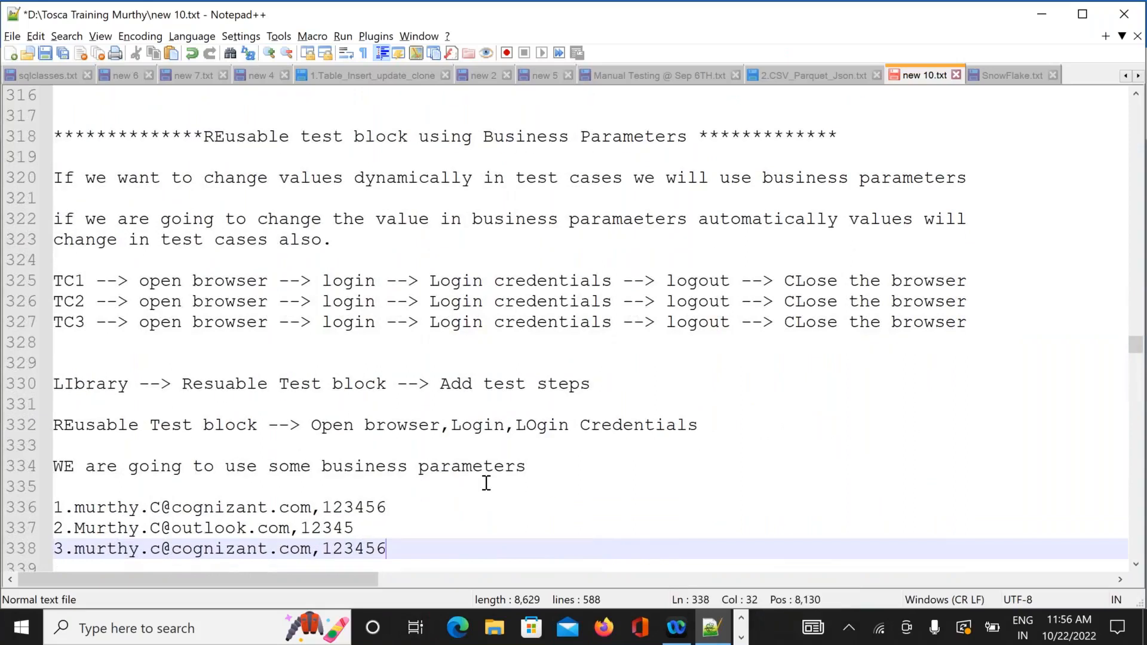
key("Down")
key("Down")
key("Down")
key("Down")
key("Down")
key("Down")
key("Down")
key("Down")
key("Down")
key("Down")
key("Down")
key("Up")
key("Up")
key("Up")
key("Up")
key("Up")
key("Up")
key("Up")
key("Up")
key("Up")
key("Up")
key("Up")
key("Up")
key("Up")
key("Up")
key("Up")
key("Up")
key("Up")
key("Up")
key("Up")
key("Up")
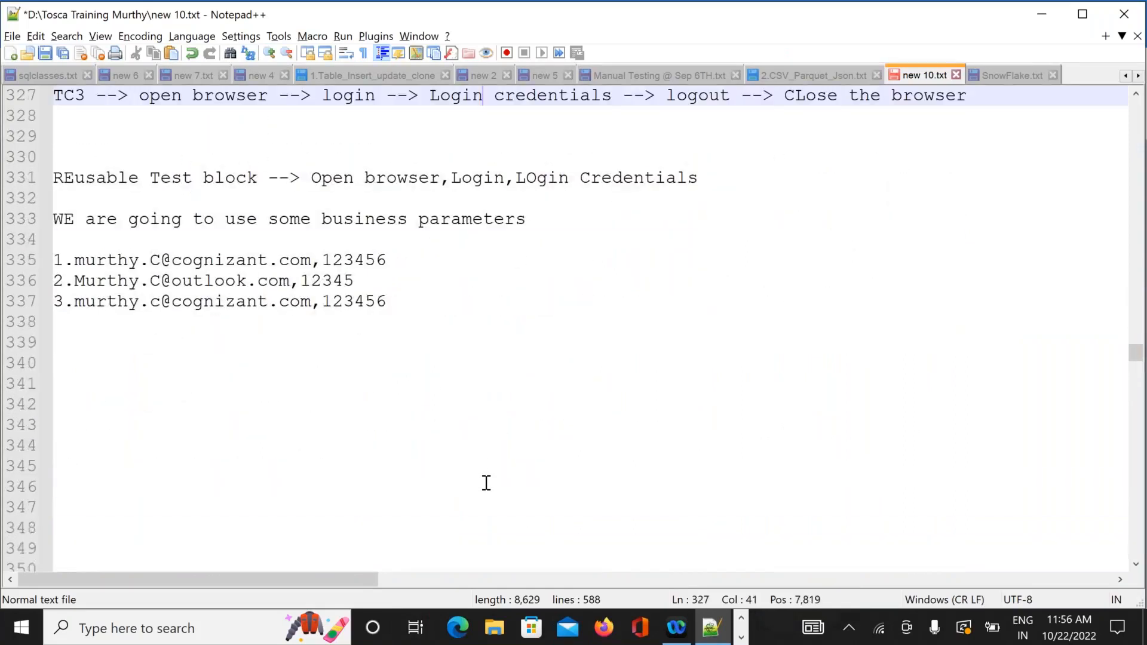
key("Up")
key("Up")
key("Up")
key("Up")
key("Up")
key("Up")
key("Up")
key("Up")
key("Up")
key("Up")
key("Up")
key("Up")
key("Up")
key("Up")
key("Down")
key("Down")
key("Down")
key("Down")
key("Down")
key("Down")
key("Down")
key("Down")
key("Down")
key("Down")
key("Down")
key("Down")
key("Down")
key("Down")
key("Down")
key("Down")
key("Down")
key("Down")
key("Down")
key("Down")
key("Down")
key("Down")
key("Down")
key("Down")
key("Down")
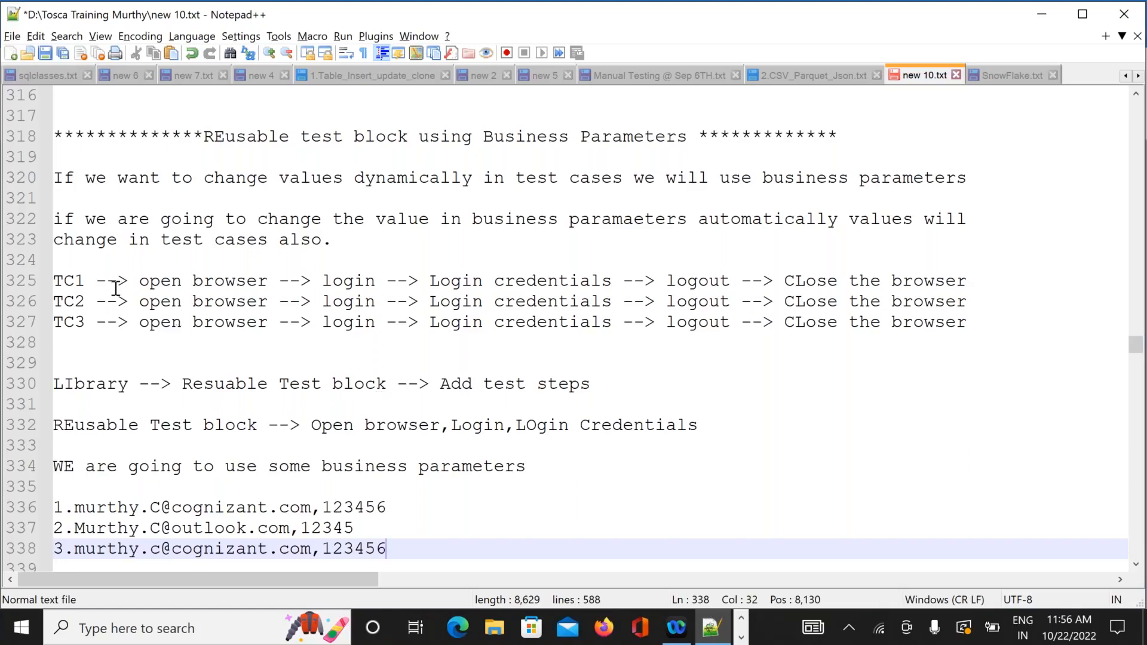
Bookmark line 330 of the notes, which covers adding test steps.
left_click_drag(57, 279, 989, 324)
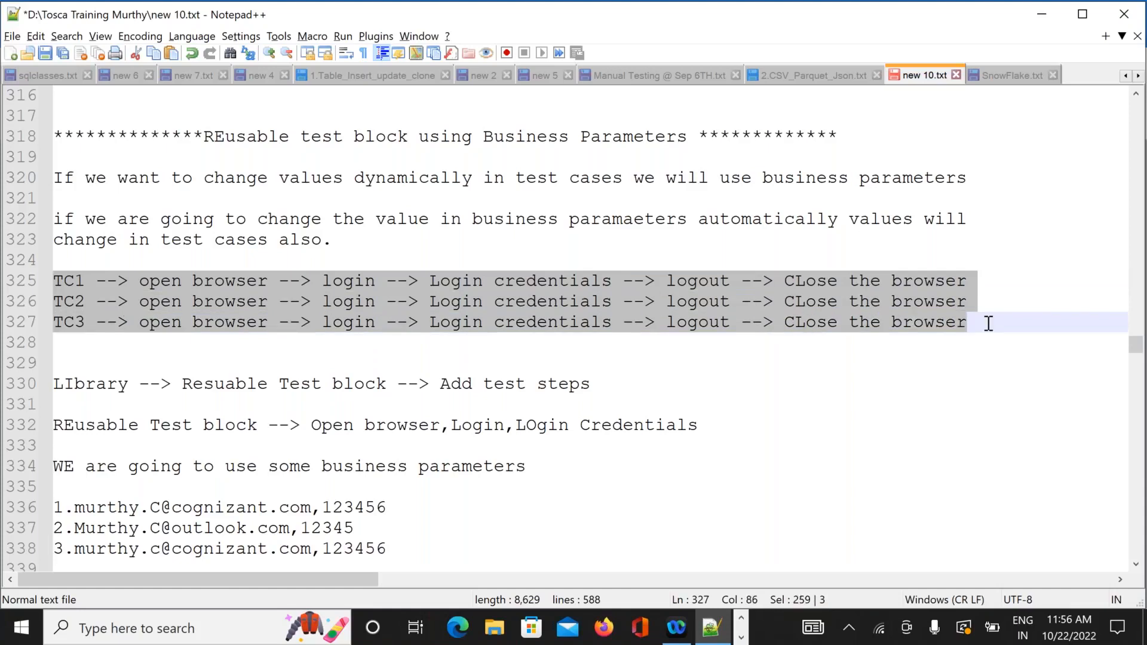
left_click(838, 357)
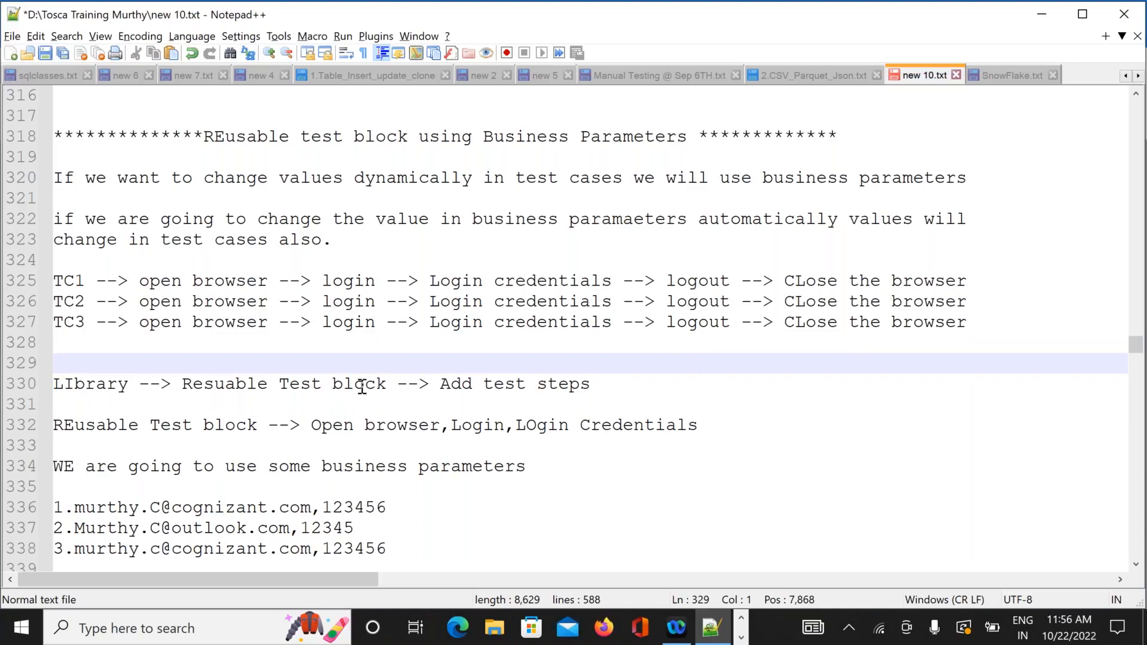
left_click_drag(592, 386, 53, 386)
key("ctrl+F2")
Select the reusable block's step list on line 332, then go back to Tosca Commander.
left_click(312, 426)
left_click_drag(362, 425, 738, 420)
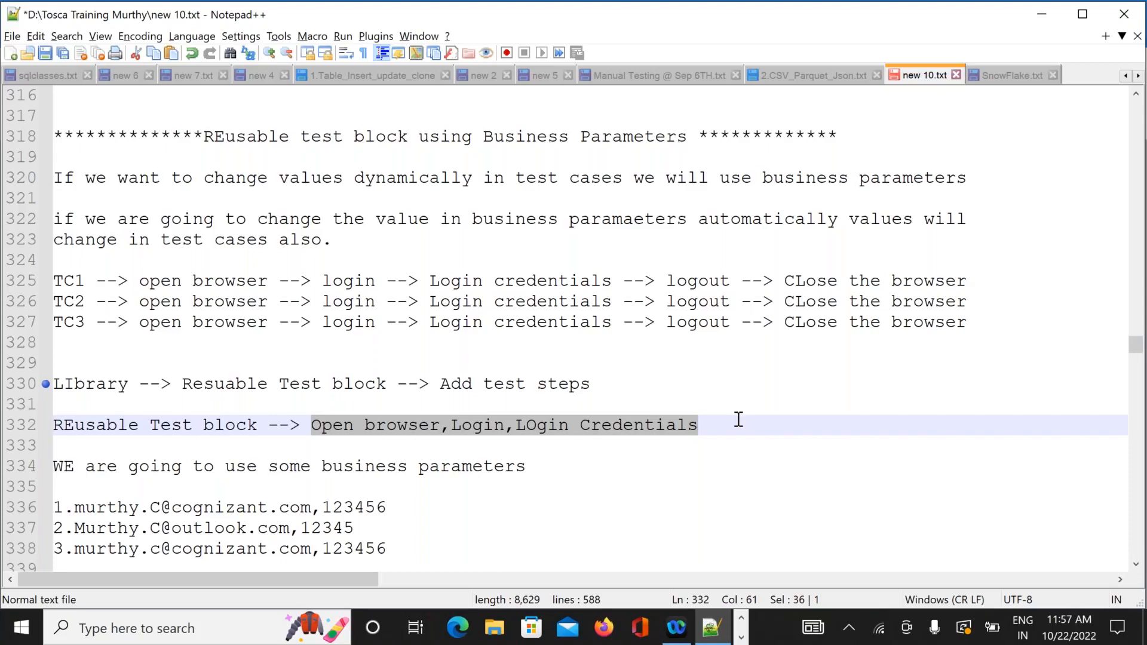
key("alt+Tab")
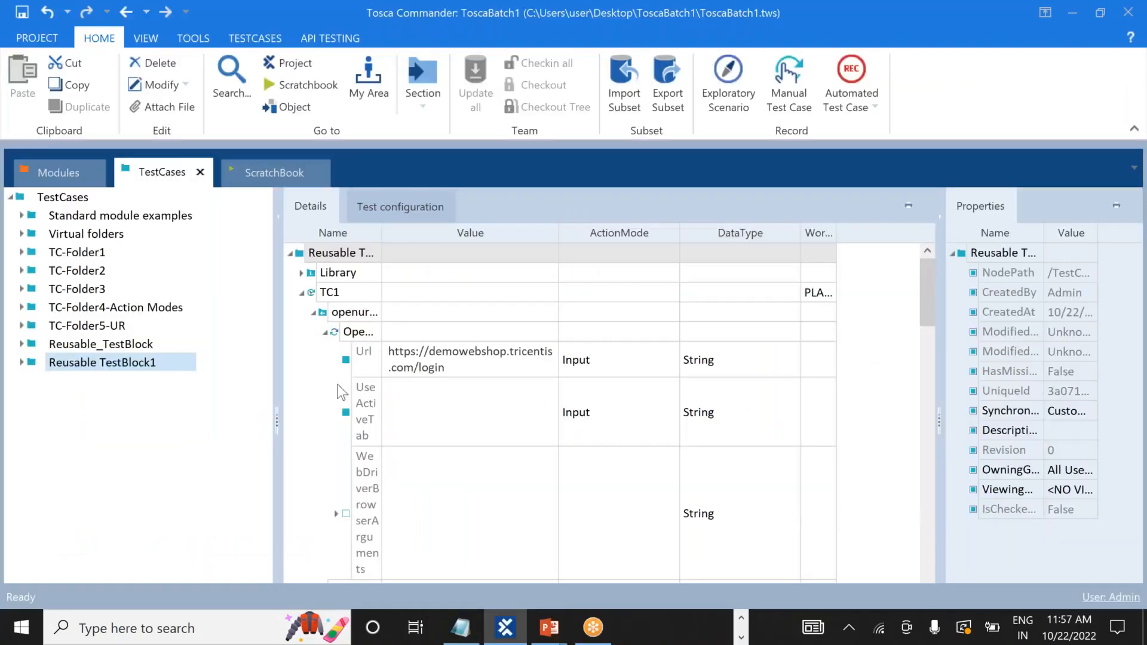
Add a TestStepLibrary named Library under Reusable_TestBlock.
left_click(21, 344)
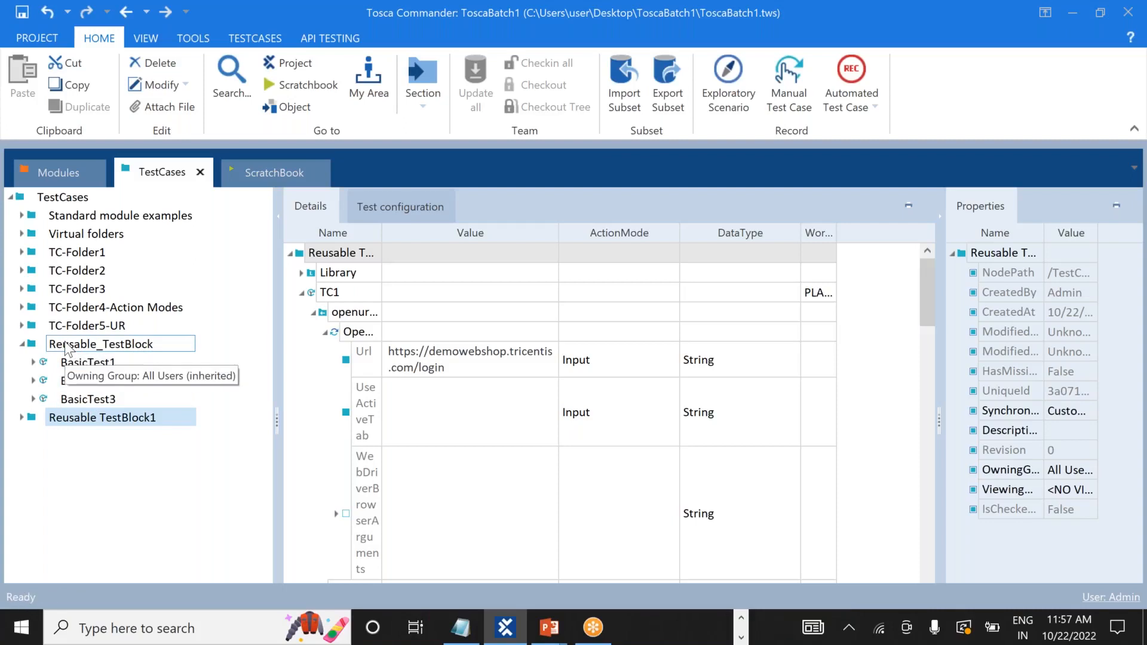
right_click(115, 346)
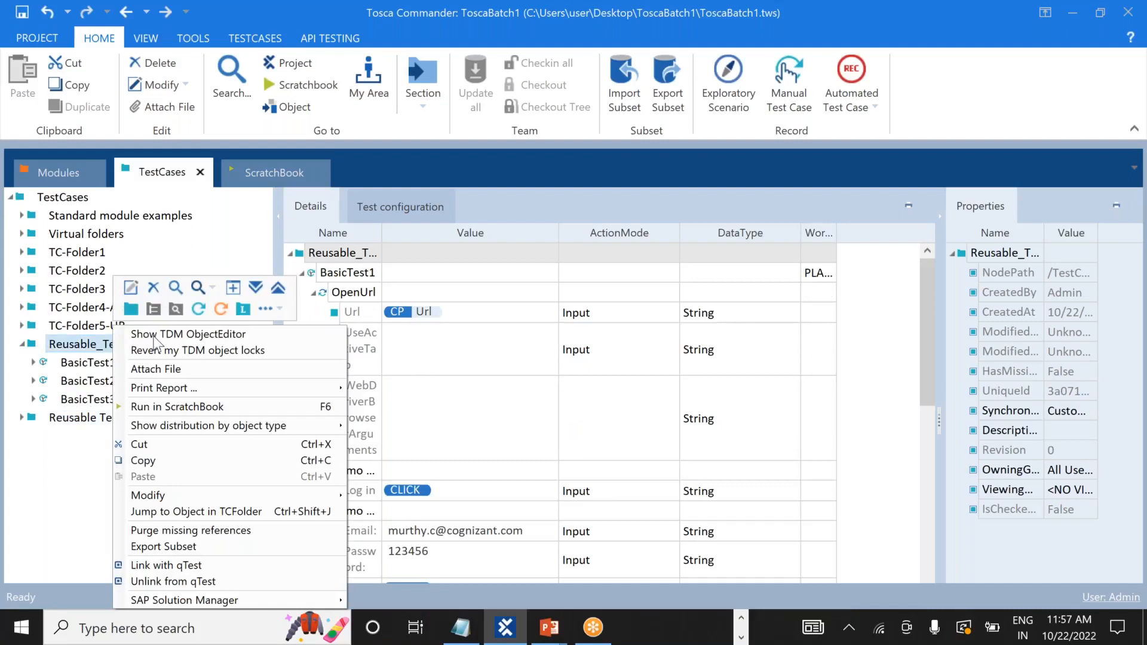
left_click(243, 309)
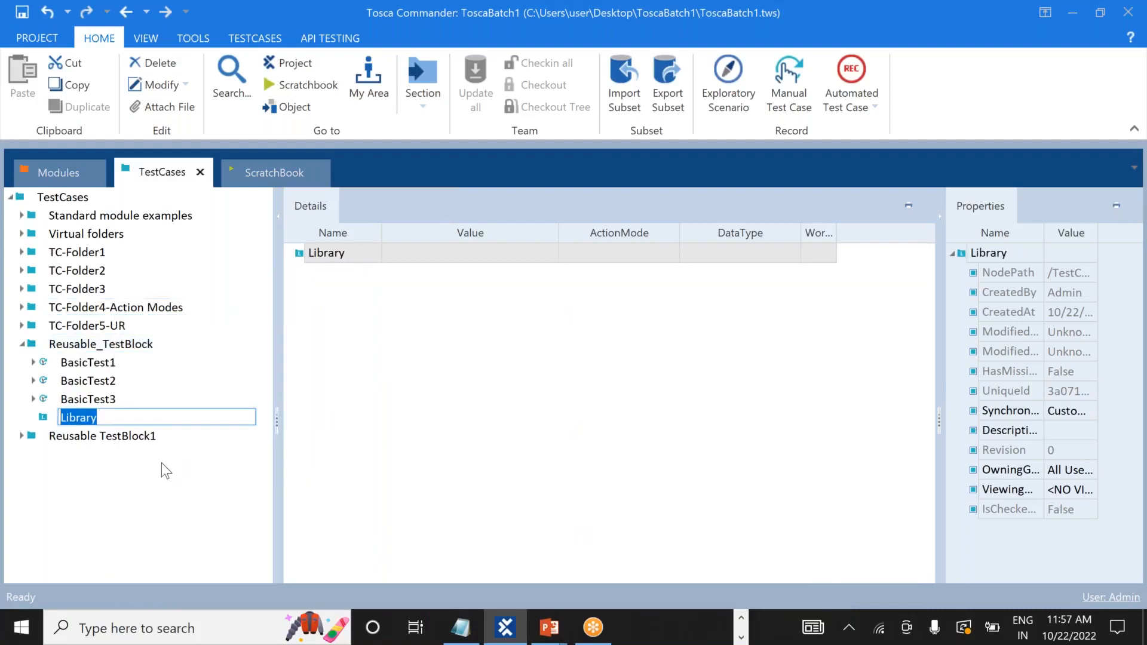
key("Return")
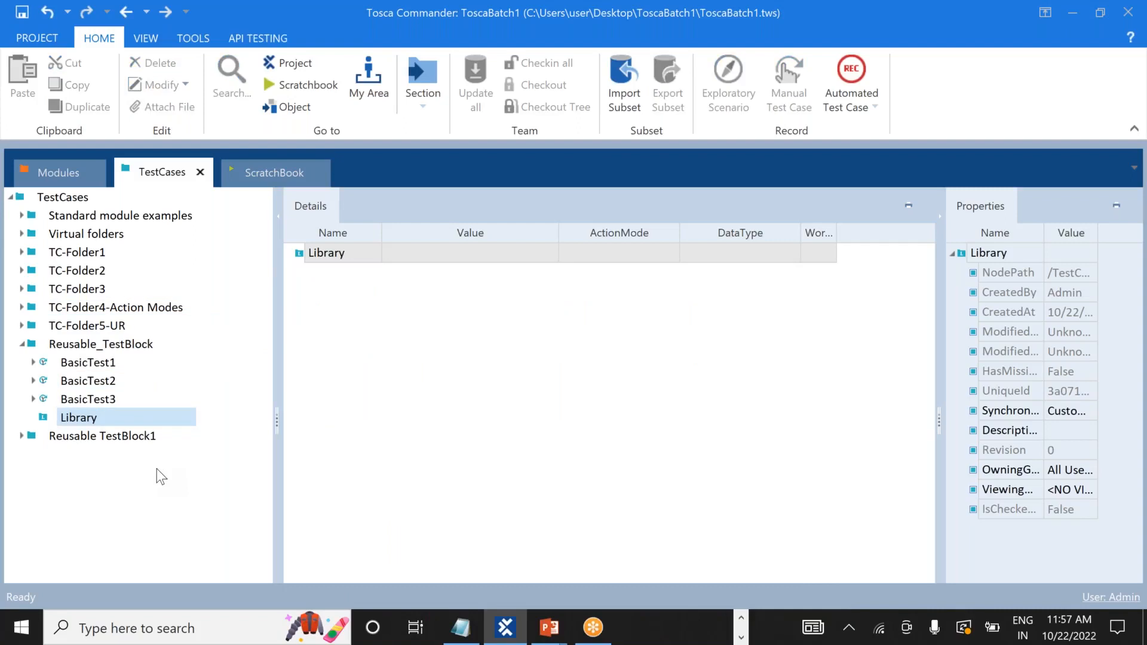
Create a reusable TestStepBlock named Login inside the Library.
left_click(84, 418)
right_click(83, 420)
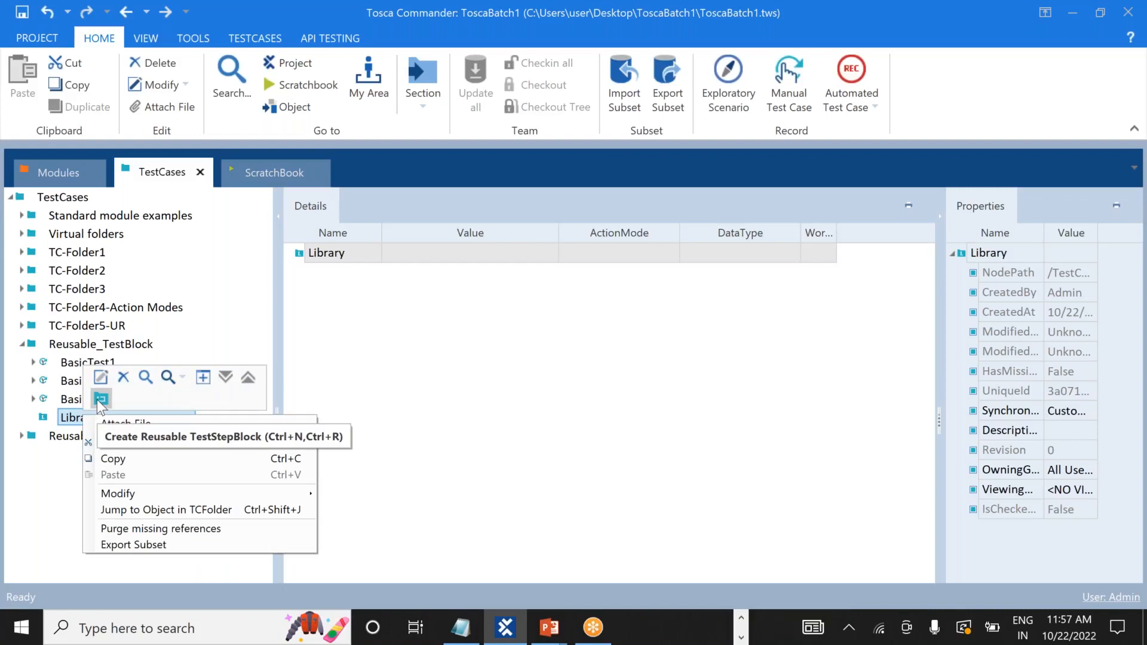
left_click(100, 399)
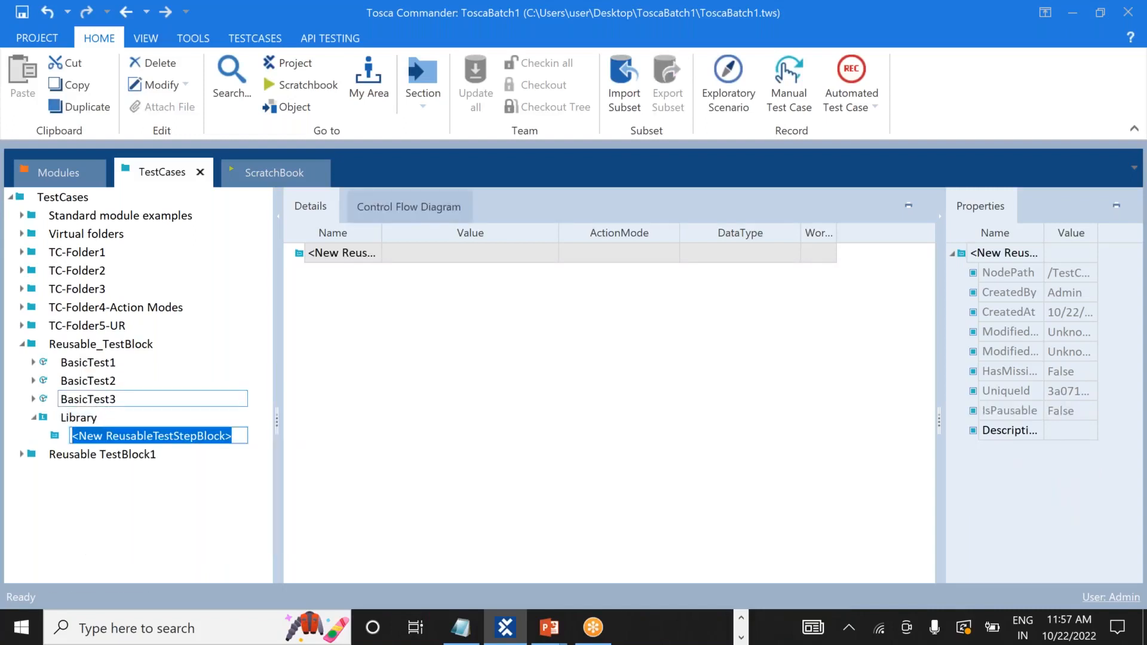
type("LOgi")
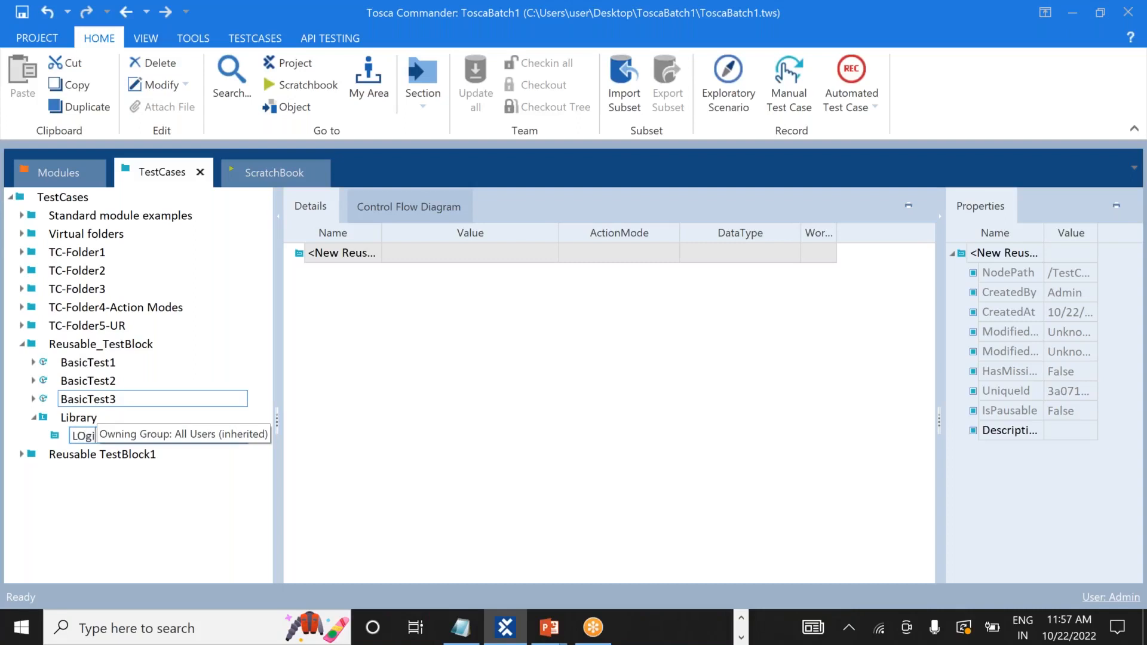
key("BackSpace")
key("BackSpace")
key("BackSpace")
key("BackSpace")
type("ogin")
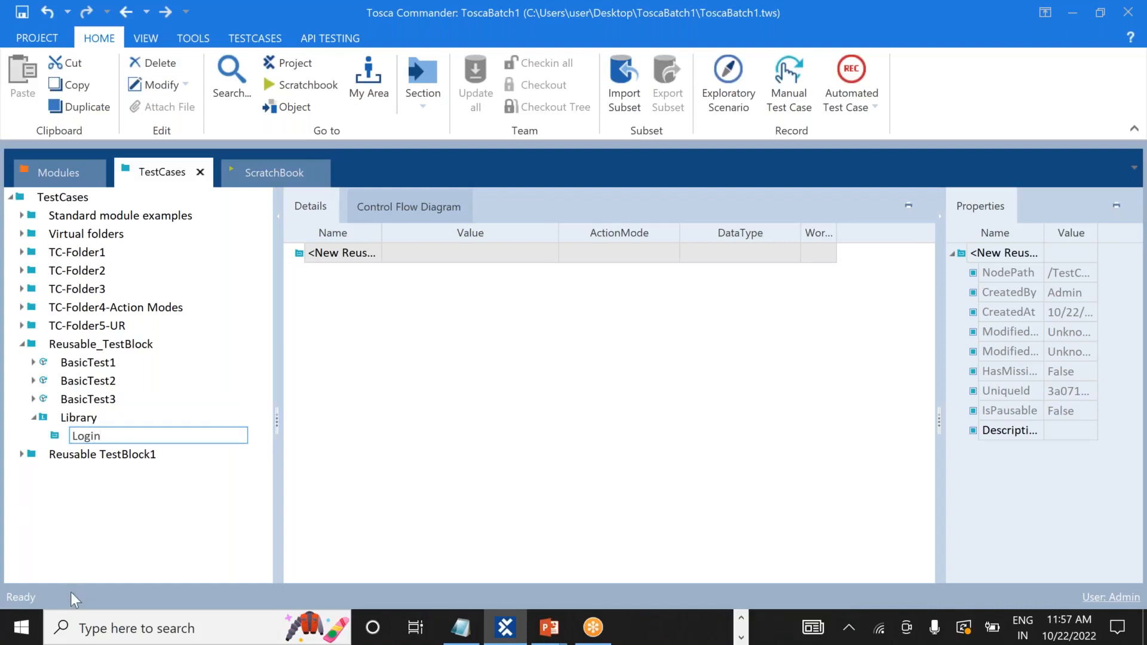
left_click(112, 543)
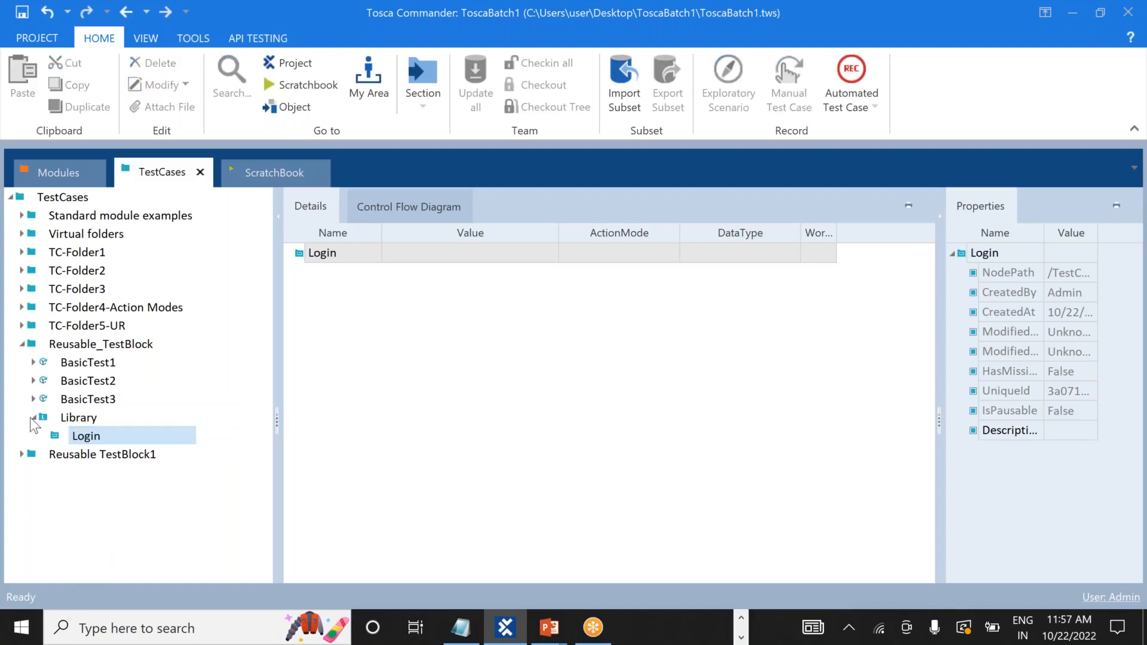
left_click(33, 363)
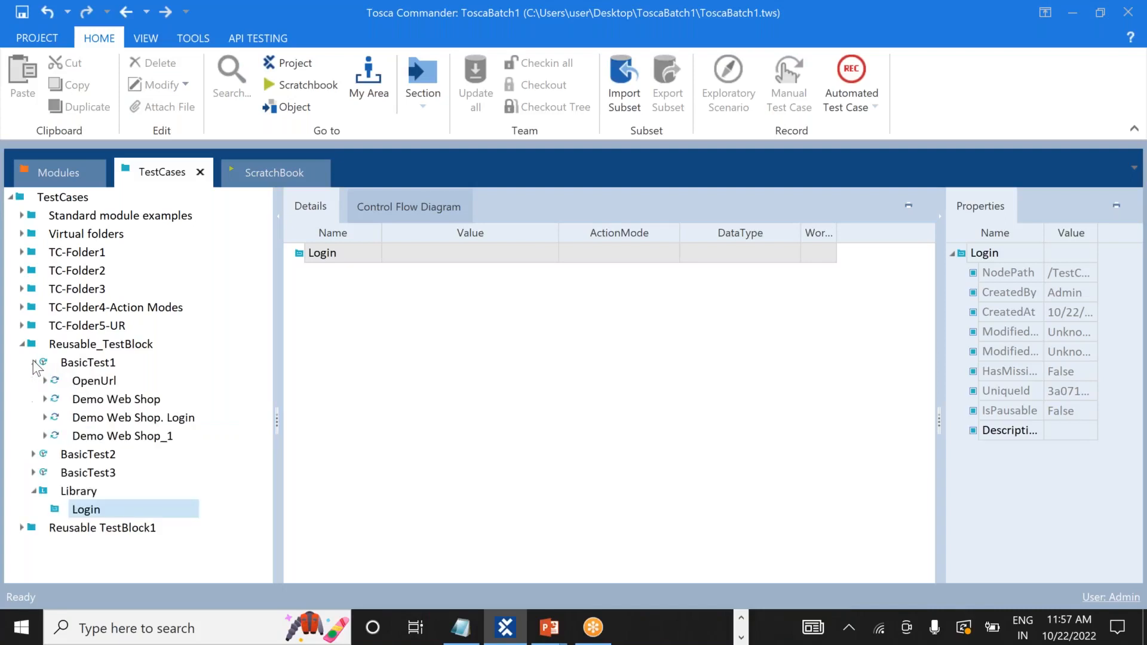
Drag OpenUrl, Demo Web Shop and Demo Web Shop. Login from BasicTest1 into Library > Login, then confirm them there.
left_click(109, 383)
left_click_drag(109, 385, 53, 509)
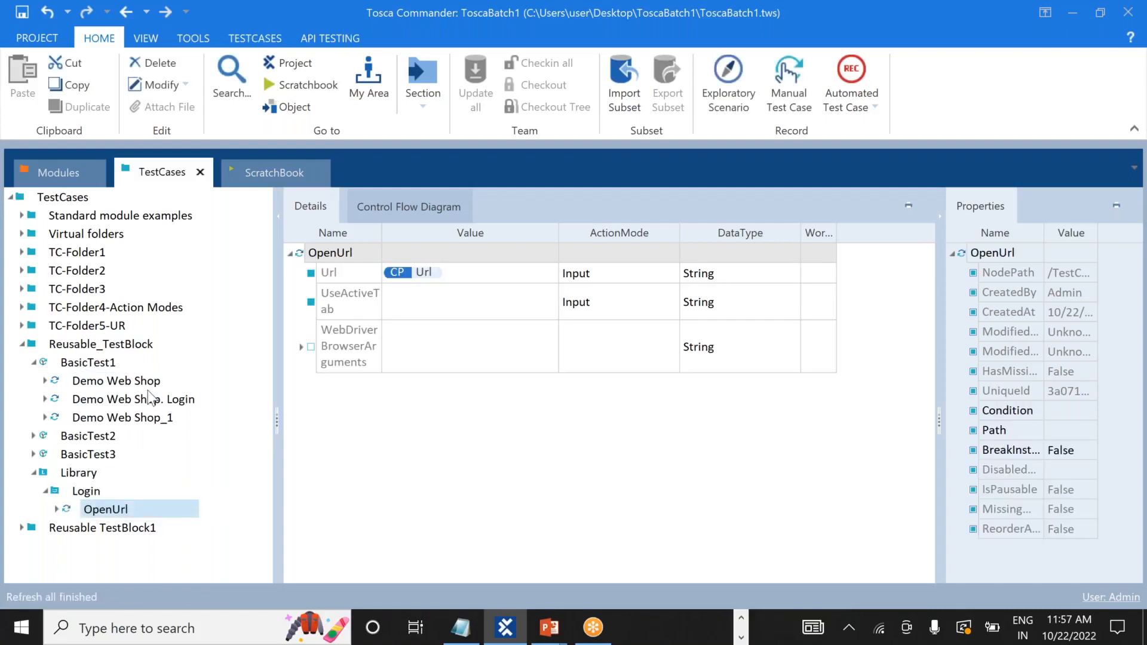
left_click(104, 384)
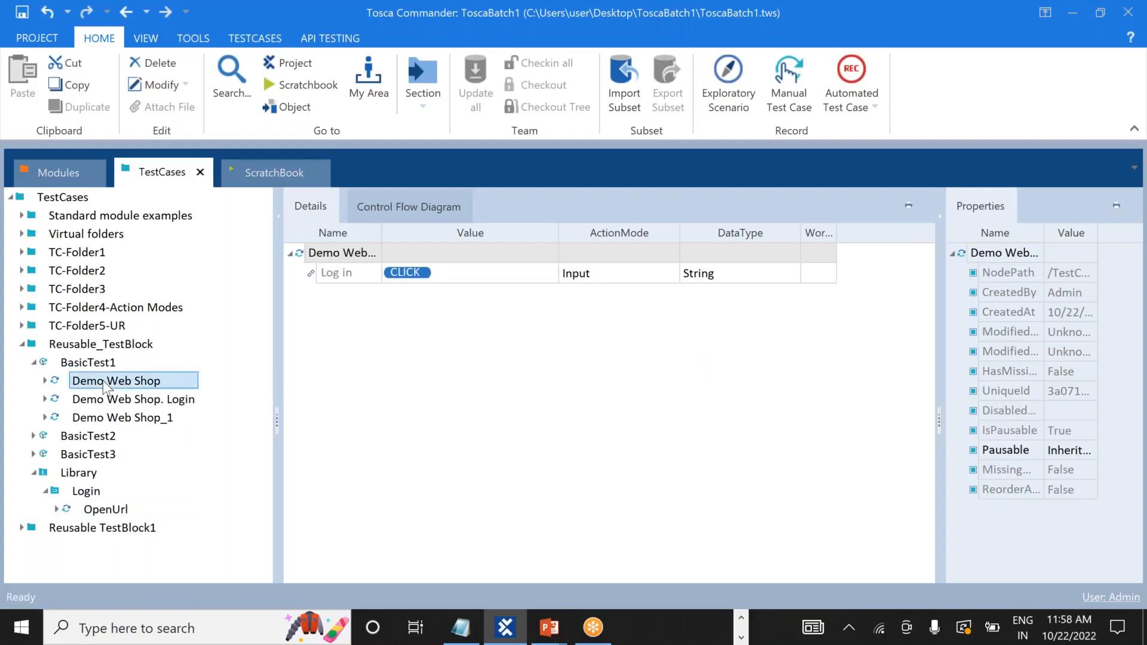
left_click_drag(104, 386, 53, 502)
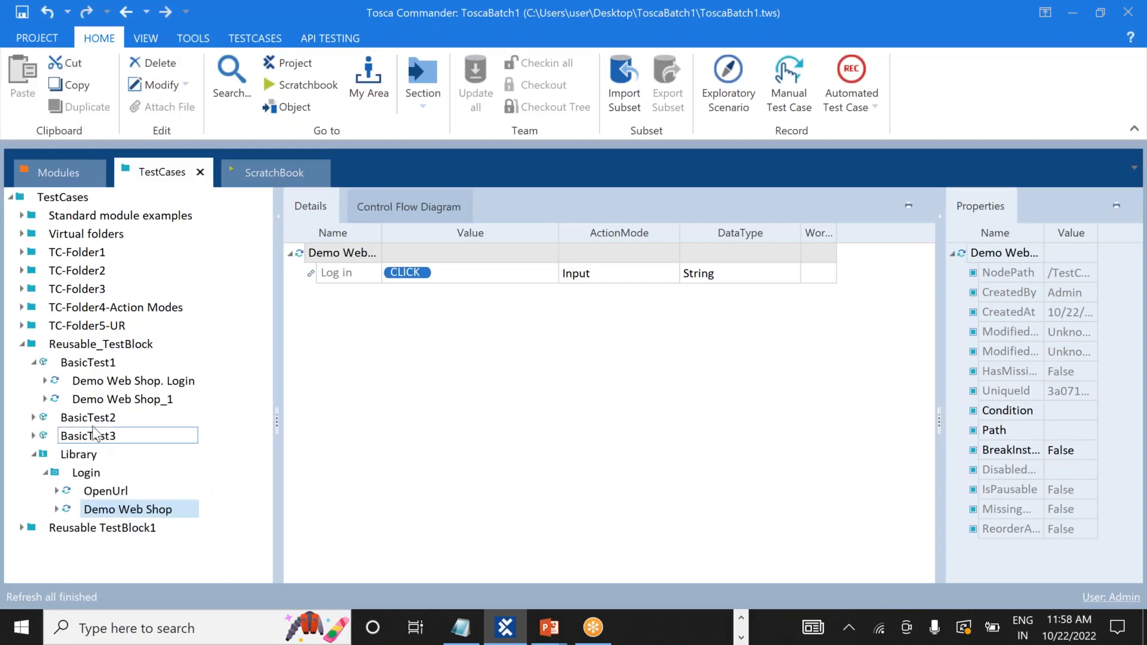
left_click(127, 383)
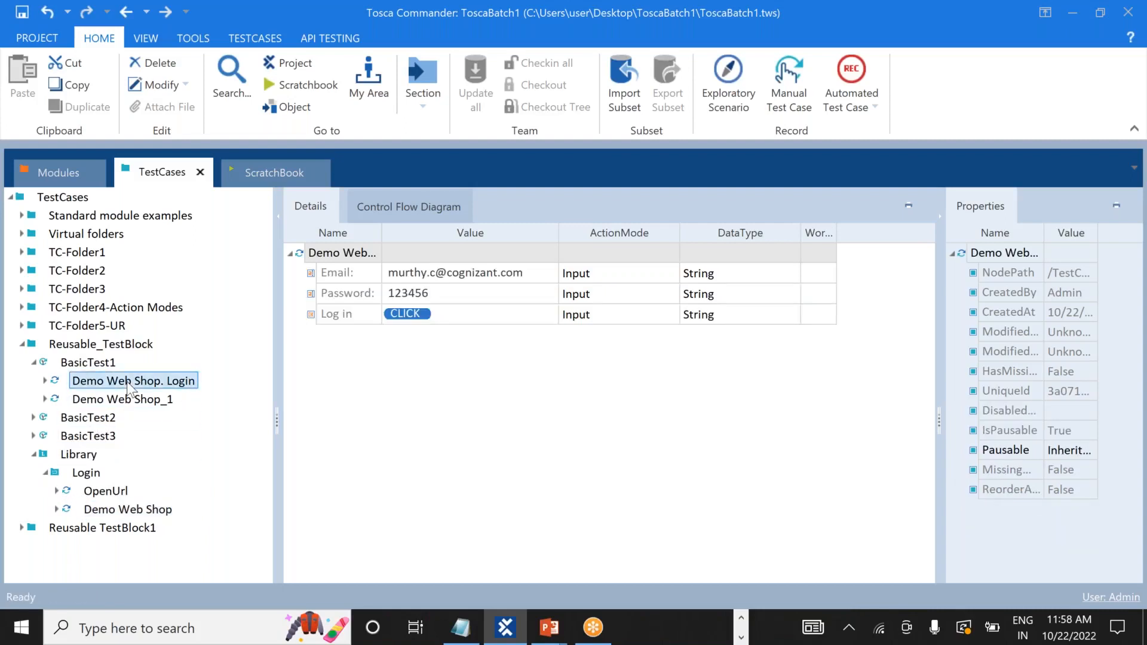
left_click_drag(127, 382, 50, 471)
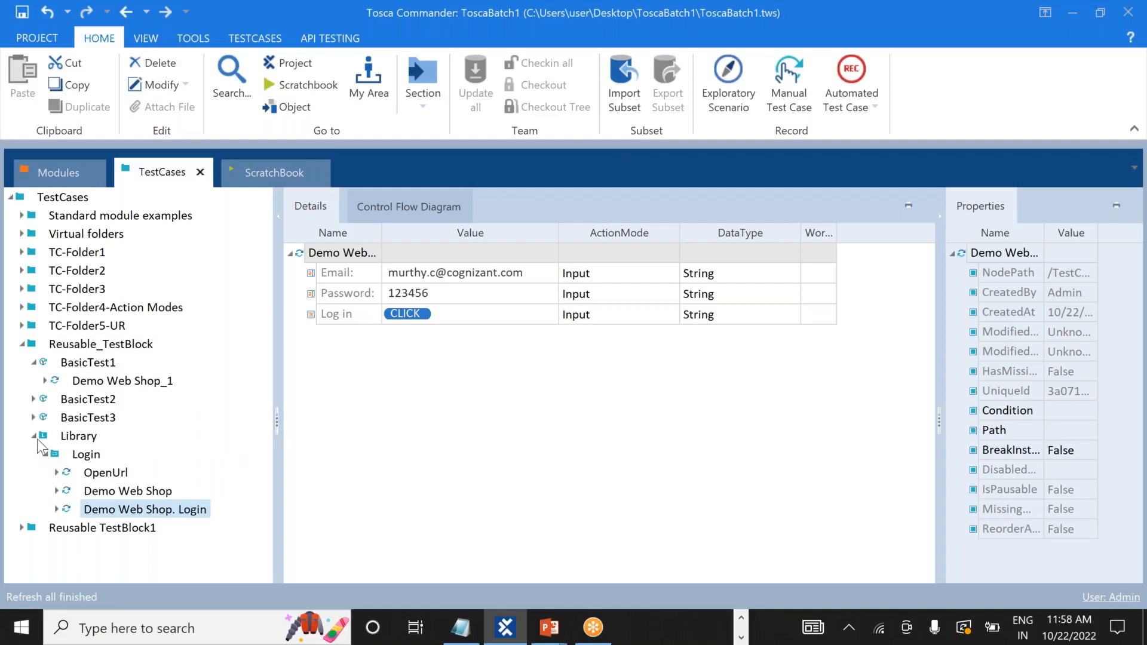
left_click(34, 436)
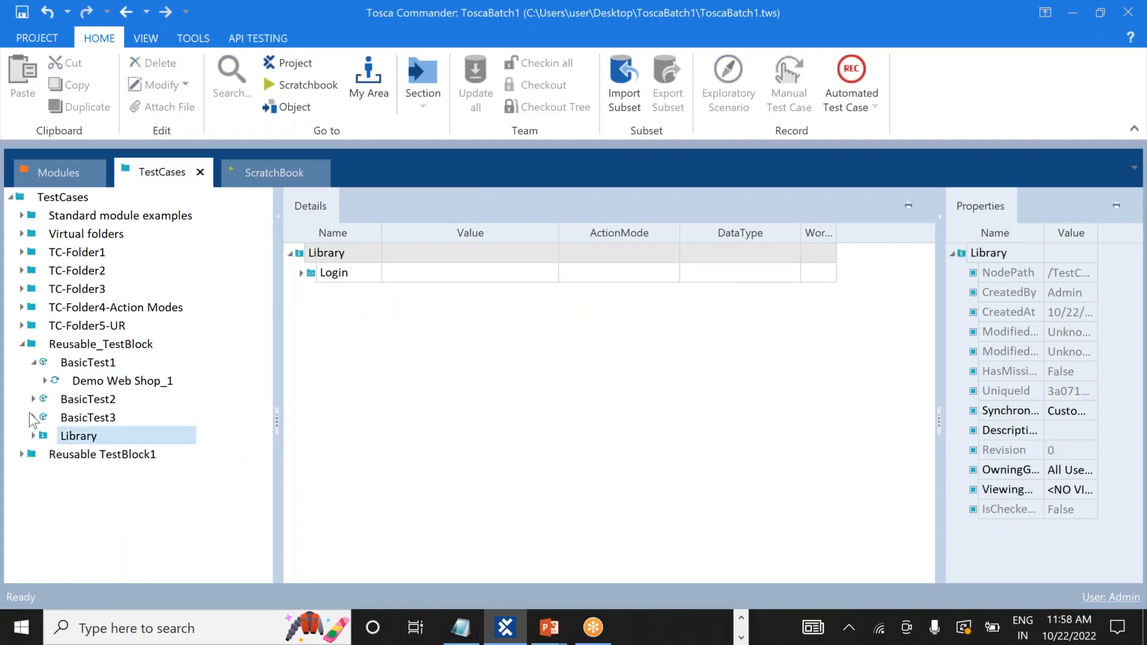
left_click(22, 345)
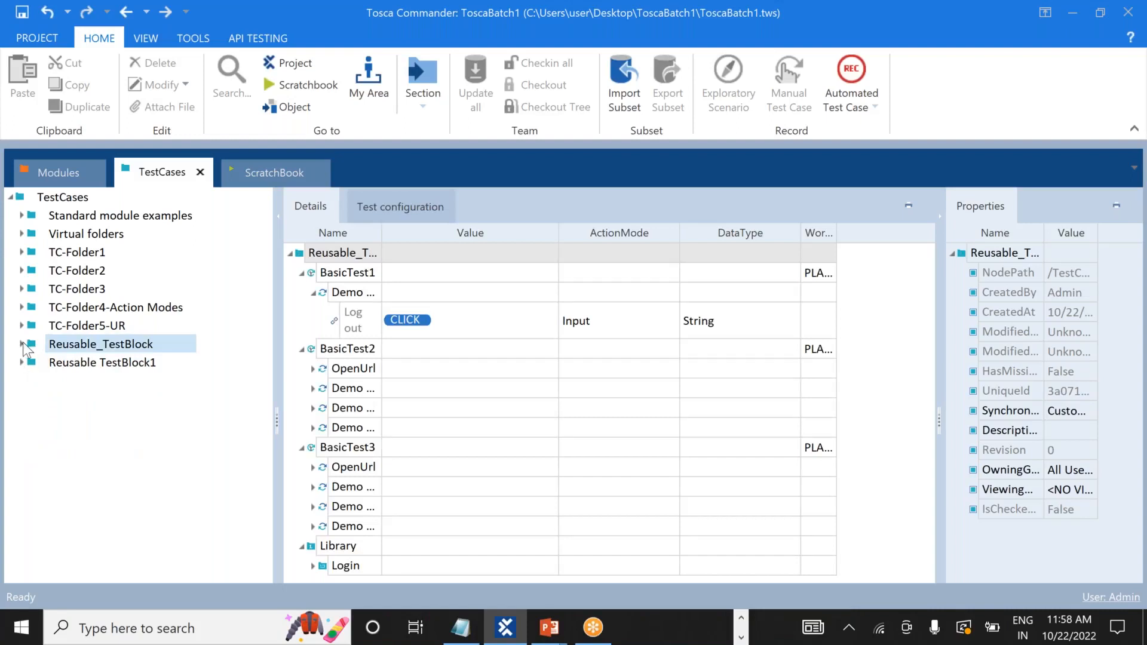
left_click(23, 345)
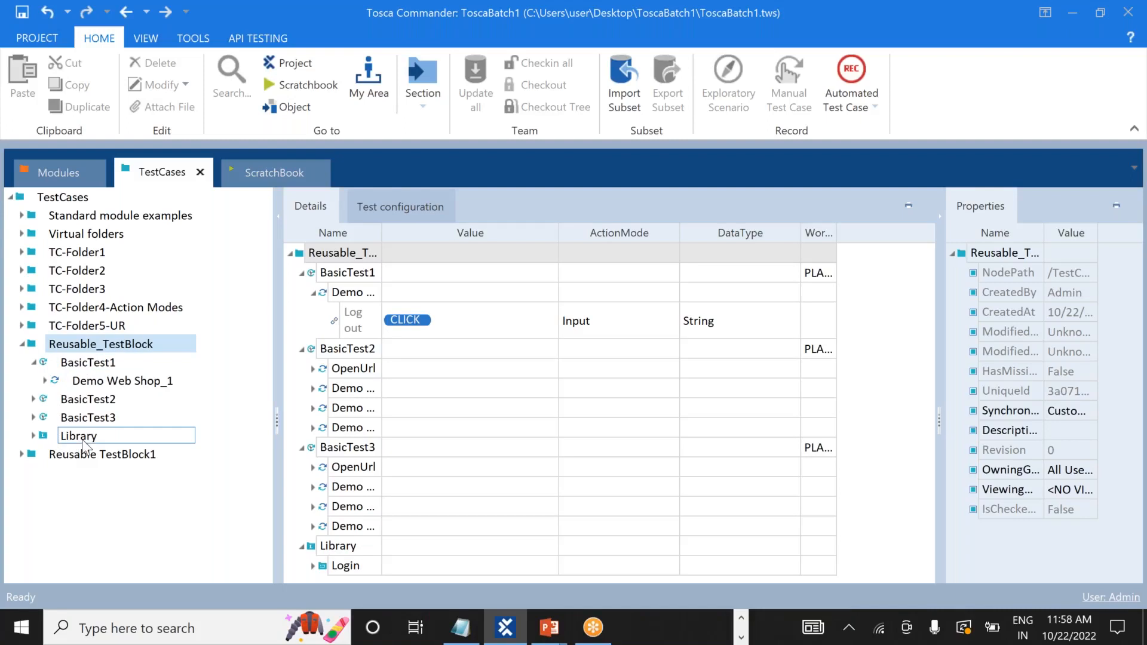
left_click(31, 436)
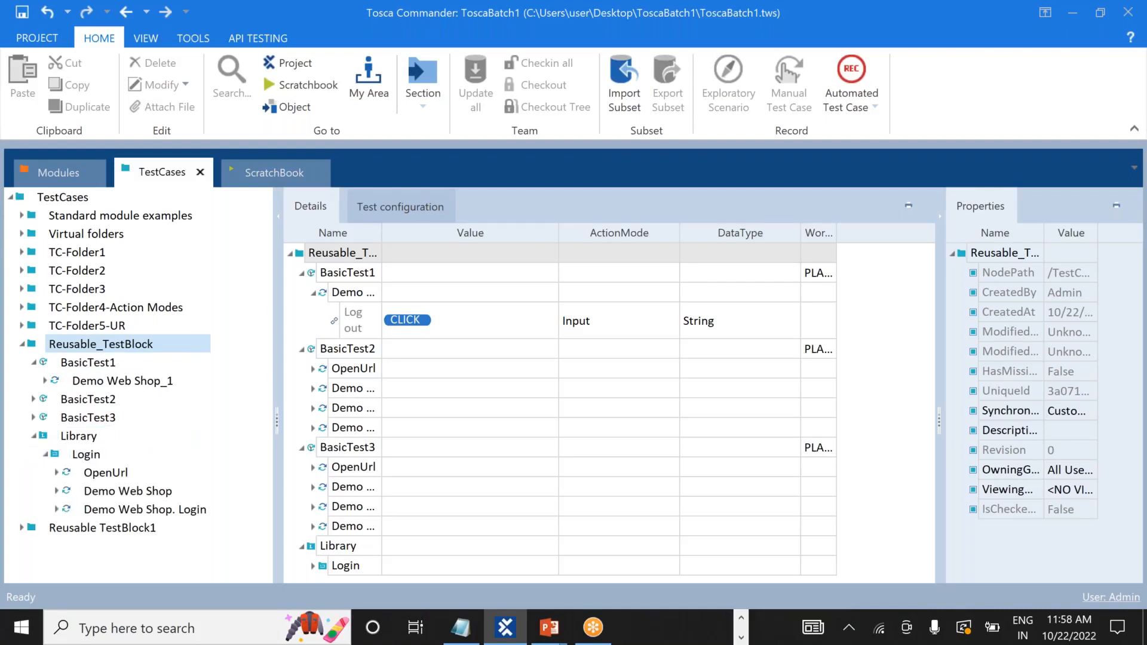
left_click(125, 472)
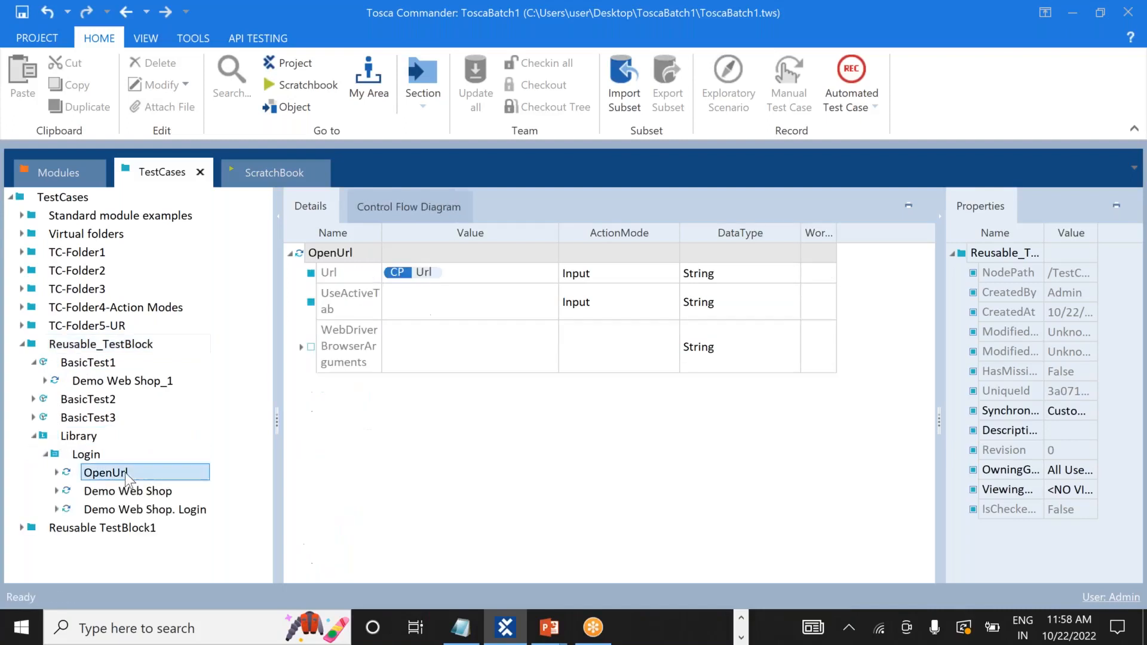
left_click(124, 472)
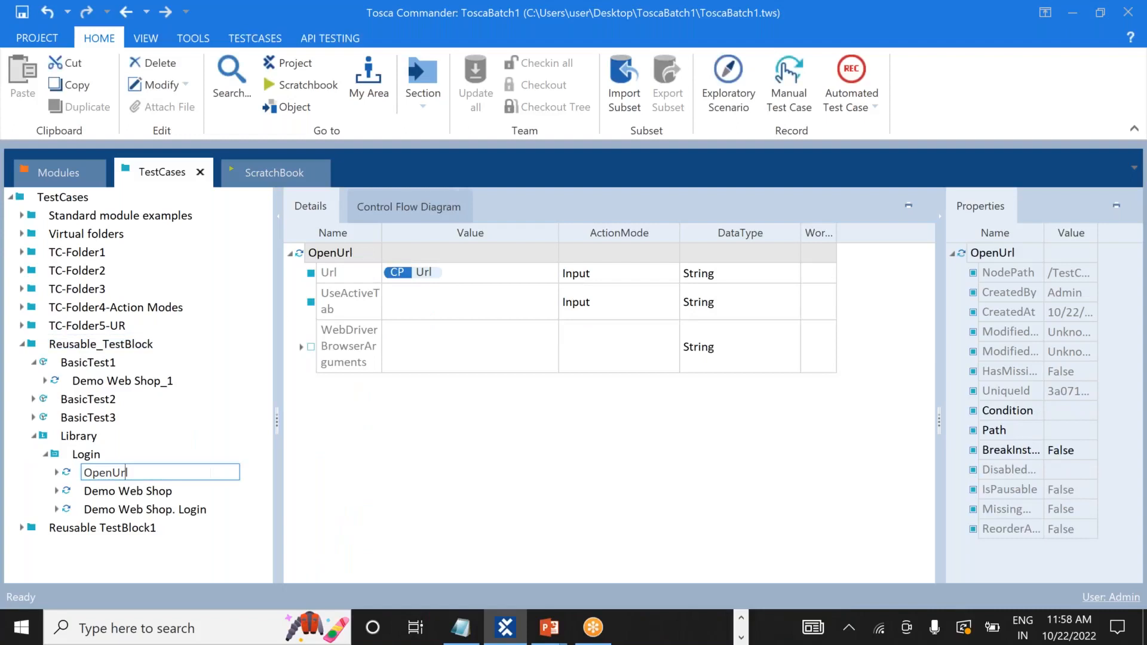
left_click(453, 275)
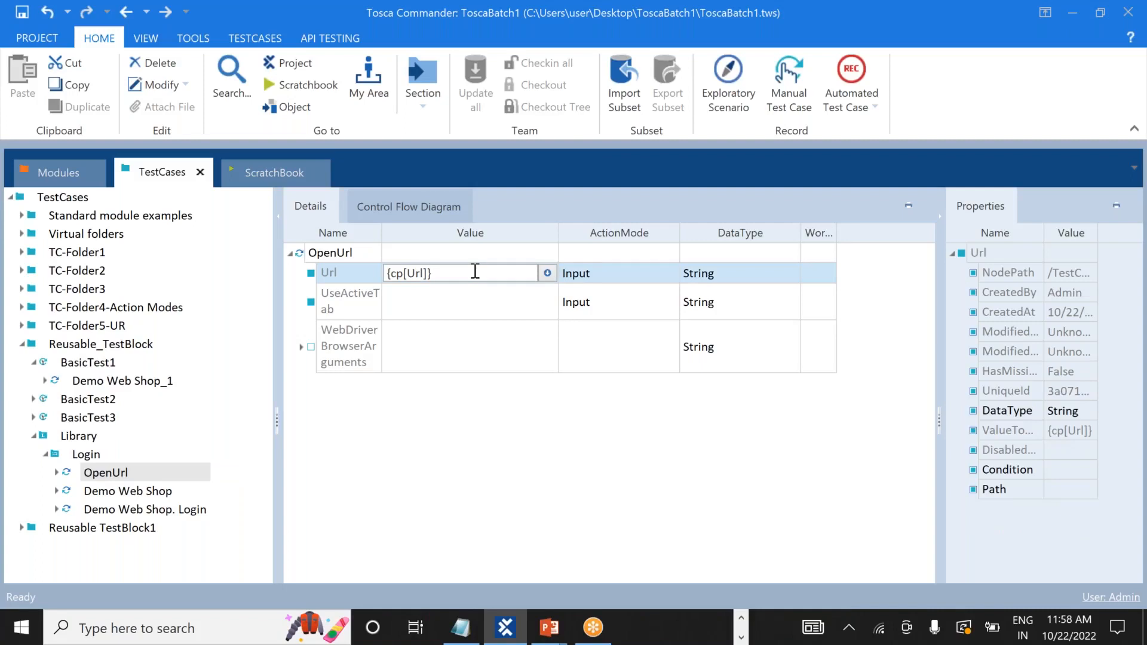
key("BackSpace")
key("BackSpace")
key("BackSpace")
key("BackSpace")
key("BackSpace")
key("BackSpace")
key("BackSpace")
key("BackSpace")
key("BackSpace")
key("alt+Tab")
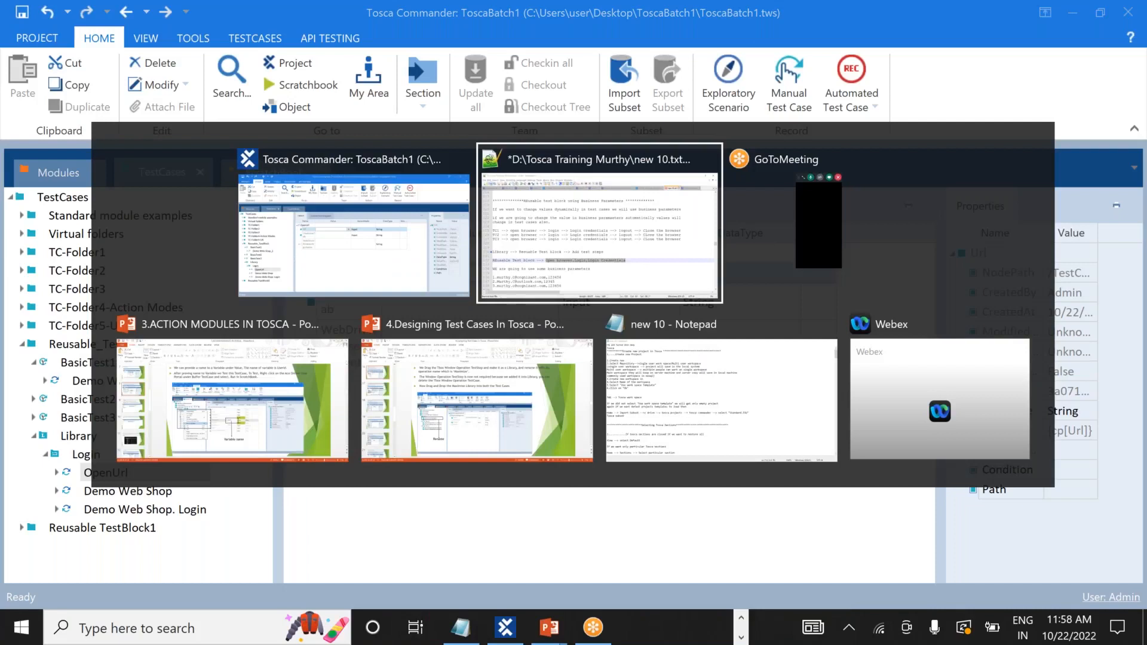
key("alt+Tab")
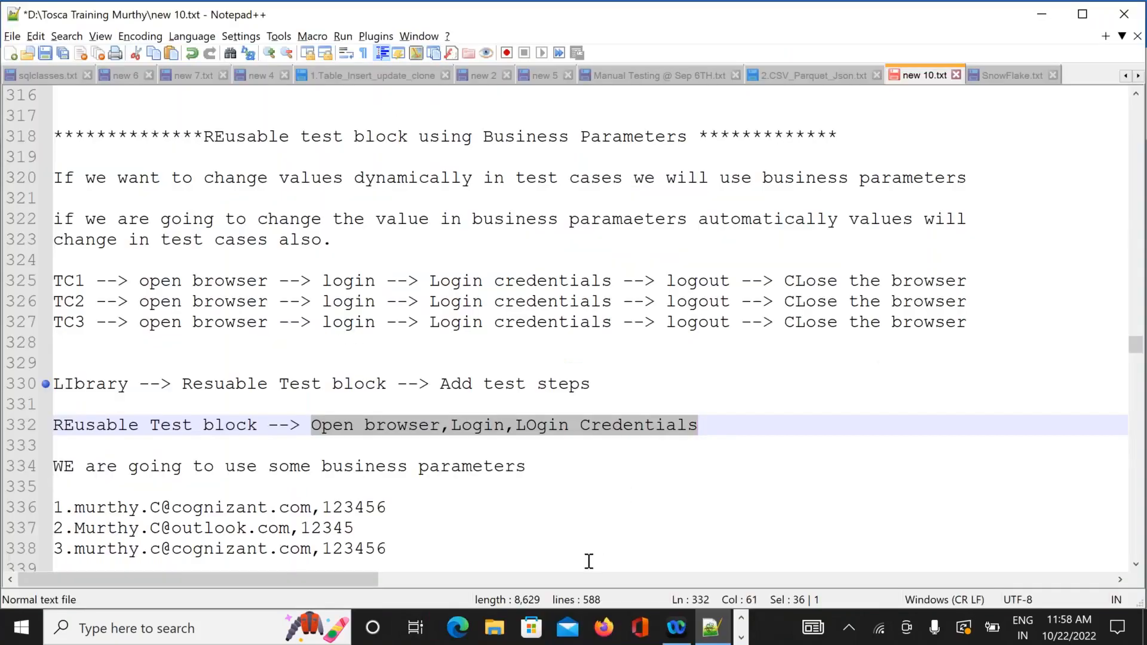
key("alt+Tab")
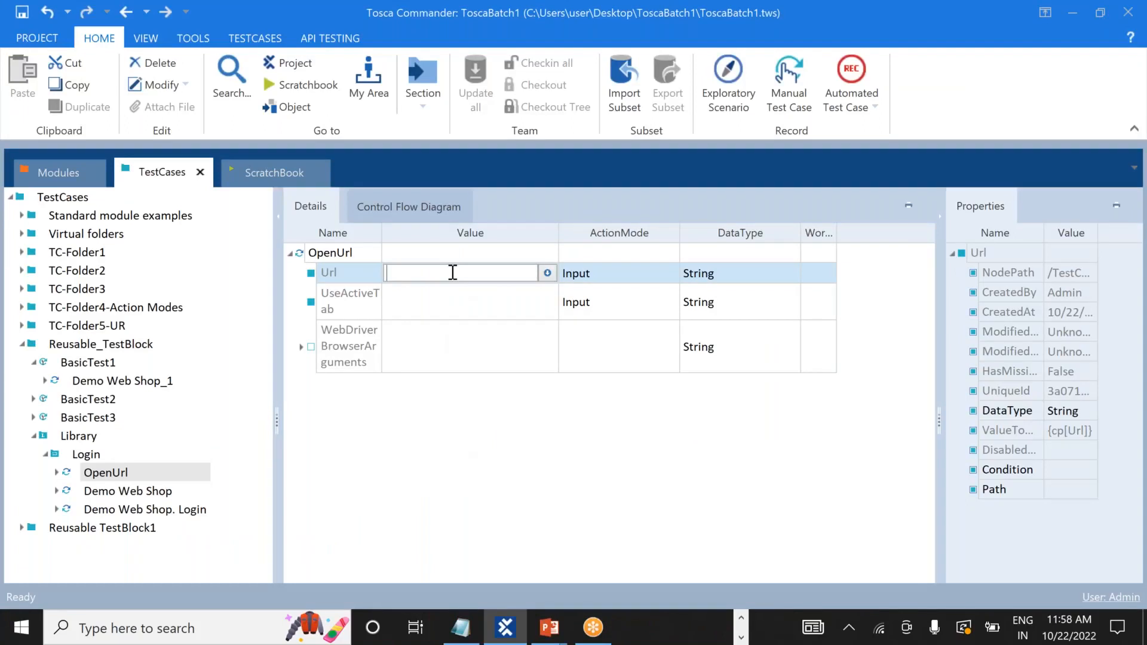
type("https://demowebshop.tricentis.com/login")
key("BackSpace")
key("BackSpace")
key("BackSpace")
key("BackSpace")
key("BackSpace")
key("BackSpace")
key("Return")
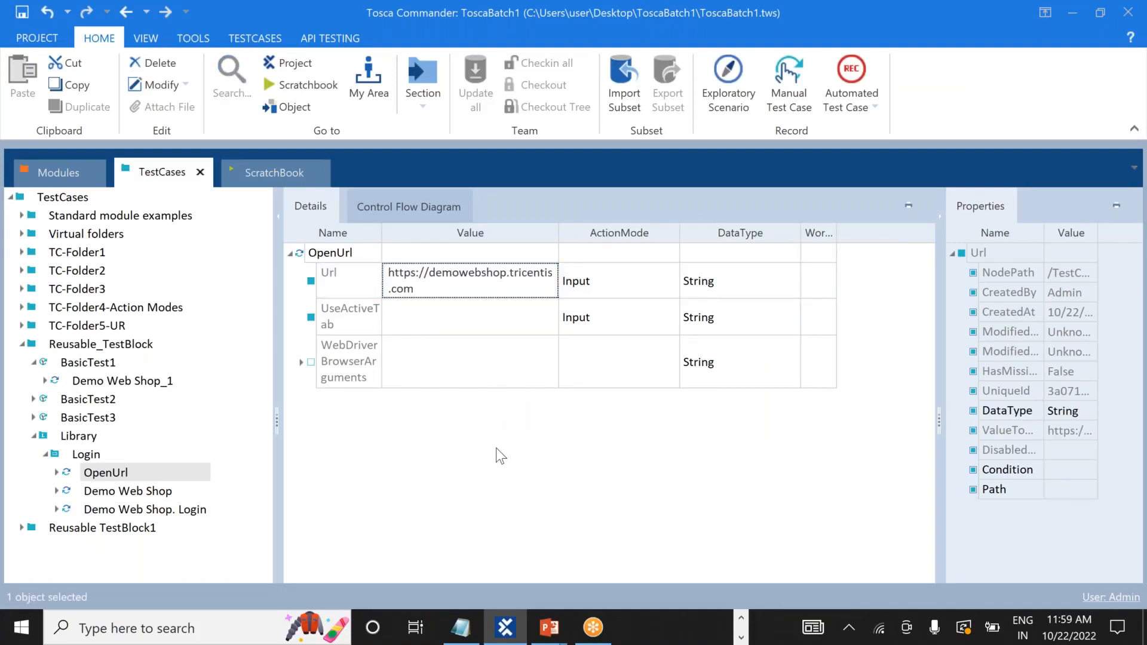
left_click(165, 491)
left_click(178, 509)
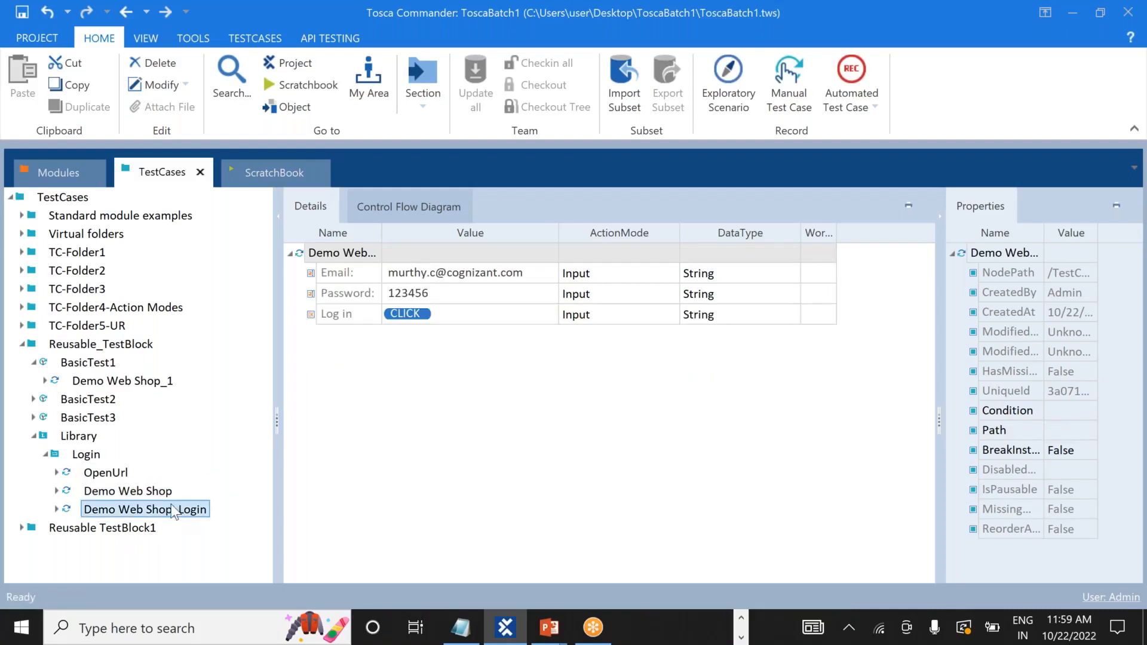
Delete OpenUrl, Demo Web Shop and Demo Web Shop. Login from BasicTest2.
left_click(46, 454)
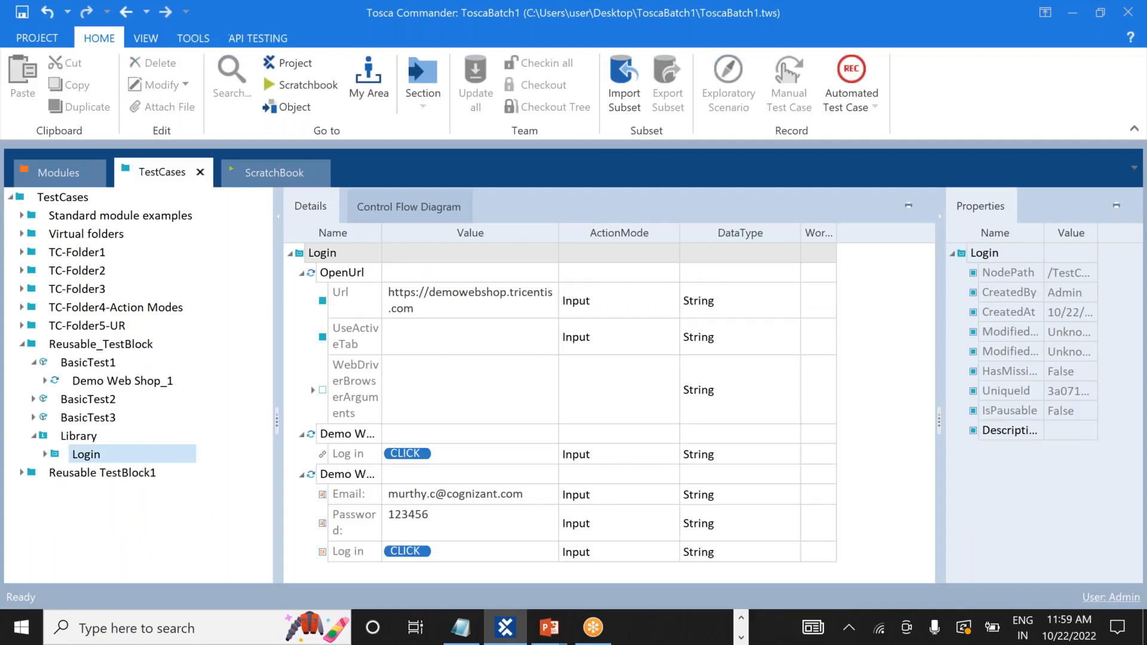
left_click(35, 438)
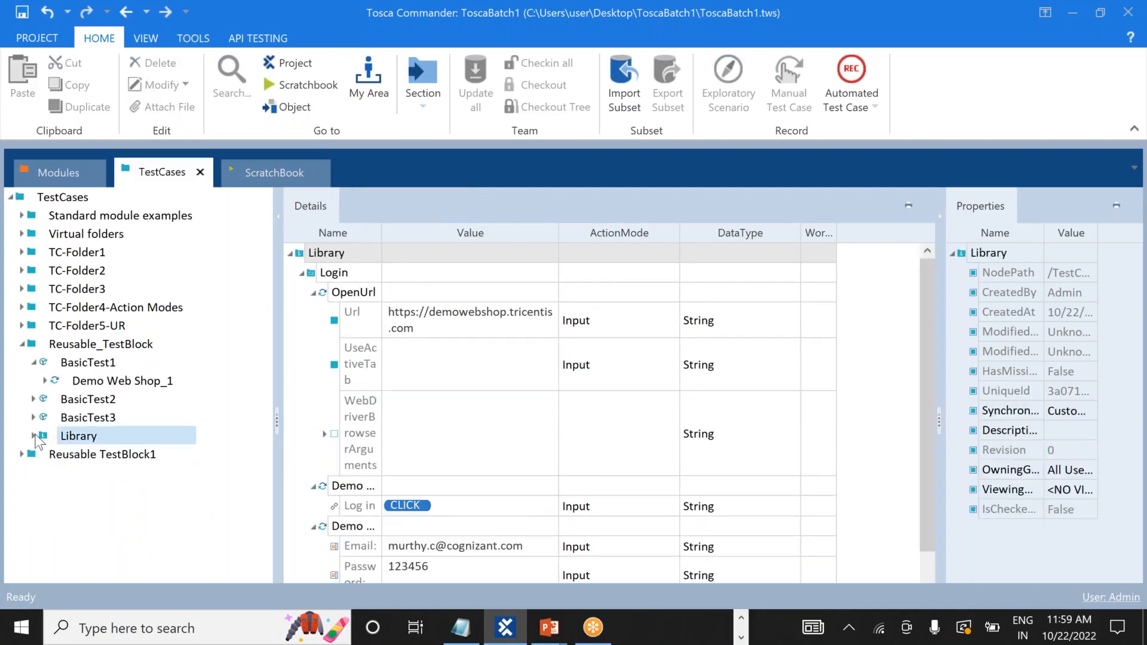
left_click(34, 398)
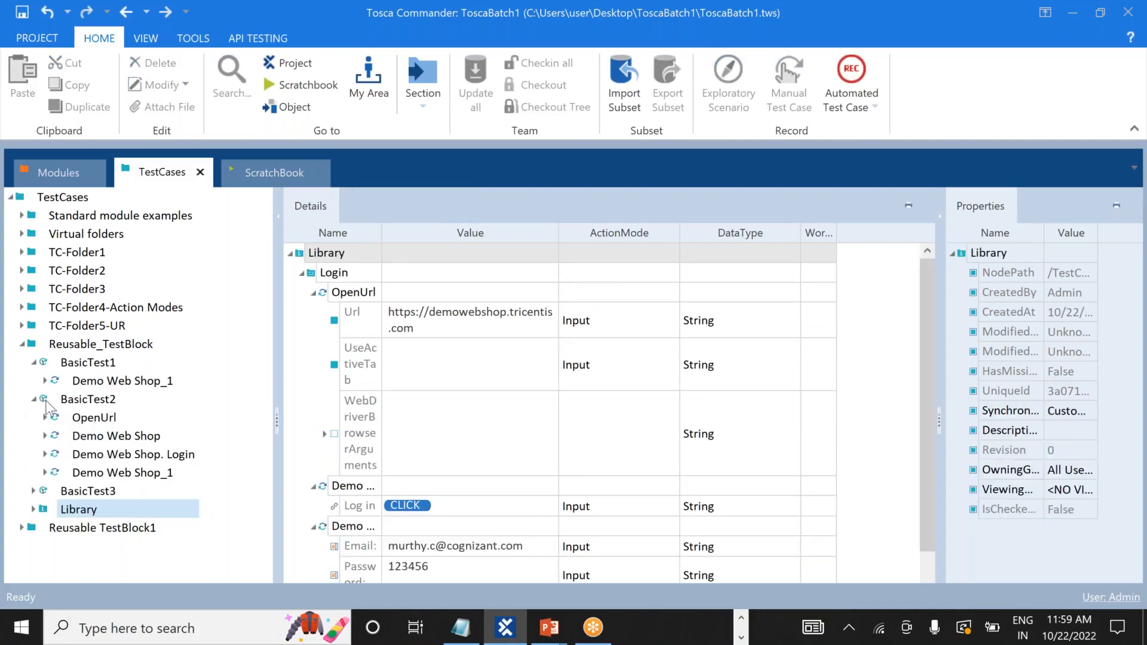
left_click(91, 420)
right_click(91, 420)
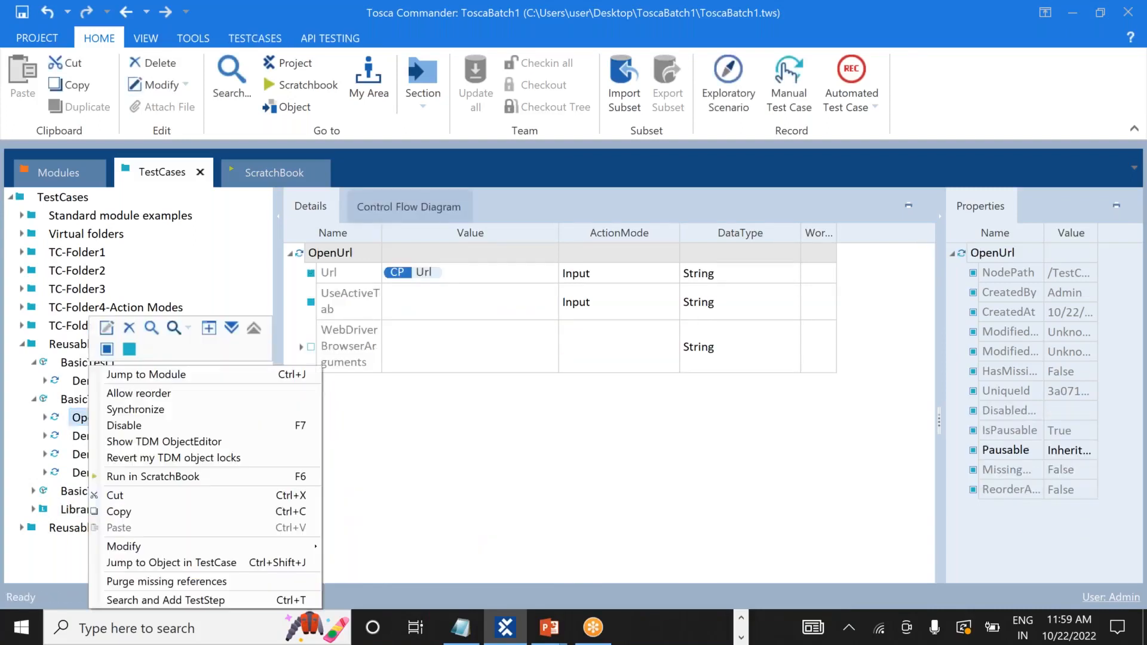
left_click(130, 327)
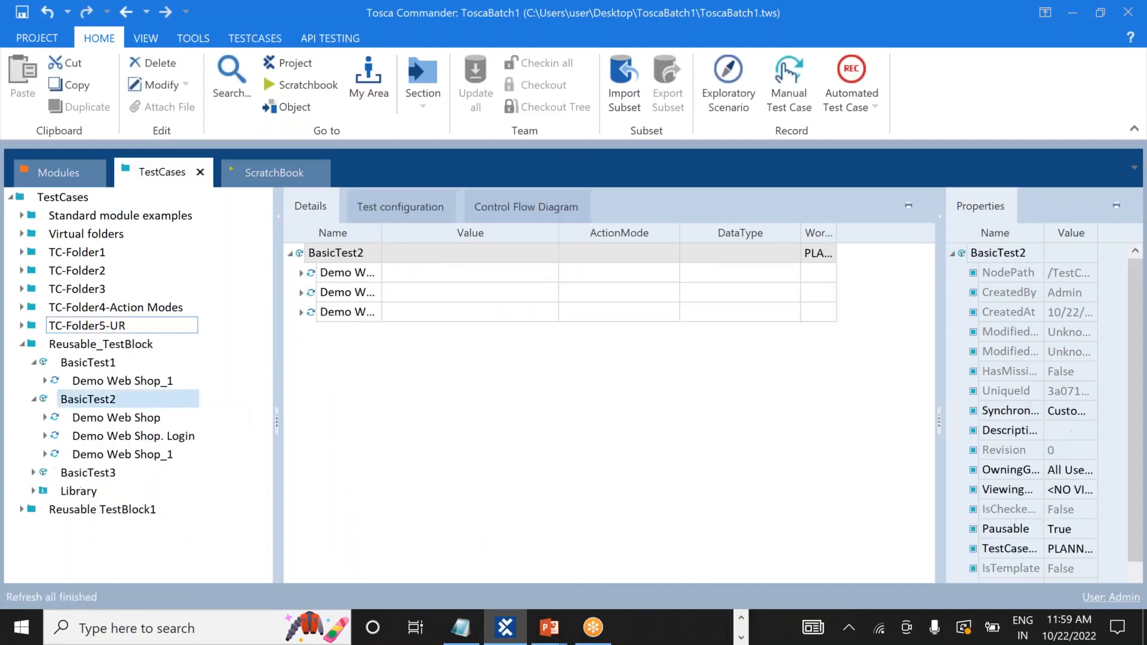
right_click(122, 420)
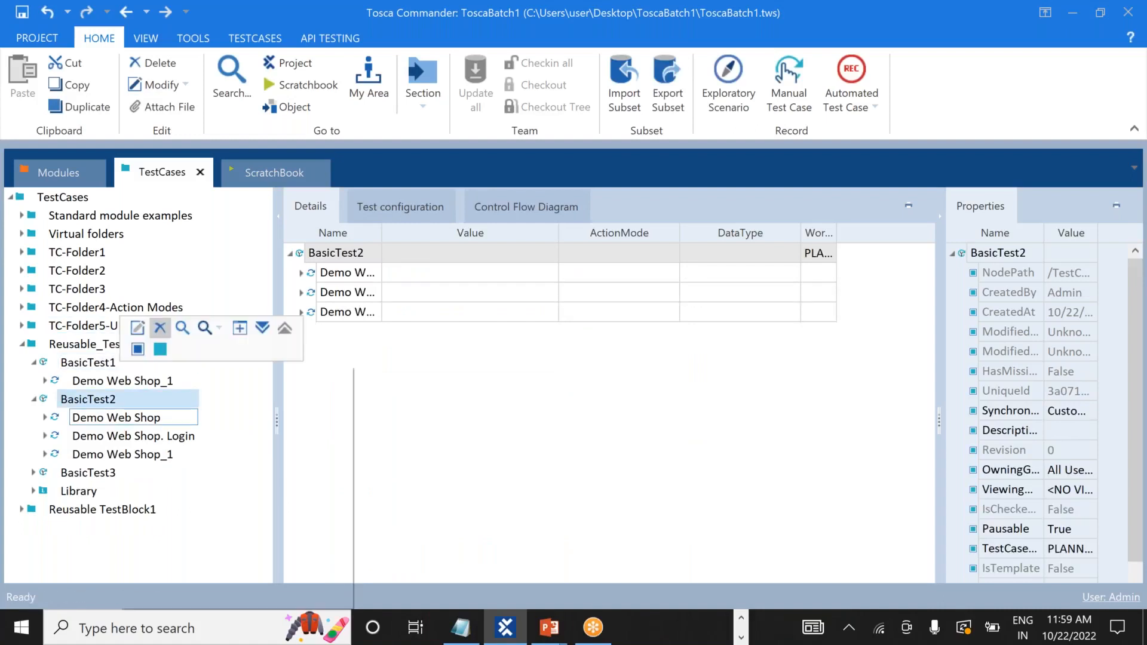
left_click(159, 327)
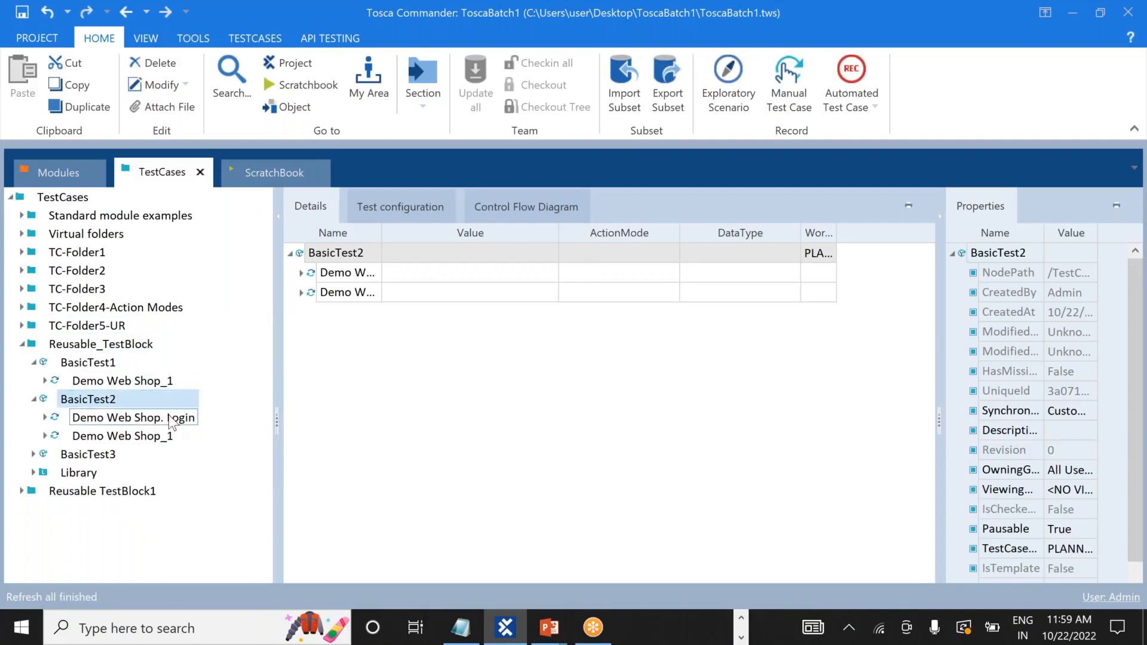
left_click(169, 416)
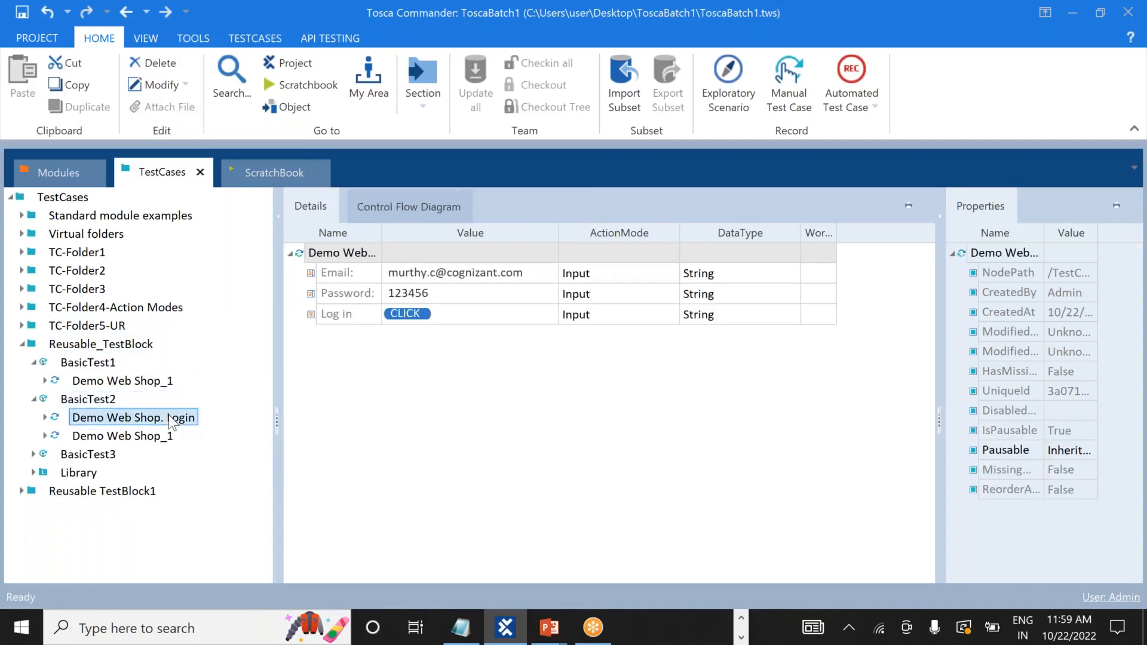
right_click(168, 415)
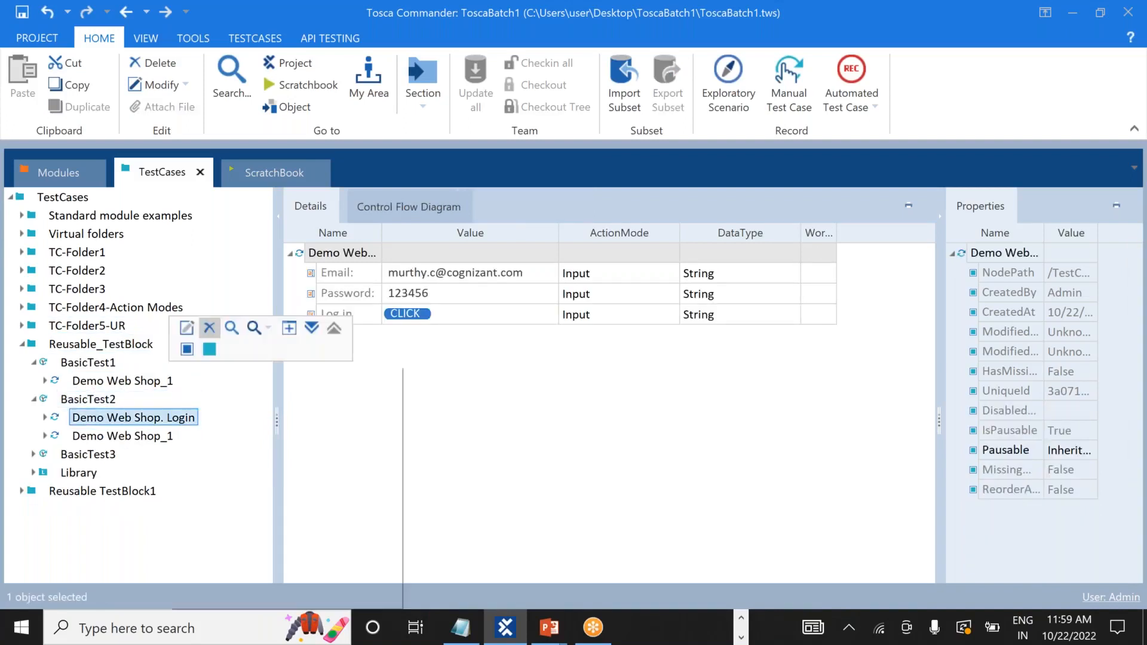
left_click(209, 331)
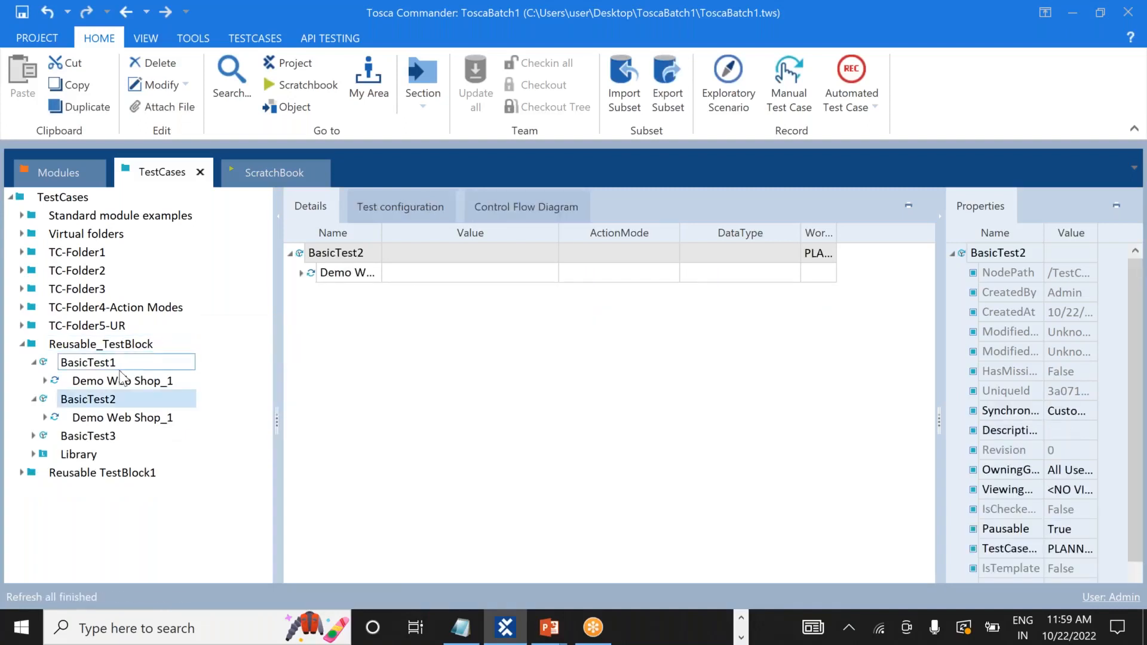
Check the remaining Demo Web Shop_1 steps in BasicTest1 and BasicTest2.
left_click(46, 382)
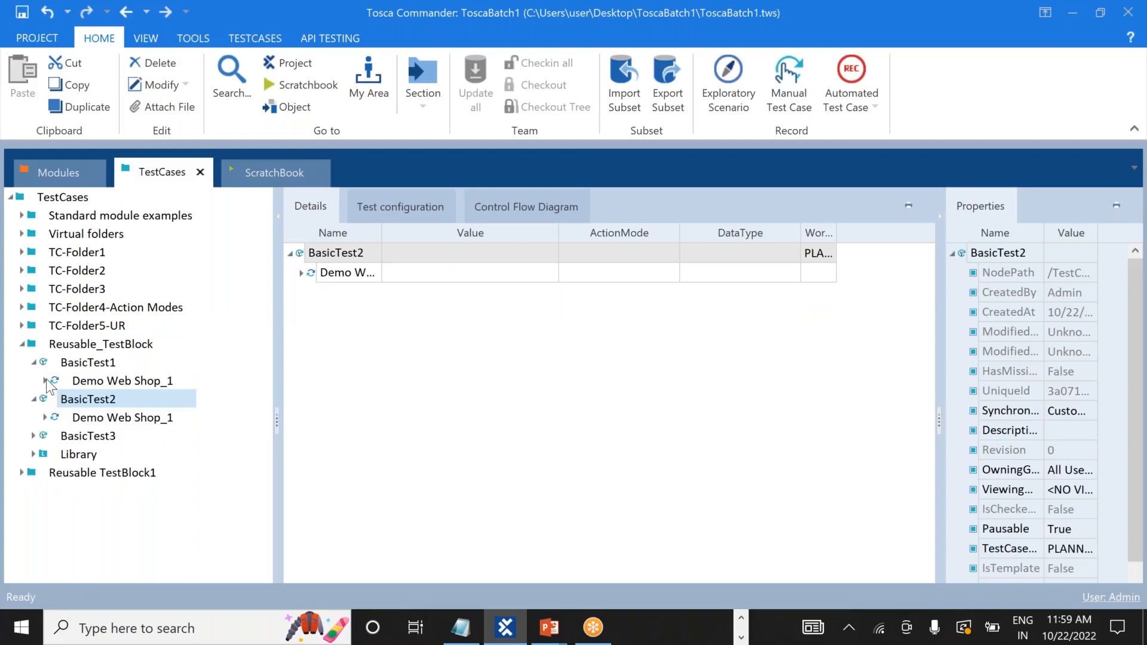
left_click(84, 382)
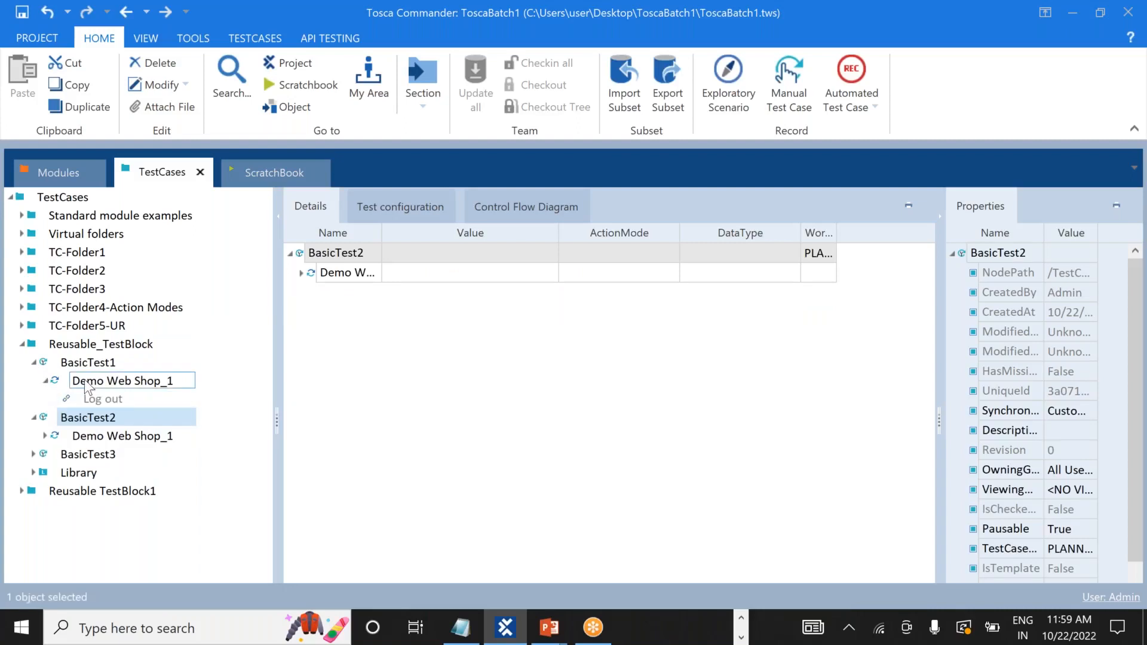
left_click(32, 363)
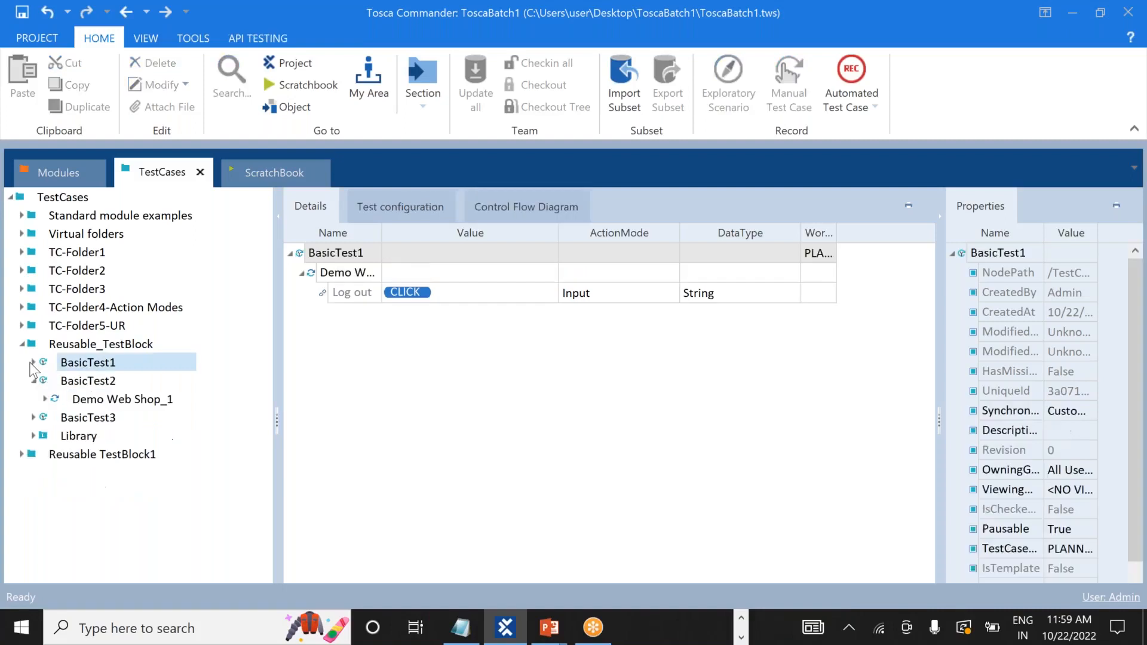
left_click(103, 406)
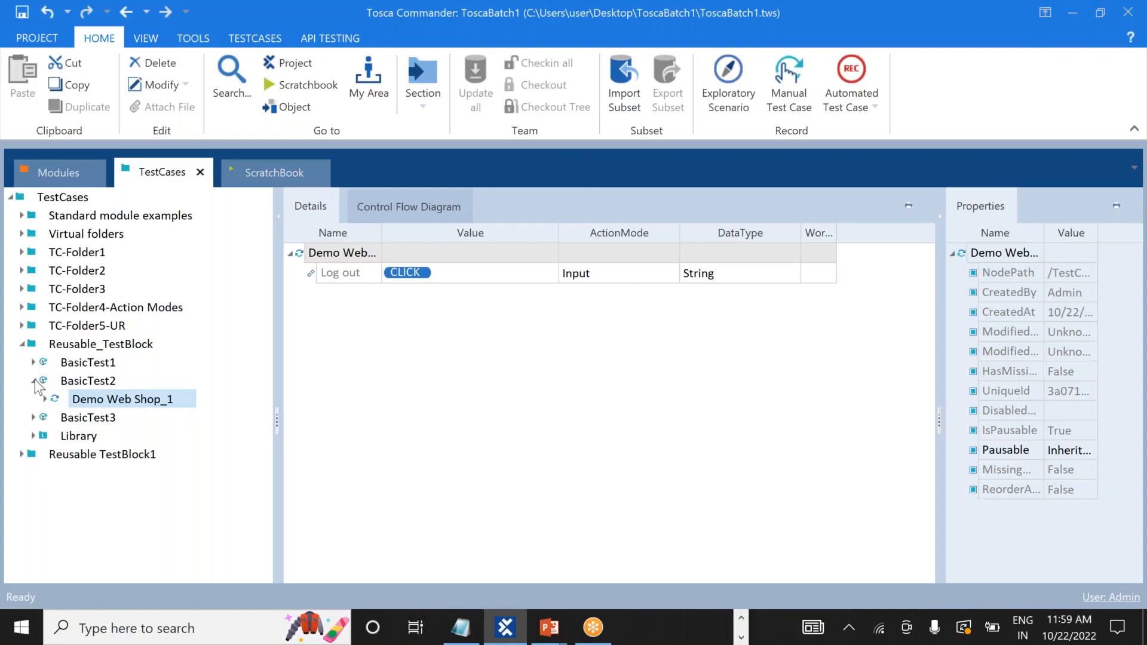
left_click(35, 381)
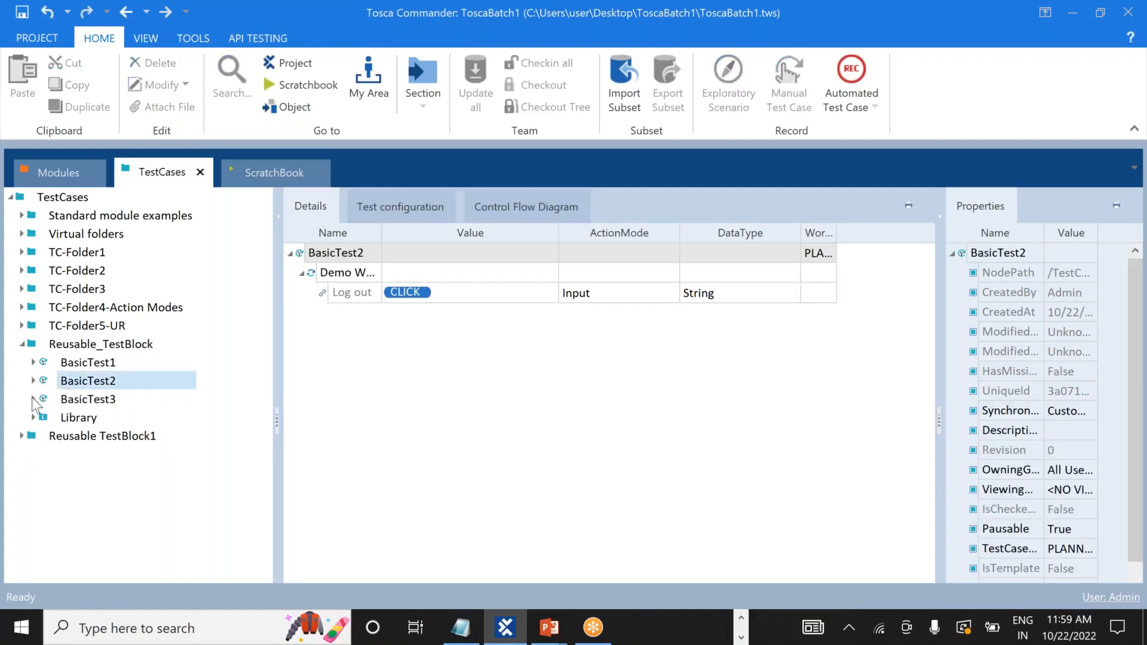
Delete OpenUrl, Demo Web Shop and Demo Web Shop. Login from BasicTest3.
left_click(33, 399)
left_click(91, 418)
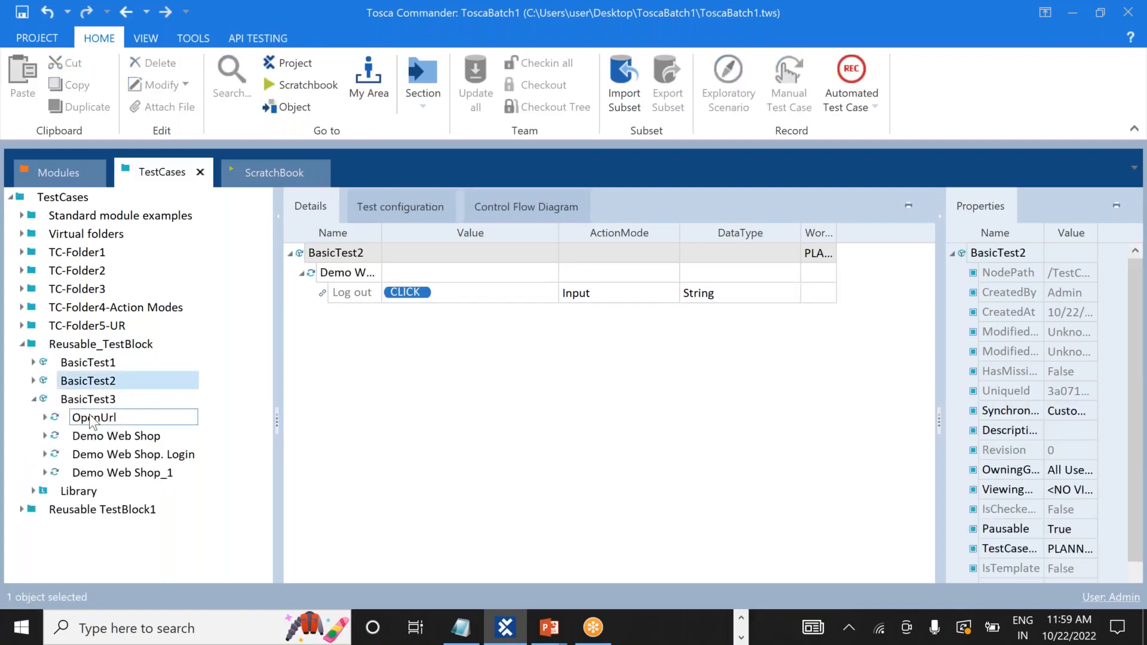
right_click(89, 418)
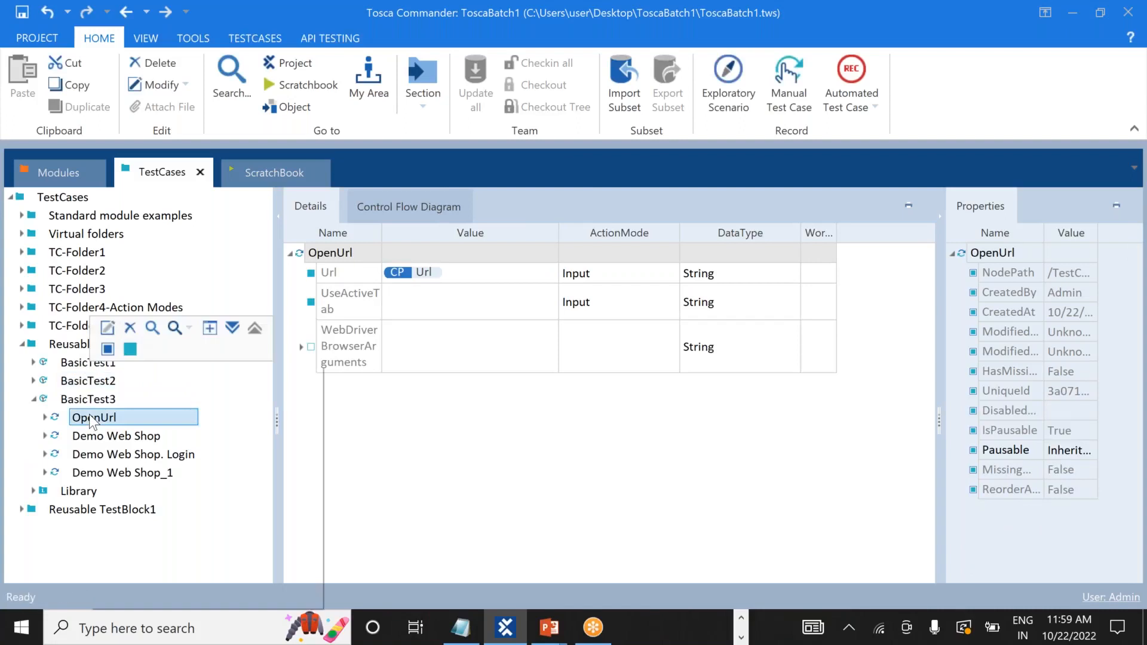
left_click(131, 327)
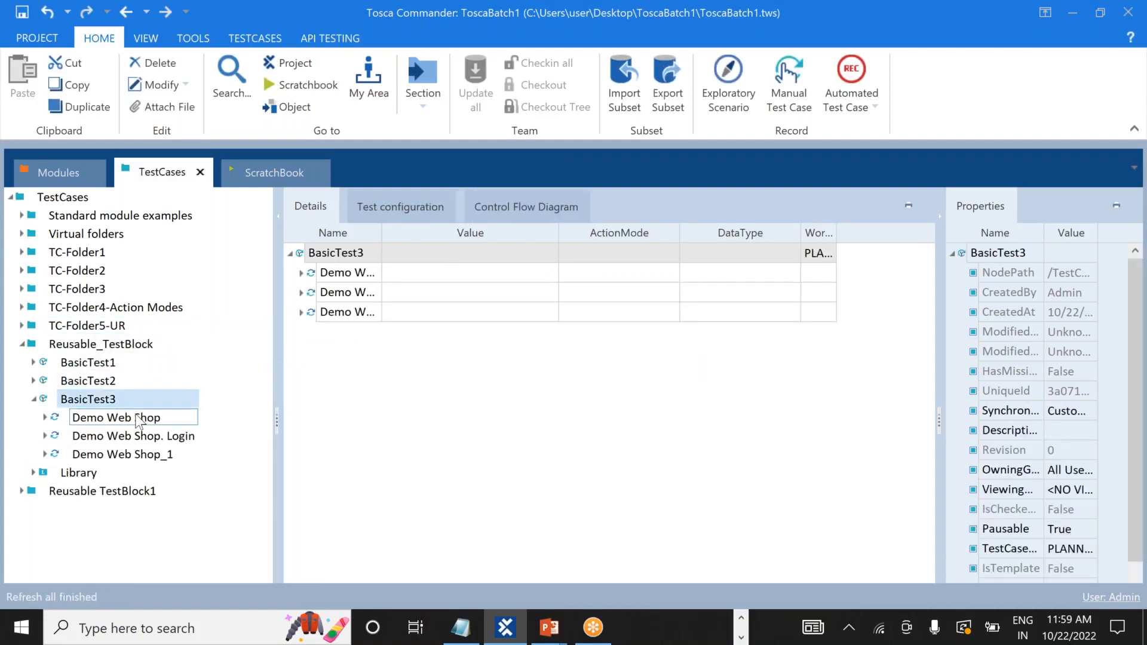
right_click(139, 419)
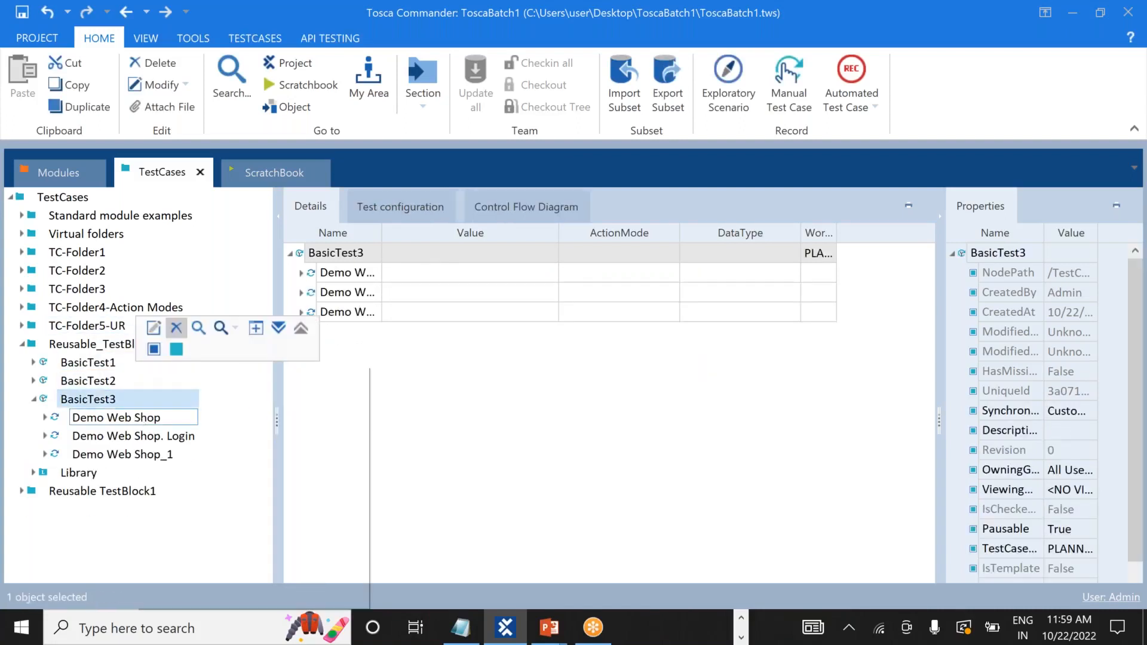
left_click(174, 329)
left_click(160, 417)
right_click(159, 418)
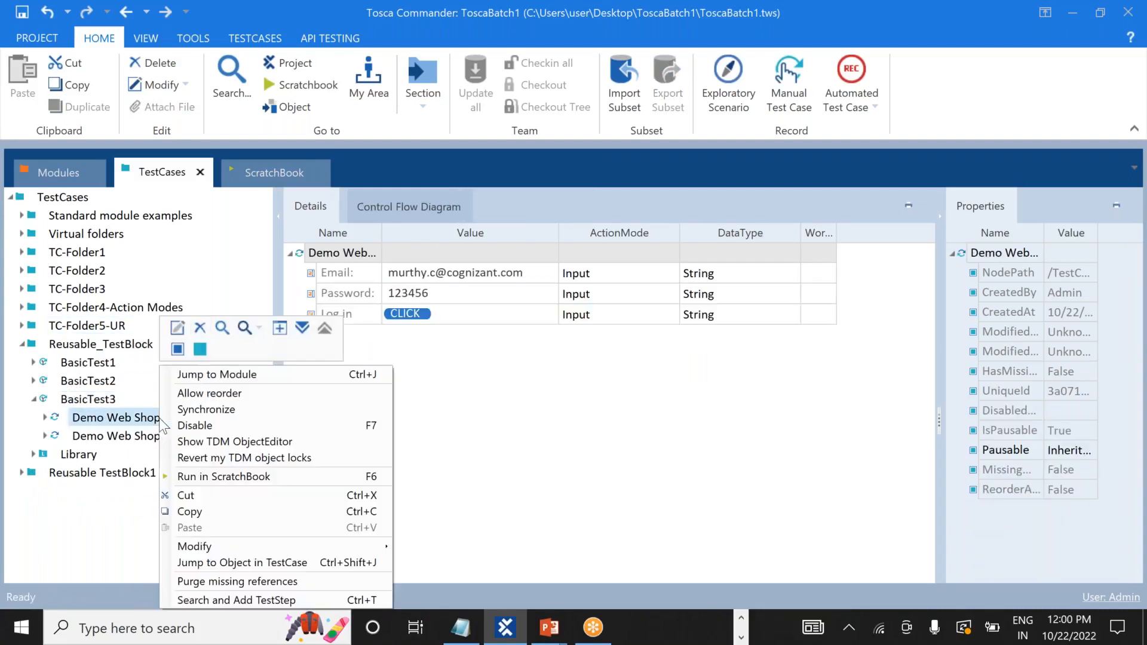
left_click(199, 328)
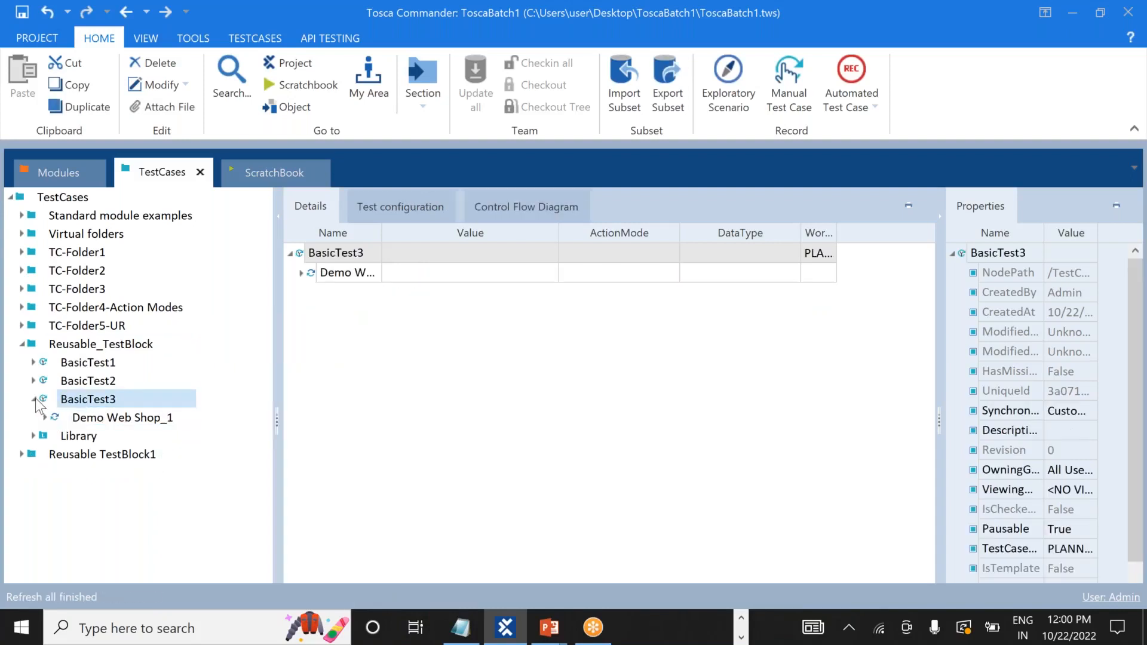
left_click(34, 399)
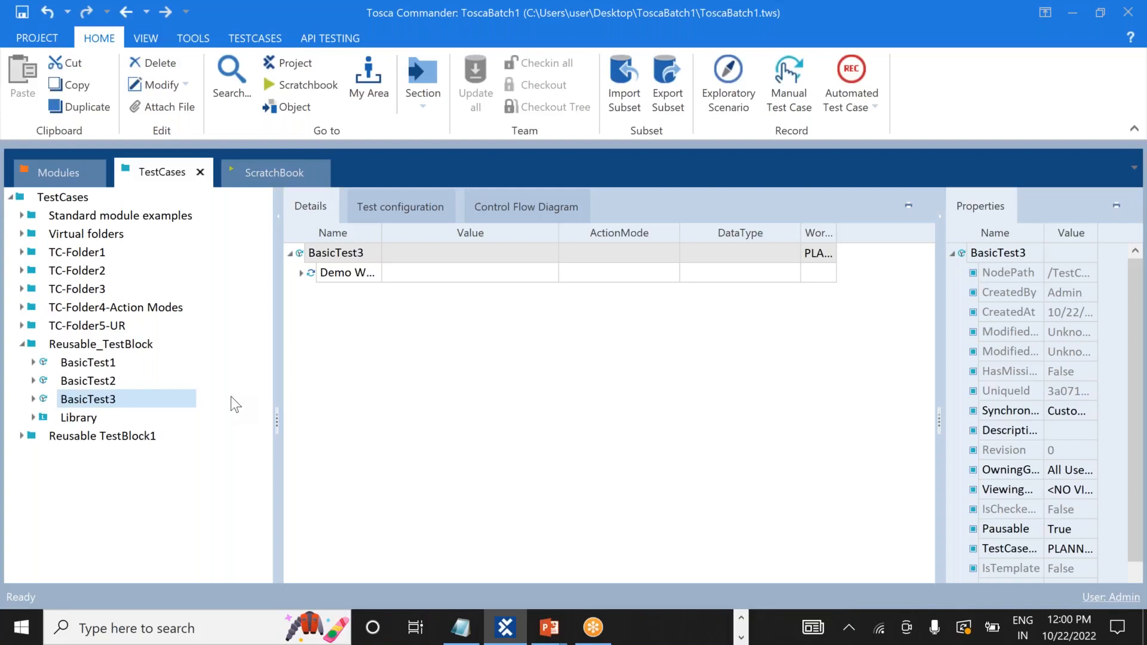
Drag the Library folder, with its Login block, above BasicTest1 under Reusable_TestBlock.
left_click(23, 345)
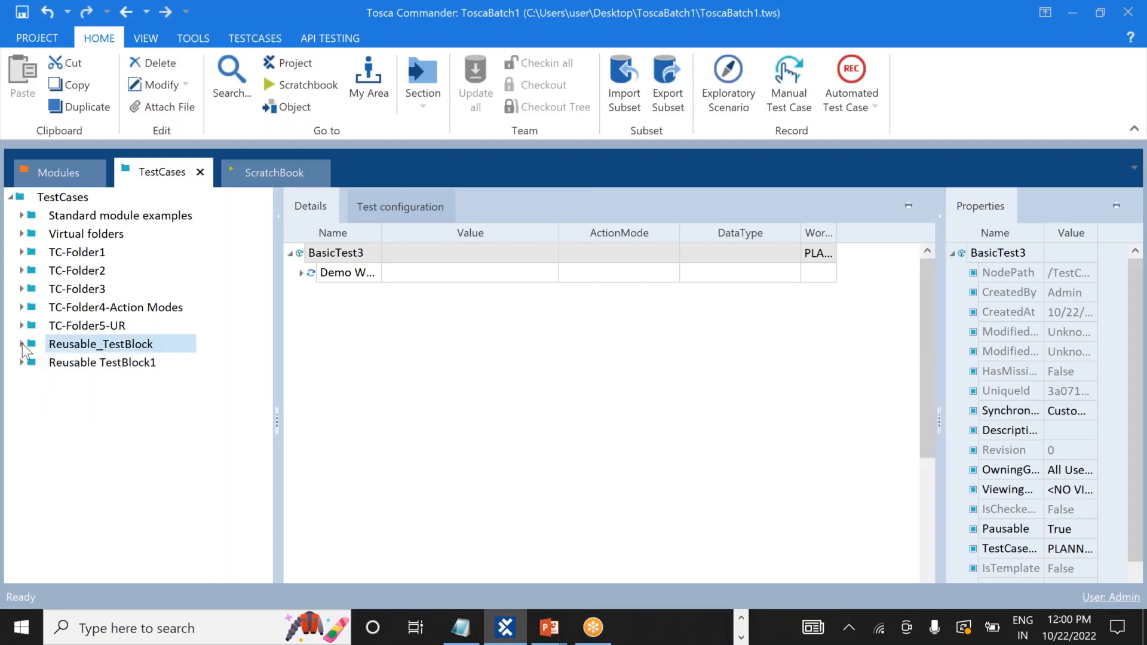
left_click(22, 344)
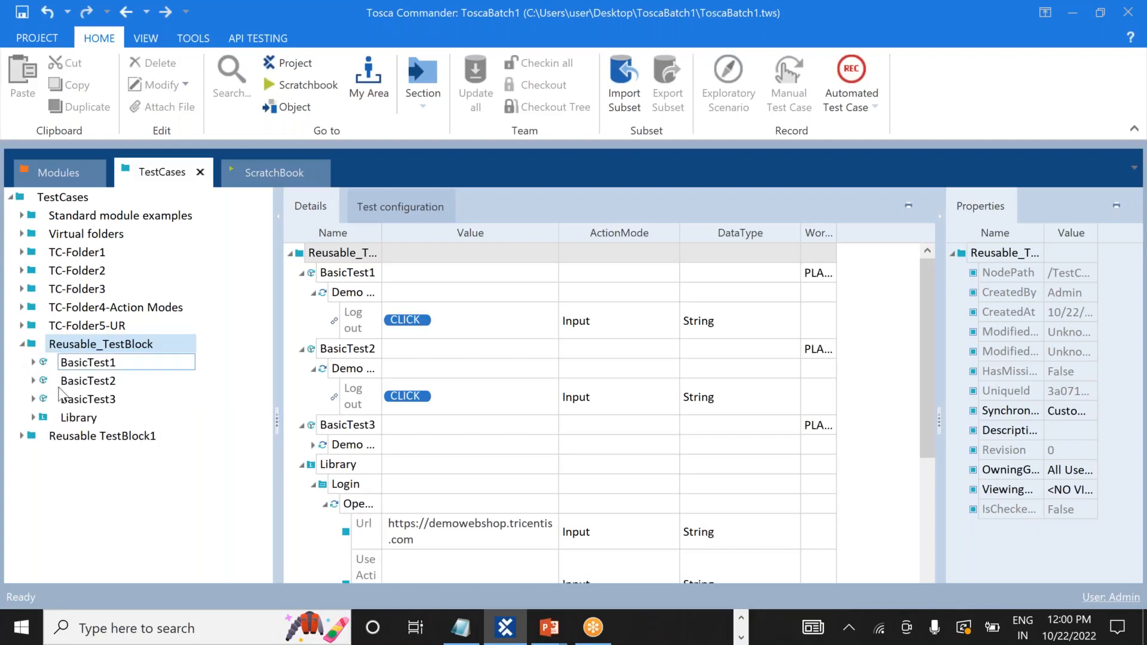
left_click(20, 436)
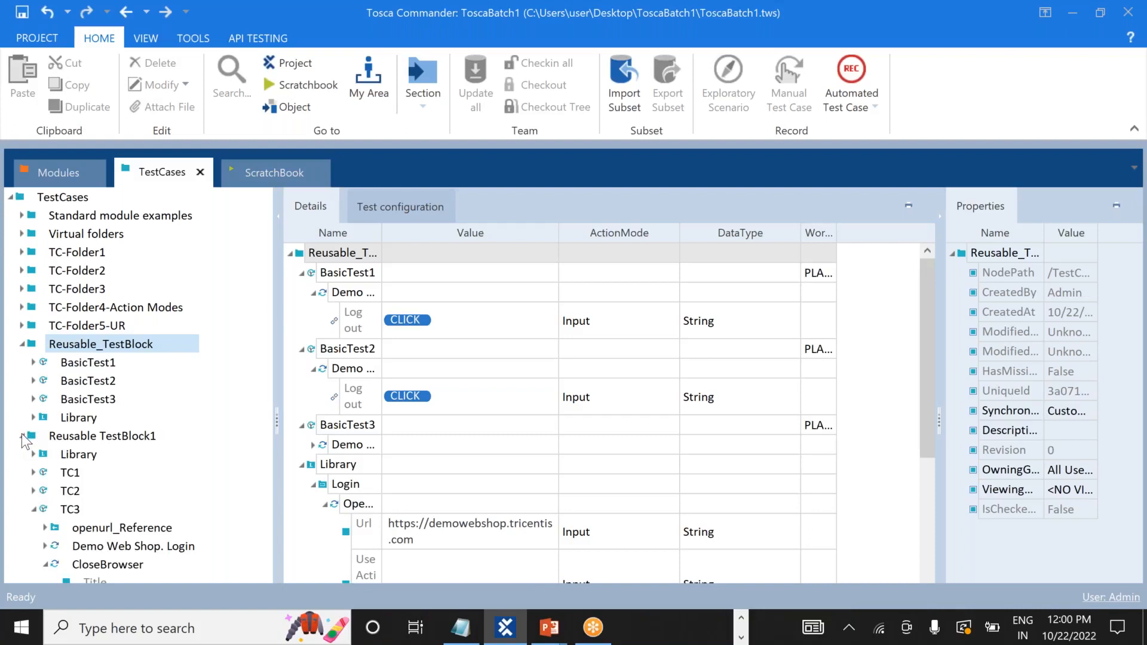
left_click(22, 436)
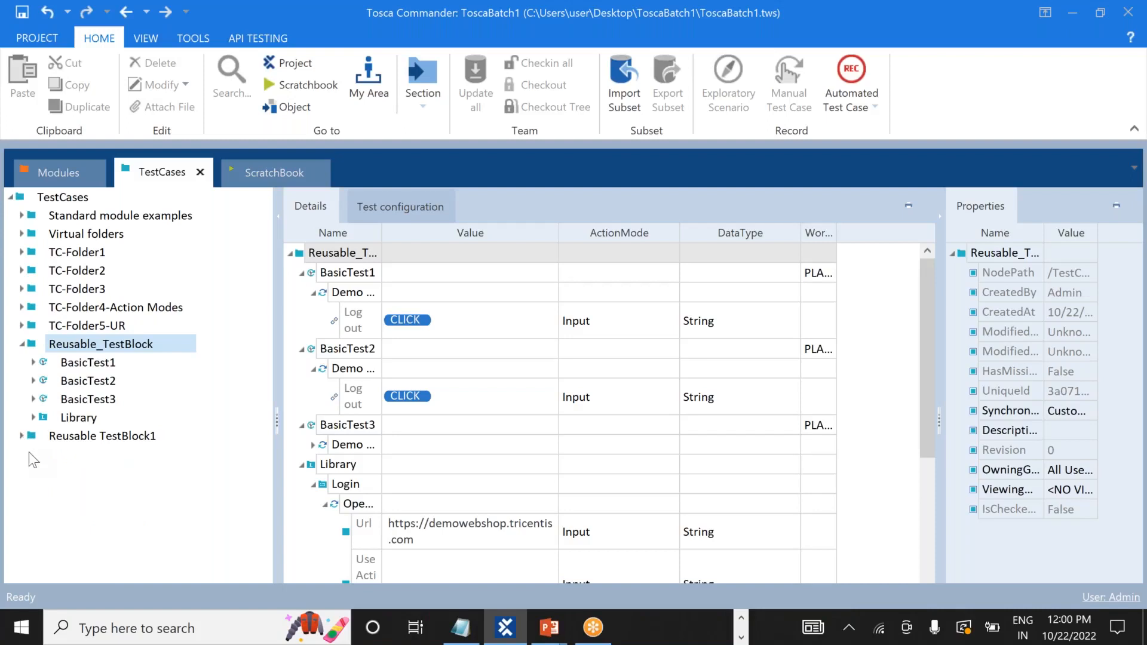
left_click(33, 418)
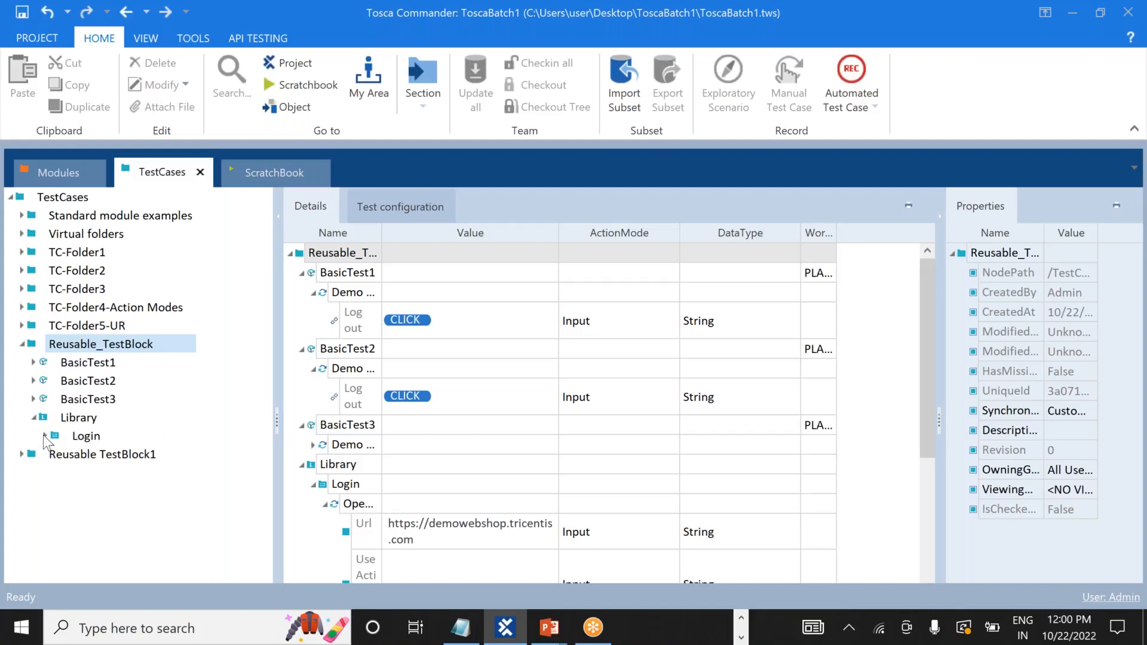
left_click(45, 436)
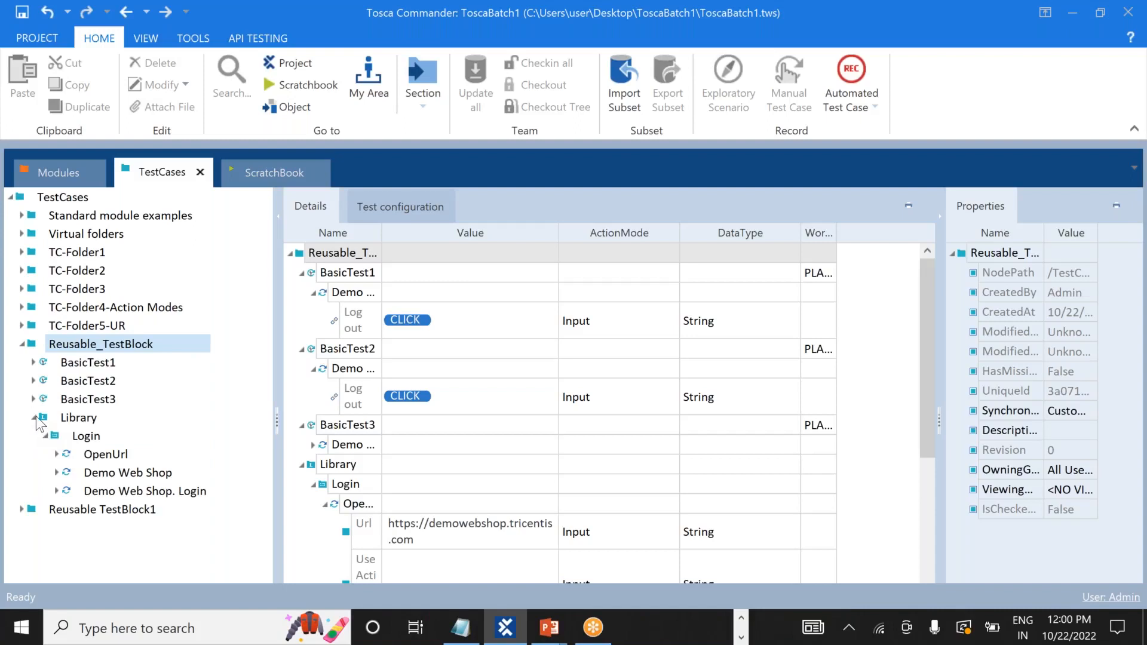
left_click(35, 417)
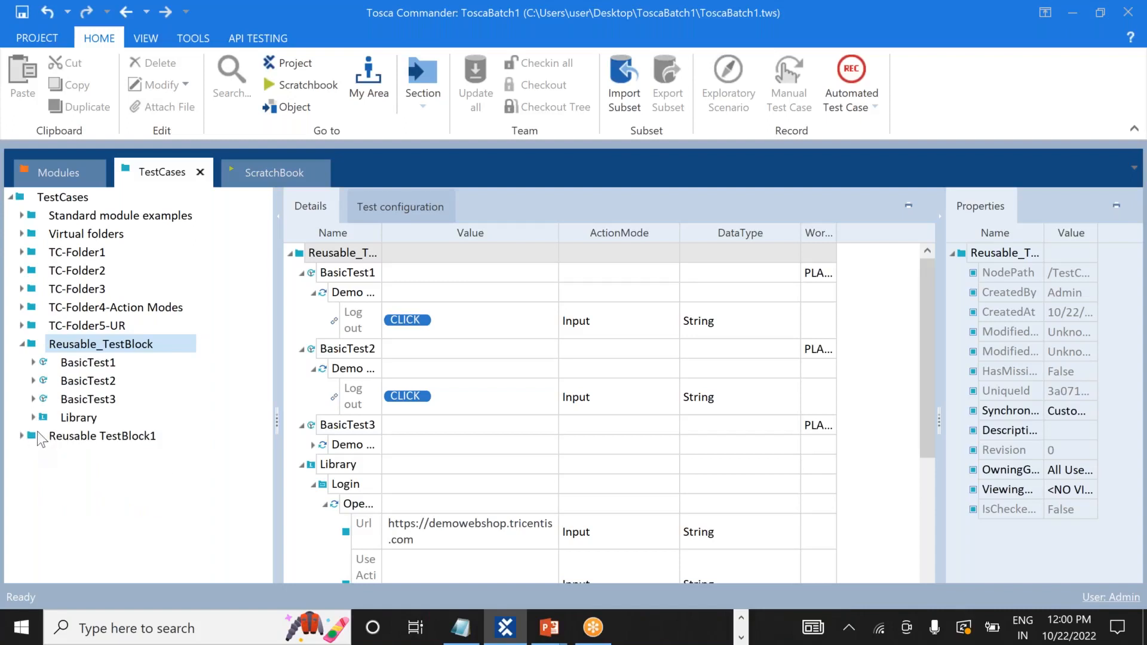
left_click(44, 418)
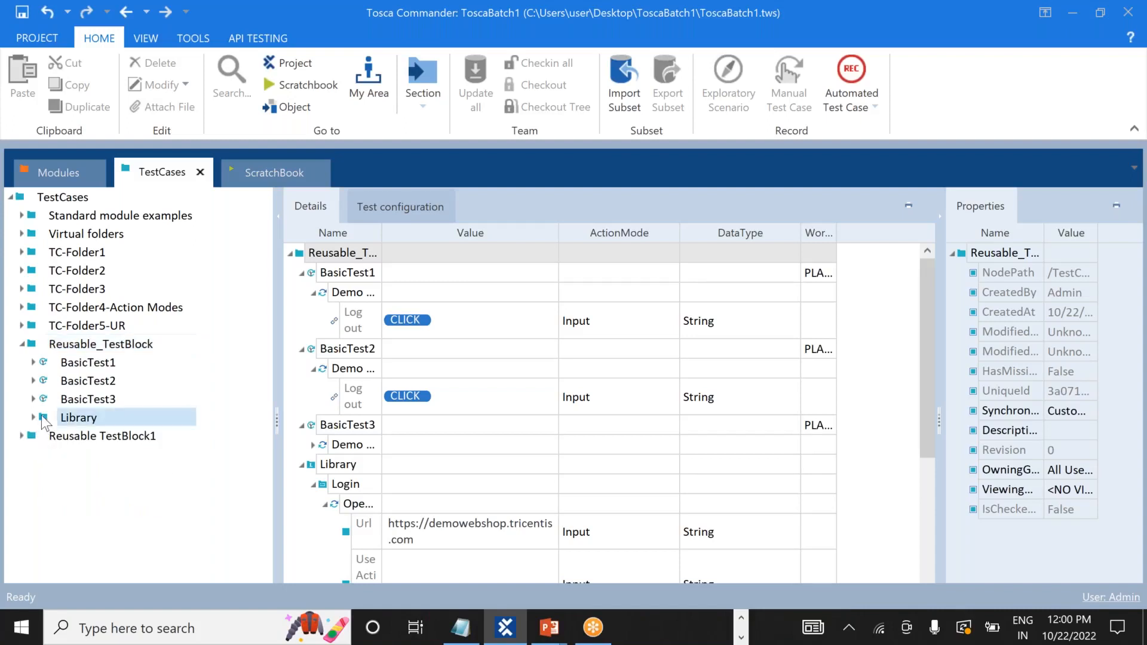
left_click_drag(41, 404, 41, 359)
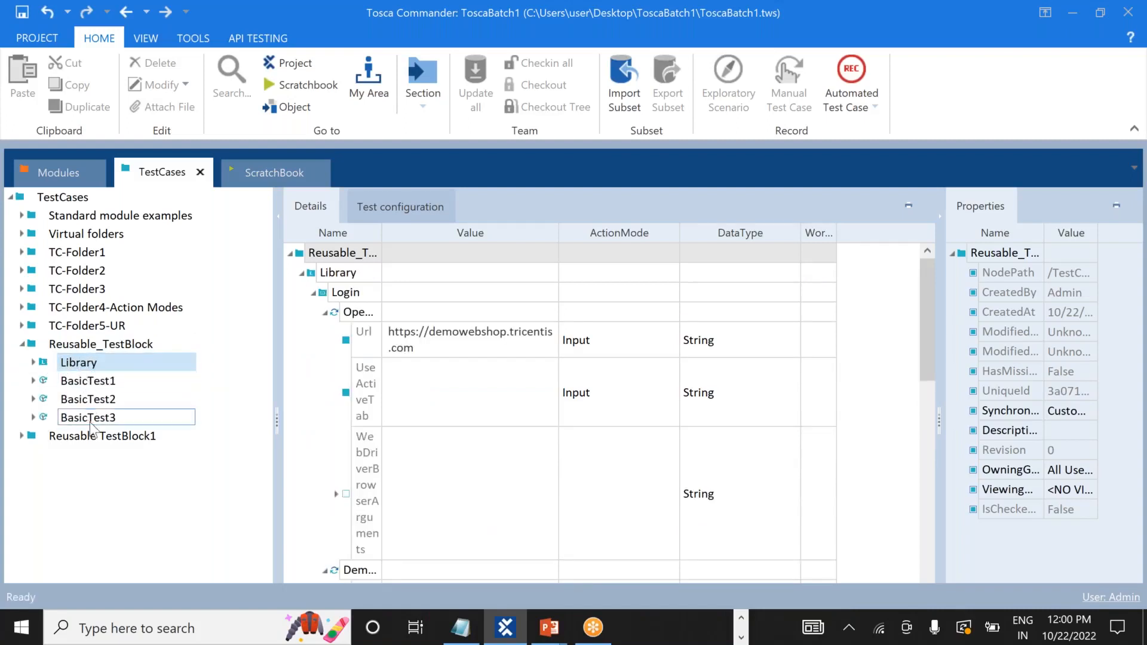
Add a Business Parameters container to the Login block.
right_click(87, 368)
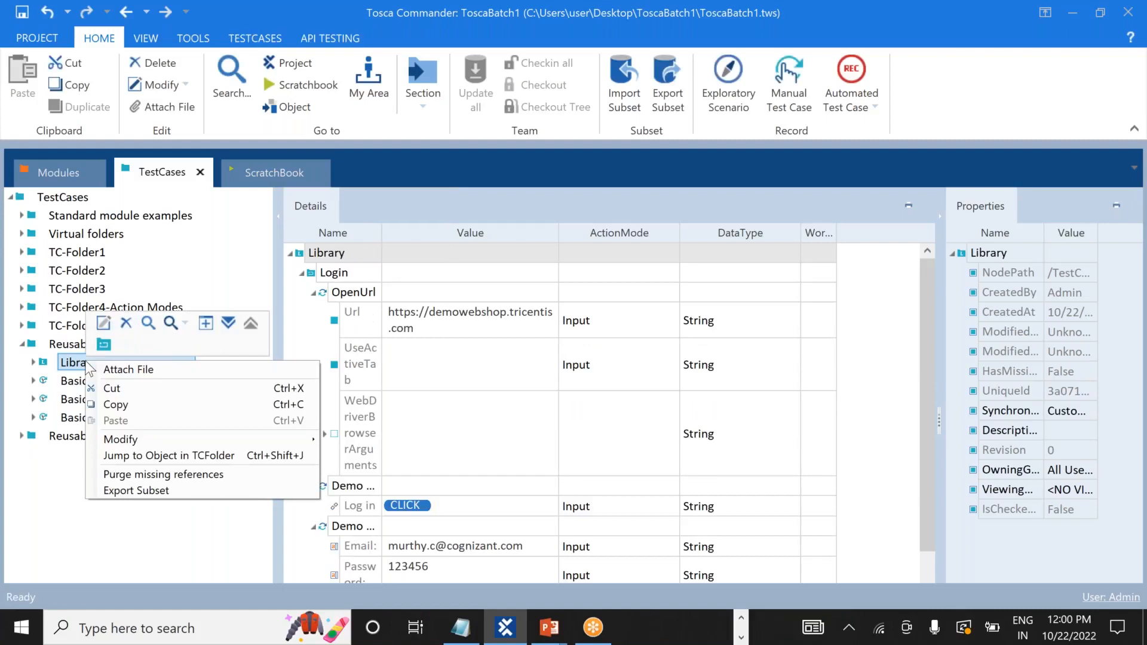
left_click(45, 450)
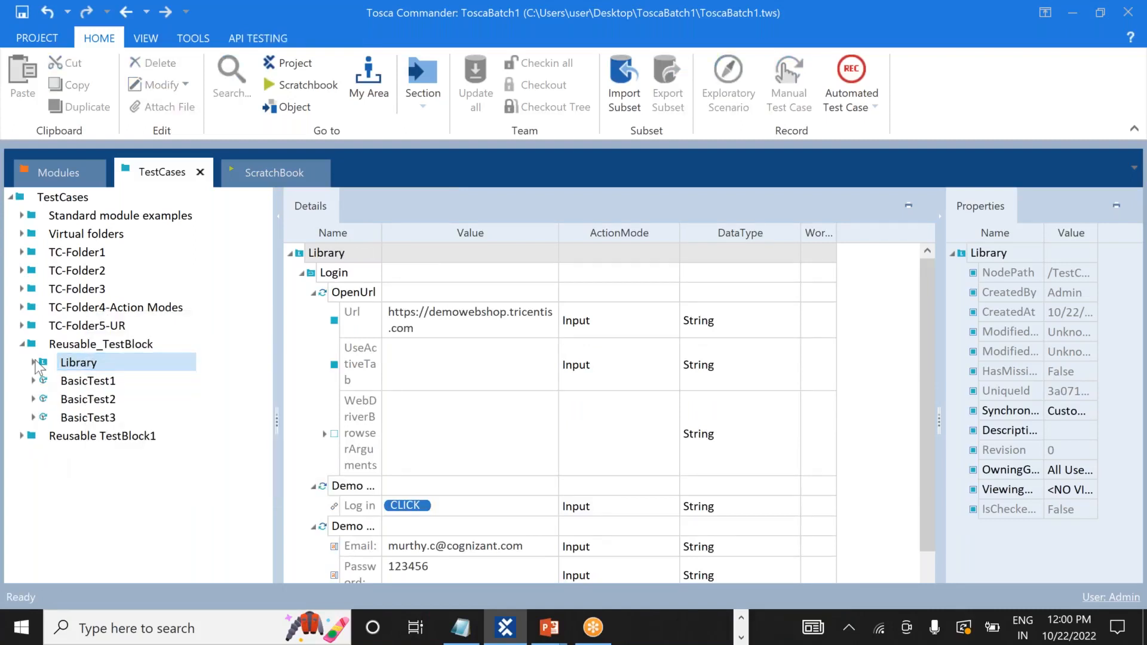
left_click(35, 363)
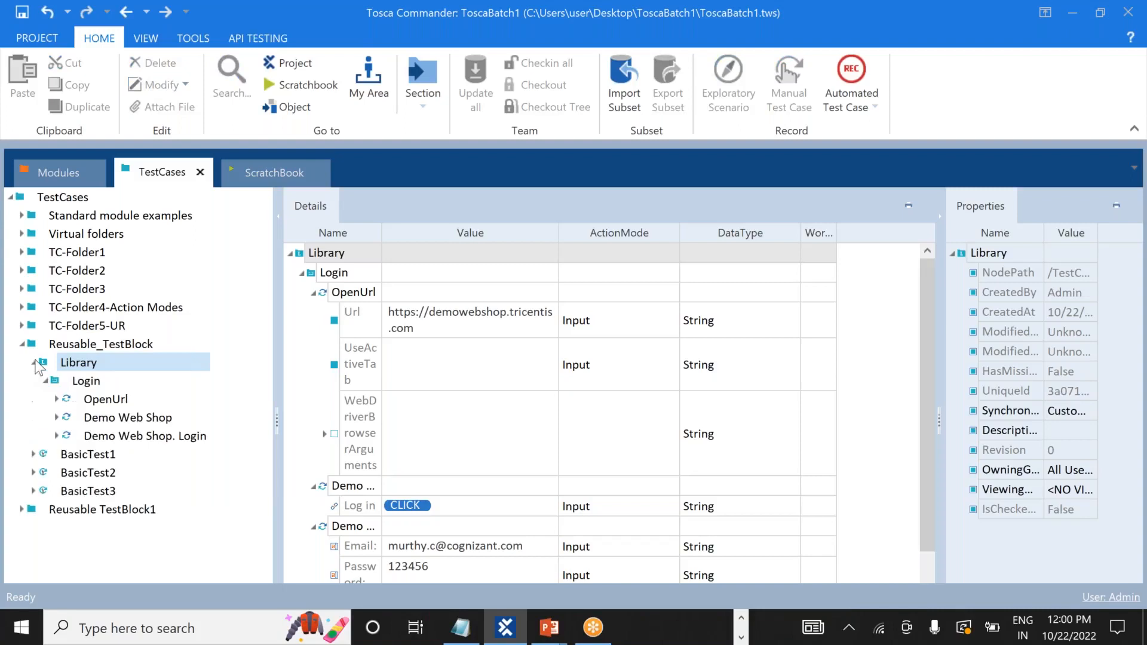
right_click(92, 385)
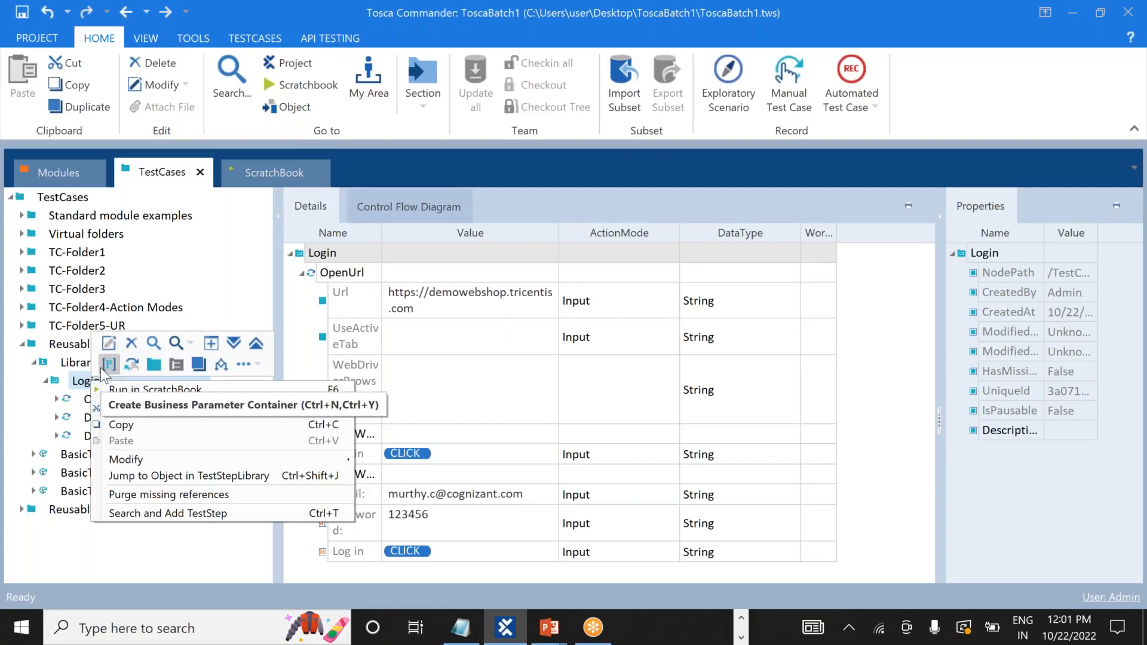
left_click(110, 362)
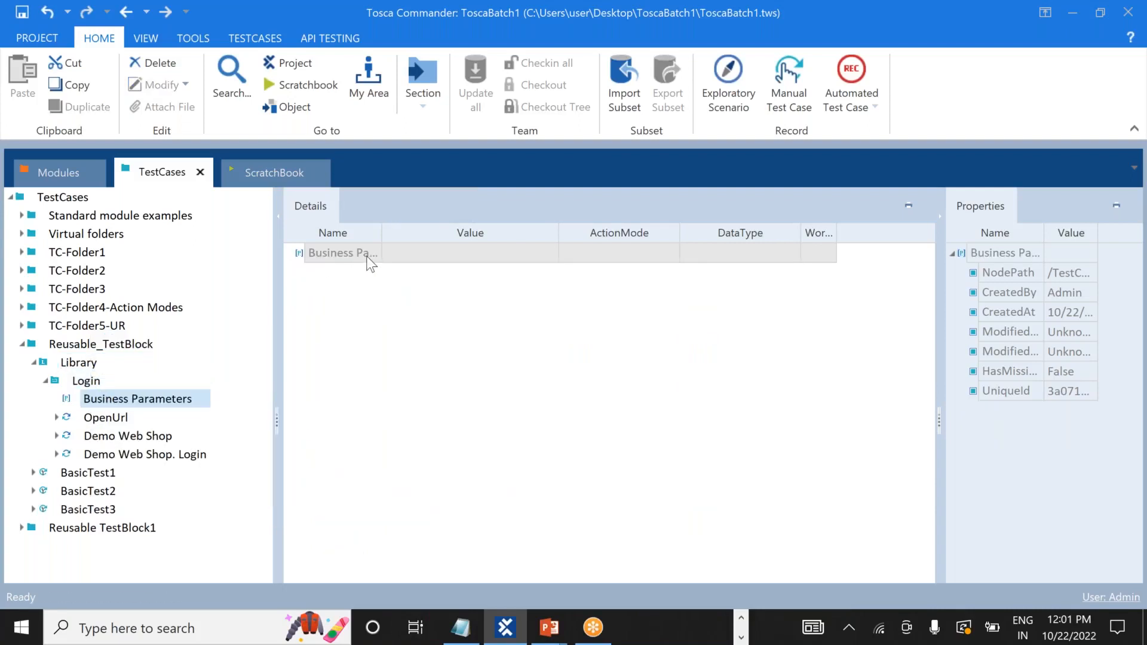
Delete the Login block's Business Parameters container again.
right_click(56, 383)
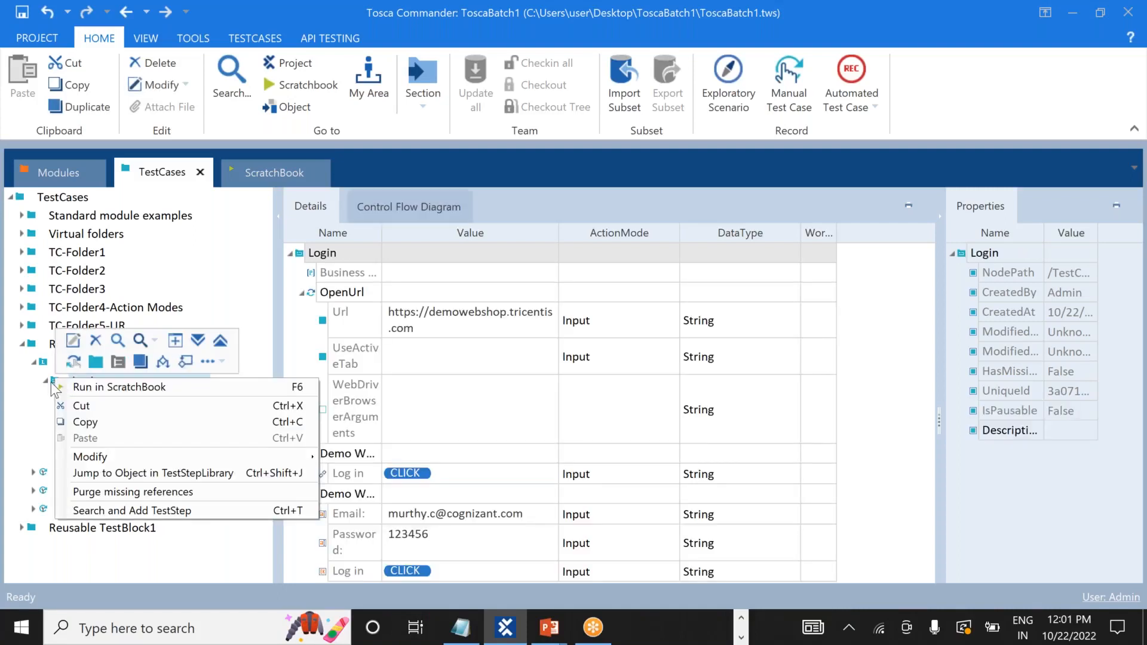
left_click(9, 410)
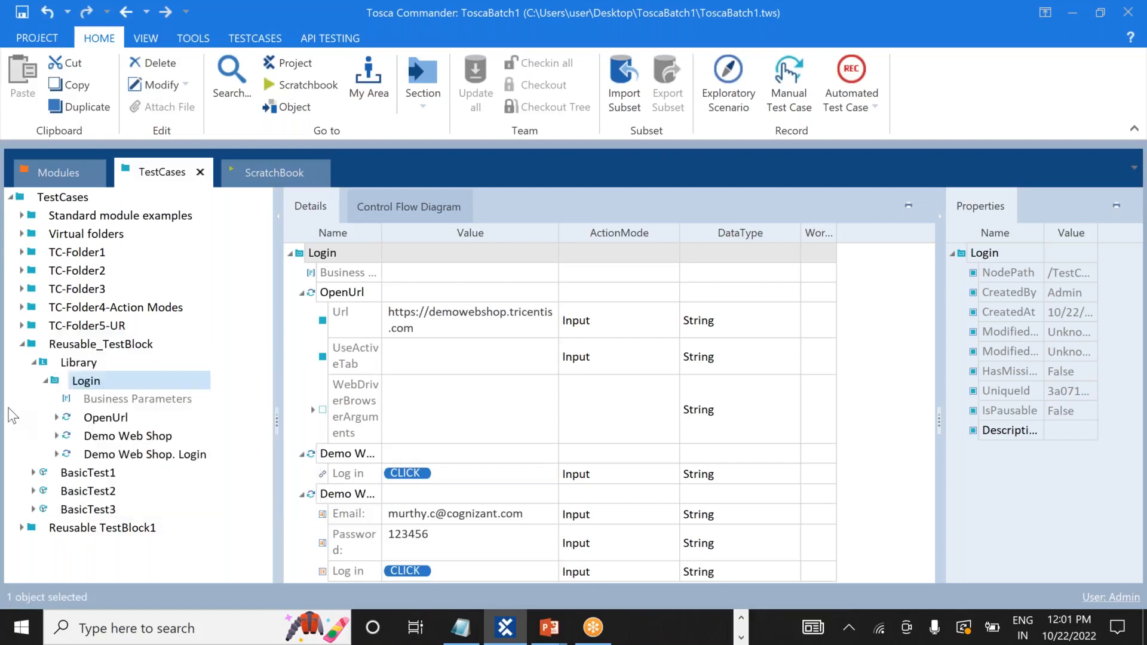
right_click(57, 379)
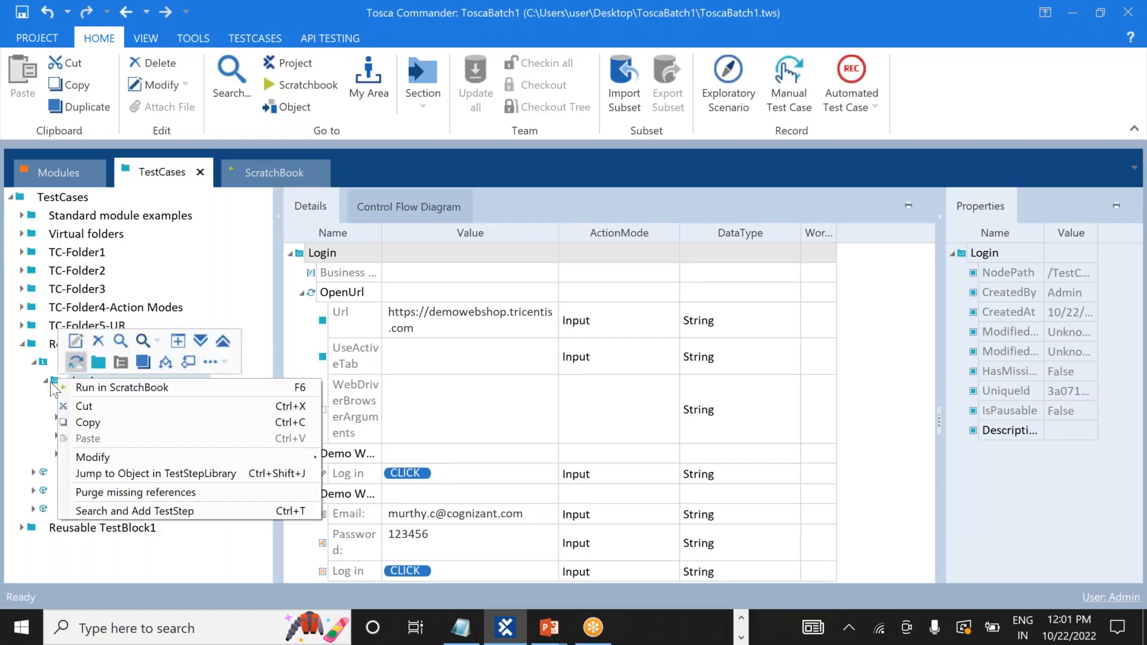
left_click(41, 404)
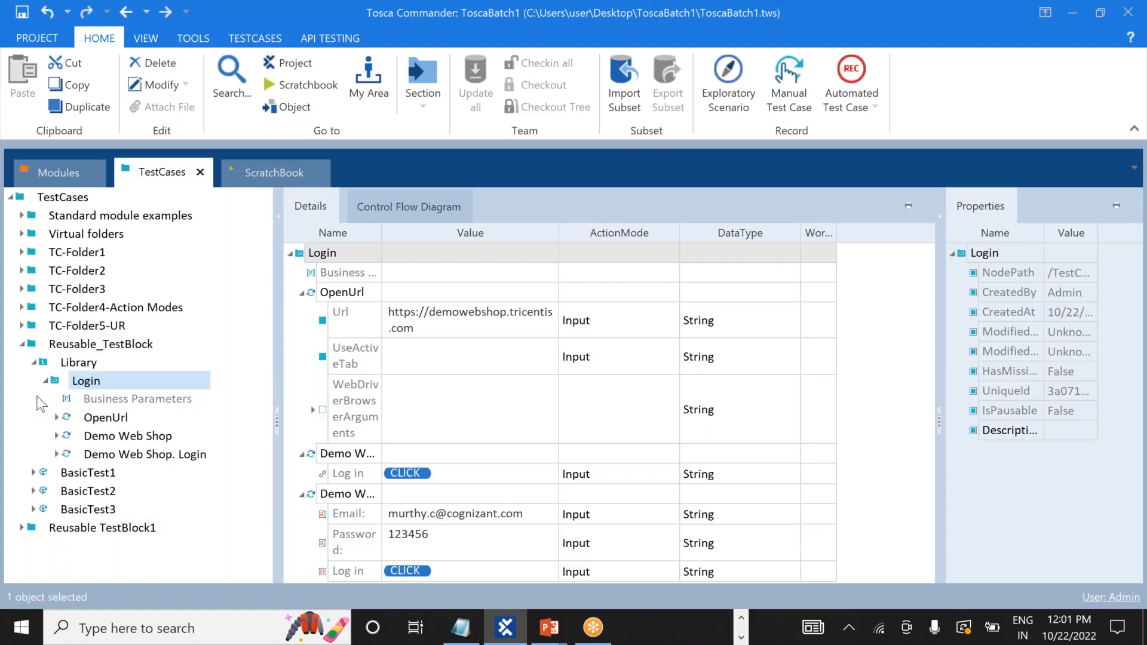
right_click(107, 404)
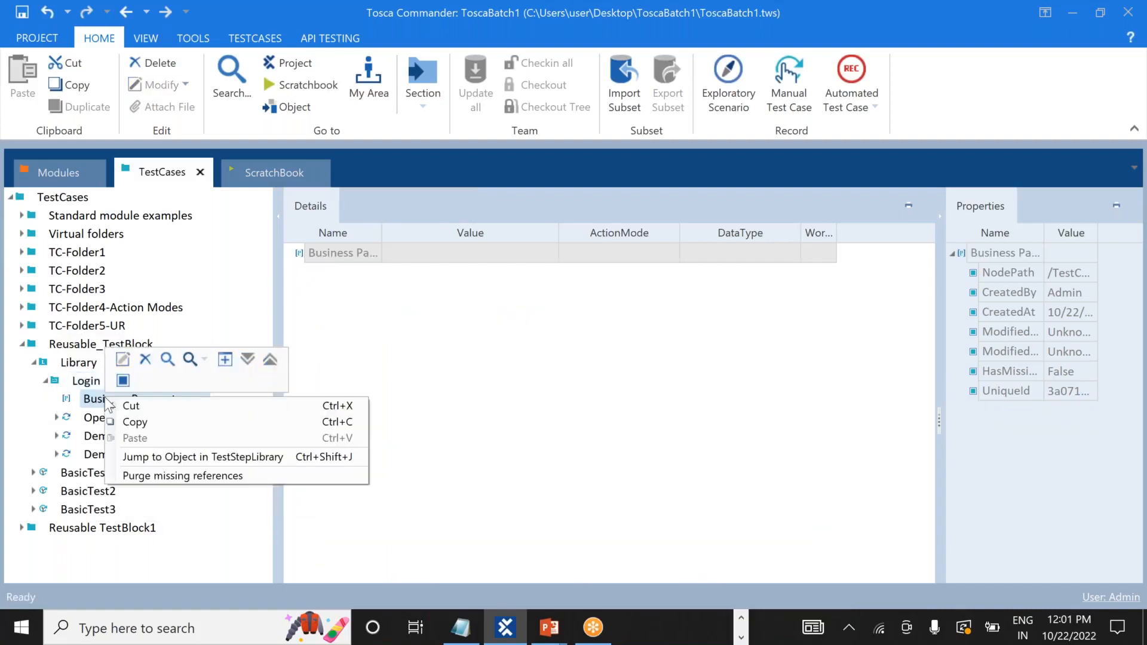
left_click(145, 359)
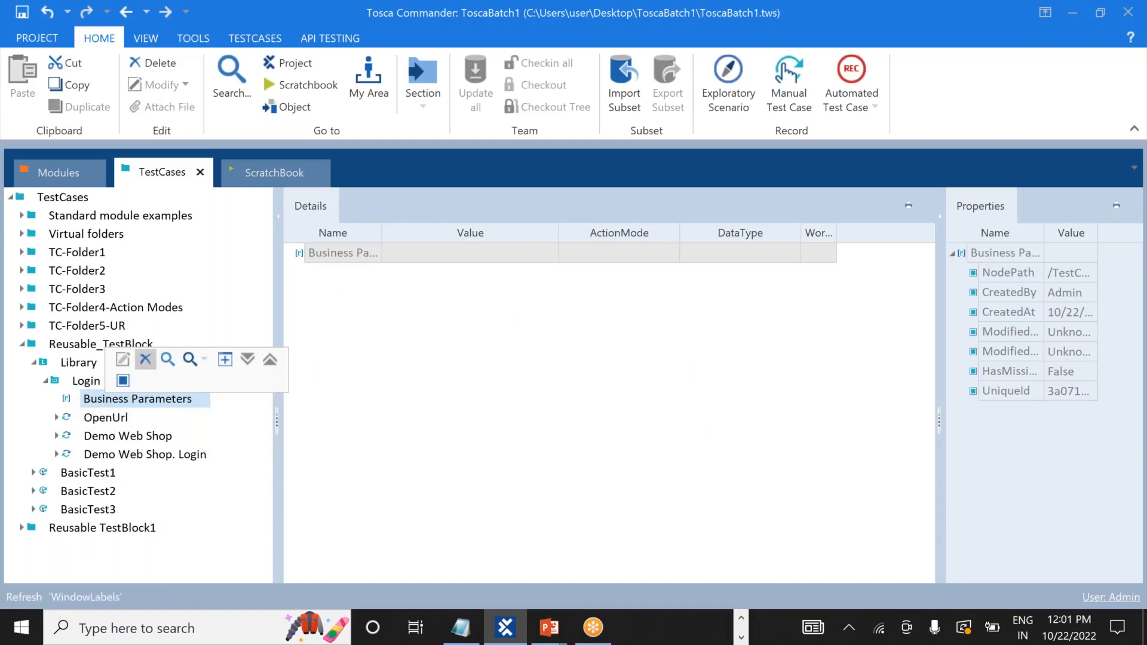
left_click(46, 380)
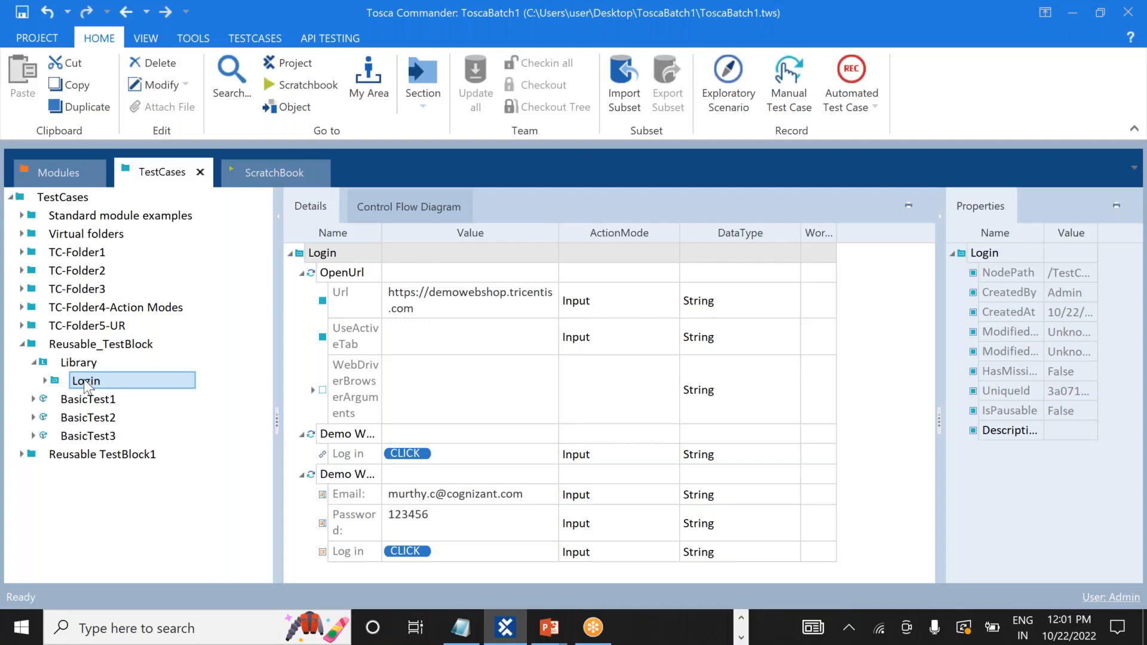
Add a Business Parameters container to Login with a parameter named Email.
right_click(84, 379)
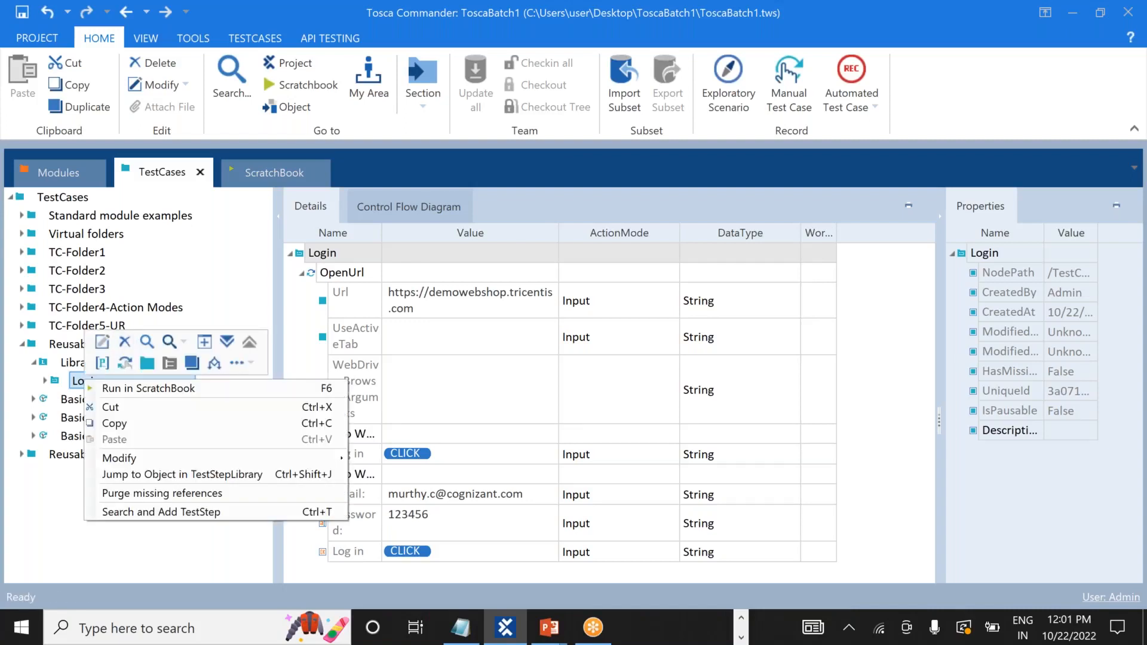
left_click(103, 362)
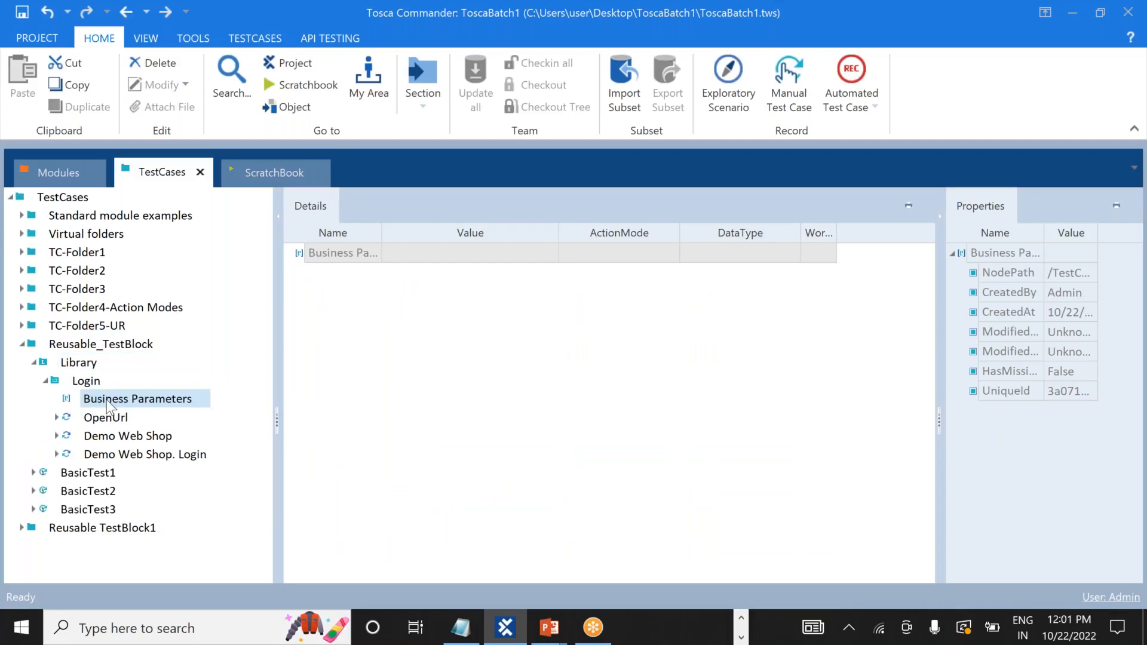
right_click(335, 250)
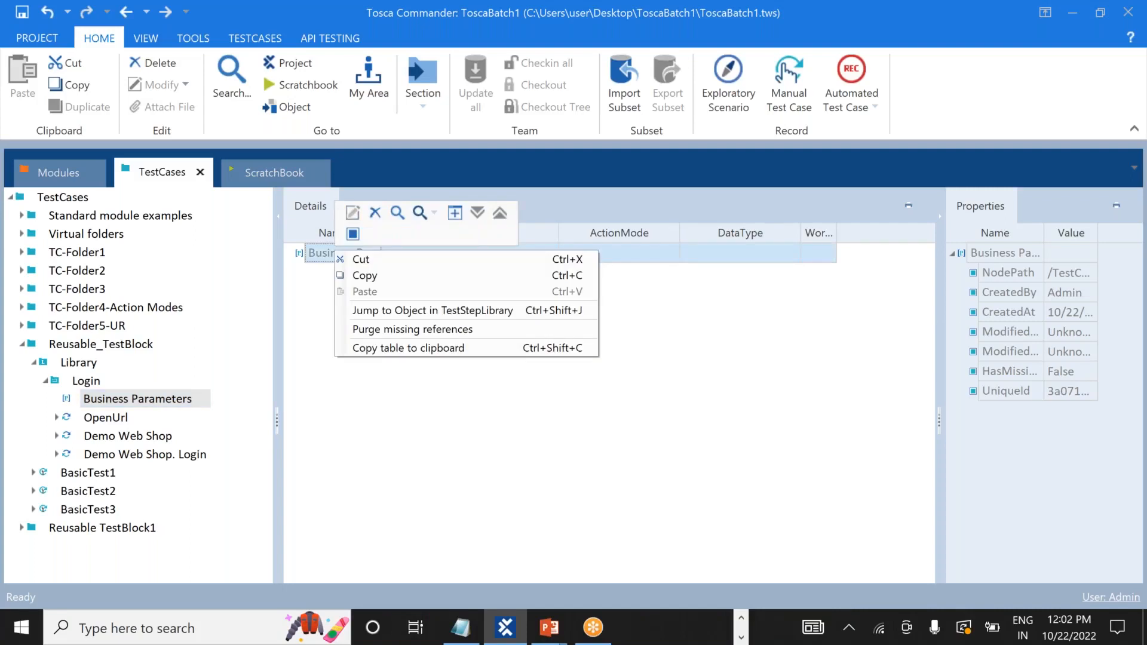
left_click(353, 234)
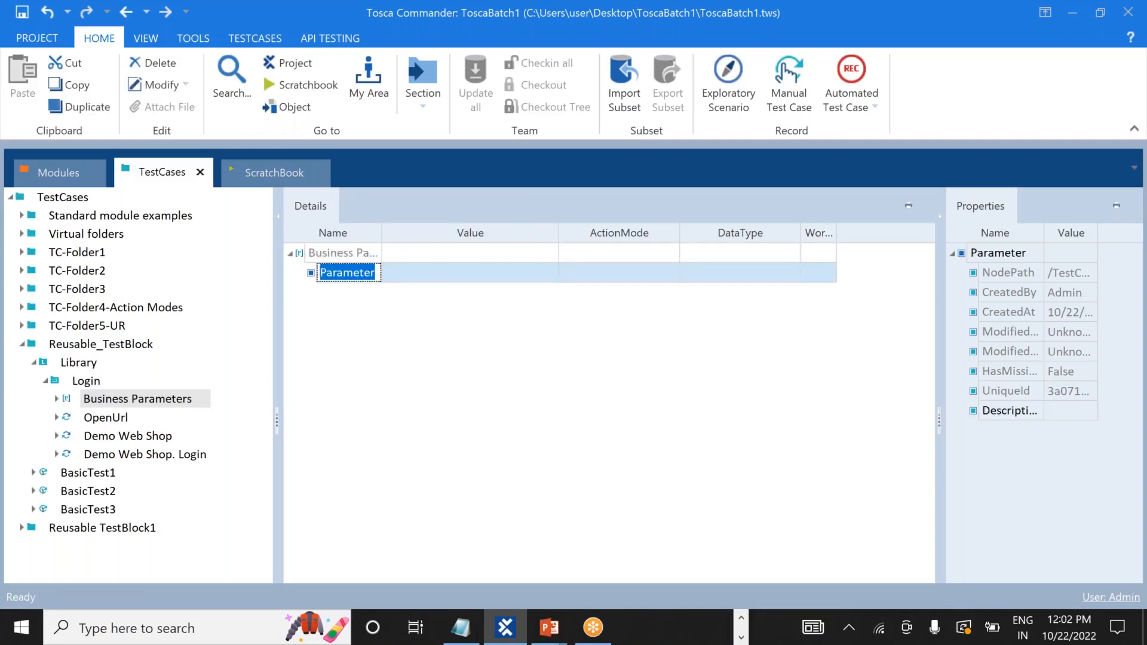
type("Email")
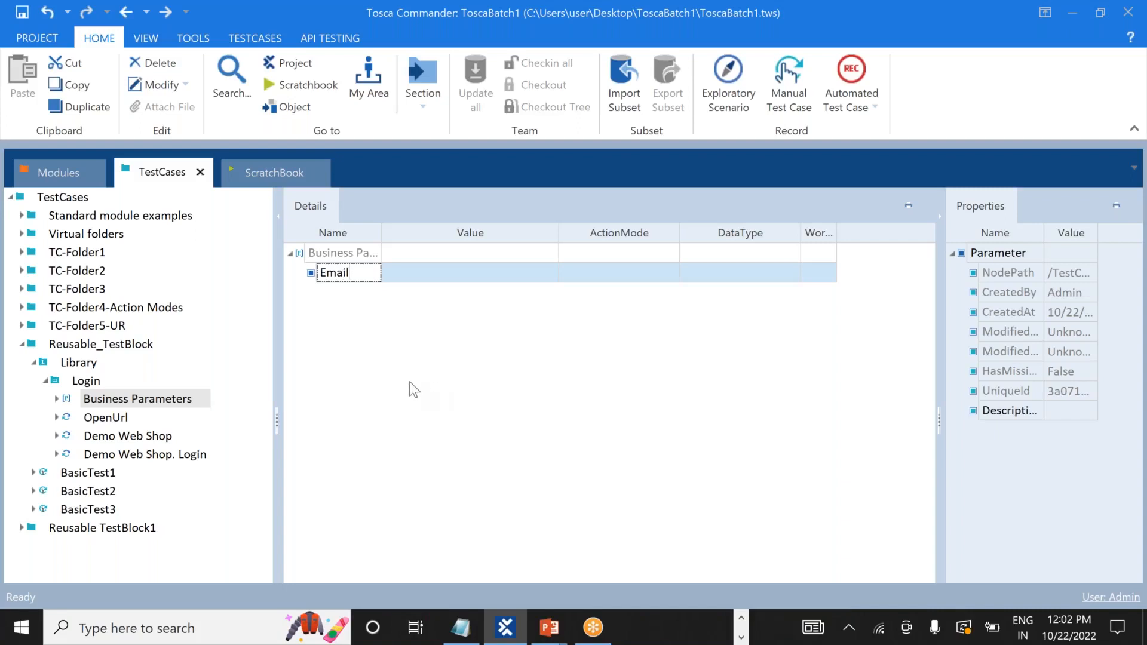
left_click(410, 389)
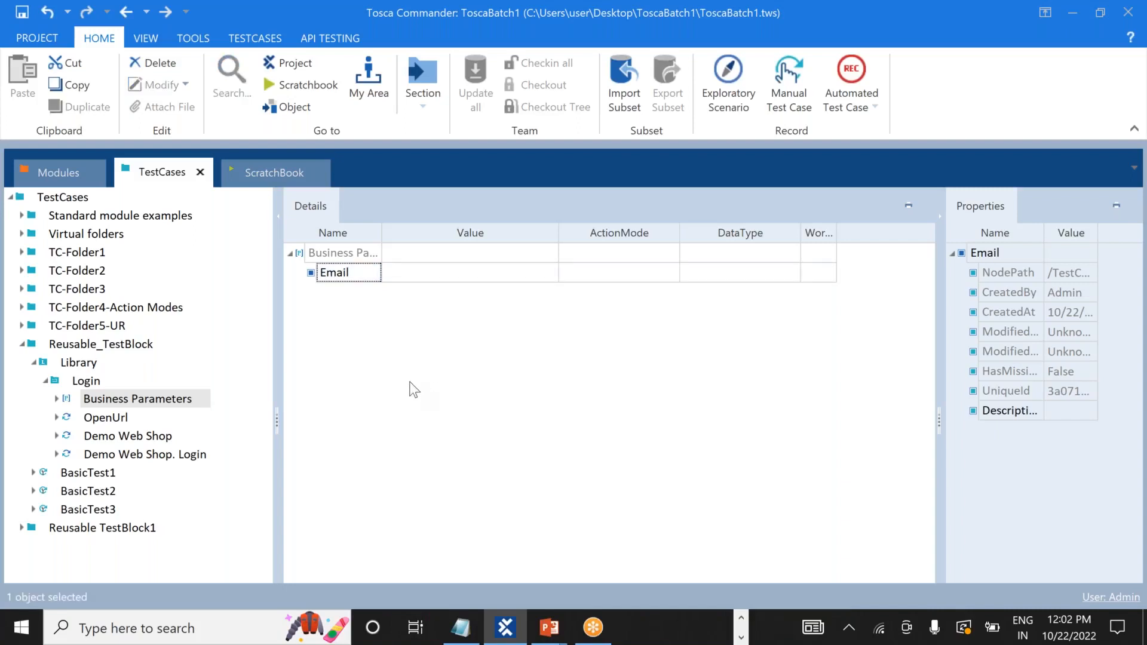
Add a second parameter named Password to the container.
right_click(315, 253)
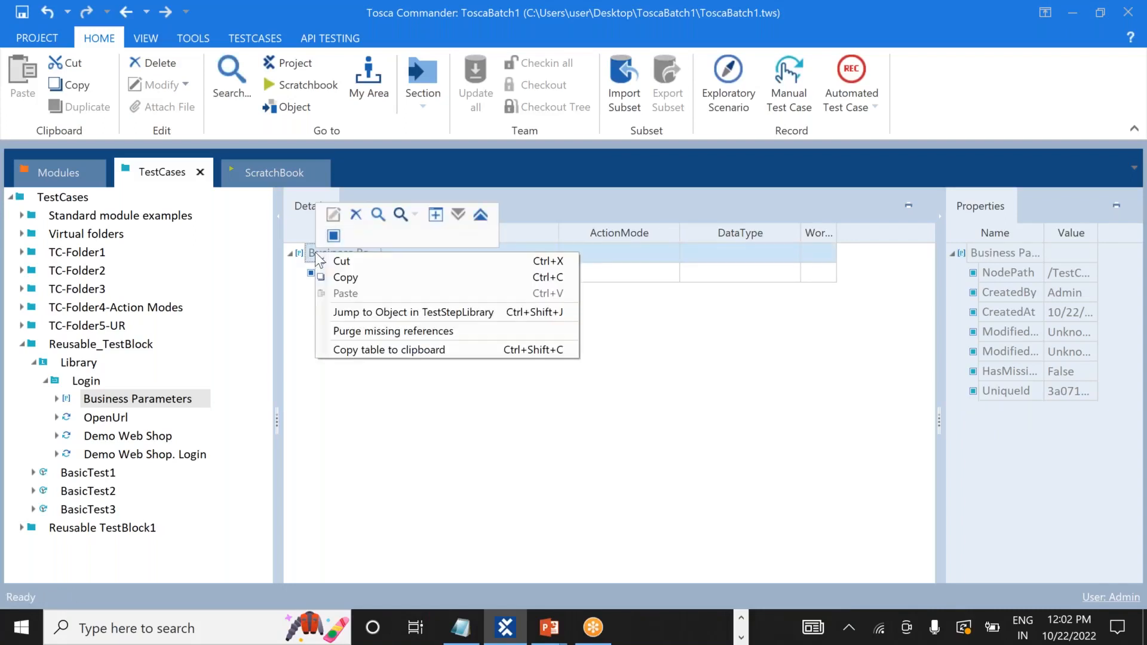
left_click(333, 237)
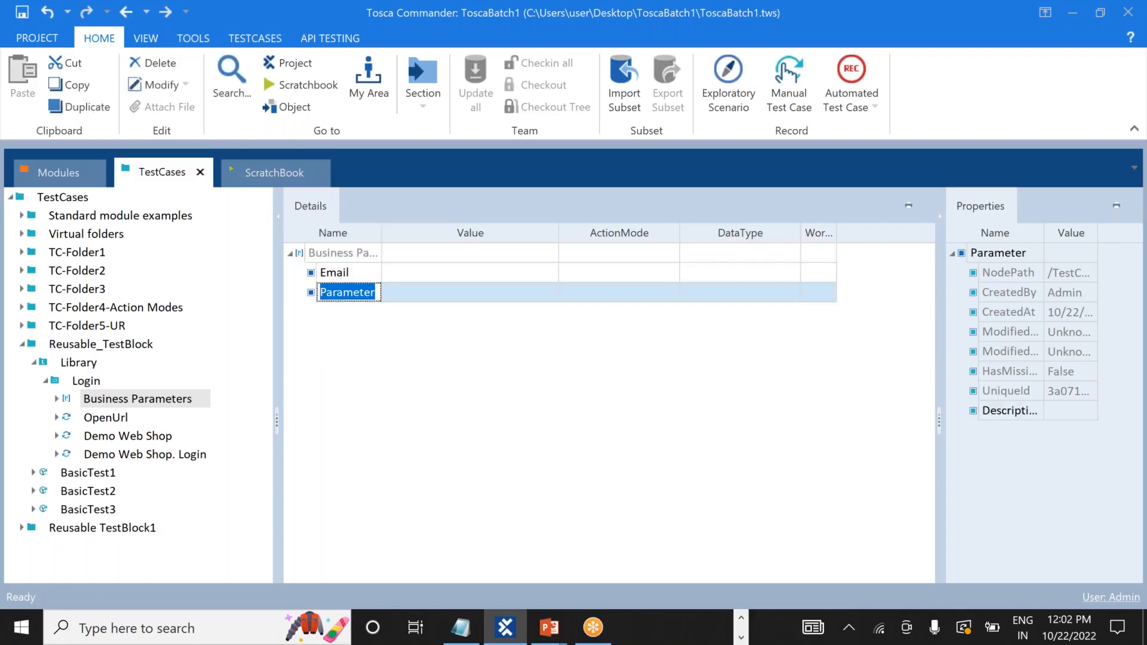
type("Pass")
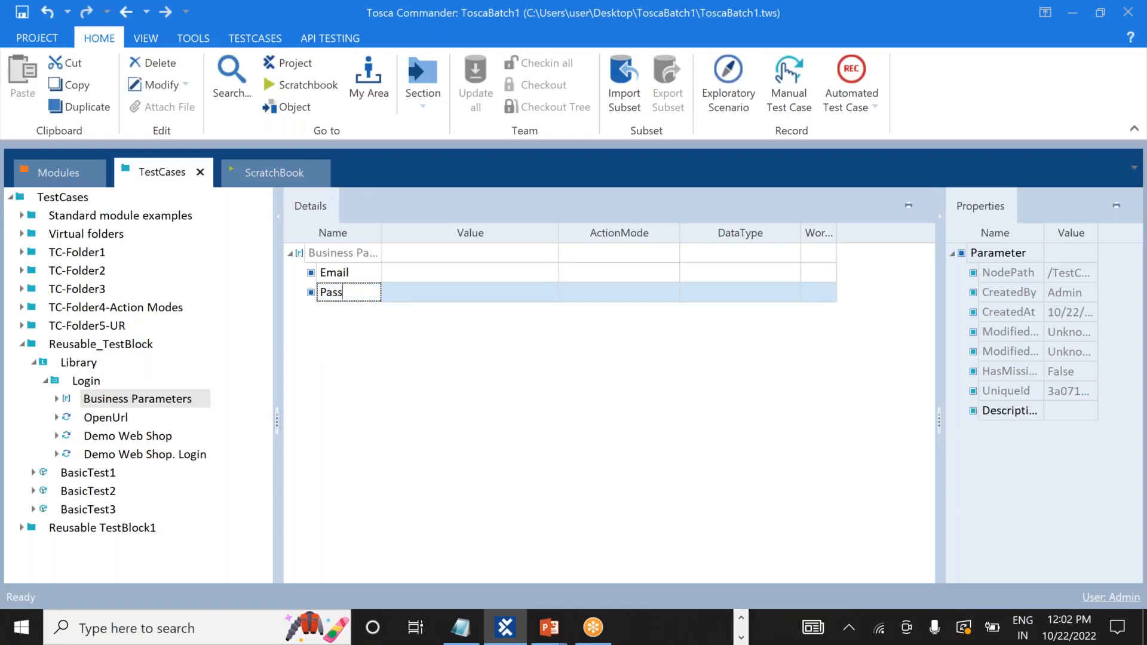
type("word")
key("Return")
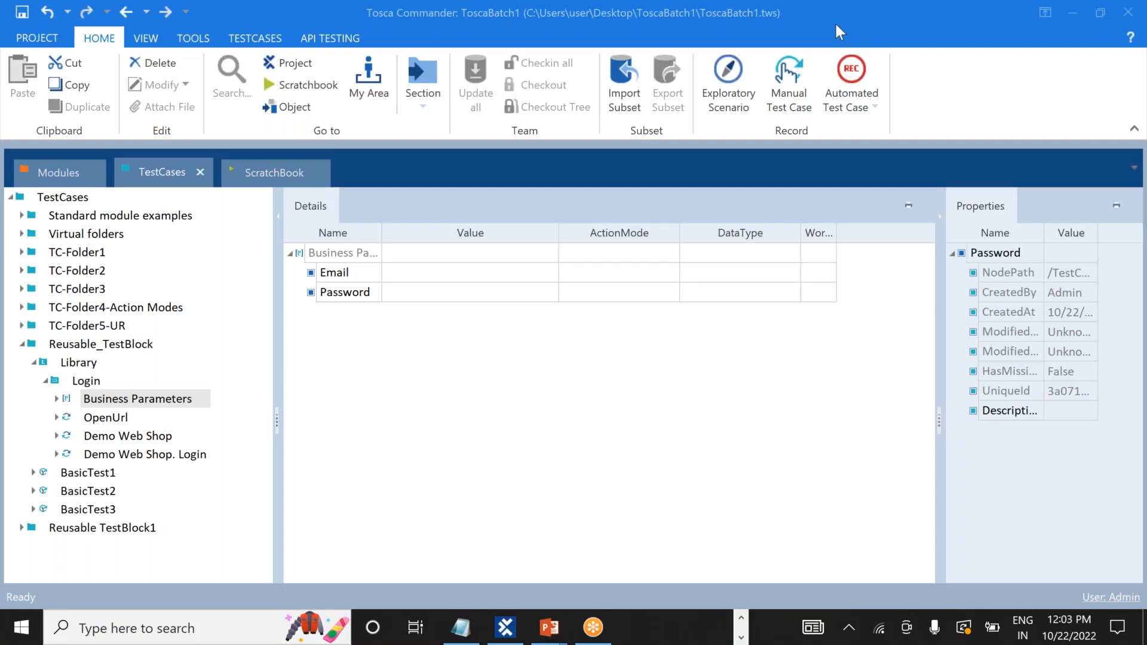
Show the Login block's Email and Password parameters and scroll its steps' stored credentials into view.
left_click(105, 379)
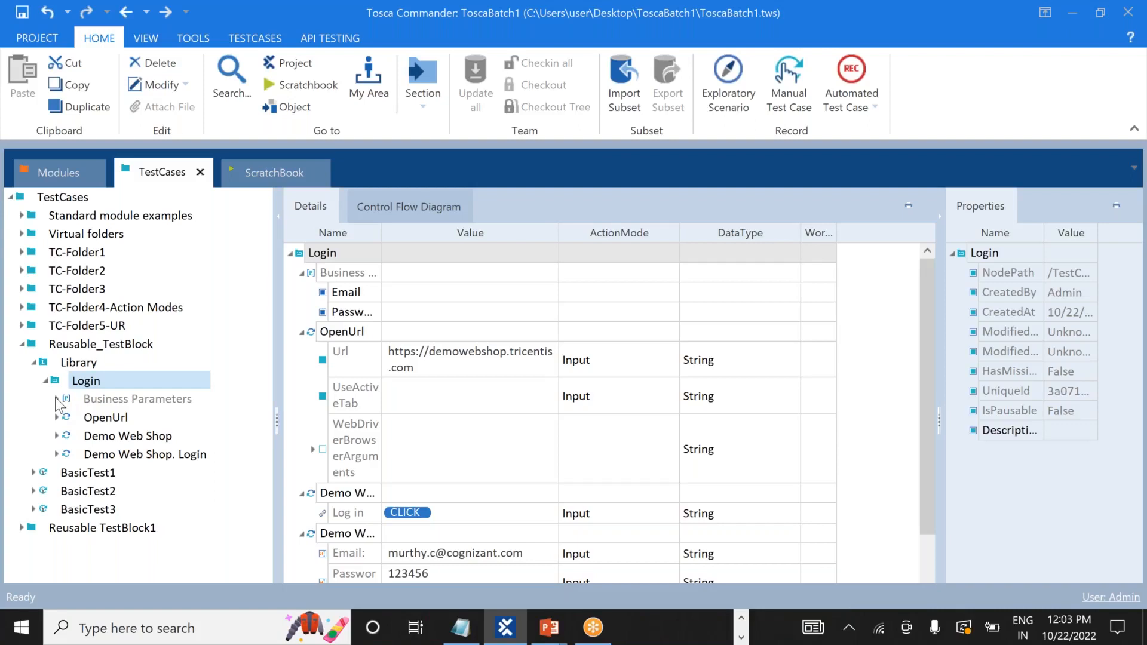
left_click(86, 384)
left_click(114, 403)
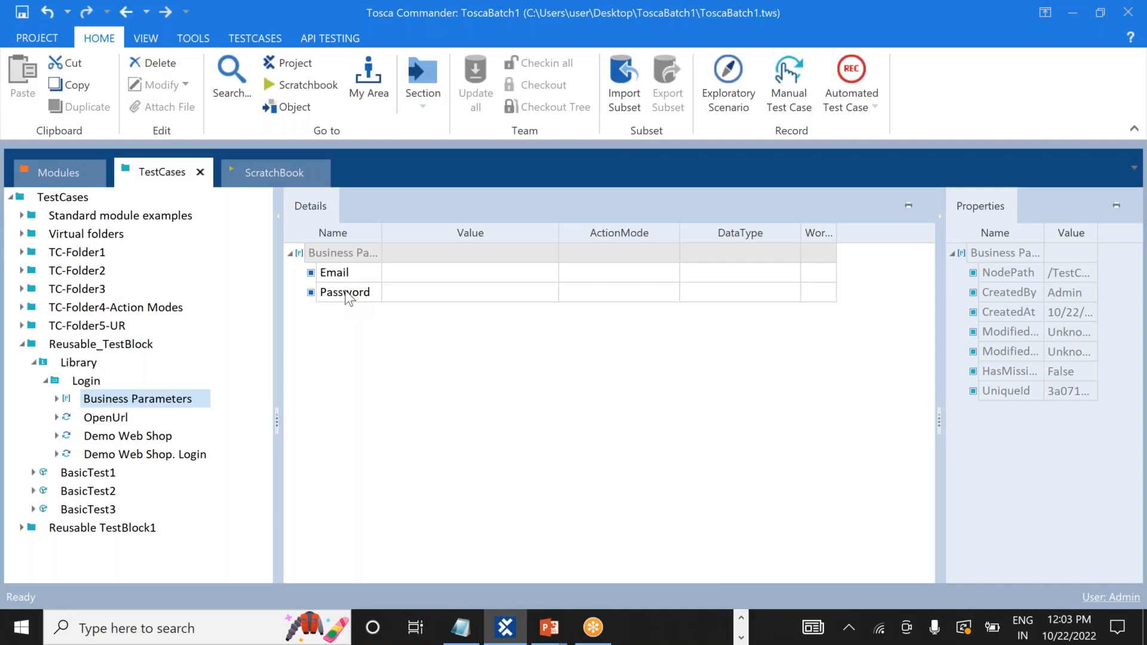
left_click(89, 382)
left_click(89, 381)
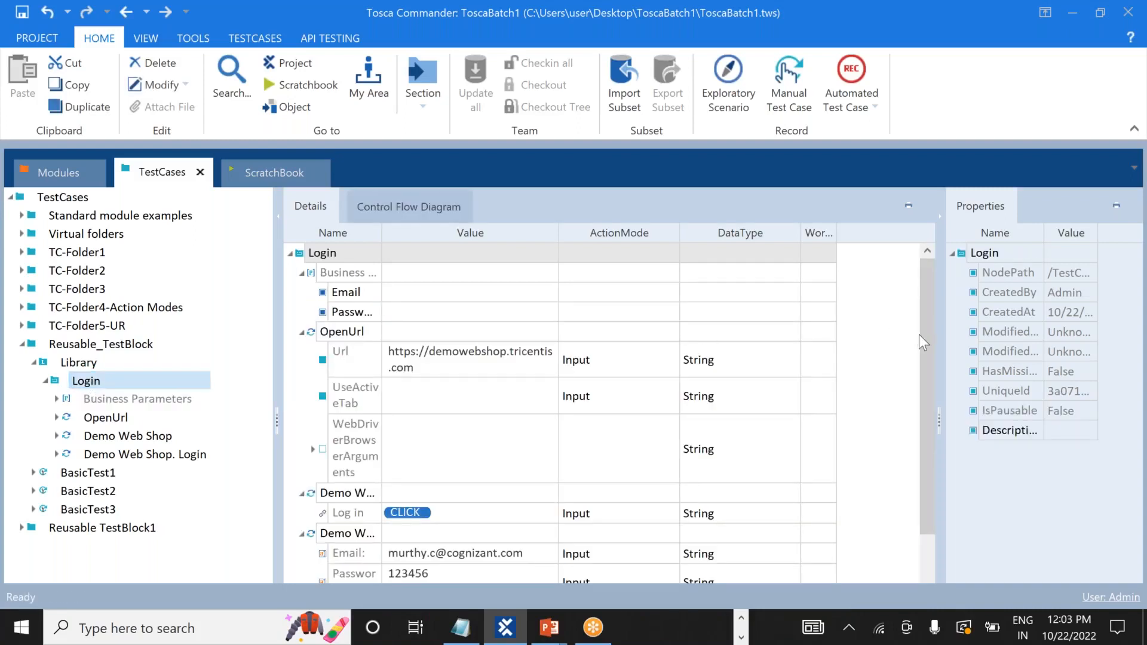
left_click_drag(922, 342, 914, 402)
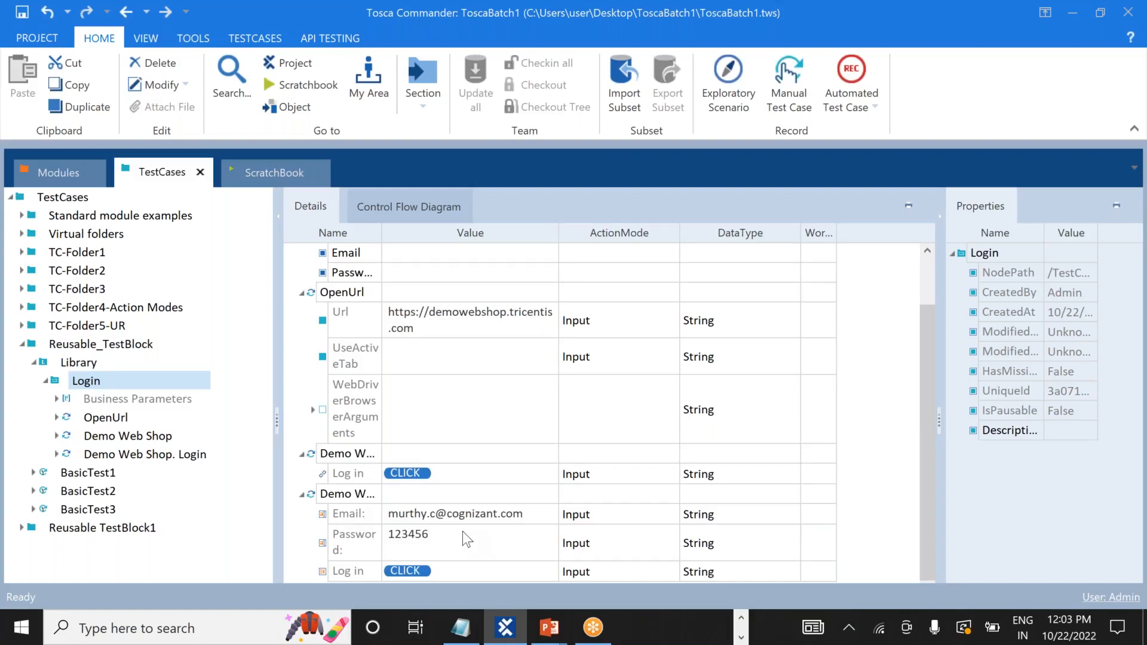
Empty the hard-coded Email and Password values in the Login block's login step.
left_click(530, 511)
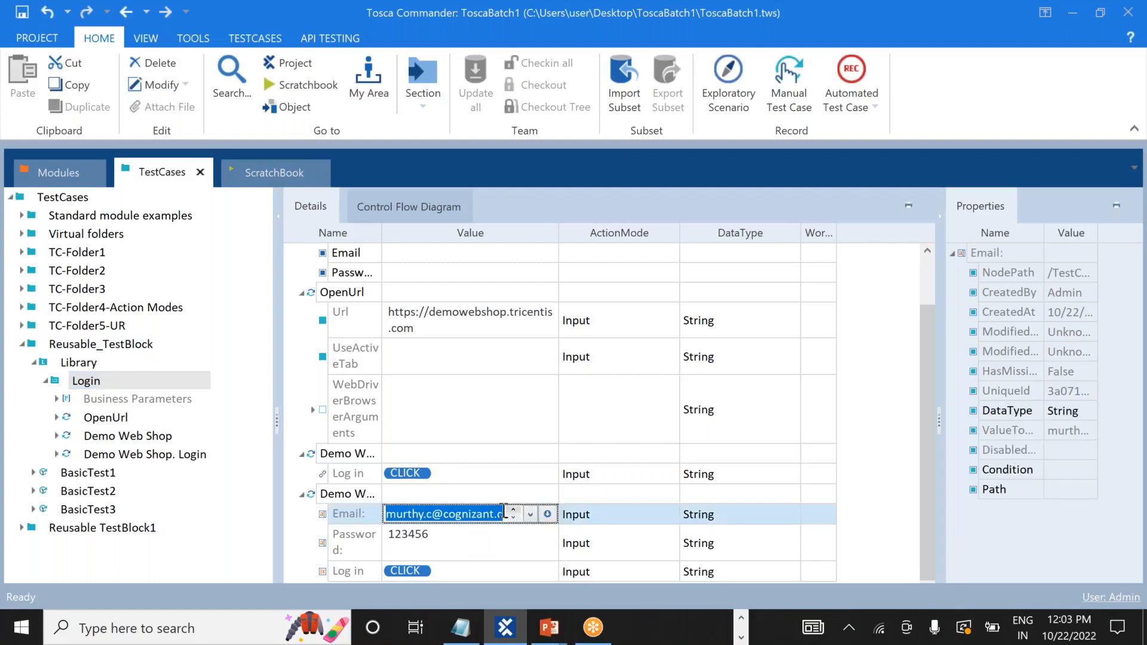
key("BackSpace")
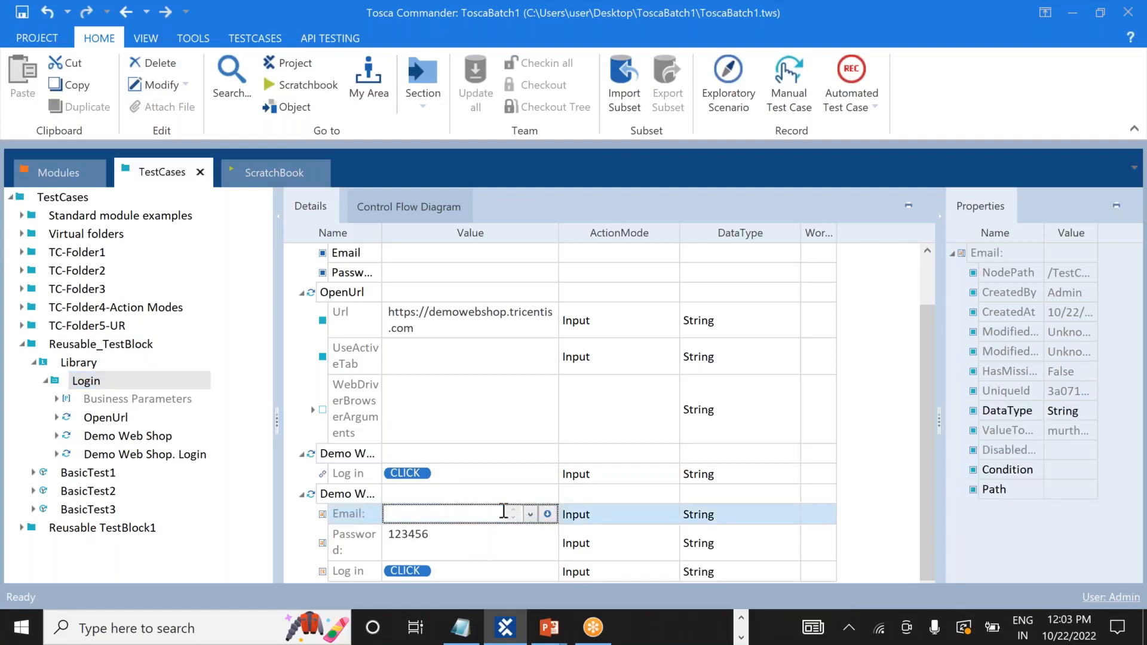
left_click(439, 542)
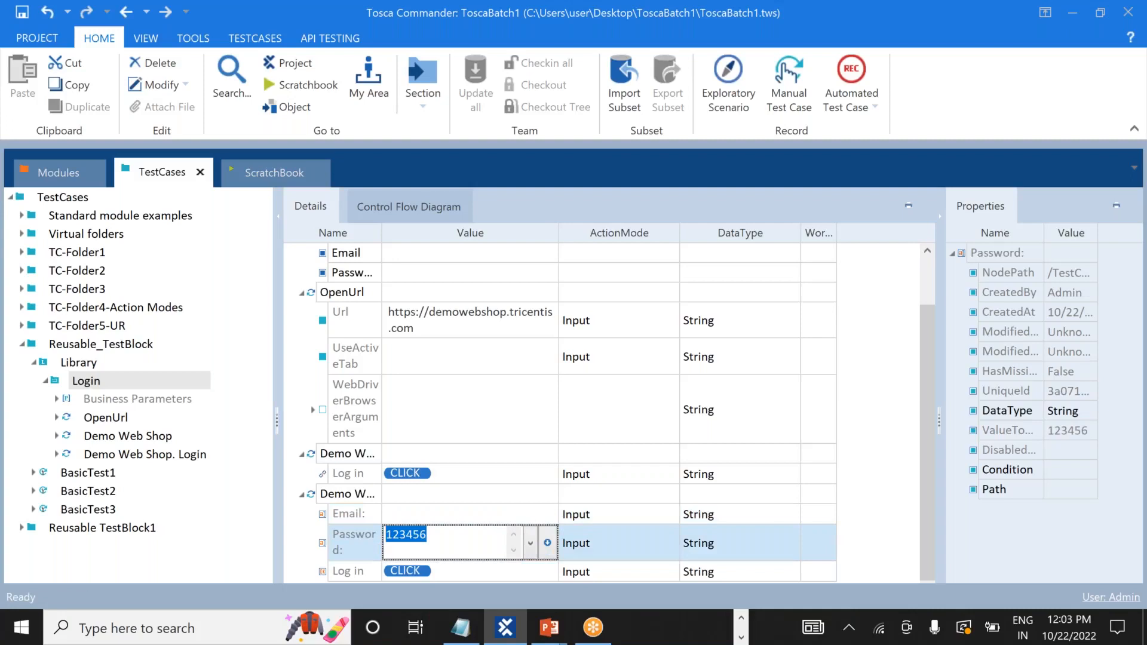
key("BackSpace")
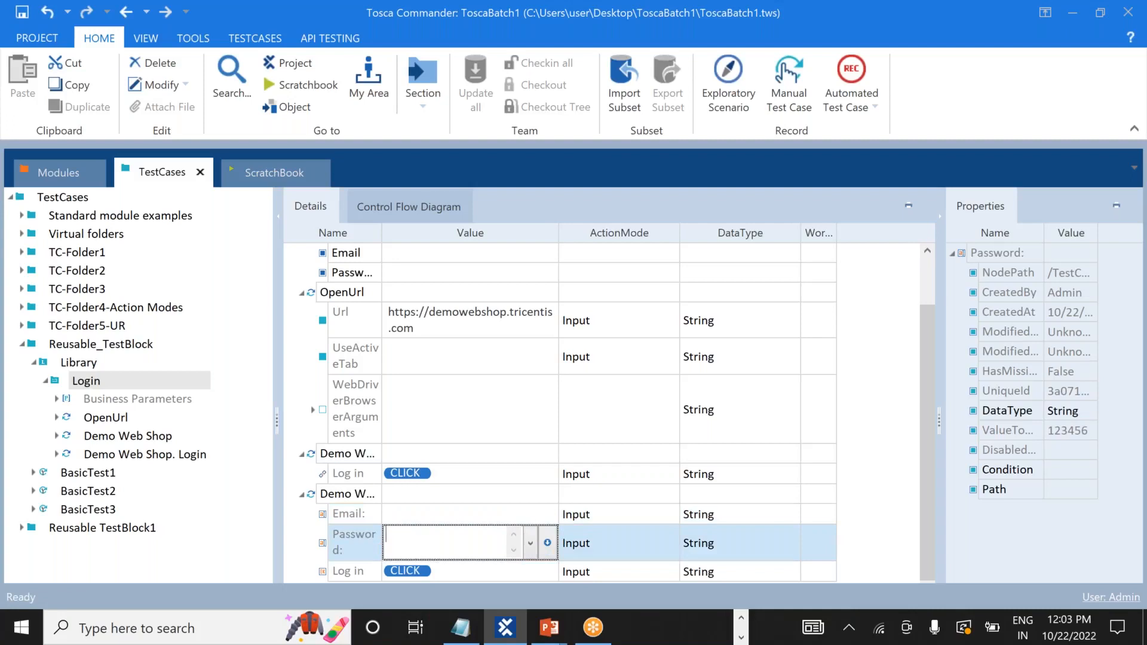
left_click(242, 537)
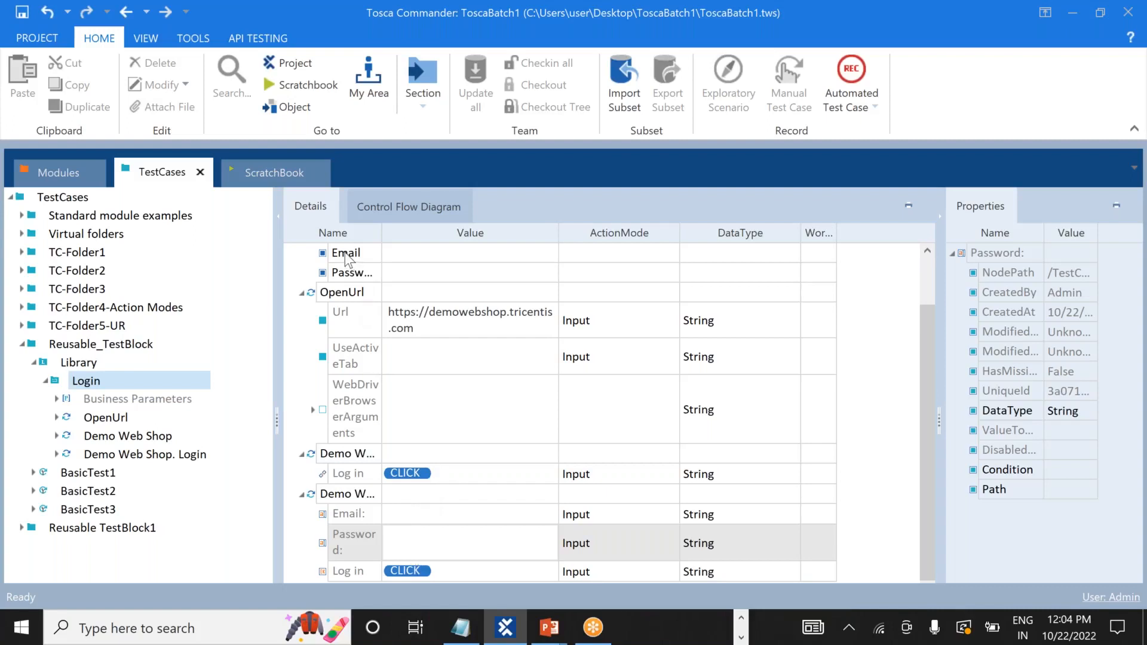
Link the login step's Email and Password values to {PL[Email]} and {PL[Password]}.
left_click_drag(346, 252, 401, 517)
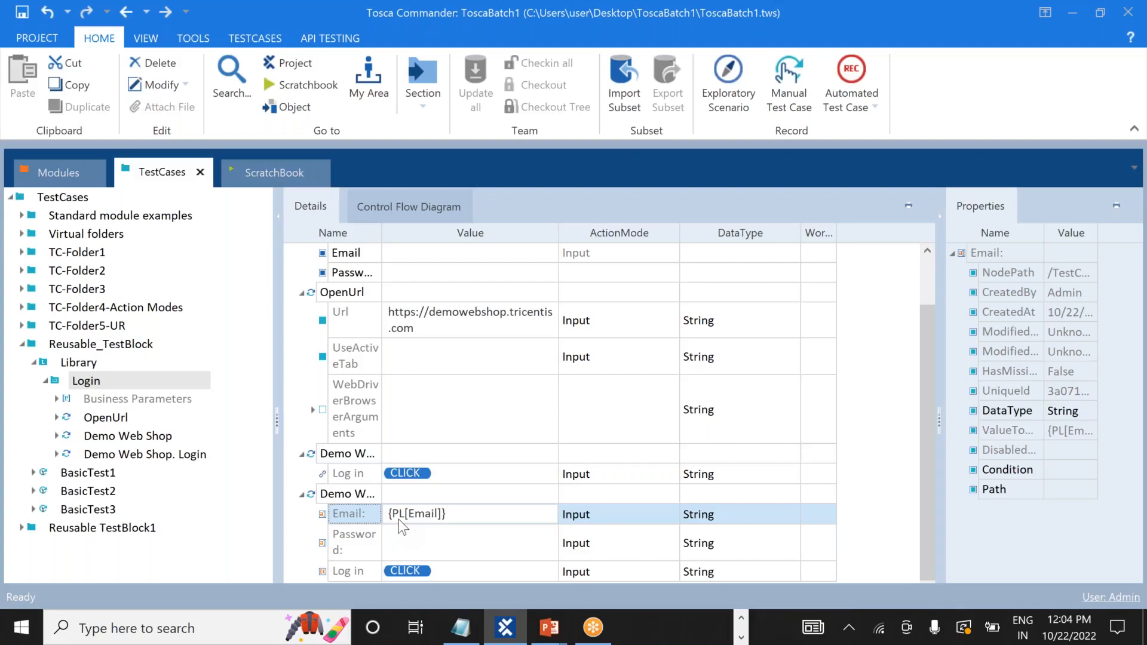
left_click(438, 546)
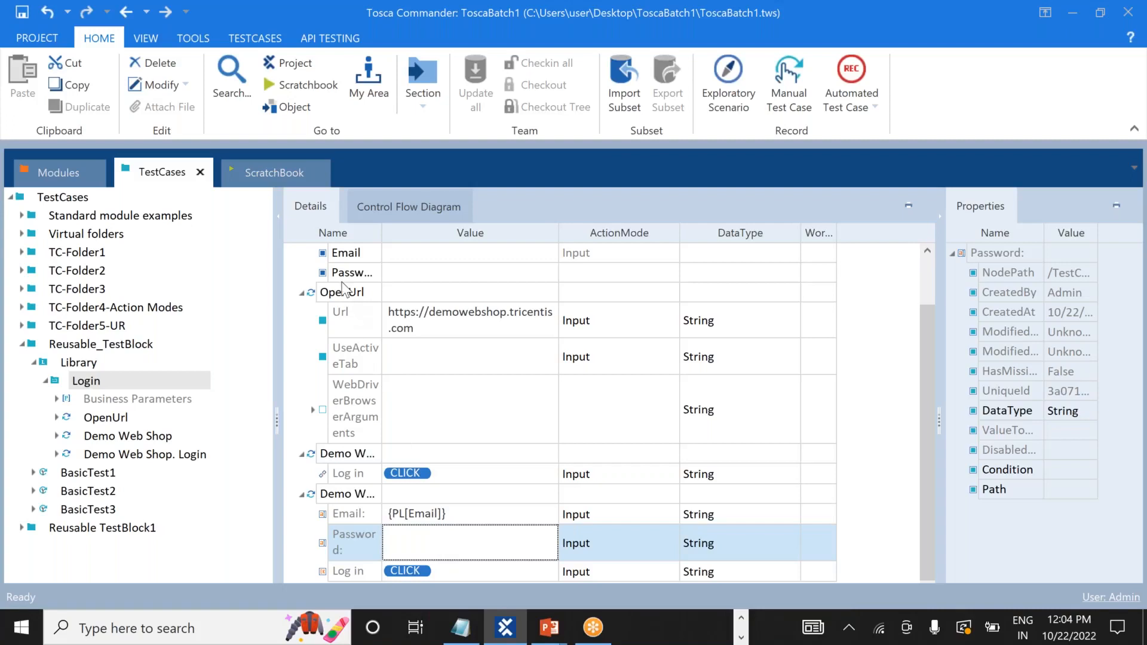
left_click_drag(343, 278, 394, 554)
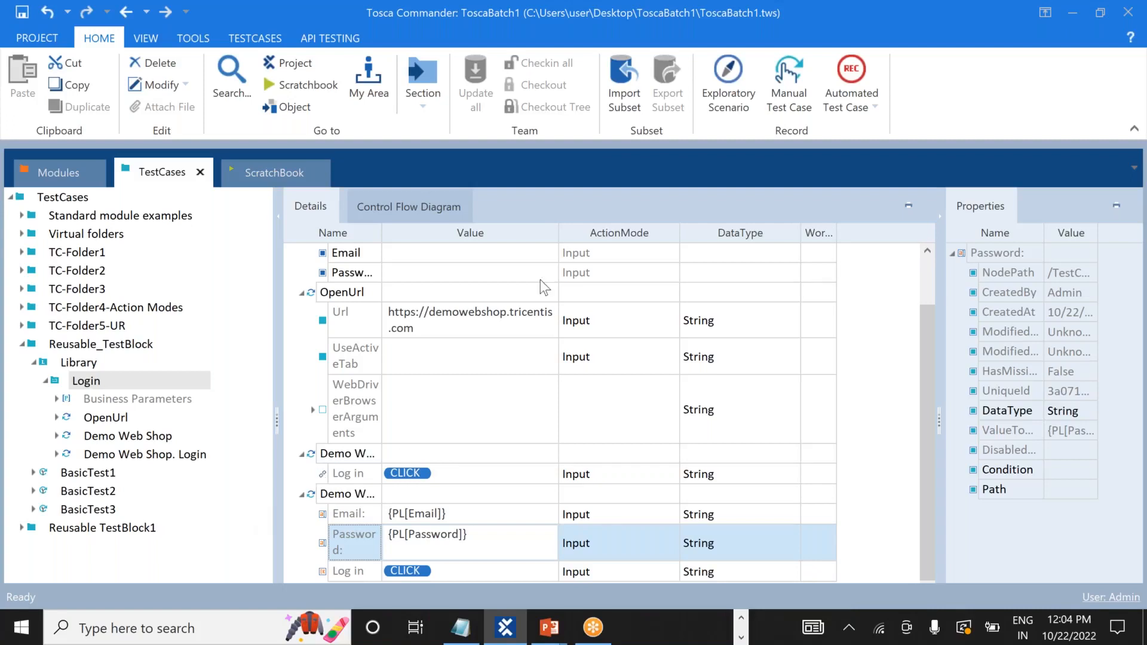
left_click(828, 34)
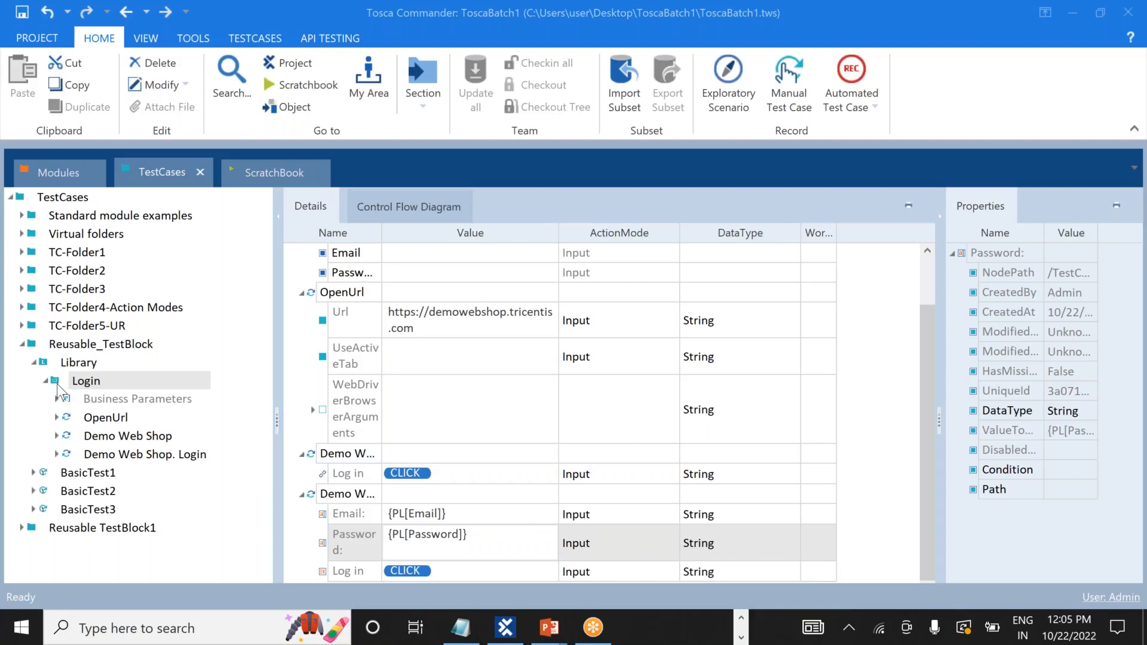
Drag the Login block into BasicTest1, keeping the Login_Reference name.
left_click_drag(58, 388, 27, 475)
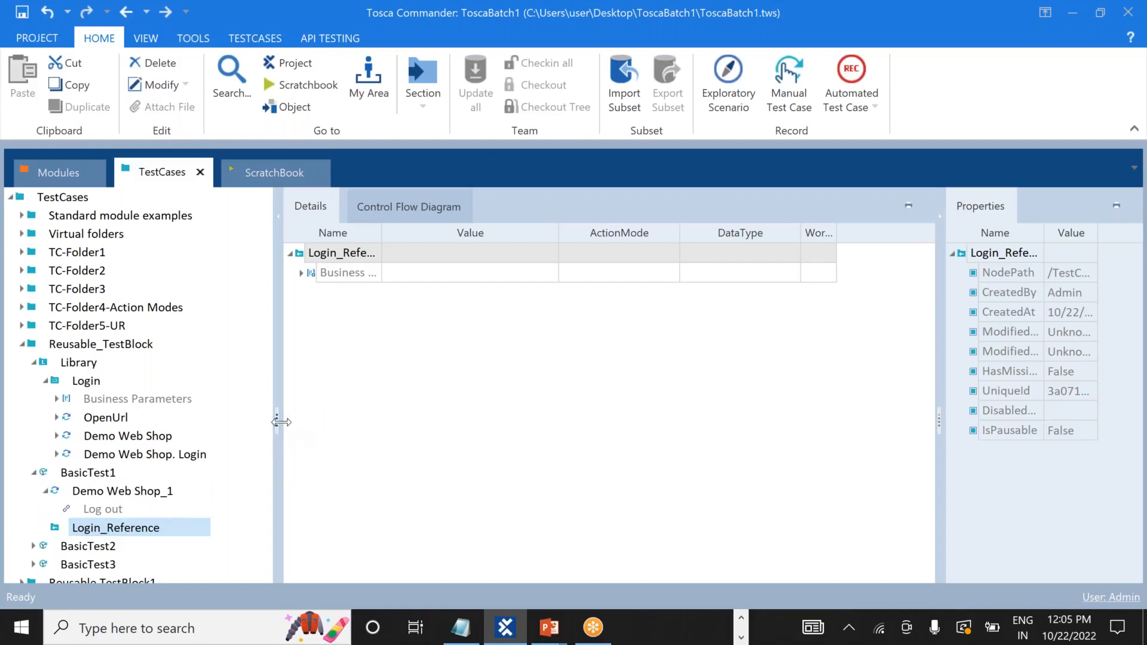
left_click(84, 528)
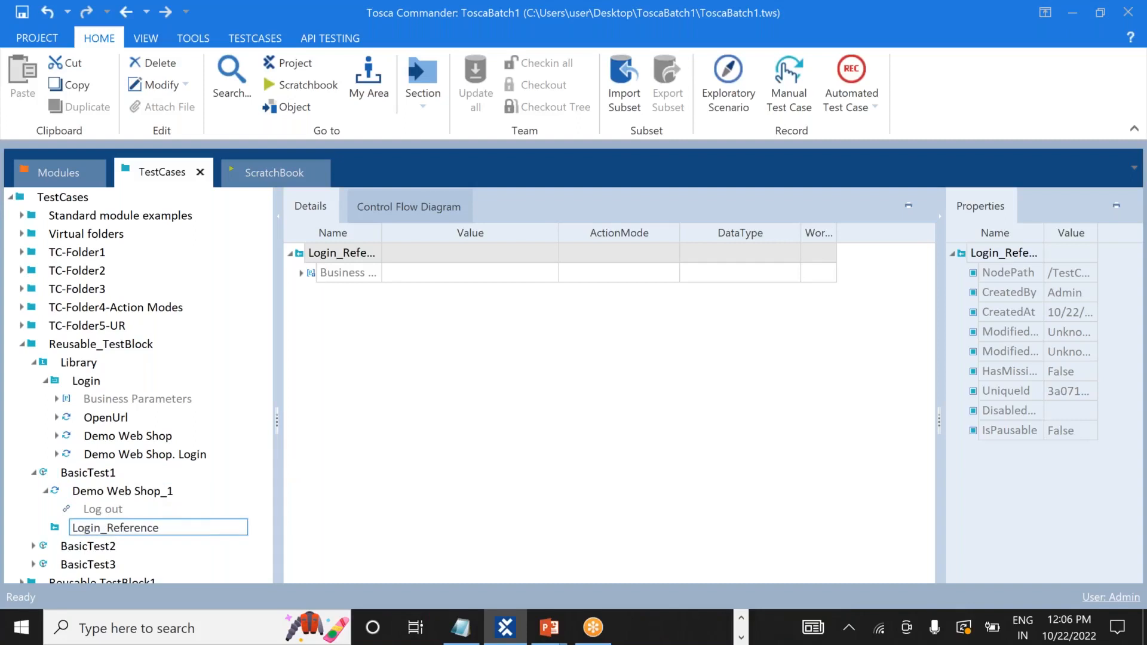
left_click(56, 527)
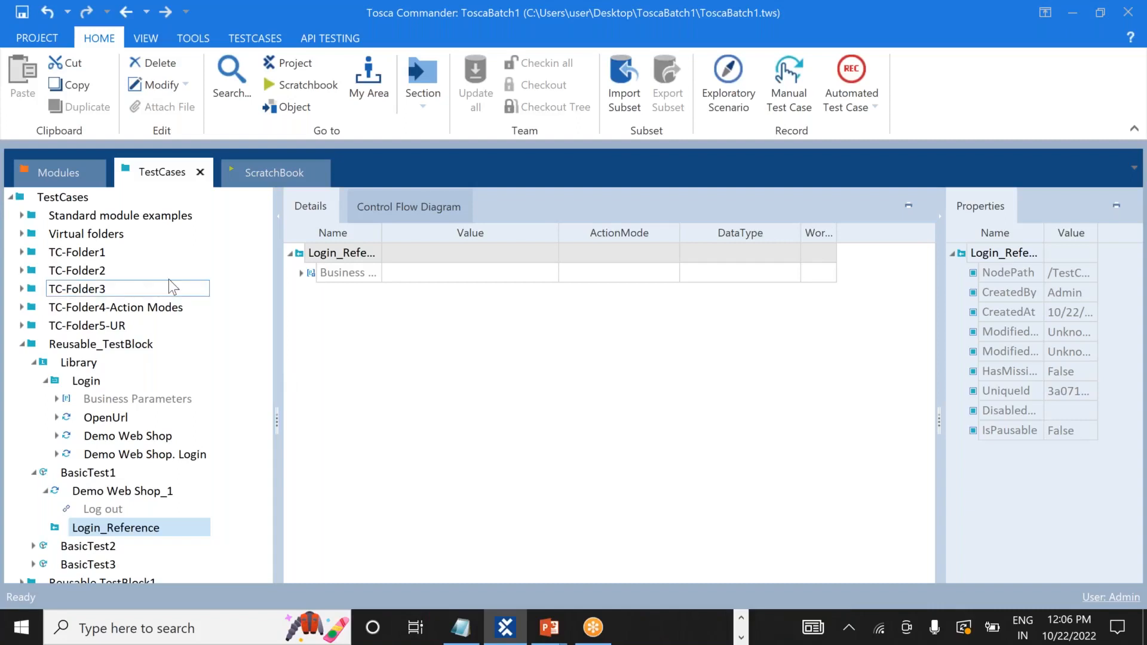
Collapse the Login block and review BasicTest1's steps and Login's contents.
left_click(199, 287)
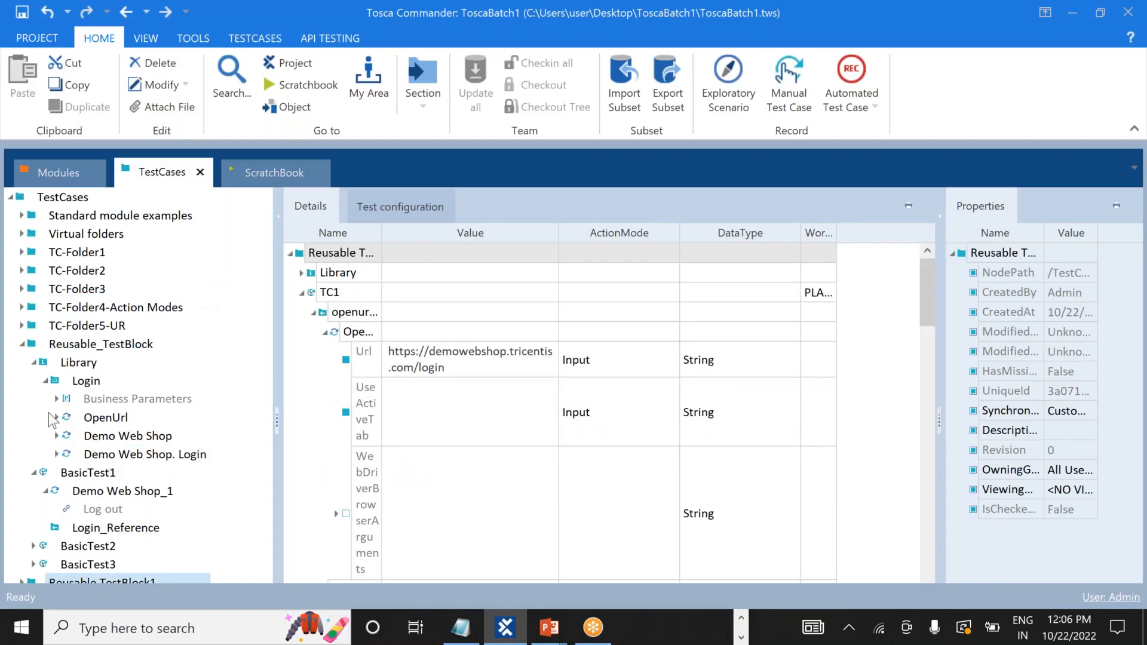
left_click(44, 379)
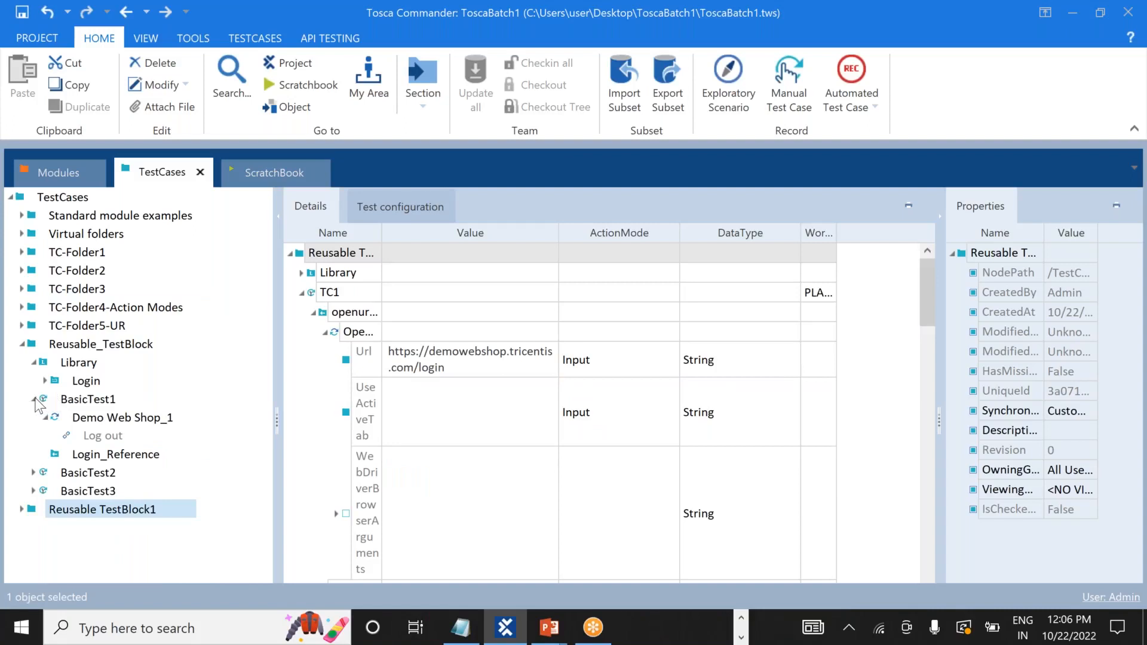
left_click(86, 404)
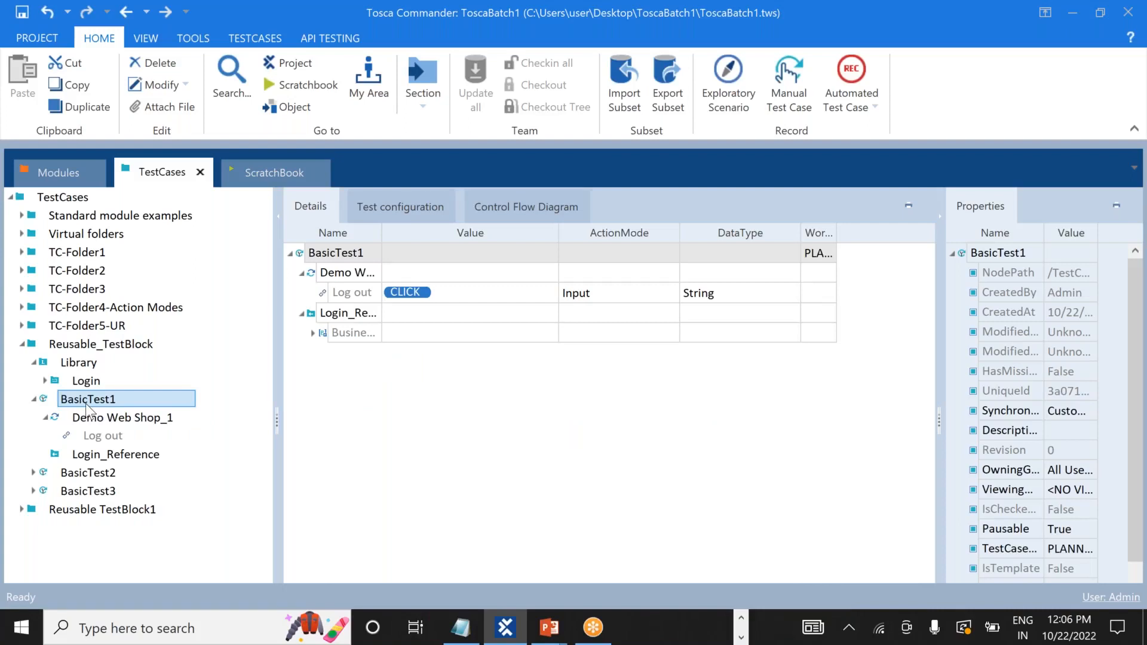
left_click(56, 383)
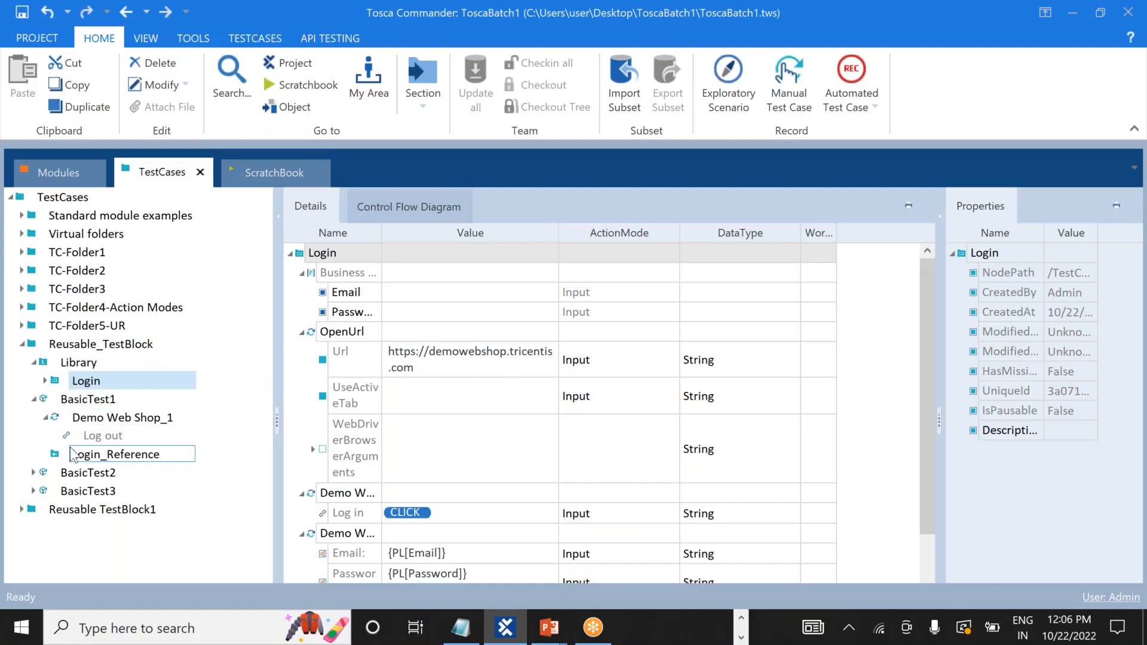
Move Login_Reference above Demo Web Shop_1 and expand its Email and Password parameters.
left_click(47, 419)
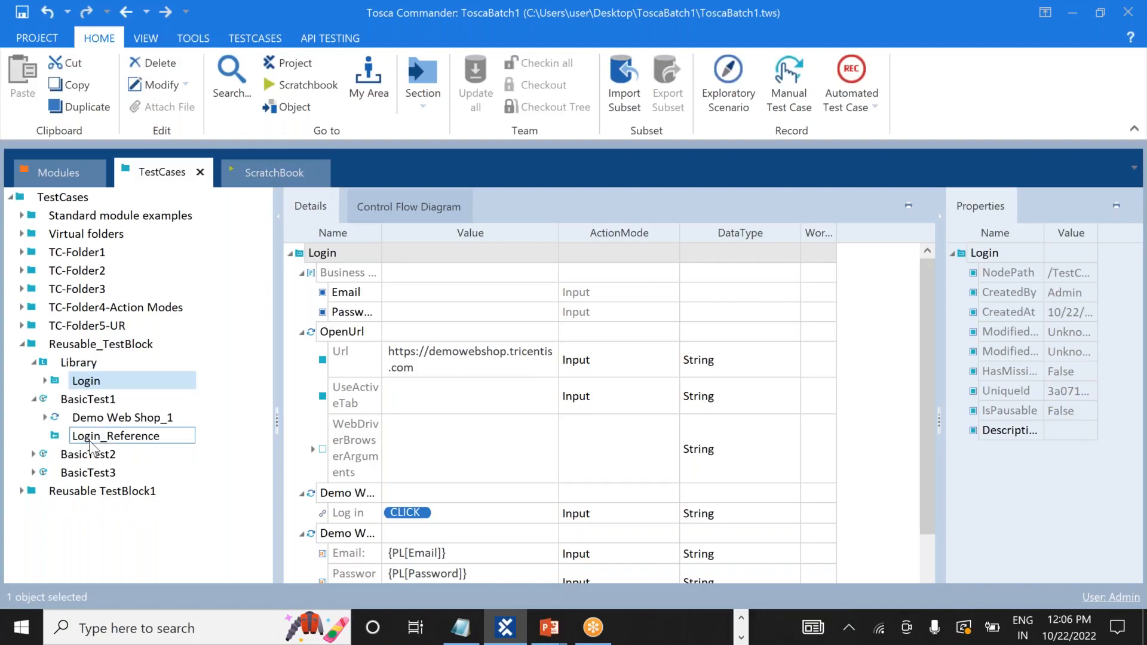
left_click_drag(90, 444, 75, 415)
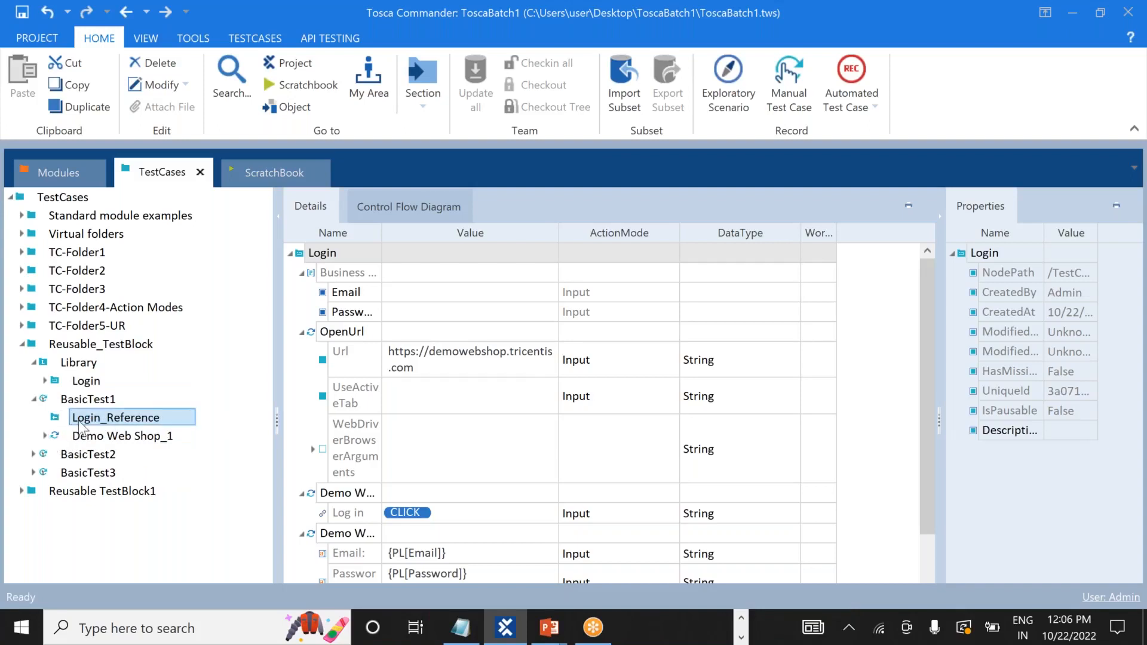
left_click(83, 425)
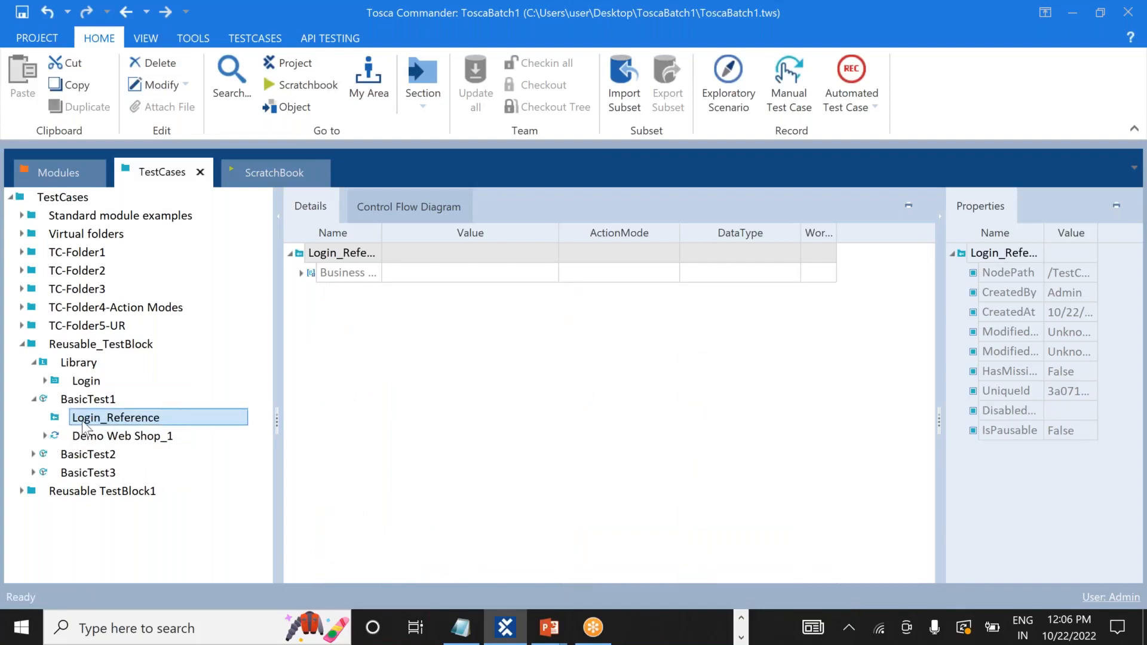
left_click(300, 274)
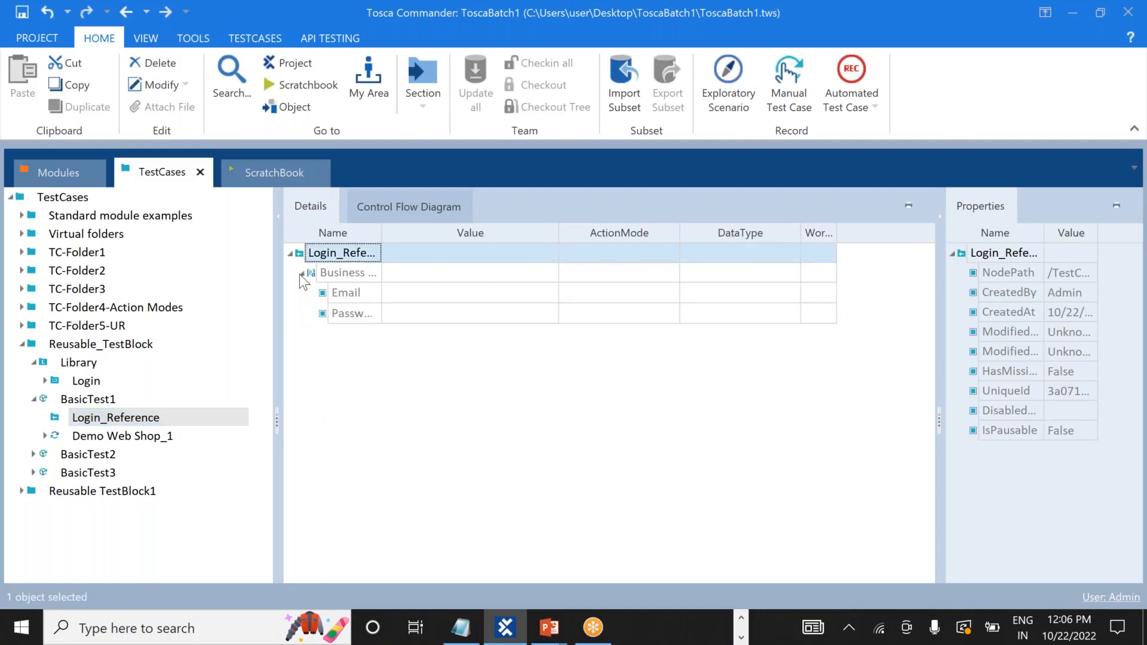
left_click(482, 295)
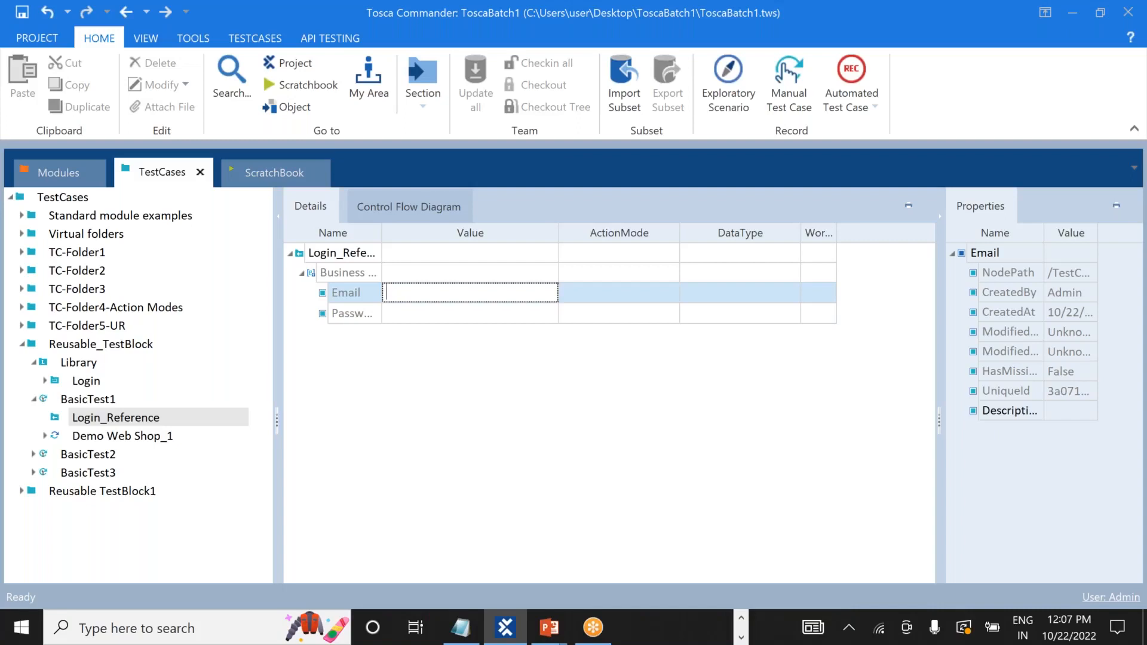
Delete Login_Reference from BasicTest1.
left_click(34, 401)
left_click(33, 400)
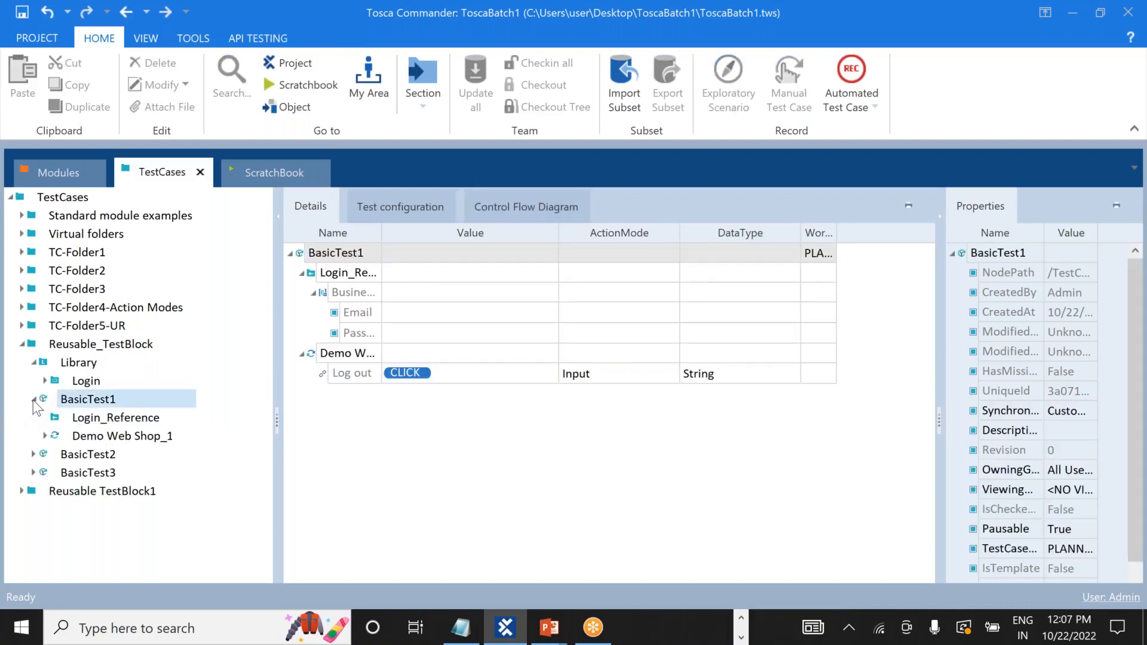
right_click(88, 426)
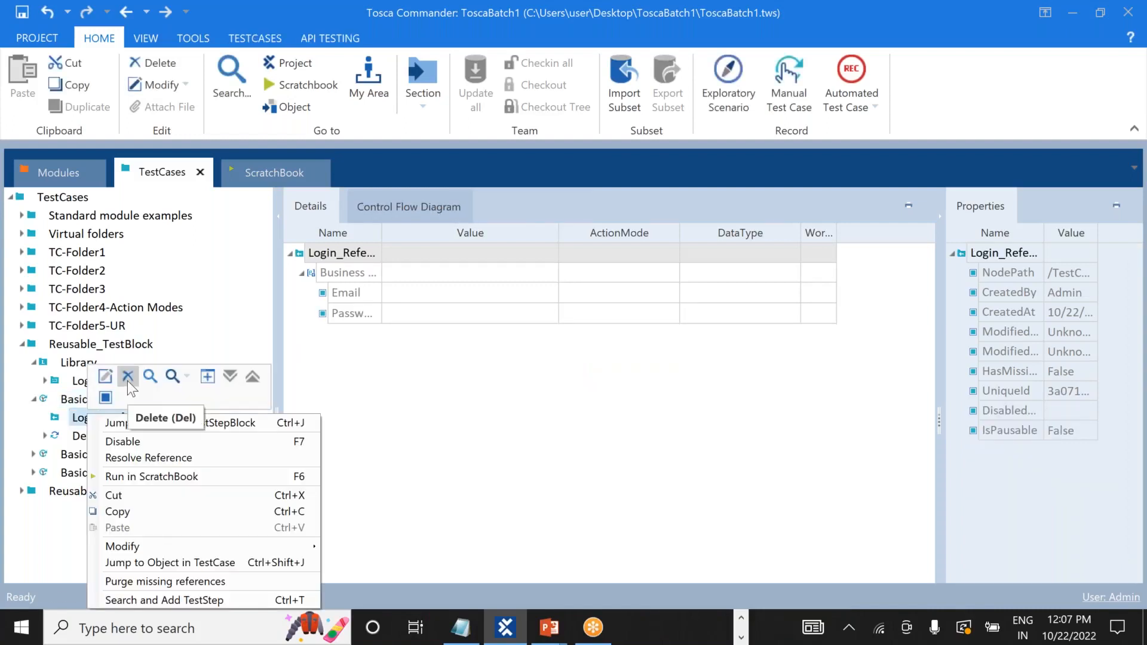
left_click(127, 377)
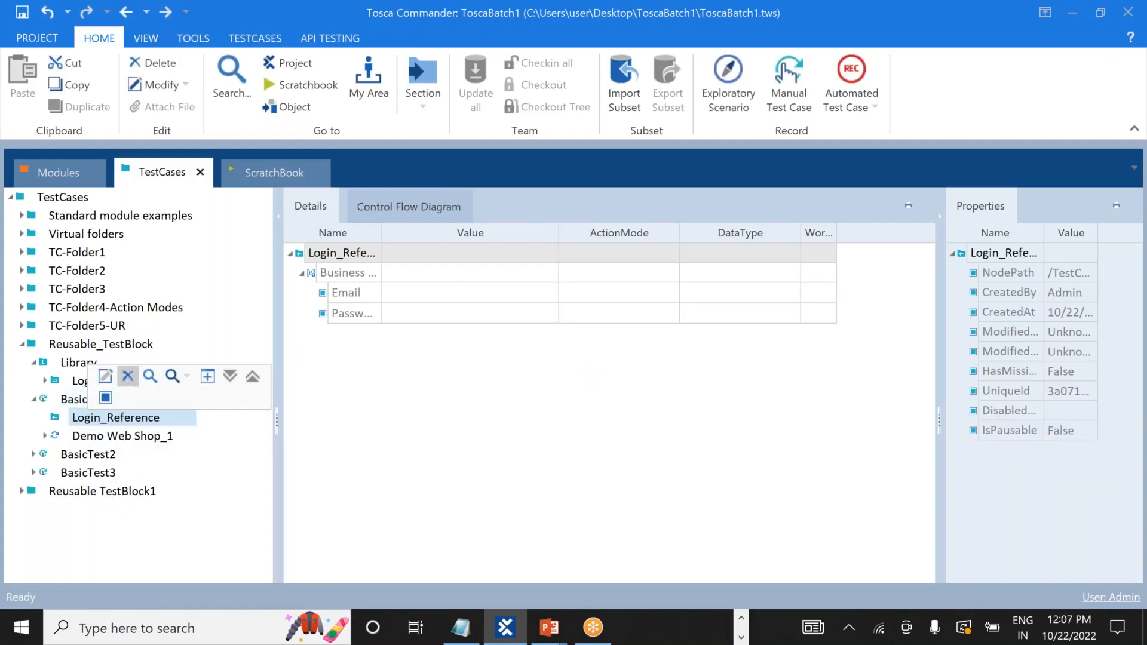
Confirm BasicTest1 holds only Demo Web Shop_1 and show the Library's Login details.
left_click(34, 399)
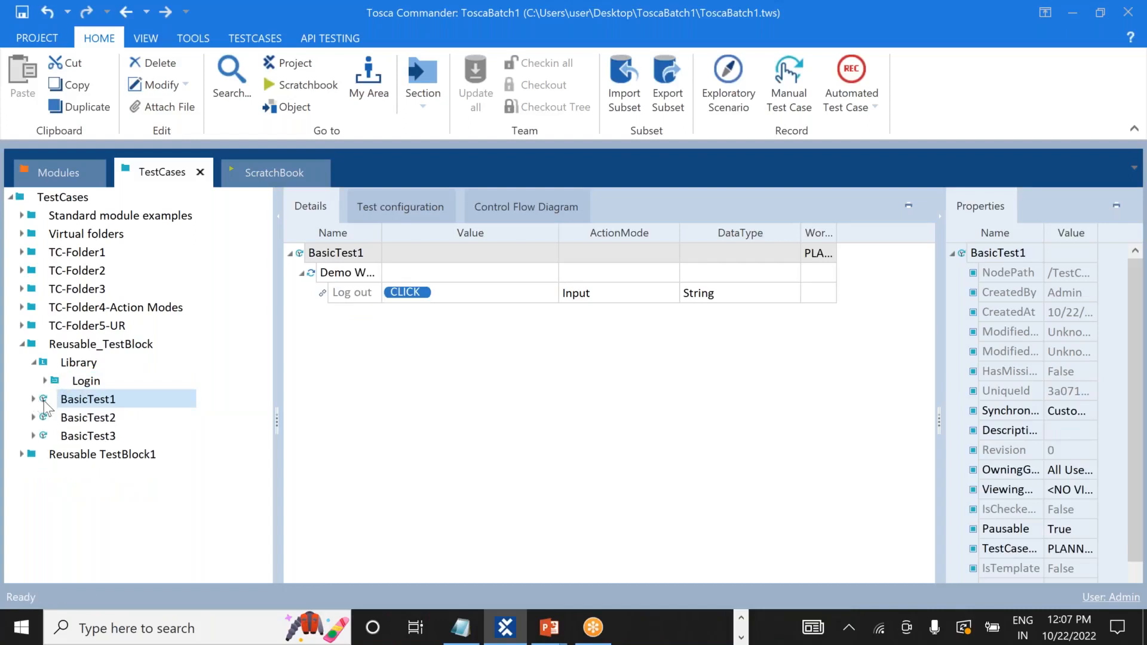
left_click(34, 398)
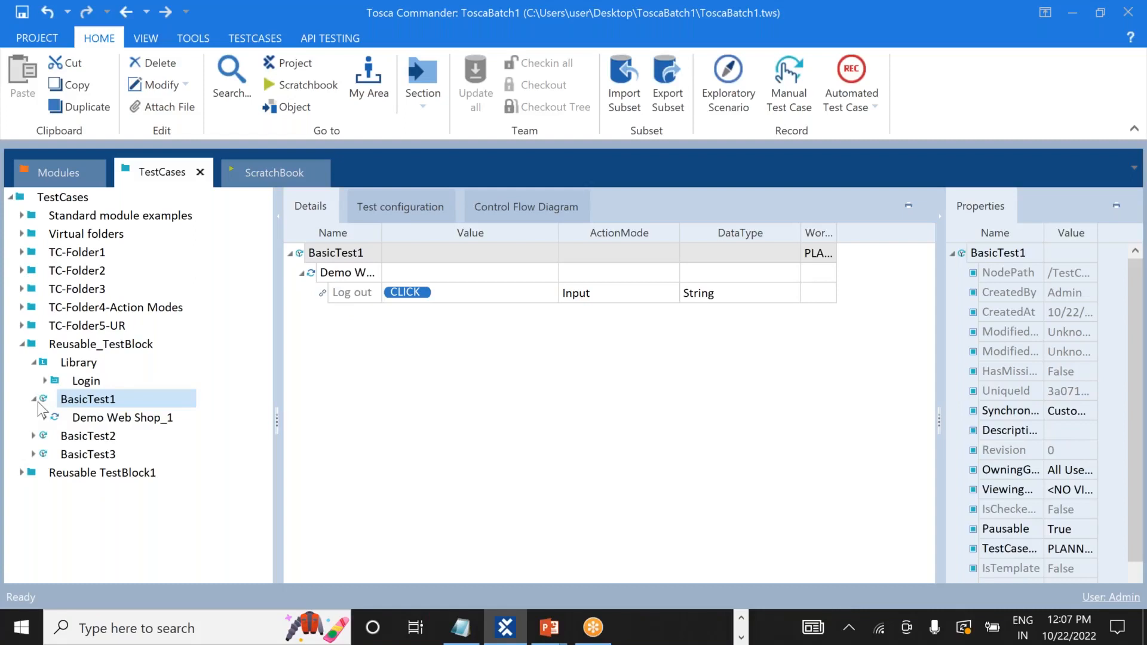
left_click(37, 400)
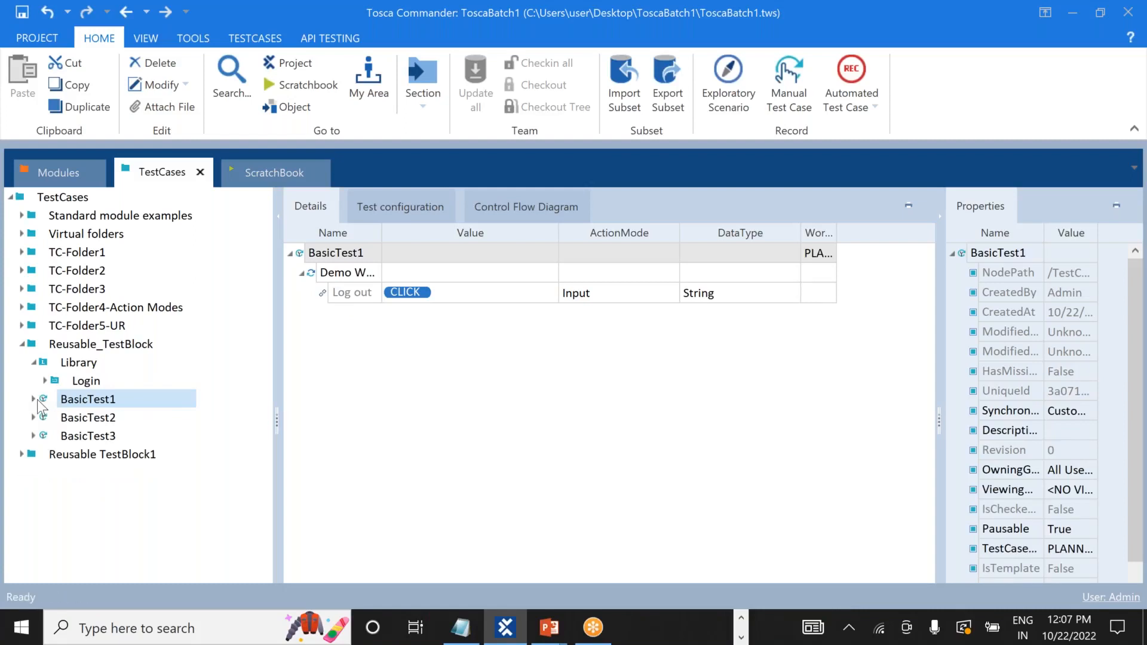
left_click(75, 363)
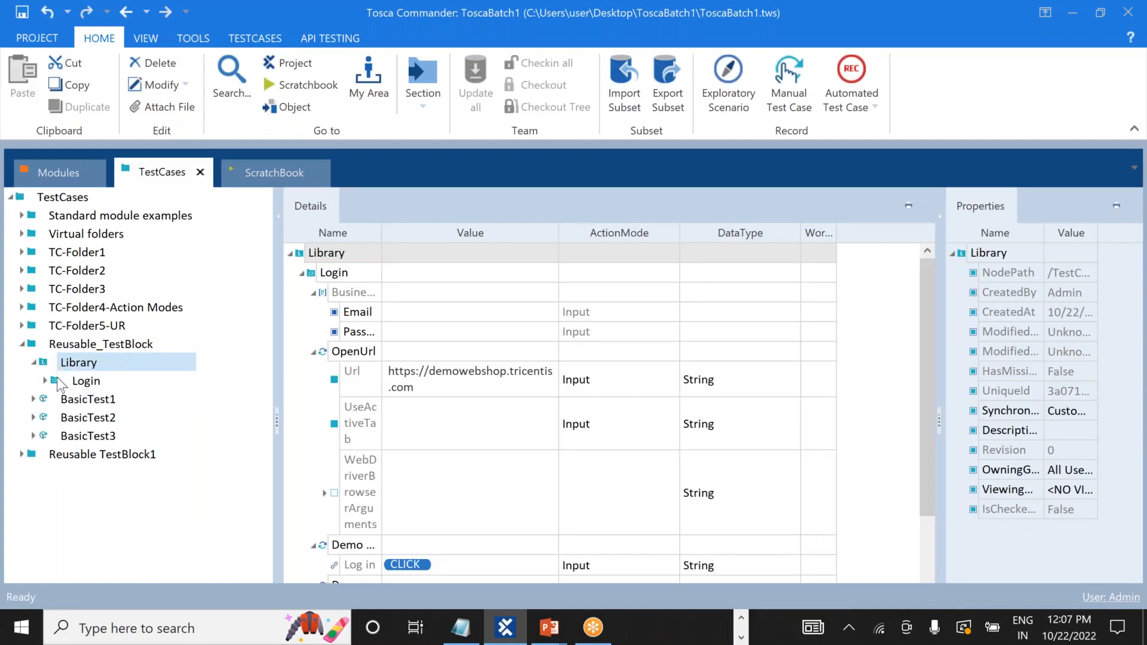
left_click(56, 380)
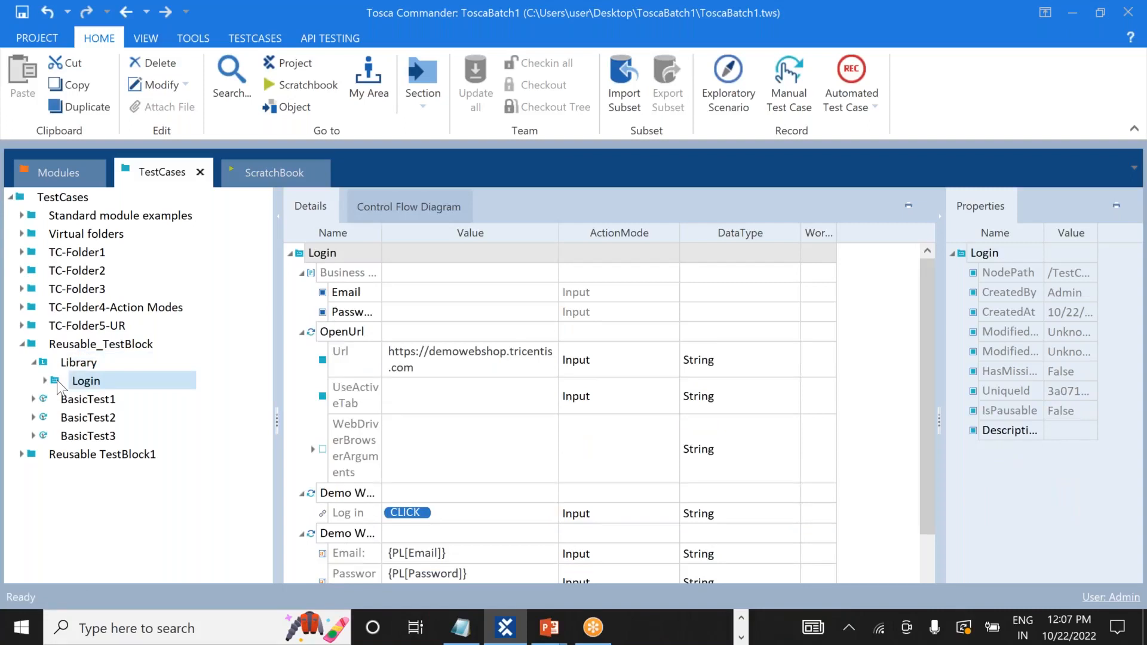
left_click(45, 380)
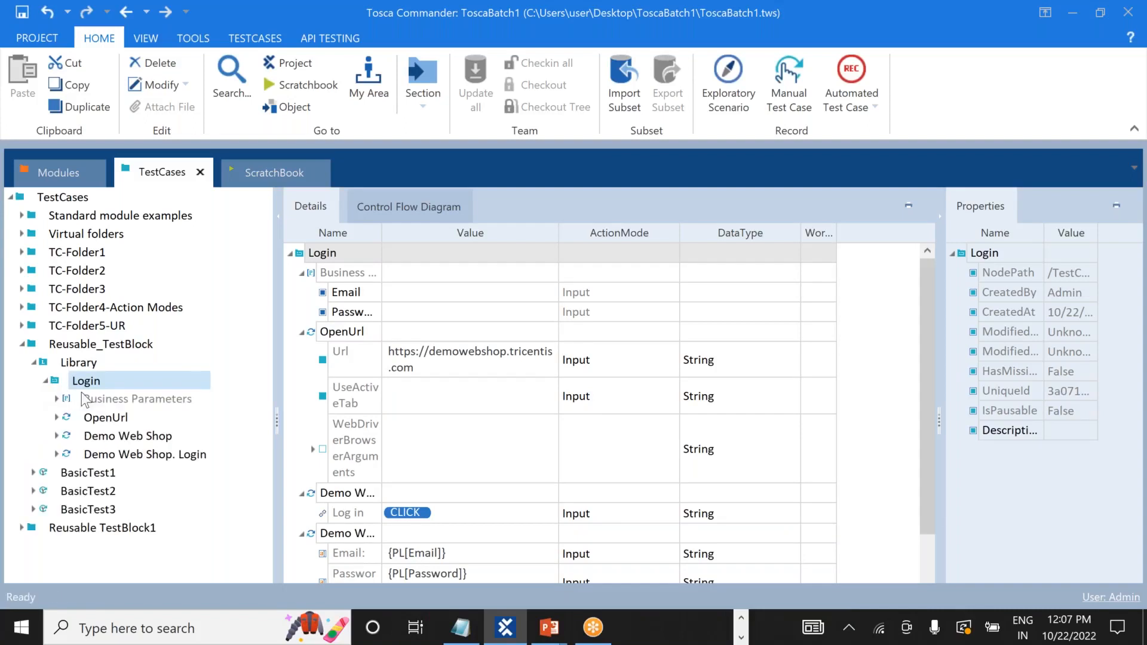
left_click(108, 406)
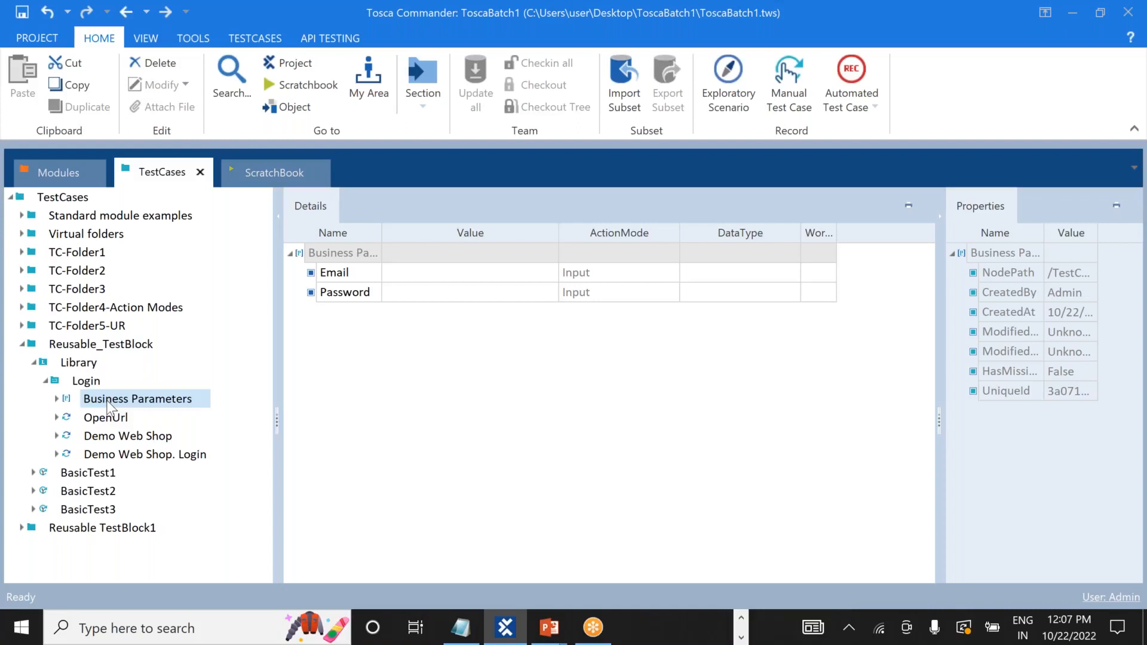
left_click(82, 364)
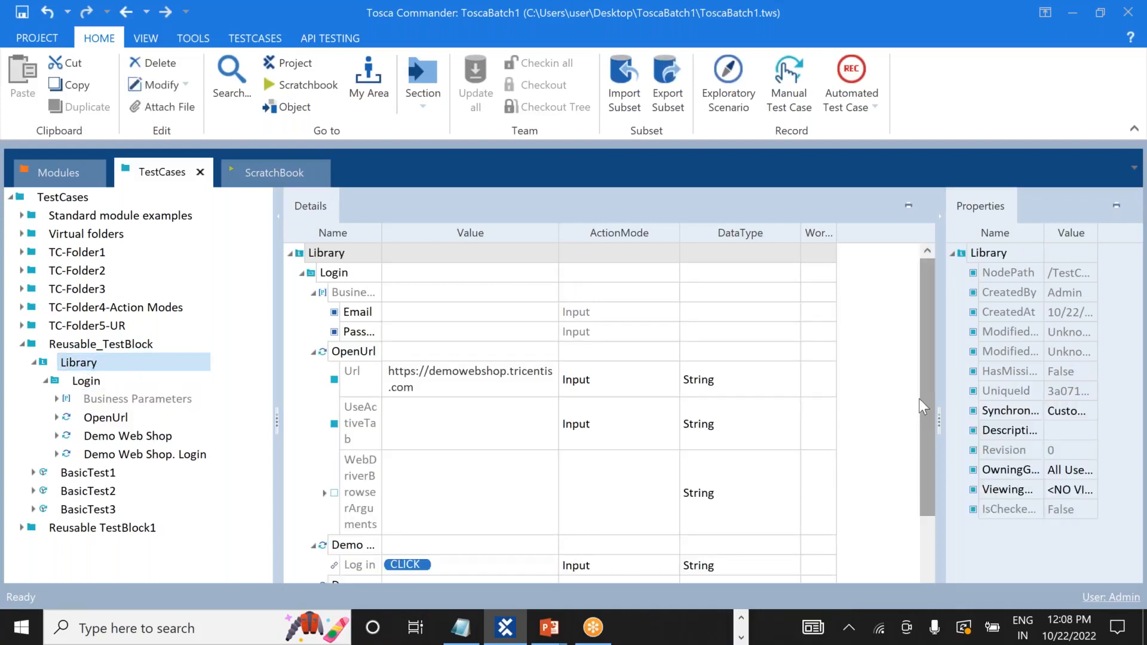
left_click_drag(930, 407, 919, 487)
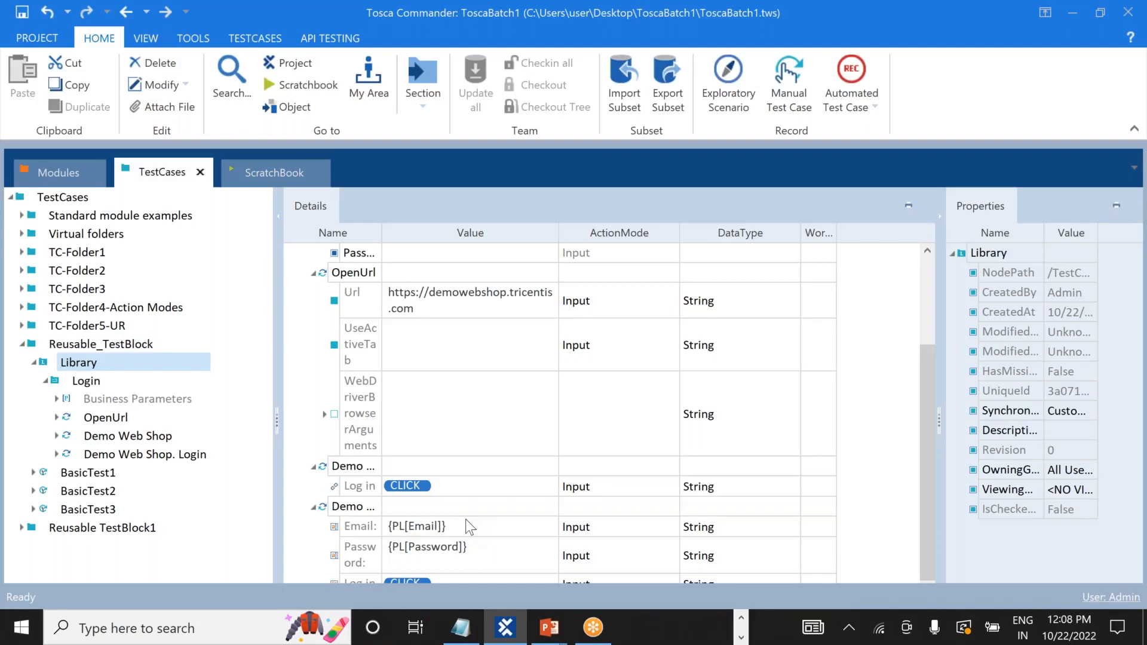
left_click_drag(927, 503, 921, 419)
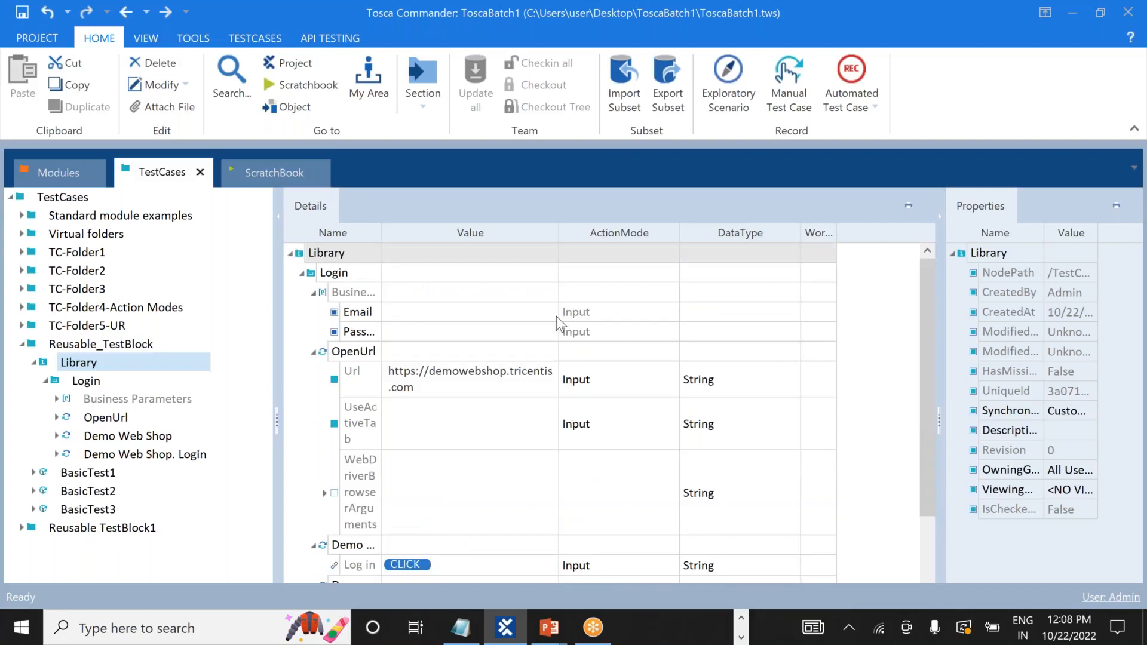
left_click(359, 312)
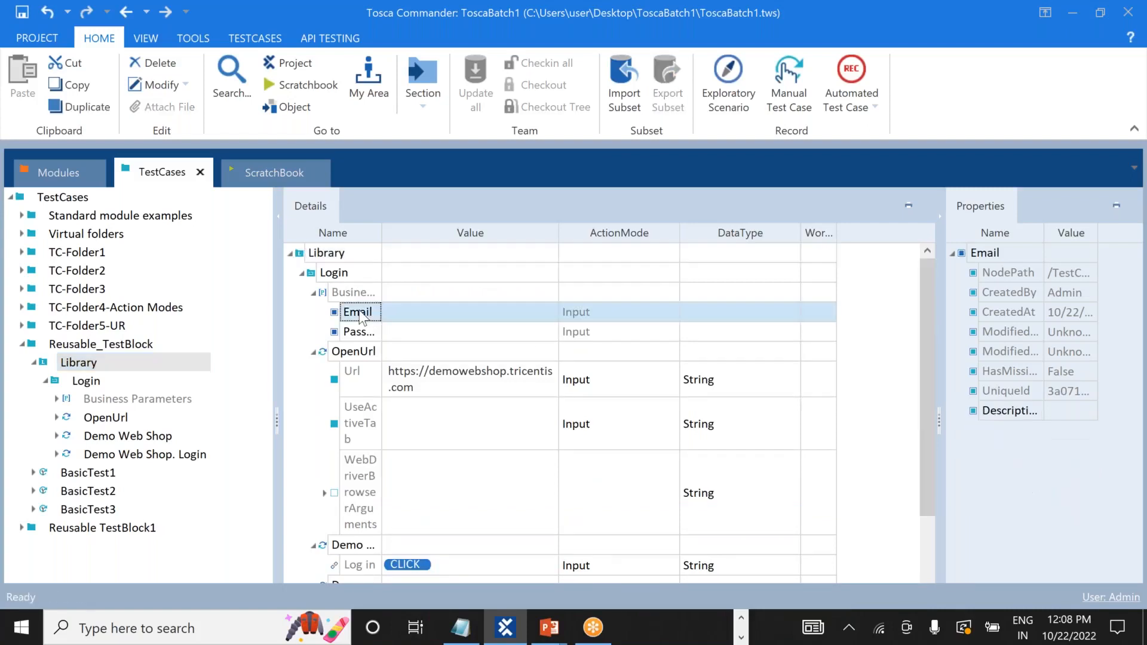
left_click_drag(925, 436, 920, 573)
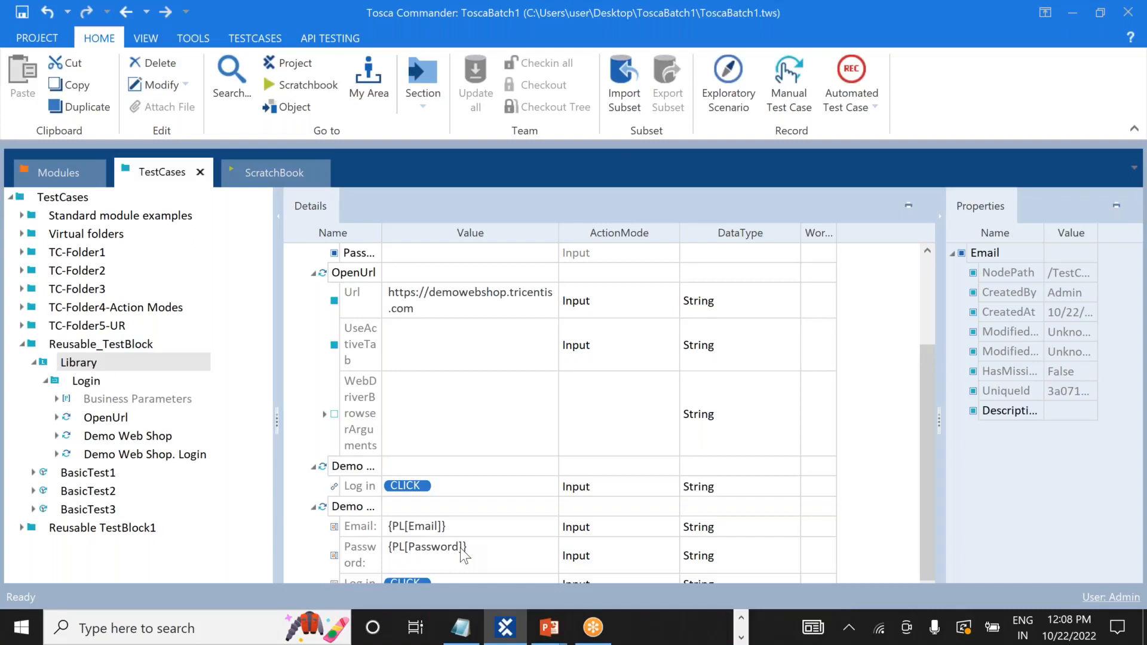
left_click(47, 380)
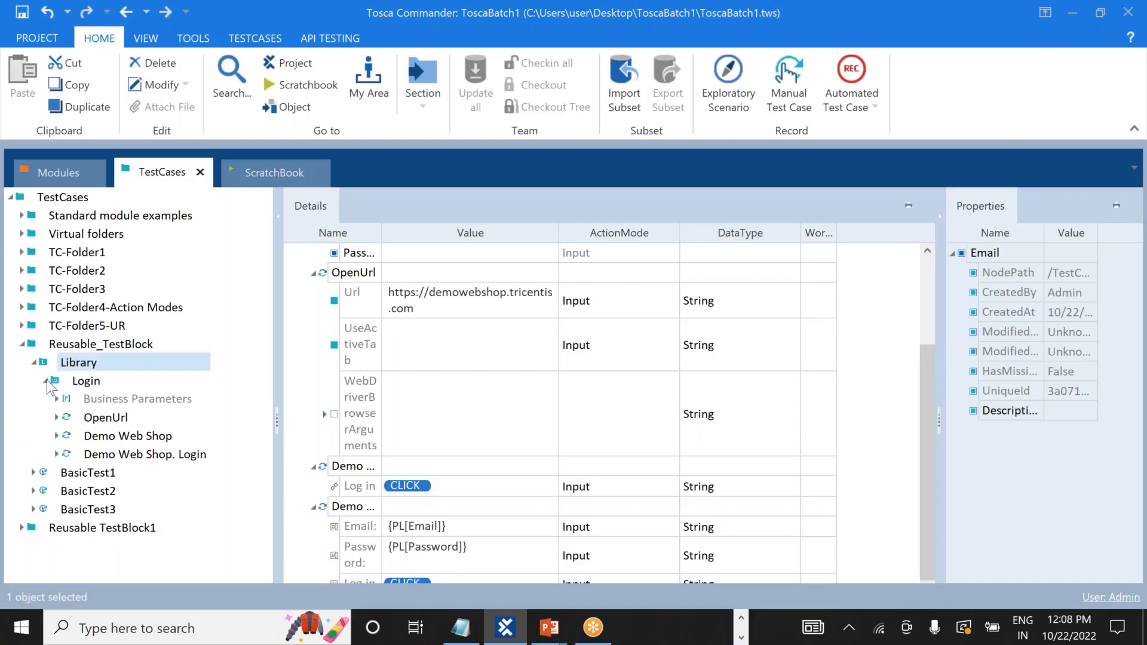
Drag the Library's Login block into BasicTest1, keeping the Login_Reference name.
left_click(84, 383)
left_click_drag(75, 392, 70, 419)
left_click(89, 417)
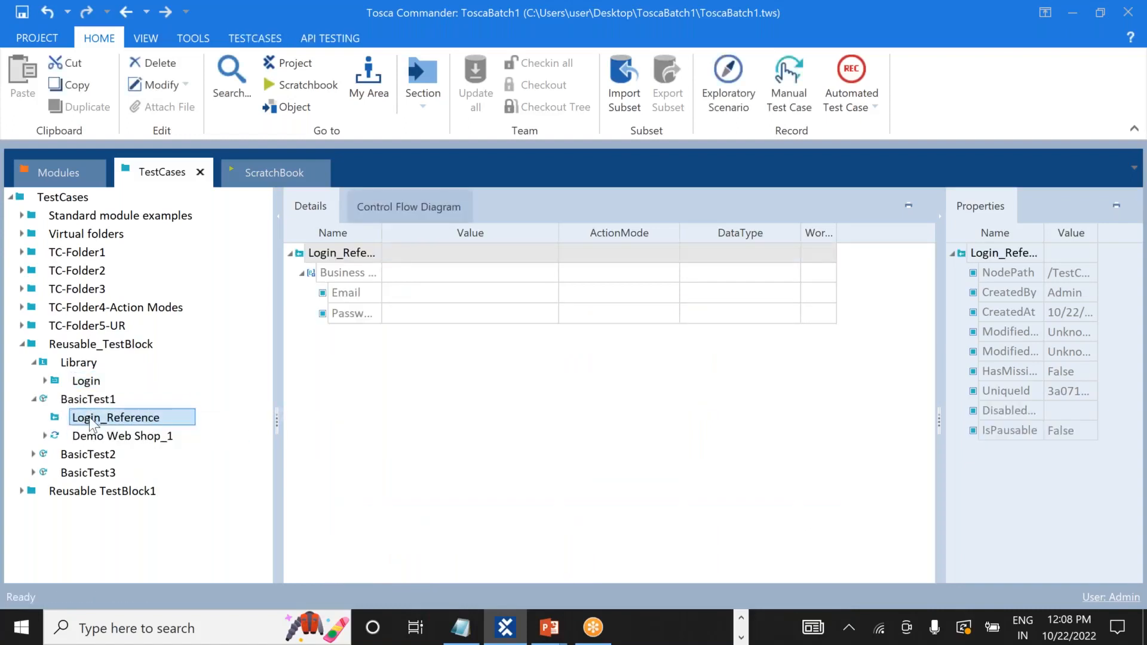
left_click(524, 496)
left_click(57, 422)
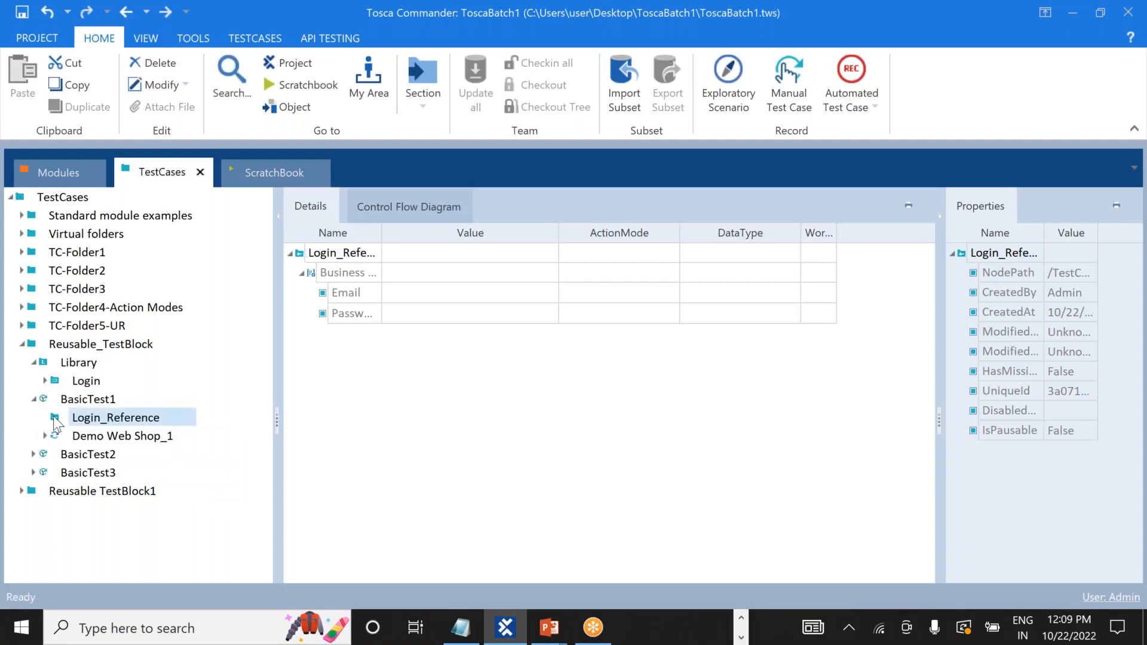
Expand Login_Reference's Business Parameters to reveal the empty Email and Password.
left_click(291, 253)
left_click(291, 254)
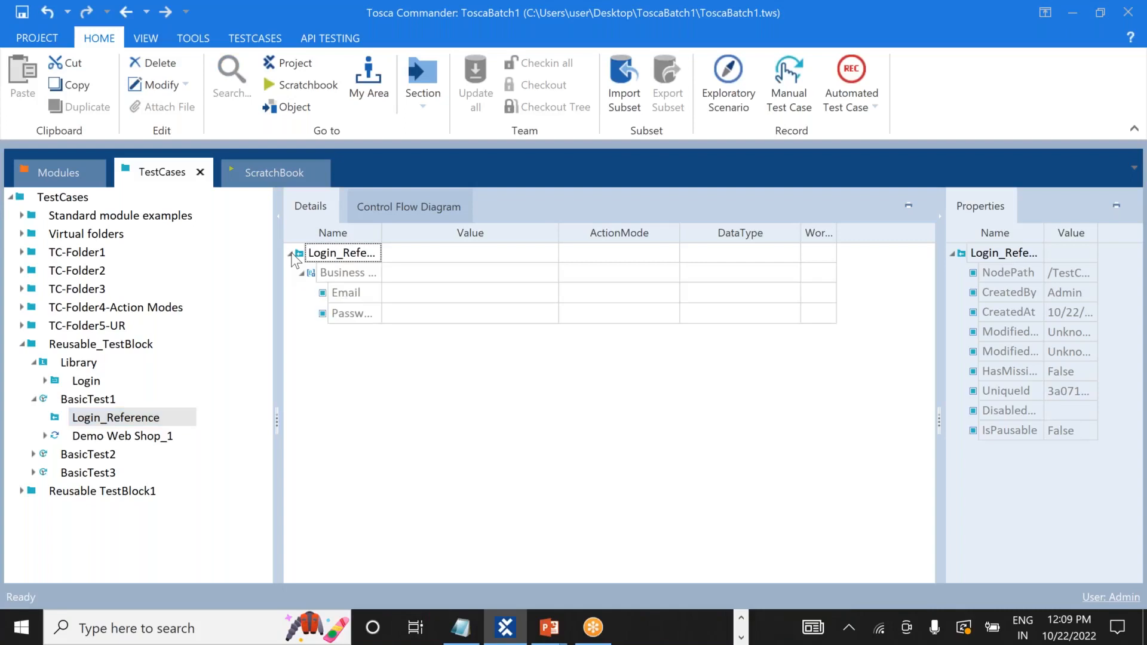
left_click(303, 272)
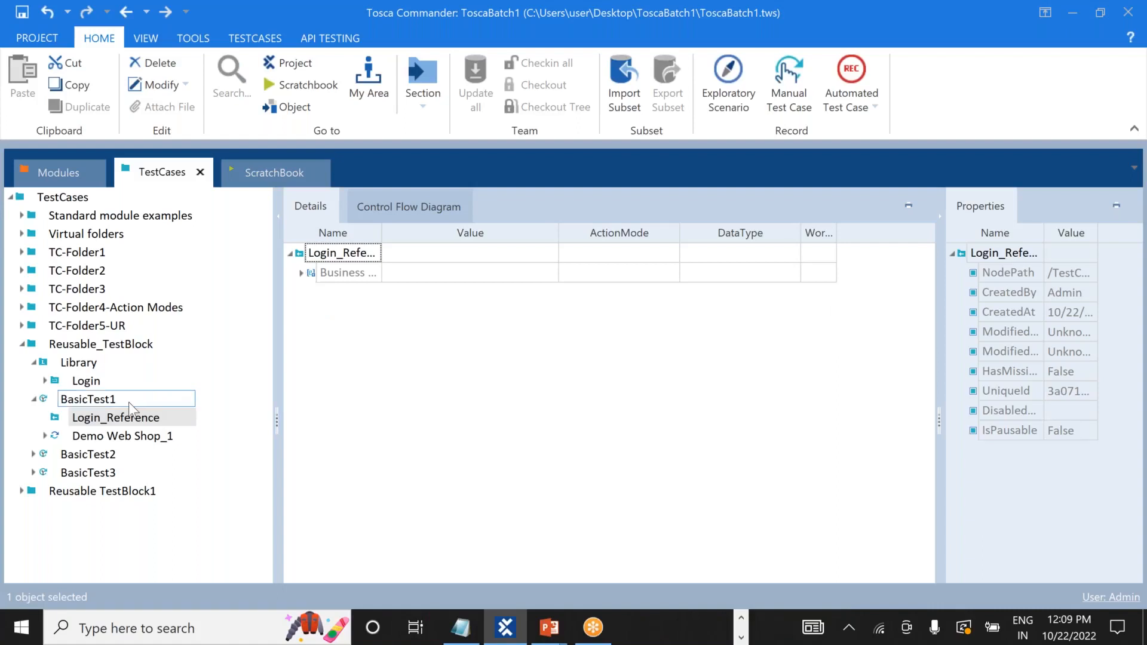
left_click(90, 418)
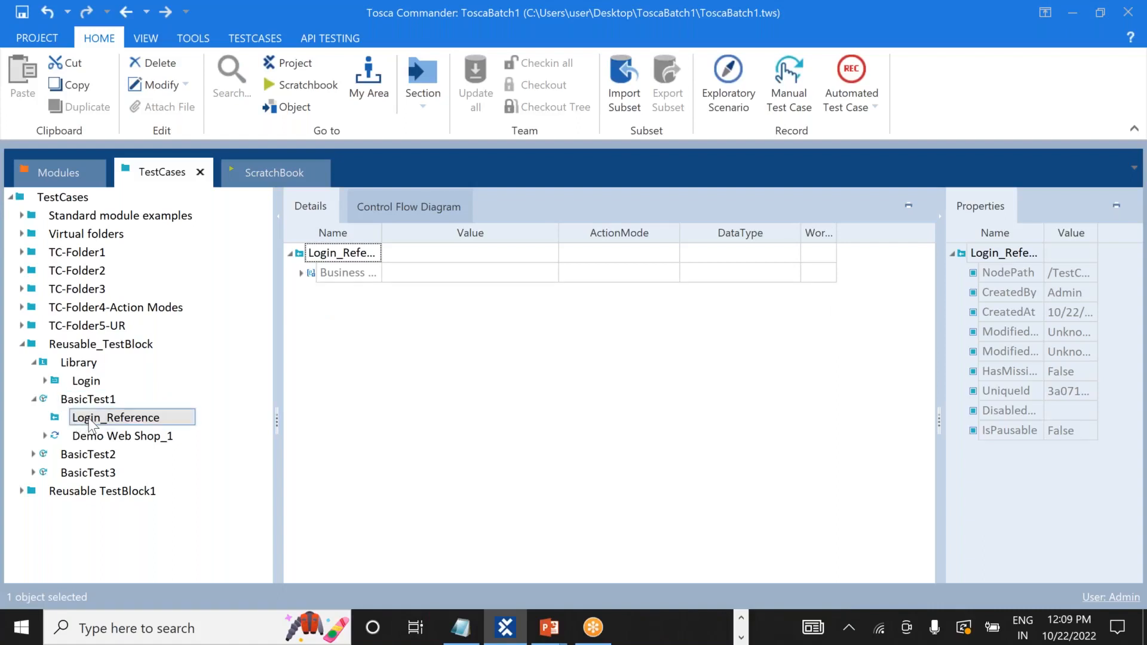
left_click(45, 381)
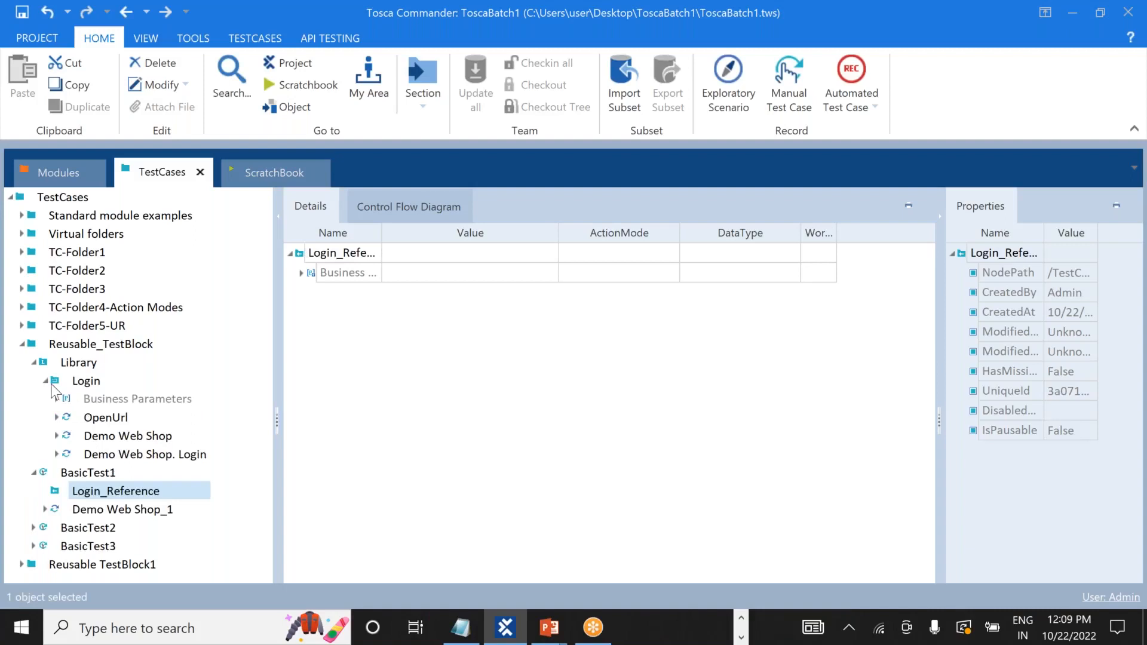
left_click(45, 379)
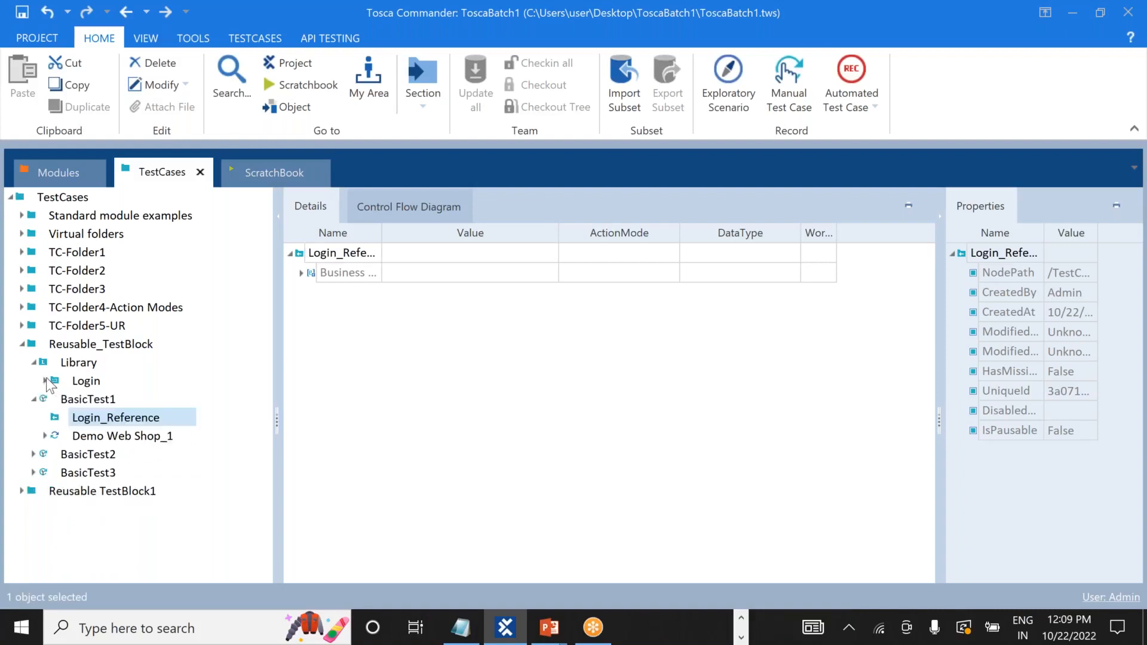
left_click(302, 273)
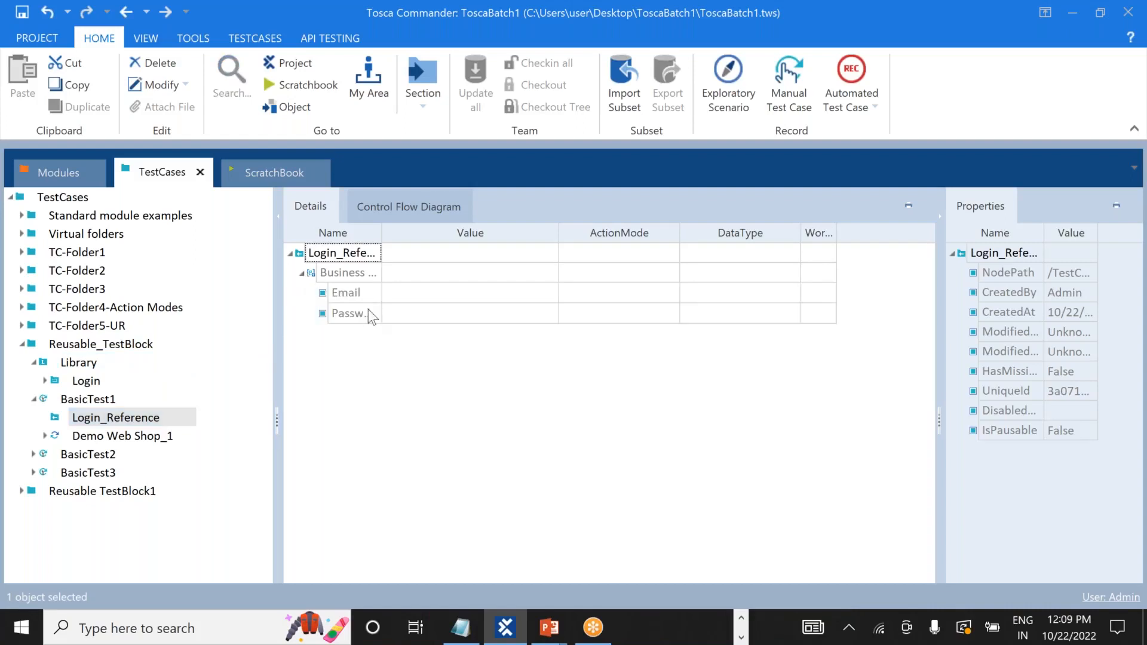
Enter a login e-mail and password in Login_Reference's Email and Password values, then view BasicTest1.
left_click(438, 291)
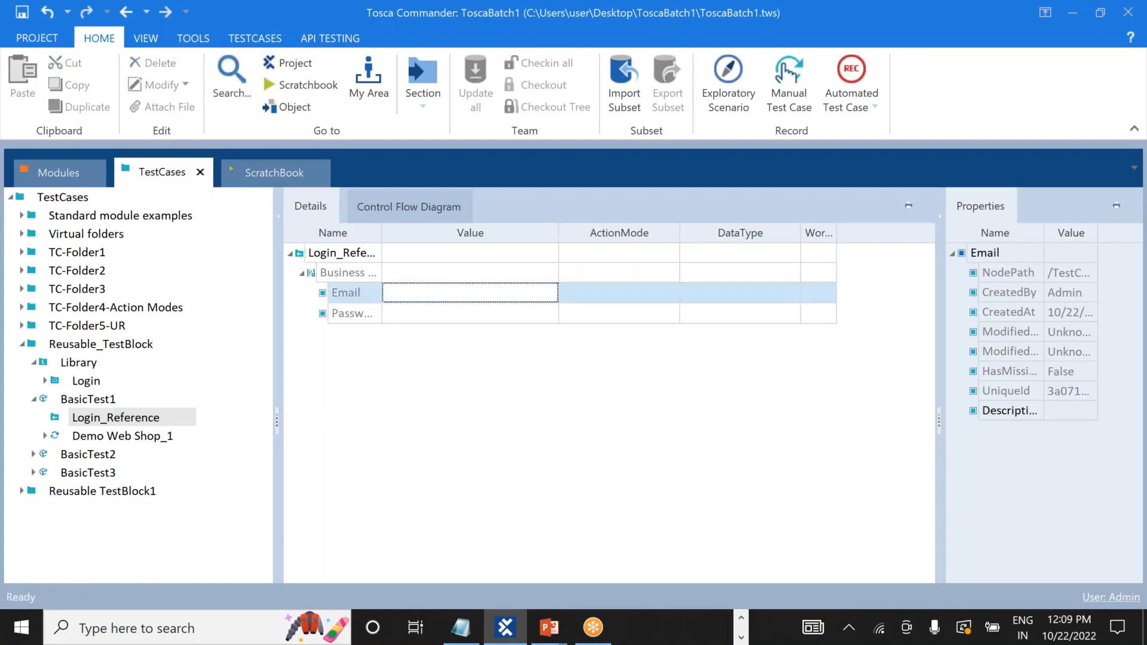
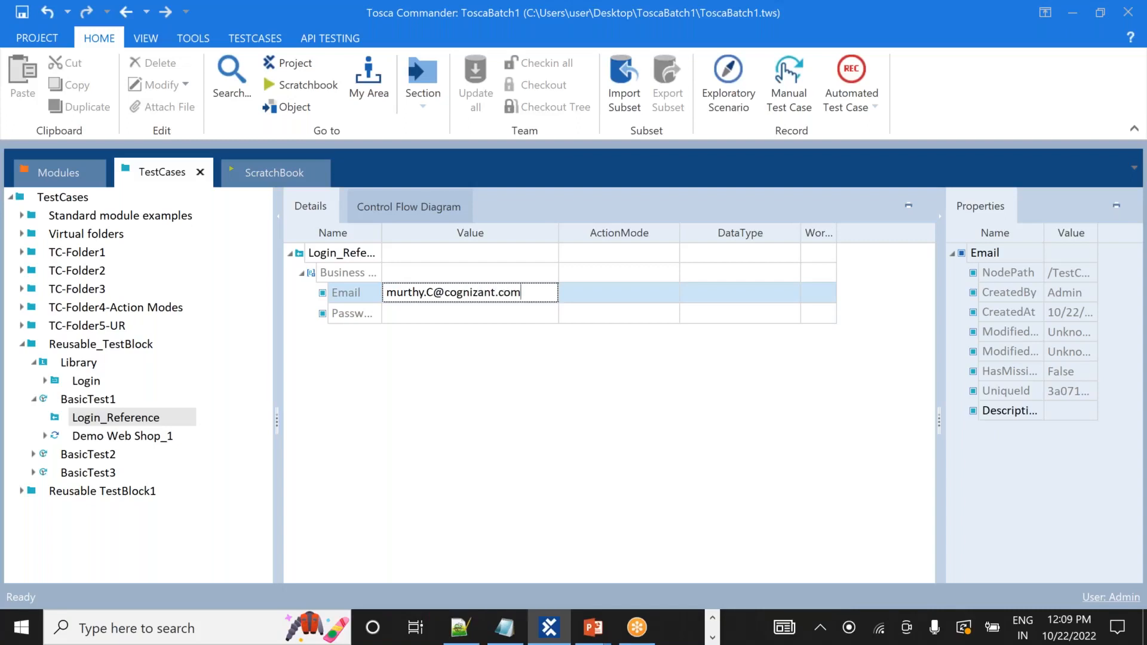
left_click(418, 313)
type("123456")
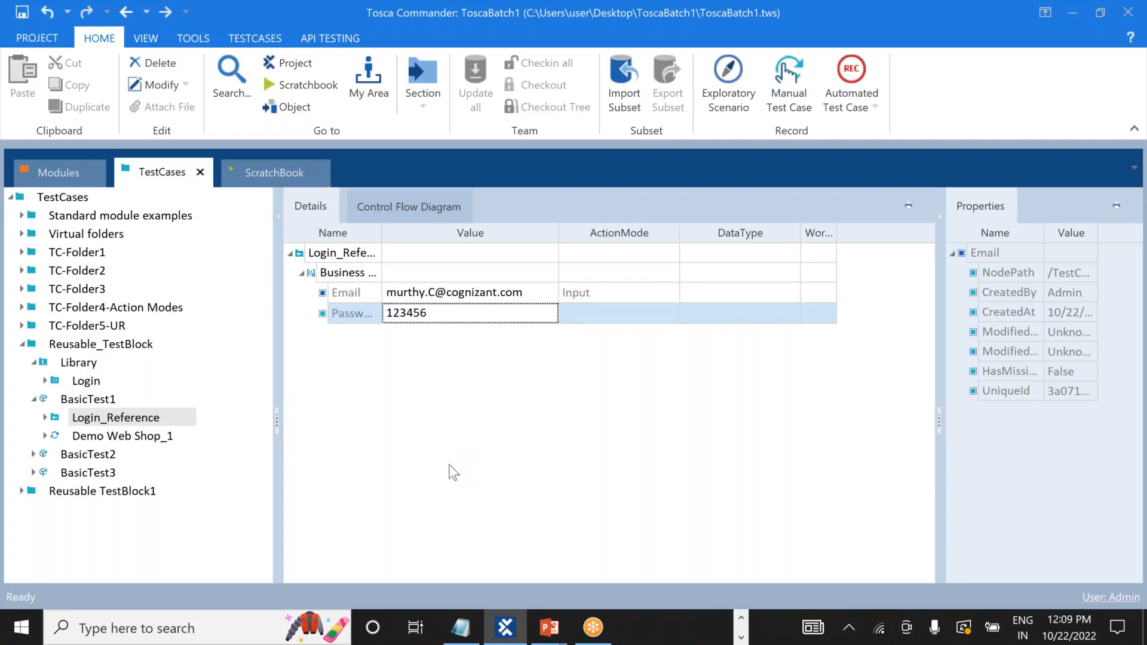
key("Return")
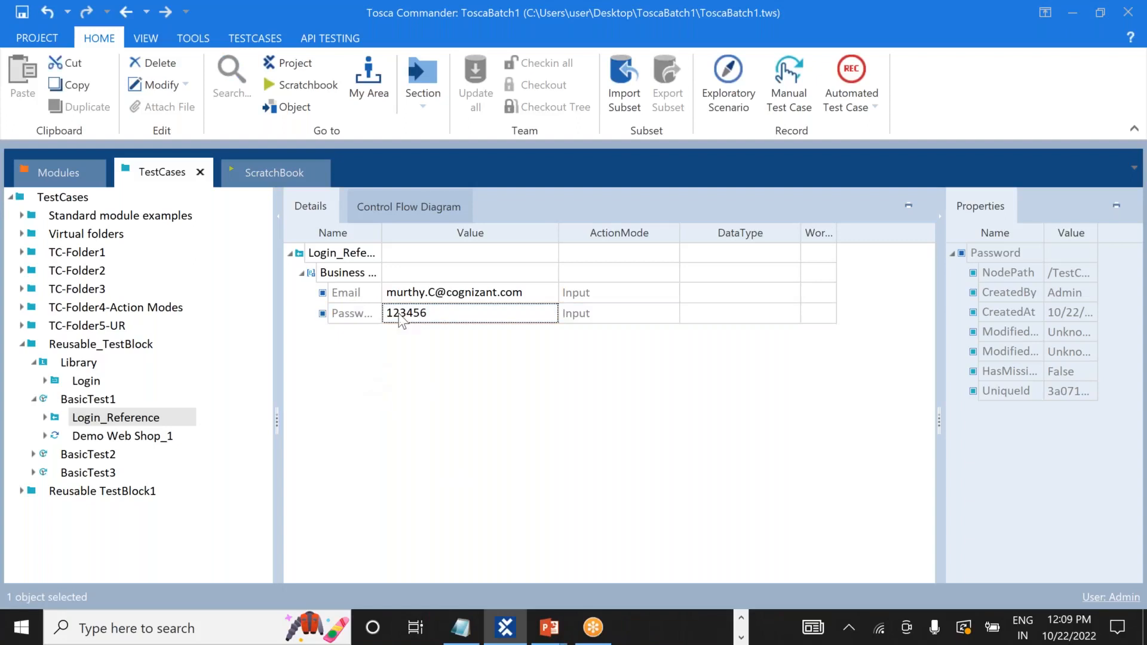
left_click(302, 273)
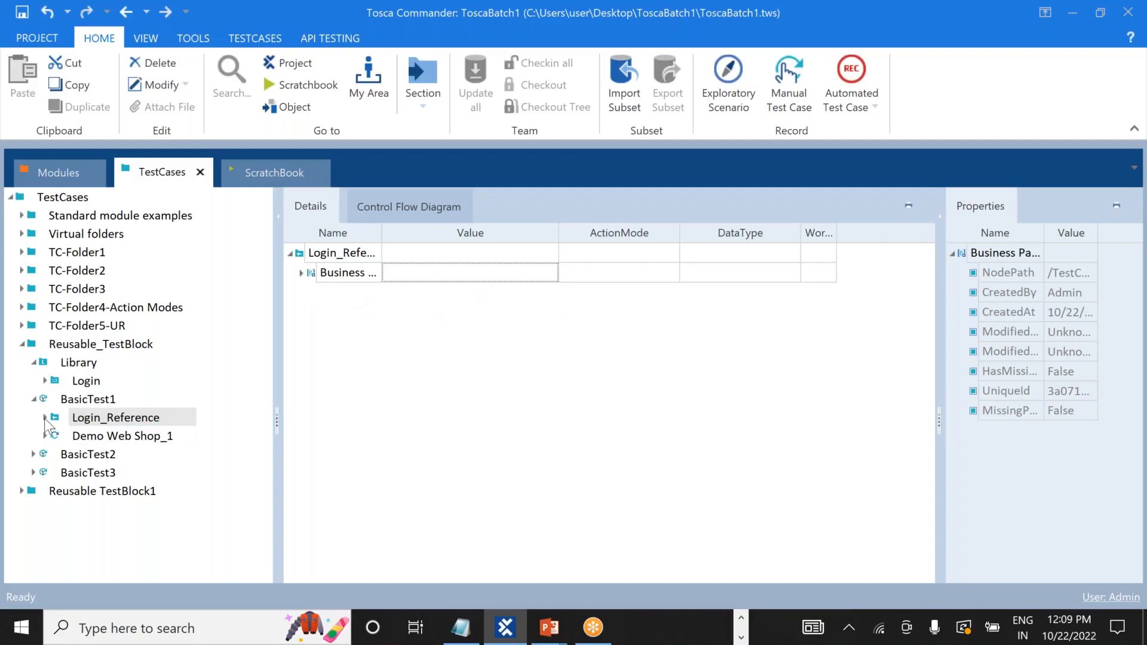
left_click(35, 398)
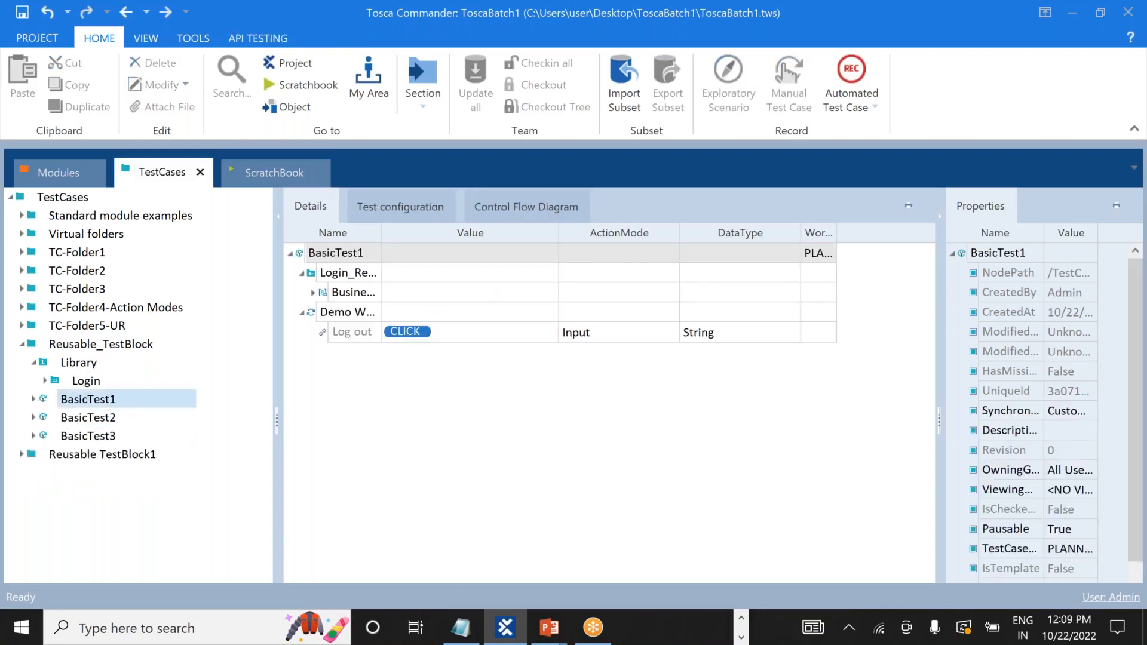
Add a Login reference to BasicTest2 and move it above Demo Web Shop_1.
left_click(82, 386)
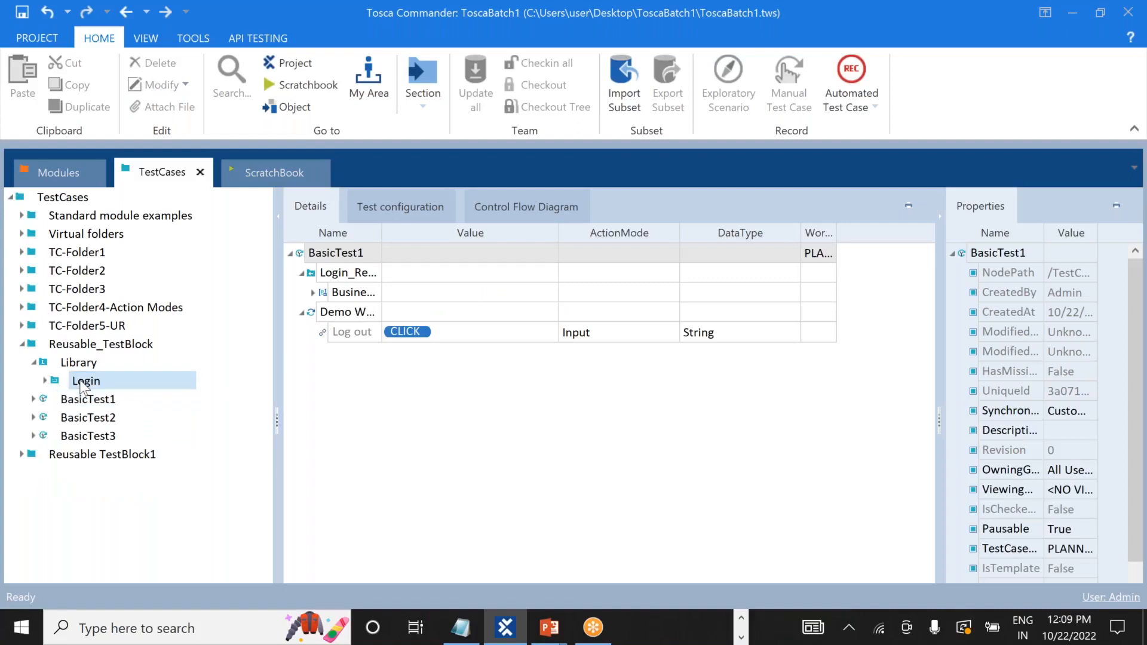
left_click_drag(78, 385, 56, 418)
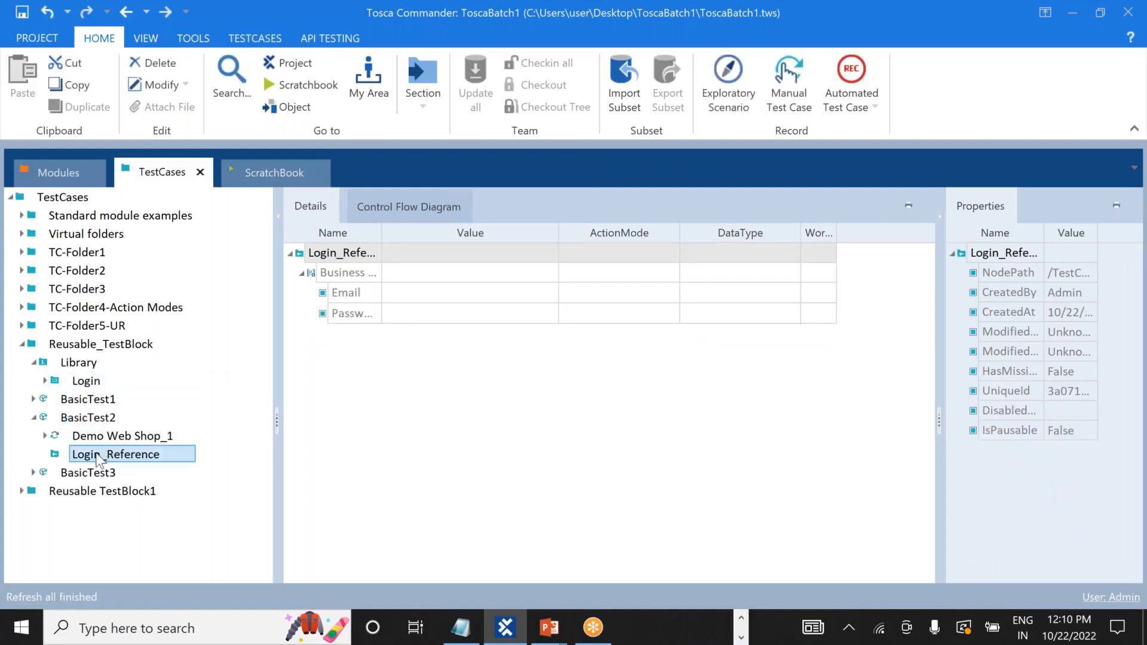
left_click_drag(99, 460, 67, 429)
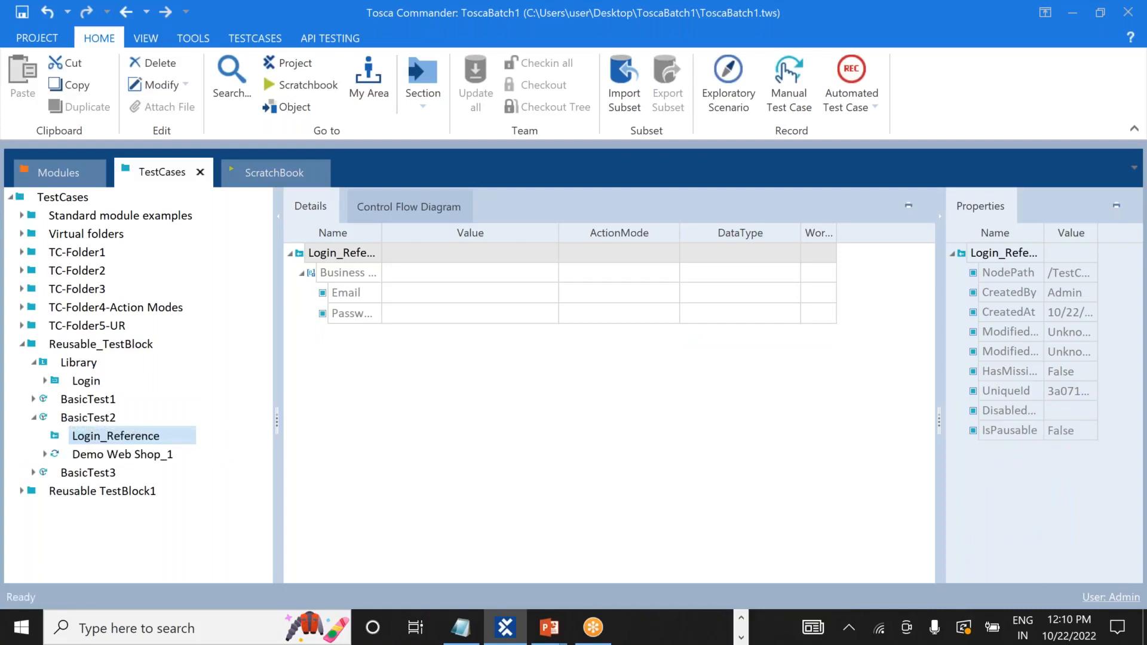
Fill BasicTest2's Login_Reference e-mail and password, then add a Login reference to BasicTest3.
left_click(425, 293)
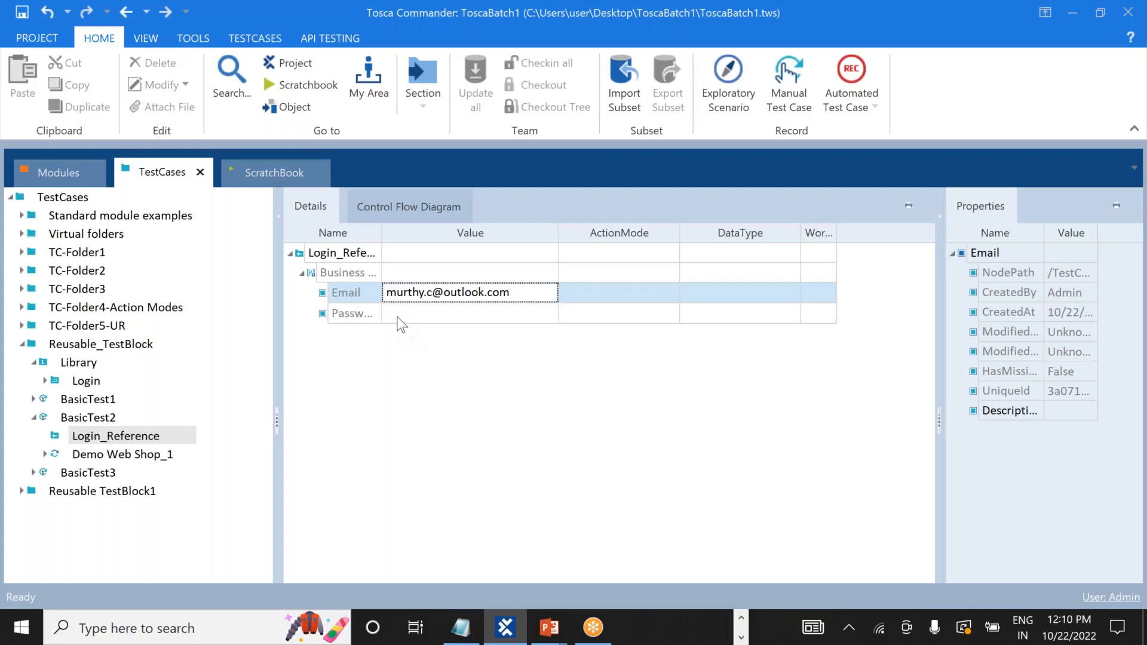
key("Return")
type("123456")
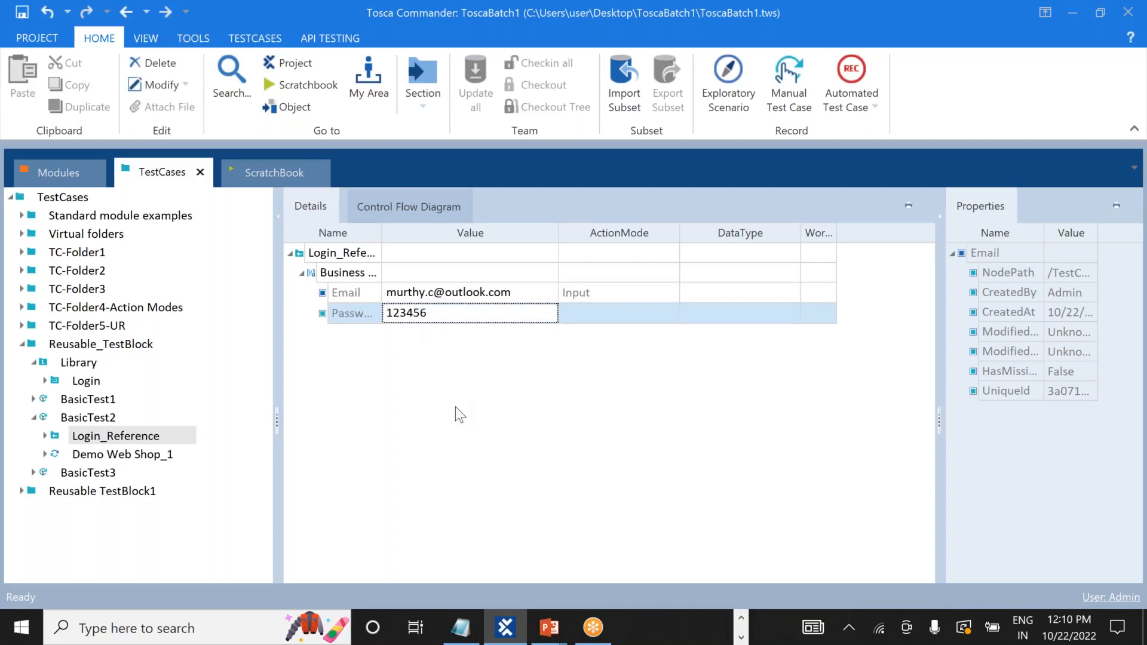
key("Return")
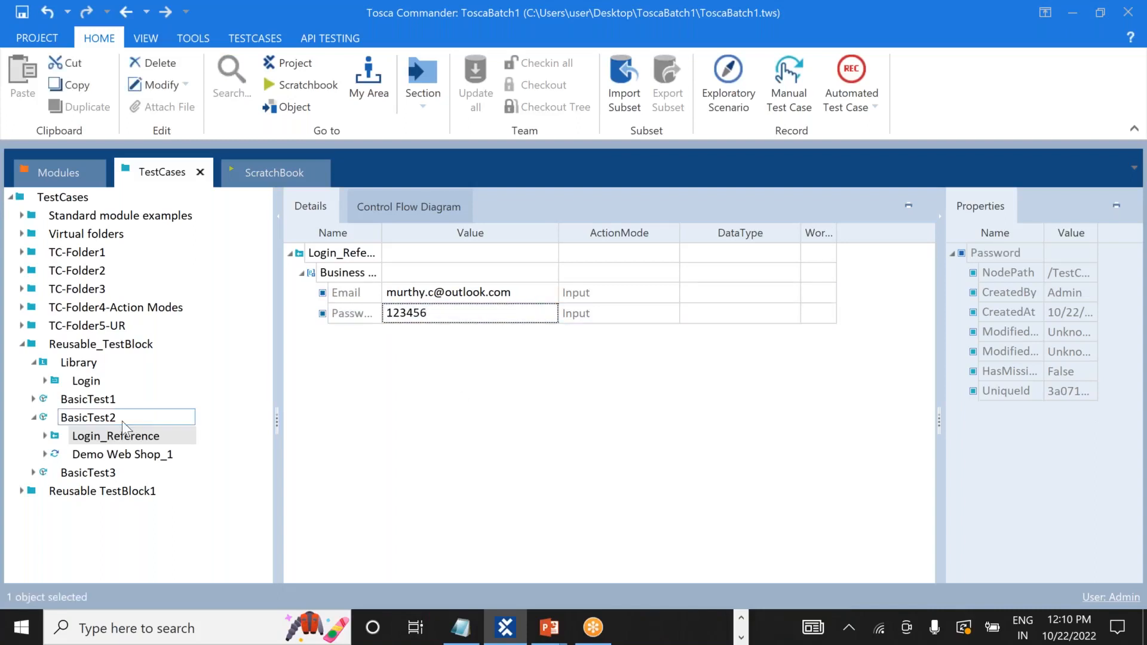
left_click(34, 418)
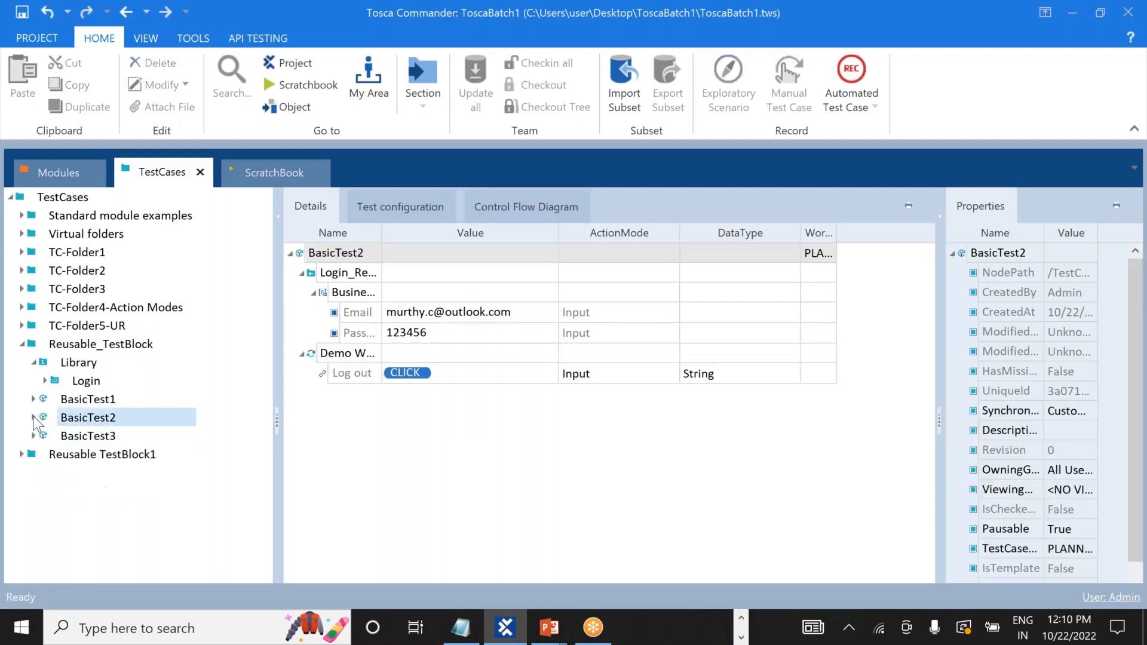
left_click_drag(55, 382, 58, 437)
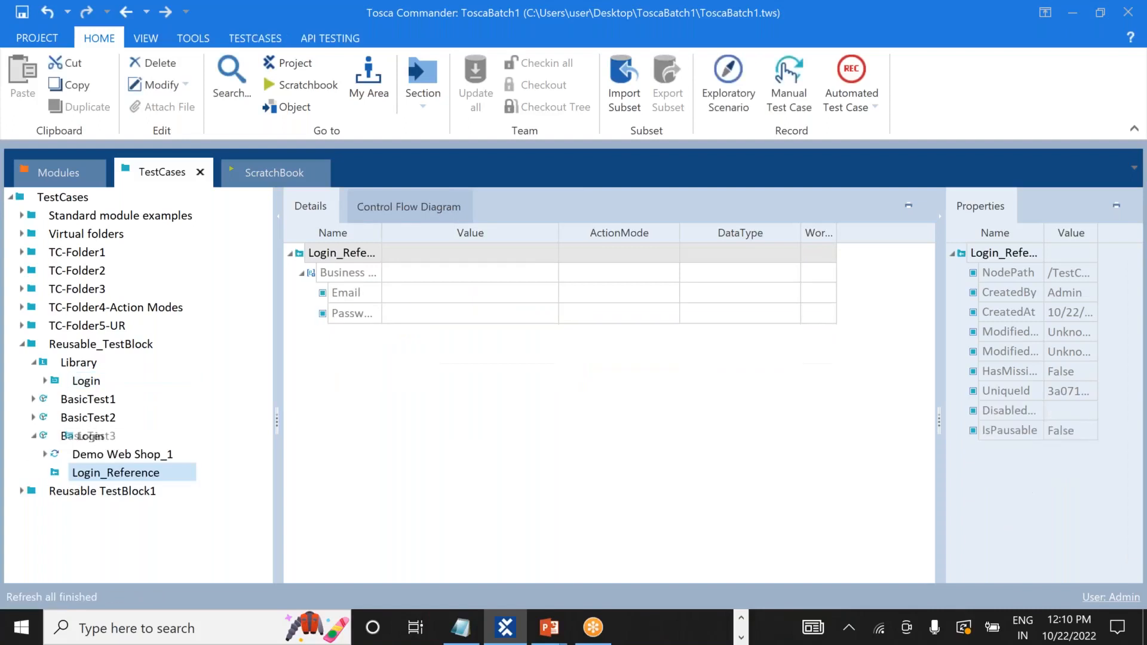
Give BasicTest3's Login_Reference a company-domain login e-mail and a password.
left_click(442, 295)
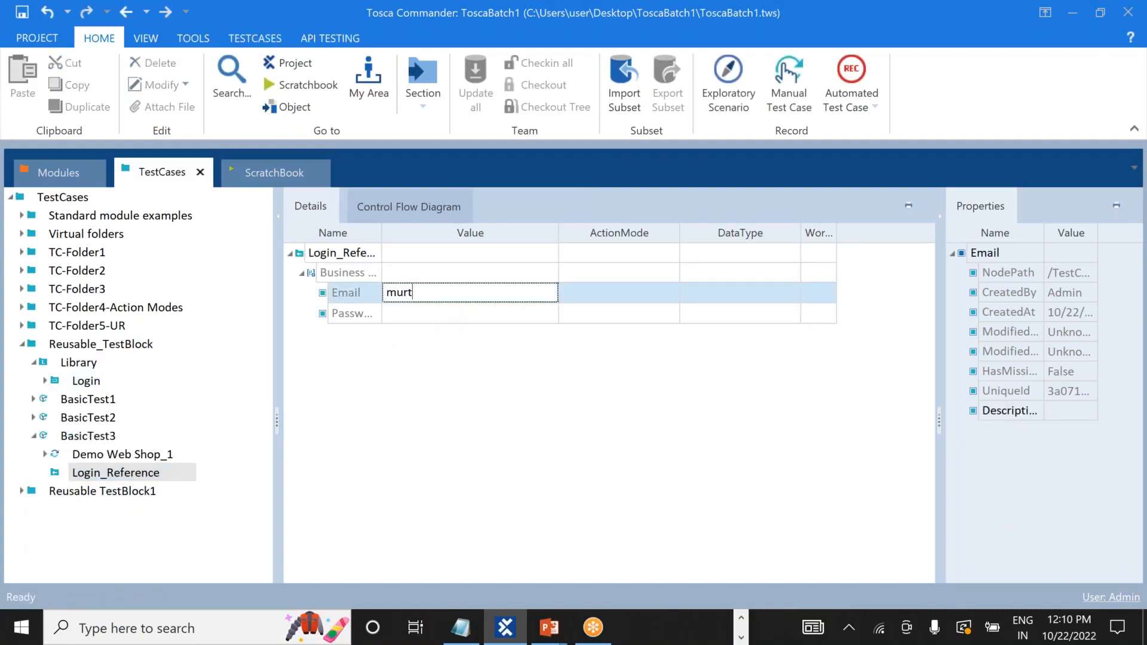
left_click(471, 292)
key("BackSpace")
key("BackSpace")
key("BackSpace")
key("BackSpace")
key("BackSpace")
type("cognizant")
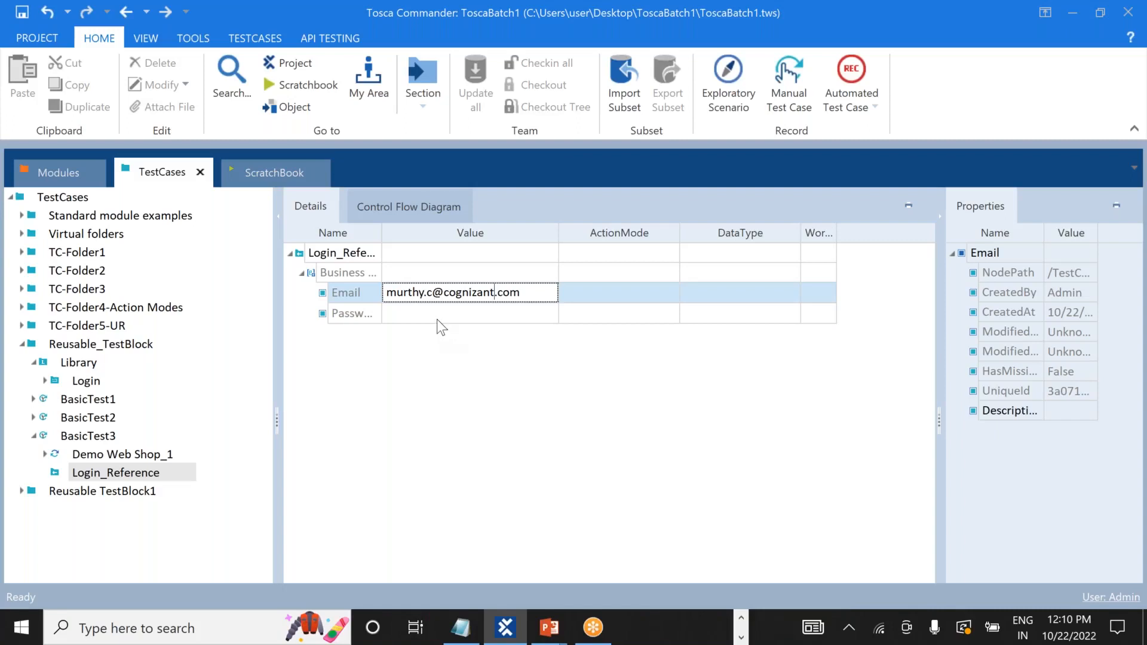
left_click(436, 314)
type("123456")
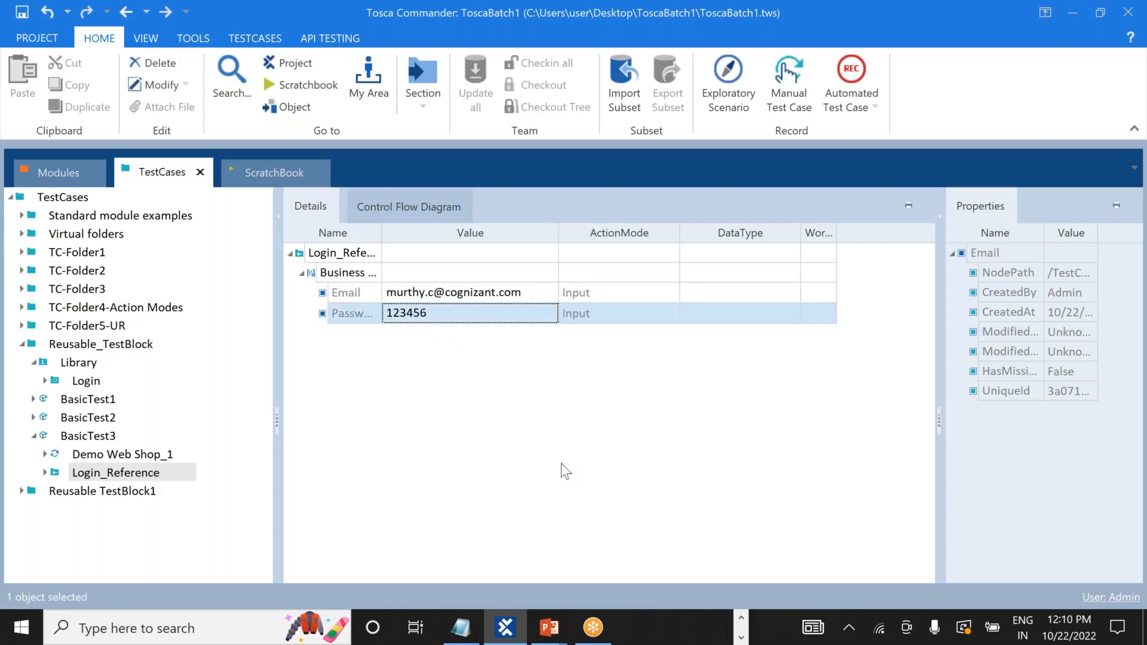
key("Return")
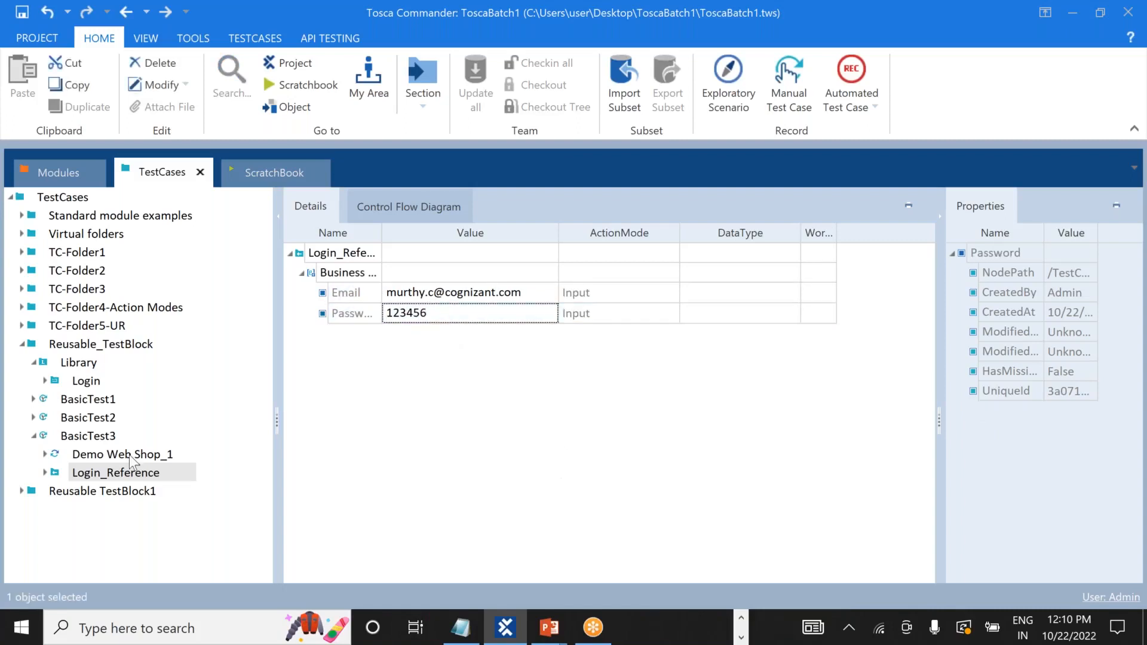
left_click(34, 435)
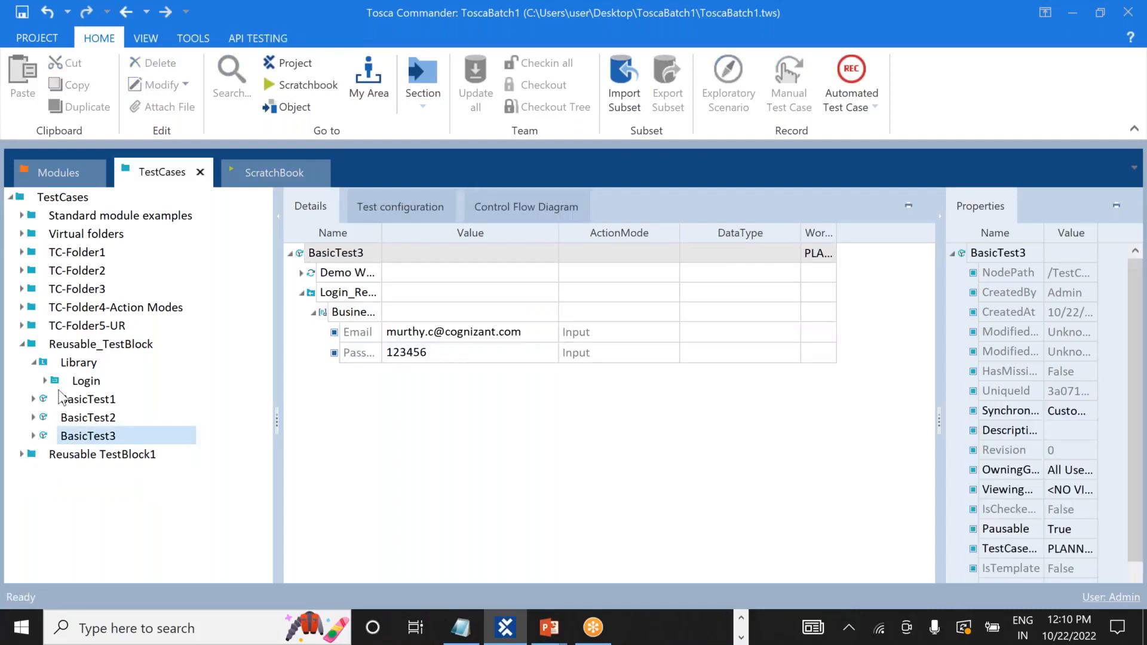
left_click(22, 345)
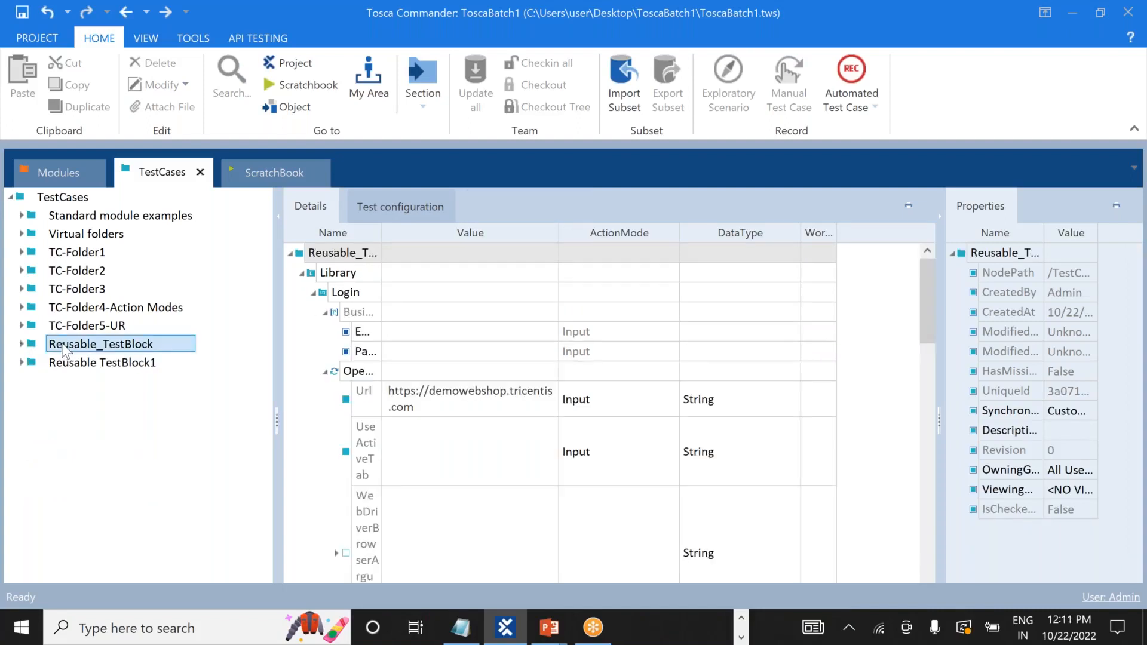
Run the Reusable_TestBlock folder in ScratchBook and switch to the browser.
right_click(65, 350)
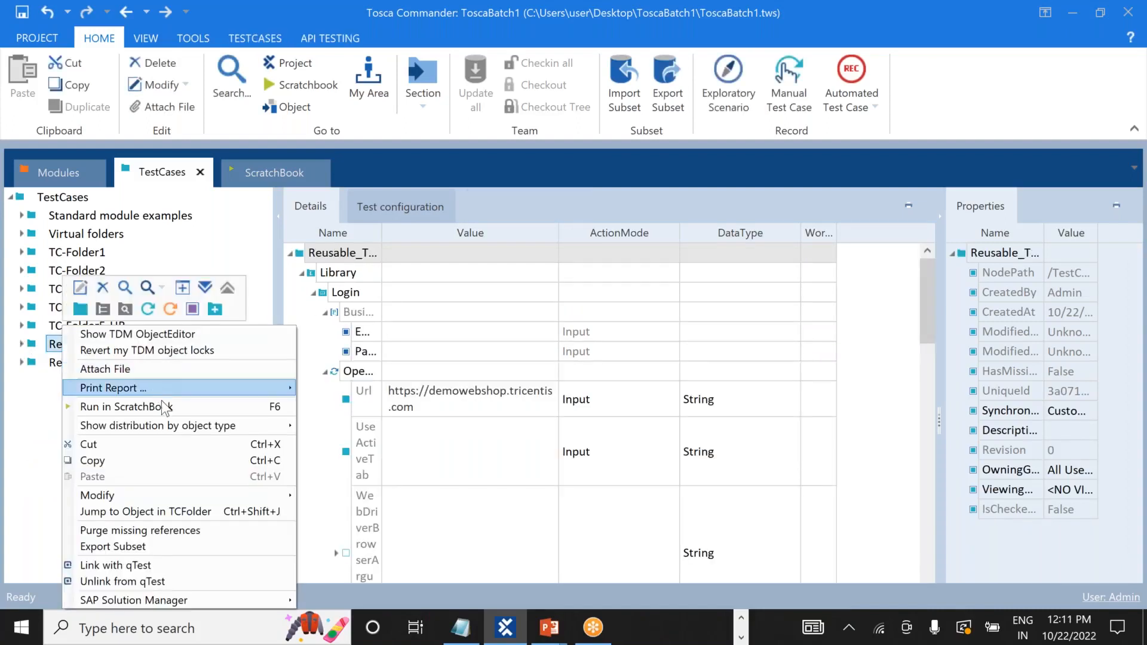
left_click(164, 404)
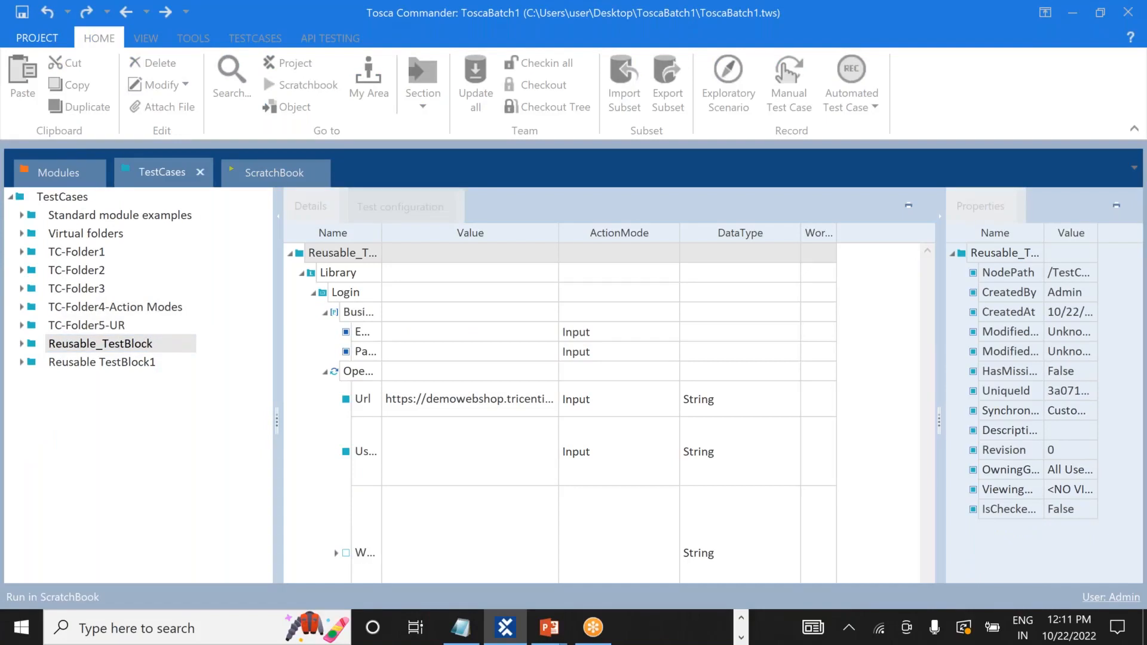
key("alt+Tab")
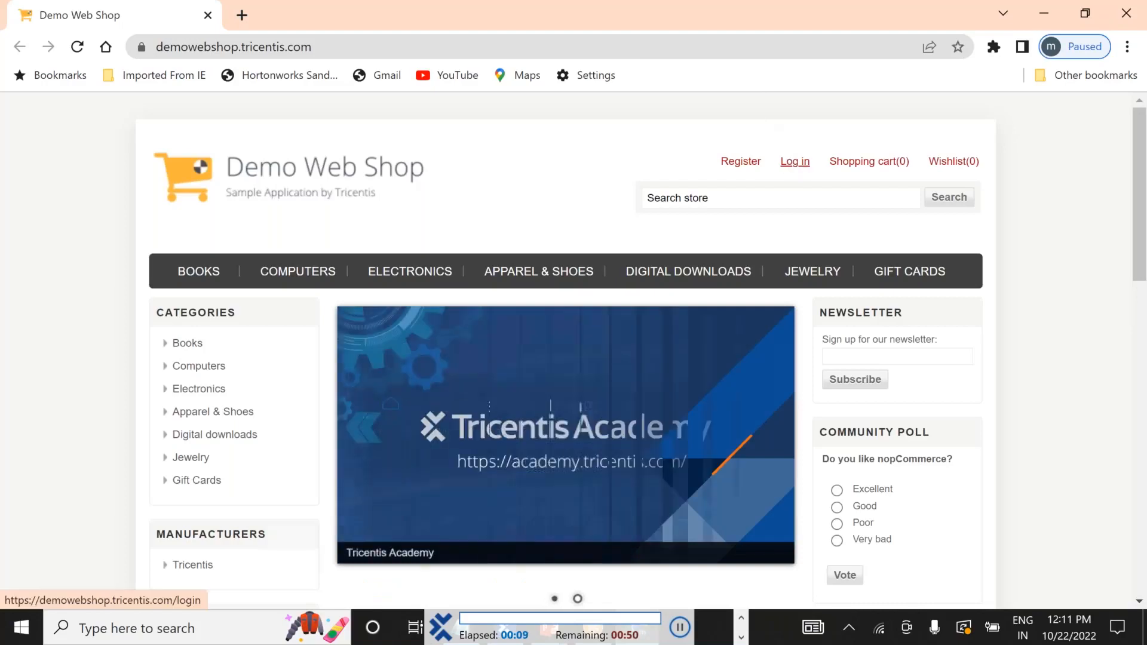
Let the run sign in to Demo Web Shop with the test account's e-mail and password, log out, and sign in again.
left_click(794, 161)
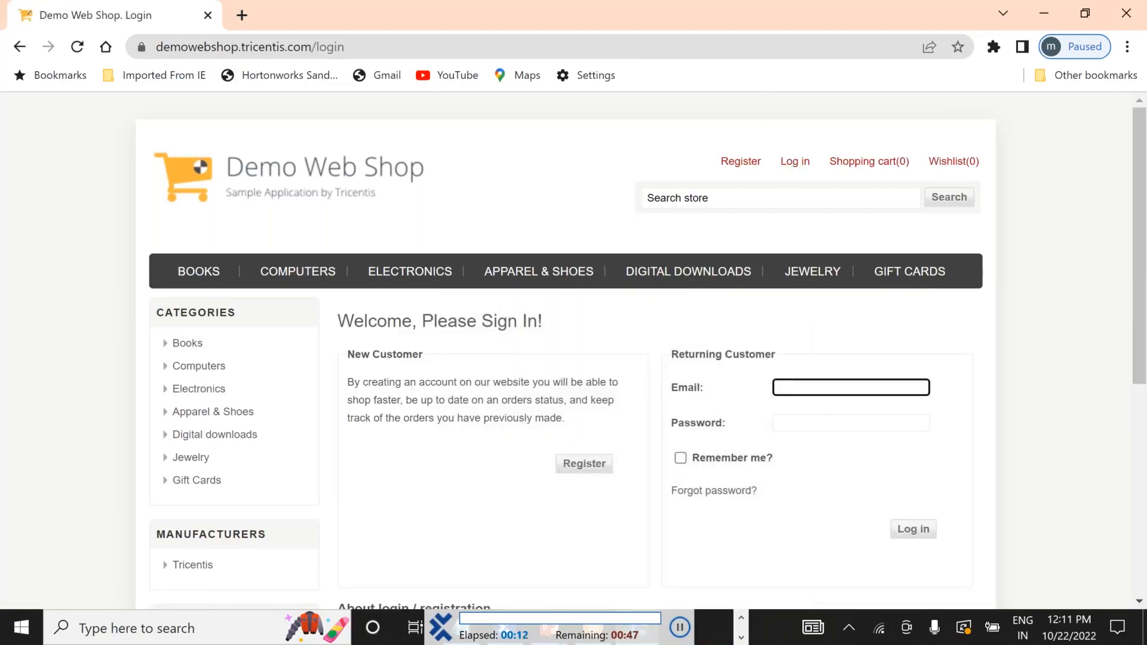
key("Tab")
type("******")
left_click(913, 351)
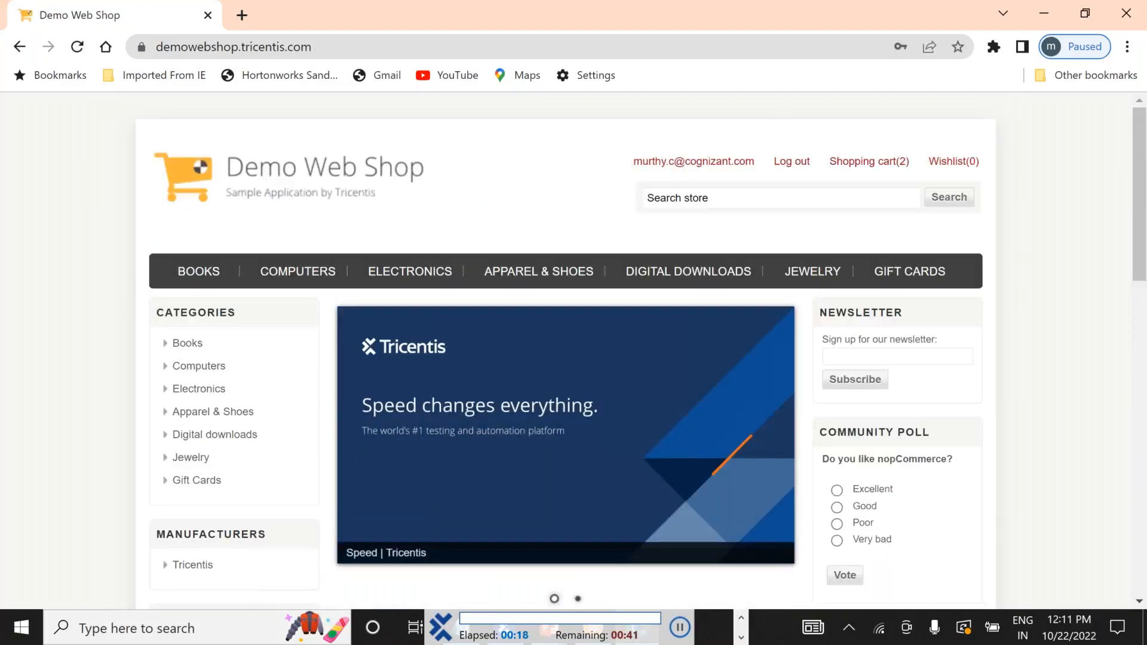
left_click(789, 164)
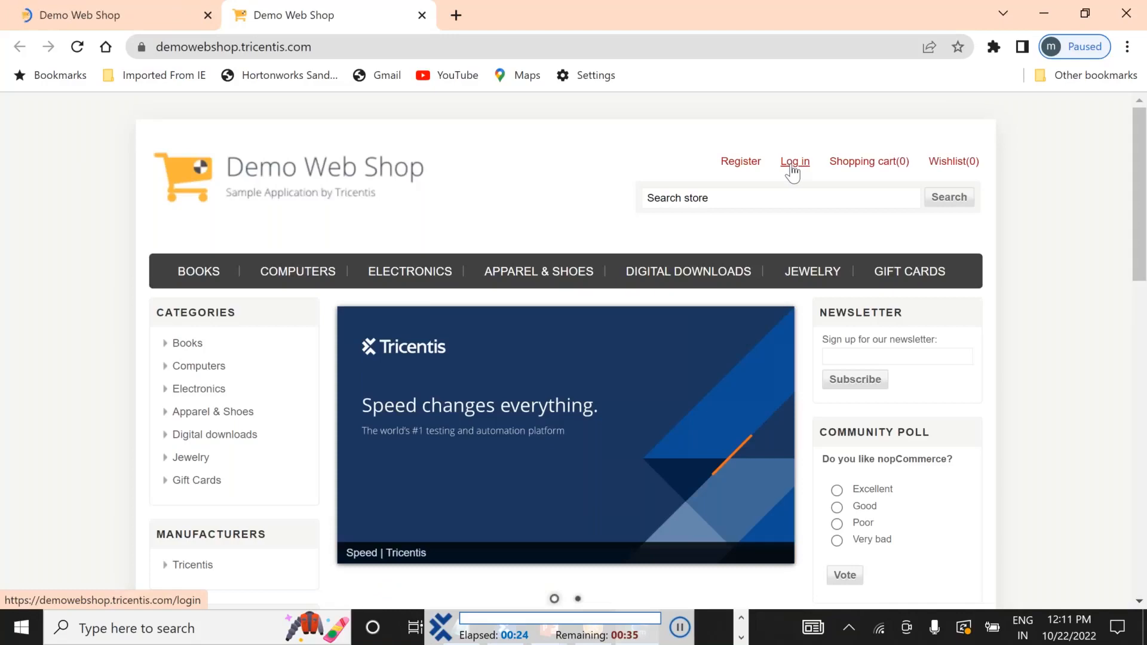
left_click(790, 167)
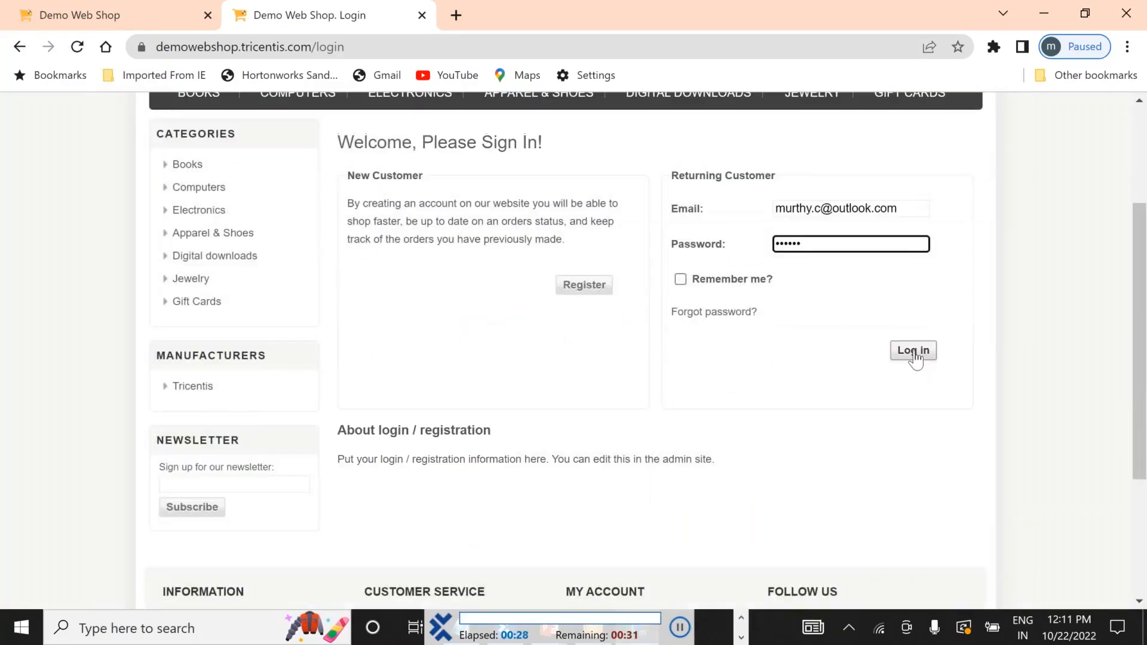
left_click(914, 353)
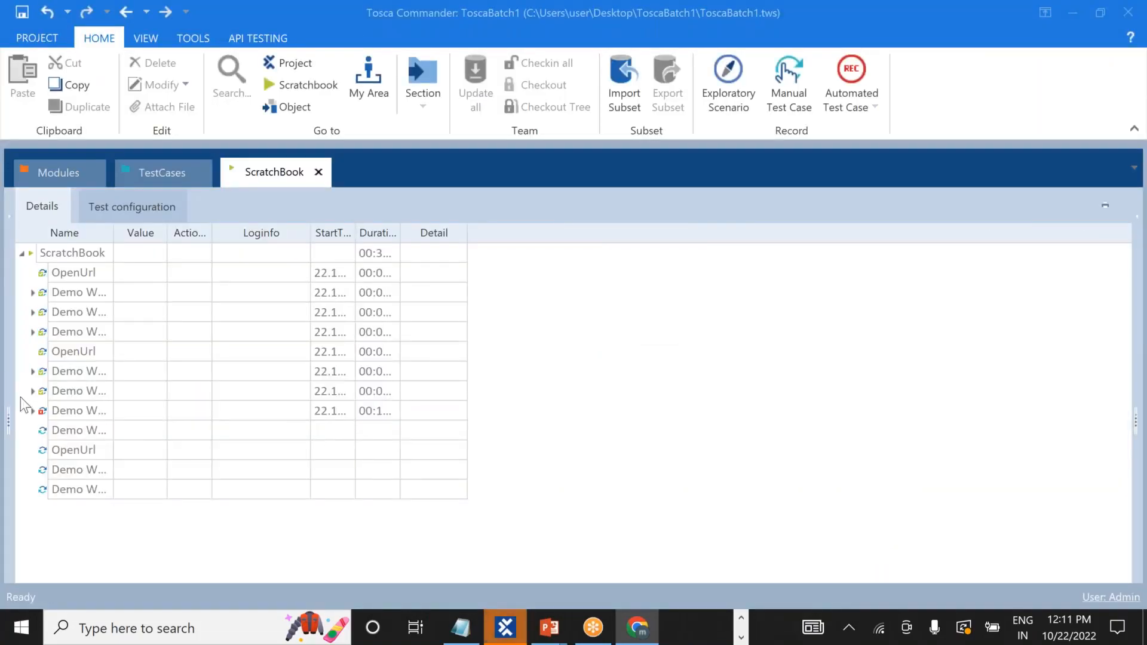
Expand the failed Demo Web Shop result and read the Log out step's full Loginfo failure message.
left_click(33, 411)
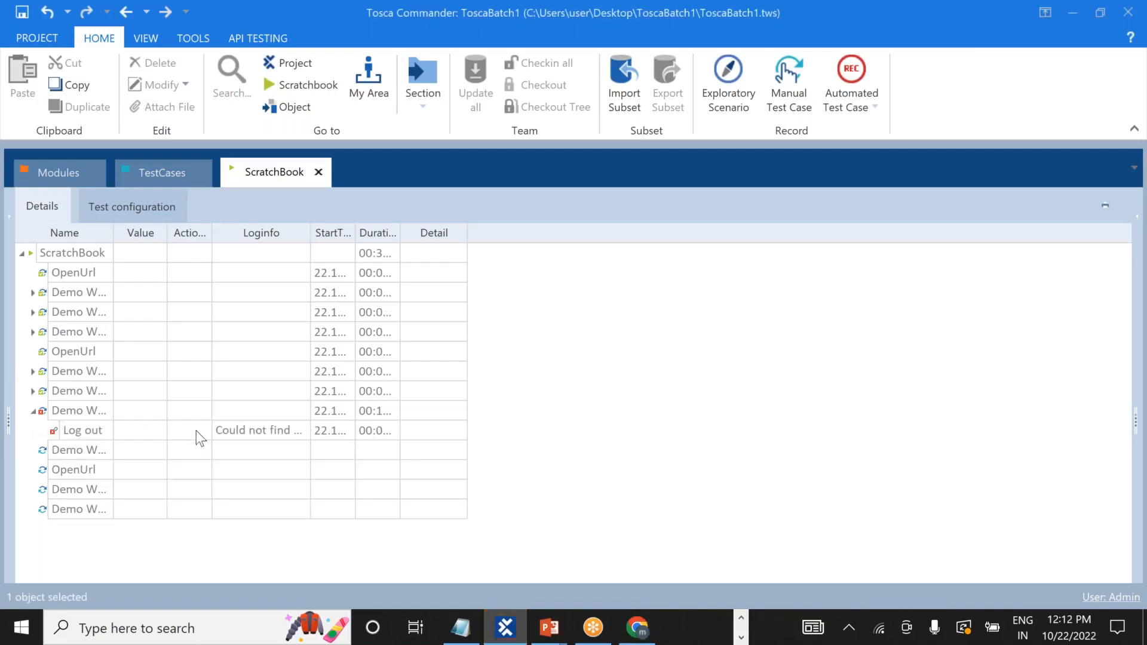
left_click(238, 432)
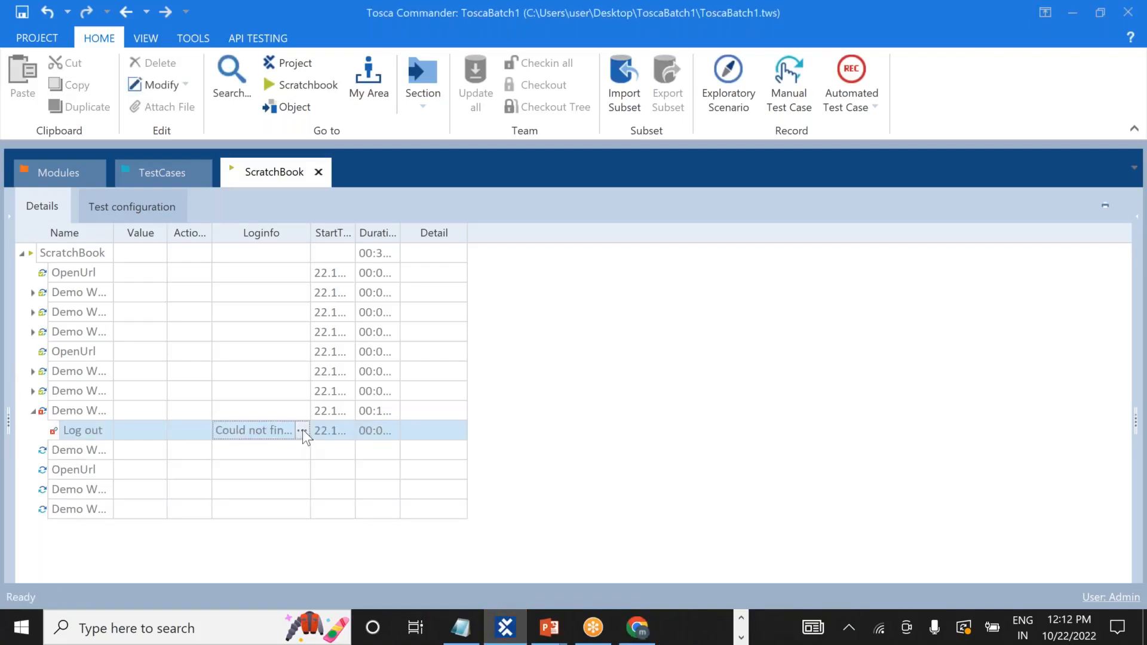
left_click(302, 430)
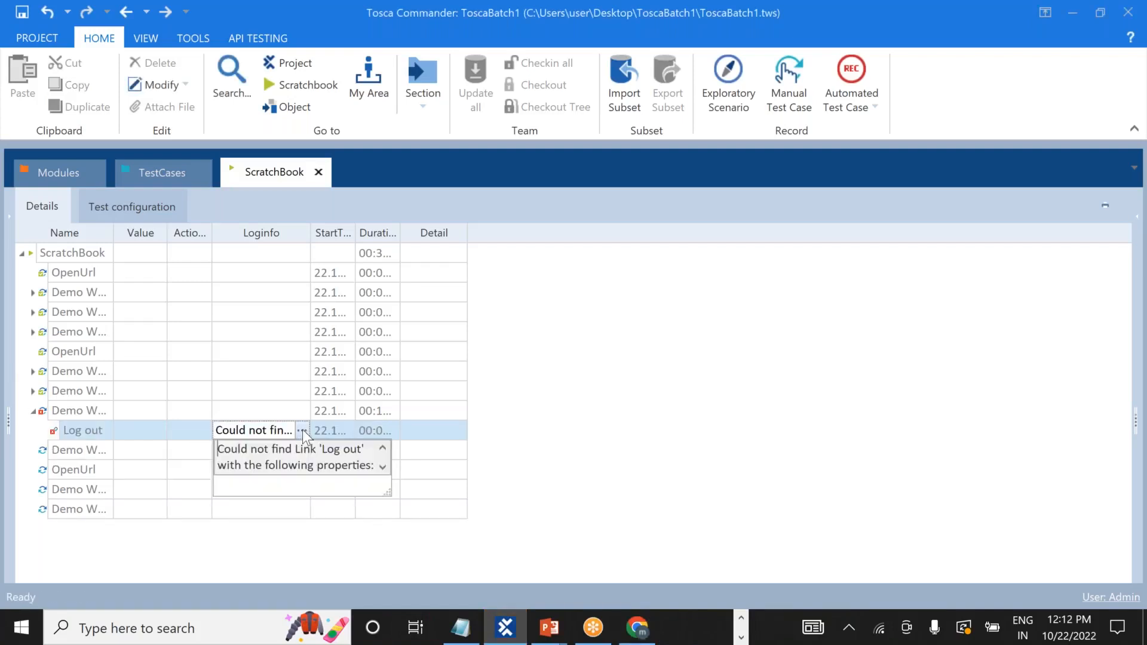
left_click(385, 471)
left_click(385, 471)
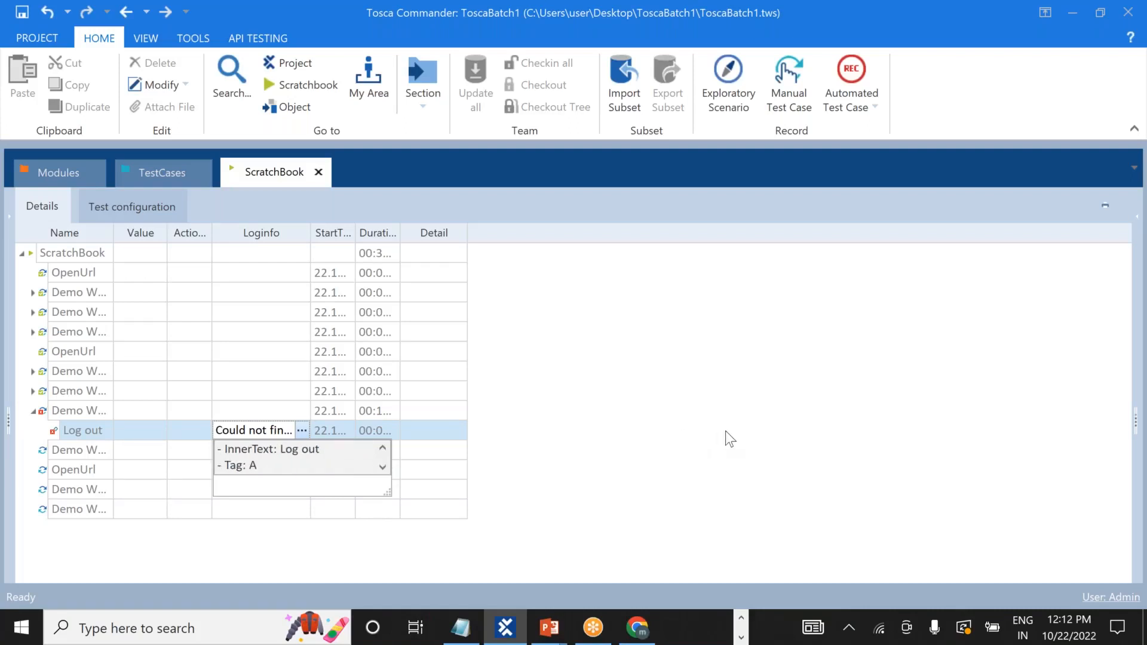
Check the second Demo Web Shop tab in Chrome, then go to the Modules section.
key("alt+Tab")
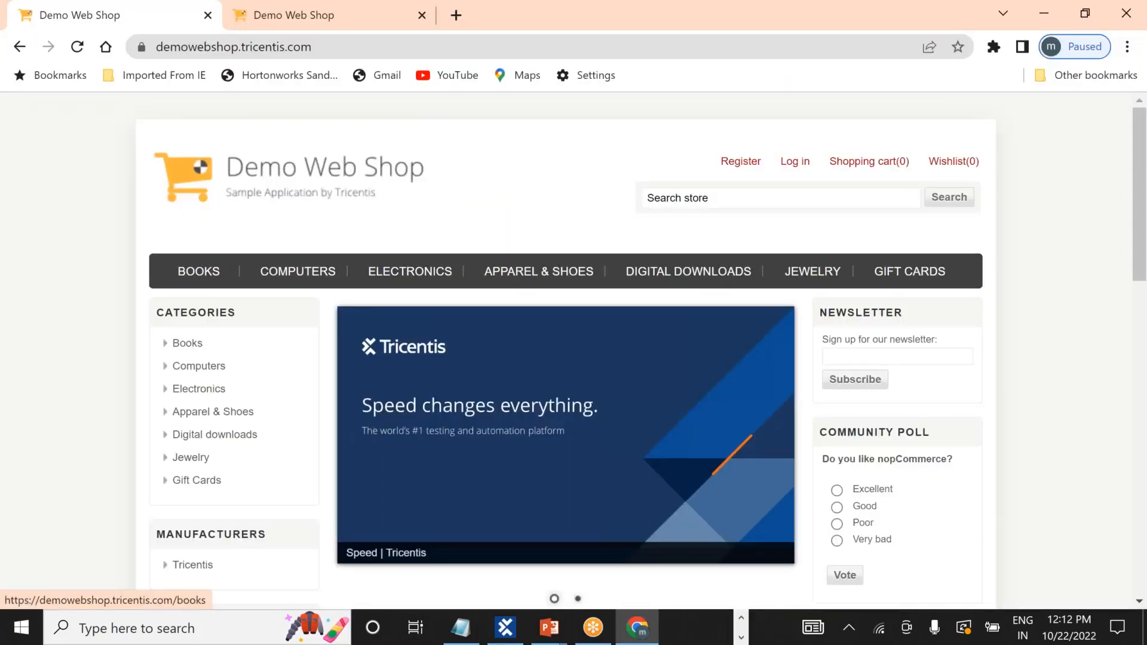
left_click(284, 3)
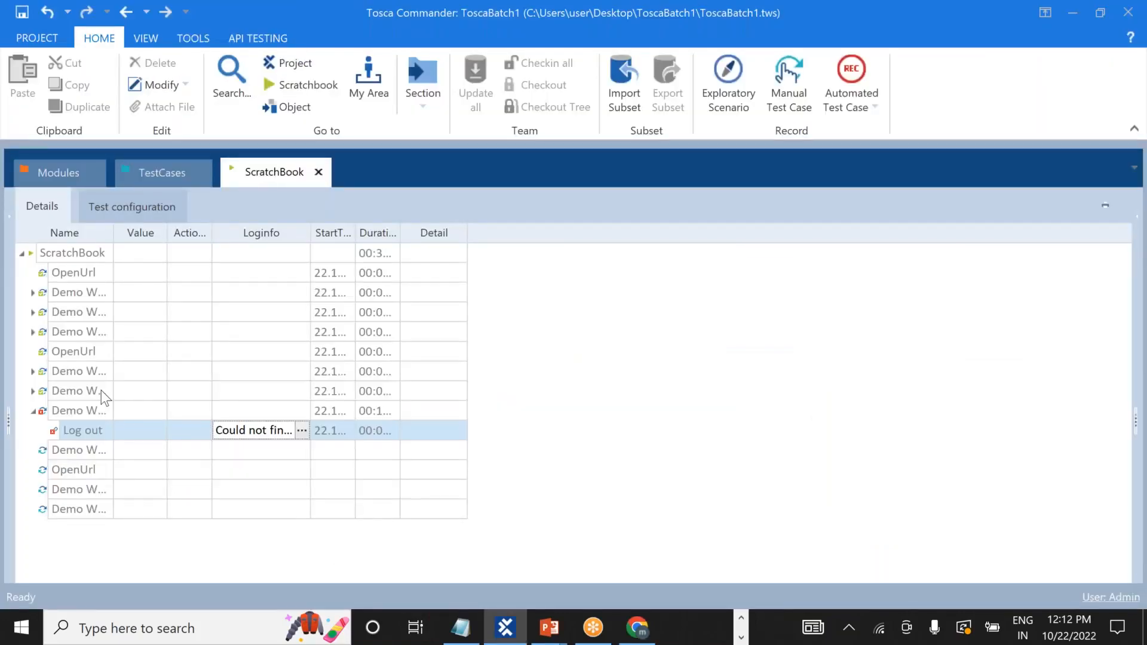
left_click(56, 172)
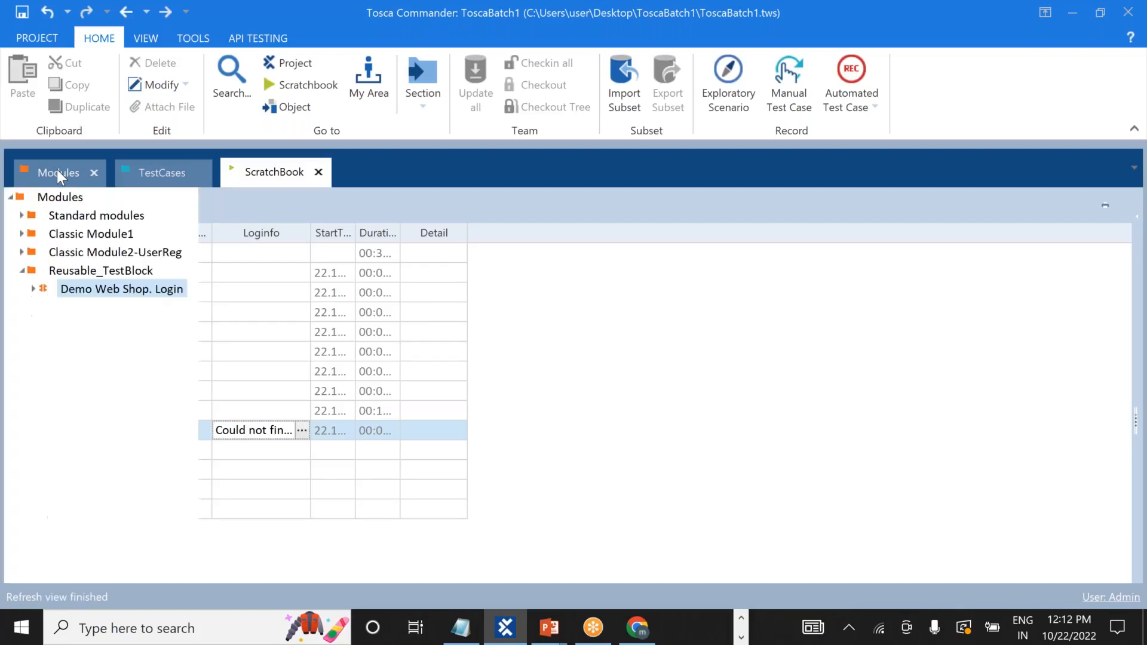
In TestCases, expand Reusable_TestBlock > BasicTest2 and select Demo Web Shop_1 to view its Log out CLICK.
left_click(159, 169)
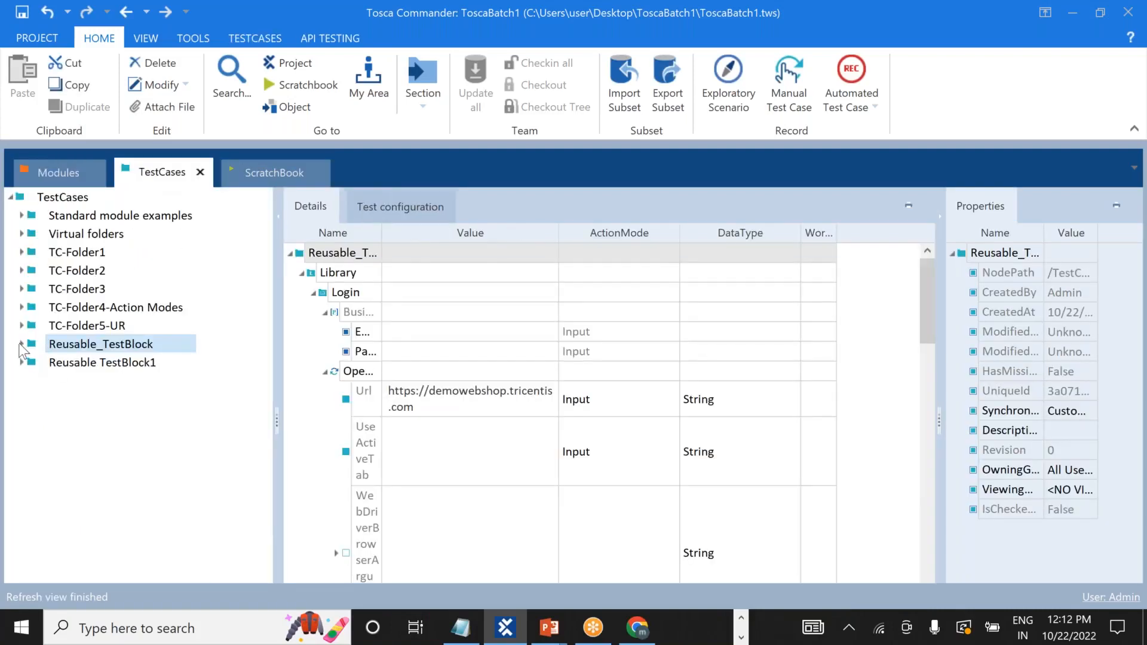
left_click(21, 345)
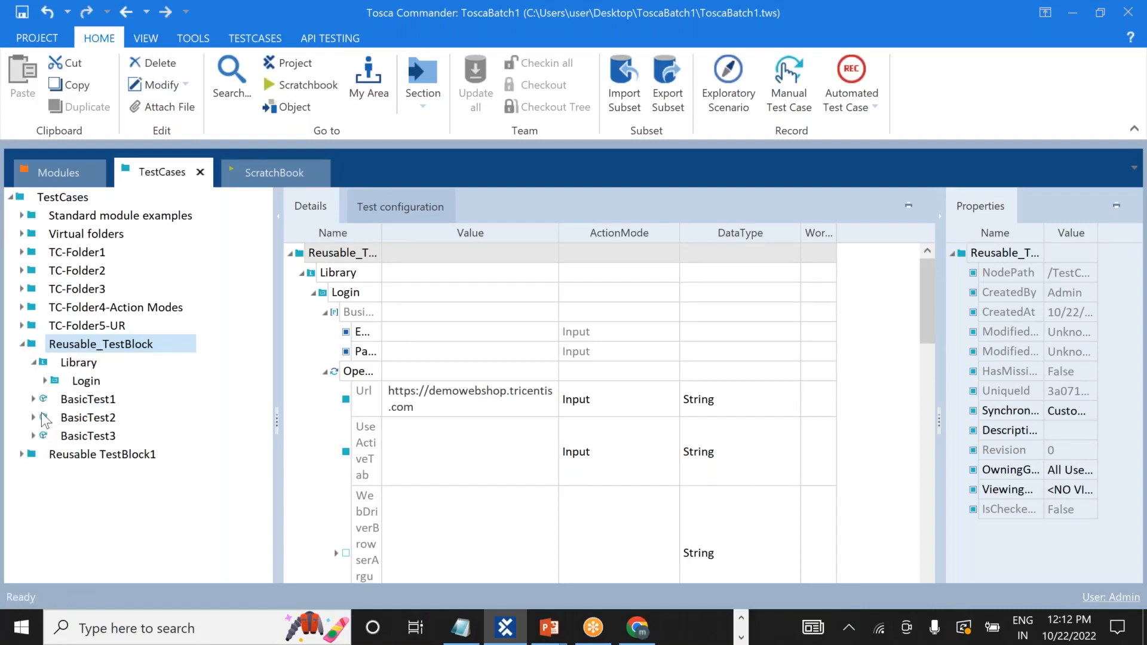
left_click(34, 418)
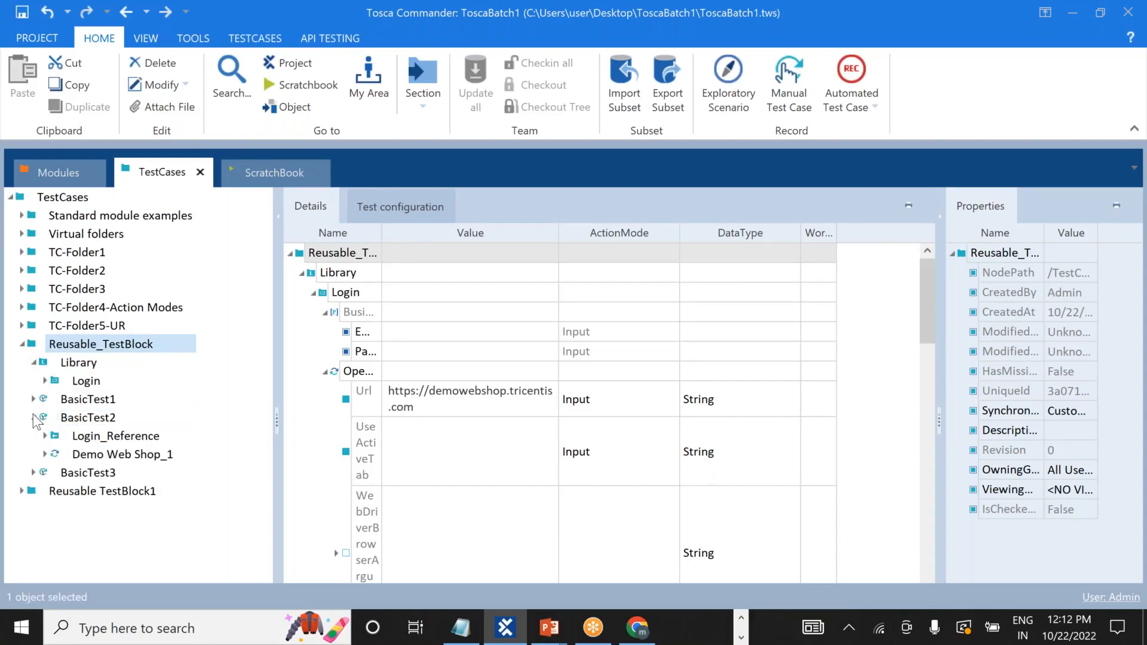
left_click(100, 455)
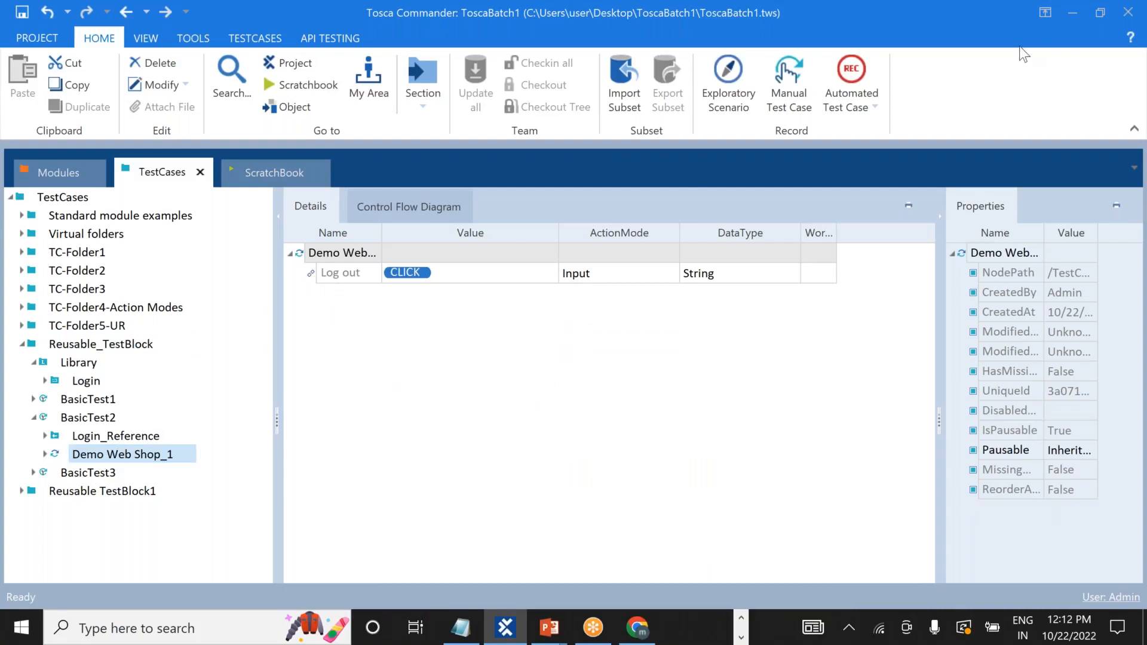
left_click(834, 25)
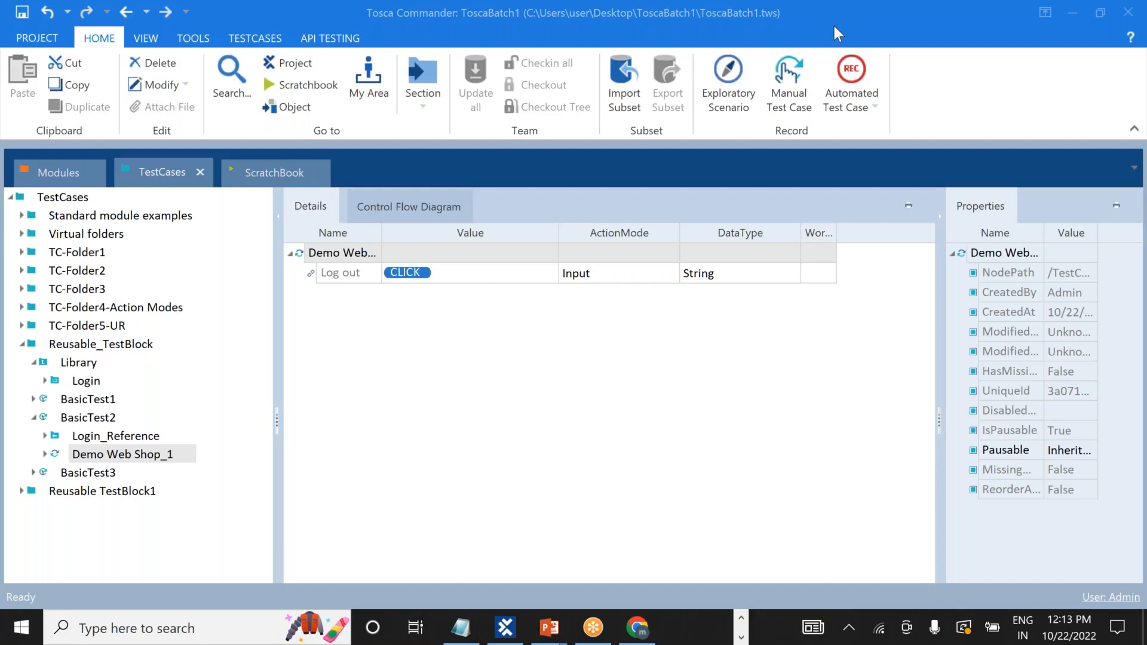
Jump from the Demo Web Shop_1 step to its module and select the Log out link.
left_click(78, 457)
right_click(90, 457)
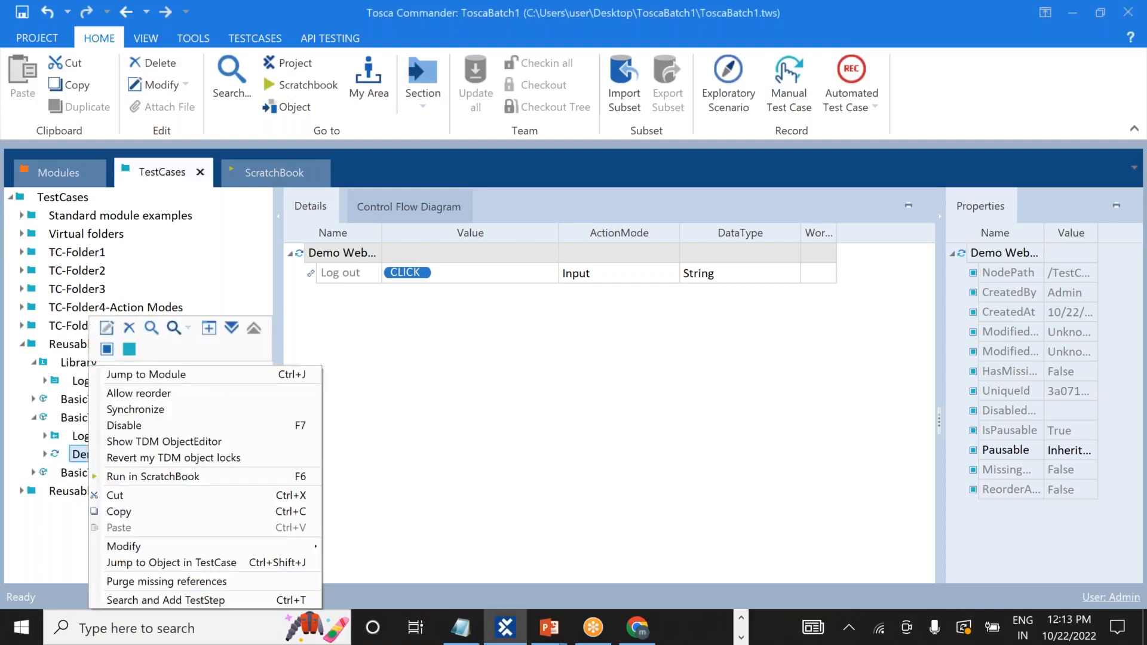
left_click(149, 374)
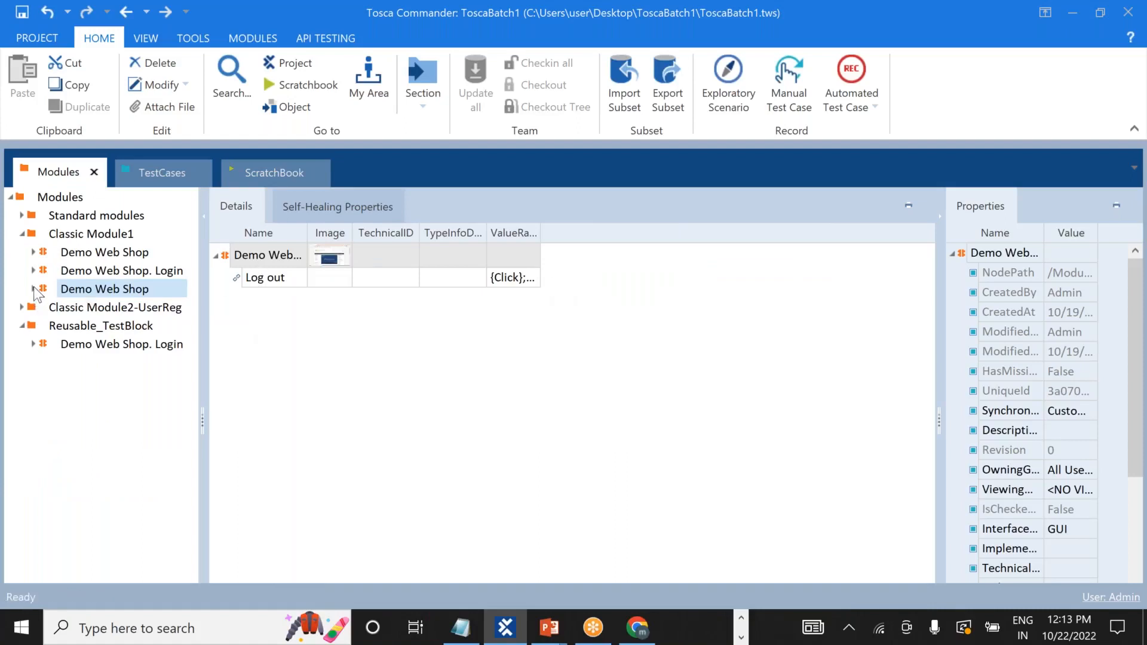
left_click(34, 289)
left_click(90, 326)
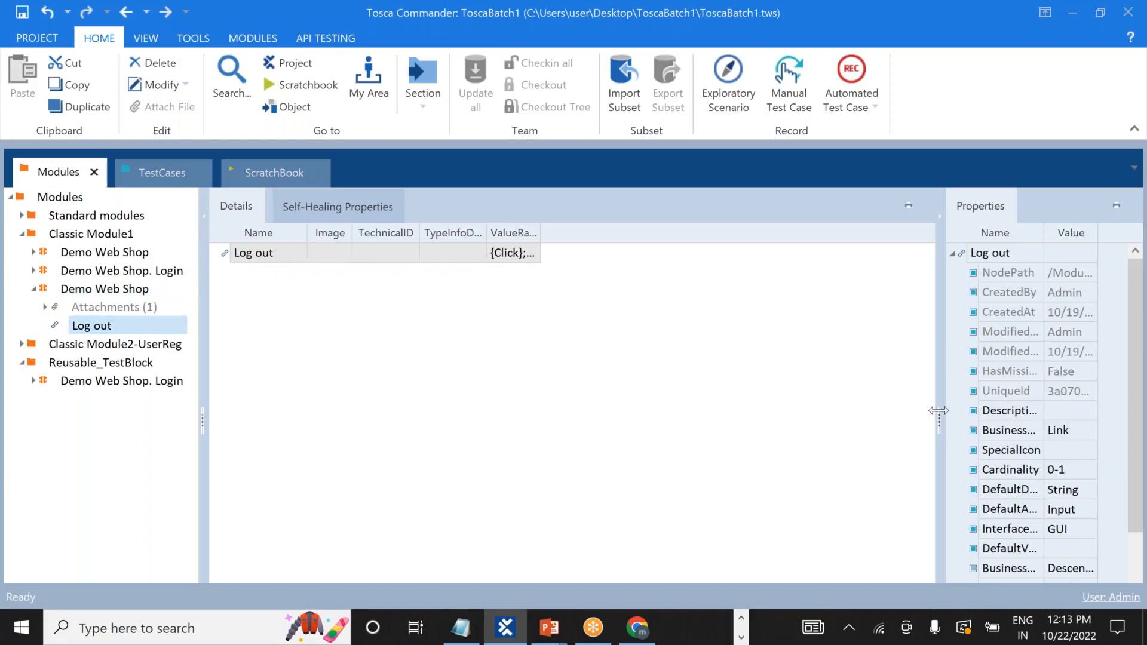
Widen the properties pane to inspect Log out's Tag A, then bring up the Demo Web Shop module's actions.
left_click_drag(938, 413, 865, 412)
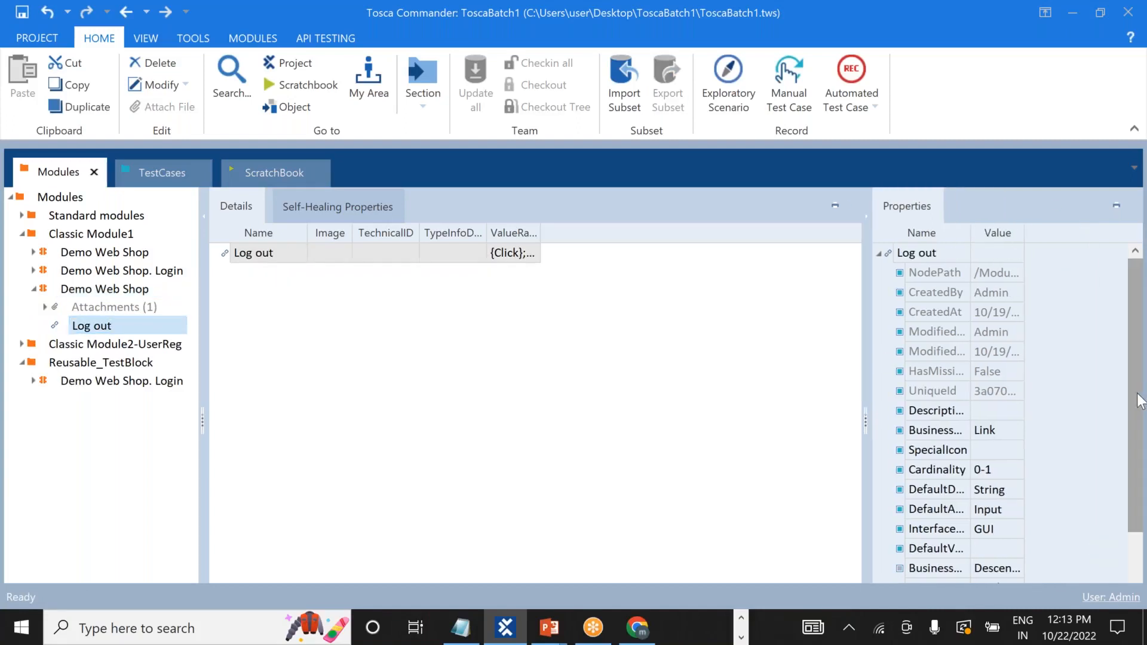
left_click_drag(1141, 463, 1137, 515)
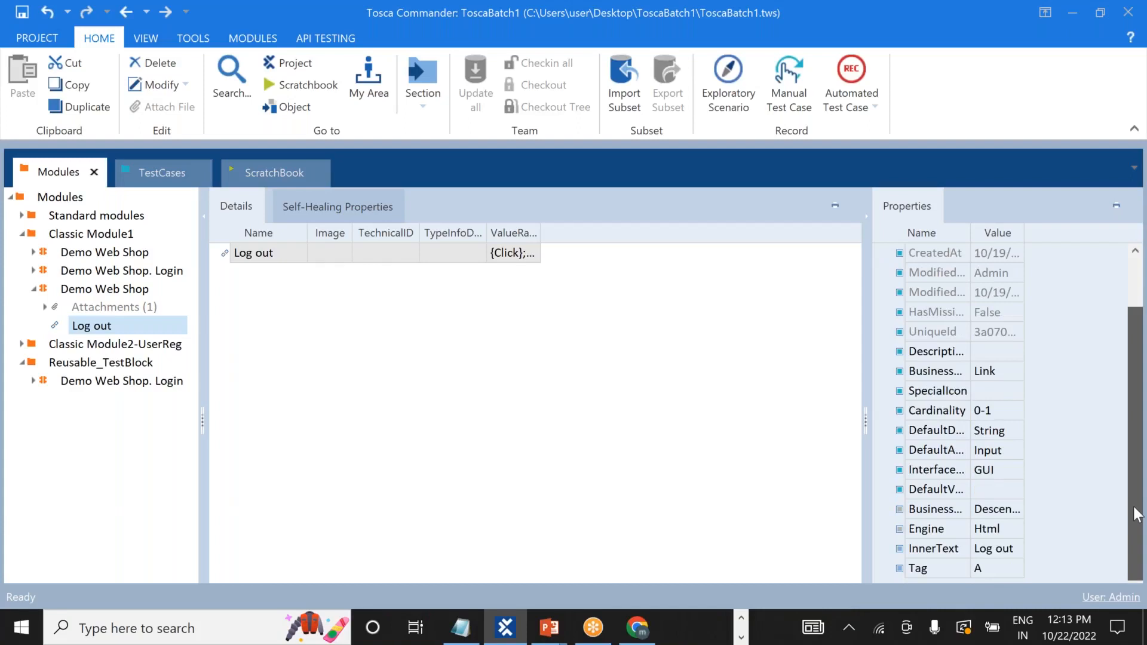
left_click_drag(1137, 515, 1145, 383)
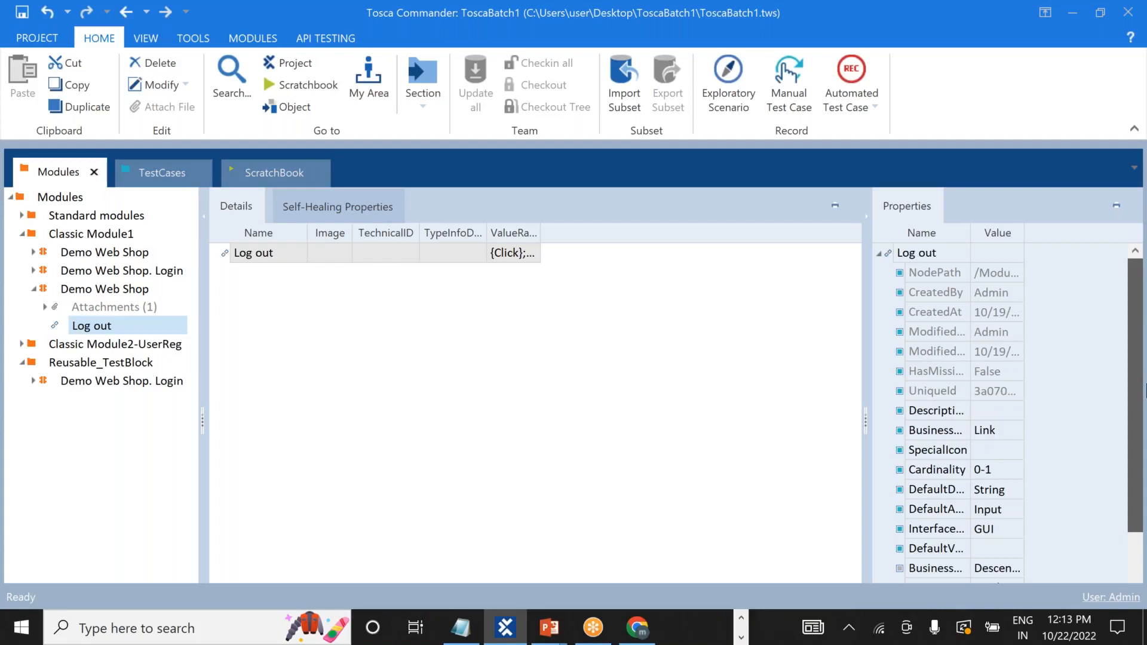
left_click_drag(1141, 421, 1141, 478)
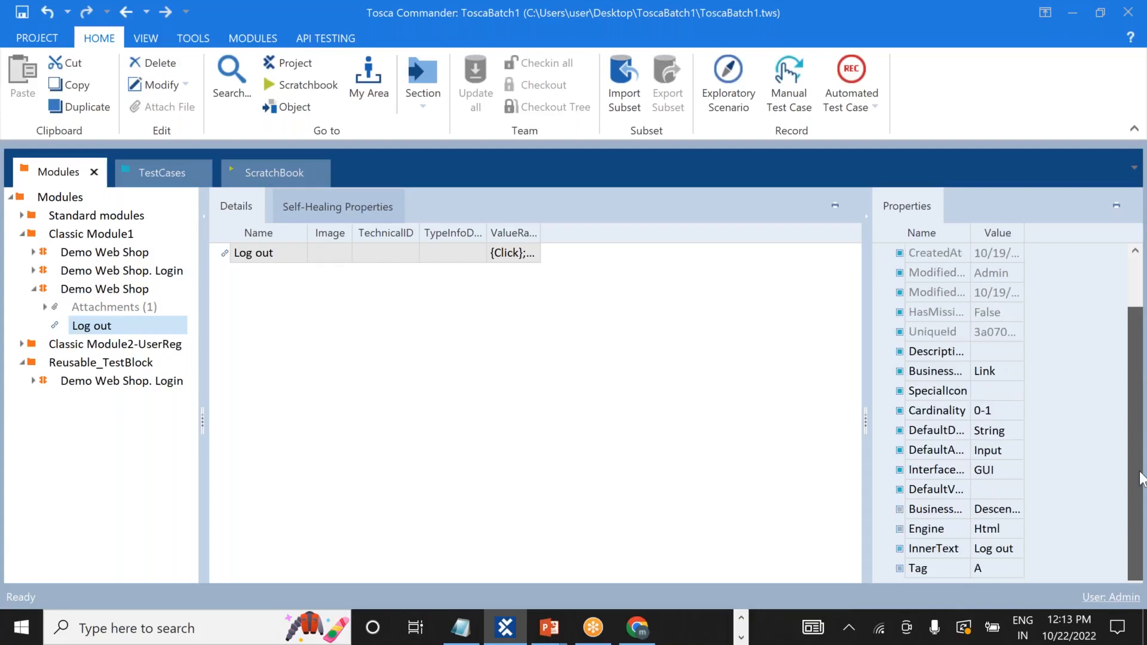
right_click(90, 291)
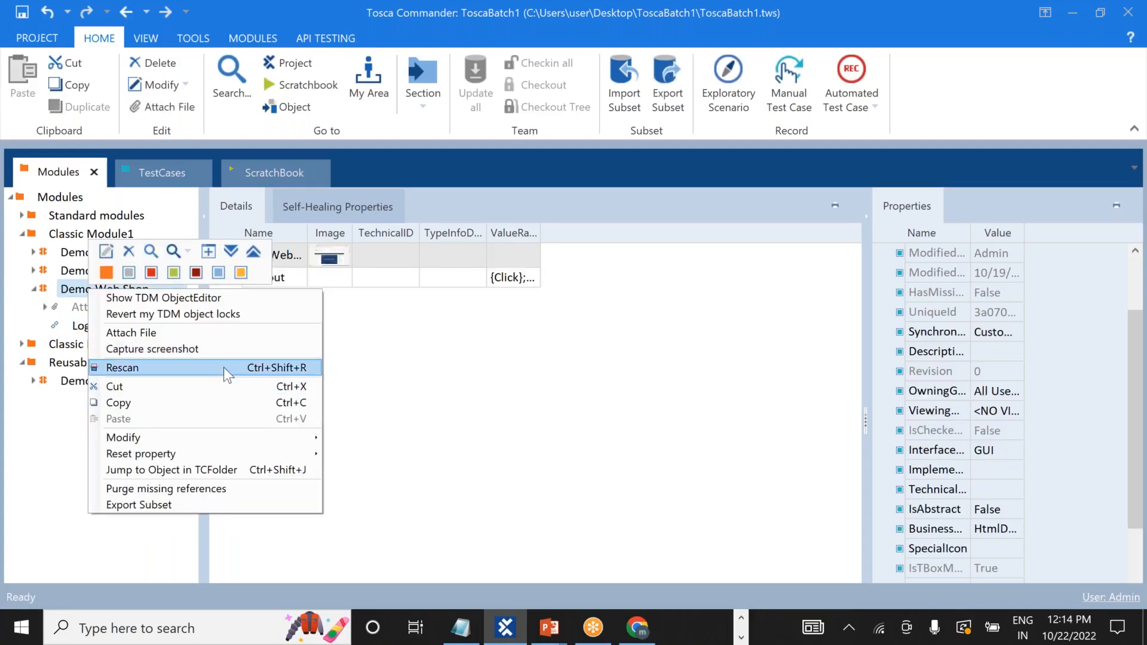
Choose Rescan and pick the Demo Web Shop Chrome window in Select Application to scan it.
left_click(223, 366)
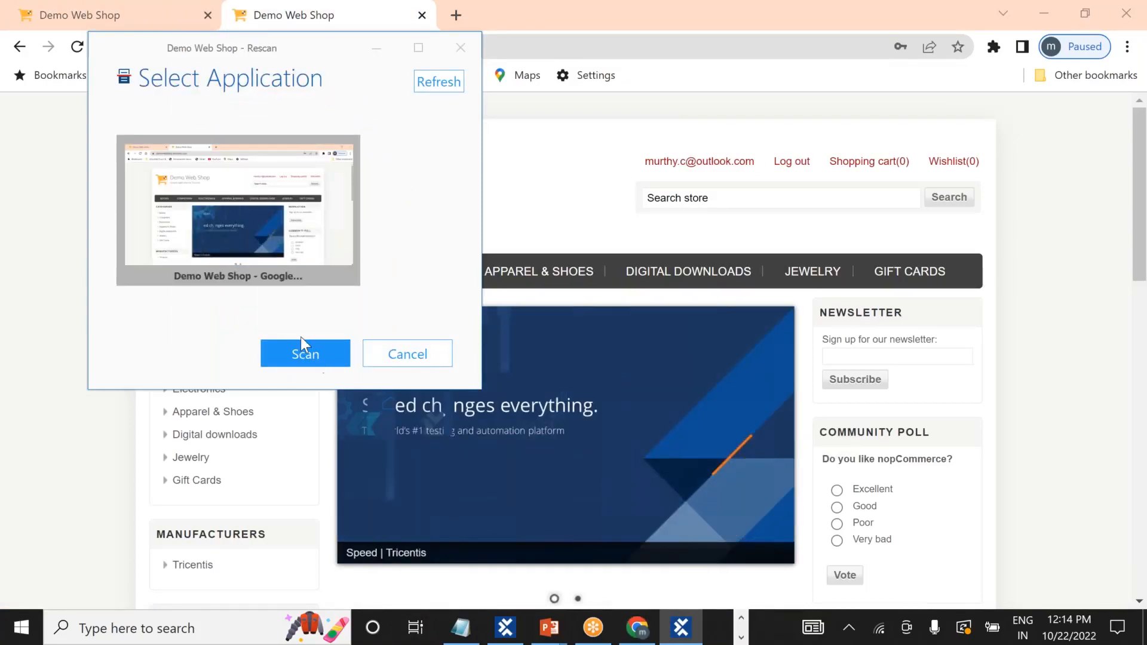
double_click(282, 234)
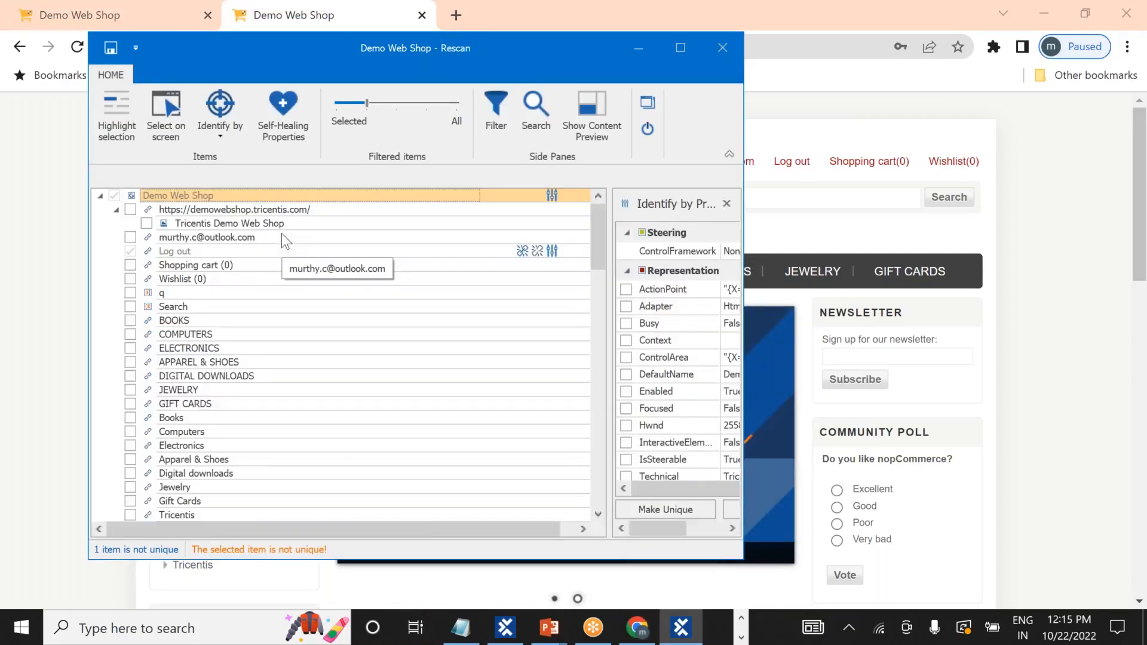
Close the duplicate shop tab, try picking Log out on screen, then close the rescan without saving.
left_click(208, 15)
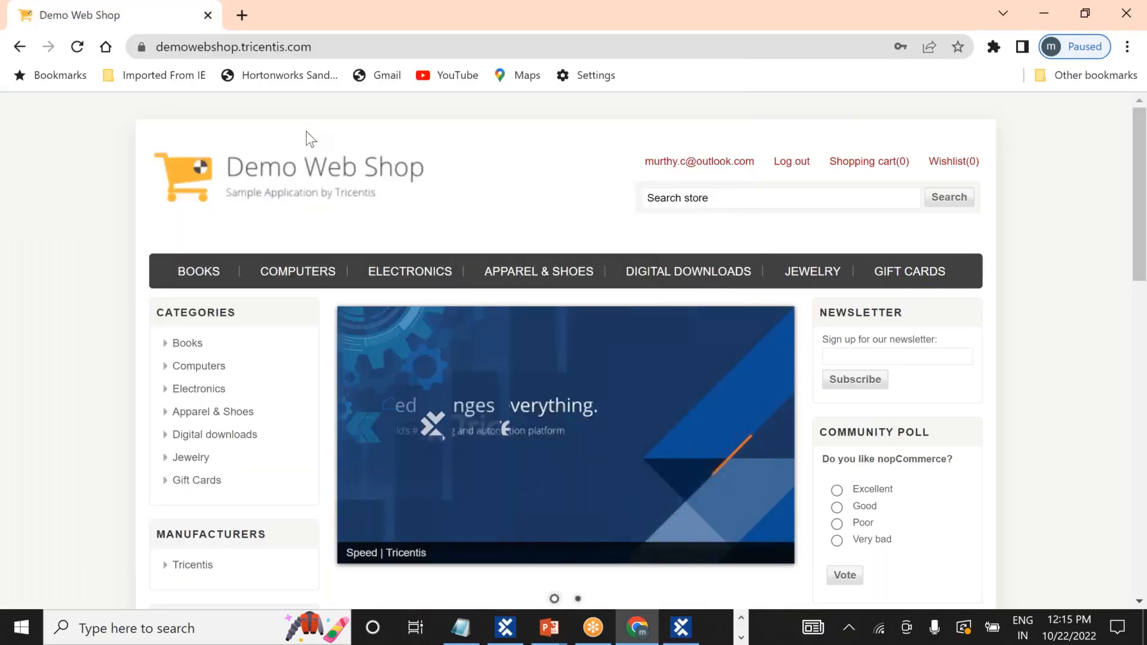
key("alt+Tab")
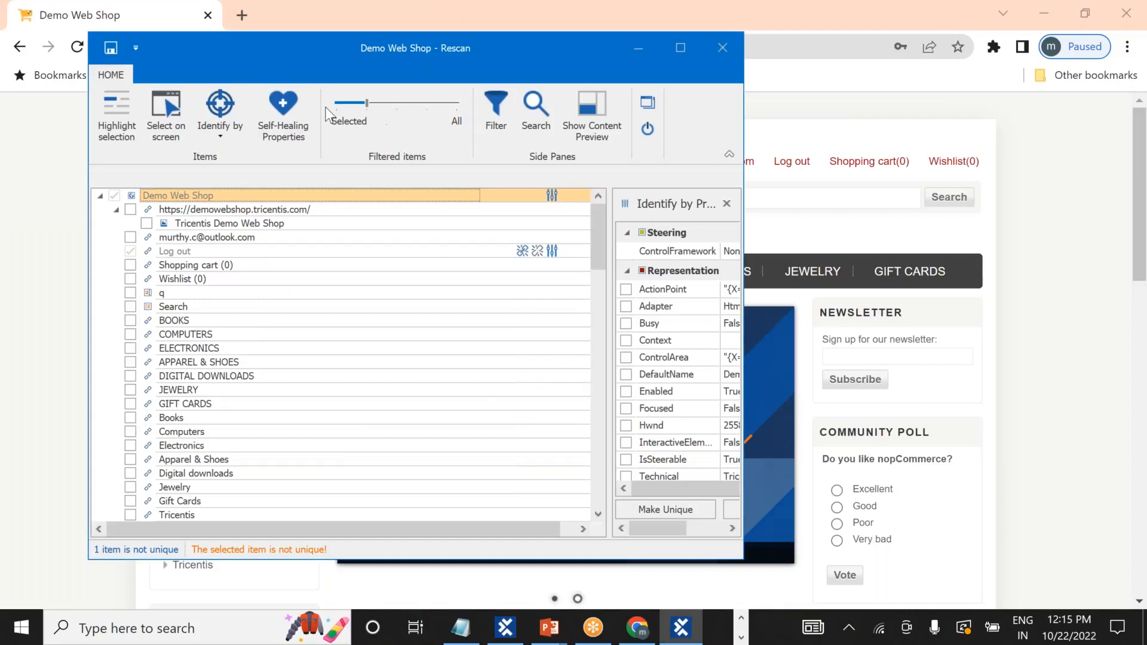
left_click(173, 111)
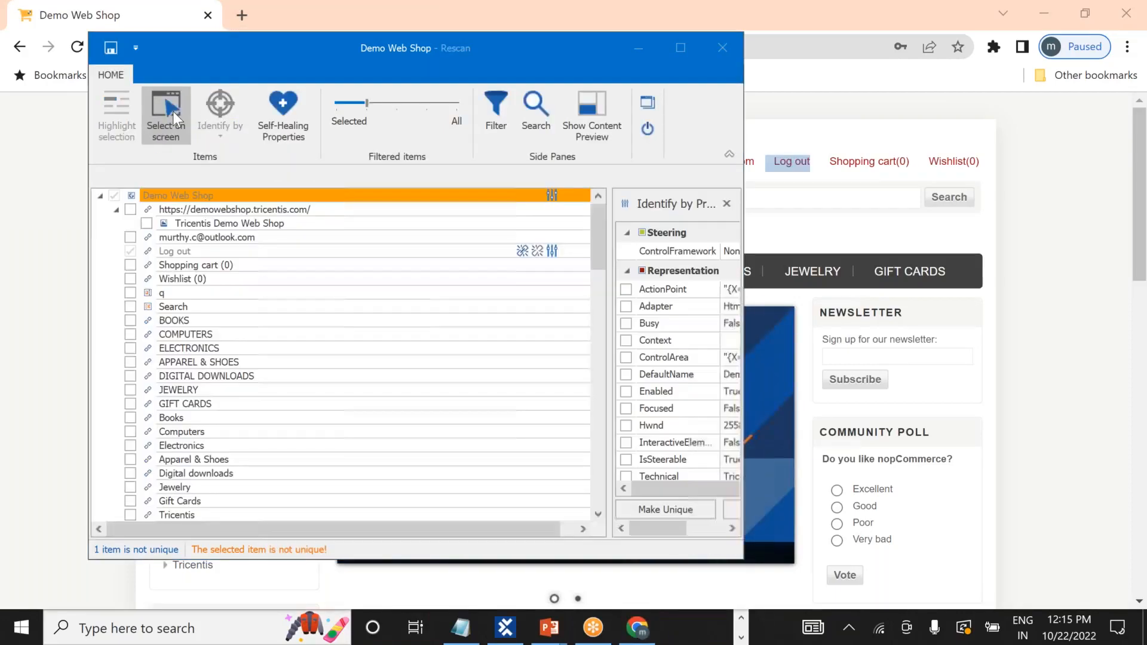
left_click(792, 163)
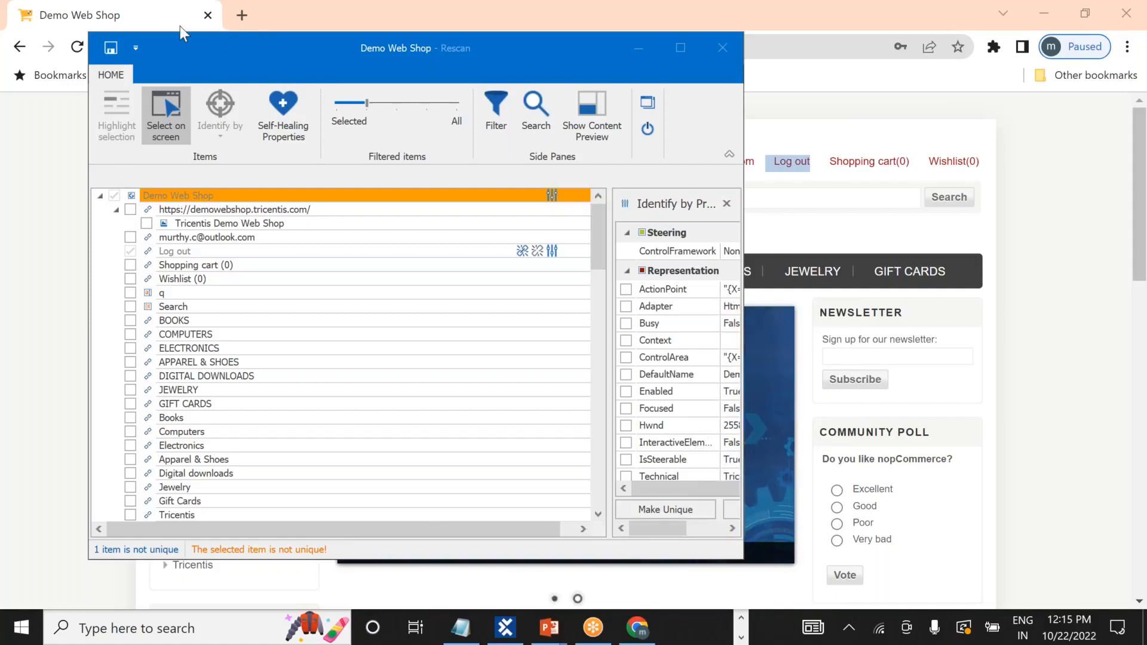
left_click(728, 51)
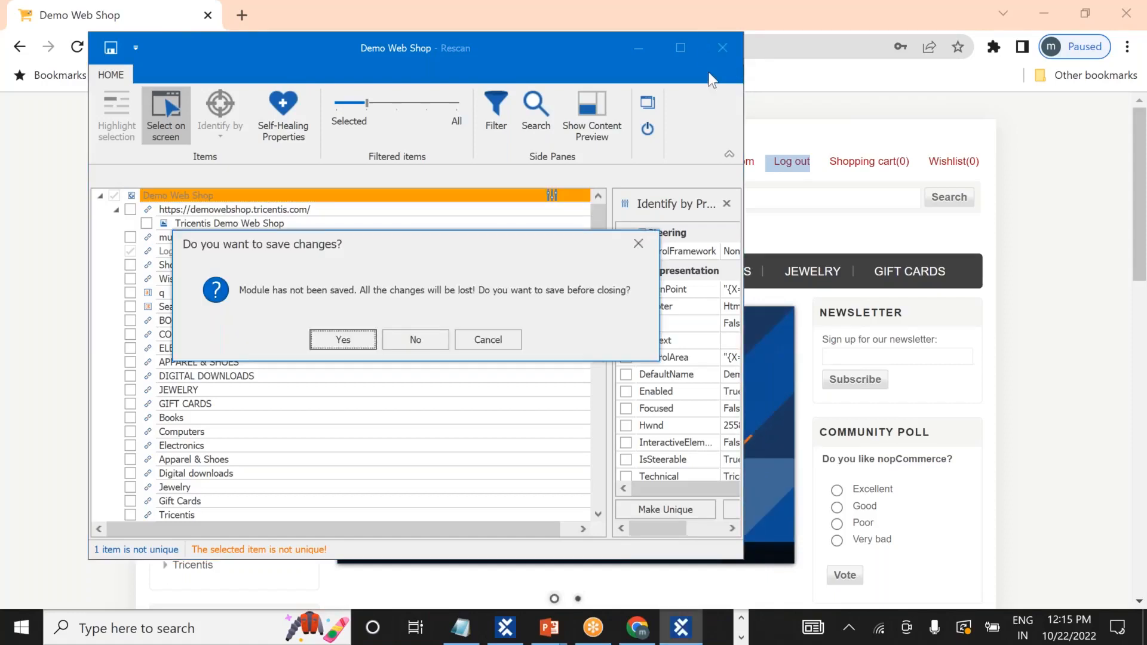
left_click(428, 341)
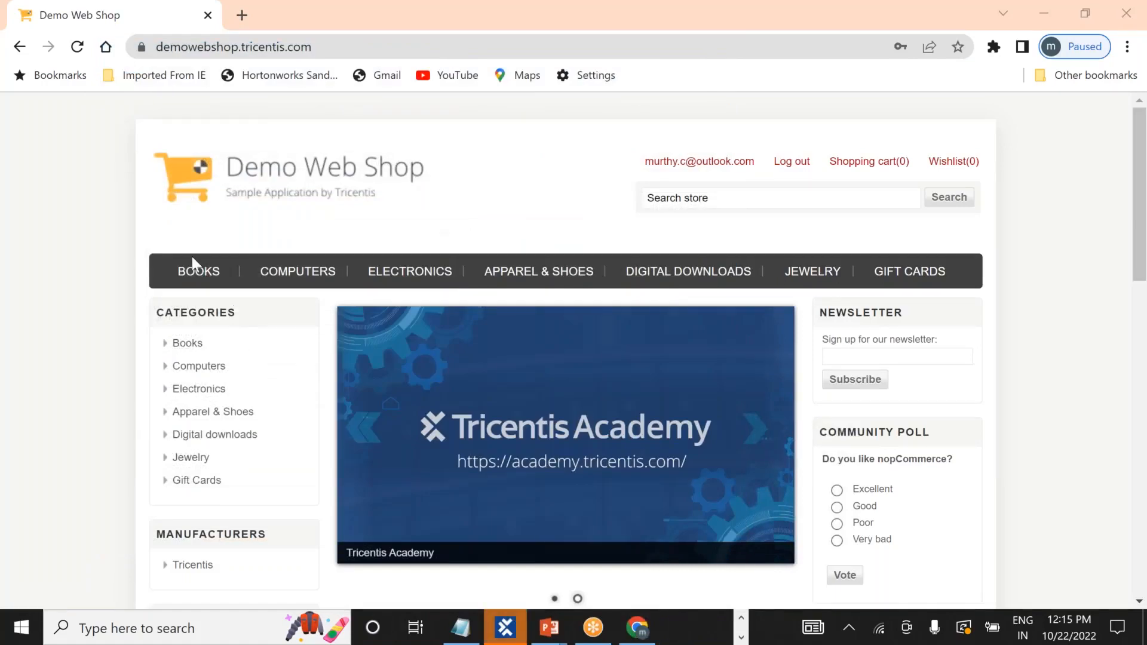
key("alt+Tab")
key("alt+Tab")
key("alt+Tab")
key("alt+Tab")
key("alt+Tab")
key("alt+Tab")
key("alt+Tab")
key("alt+Tab")
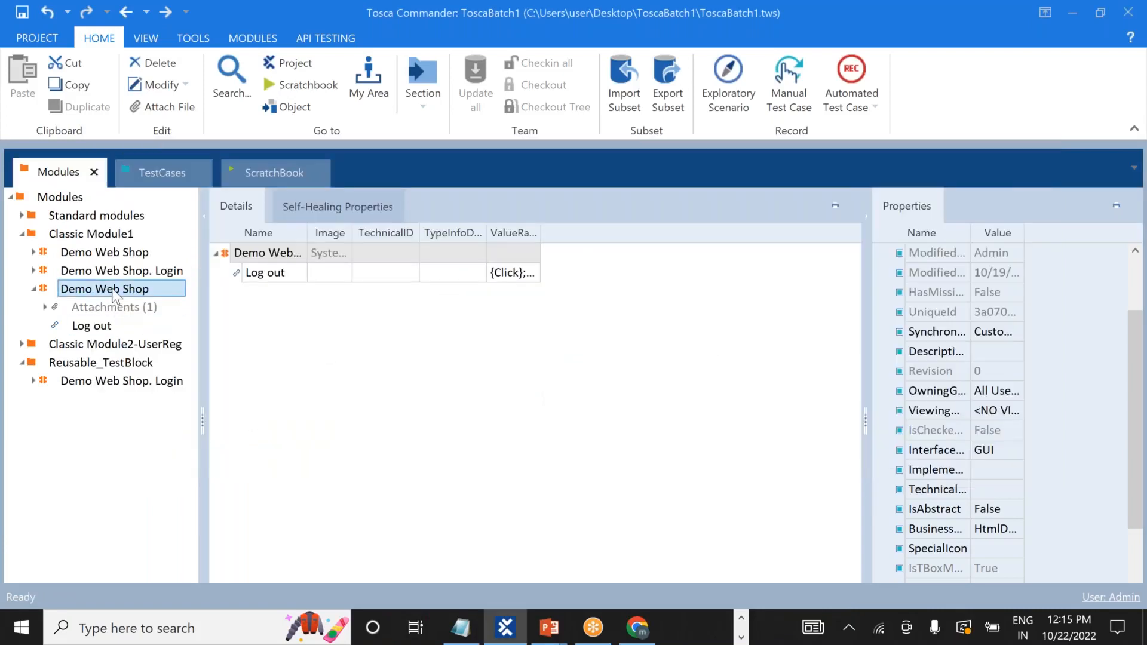
Rescan Demo Web Shop and, with Select on screen, pick Log out and add the Wishlist (0) link.
right_click(115, 296)
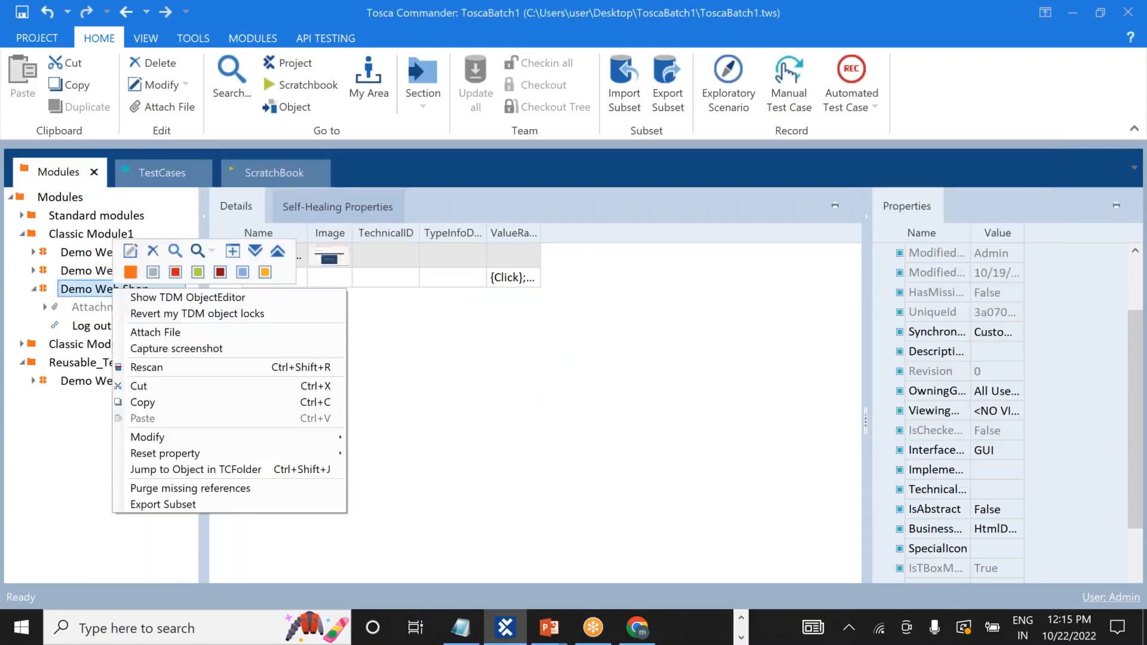
left_click(266, 369)
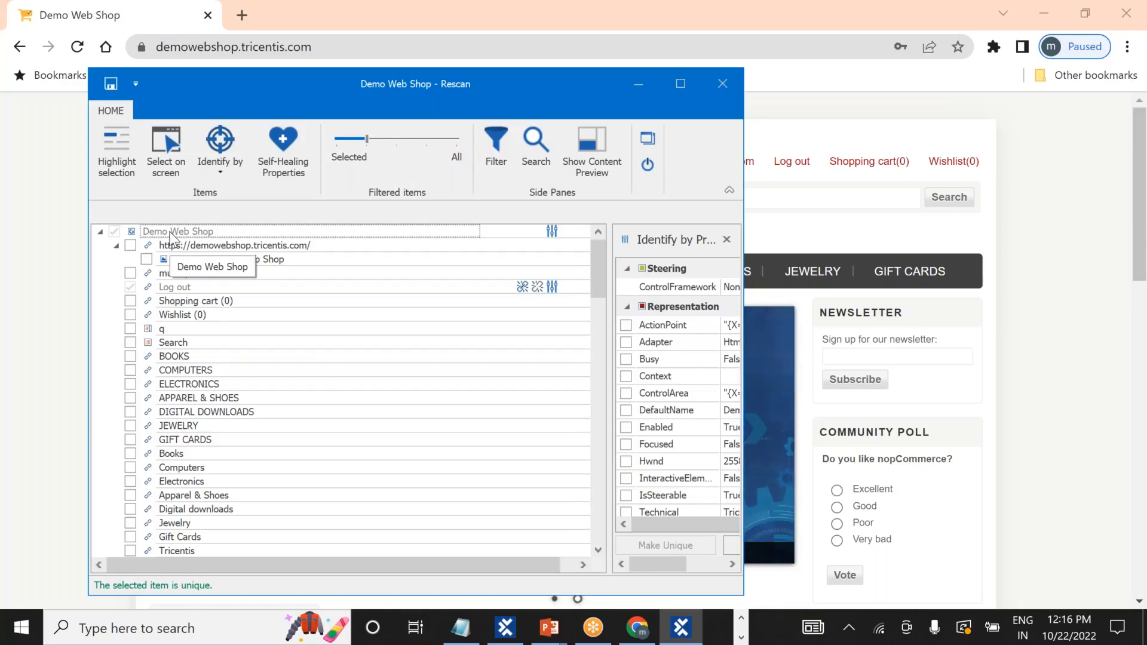
left_click(221, 174)
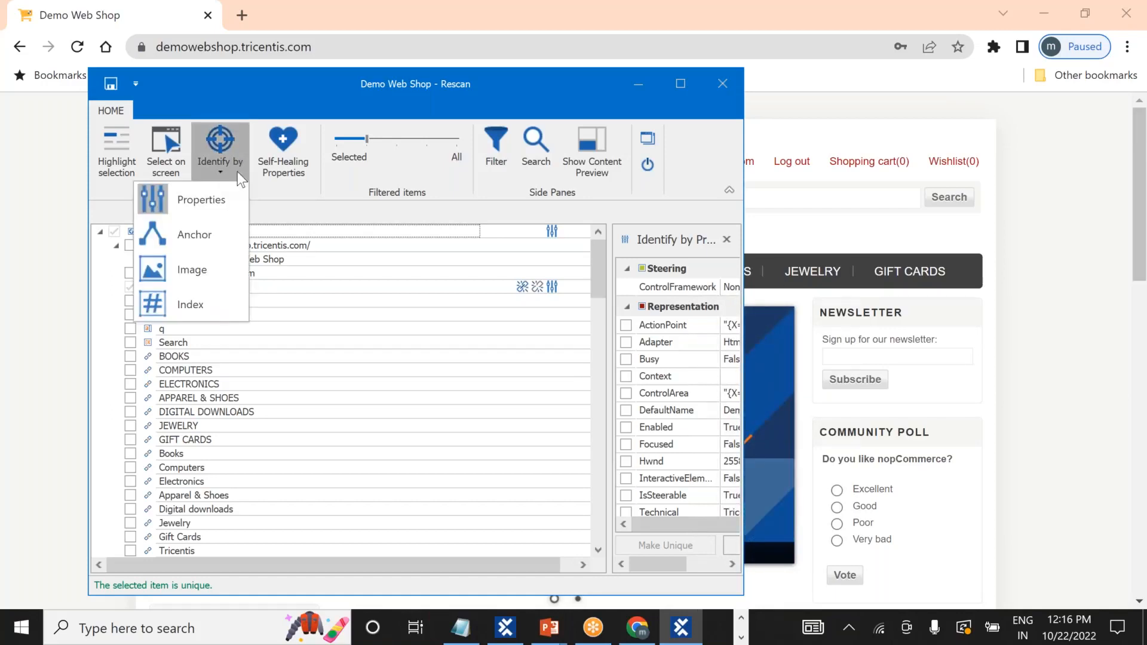
left_click(278, 187)
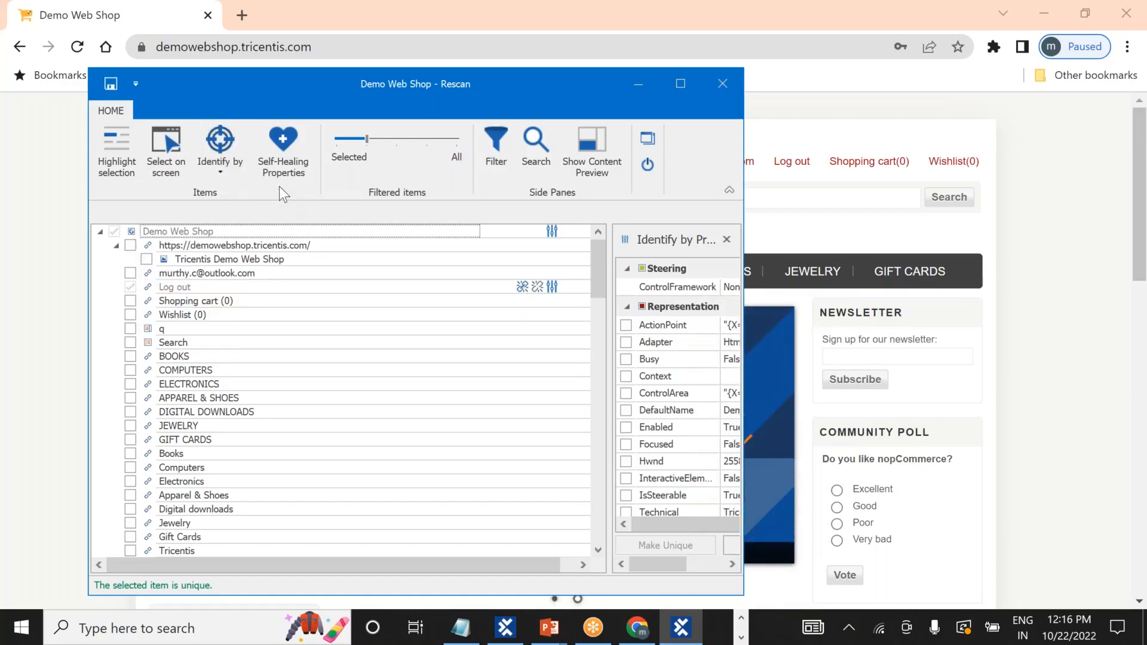
left_click(176, 144)
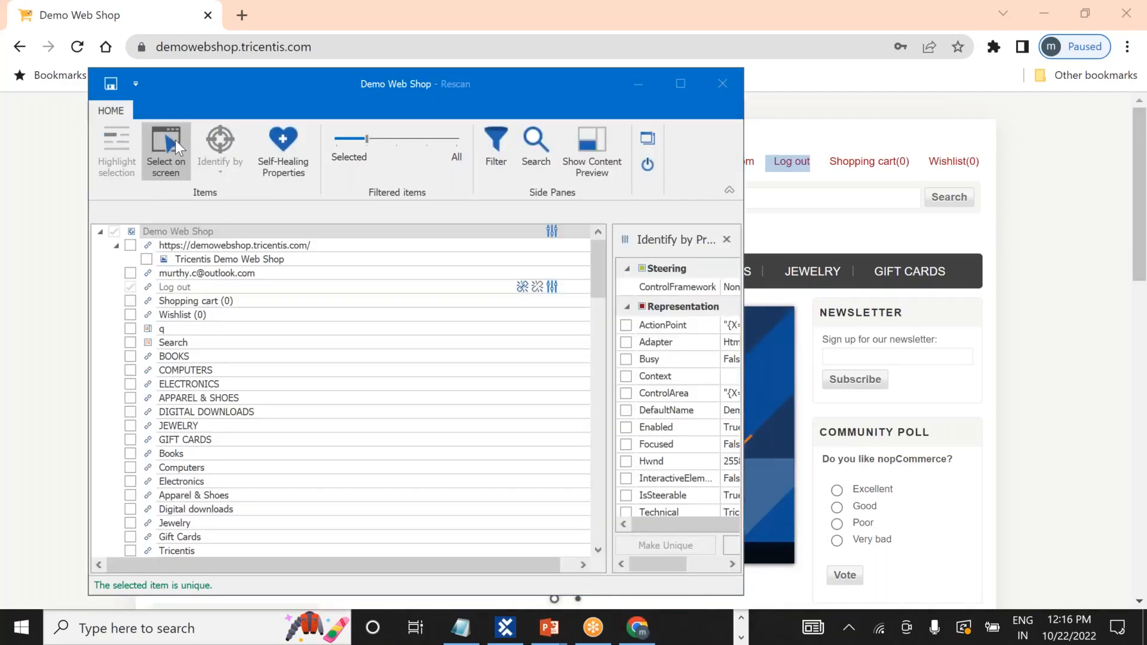
left_click(793, 159)
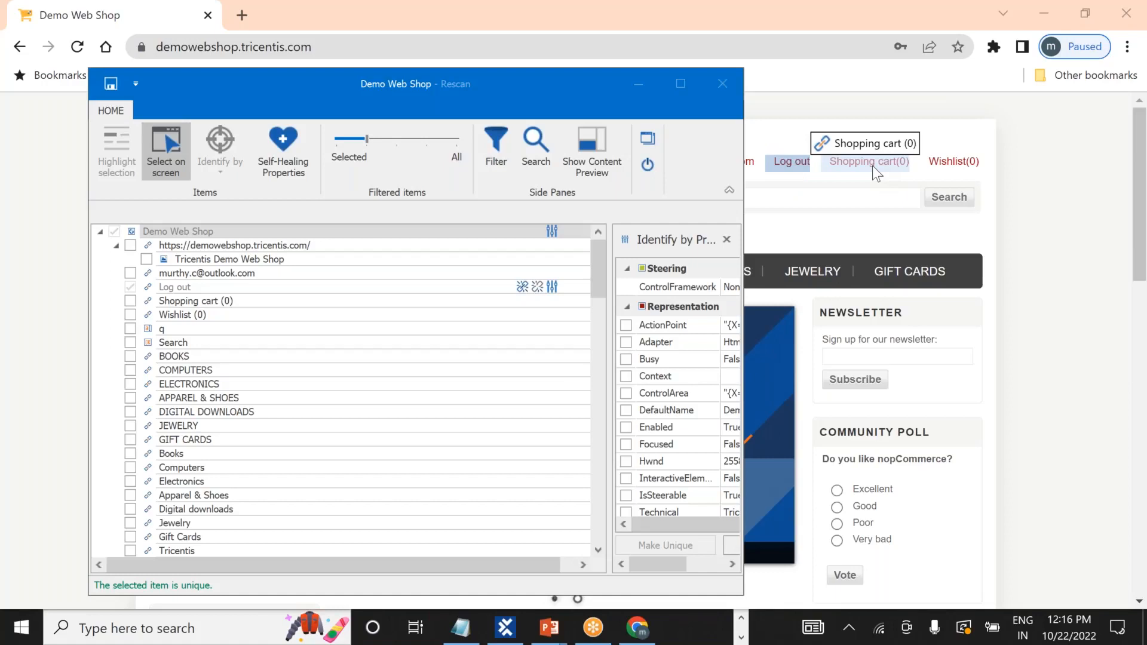
left_click(954, 163)
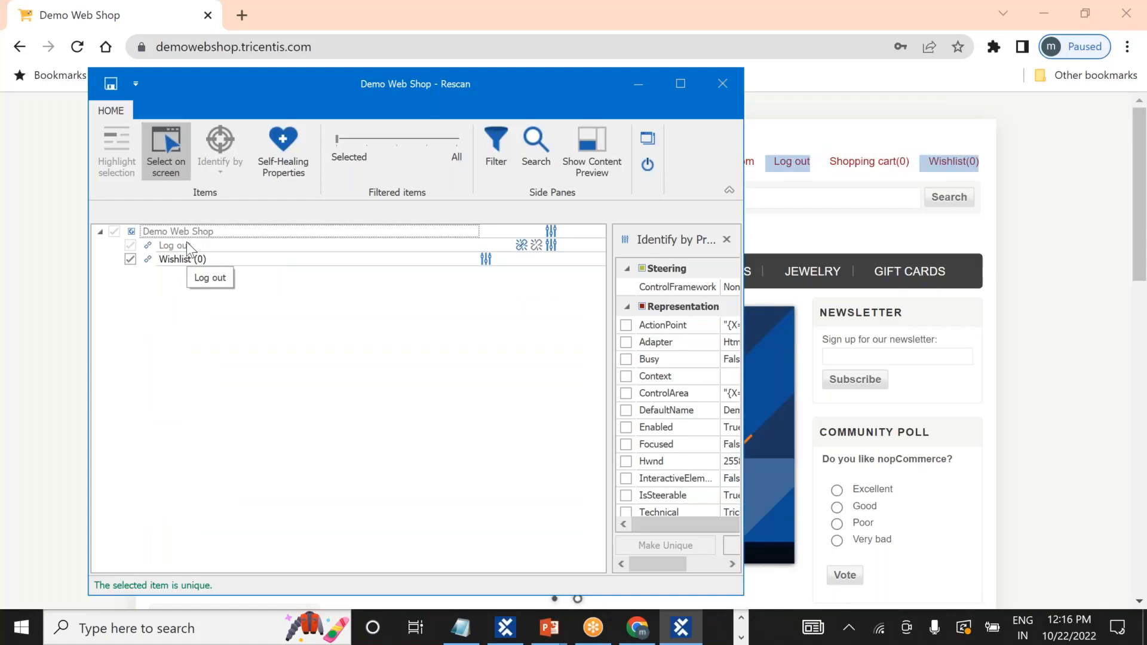
Identify the Log out link additionally by VisibleInnerText, OuterText and Href in the maximized rescan window.
left_click(166, 139)
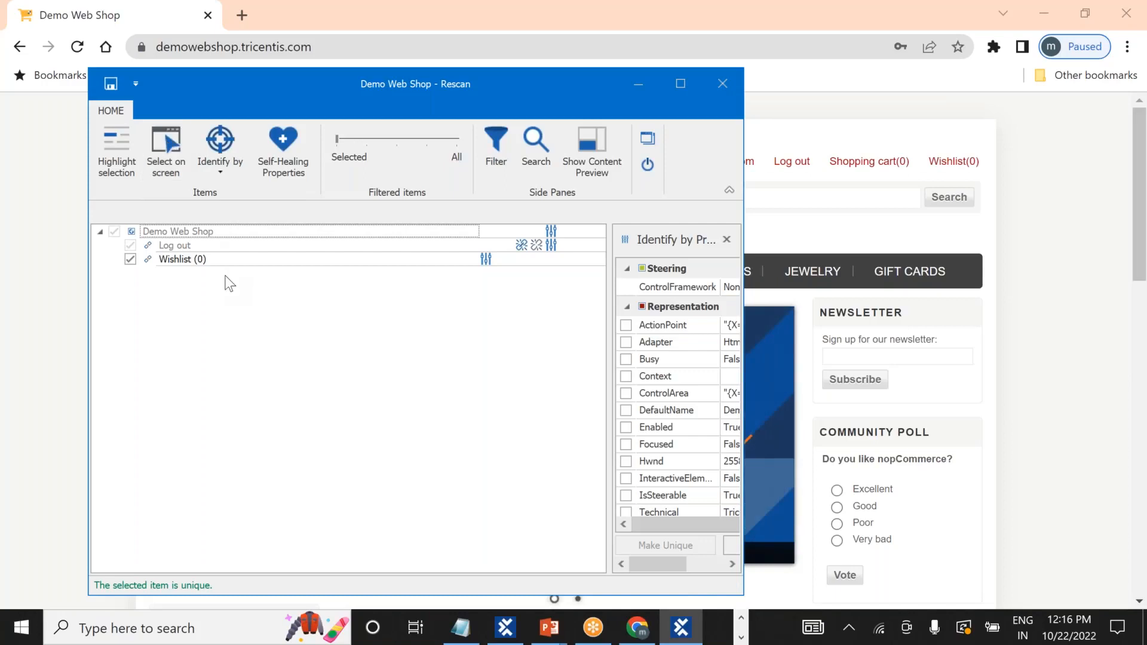
left_click(205, 242)
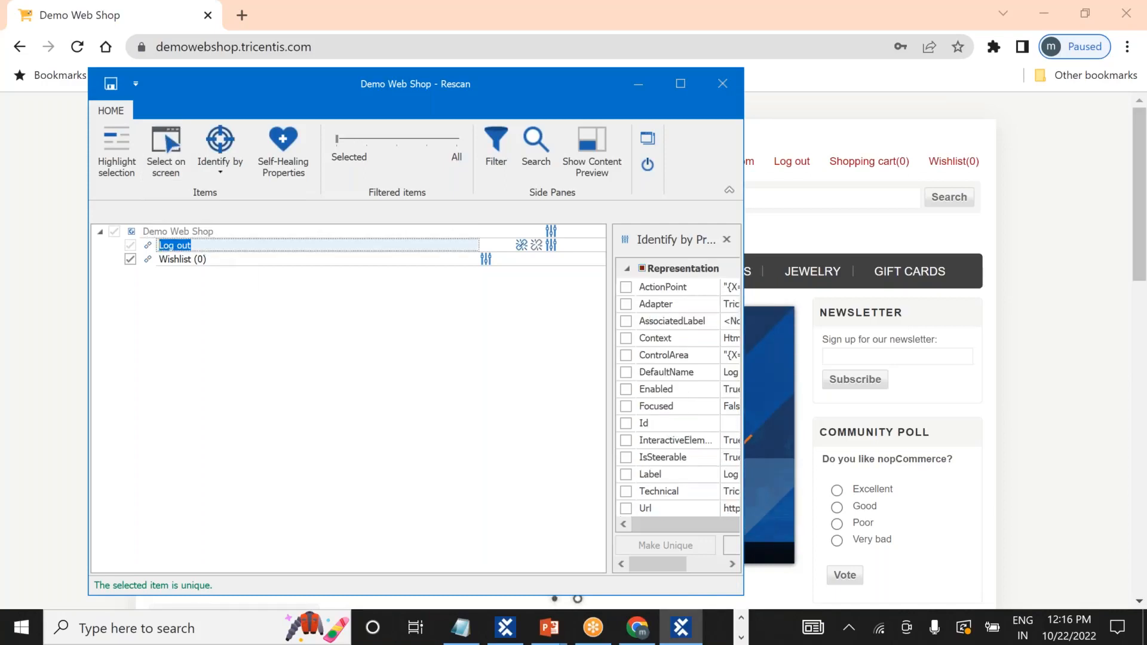
left_click(677, 85)
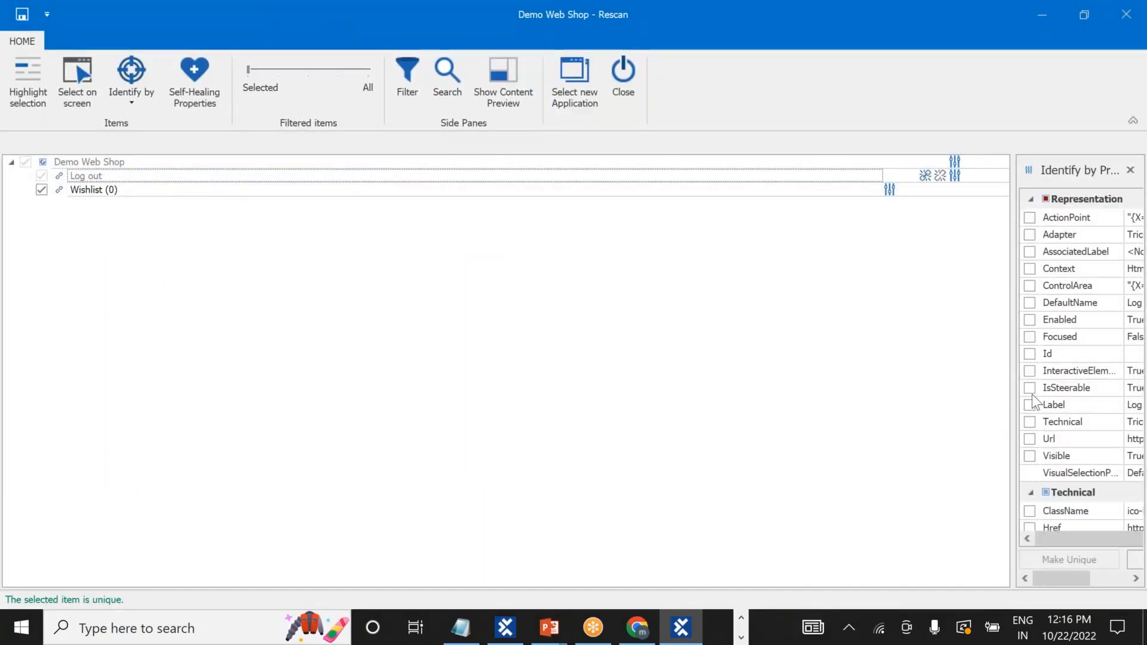
left_click_drag(1012, 395, 843, 403)
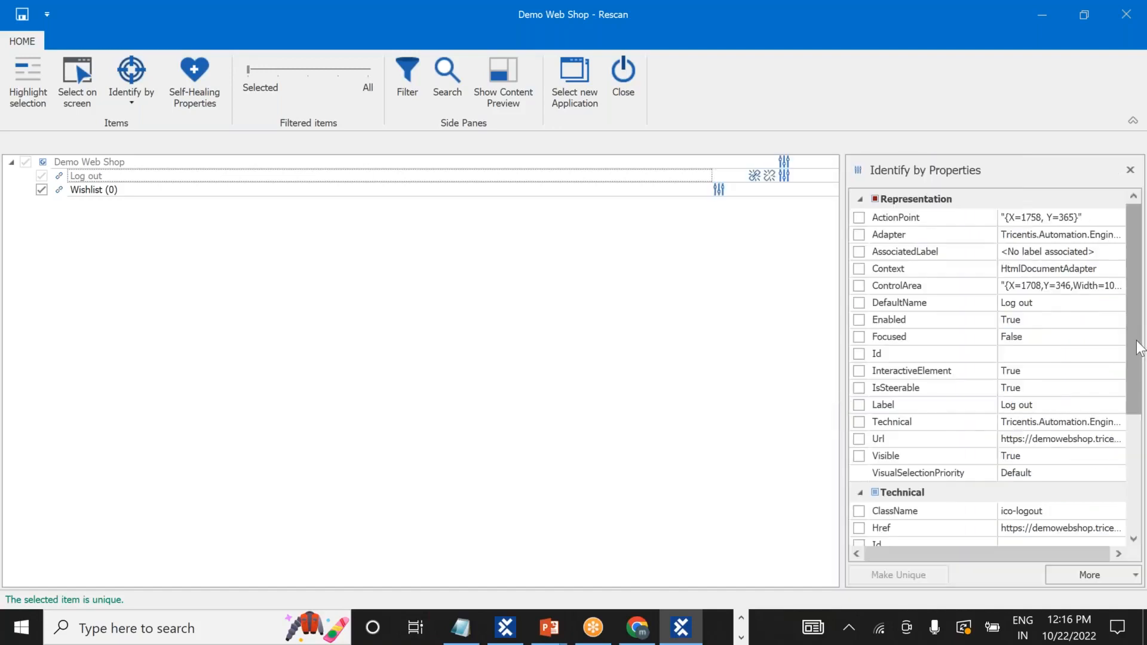
scroll(1138, 358, "down", 2)
left_click_drag(1142, 427, 1142, 469)
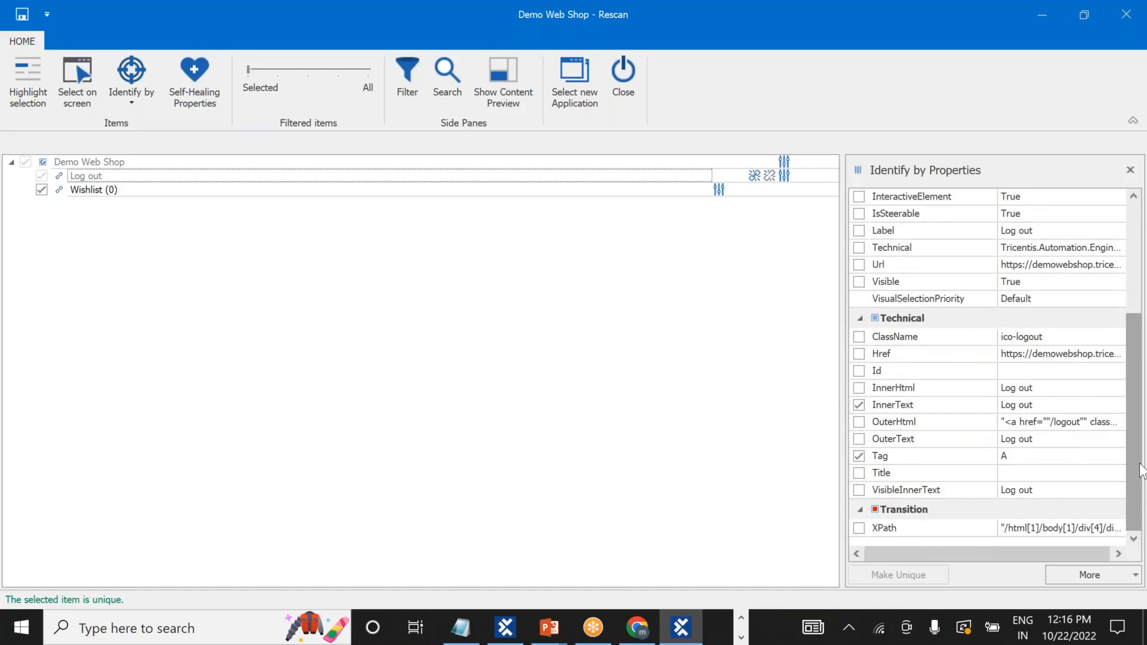
left_click(859, 490)
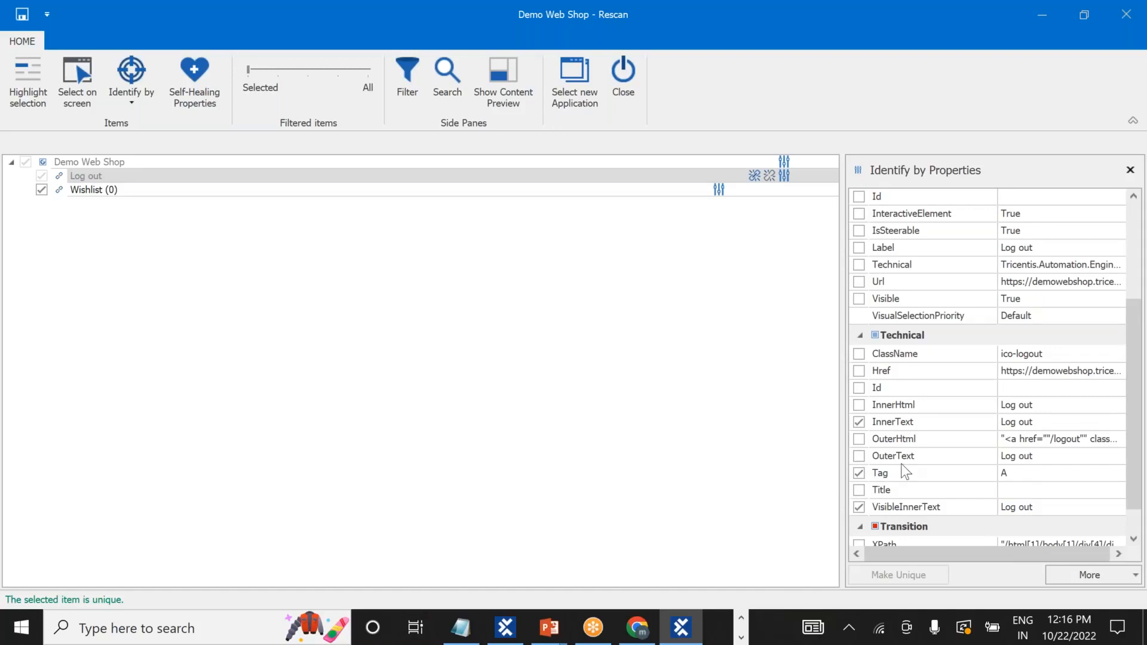
left_click(859, 456)
left_click(858, 371)
Save the updated Demo Web Shop module and close the rescan window.
left_click(22, 16)
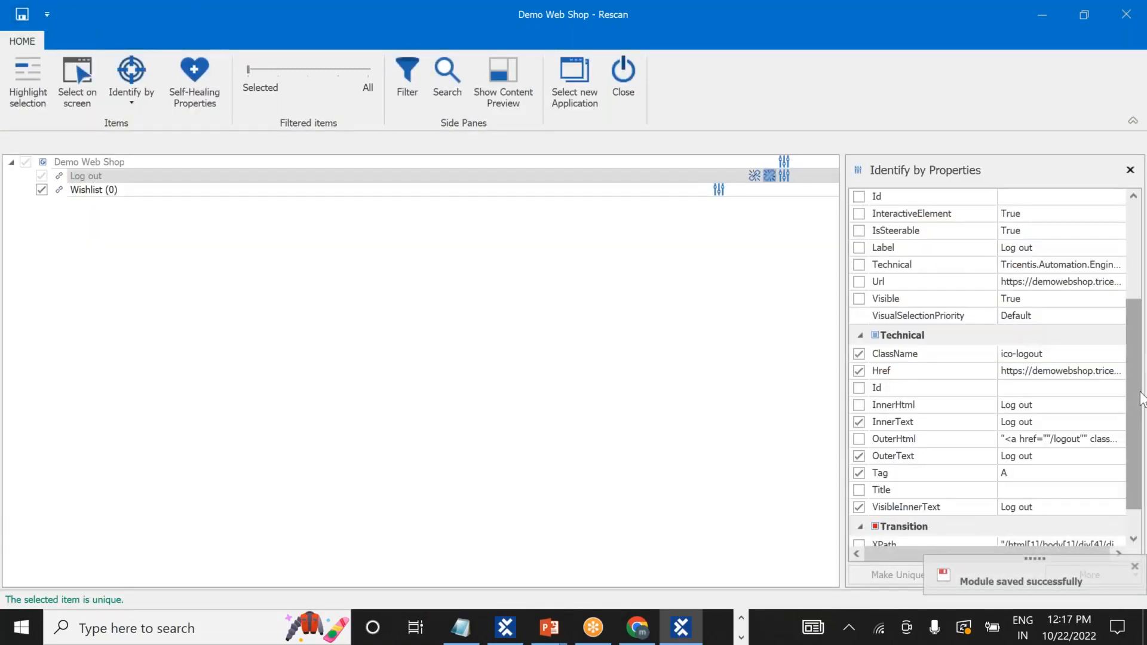
scroll(1126, 281, "down", 1)
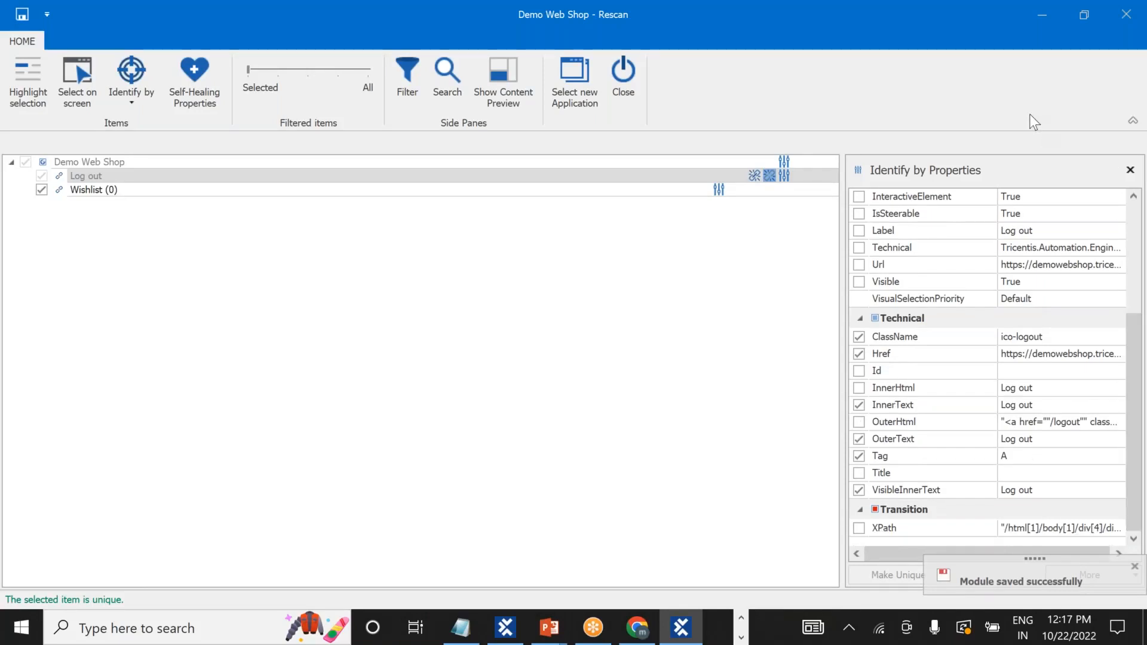
left_click(1127, 14)
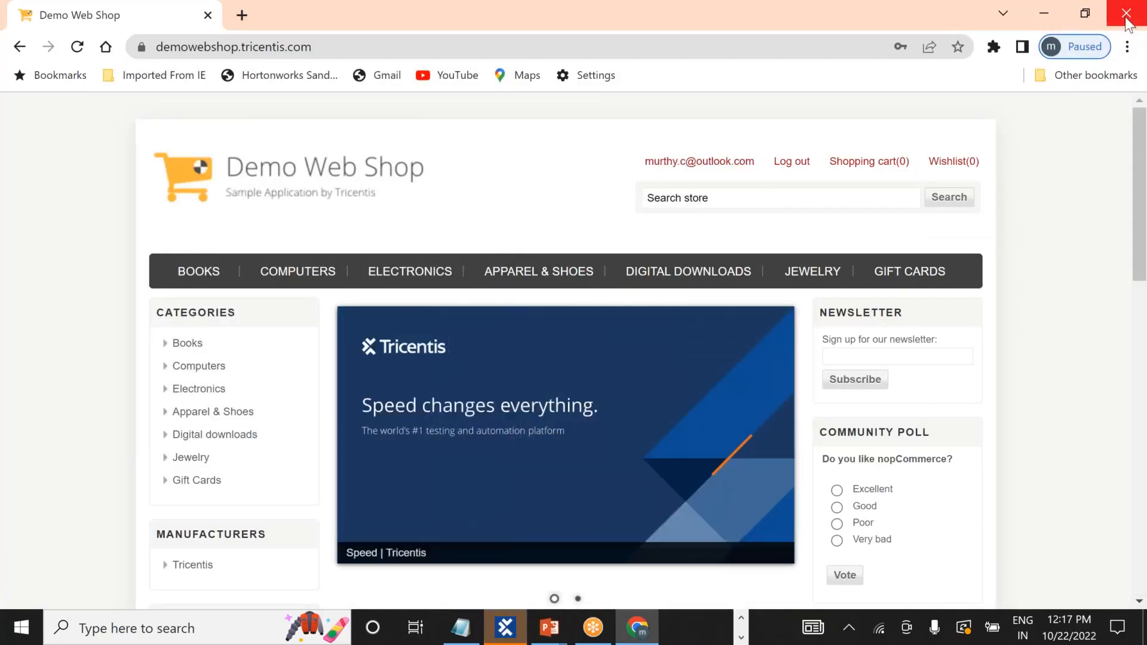
Close Chrome, then run the Reusable_TestBlock folder from the TestCases tree in ScratchBook.
left_click(1126, 18)
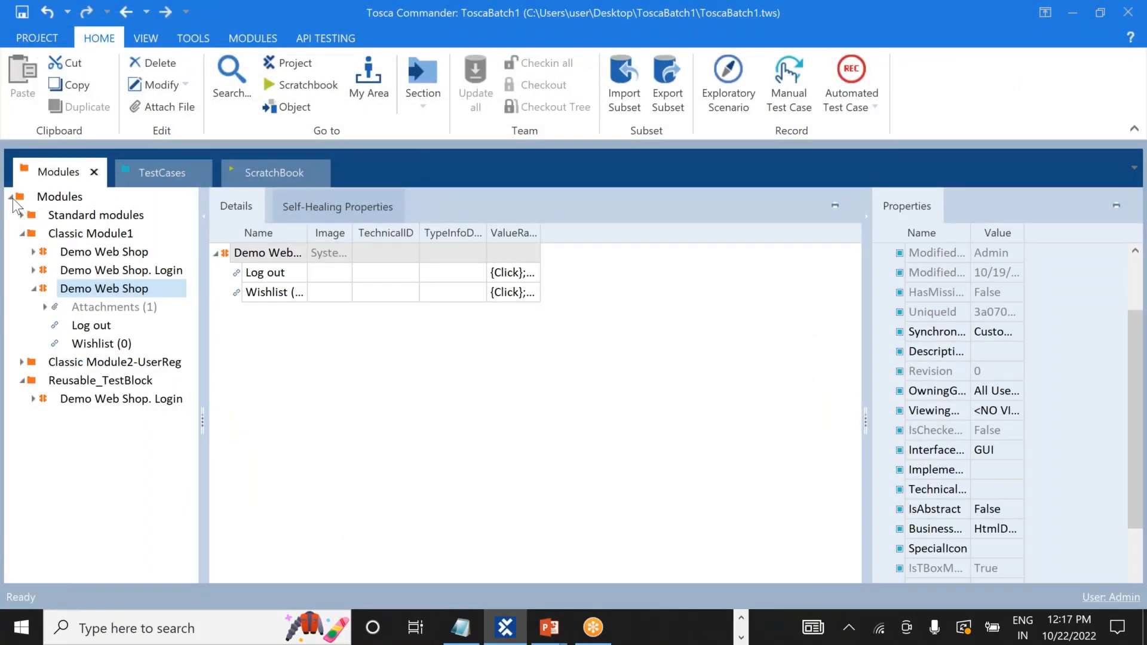
left_click(11, 198)
left_click(151, 180)
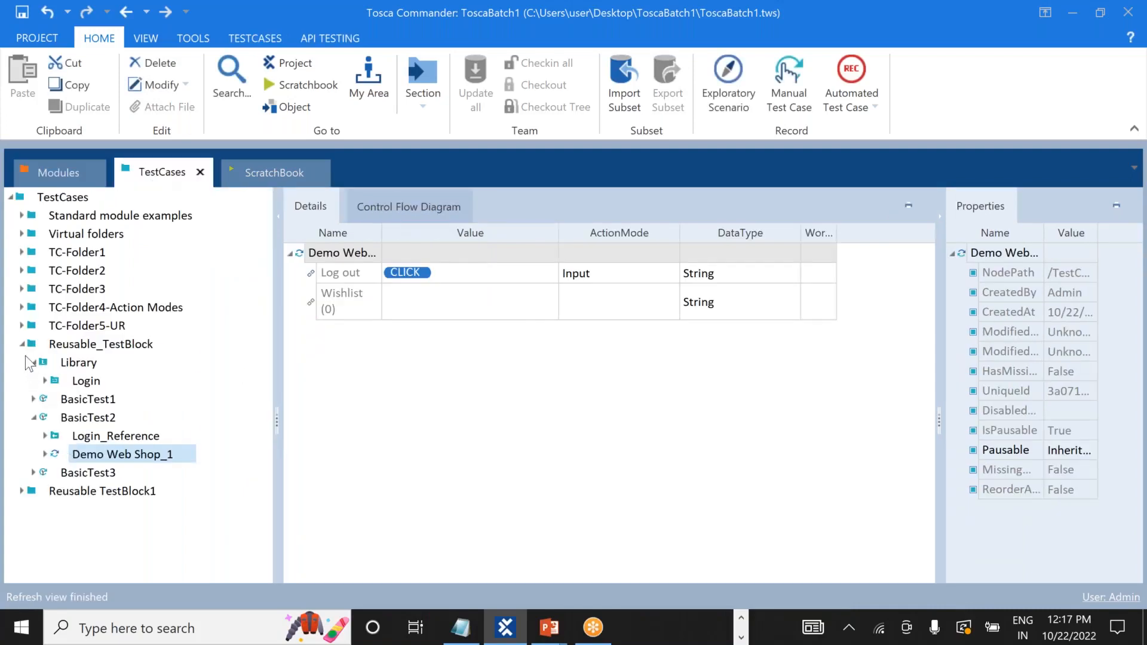
left_click(22, 345)
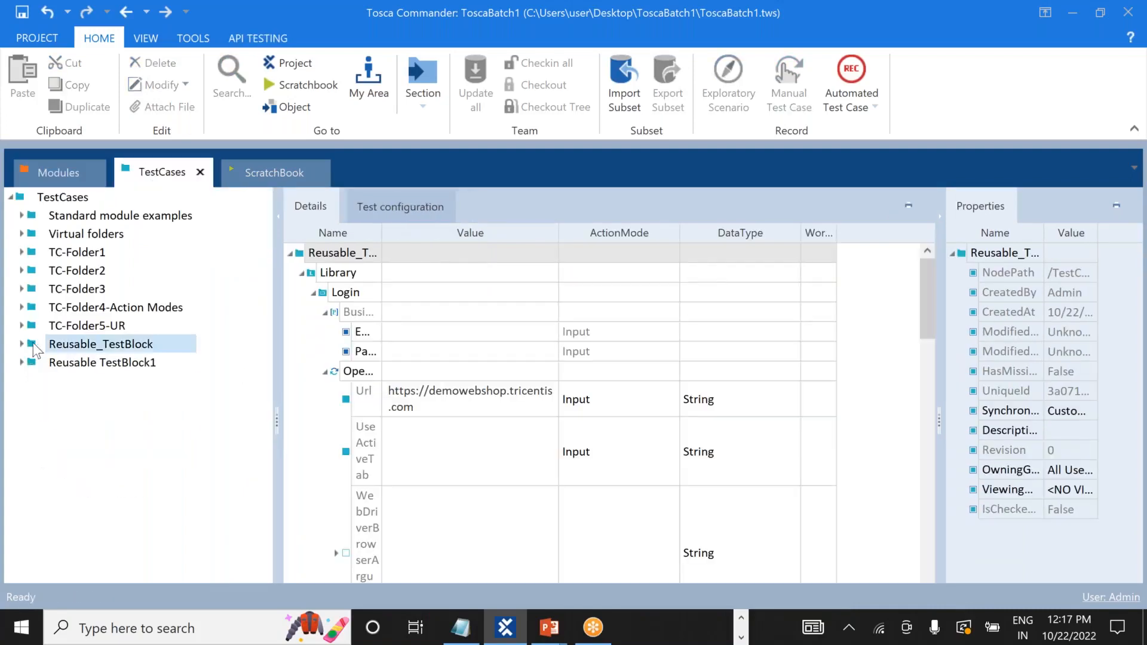
right_click(77, 348)
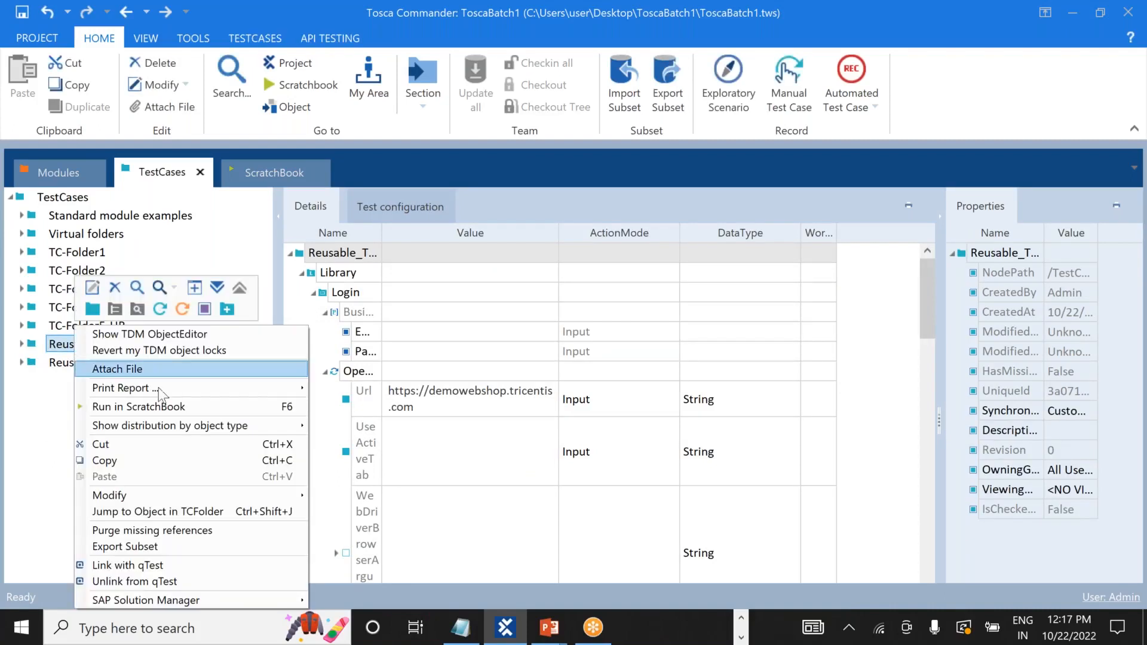
left_click(205, 412)
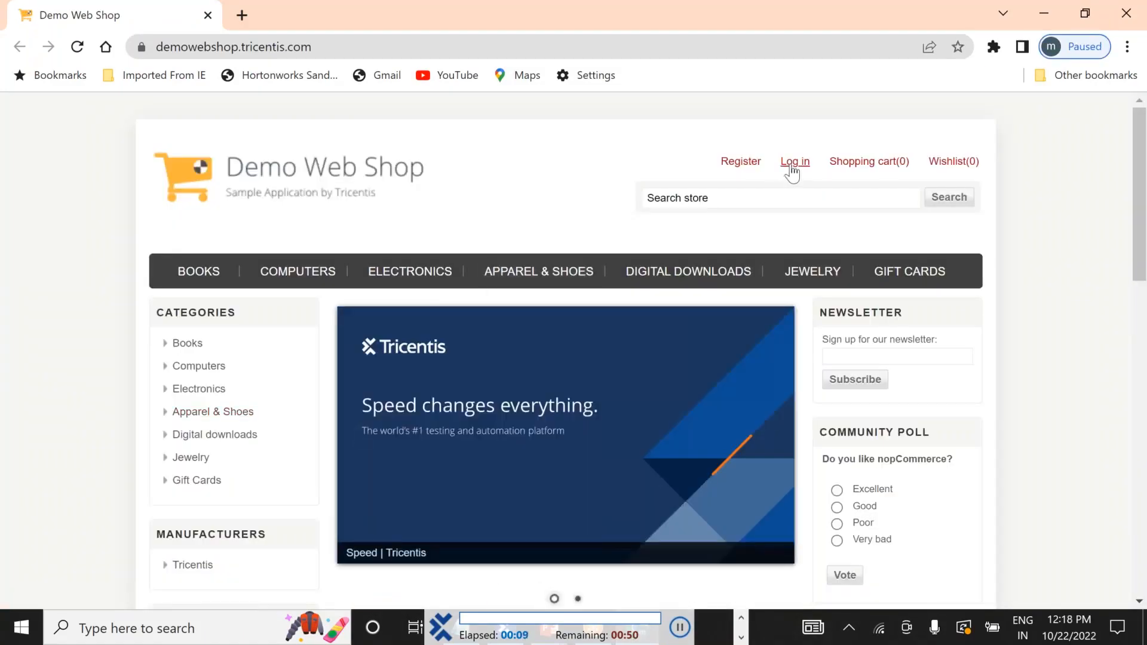
Let the run sign in to Demo Web Shop with the first account's e-mail and password.
left_click(791, 168)
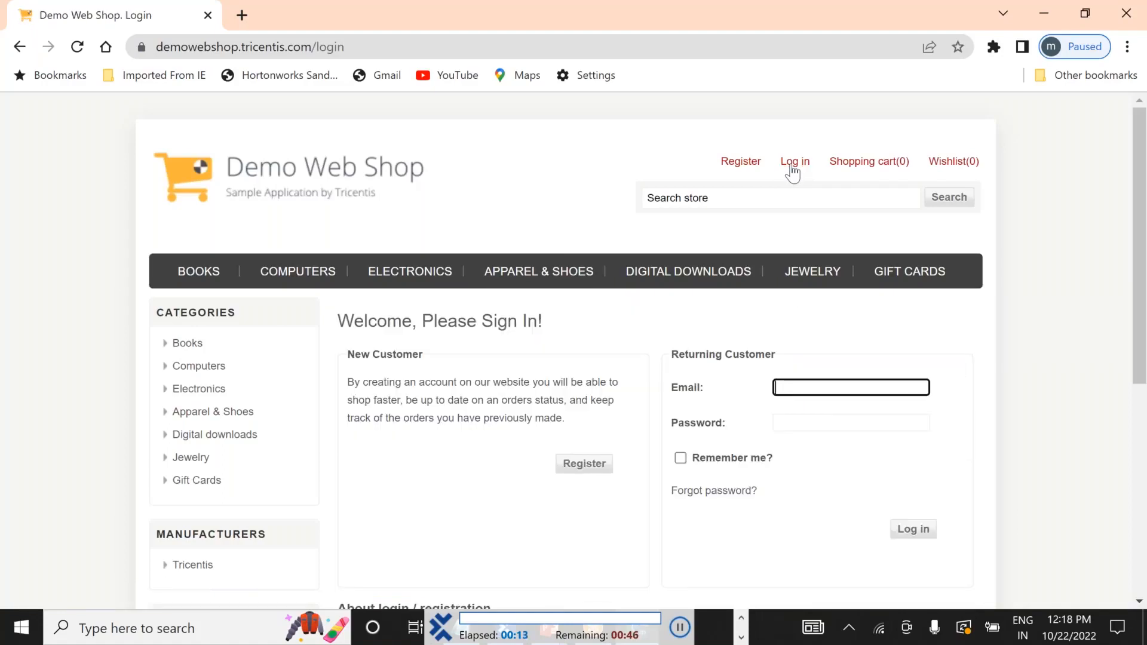
key("Tab")
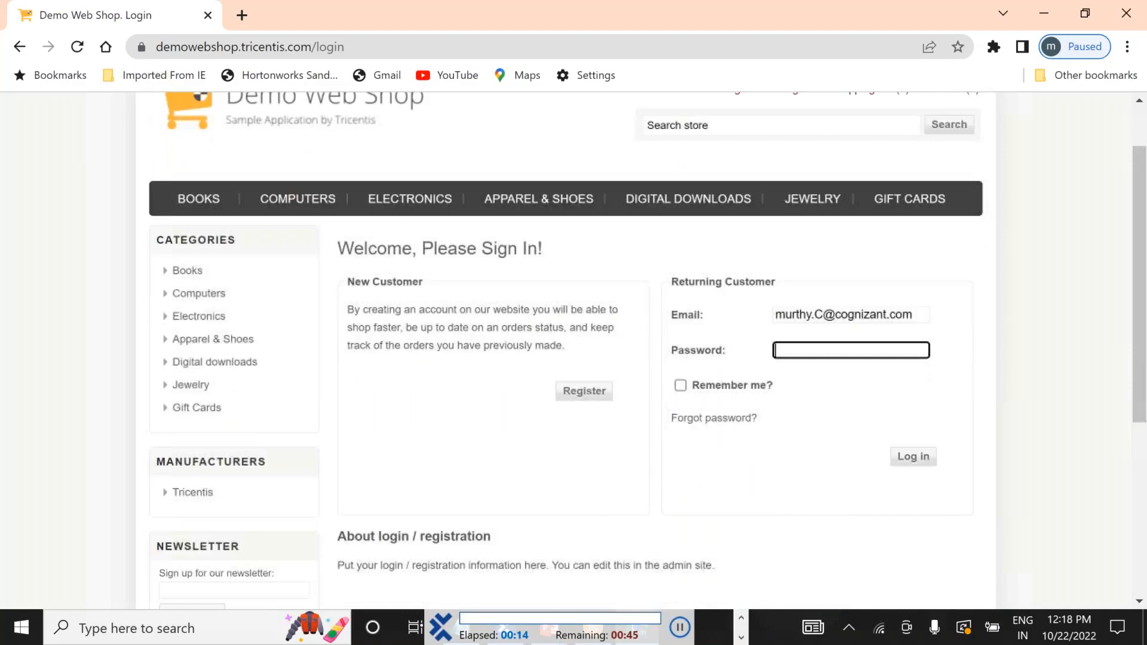
type("••••••")
left_click(913, 351)
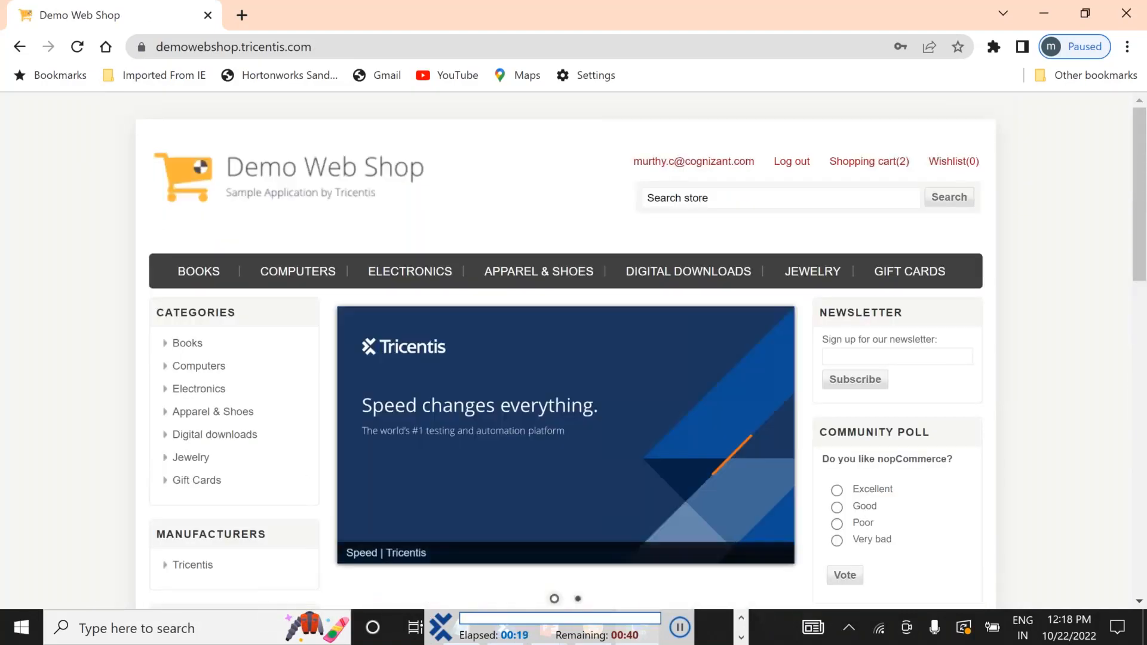
Log out and sign in again with the second account's e-mail and password.
left_click(792, 163)
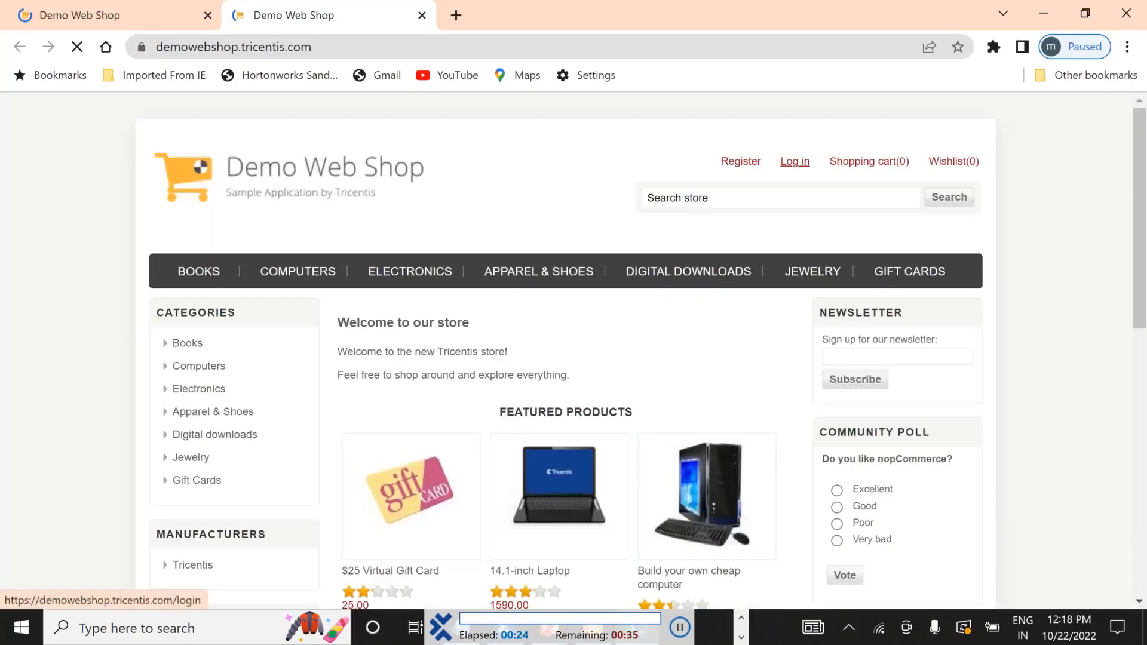
left_click(791, 167)
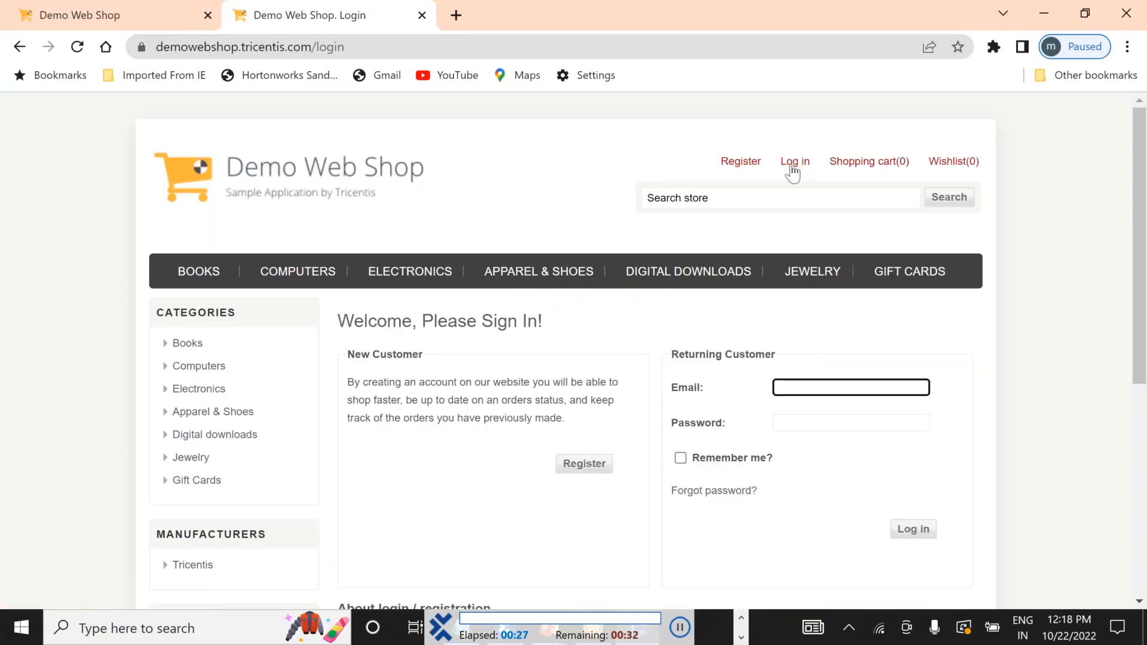
scroll(792, 173, "down", 3)
key("Tab")
type("••••••")
left_click(914, 352)
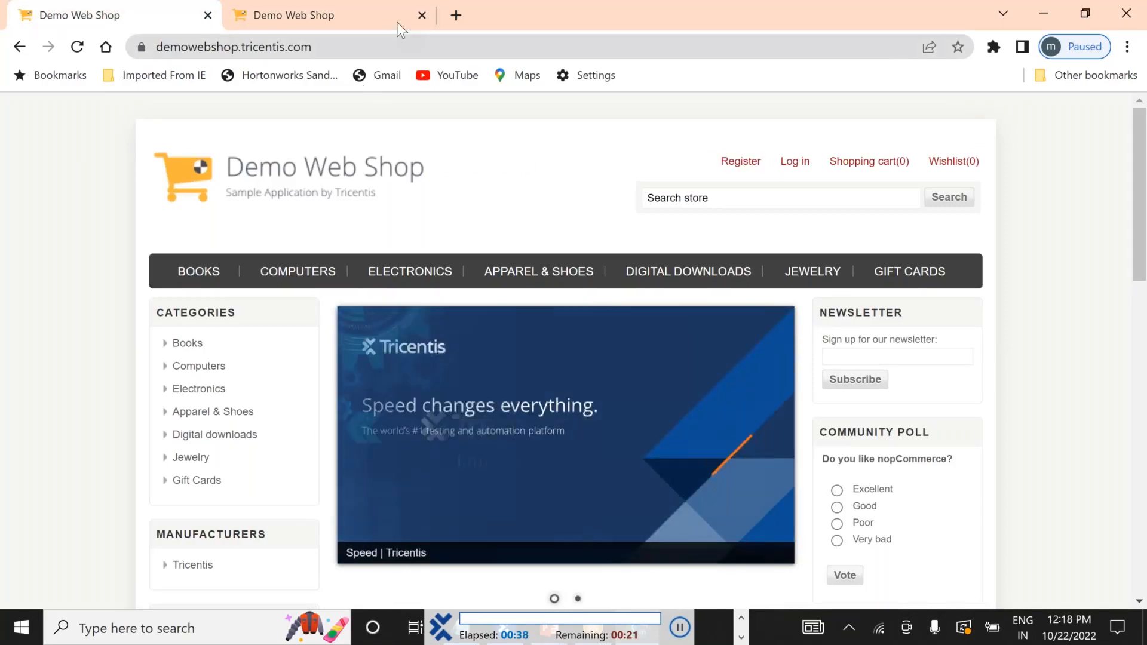
Close the second shop tab and the Chrome window, then switch to another program.
left_click(421, 16)
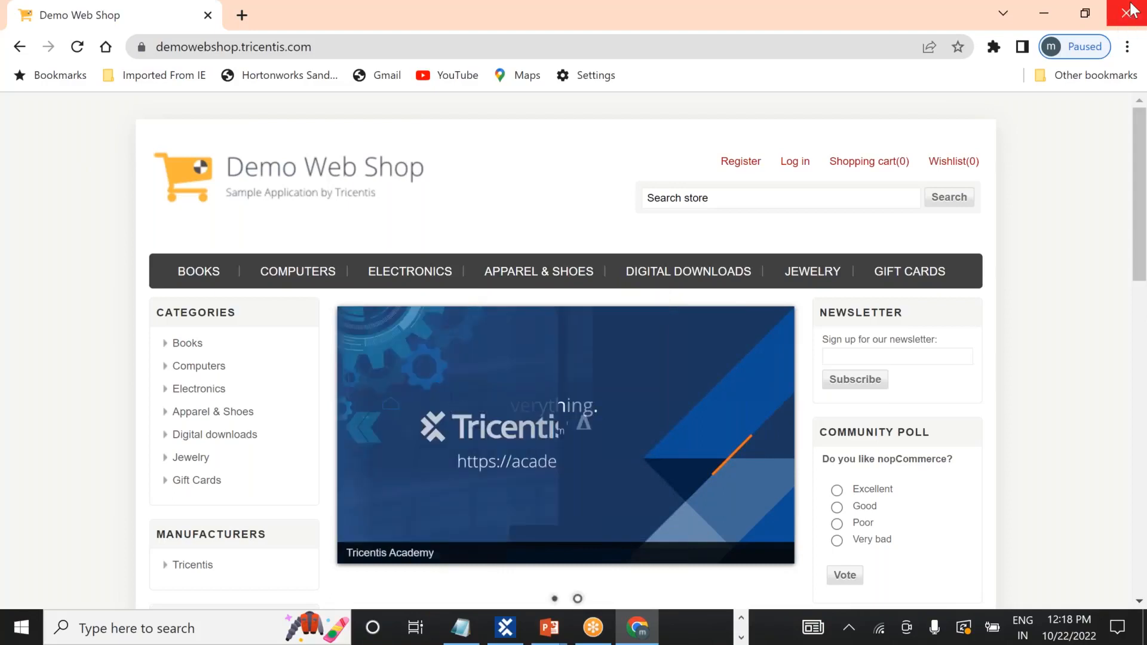
left_click(1128, 12)
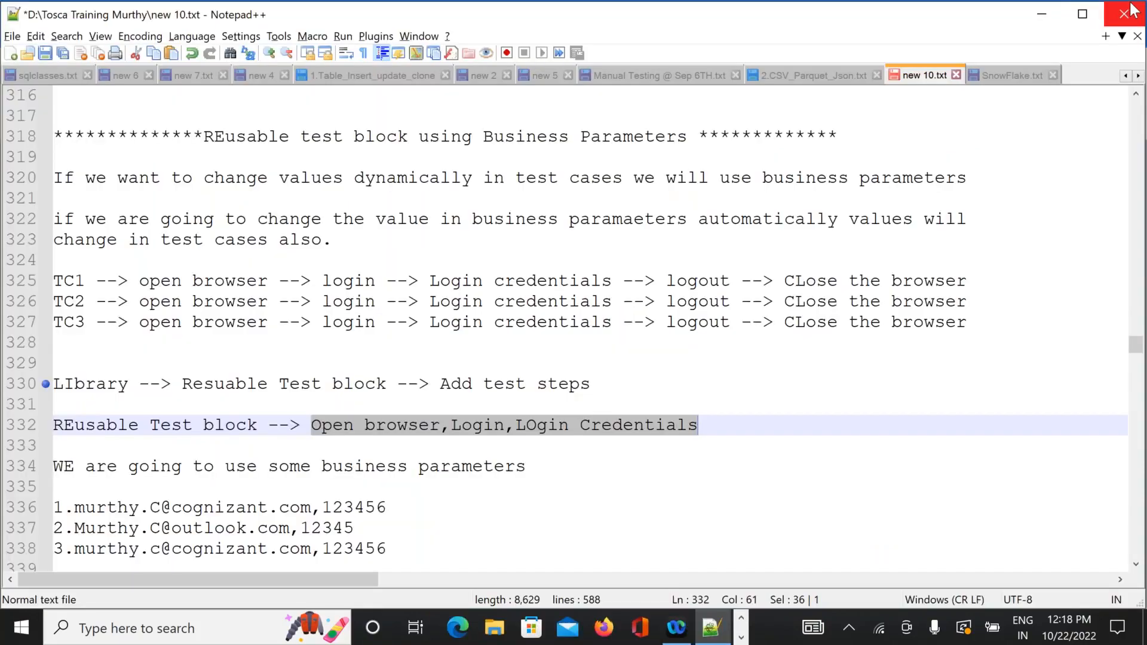
key("alt+Tab")
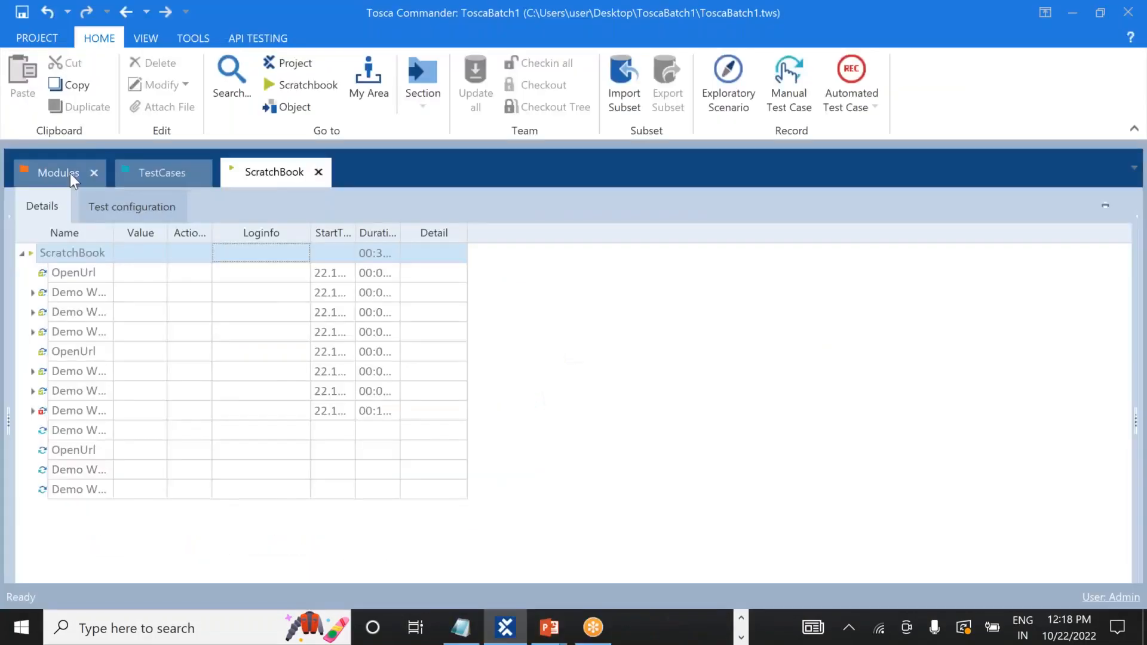
Back in TestCases, expand Reusable_TestBlock, collapse Library, and expand BasicTest1 to show its steps.
left_click(167, 172)
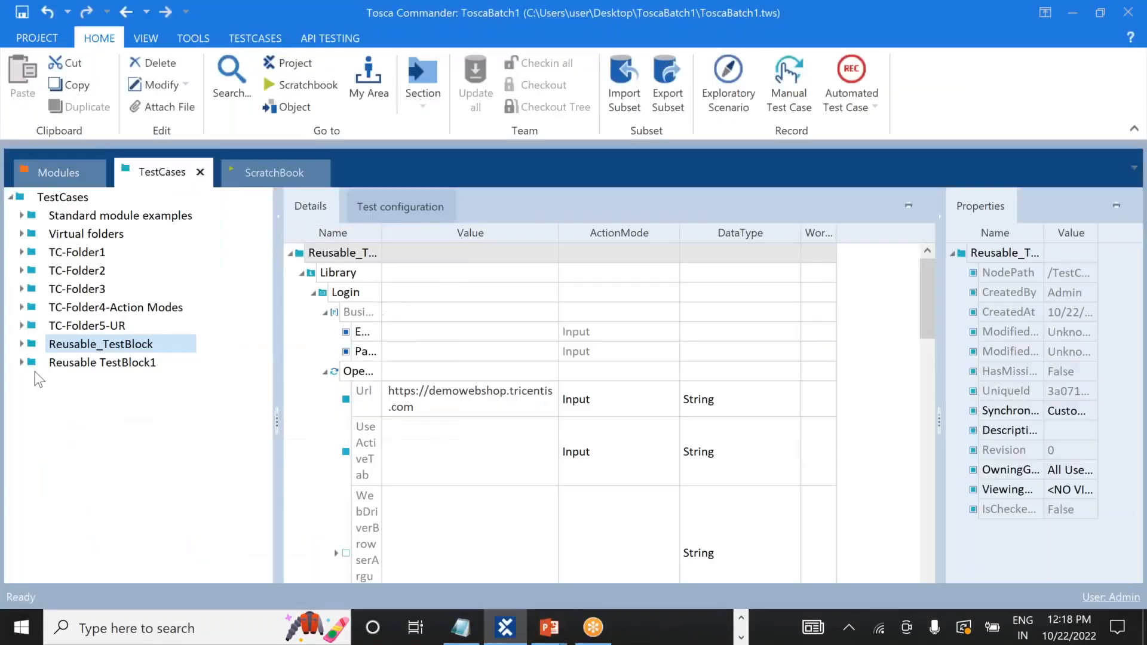
left_click(23, 345)
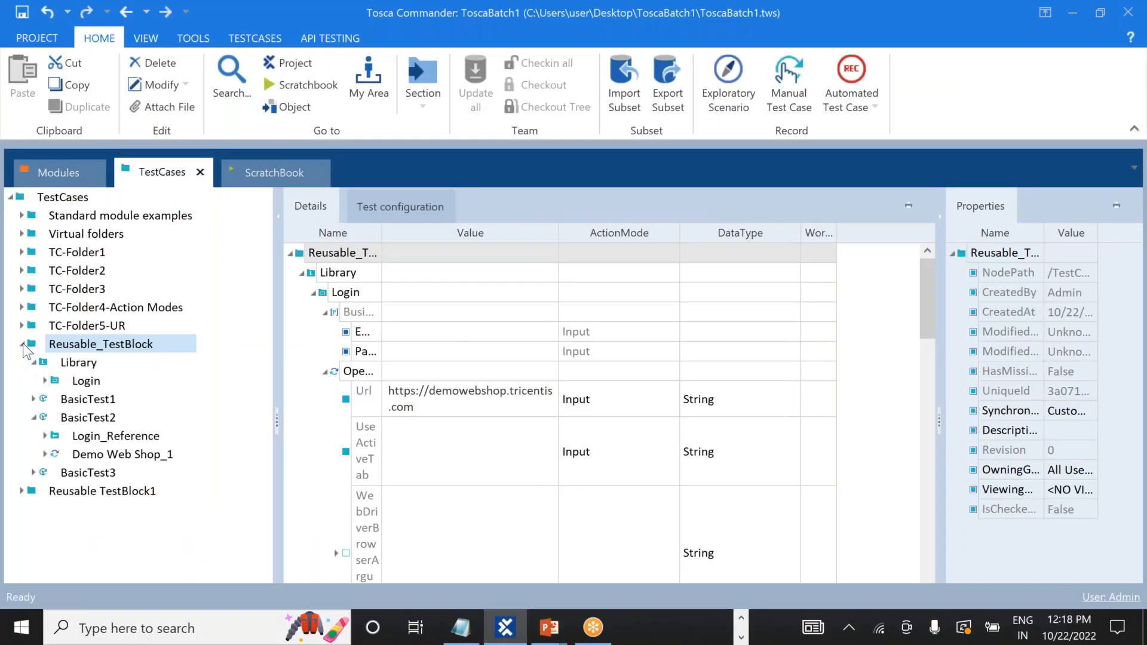
left_click(23, 345)
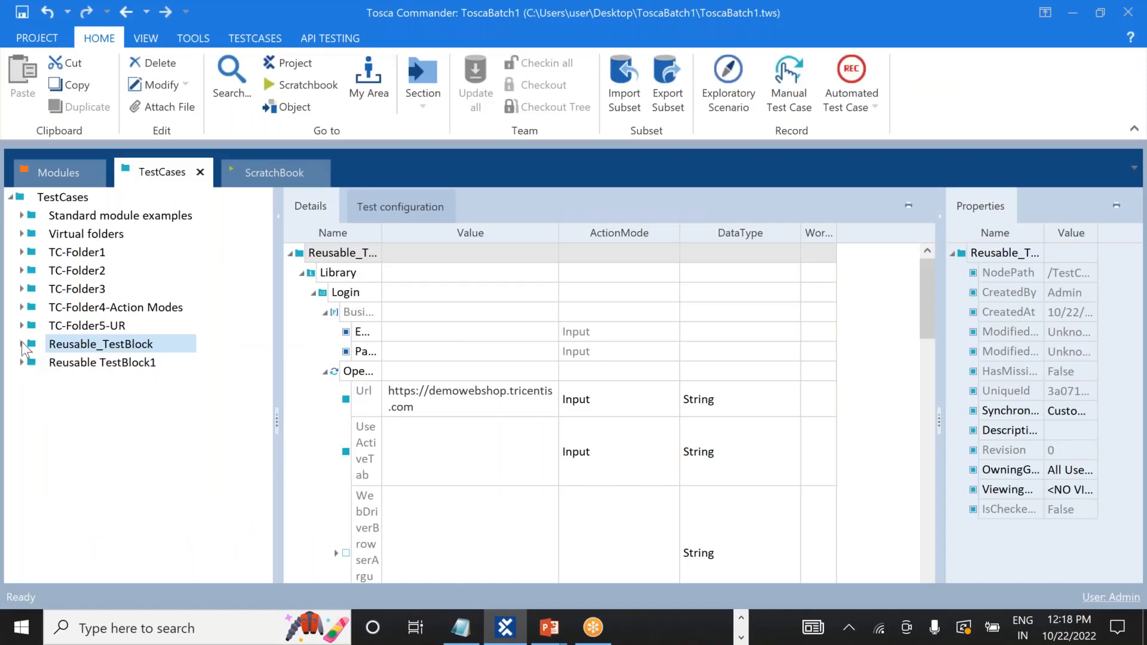
left_click(22, 344)
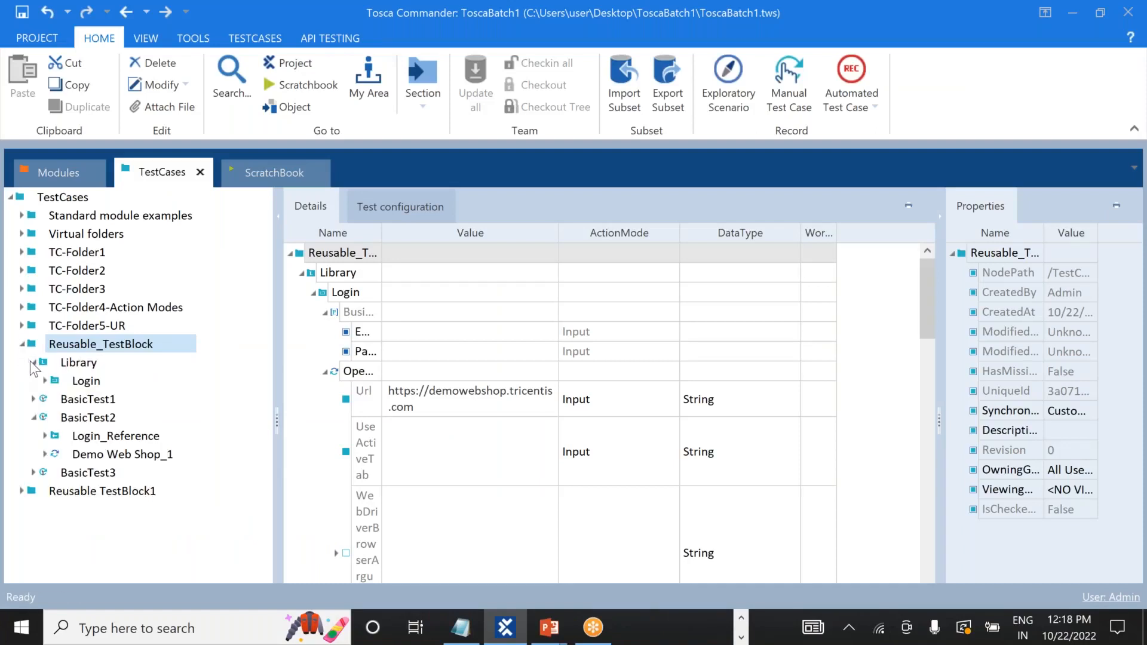
left_click(34, 363)
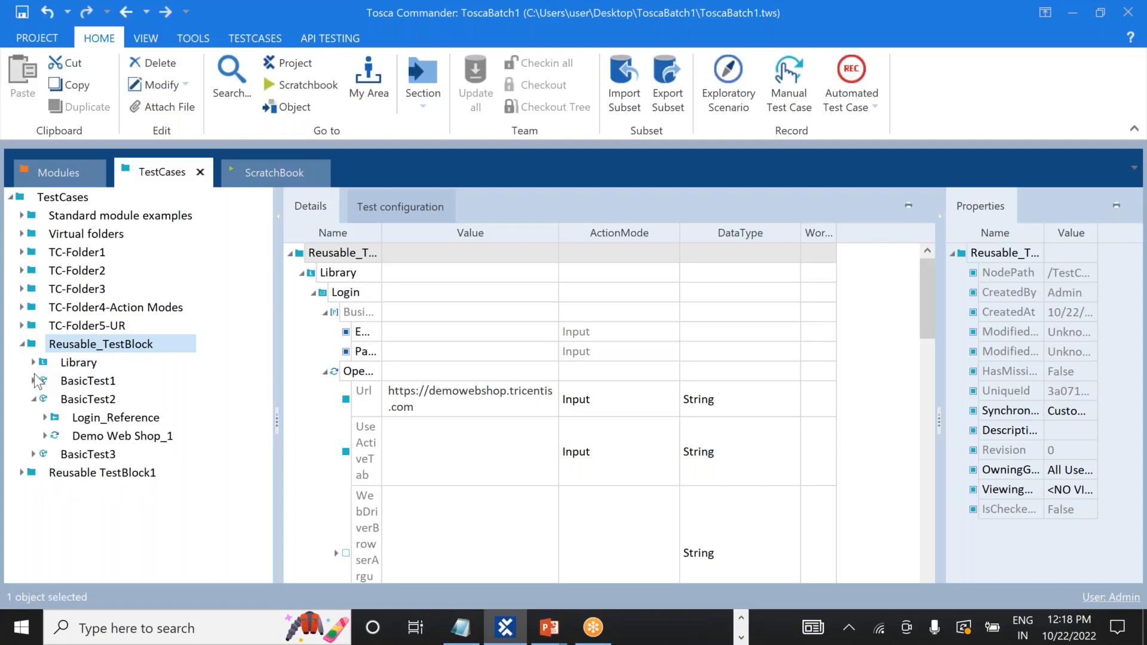
left_click(66, 382)
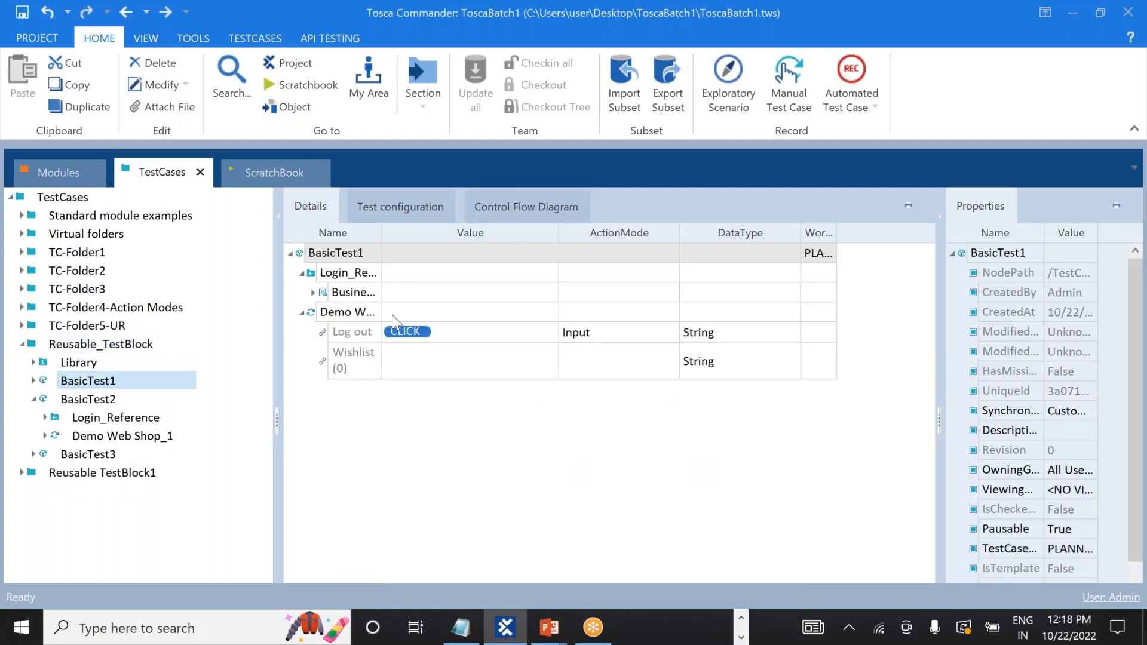
left_click(33, 381)
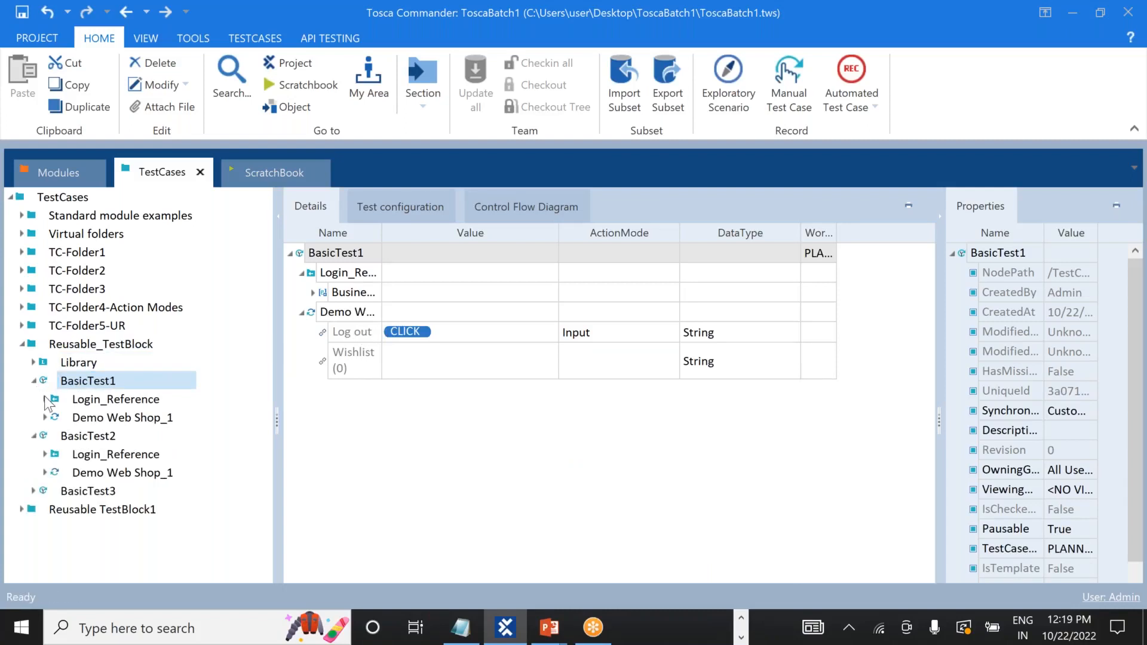
right_click(85, 385)
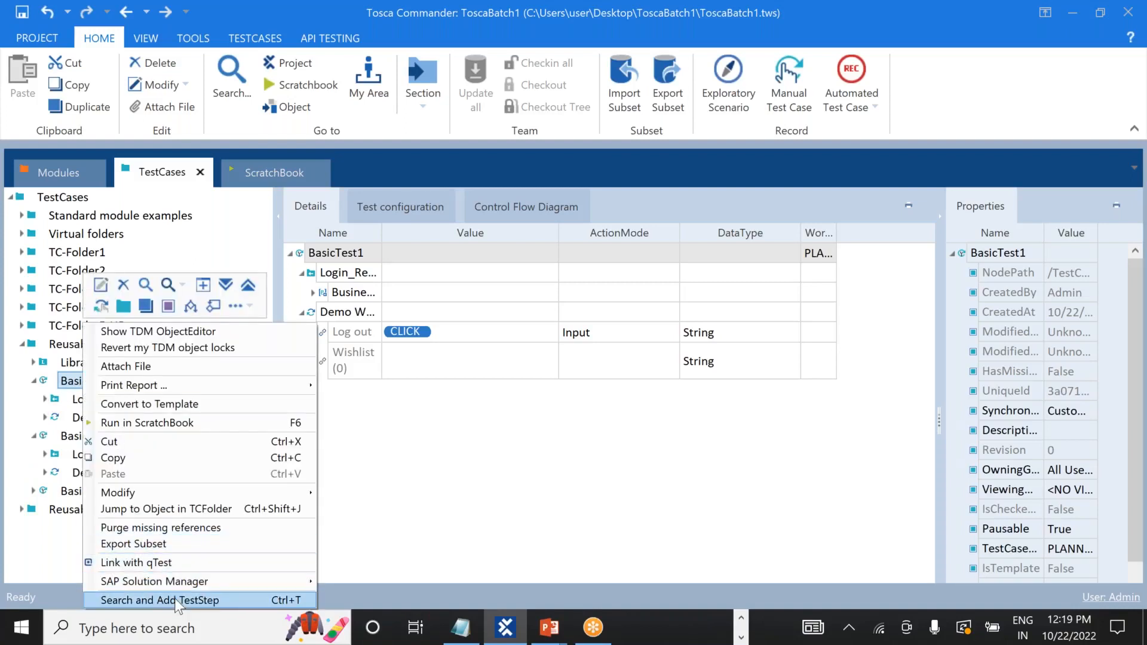
Search 'clo', append CloseBrowser to BasicTest1, and set its Title value to Demo*.
left_click(177, 601)
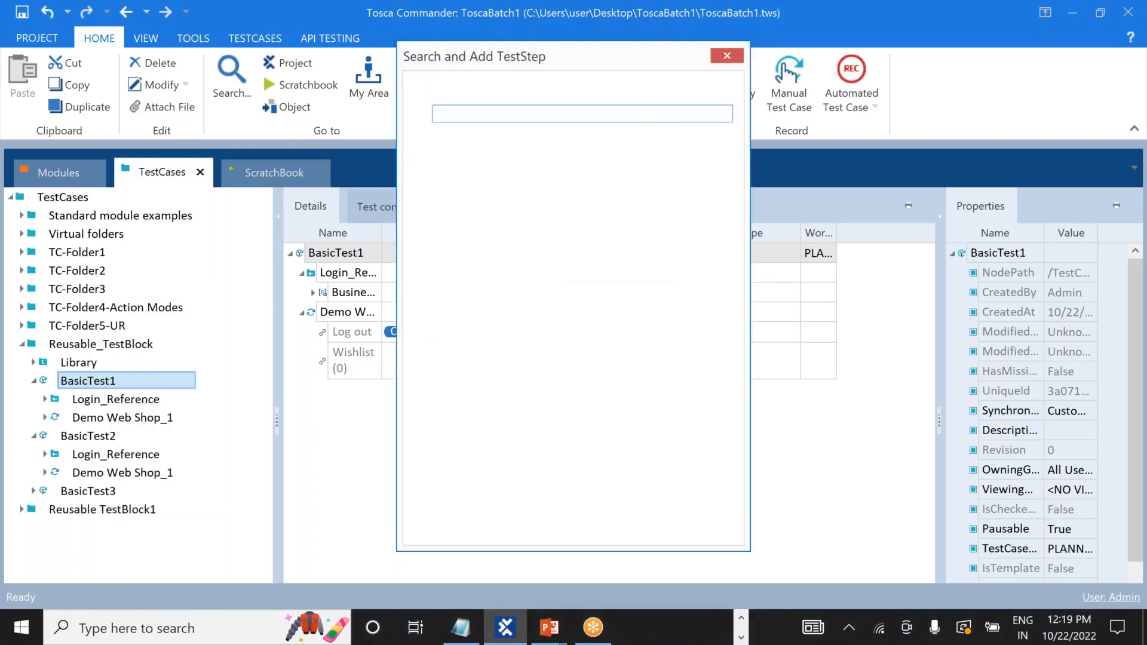
type("c")
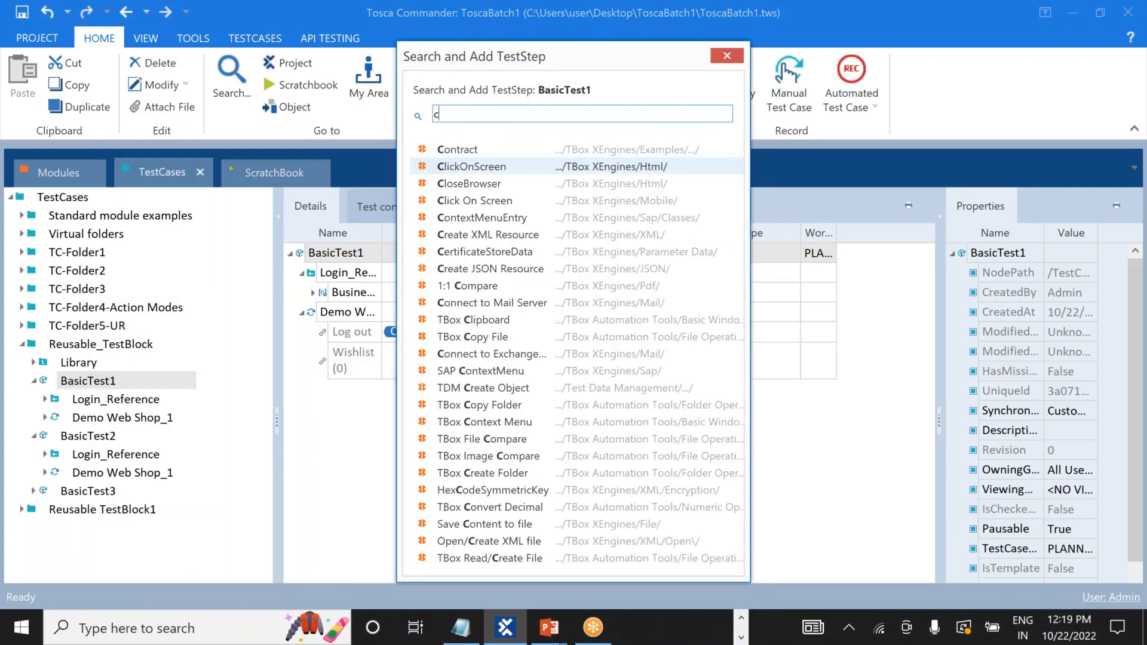
type("lo")
left_click(492, 183)
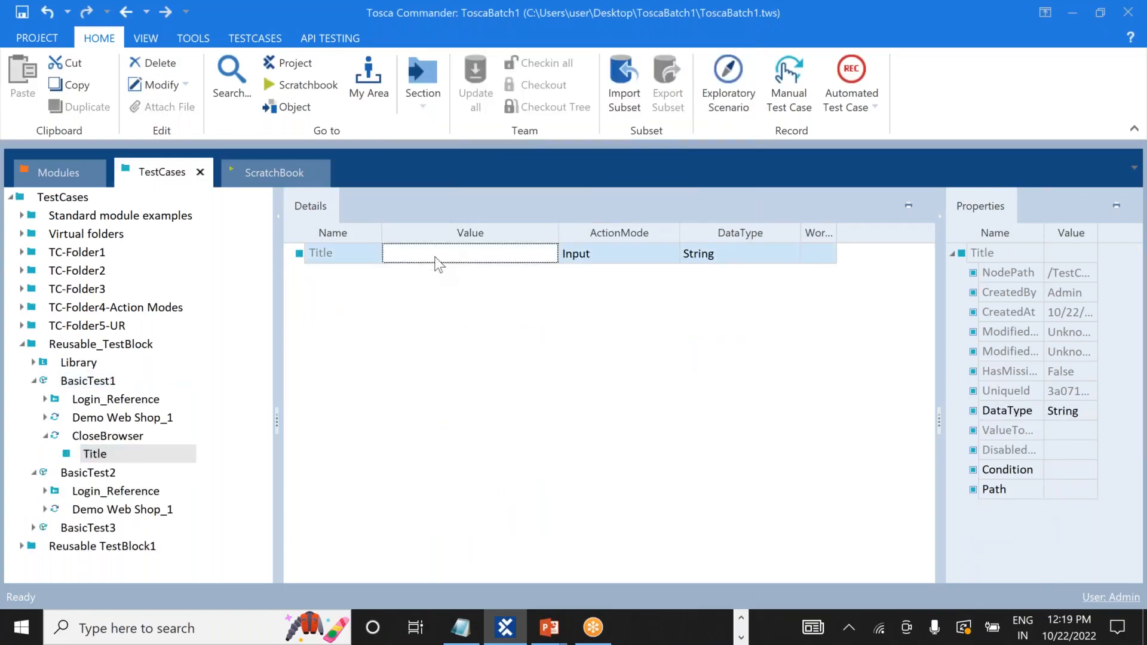
left_click(439, 261)
type("DEm")
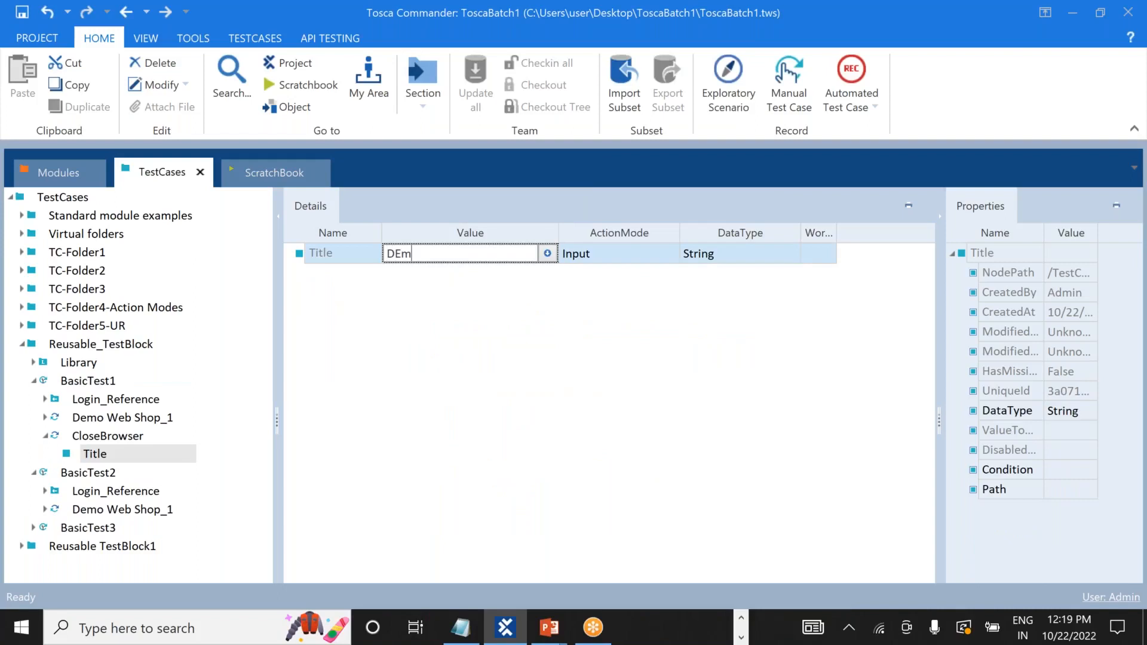
type("o*")
key("BackSpace")
key("BackSpace")
key("BackSpace")
key("BackSpace")
type("emo*")
left_click(525, 428)
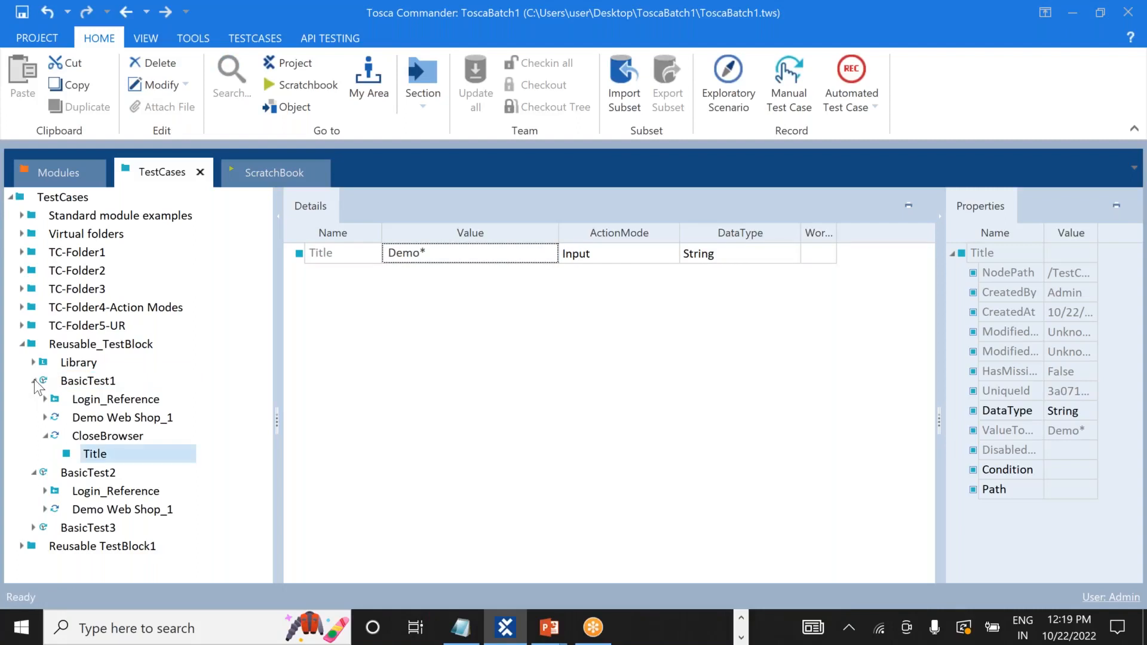
left_click(35, 381)
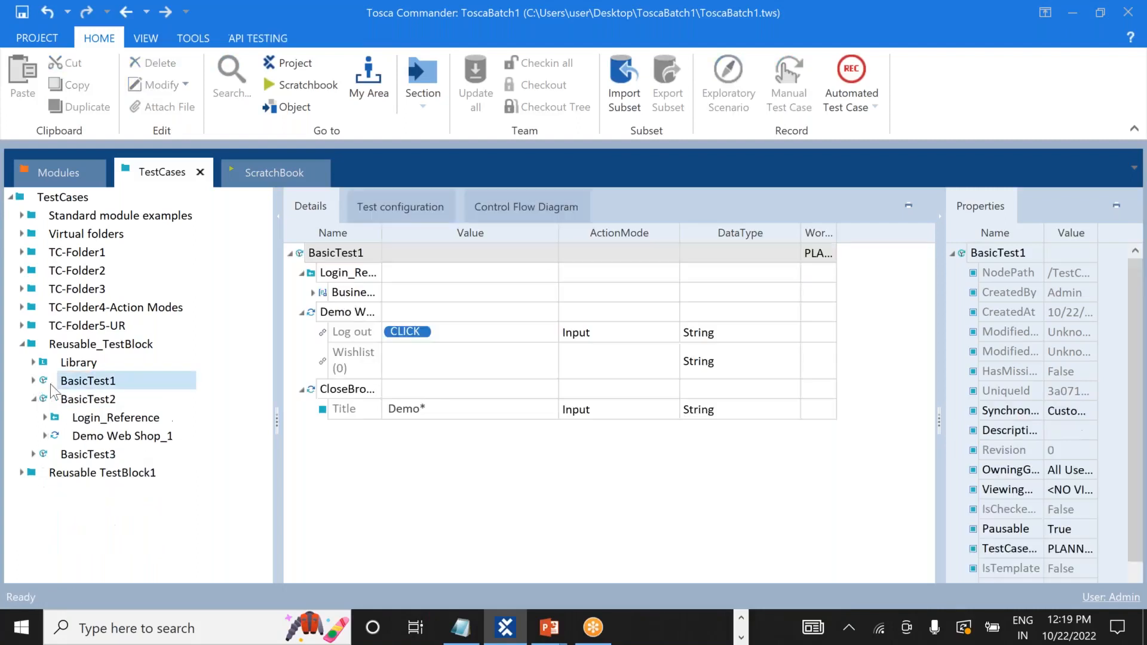
Add a CloseBrowser step to BasicTest2 through the 'clo' step search.
right_click(73, 406)
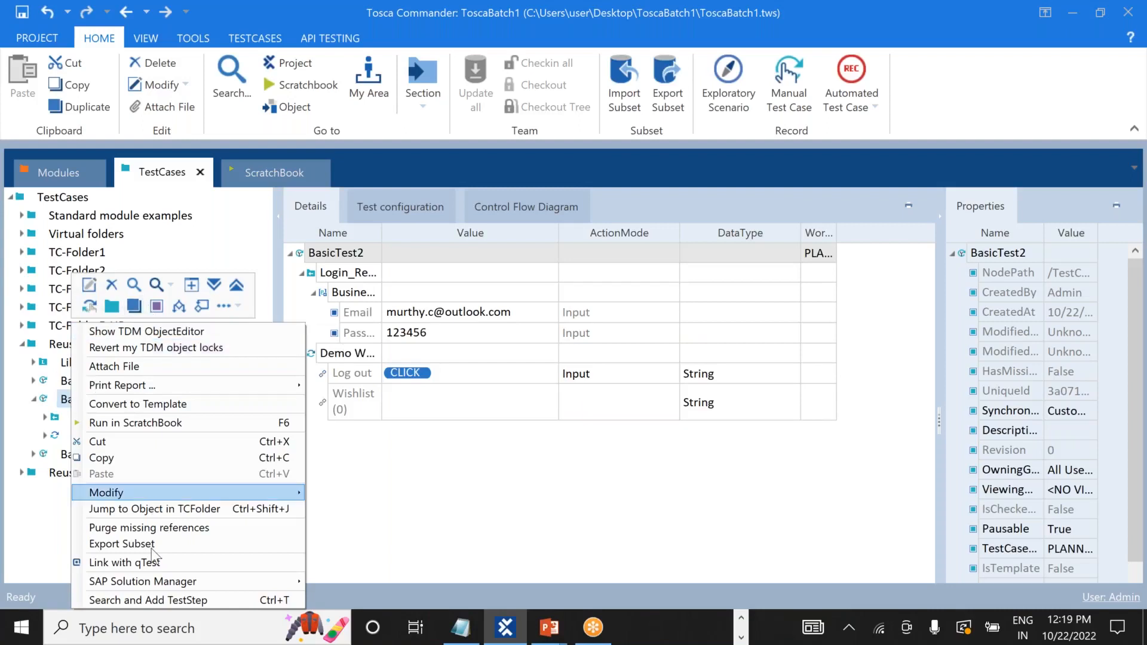
left_click(150, 600)
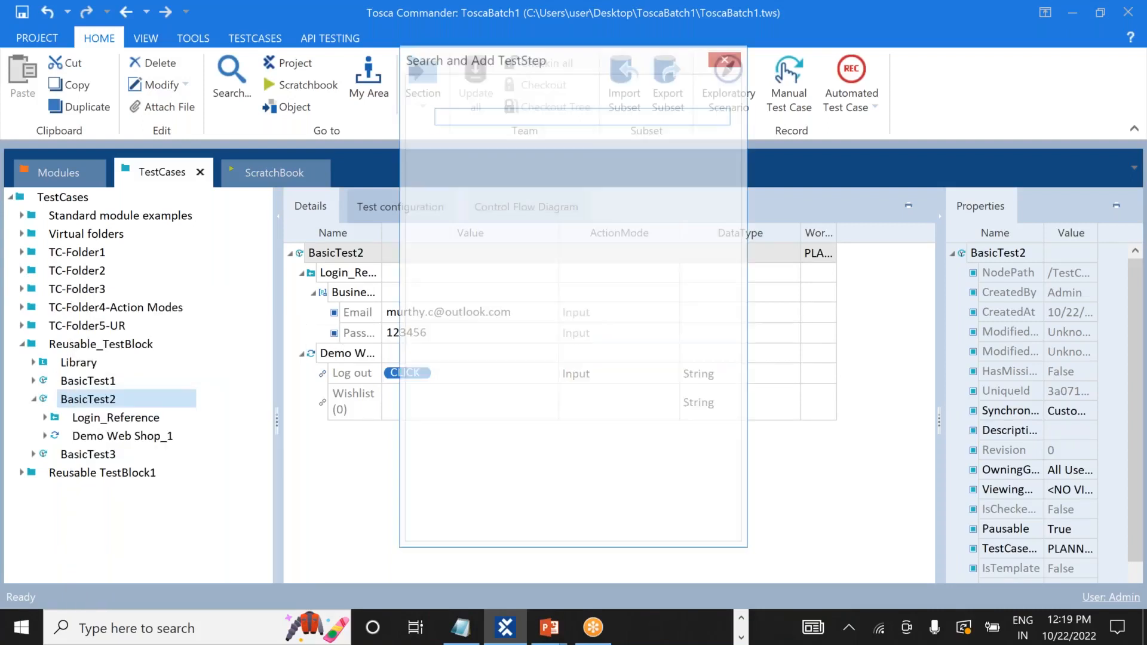
type("clo")
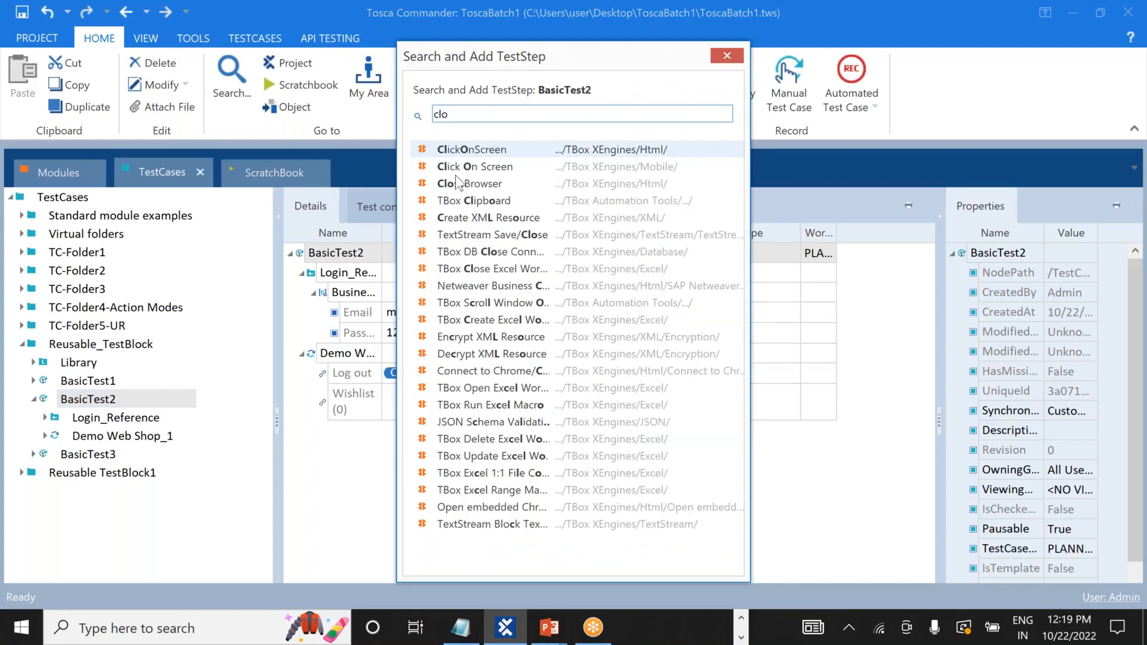
double_click(497, 185)
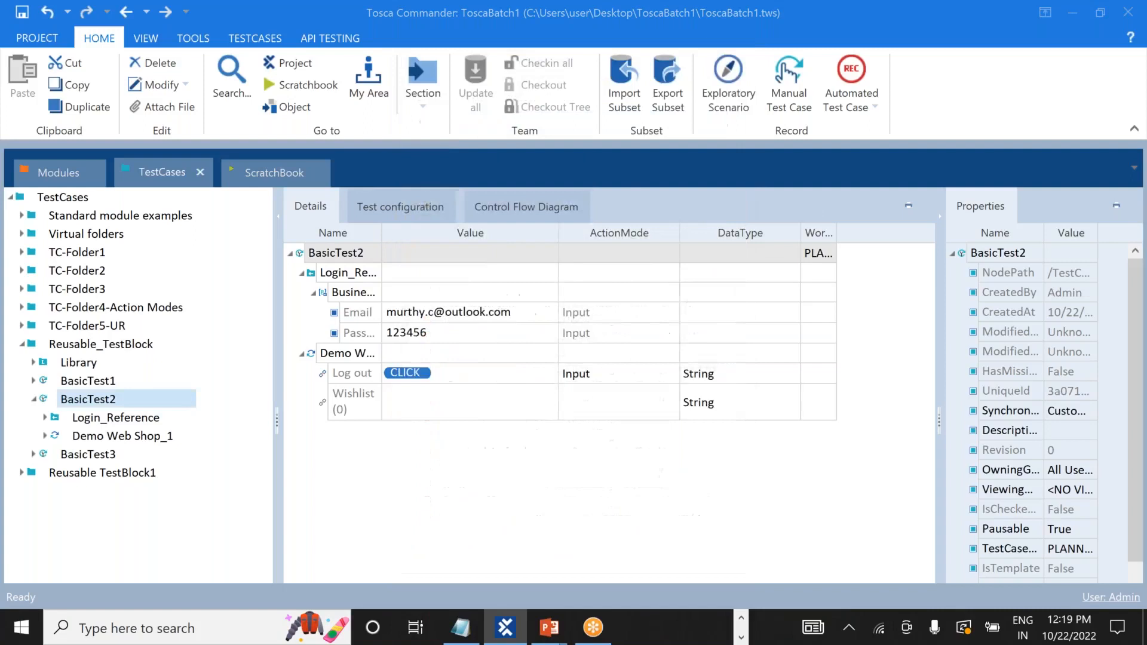
Set the new step's Title to Demo*, then collapse CloseBrowser and Demo Web Shop_1.
left_click(455, 250)
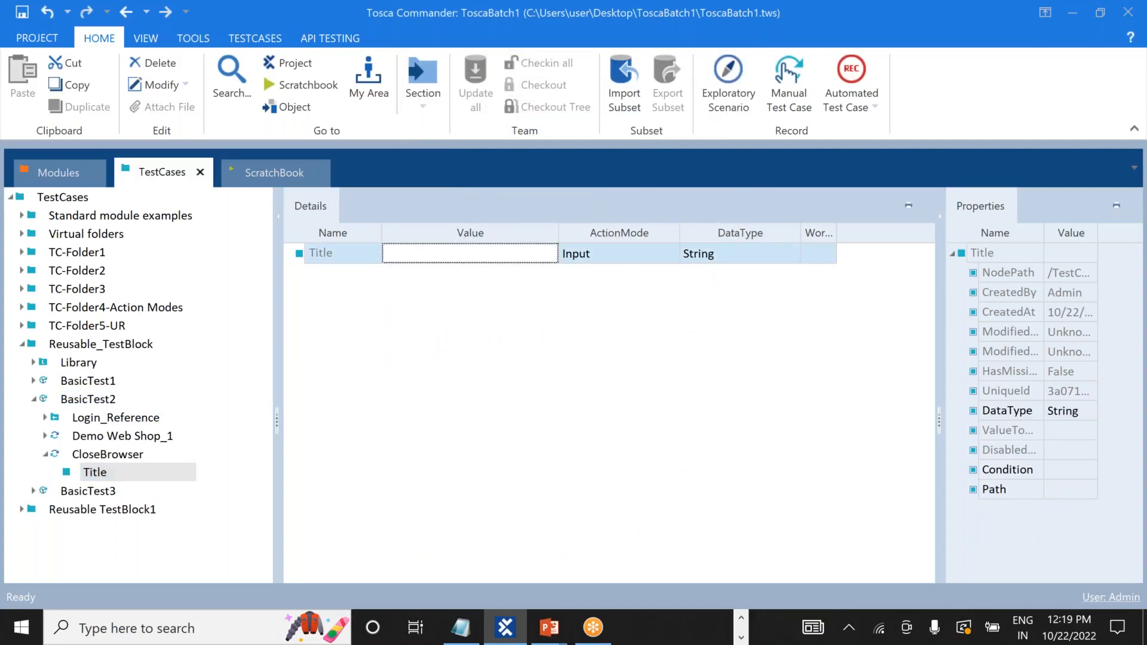
left_click(454, 252)
type("De")
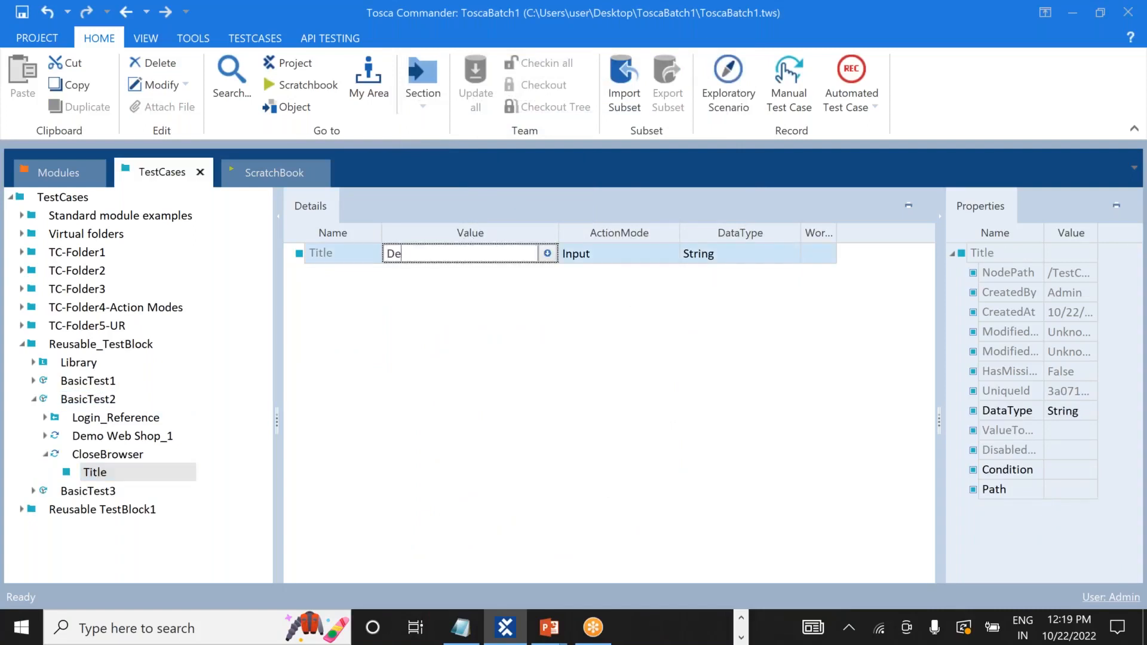
type("mo*")
left_click(553, 335)
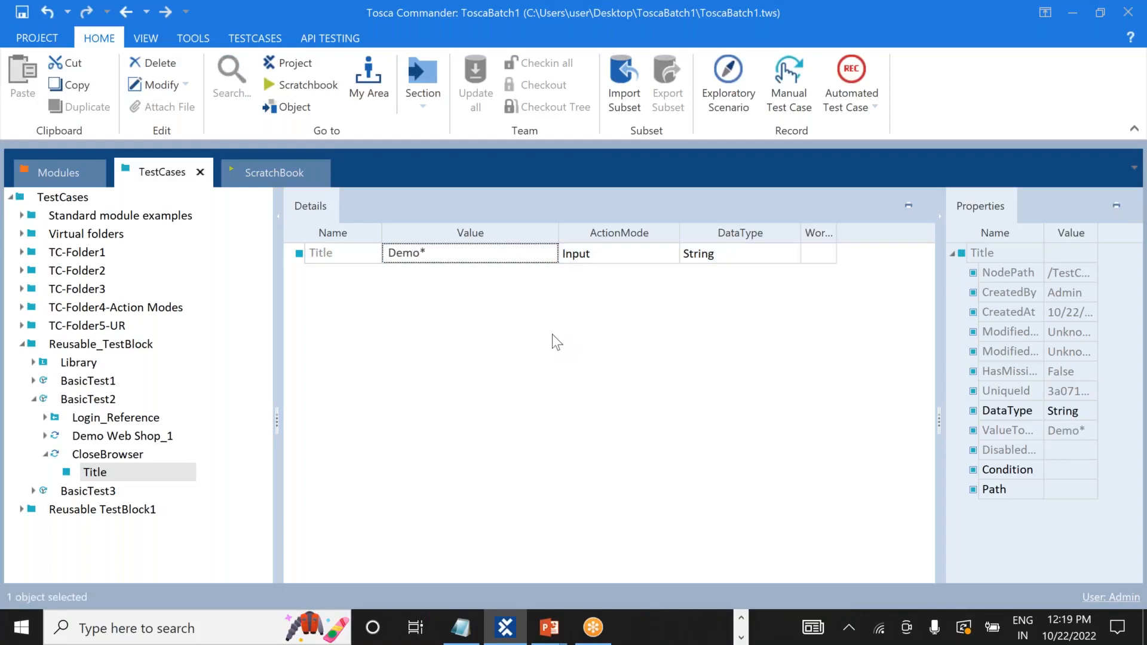
left_click(84, 515)
left_click(45, 453)
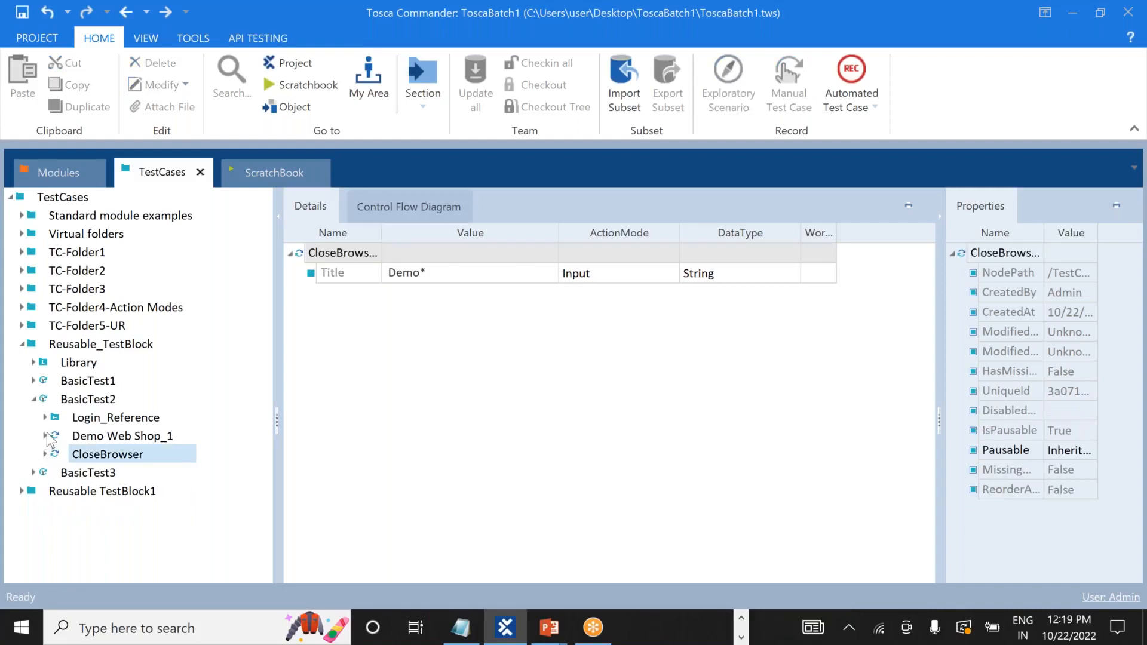
left_click(45, 436)
left_click(45, 435)
Add a CloseBrowser step to BasicTest3 through the 'close' step search.
right_click(82, 478)
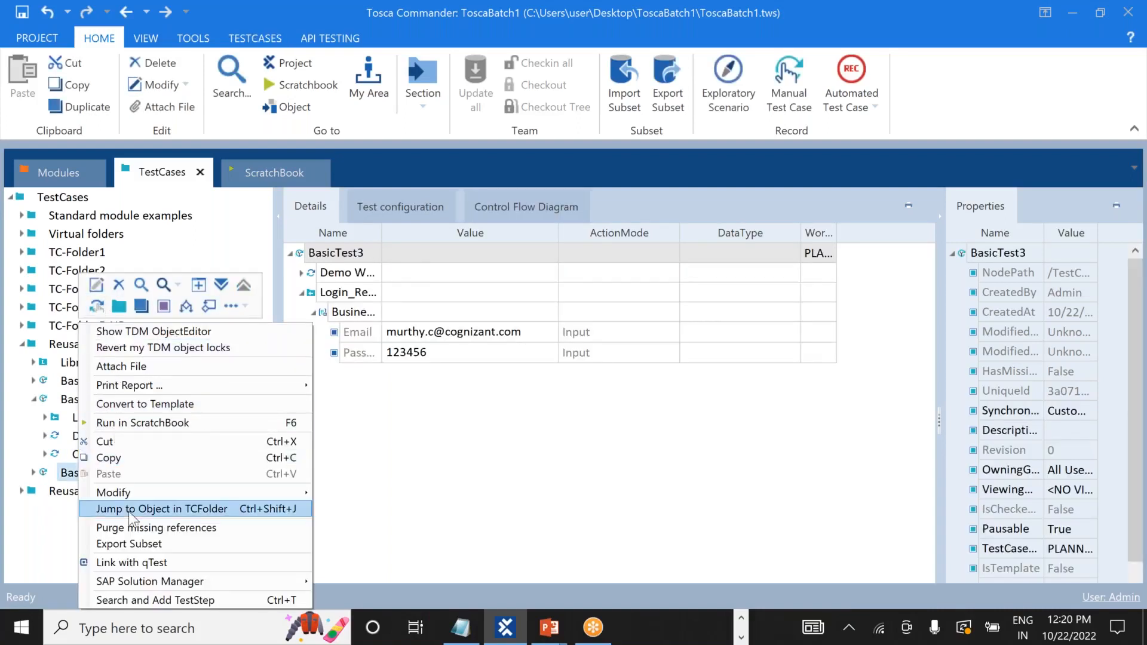
left_click(190, 600)
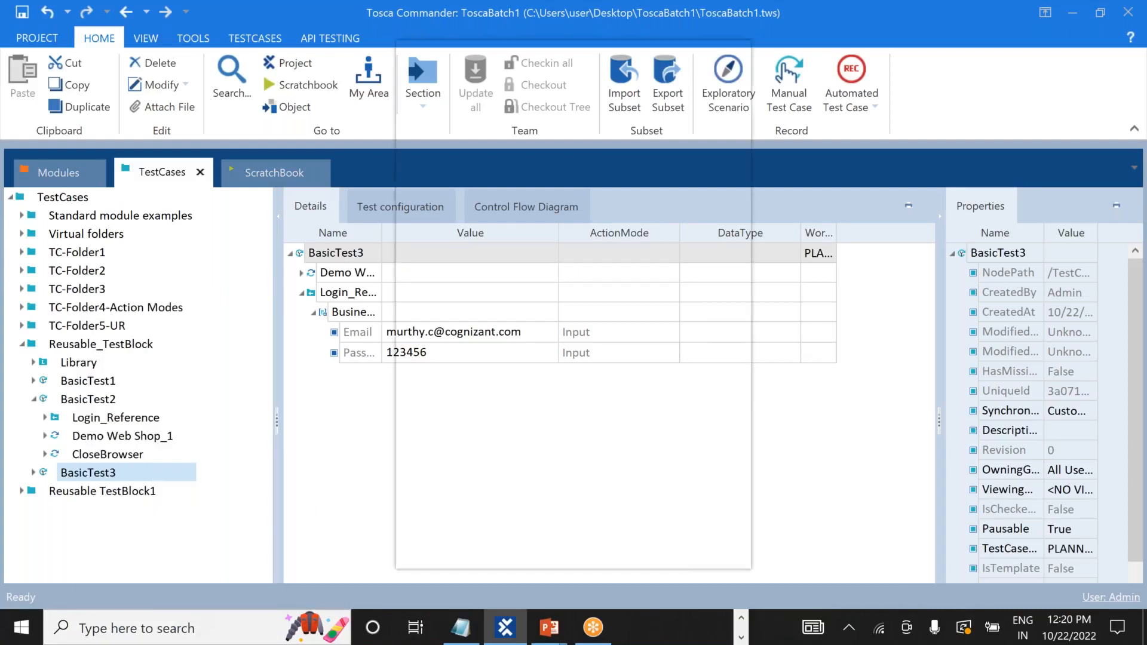
type("close")
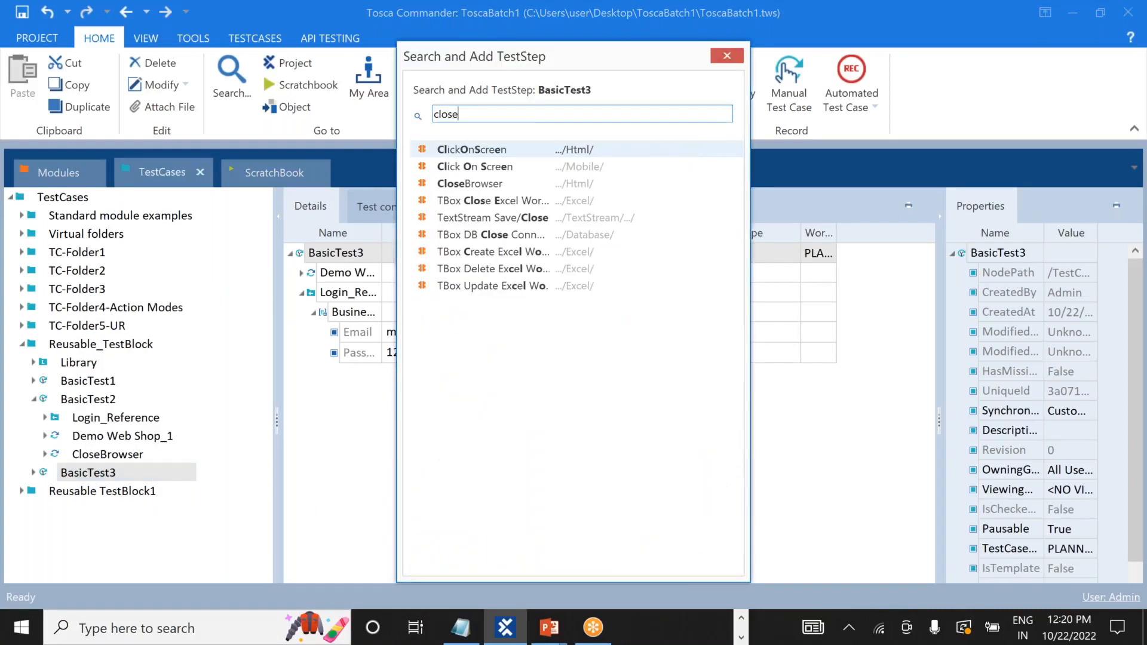
left_click(494, 186)
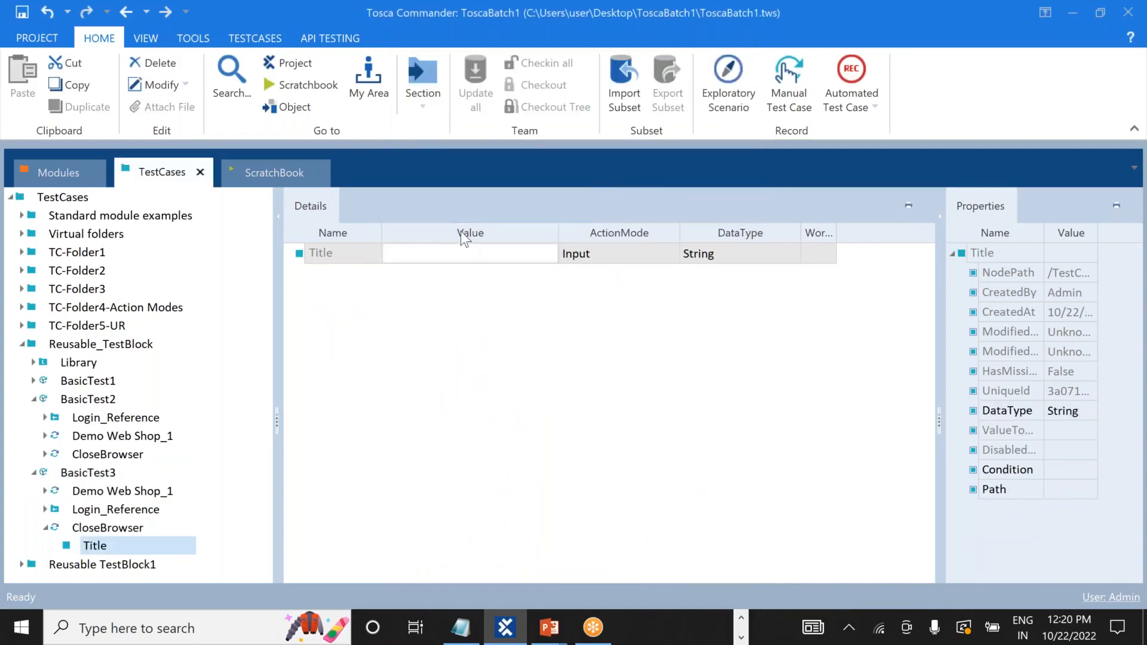
Set its Title value to Demo*, then collapse BasicTest2 and BasicTest3 in the tree.
left_click(435, 263)
type("DEmo")
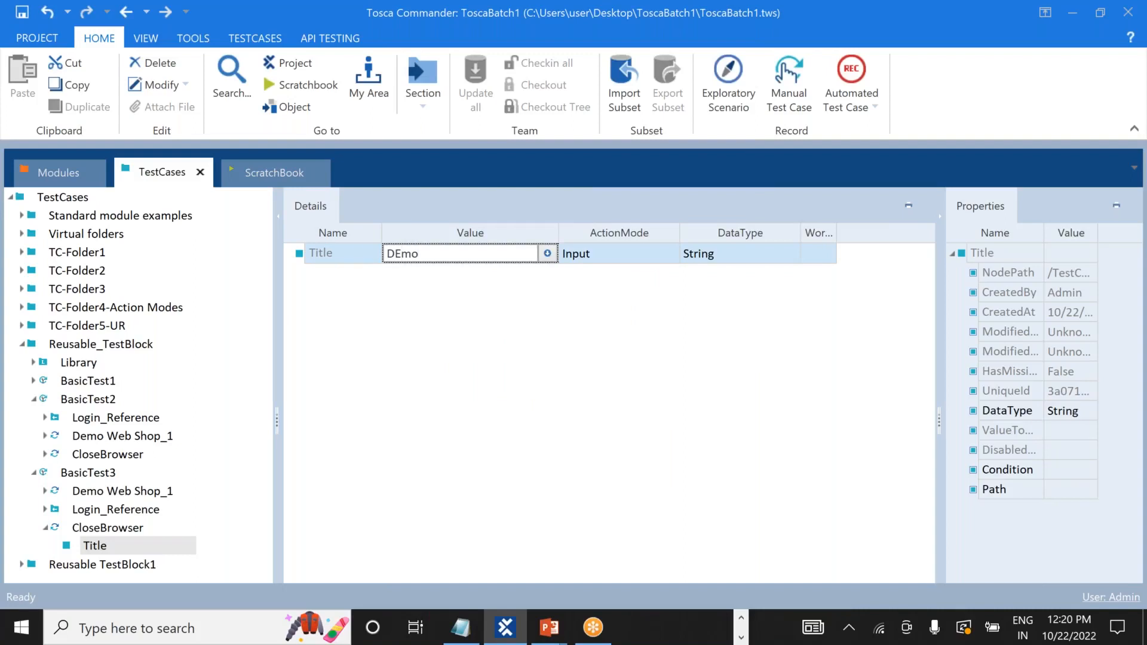
type("ll")
key("BackSpace")
key("BackSpace")
key("BackSpace")
key("BackSpace")
key("BackSpace")
type("emo*")
left_click(553, 389)
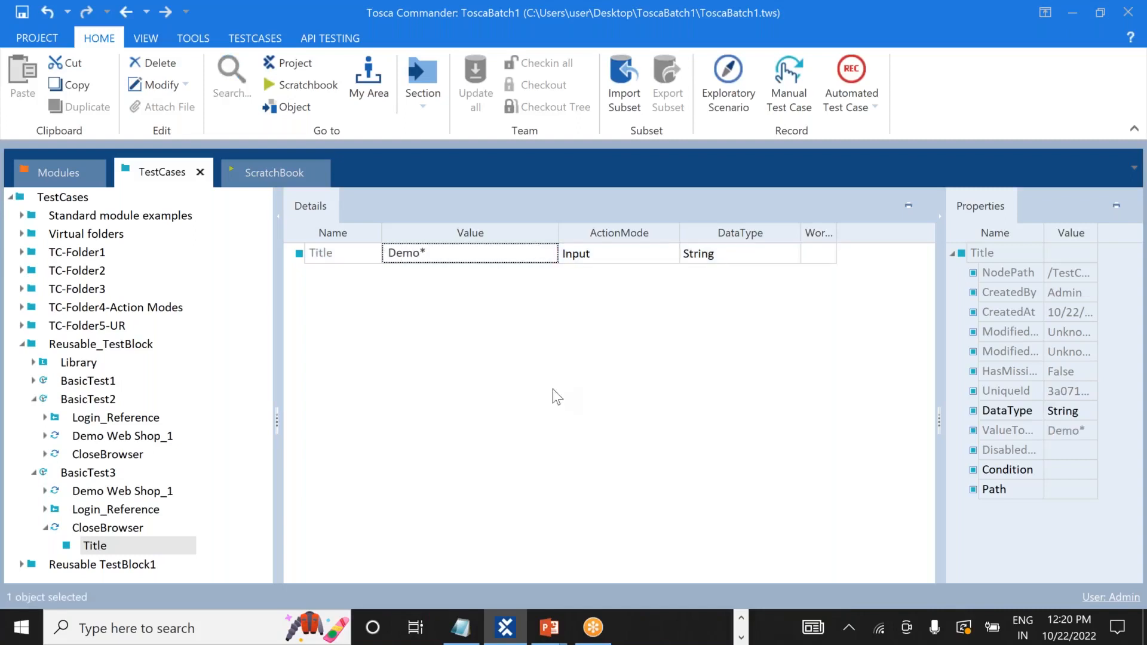
left_click(34, 399)
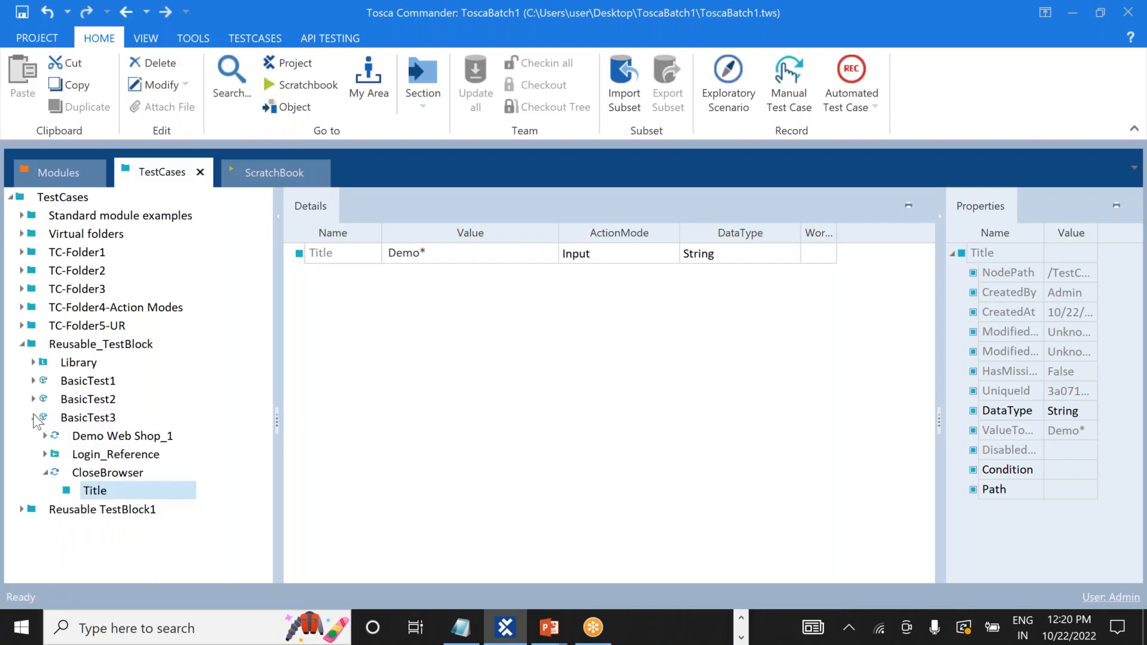
left_click(34, 399)
left_click(34, 399)
left_click(34, 418)
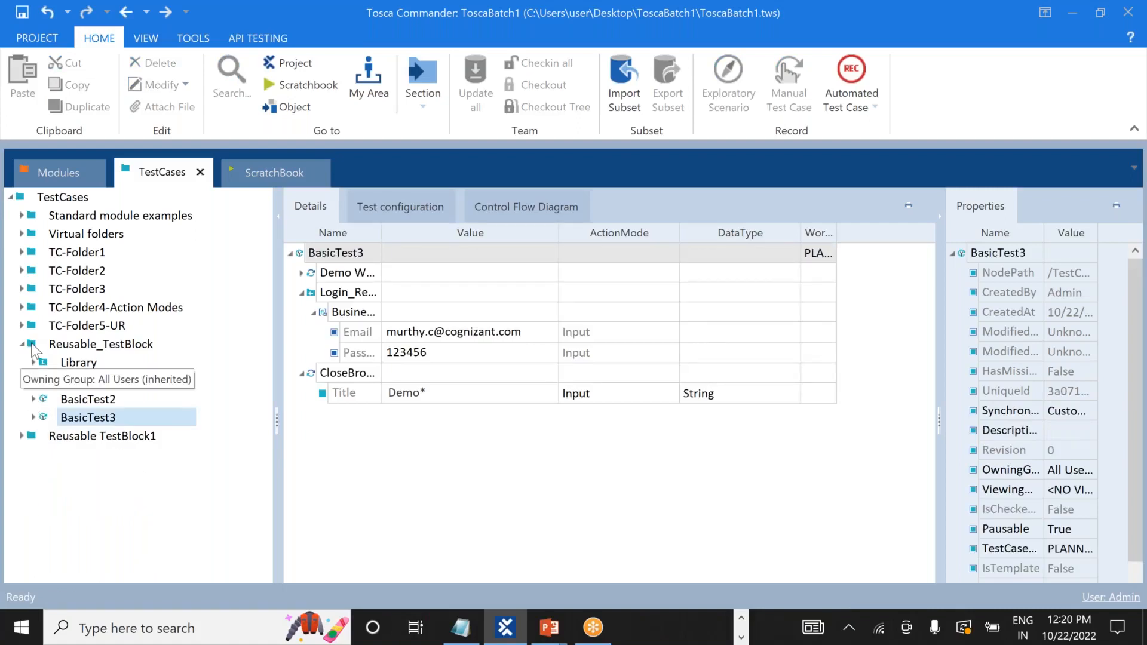
Run the whole Reusable_TestBlock folder in ScratchBook.
right_click(33, 346)
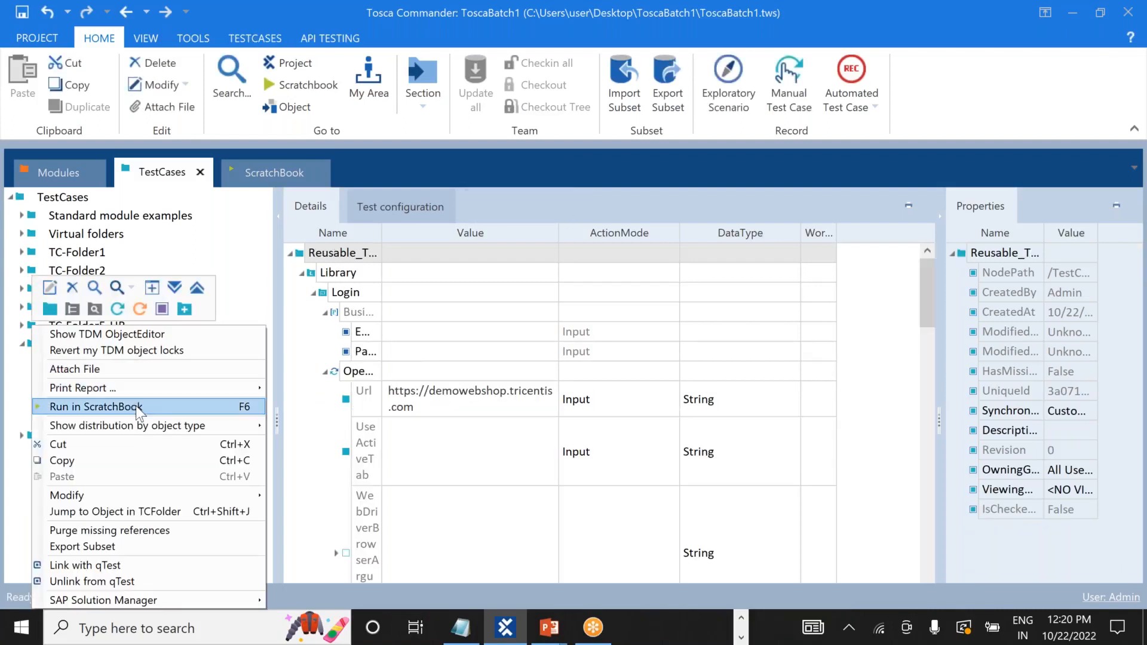
left_click(96, 407)
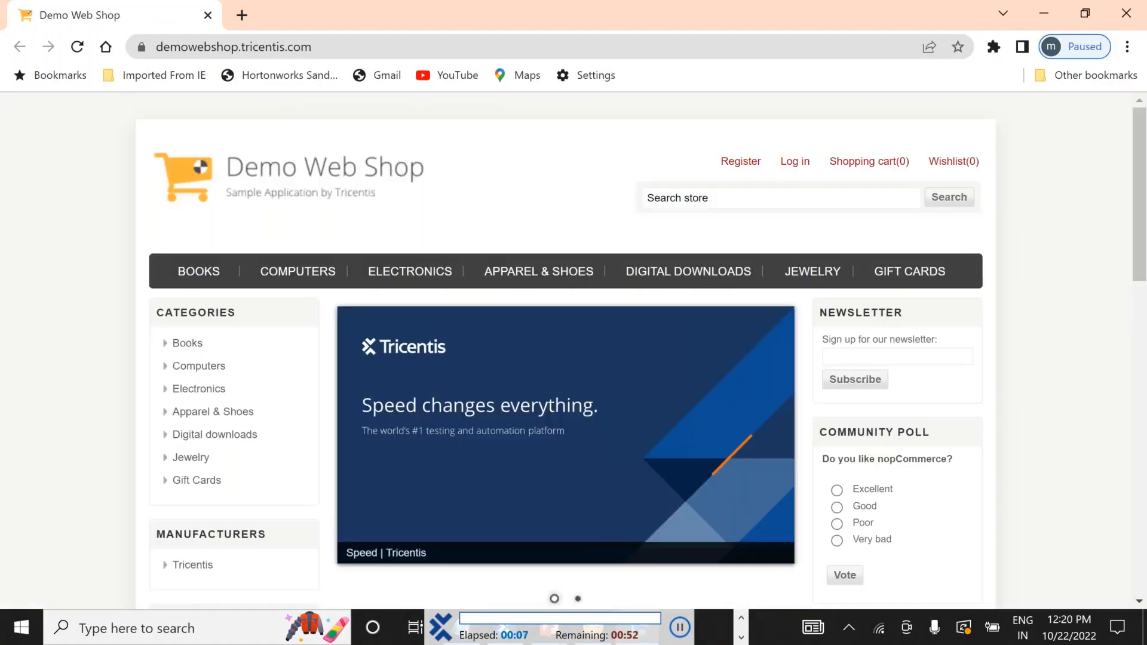
Let the automated run log into Demo Web Shop with the account e-mail and password.
left_click(793, 168)
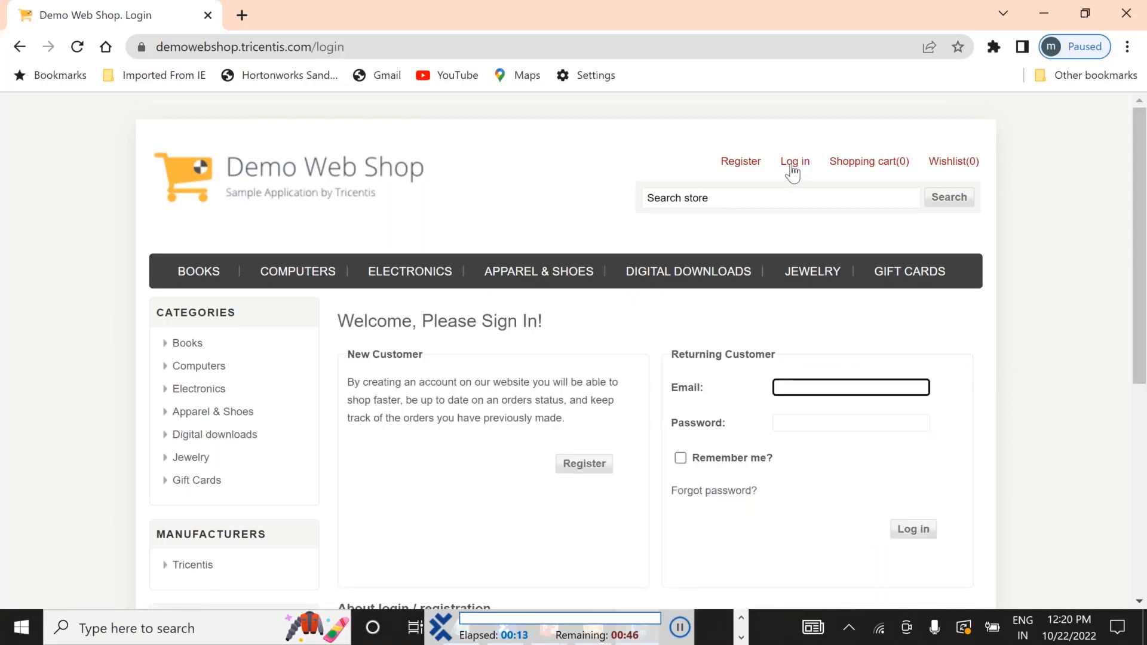
scroll(793, 174, "down", 1)
scroll(792, 172, "down", 2)
key("Tab")
type("••••••")
left_click(913, 350)
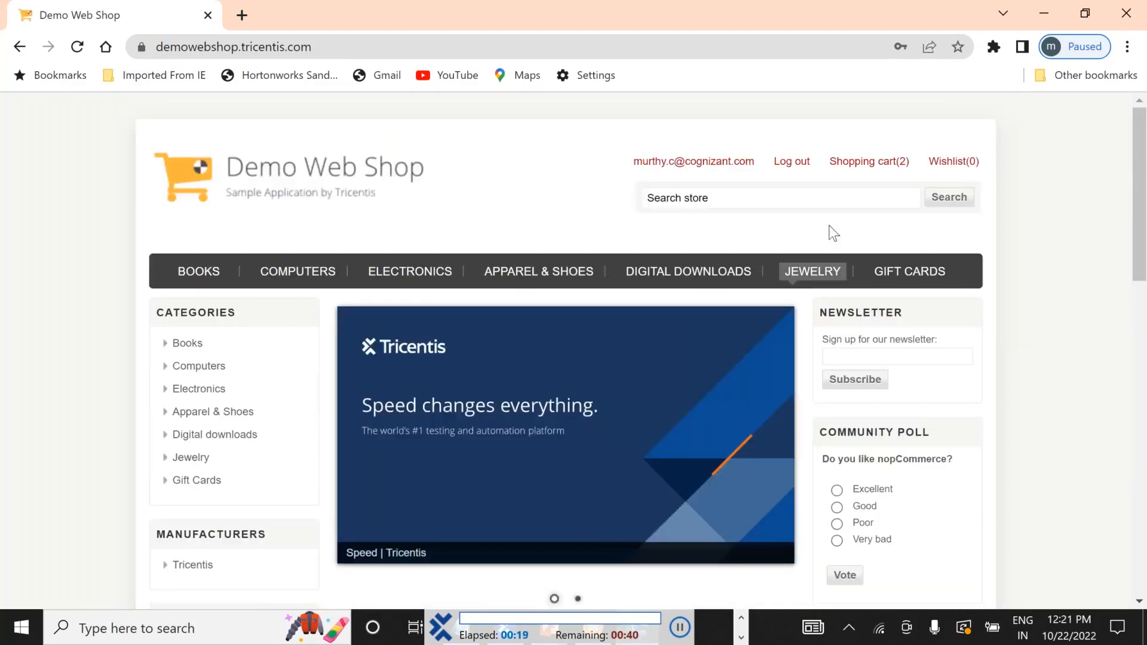
Let the run log out, then return via Notepad++ to Tosca Commander's ScratchBook results.
left_click(788, 169)
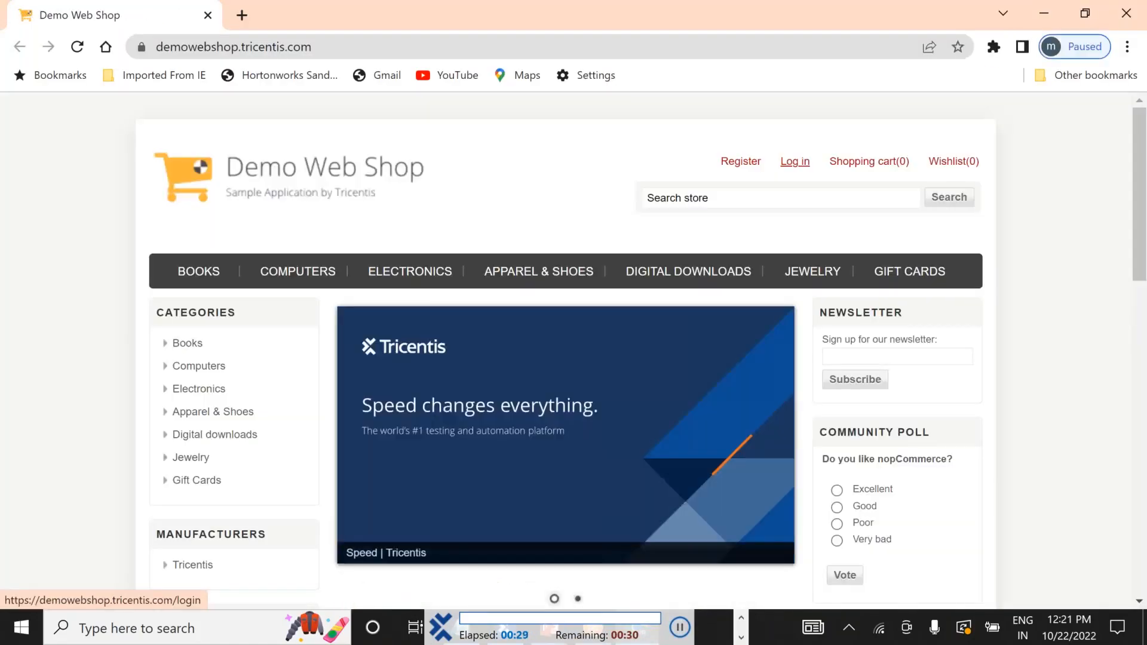
left_click(794, 162)
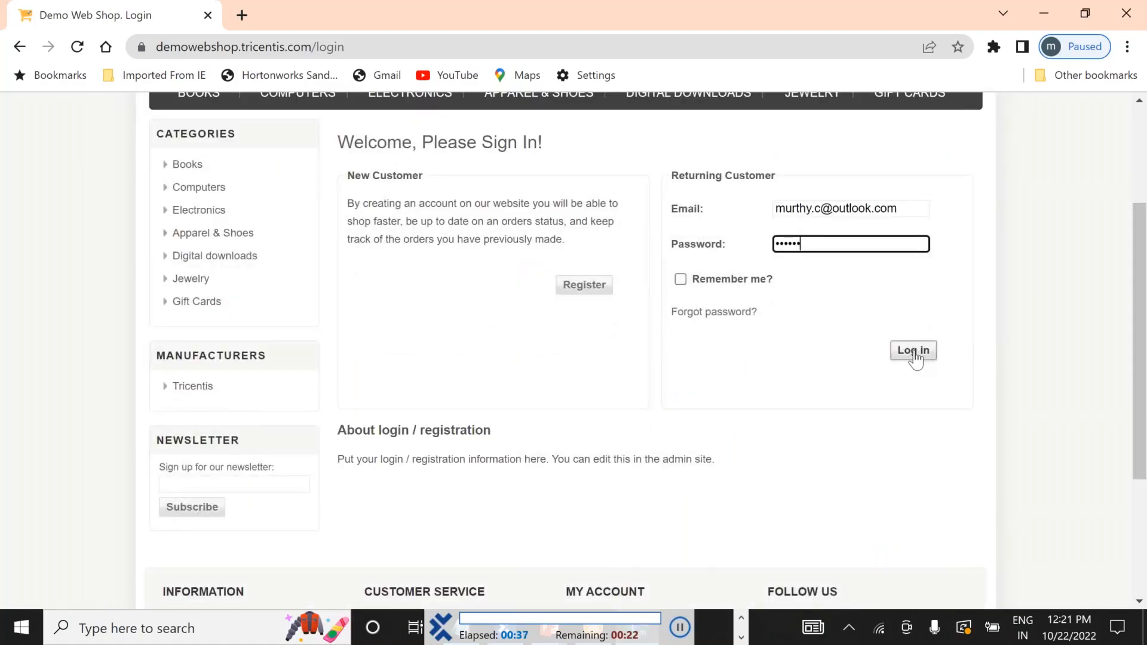
left_click(914, 352)
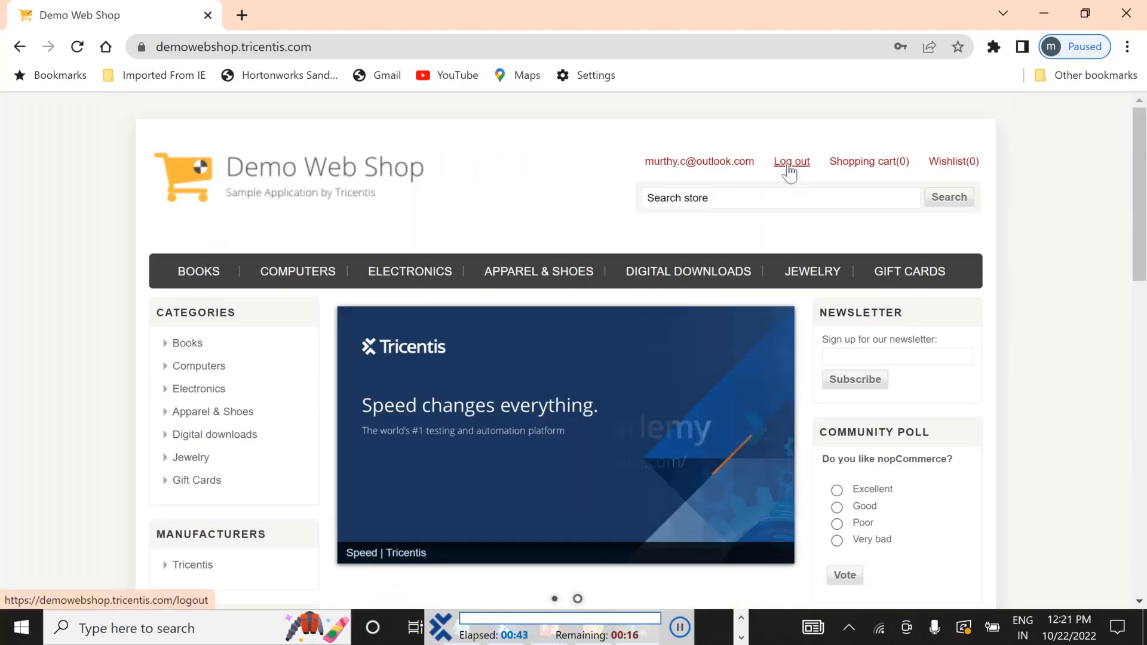
key("alt+Tab")
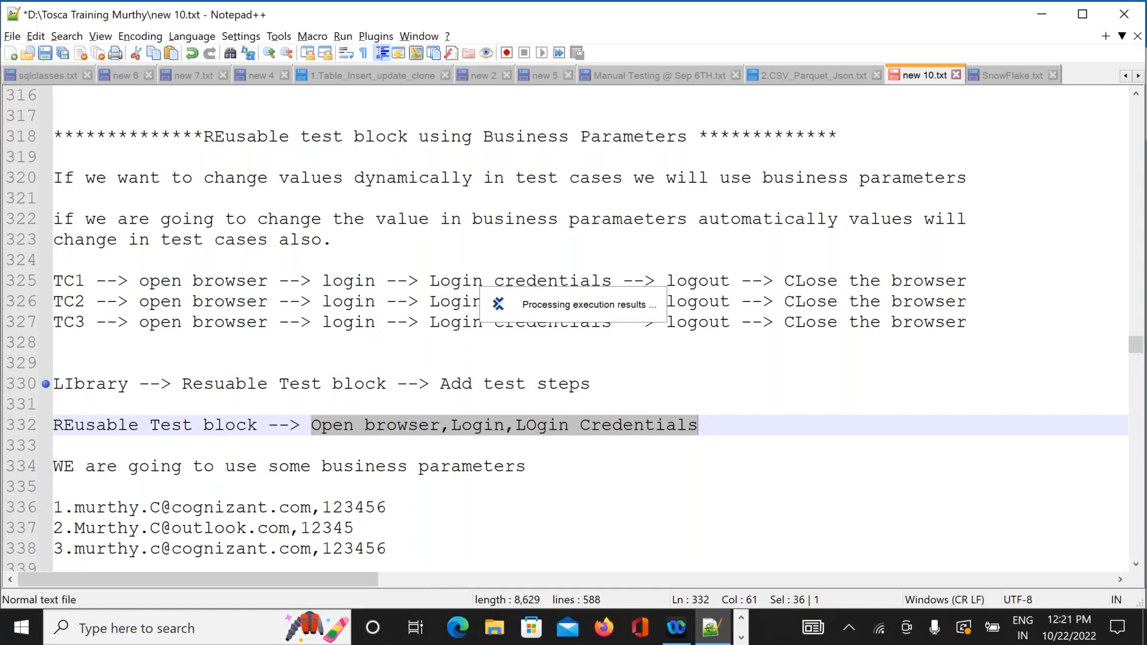
key("alt+Tab")
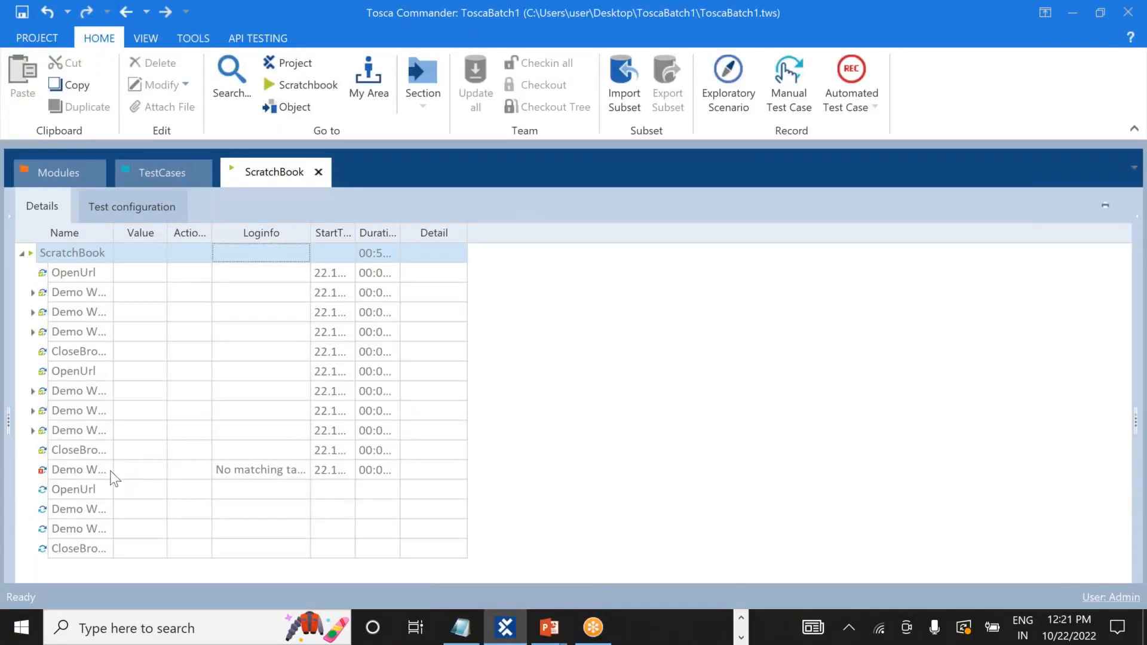
Select the failed Demo Web Shop result and read its full Loginfo message.
left_click(89, 475)
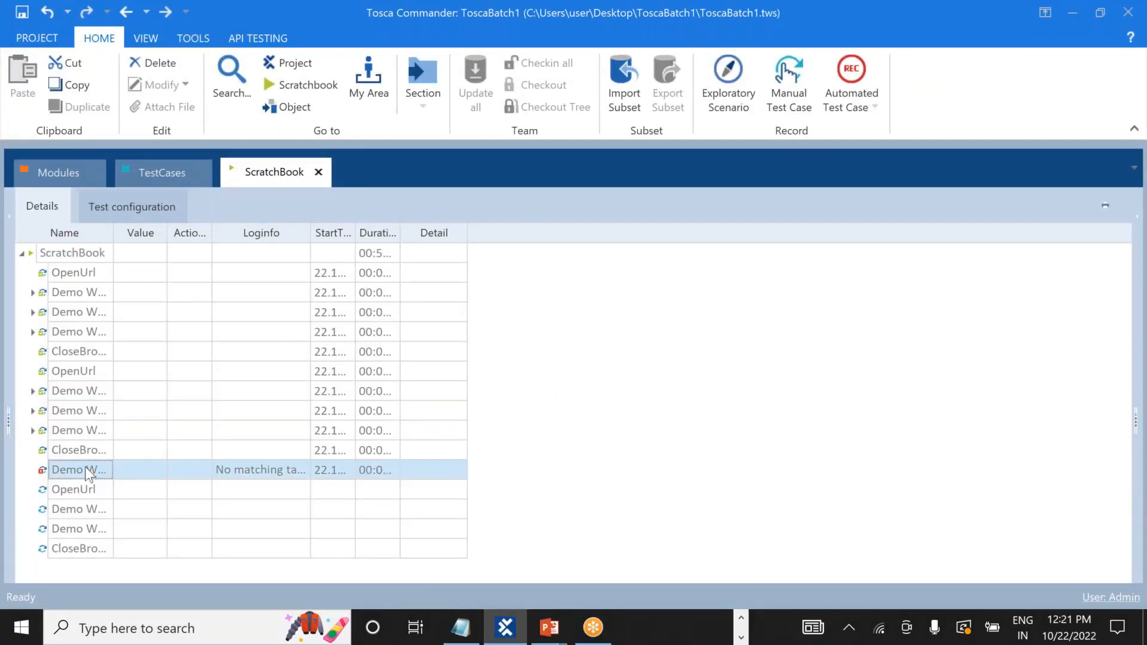
left_click(87, 451)
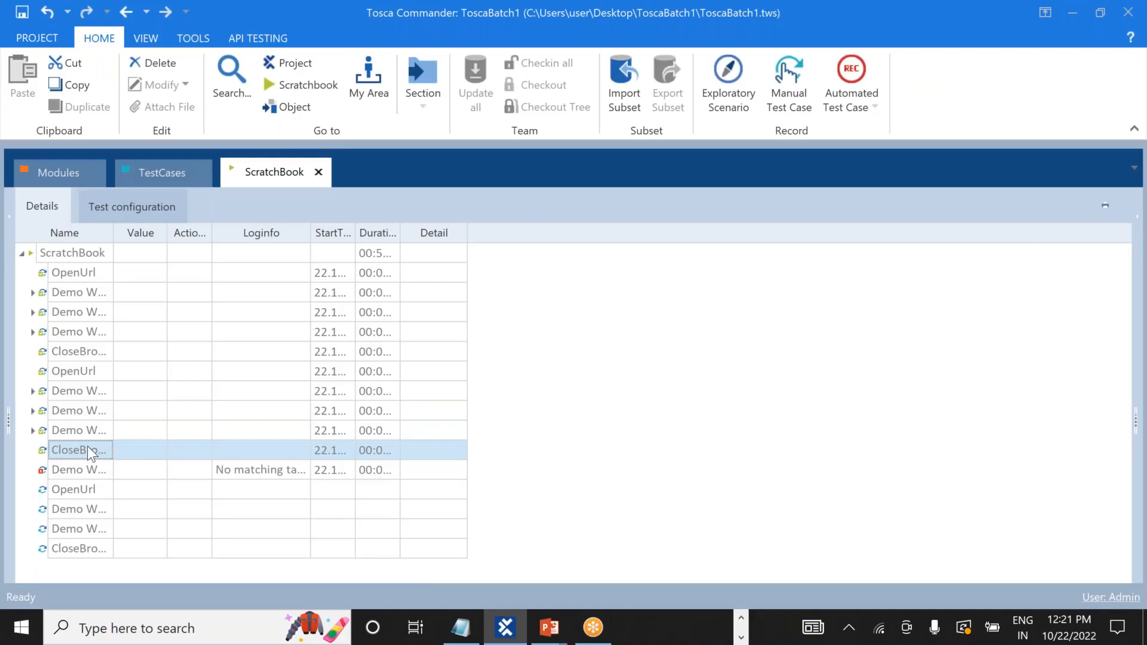
left_click(84, 466)
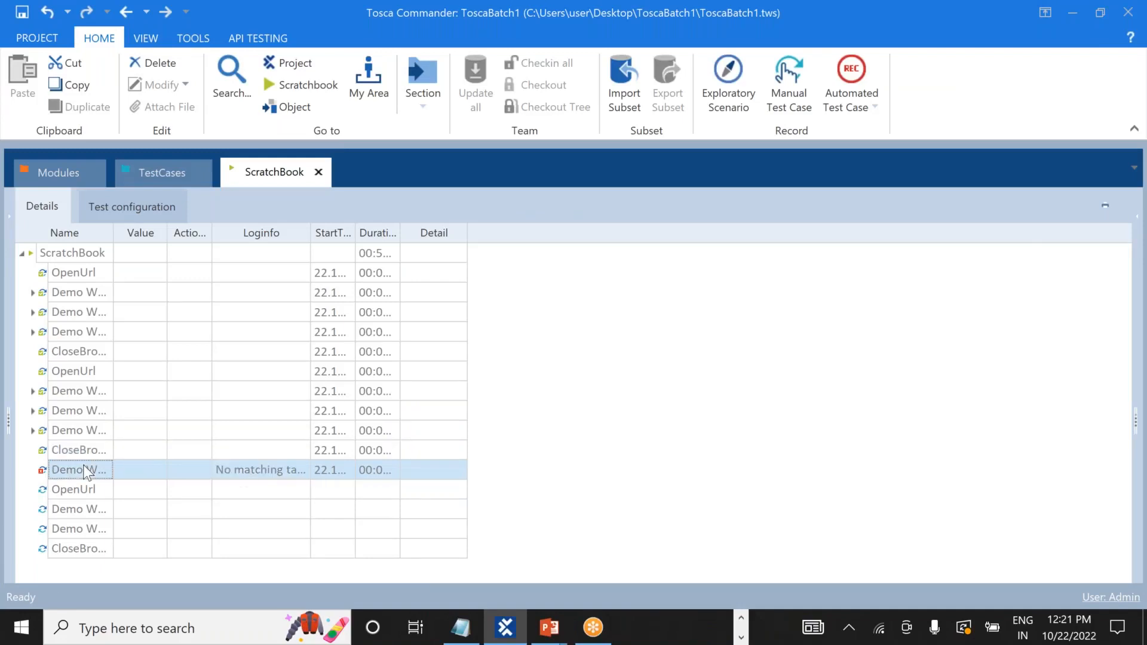
left_click(291, 471)
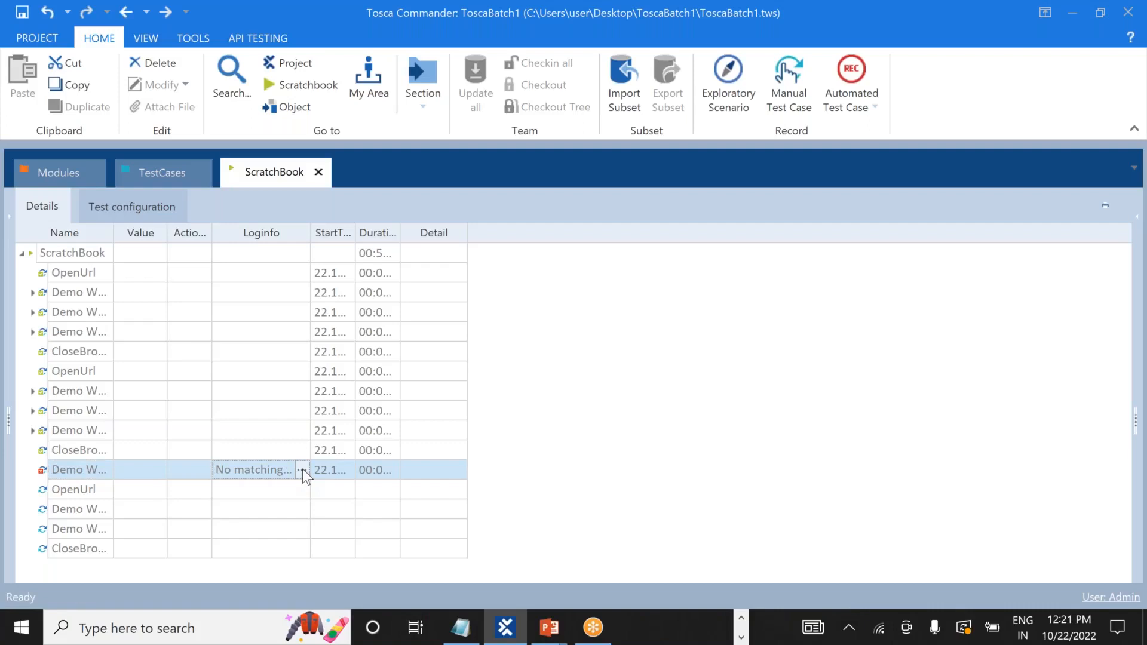
left_click(302, 470)
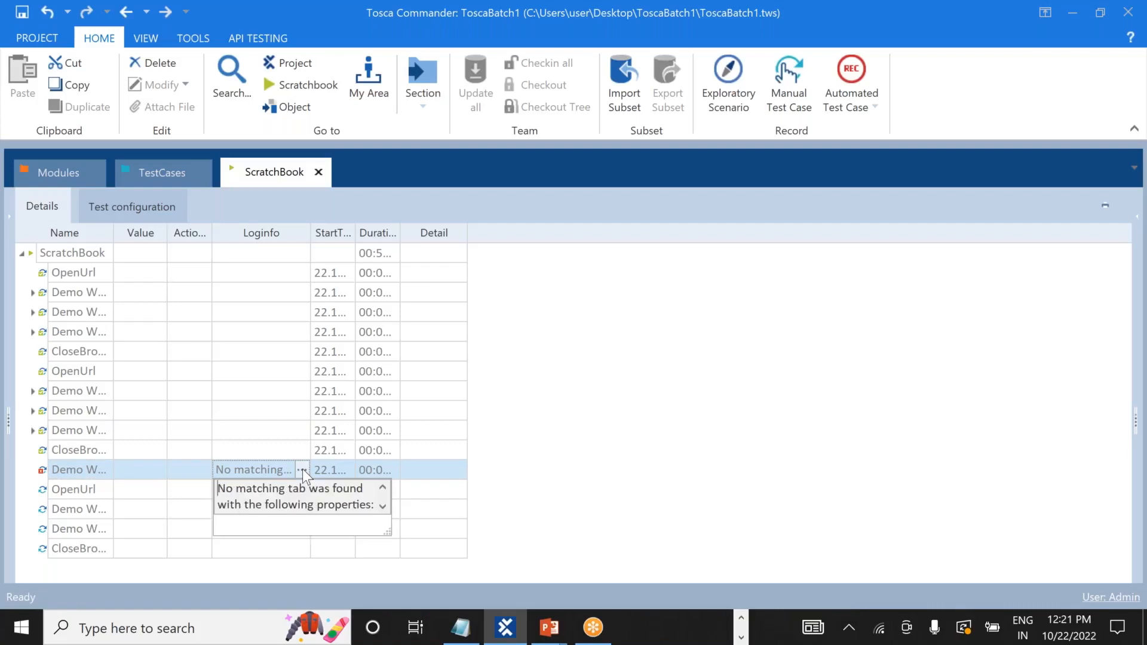
left_click(380, 506)
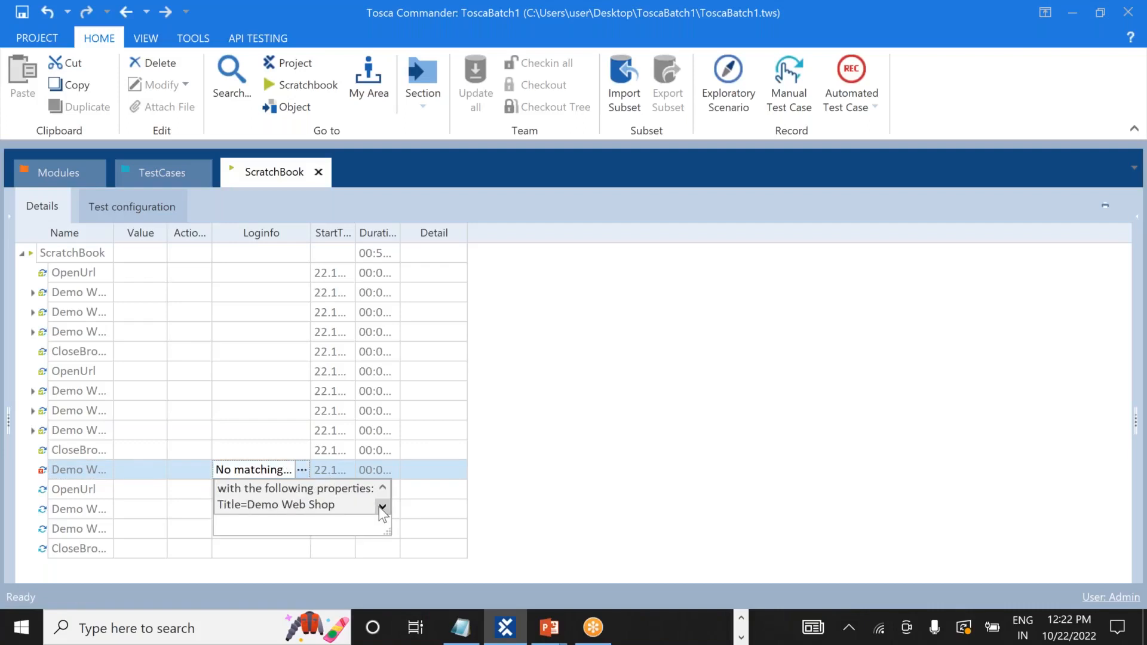
left_click(589, 478)
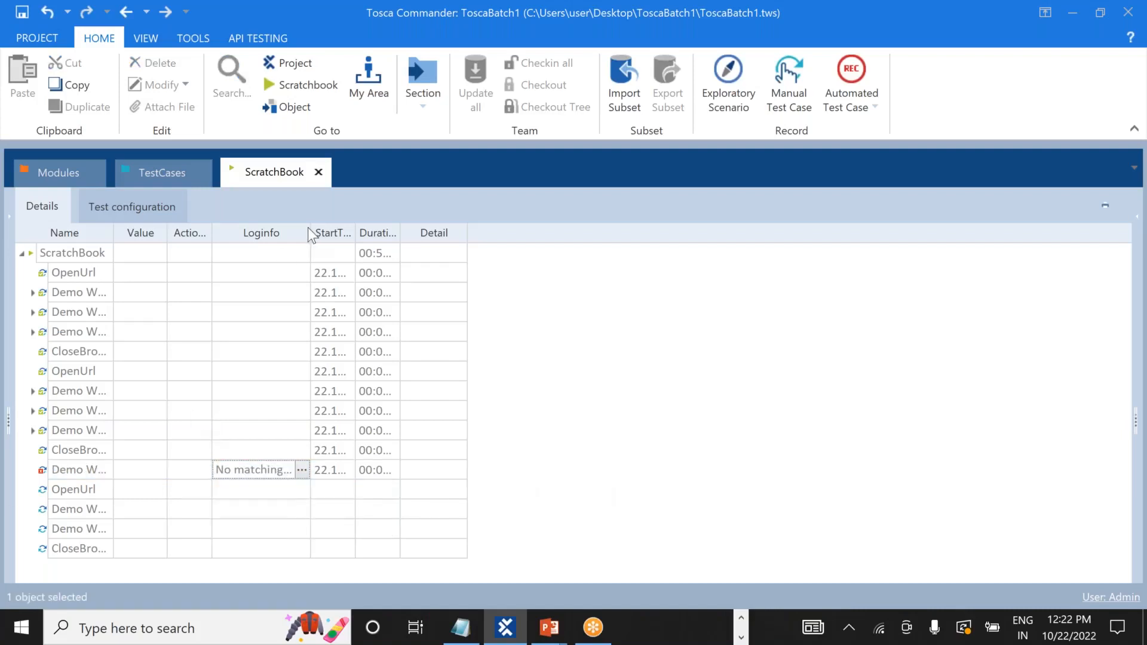
Widen the Loginfo column to read the no-matching-tab error, then switch to other windows.
left_click_drag(308, 230, 434, 238)
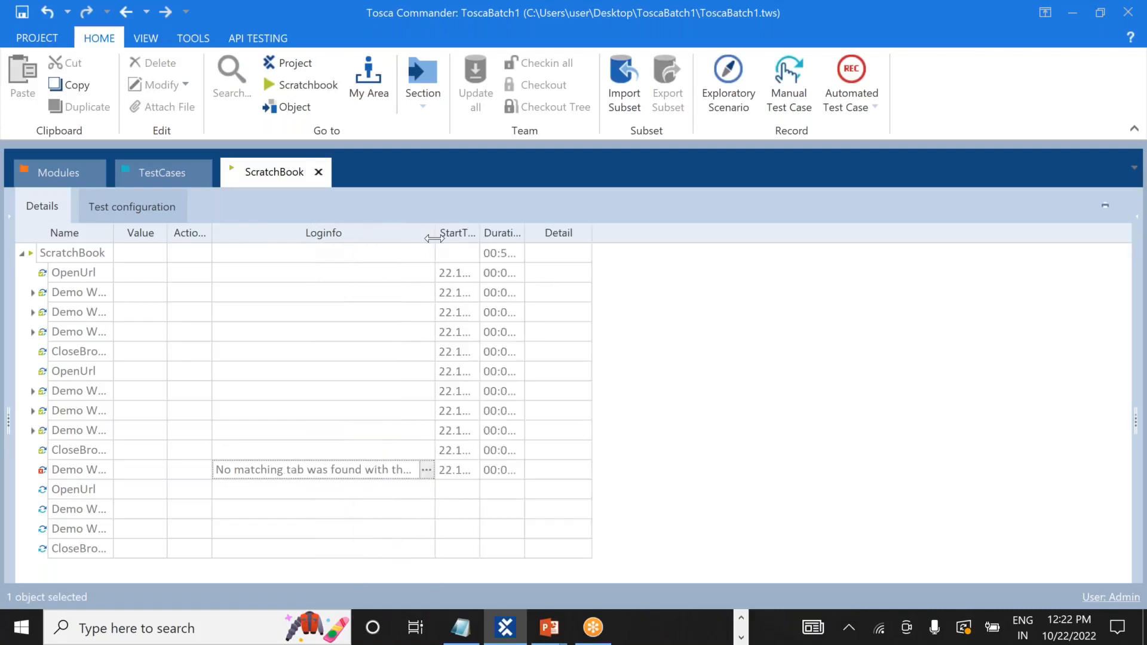
left_click(426, 470)
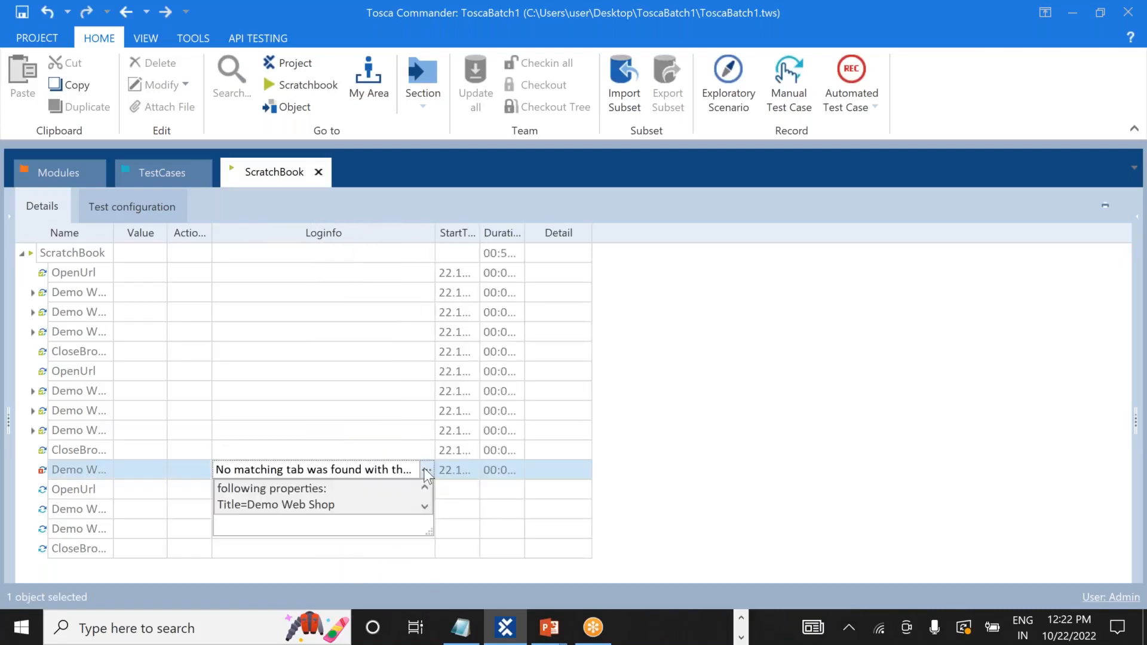
left_click(60, 471)
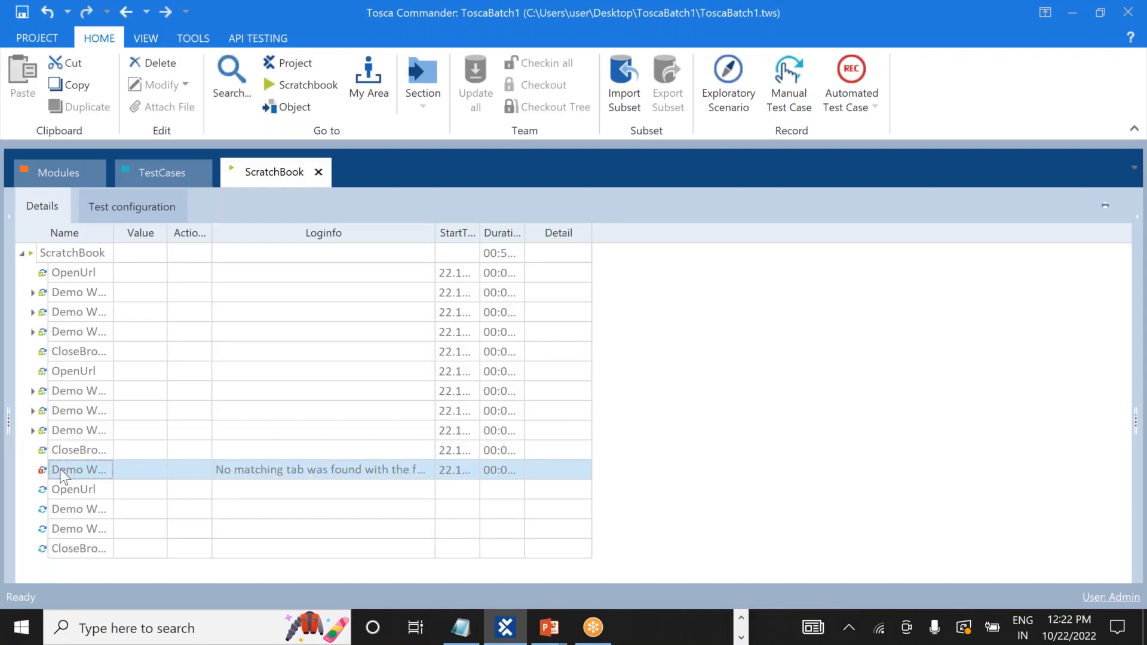
key("alt+Tab")
key("Tab")
key("Tab")
key("Tab")
key("Tab")
key("Tab")
key("Tab")
key("alt+Tab")
key("Tab")
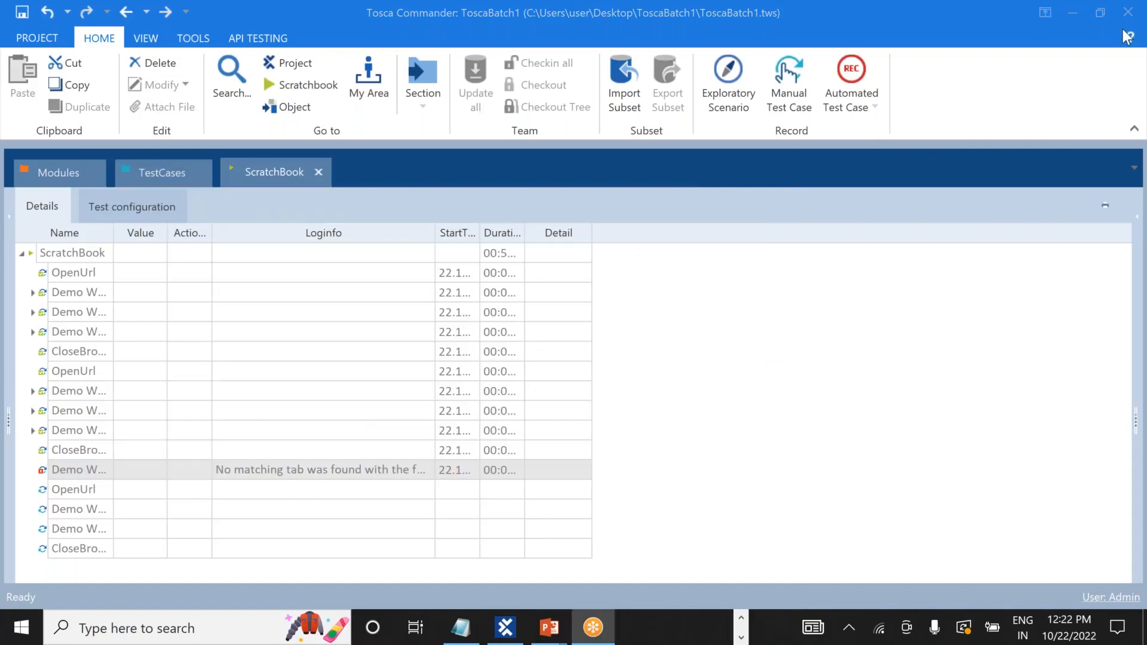